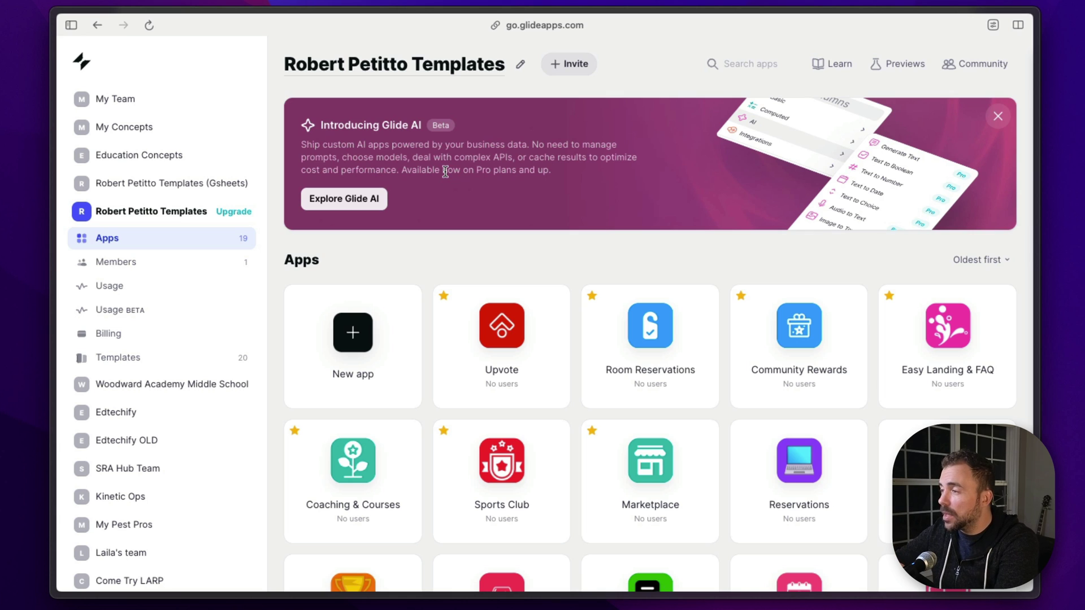
Step: Open the app with the red briefcase icon at the end of the Edtechify team's app list
click(118, 414)
scroll(681, 436, down, 10)
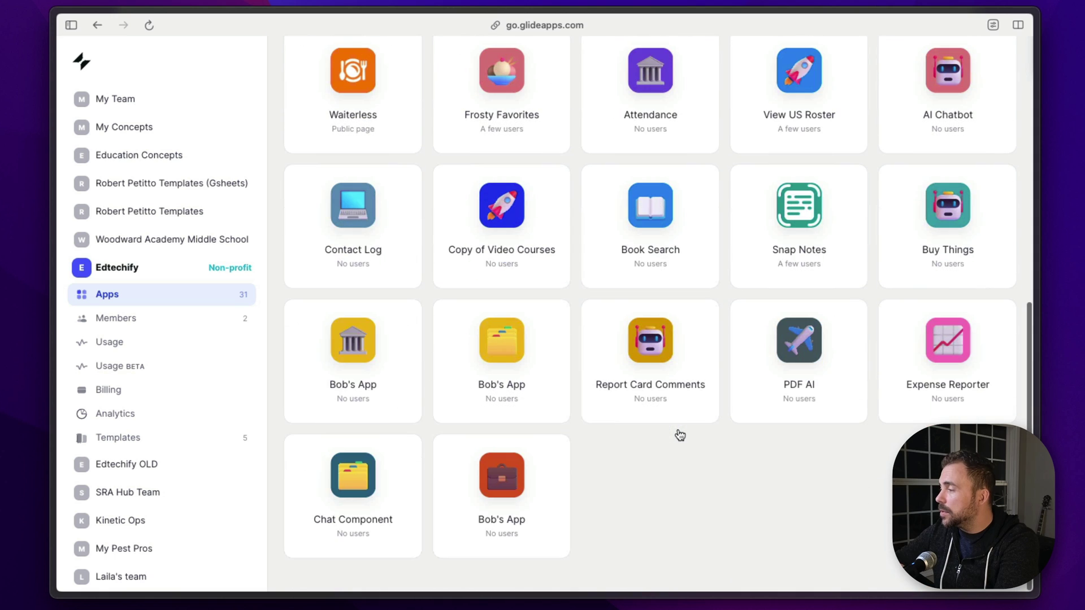
click(507, 486)
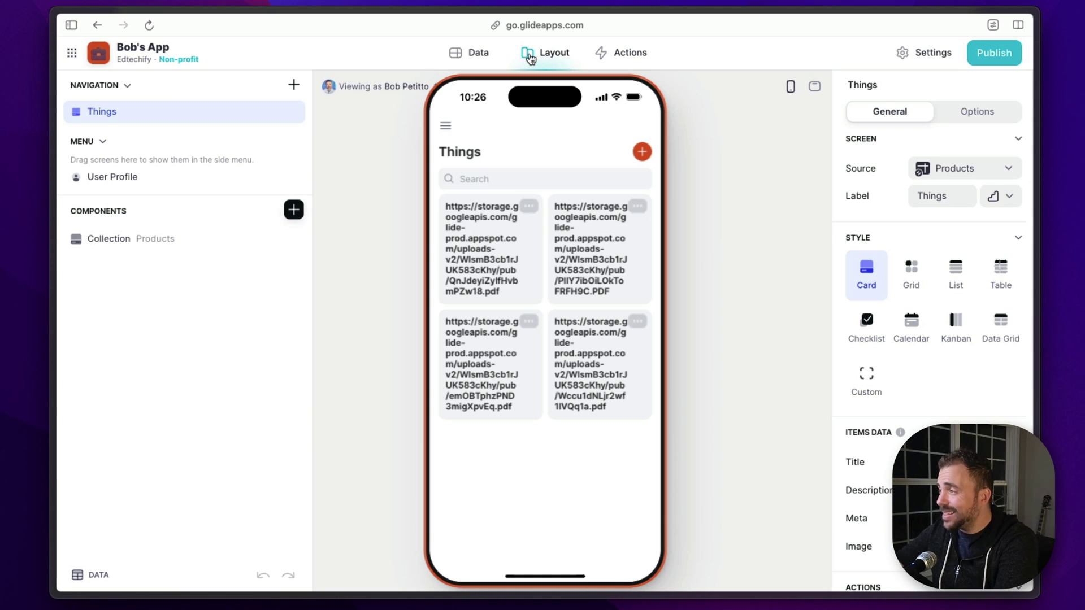
Step: Show the app's Resumes data table and select the file links in both rows
click(475, 65)
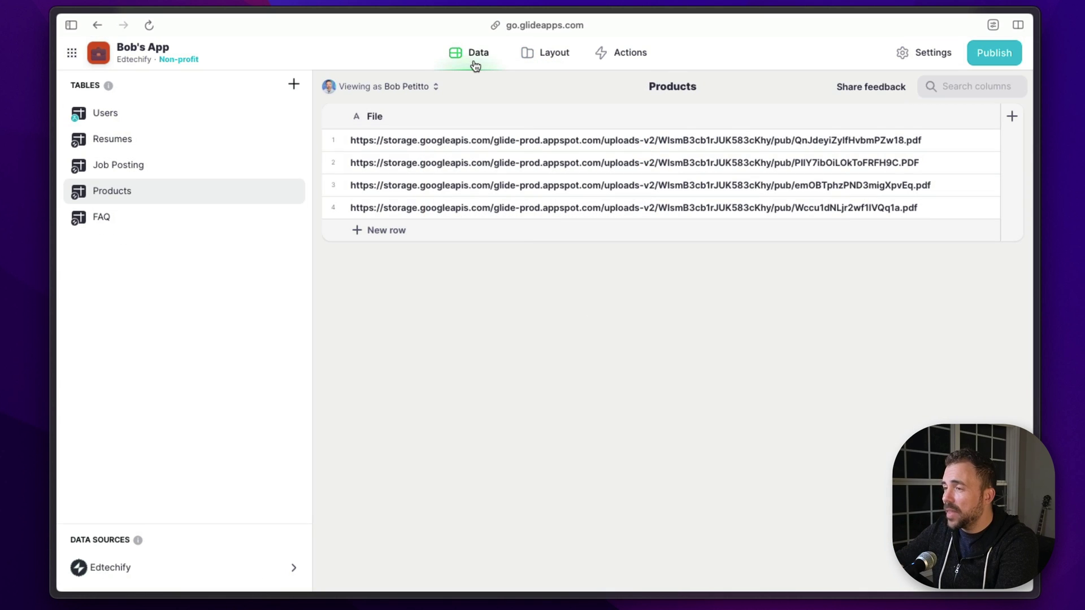
click(109, 141)
click(110, 193)
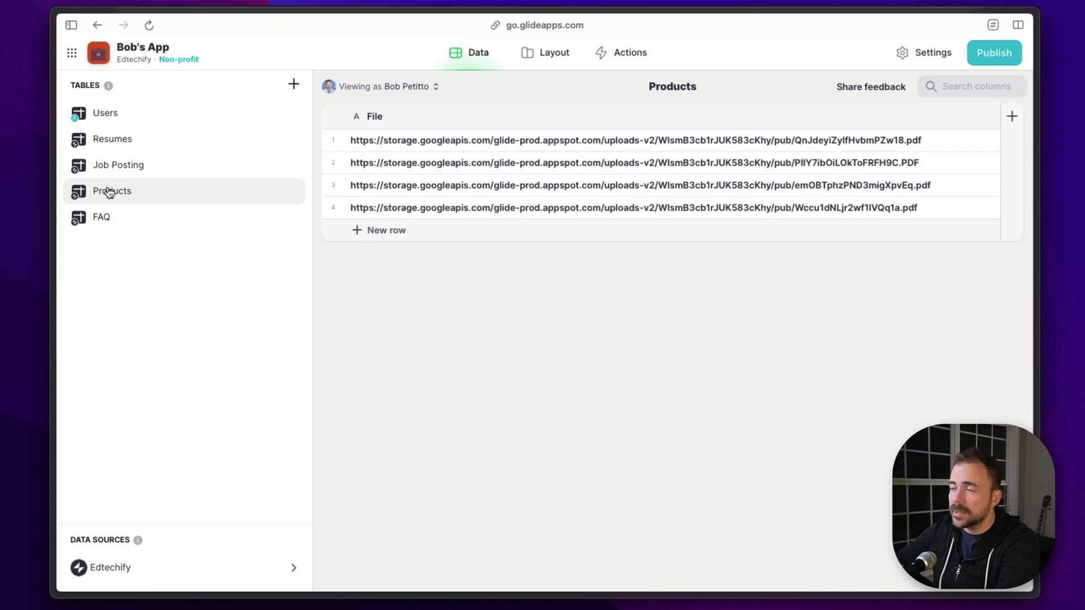
click(112, 141)
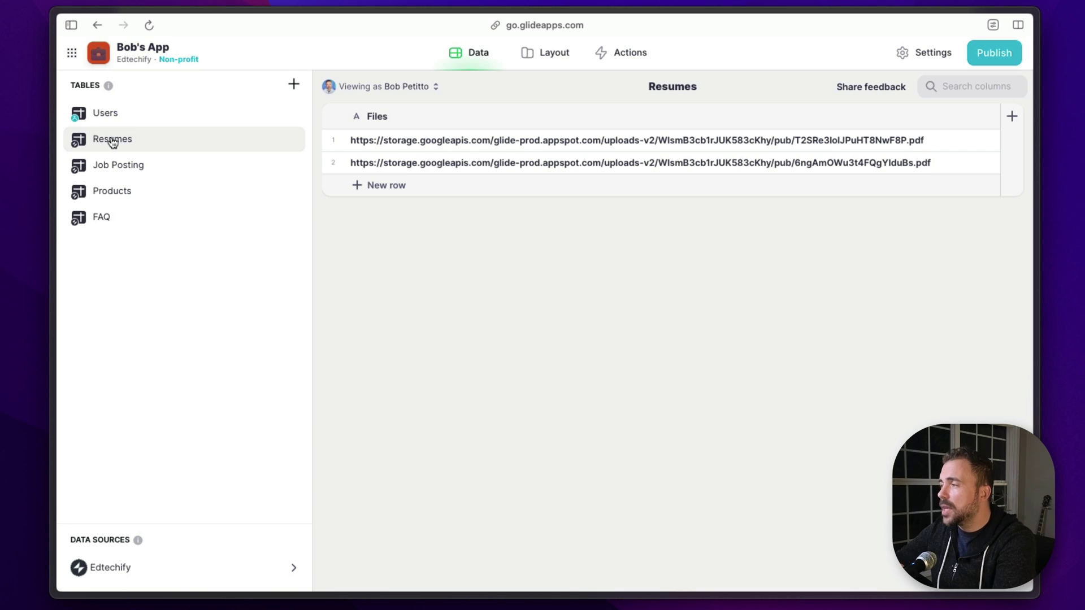
drag(399, 140, 397, 165)
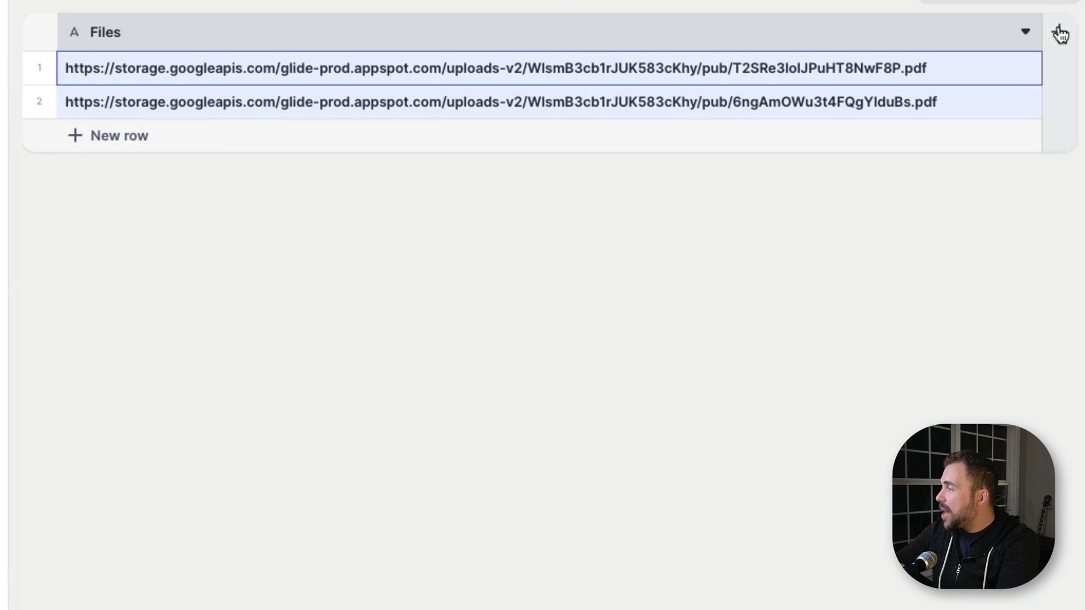
Step: Add a column named extractText to the Resumes table with the AI type Document to Text
click(1060, 34)
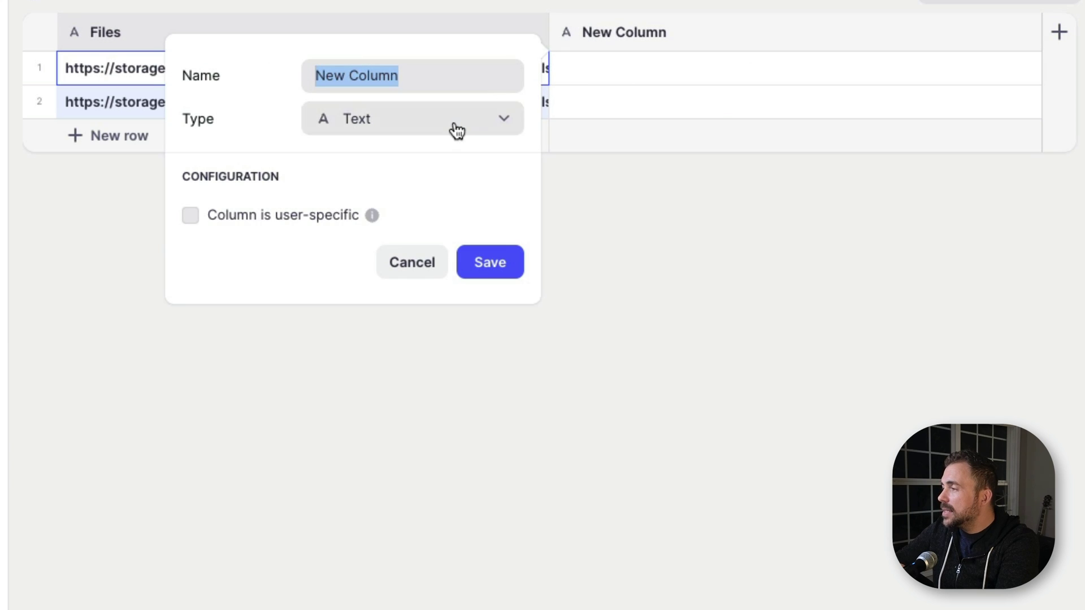
text(ex)
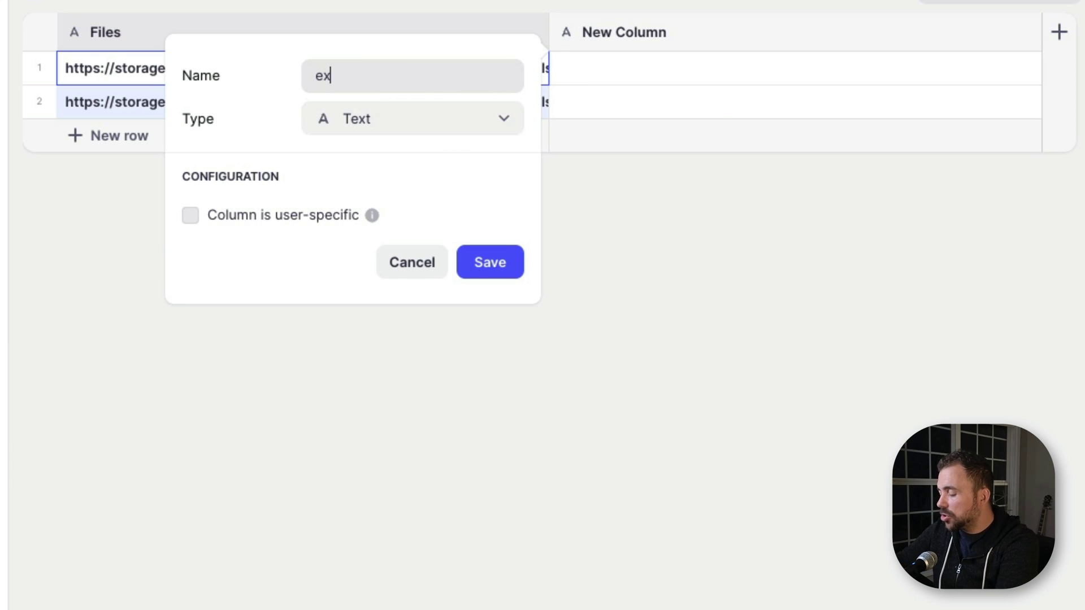
text(tractText)
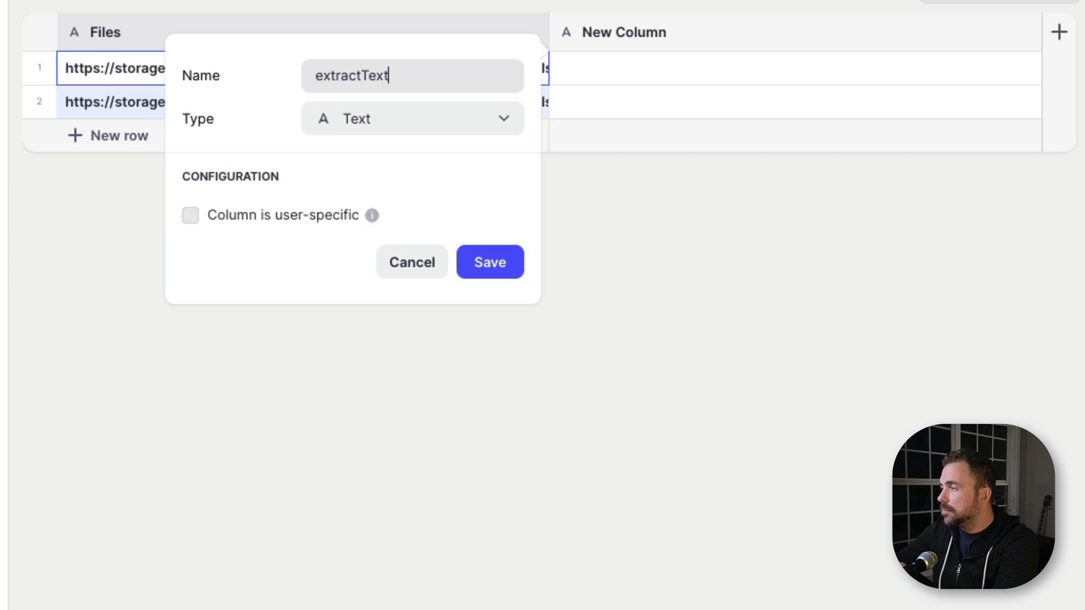
click(375, 121)
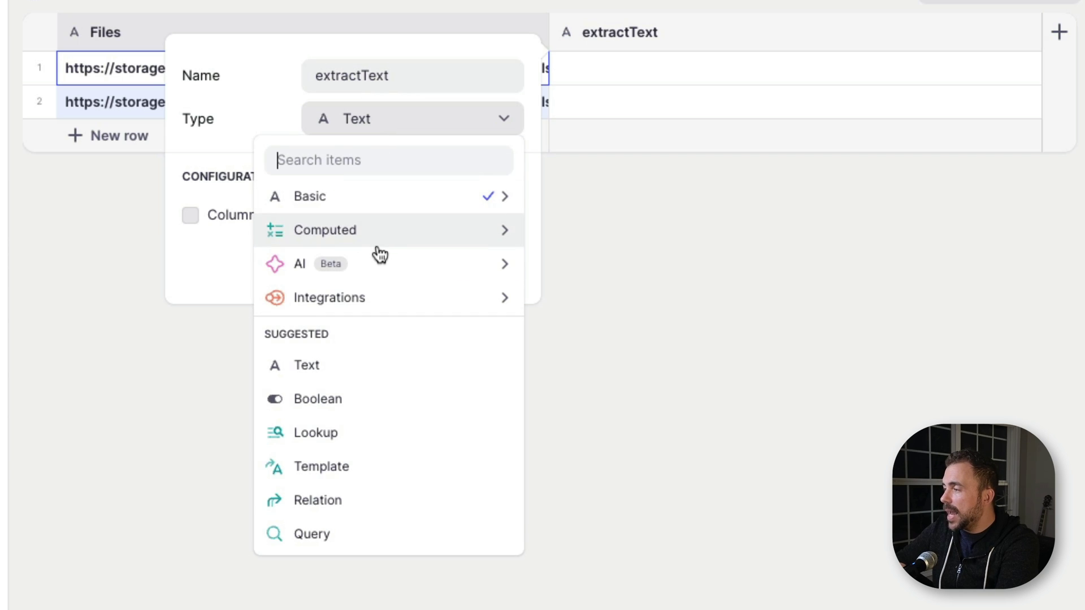
mouse_move(375, 259)
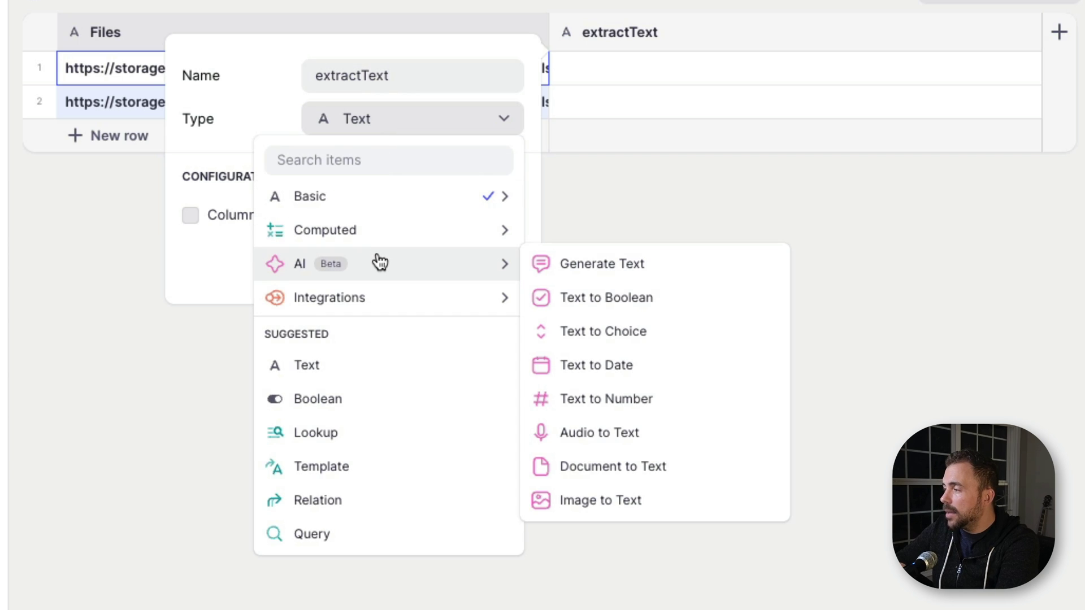
click(580, 467)
Step: Use the Files column as the document source for extractText and save the column
mouse_move(262, 258)
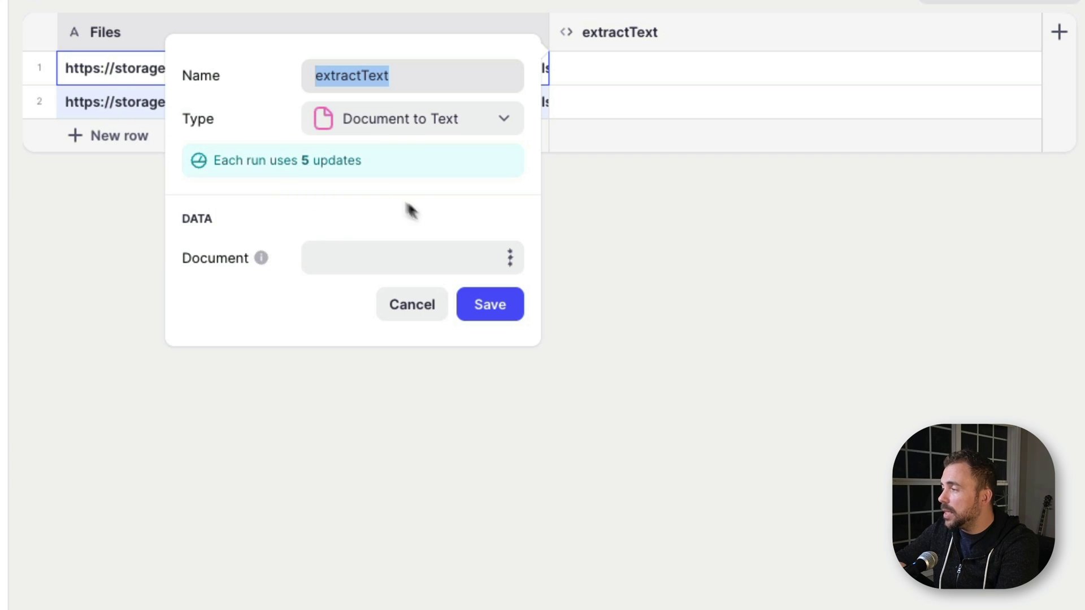
click(509, 260)
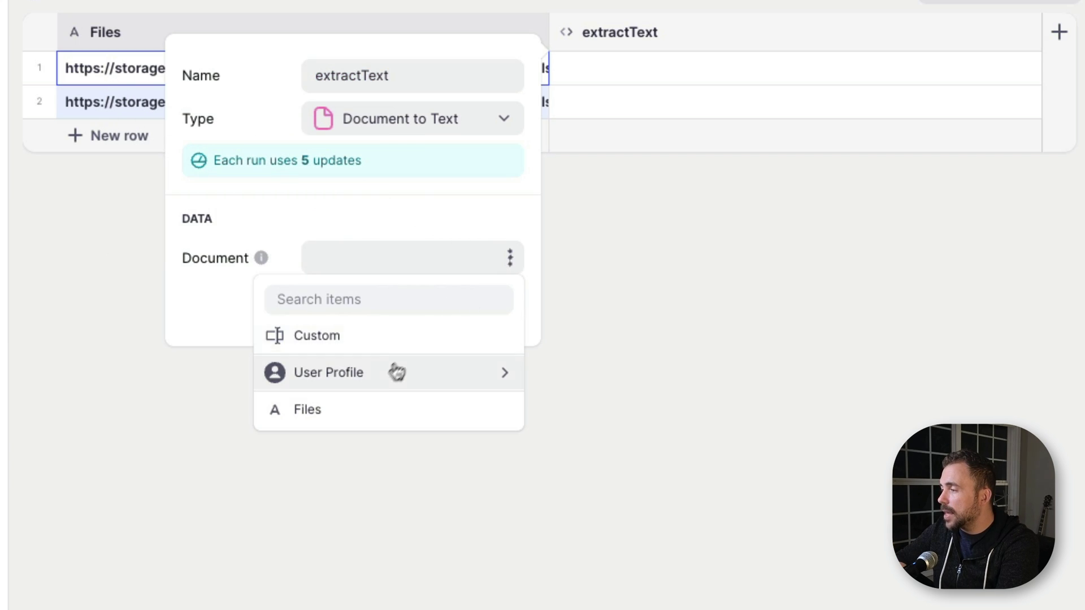
click(362, 417)
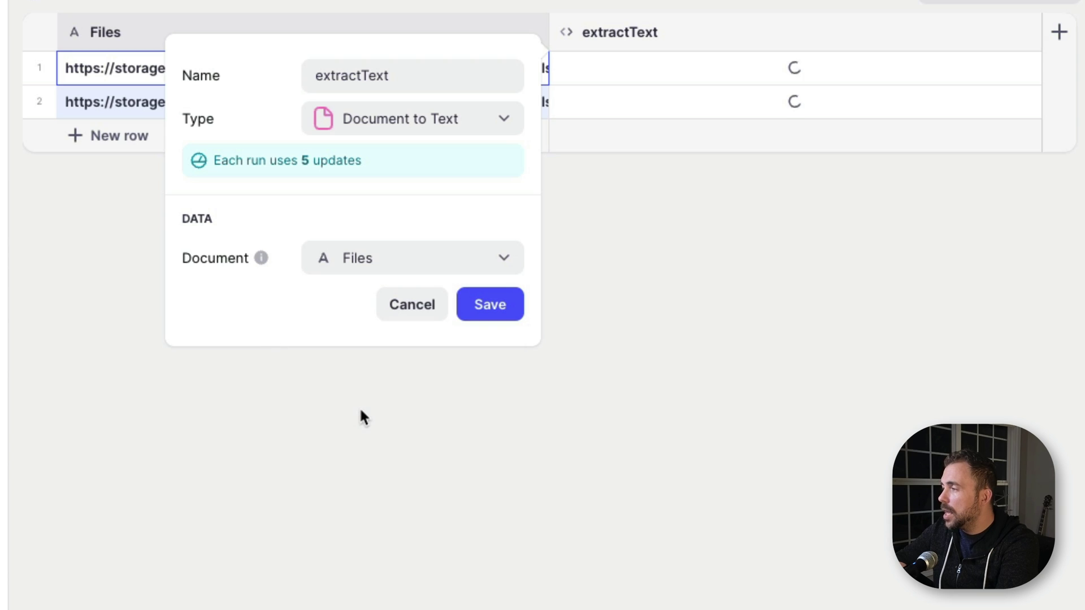
click(492, 305)
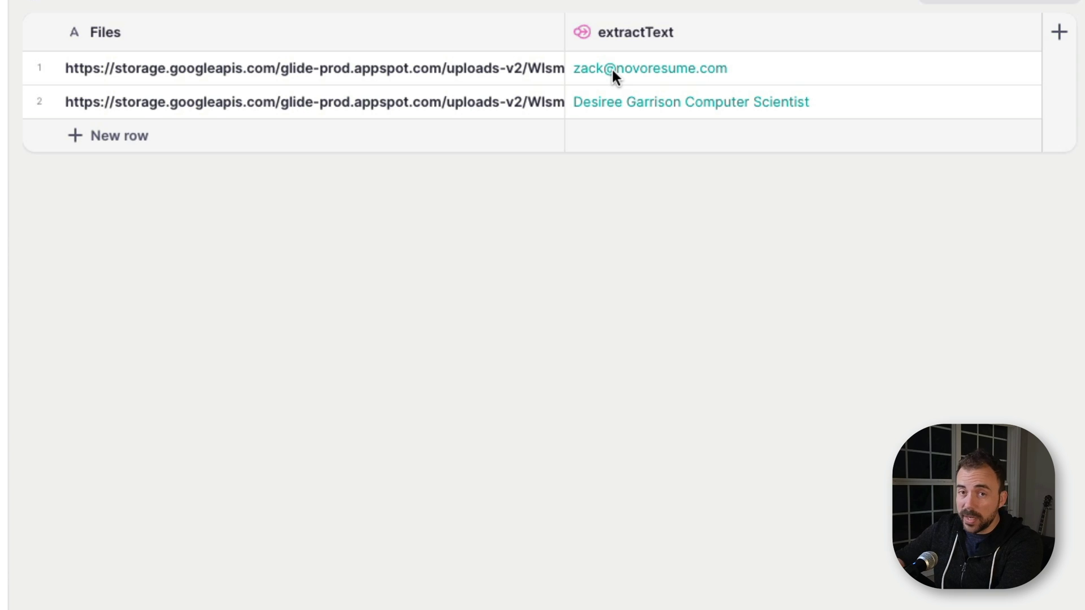
Step: Examine the full extracted resume text in both extractText rows, including contact details, skills and work experience
double_click(652, 66)
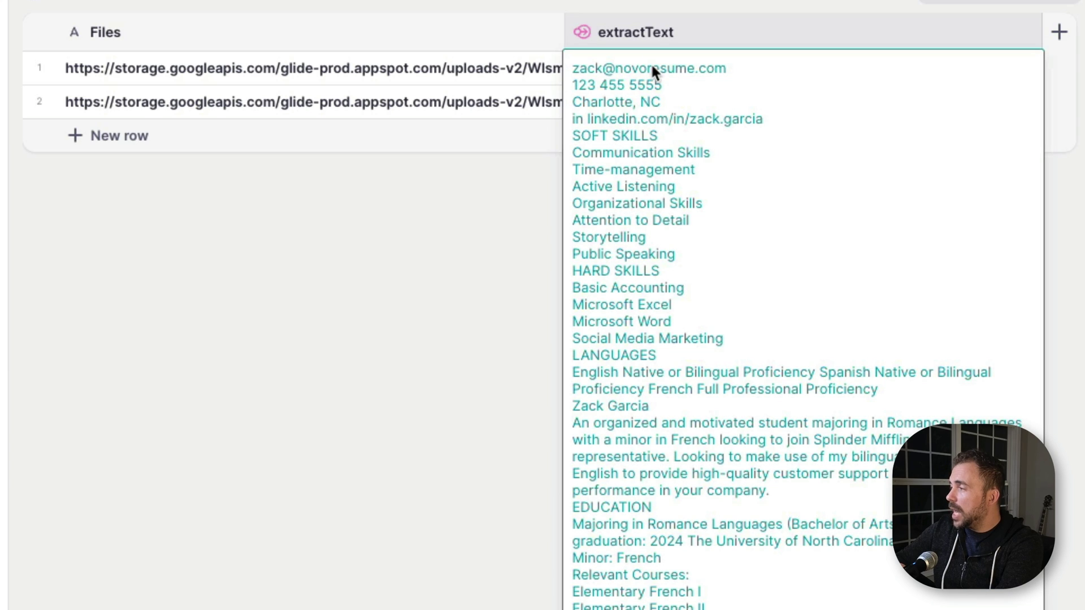
drag(580, 67, 694, 68)
drag(574, 81, 652, 83)
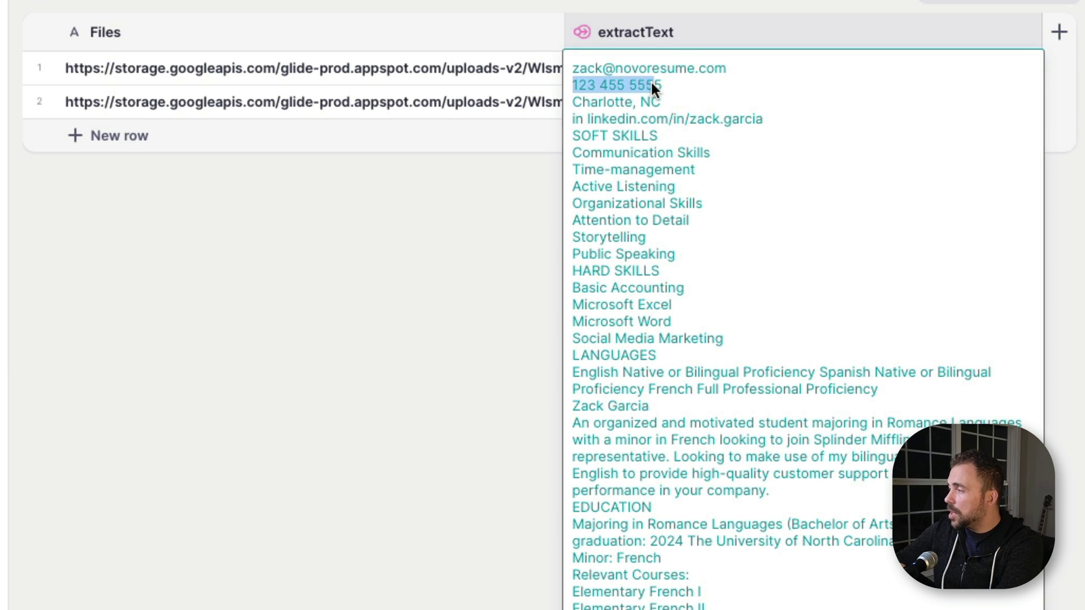
drag(576, 99, 661, 100)
drag(576, 134, 653, 135)
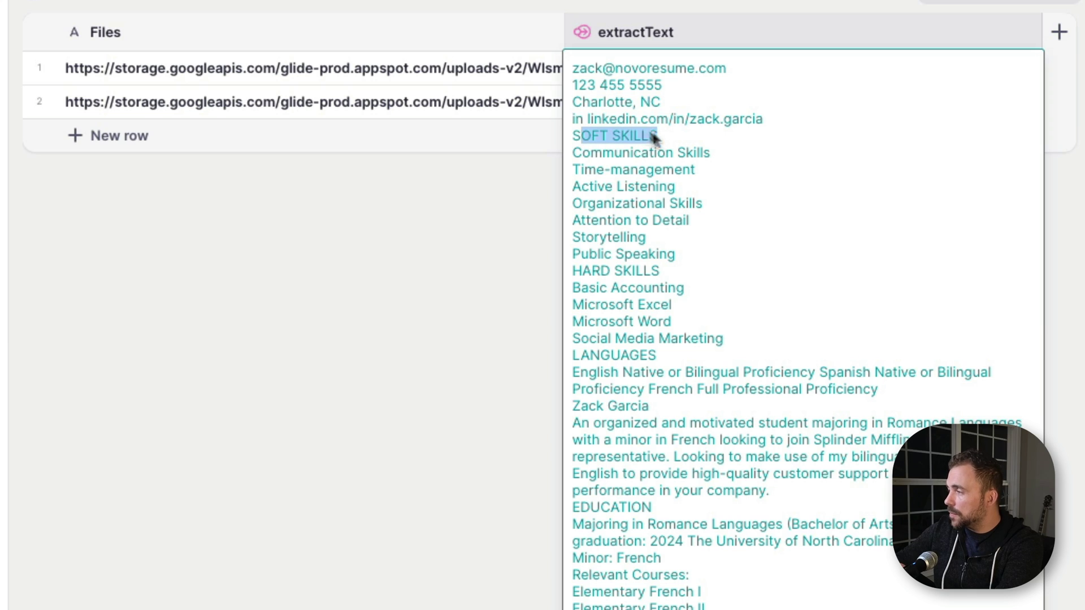
click(537, 97)
click(602, 97)
click(603, 97)
drag(580, 101, 700, 101)
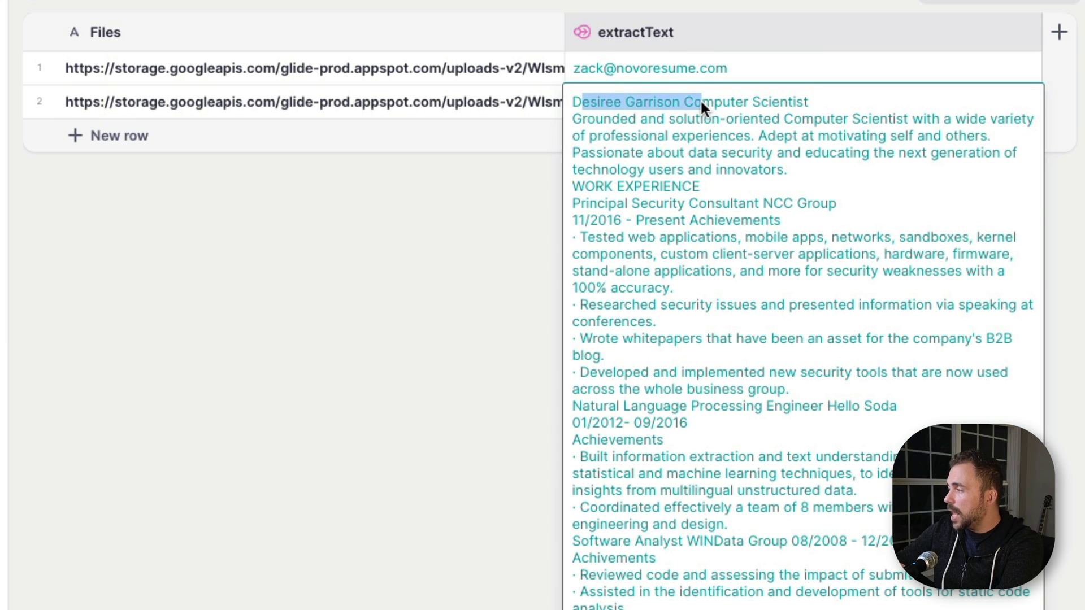
drag(572, 120, 713, 182)
drag(618, 181, 705, 290)
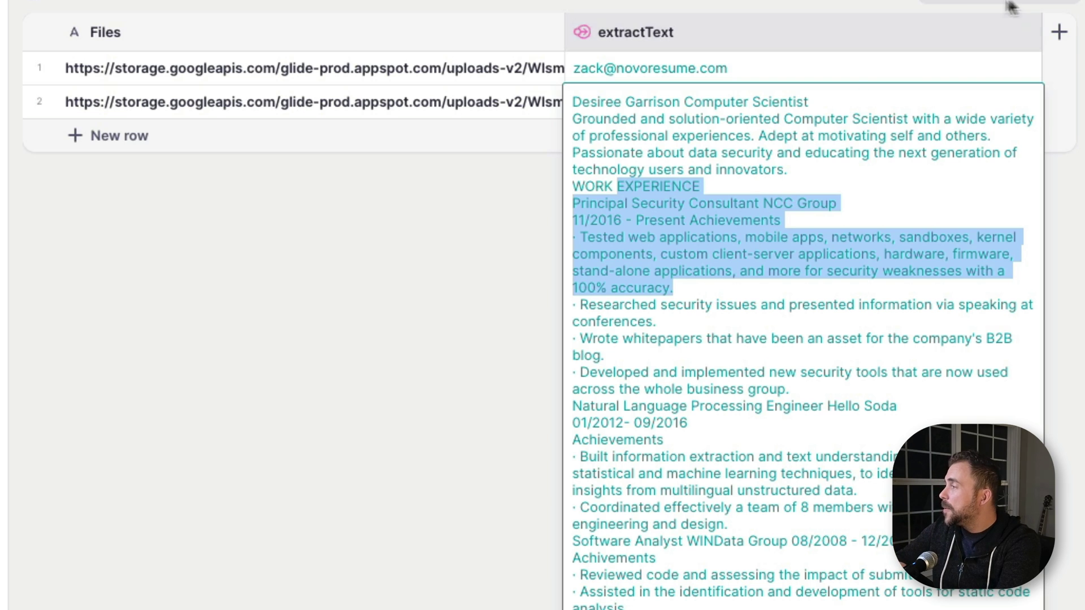
Step: Add a column named textAsJSON with the AI type Generate Text and switch its input to Custom
click(1058, 35)
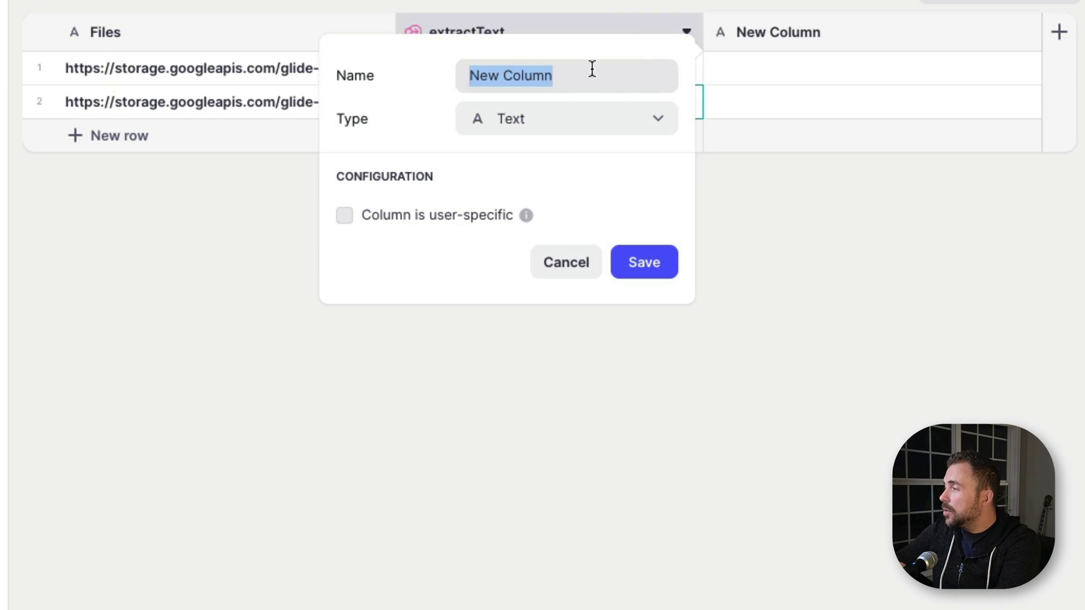
text(tex)
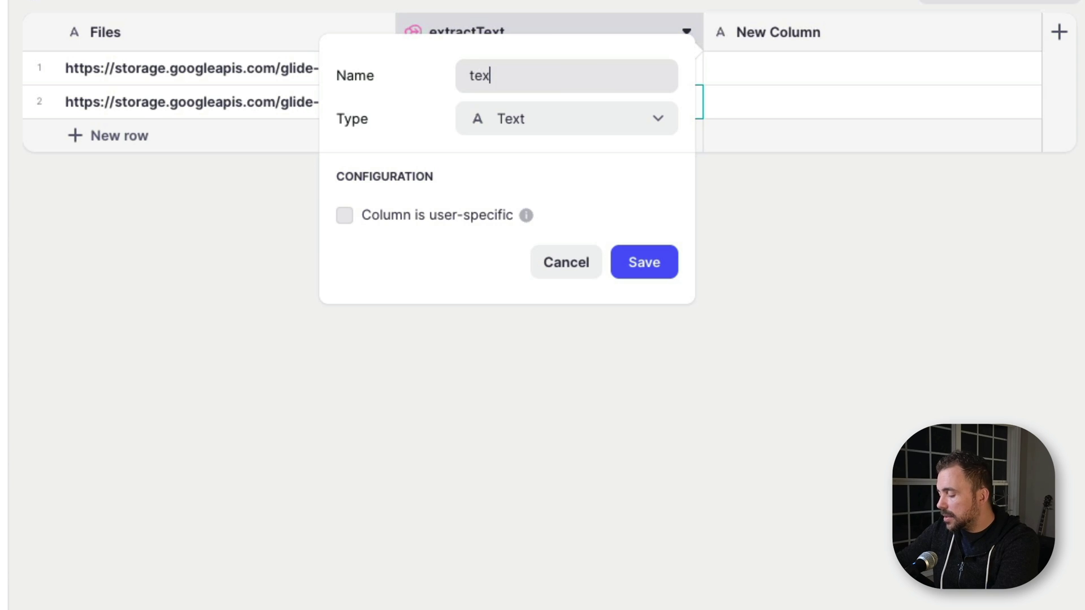
text(tAsJSON)
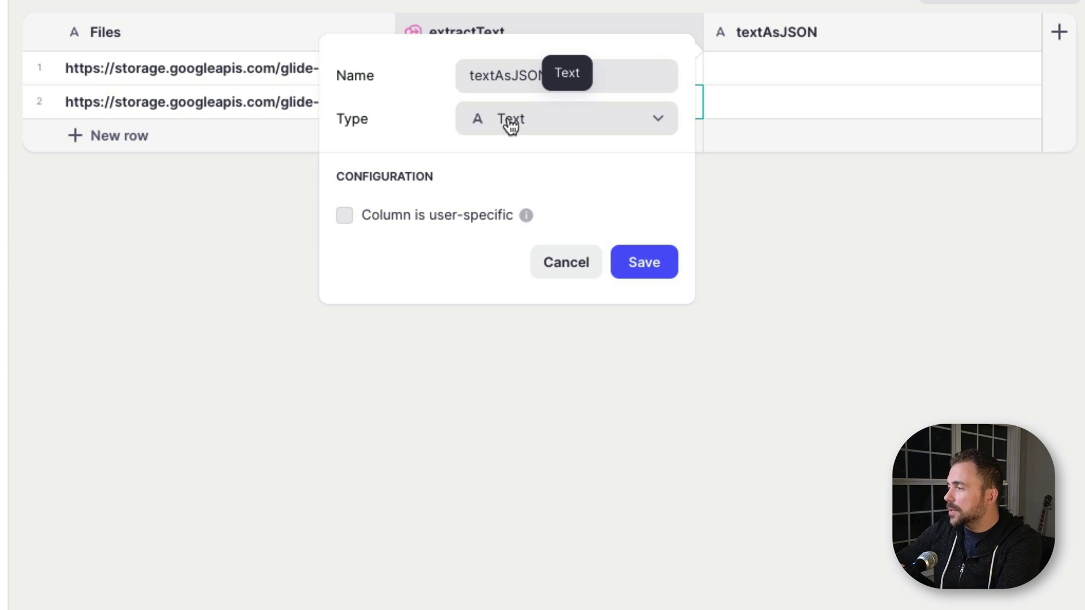
click(510, 126)
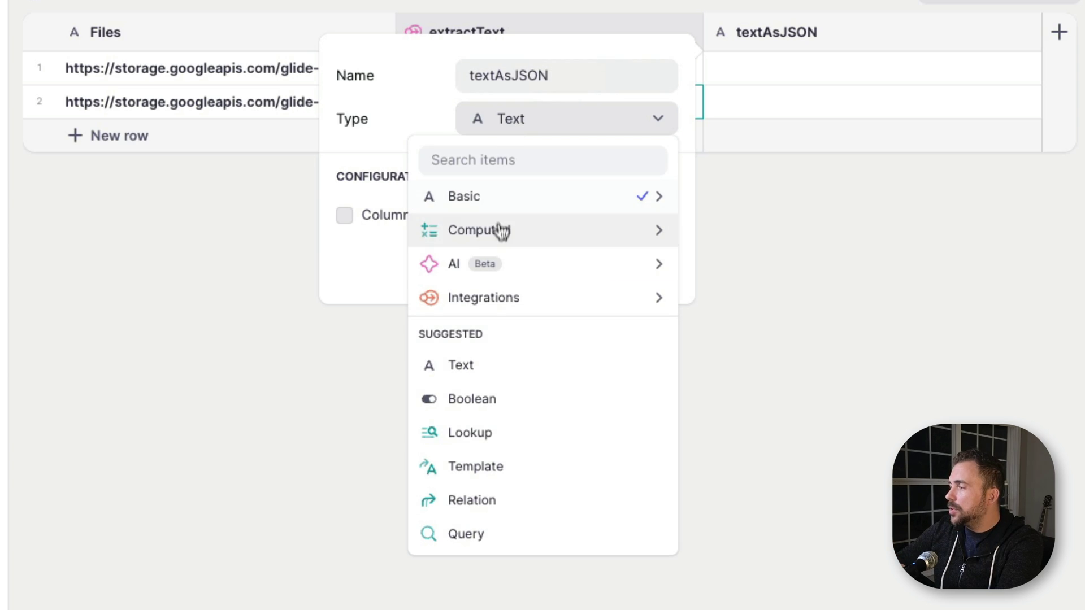
mouse_move(499, 271)
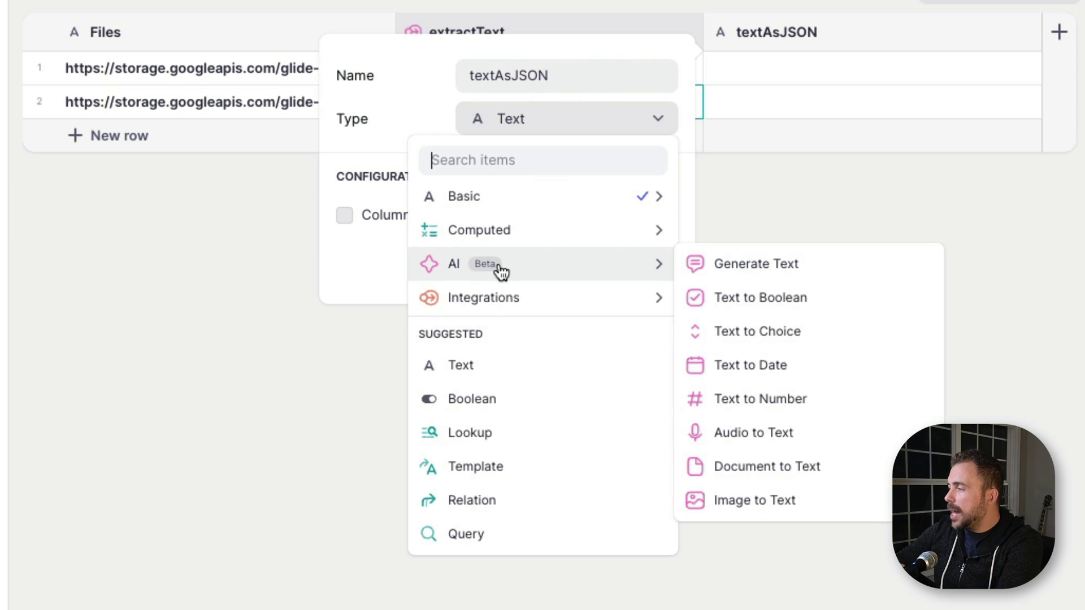
click(724, 265)
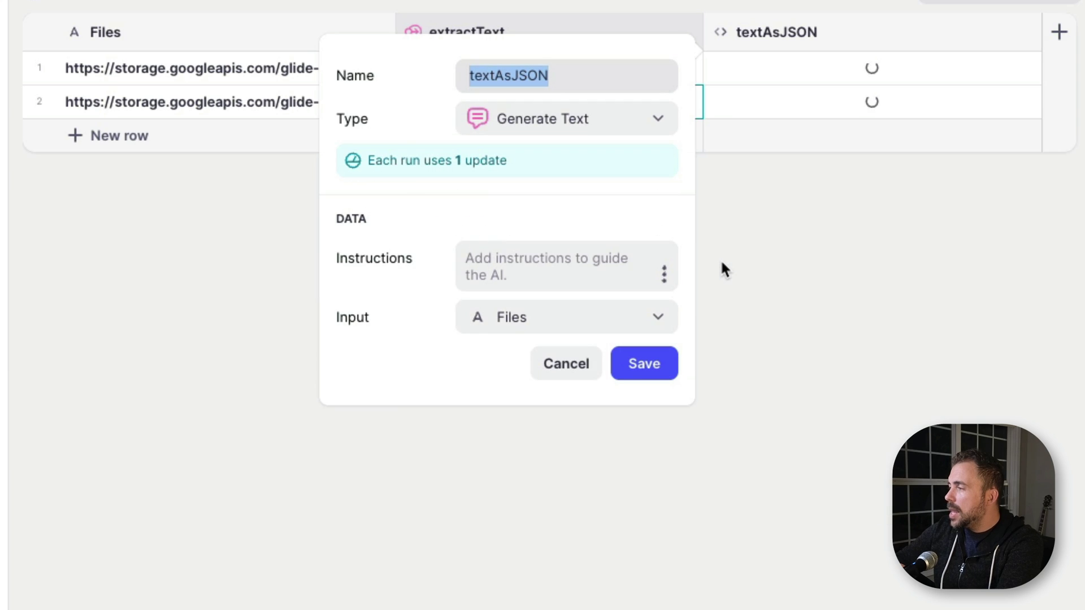
click(547, 322)
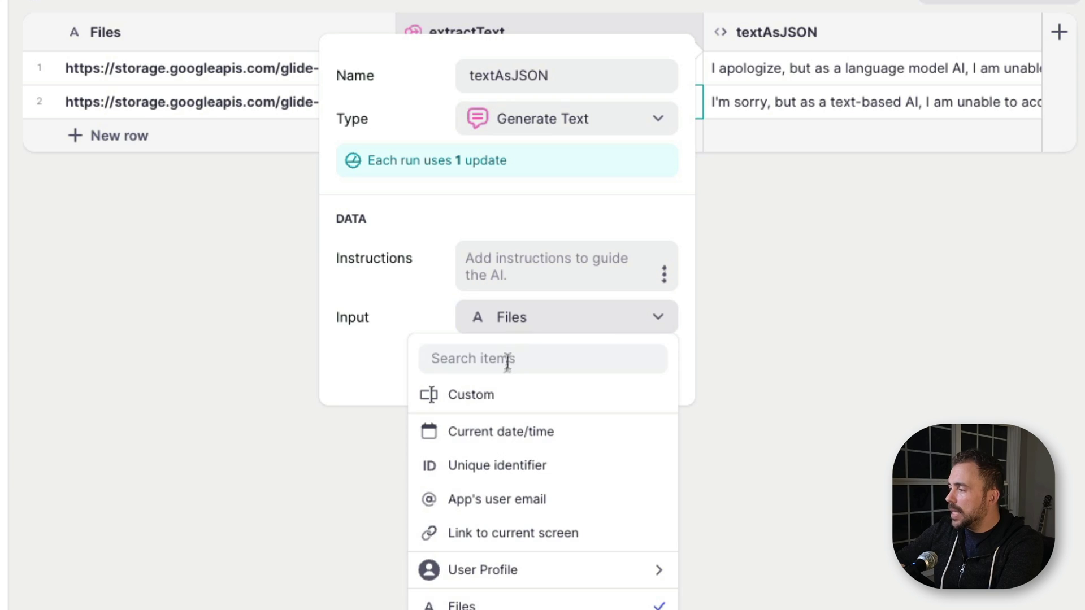
click(501, 402)
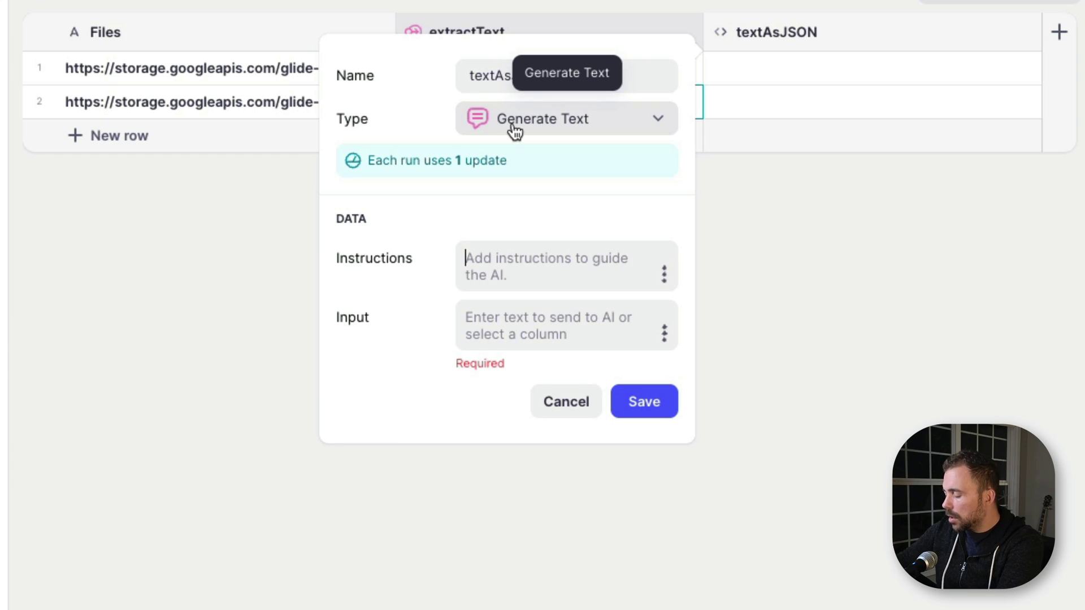
Step: Begin the textAsJSON column's AI instructions with "Here is a resume. Format it in JSON"
text(Here is )
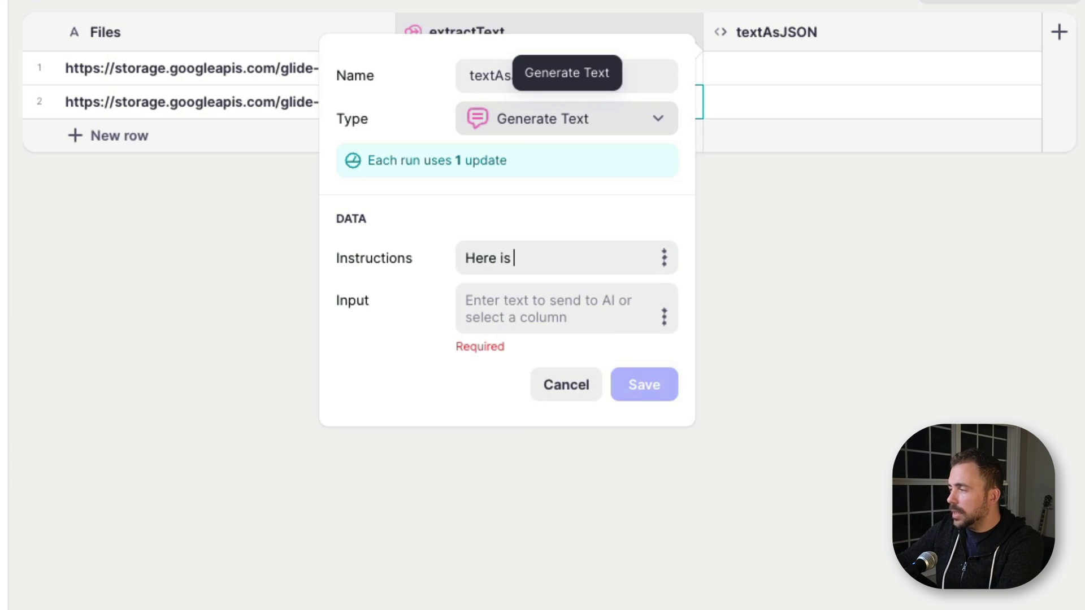
text(a resume.)
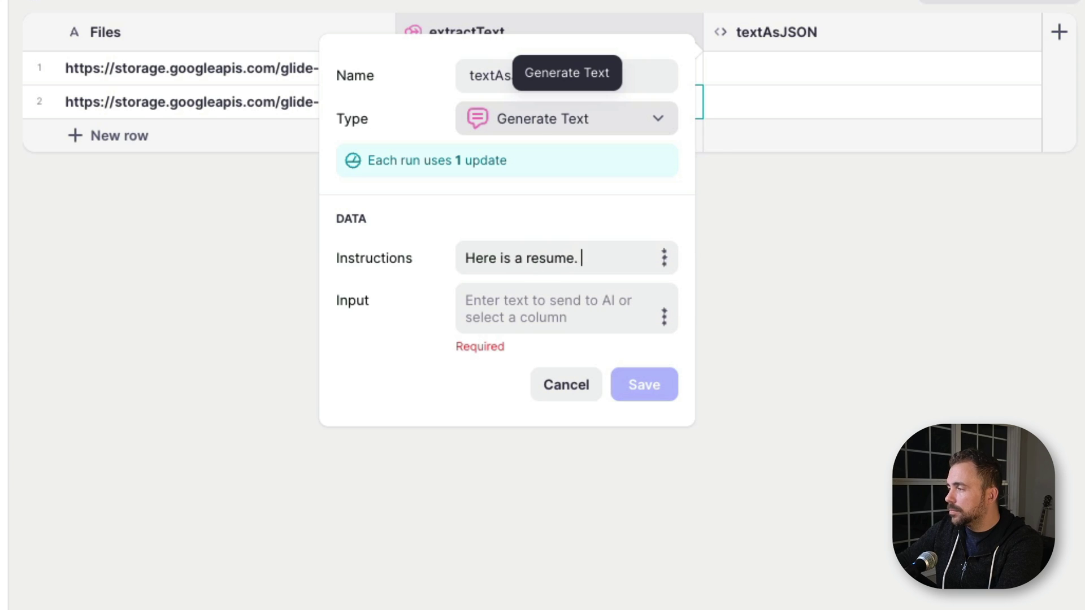
text( Format it in JSON)
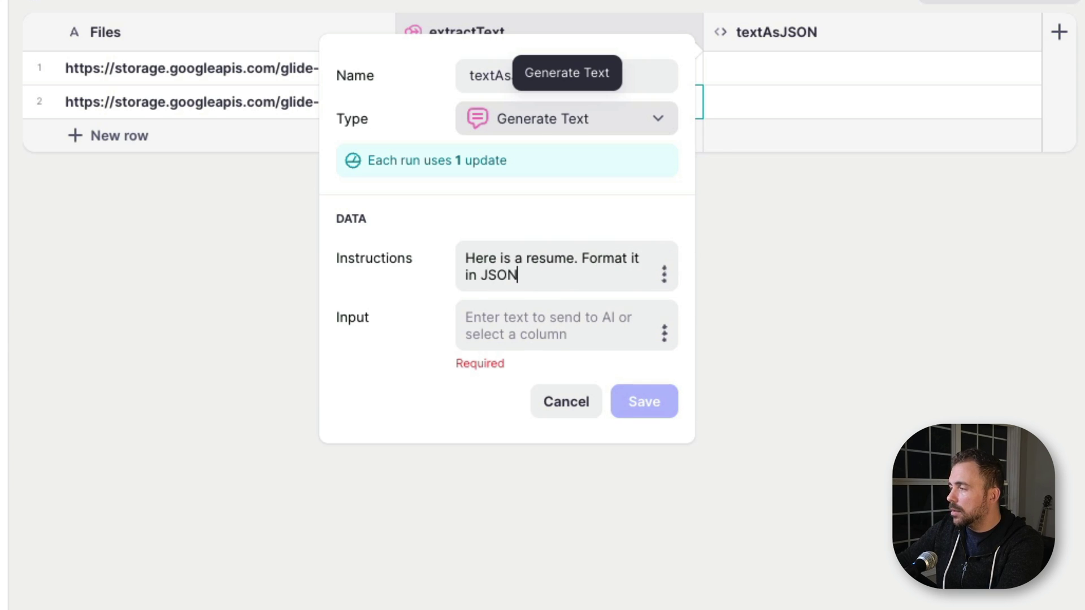
text(. Here is th)
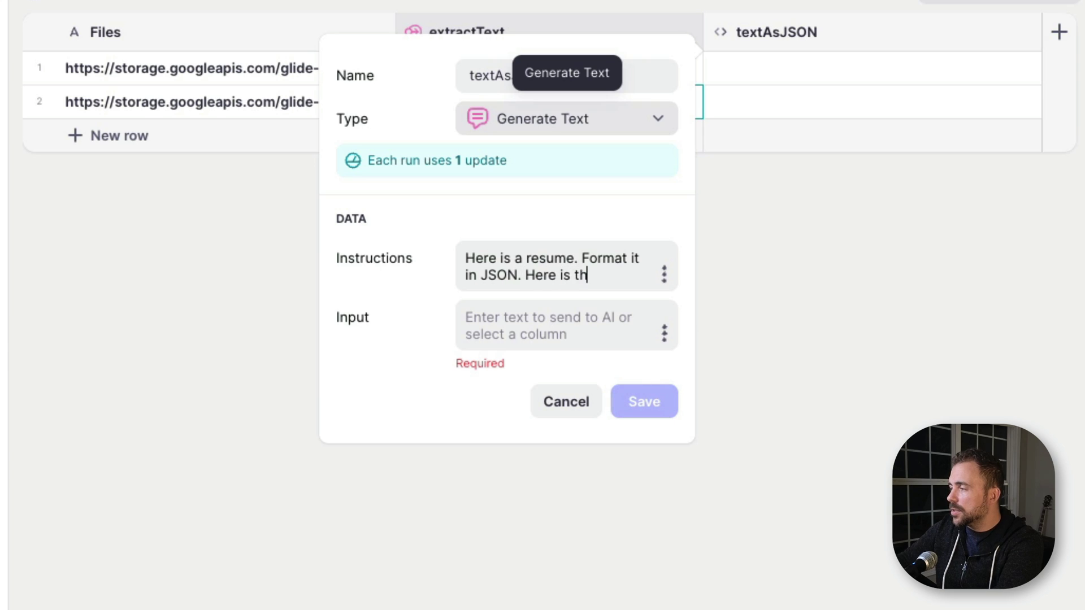
text(e stru)
key(ctrl+shift+Left)
key(ctrl+shift+Left)
key(ctrl+shift+Left)
key(ctrl+shift+Left)
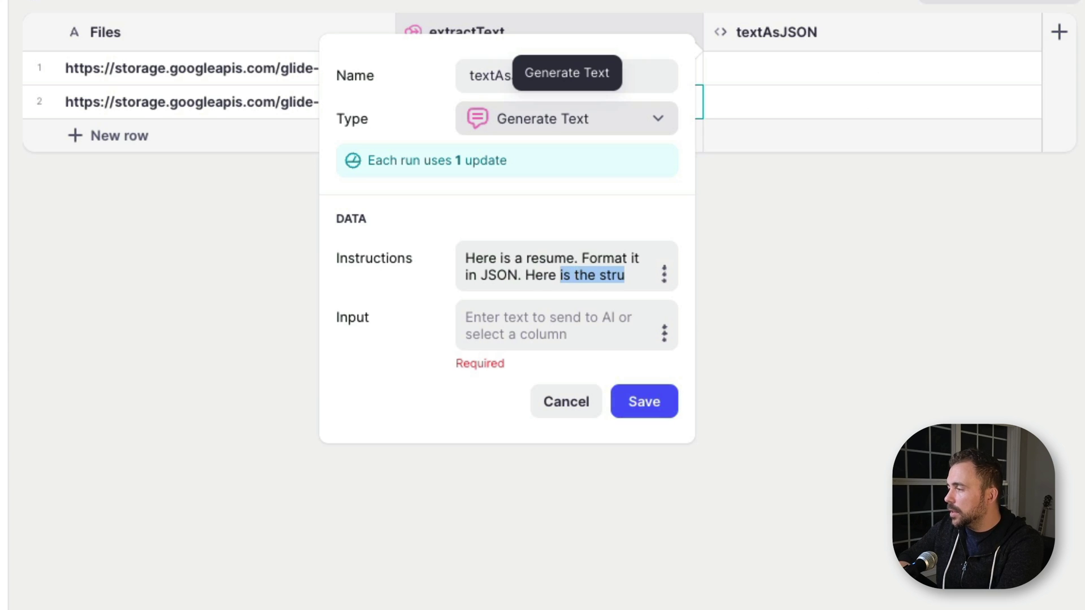
key(BackSpace)
key(BackSpace)
key(BackSpace)
Step: Replace the unfinished second sentence so the instructions read "Format it in JSON with this structure:", followed by a blank line
text(wit)
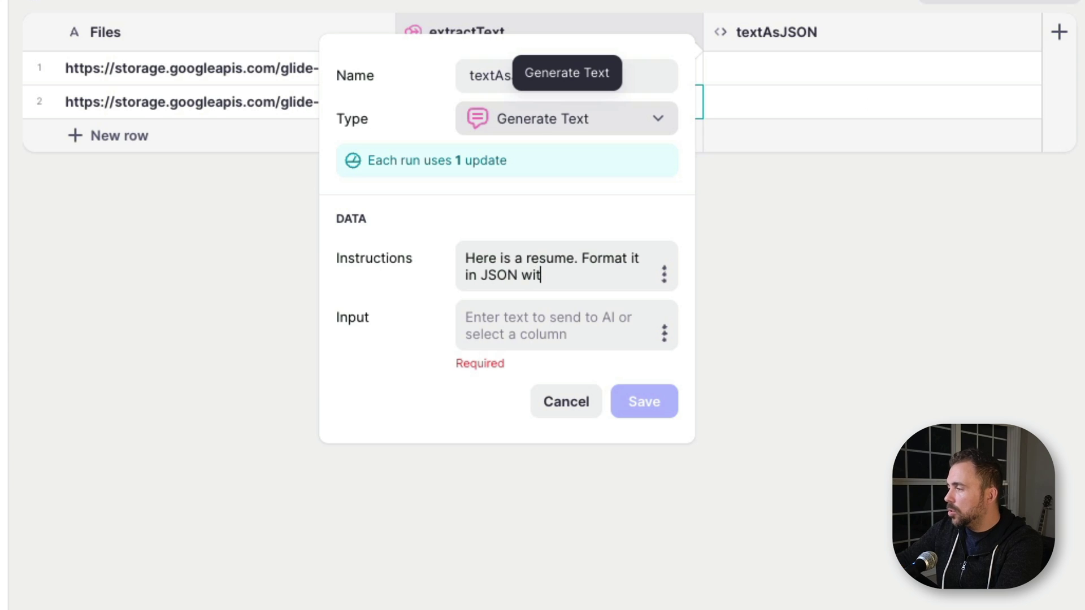
text(h this structure:)
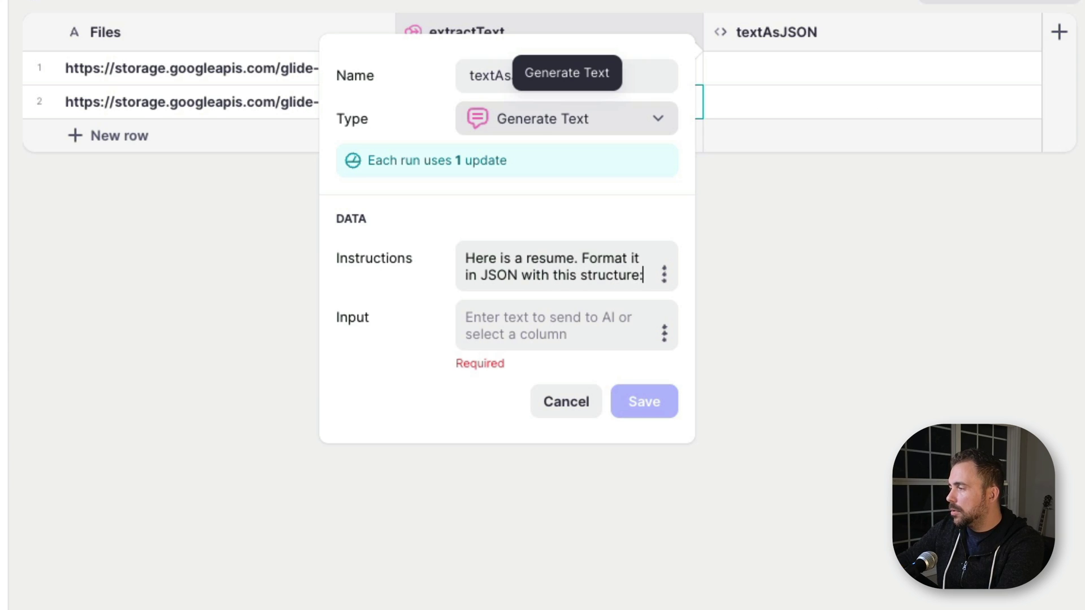
key(Return)
key(Return)
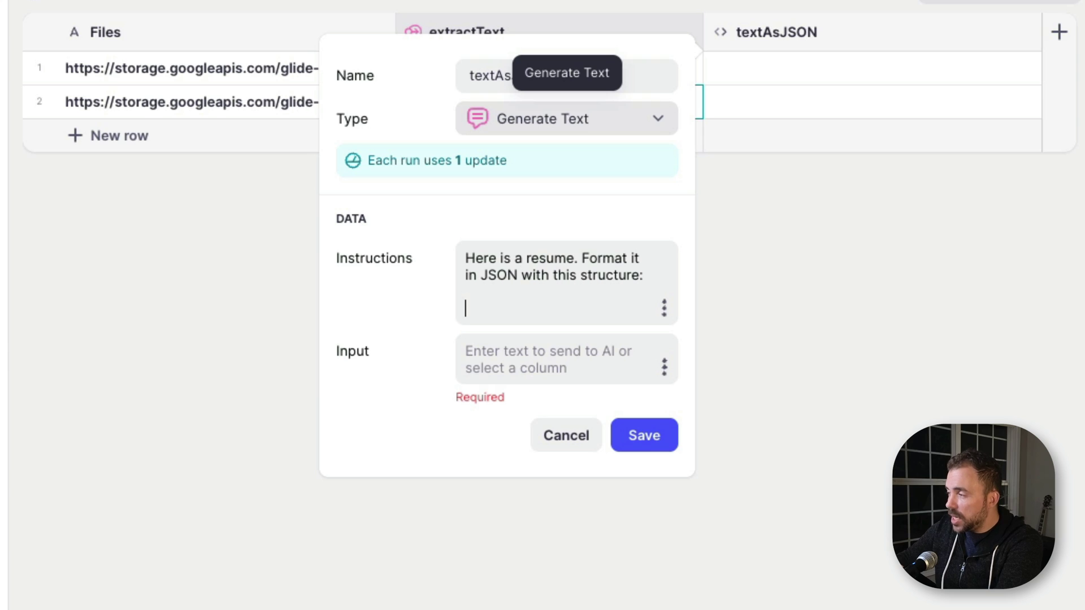
Step: Start the JSON structure in the instructions with "{name,email,phone,summary,"
text({)
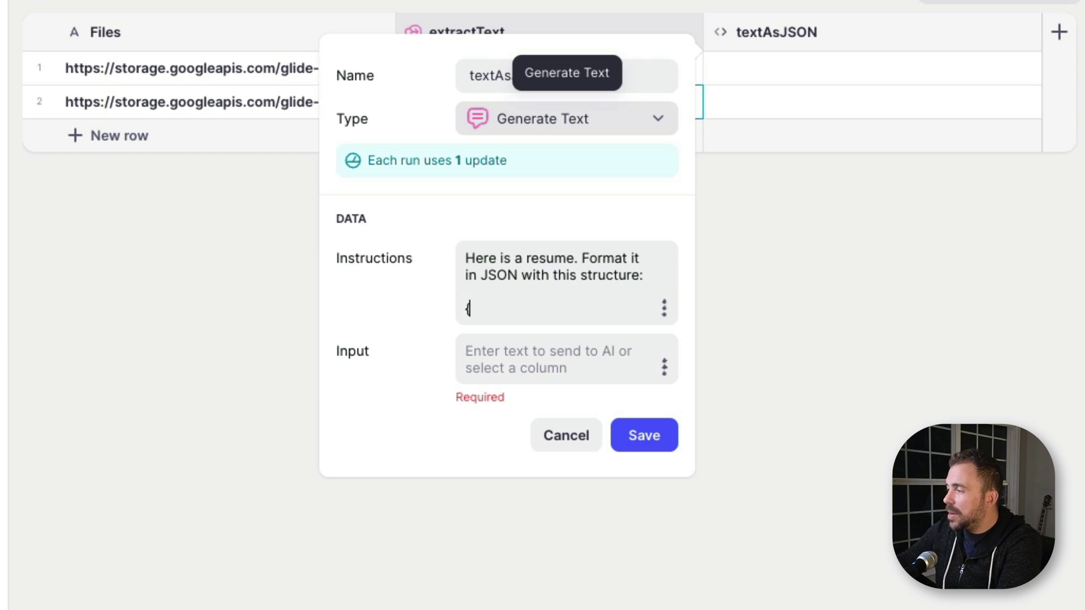
text(name,)
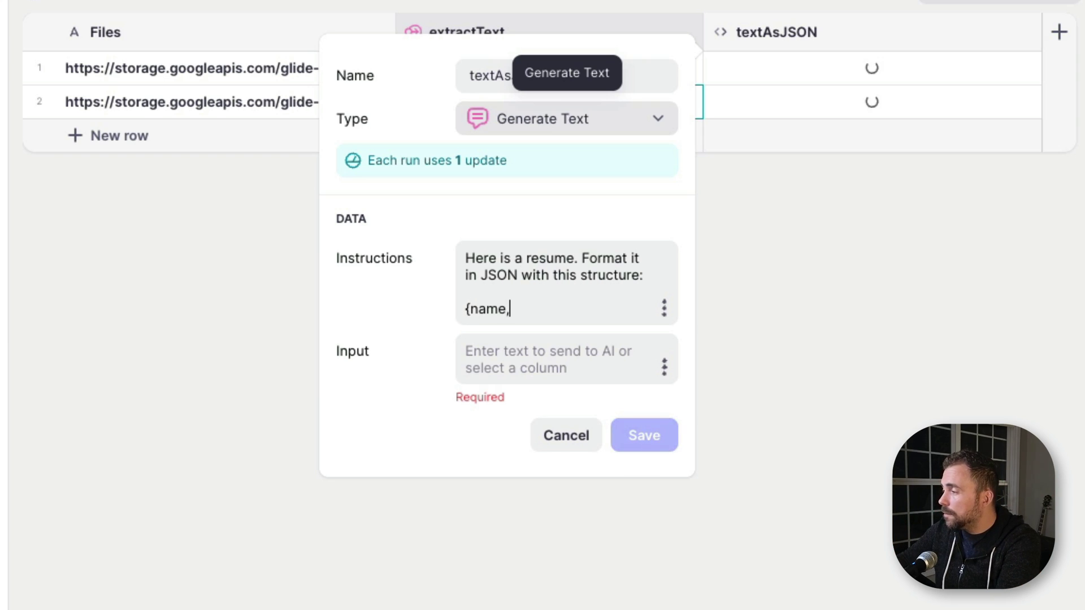
text(em)
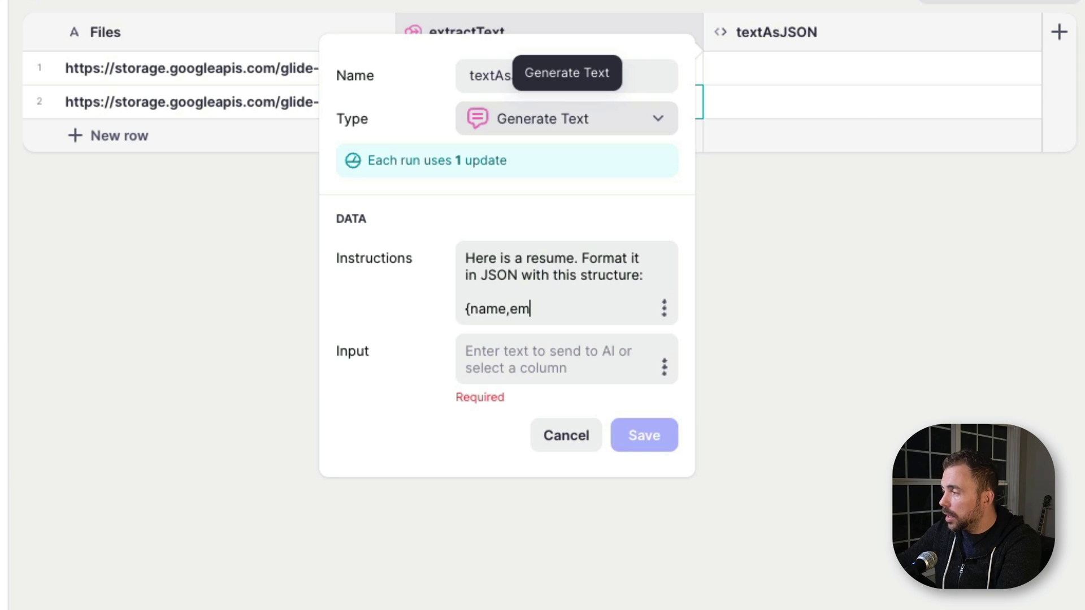
text(ail,phone,)
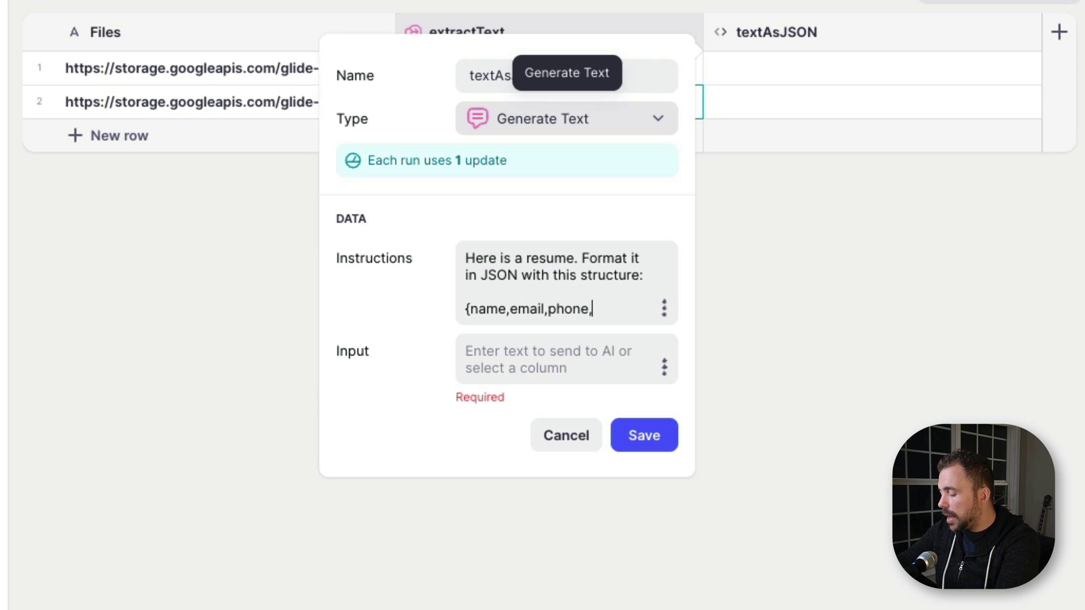
text(su)
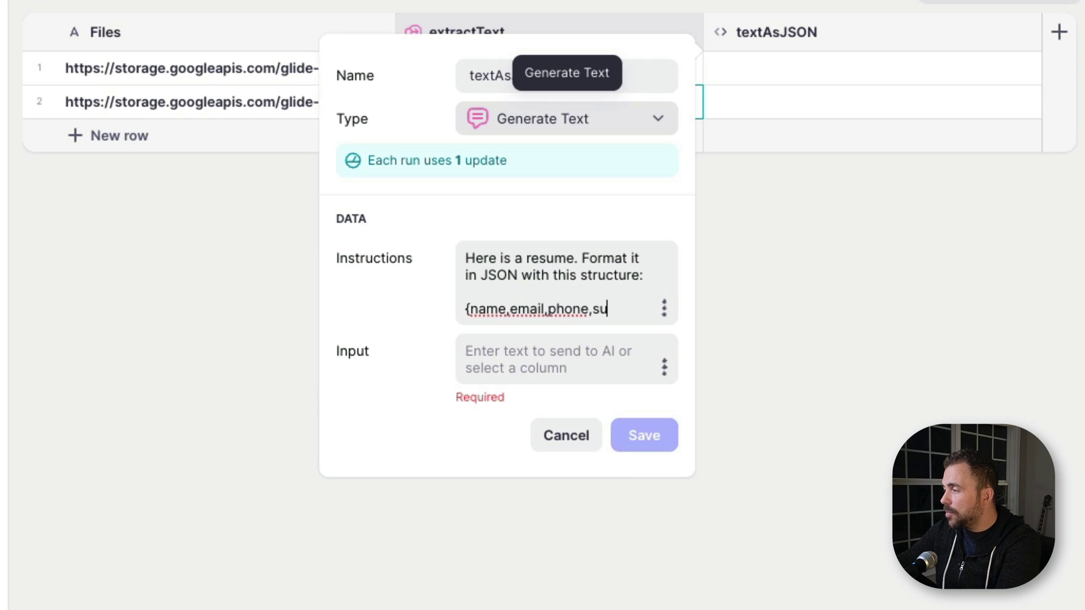
text(mmary,)
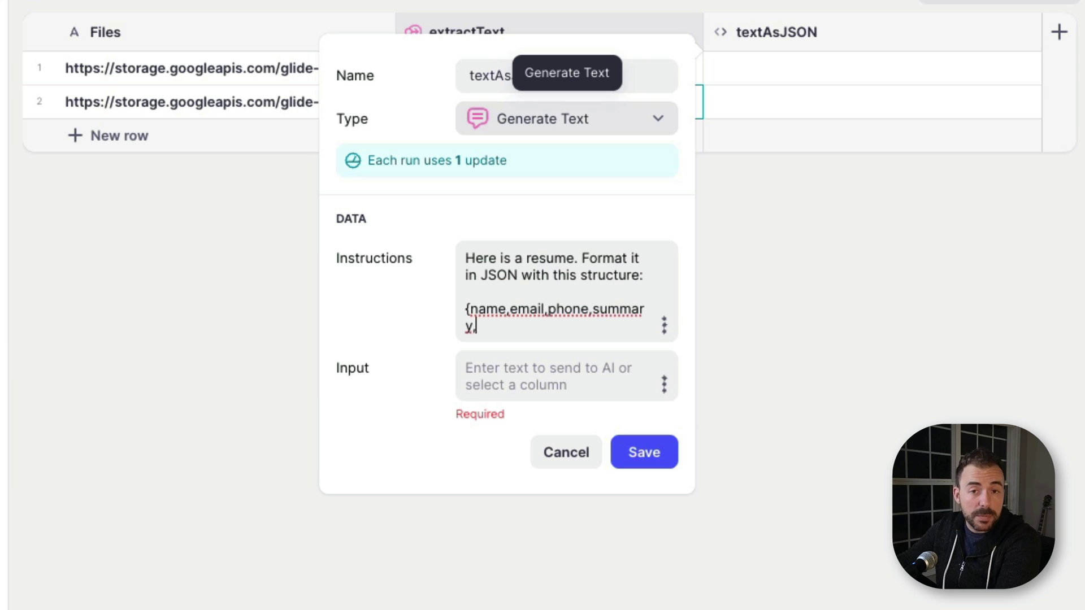
Step: Append the work history array "workexperience[location,daterange,description]," to the JSON structure
text(workexperieonc)
key(BackSpace)
key(BackSpace)
key(BackSpace)
text(nce)
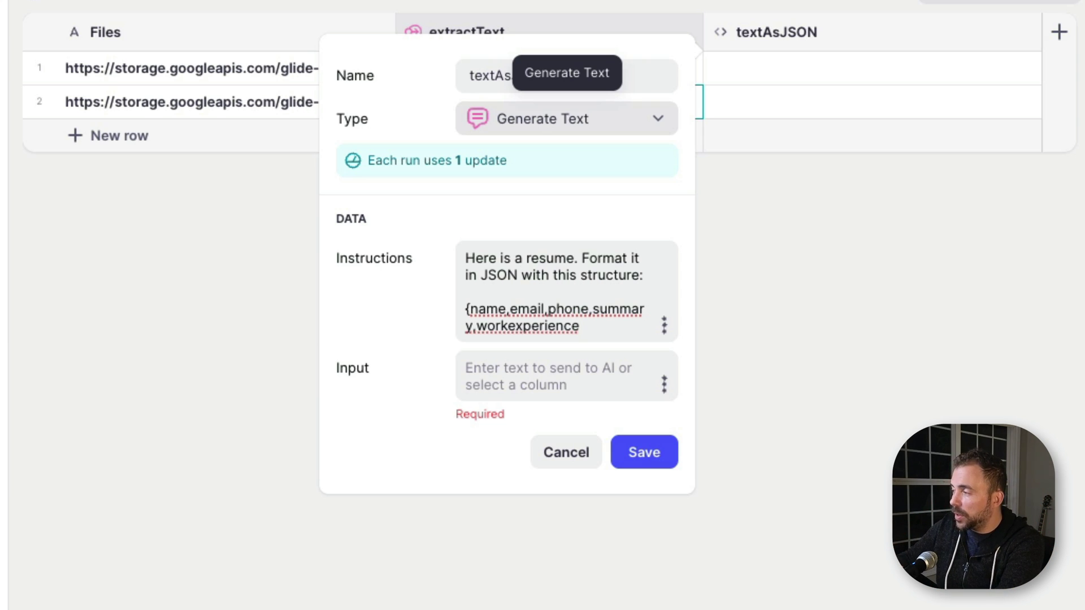
text([])
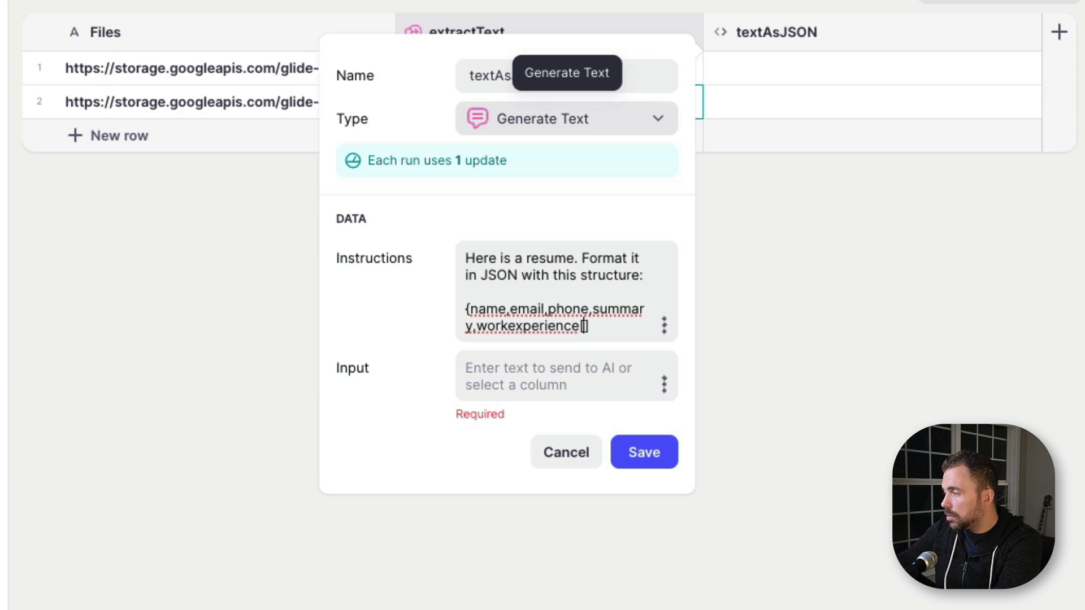
text(location, daterange,)
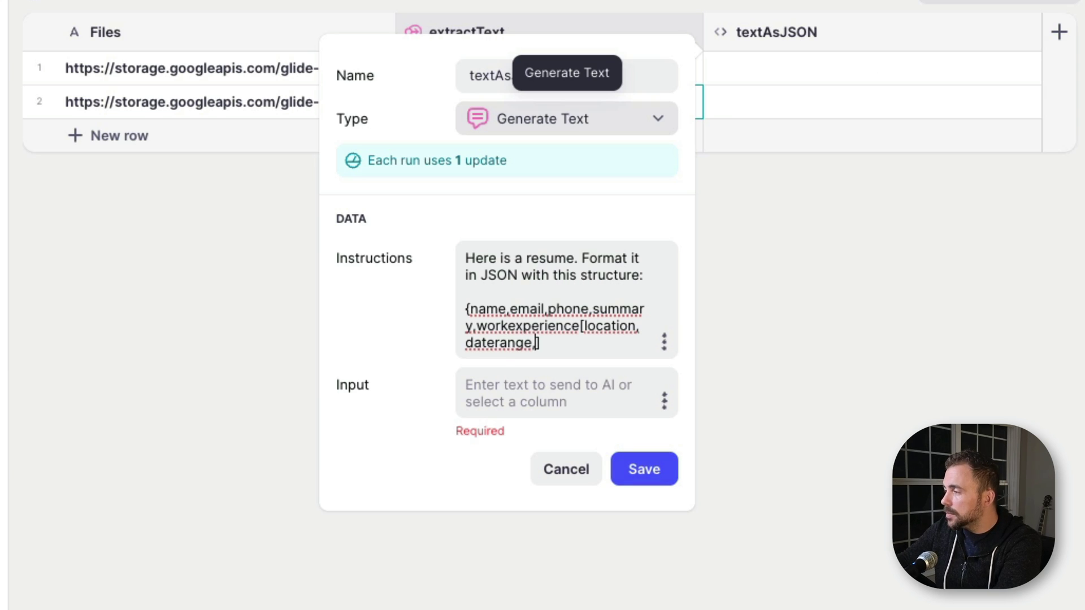
text(descrip)
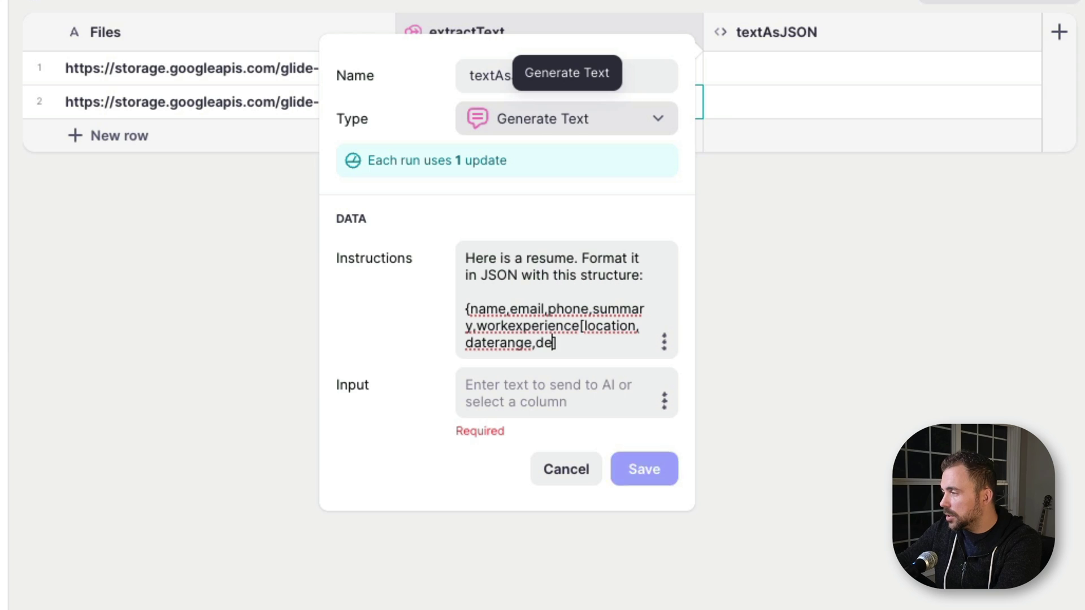
text(tion)
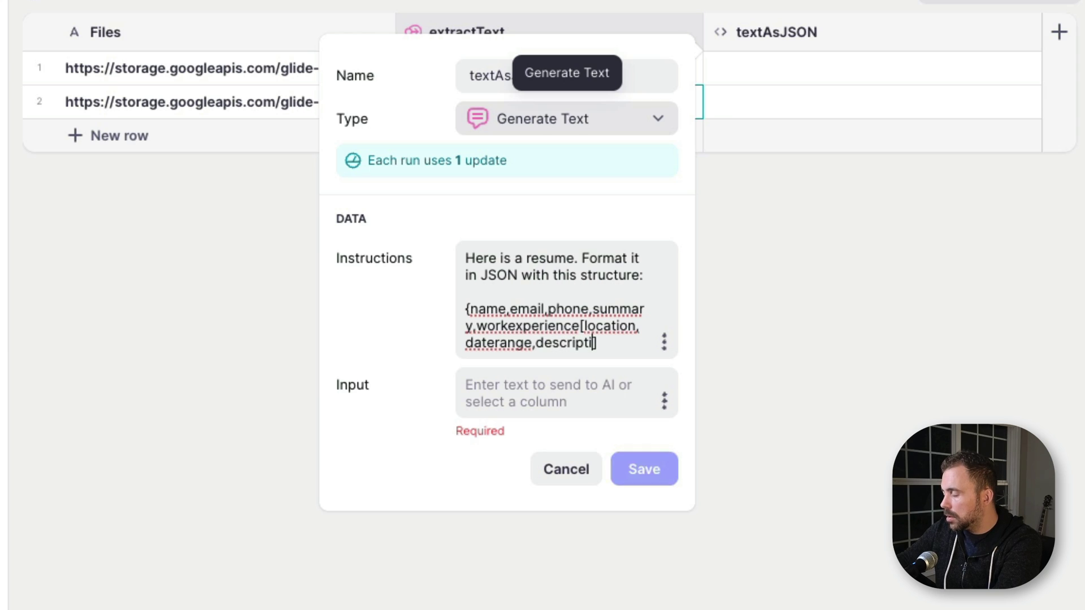
key(Right)
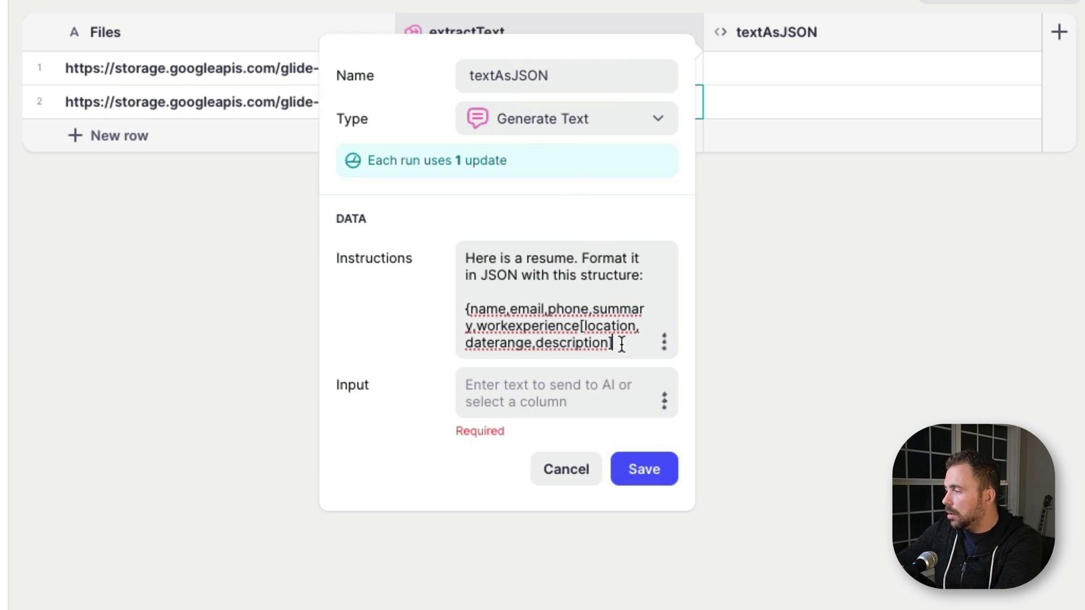
text(,)
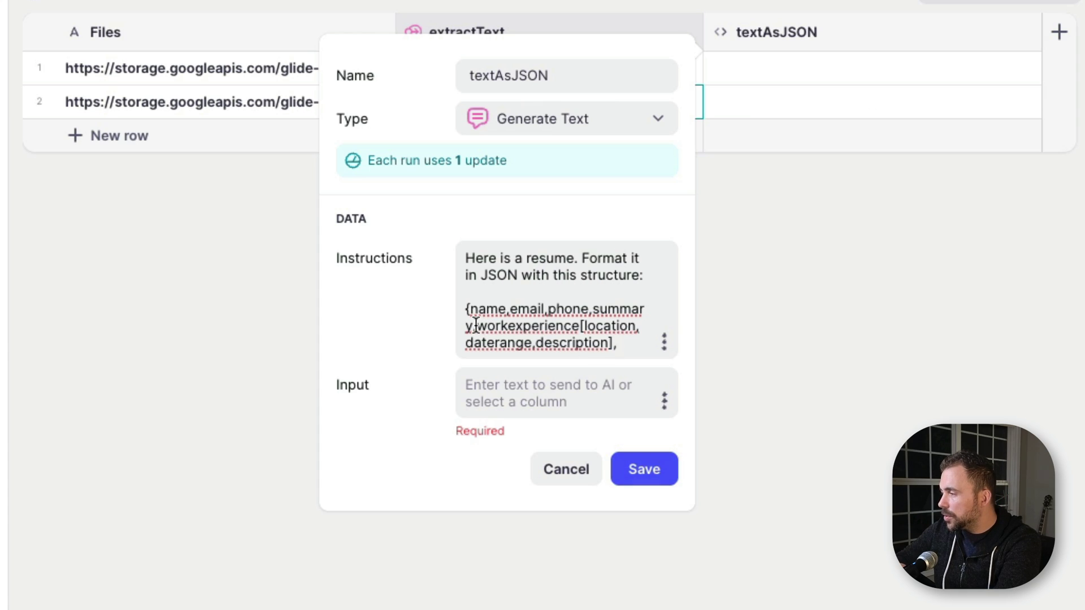
Step: Duplicate the workexperience array at the end of the structure and rename the copy to education, keeping location, daterange and description
drag(476, 325, 612, 343)
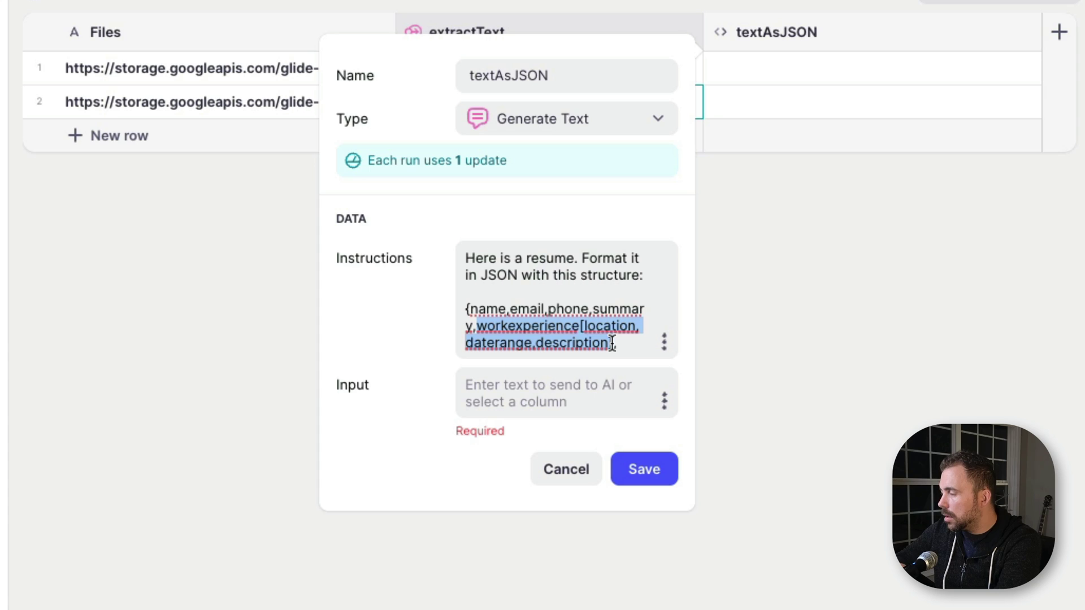
key(ctrl+c)
click(635, 344)
key(ctrl+v)
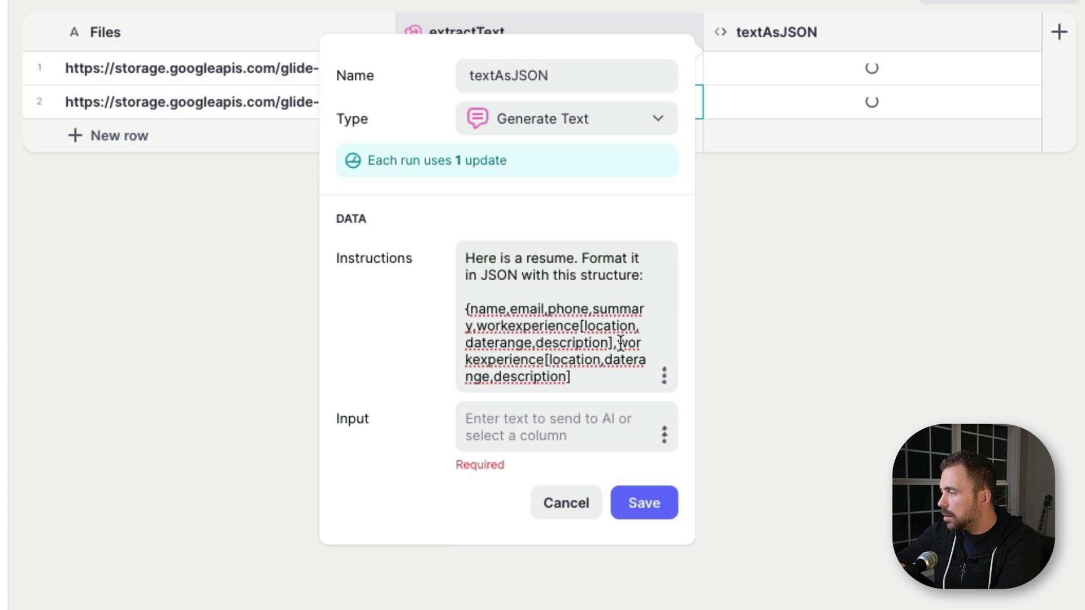
drag(618, 343, 545, 359)
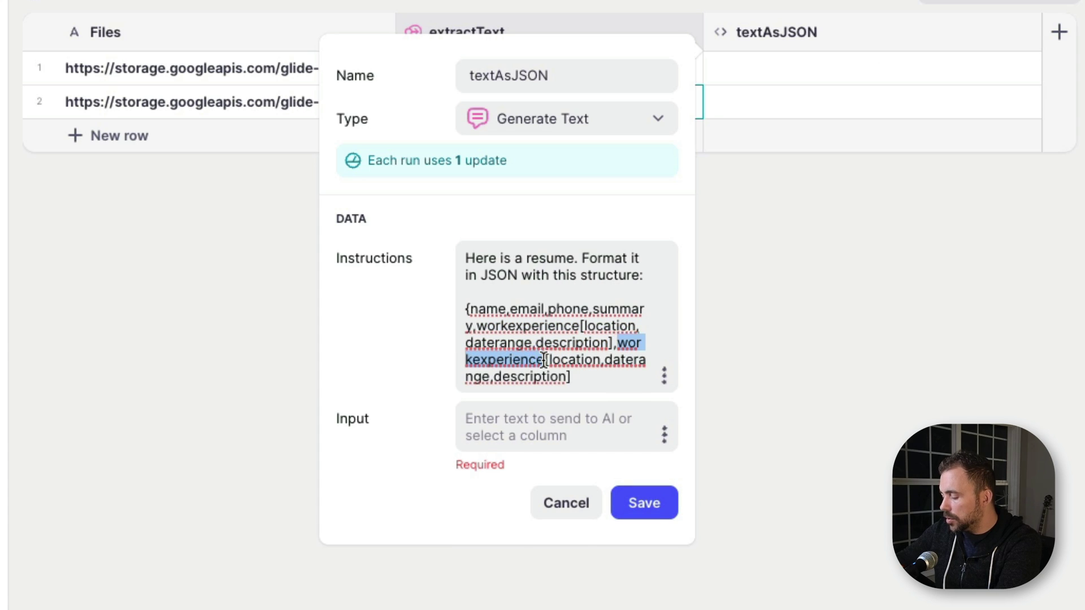
text(education)
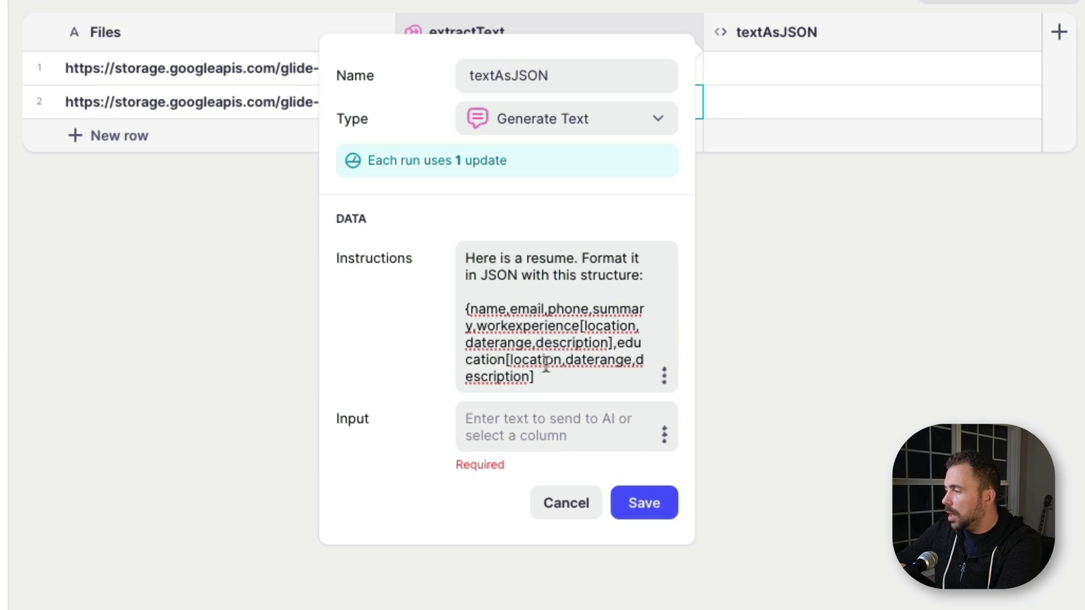
double_click(536, 360)
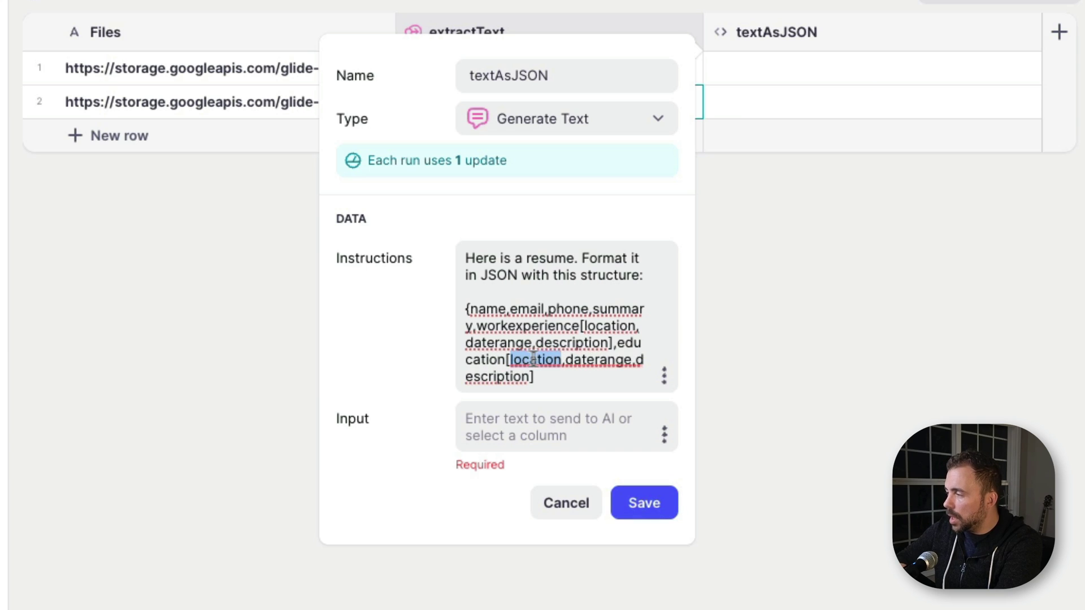
double_click(596, 360)
click(557, 379)
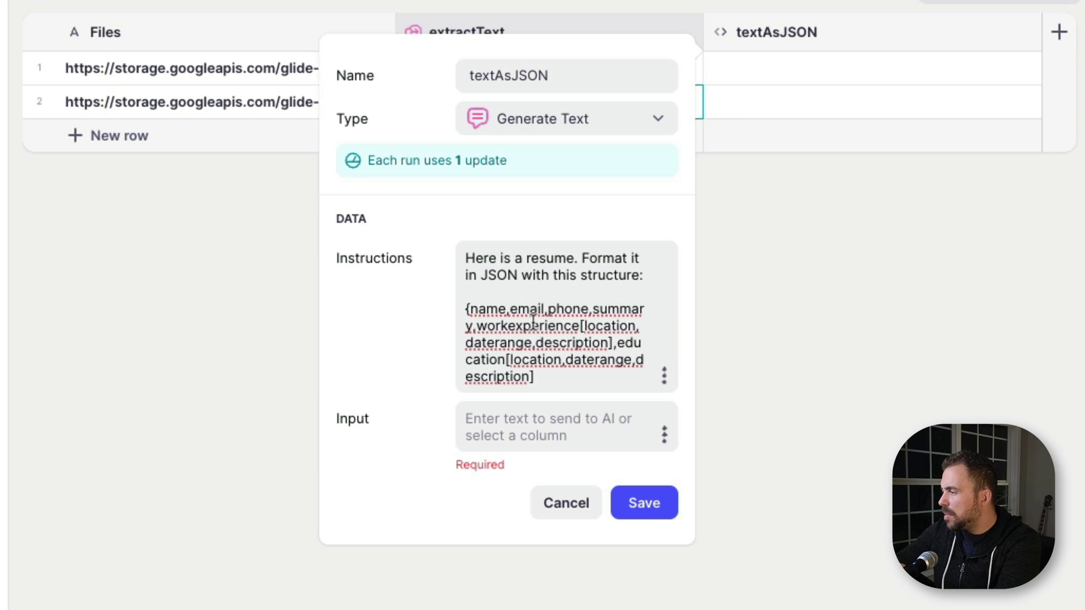
Step: Insert "skills," before workexperience and close the JSON structure with "}"
click(477, 326)
text(skills,)
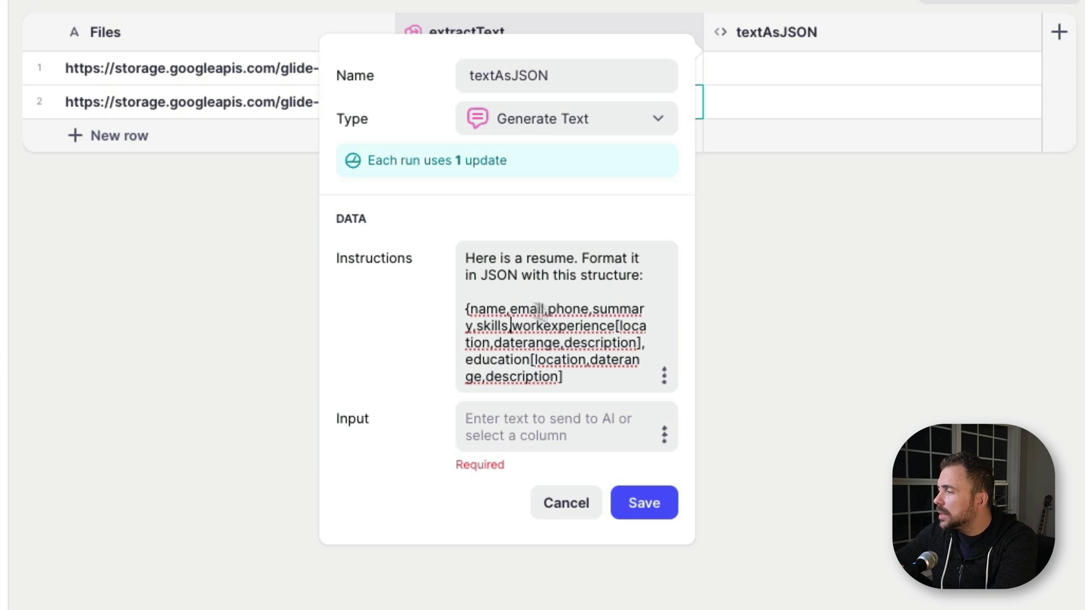
click(591, 376)
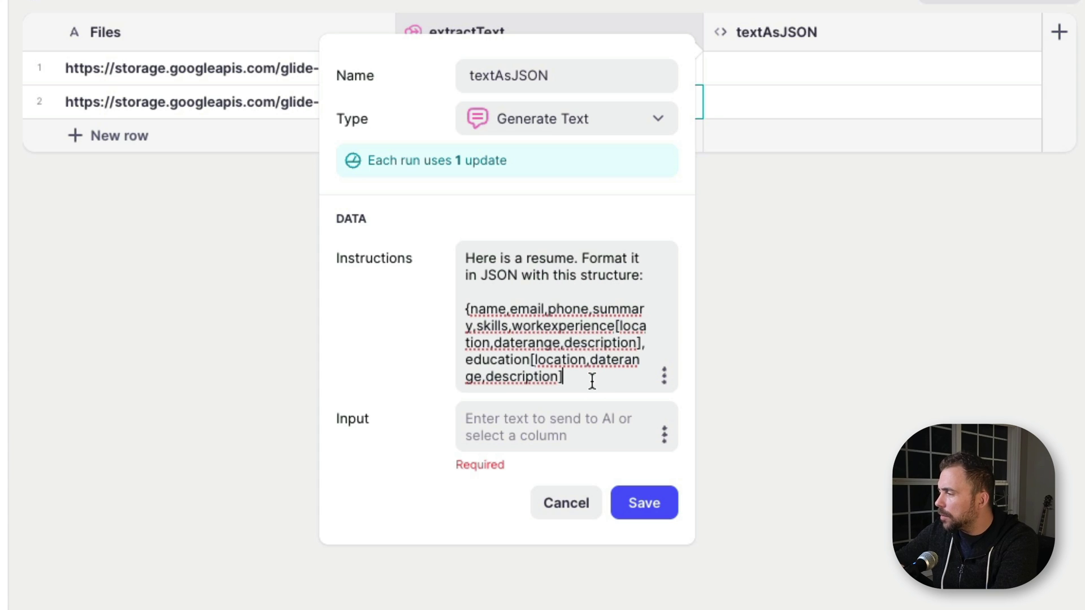
text(})
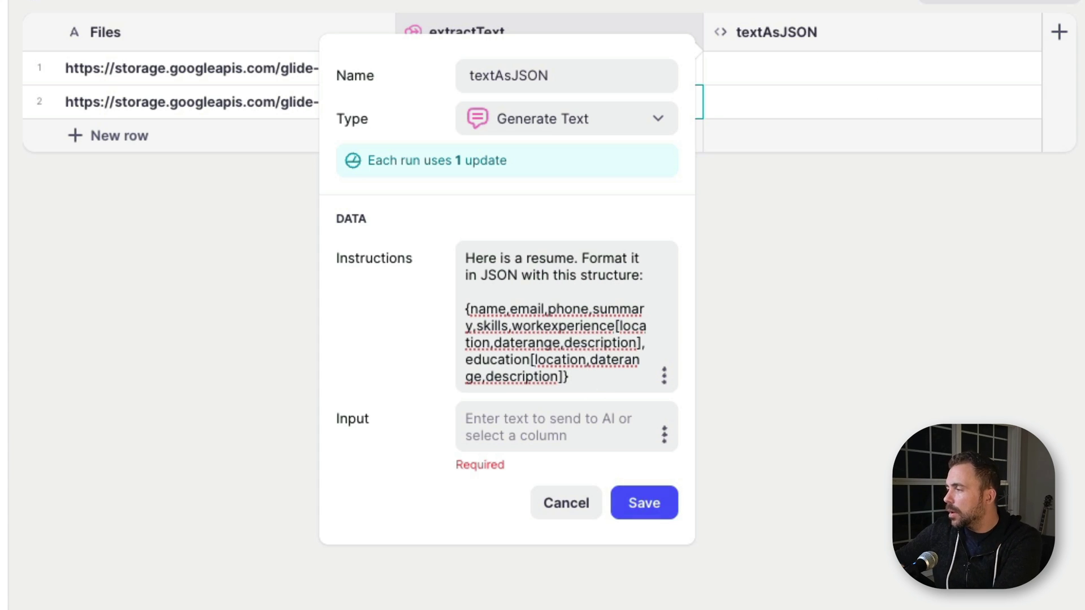
Step: Add underscores to the key names in the structure, making them work_experience and, in both arrays, date_range
drag(465, 309, 577, 370)
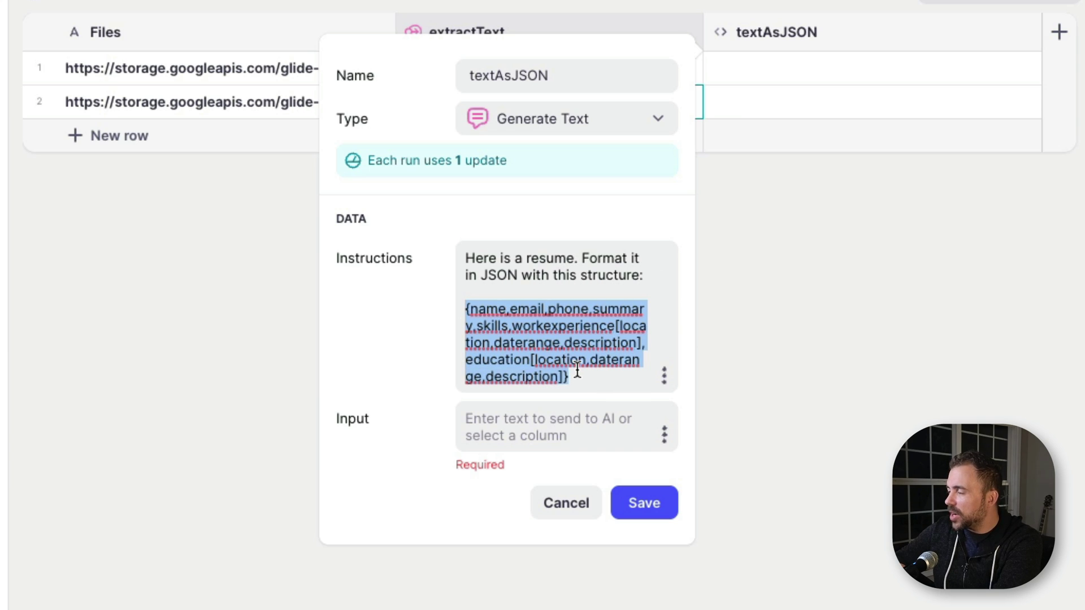
click(565, 335)
drag(512, 326, 615, 326)
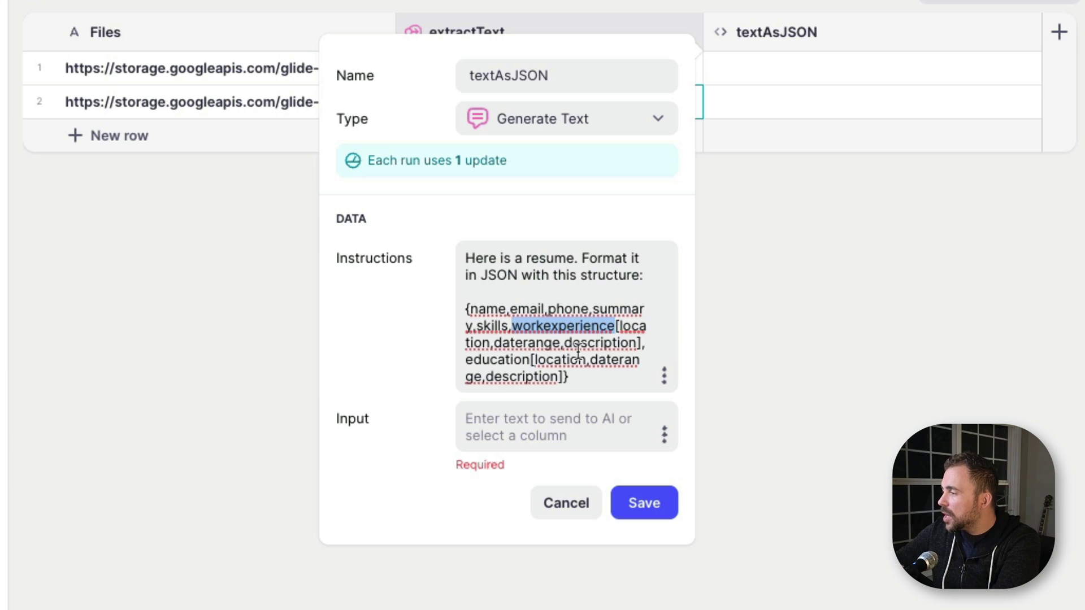
click(542, 326)
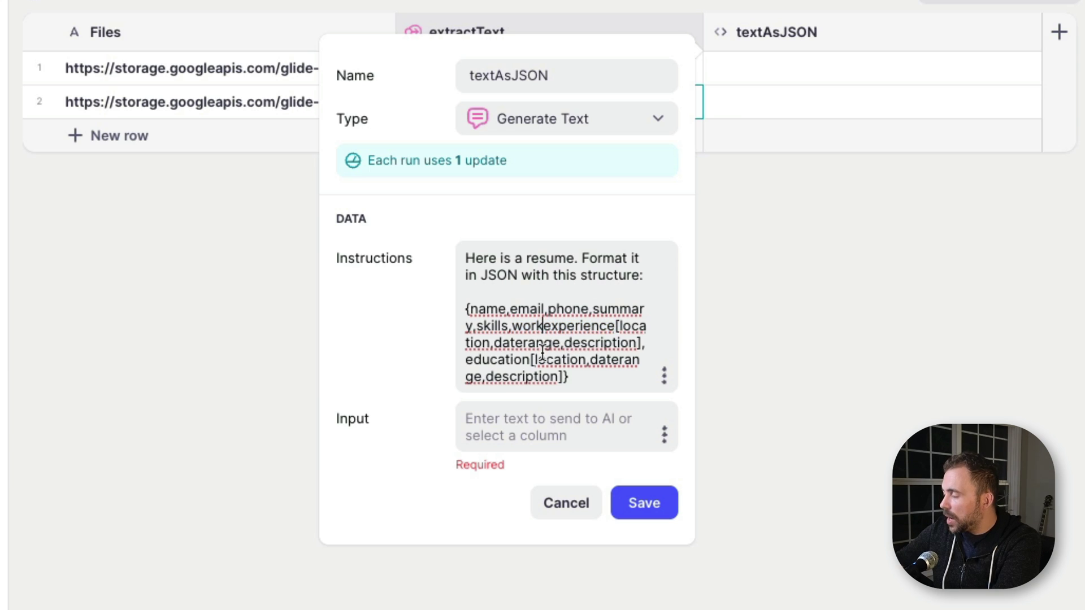
text(_)
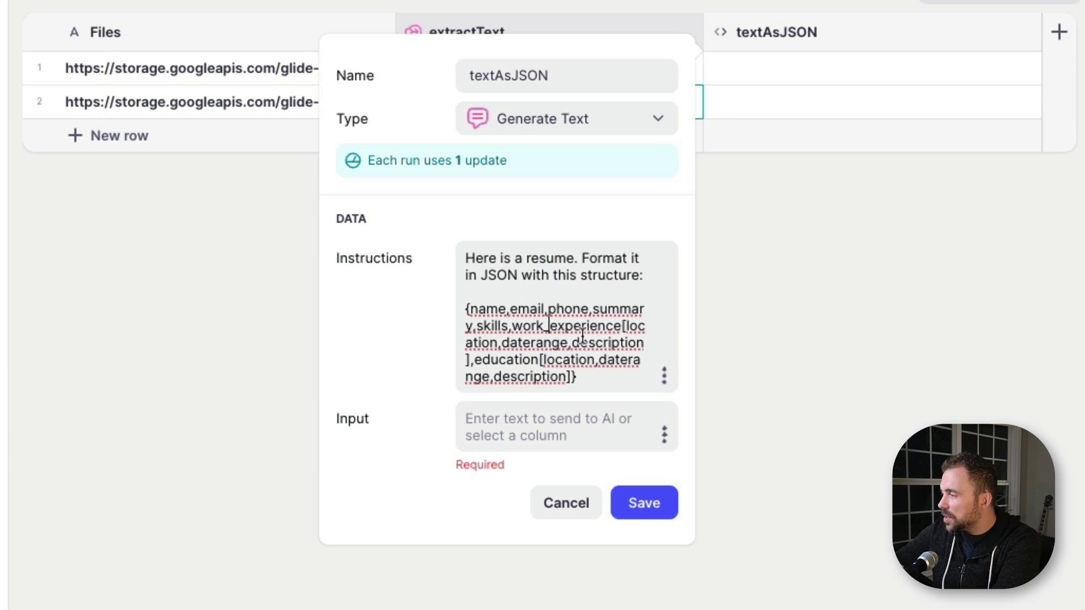
click(530, 343)
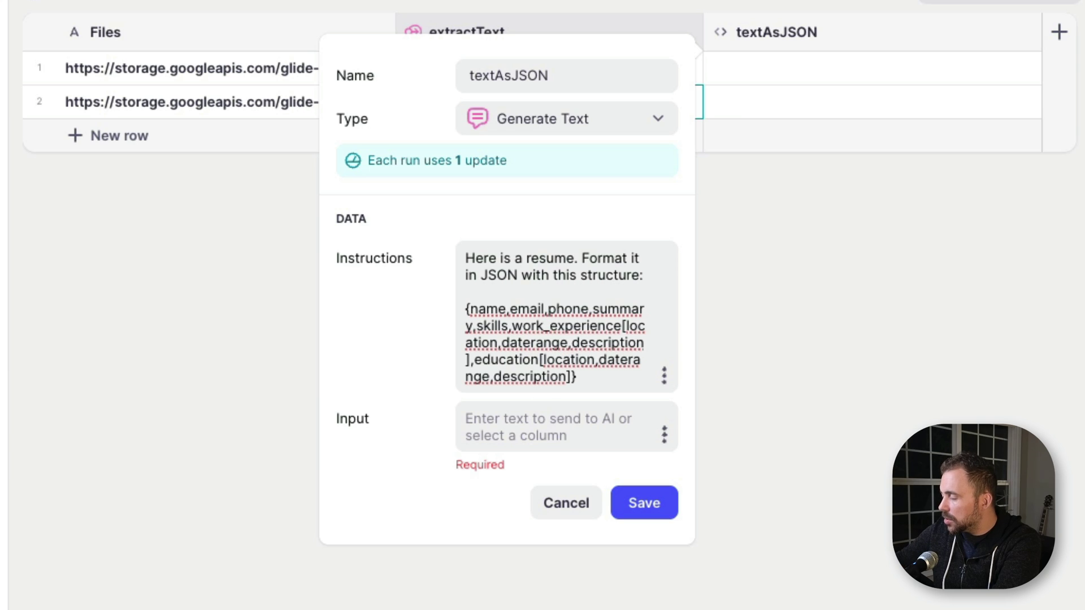
text(_)
click(636, 360)
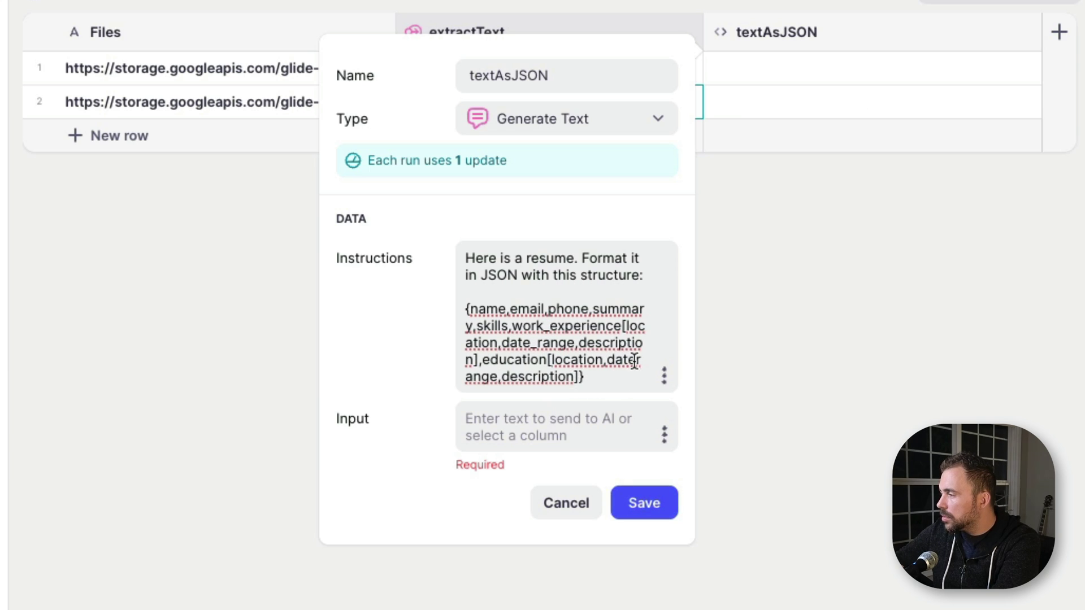
text(_)
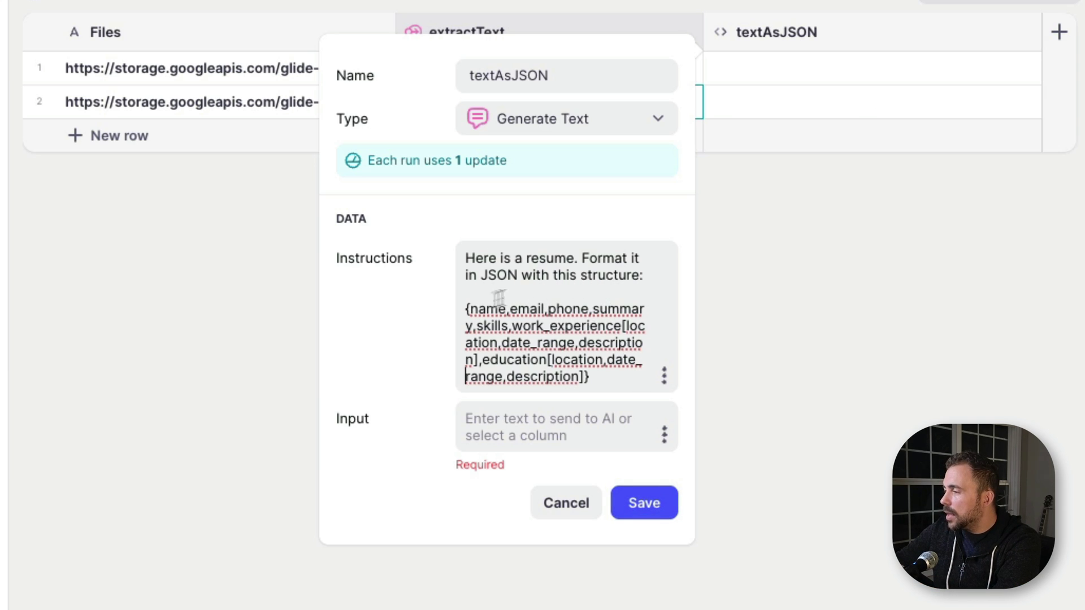
Step: Use the extractText column as the input of textAsJSON and save the column
click(665, 437)
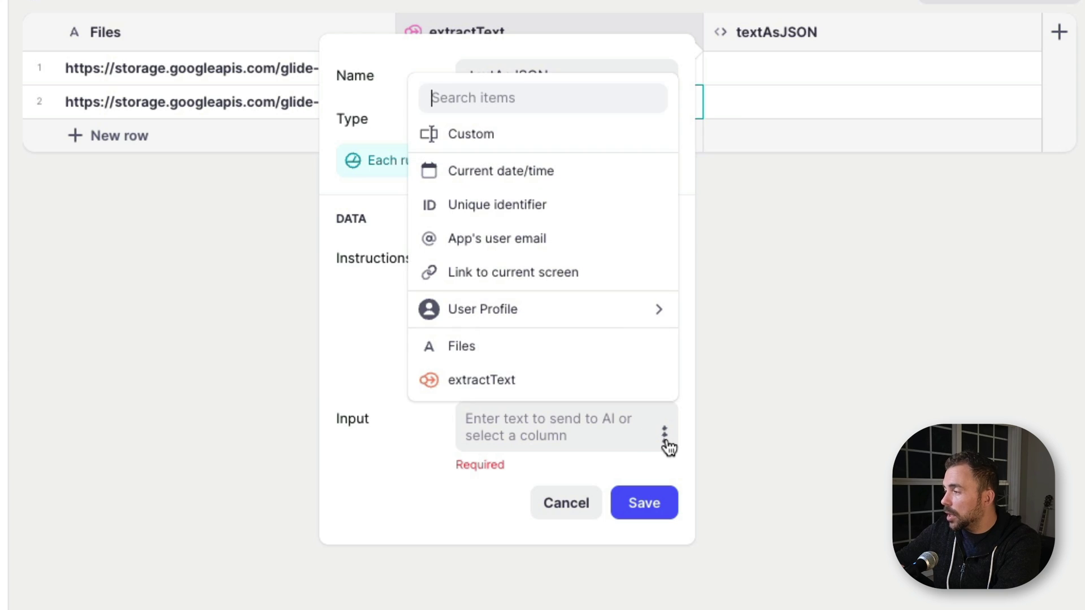
click(583, 391)
click(636, 465)
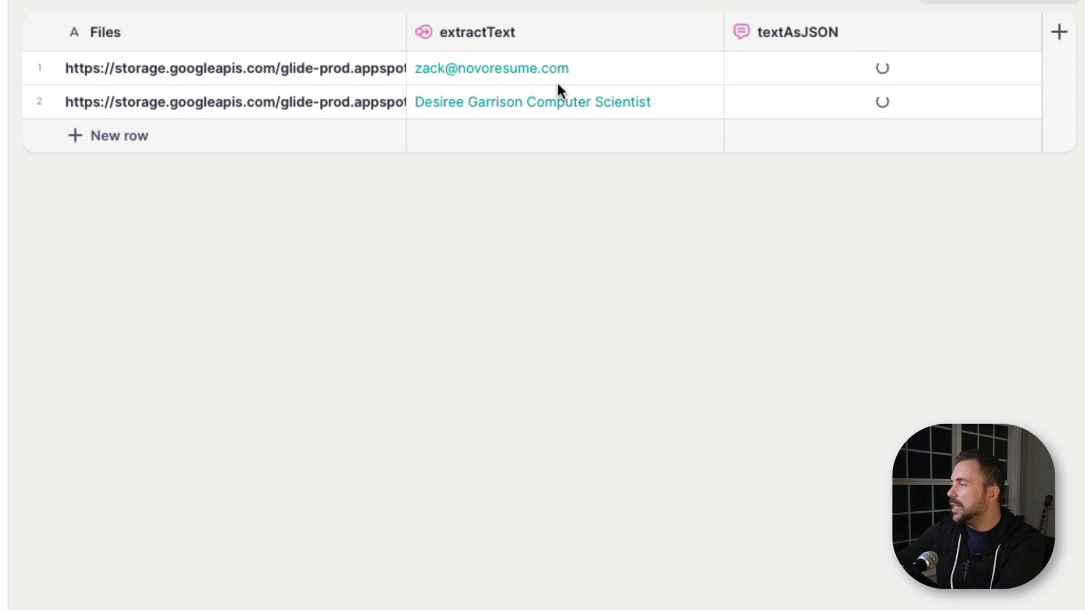
drag(555, 68, 554, 96)
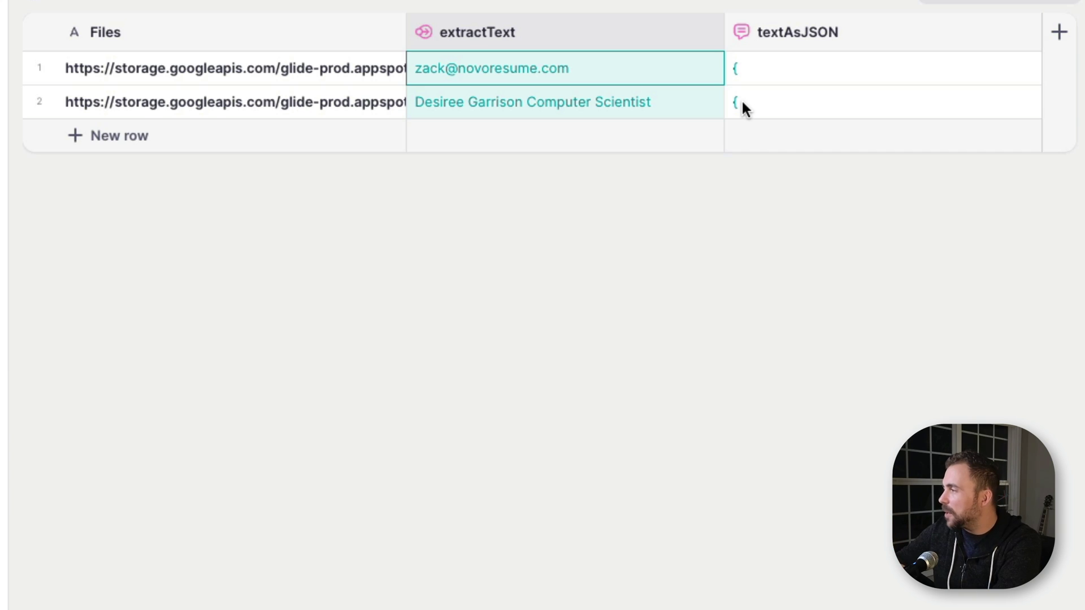
Step: Examine the contact details, summary, skills groups and languages in the first row's textAsJSON output
click(744, 65)
click(745, 66)
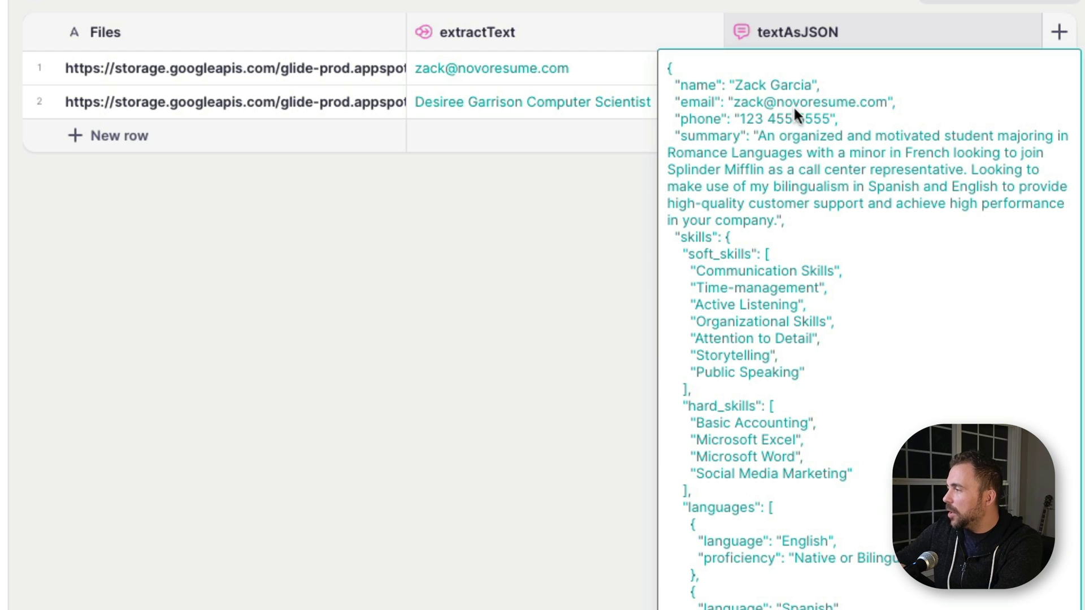
drag(761, 131, 776, 213)
drag(688, 254, 808, 354)
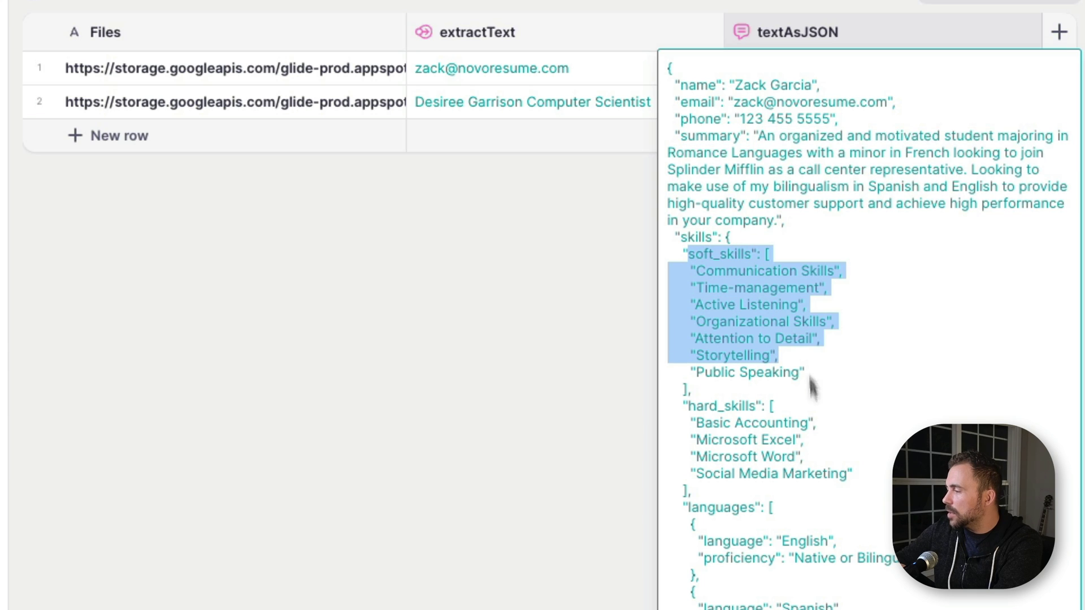
drag(833, 470, 696, 409)
scroll(697, 409, down, 5)
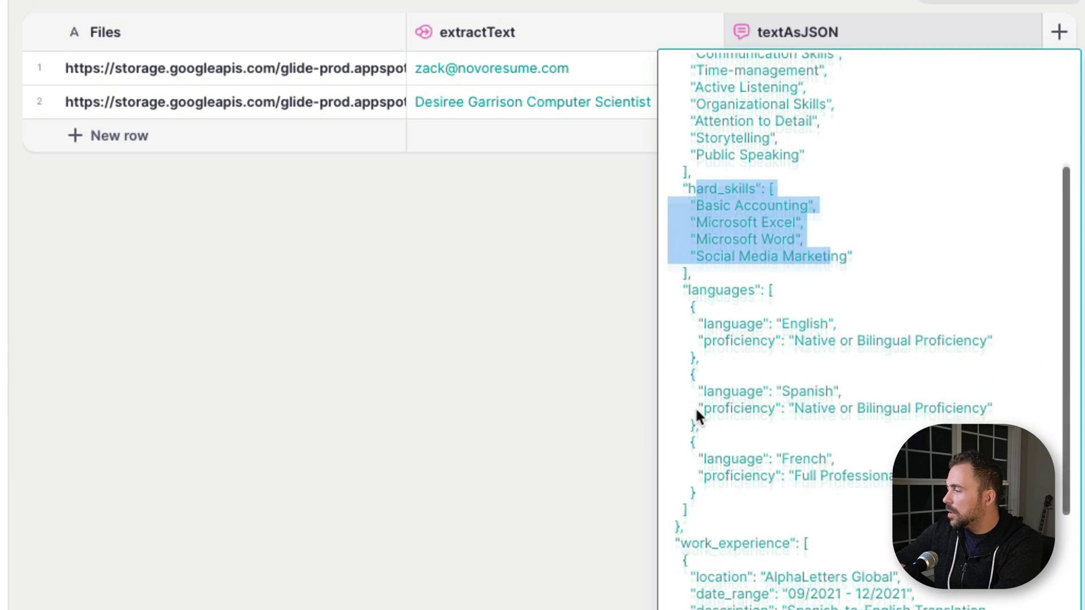
drag(683, 265, 760, 493)
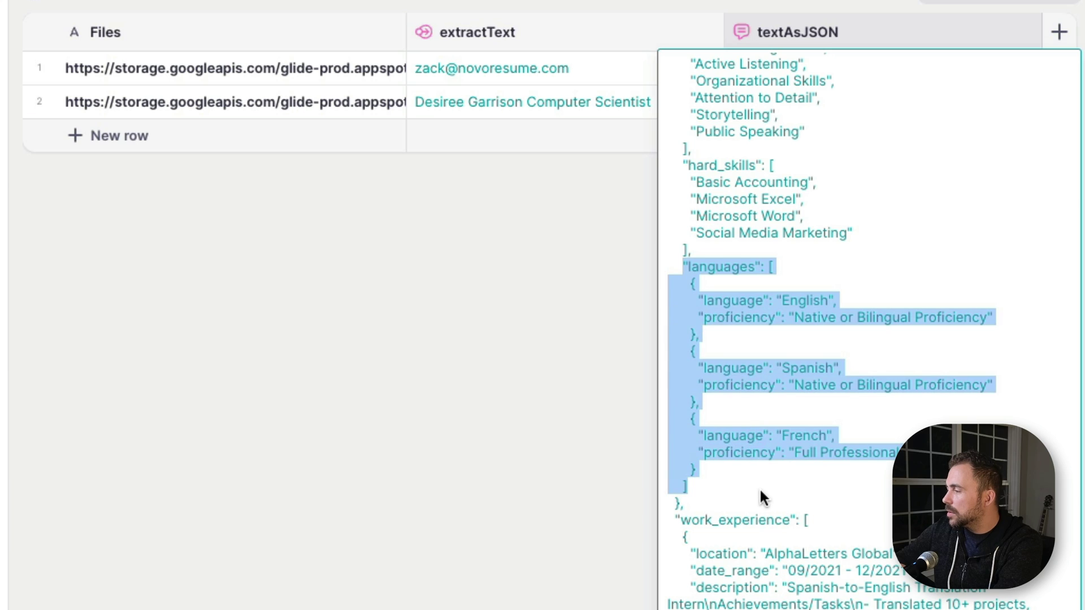
Step: Examine the work_experience and education entries in the first row's textAsJSON output
scroll(759, 490, down, 4)
drag(774, 329, 874, 331)
drag(805, 345, 905, 446)
scroll(904, 447, down, 3)
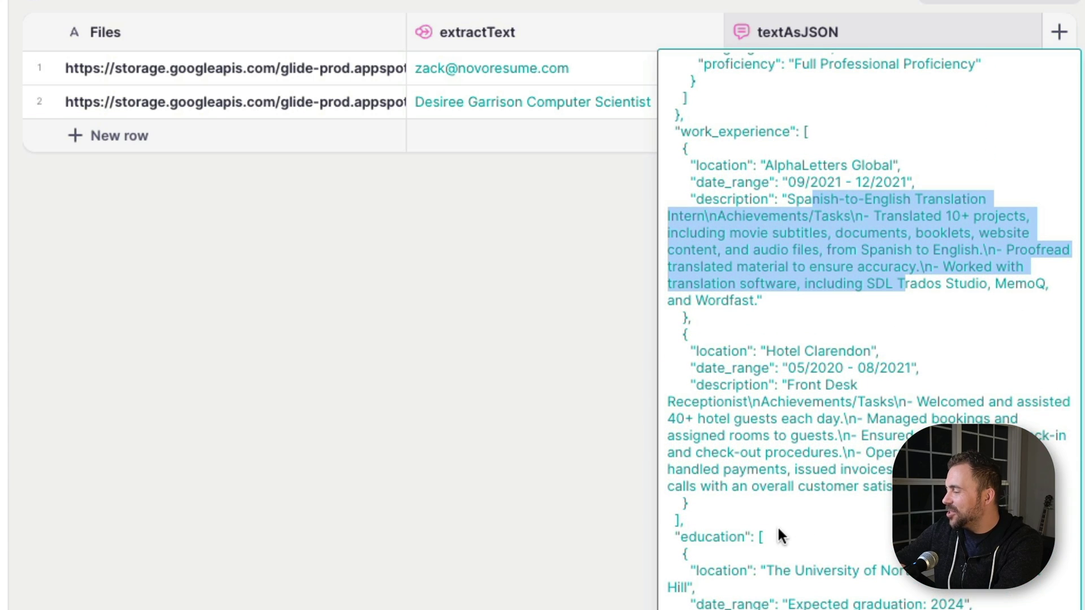
drag(767, 572, 897, 572)
drag(833, 602, 904, 604)
click(848, 609)
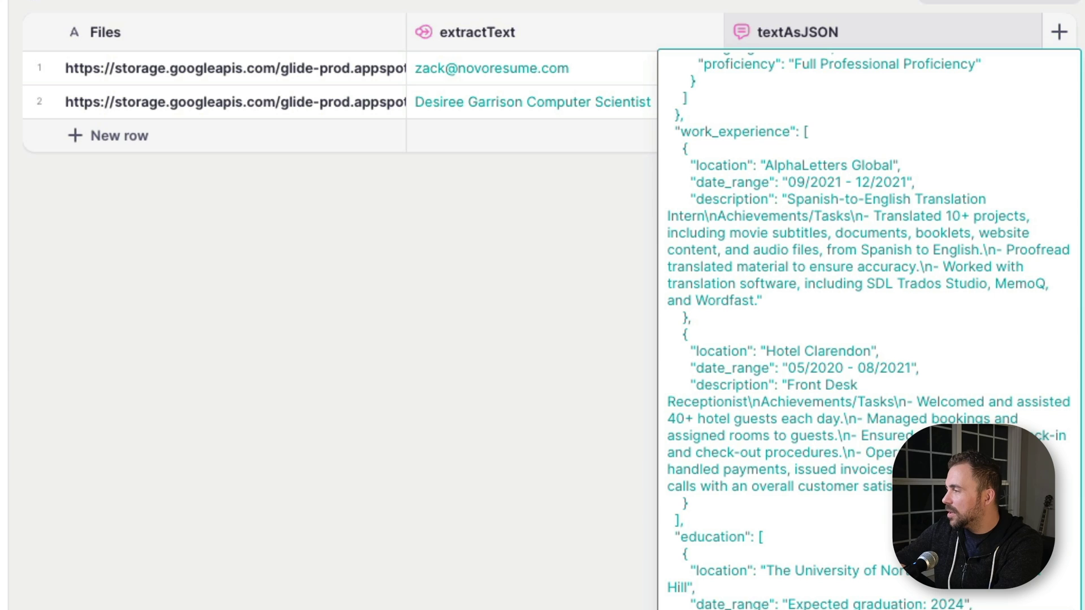
scroll(872, 595, up, 10)
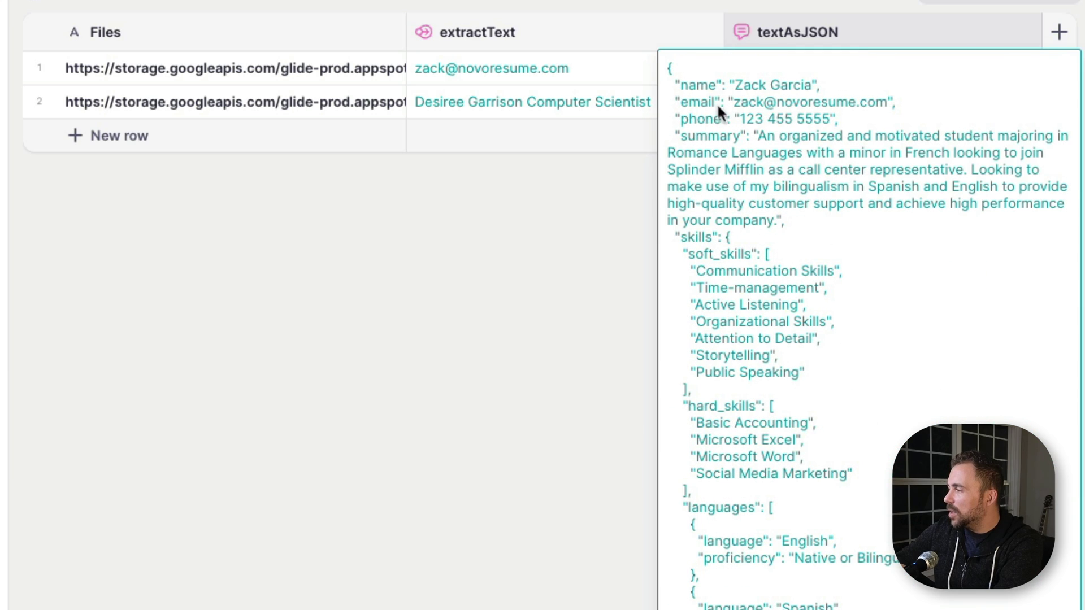
Step: Examine how the second row's textAsJSON output groups the technical and soft skills
click(597, 99)
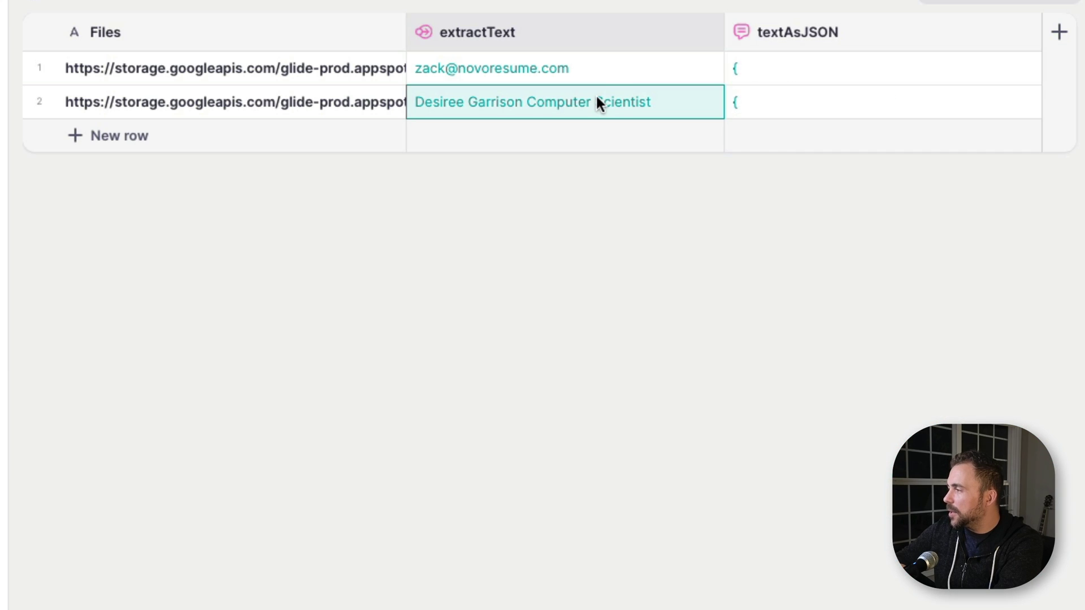
click(771, 105)
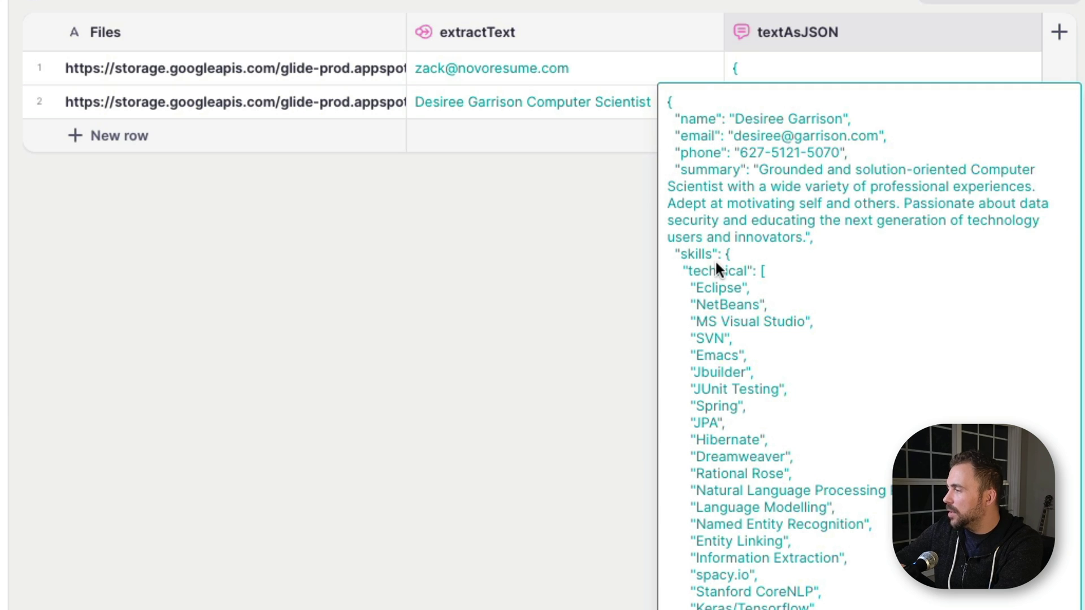
scroll(715, 263, down, 3)
drag(698, 139, 730, 350)
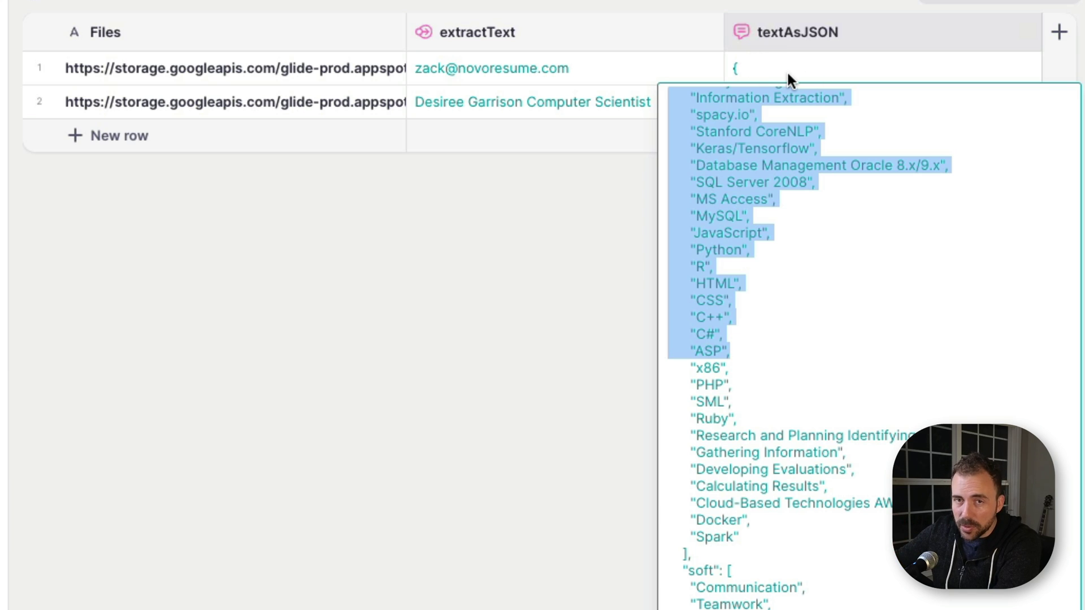
scroll(848, 247, down, 5)
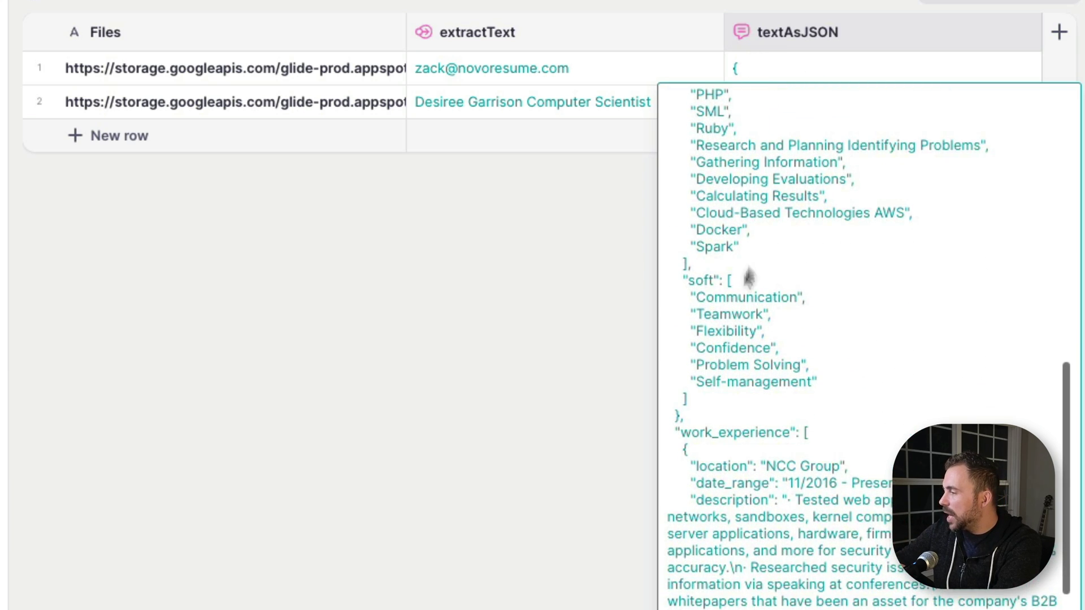
scroll(717, 277, up, 10)
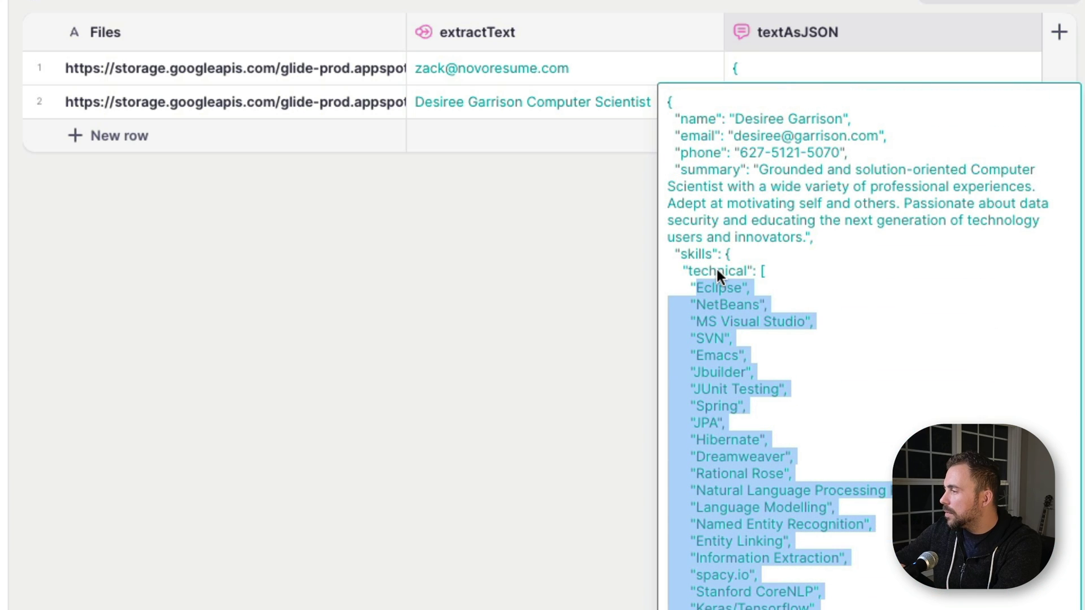
click(716, 267)
double_click(716, 266)
scroll(717, 284, down, 7)
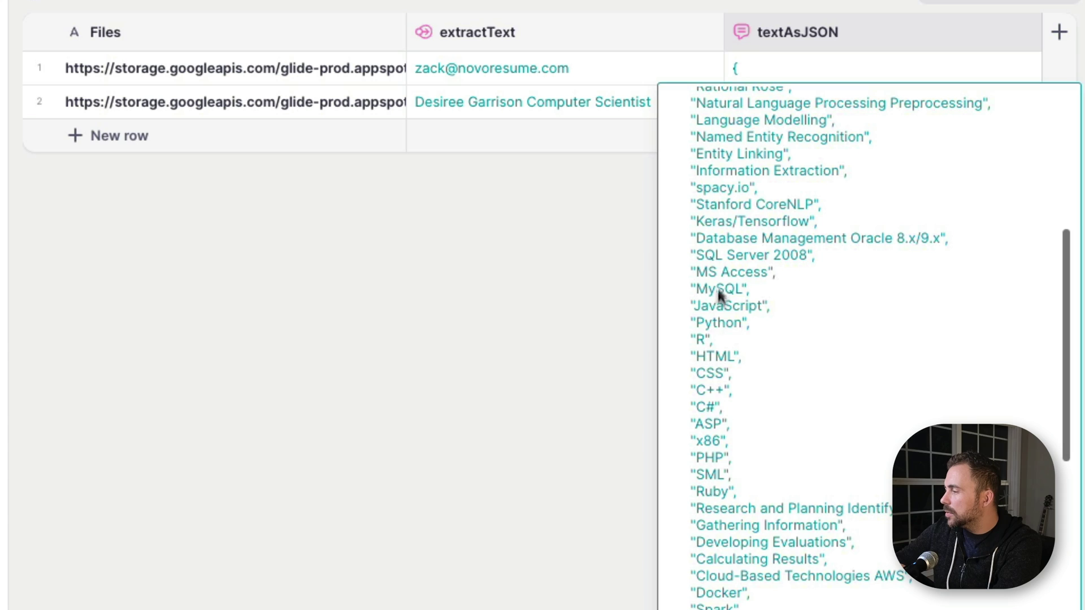
scroll(700, 406, down, 4)
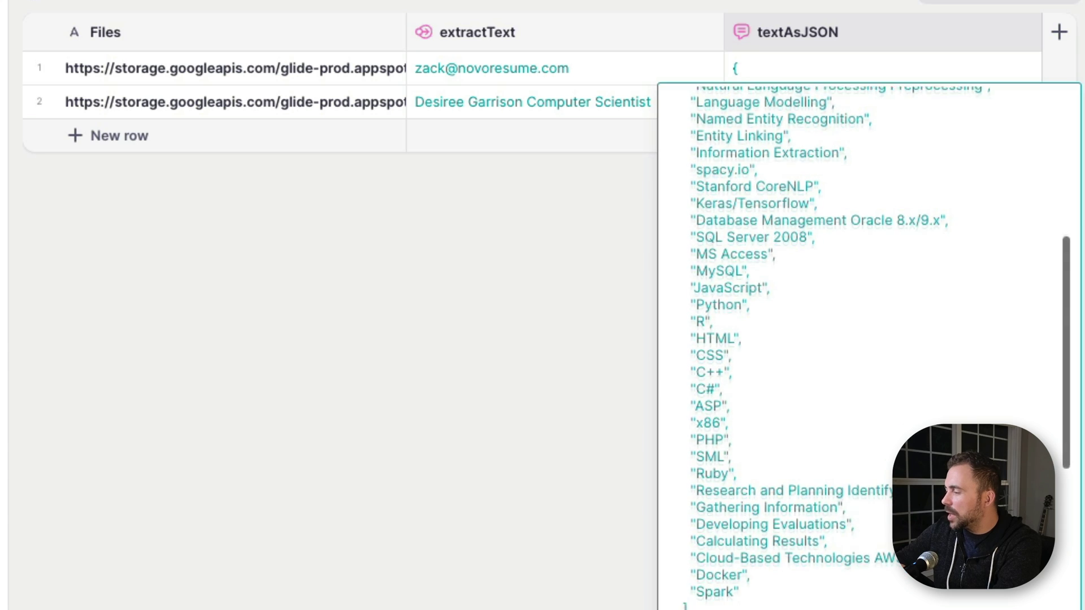
double_click(700, 406)
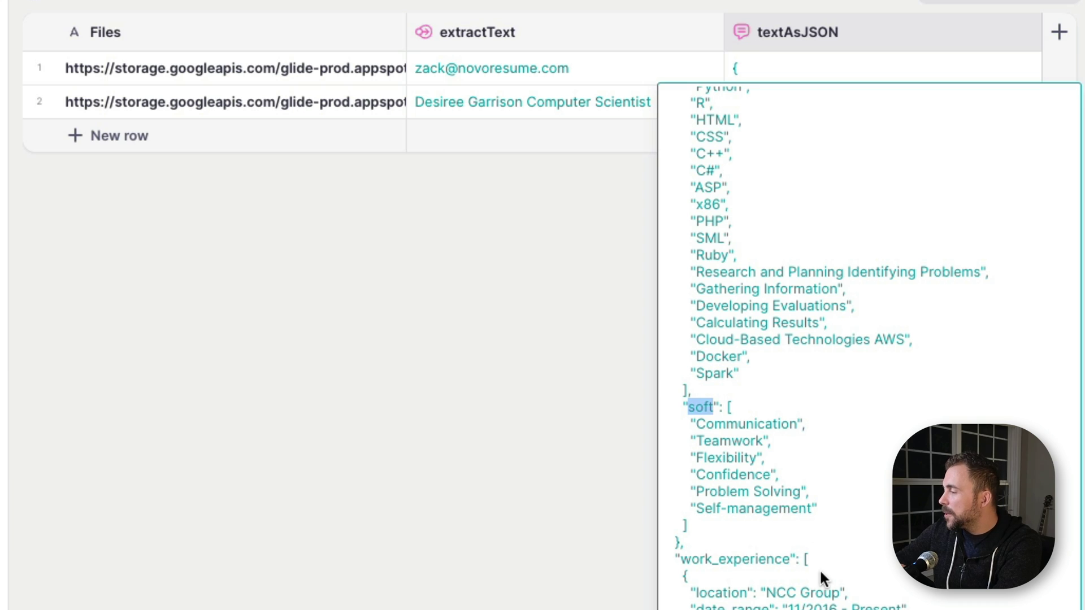
Step: Examine the work_experience entries in the second row's textAsJSON output, including location, date range and description
scroll(820, 568, down, 5)
double_click(727, 242)
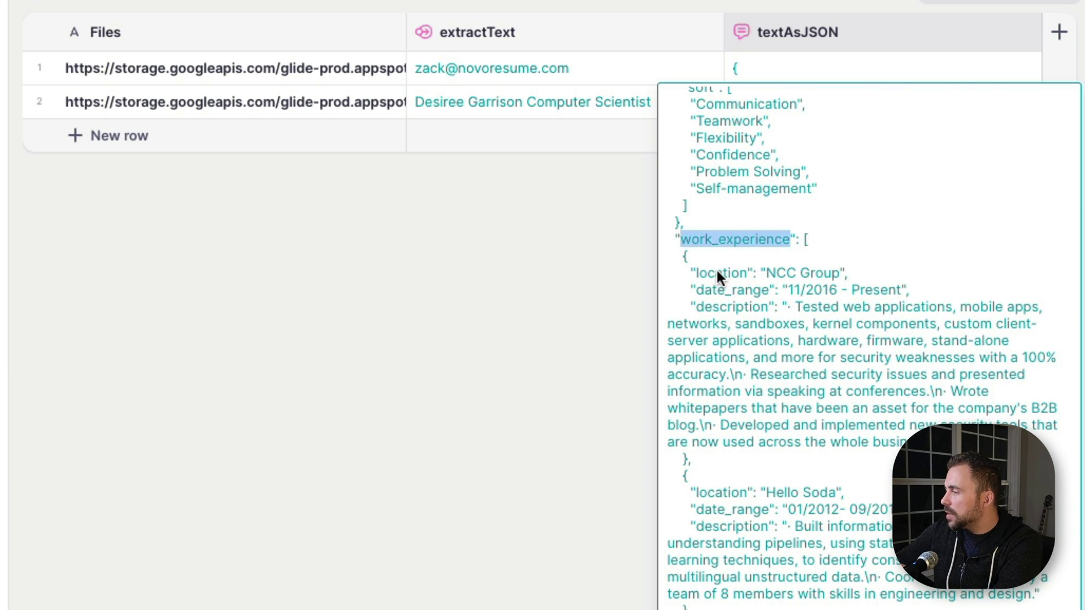
click(718, 293)
scroll(719, 474, down, 4)
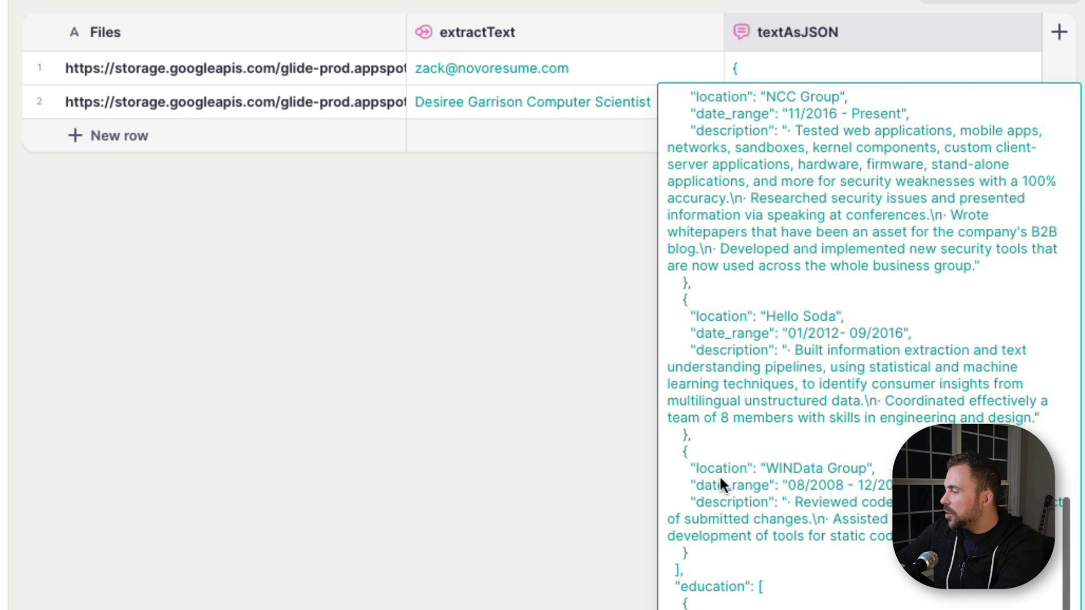
scroll(720, 476, up, 10)
scroll(720, 476, up, 7)
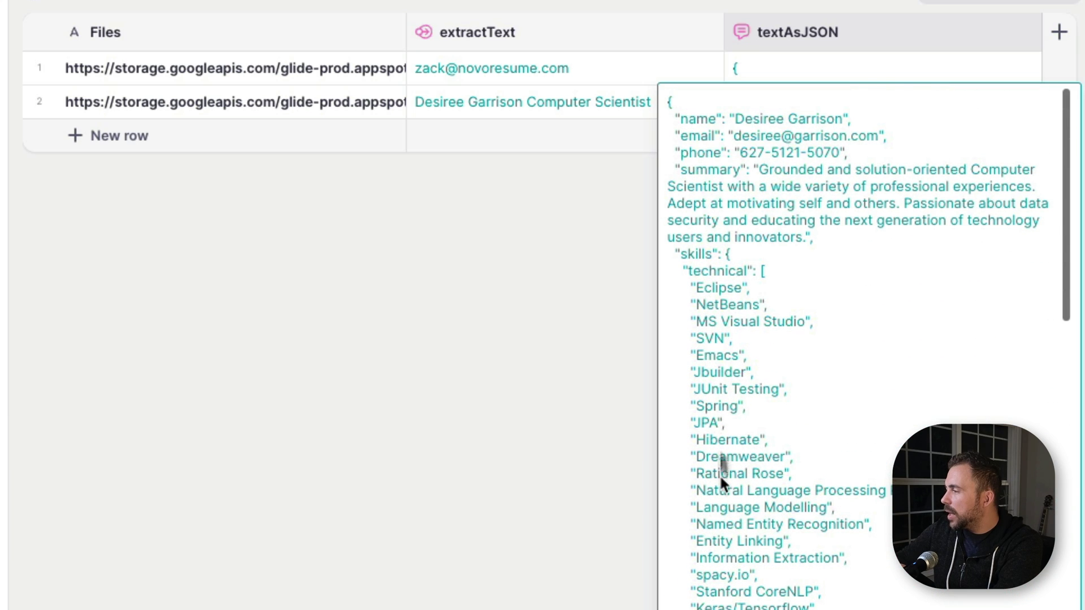
Step: Change skills to skills[technical,soft] in the textAsJSON instructions and save the column
double_click(710, 270)
scroll(719, 376, down, 6)
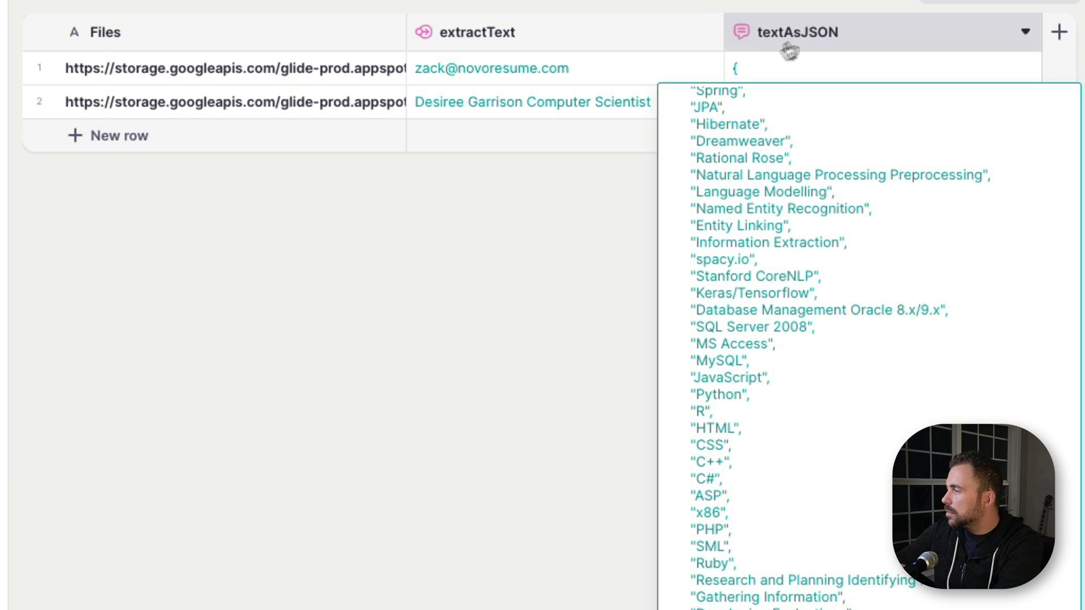
click(774, 59)
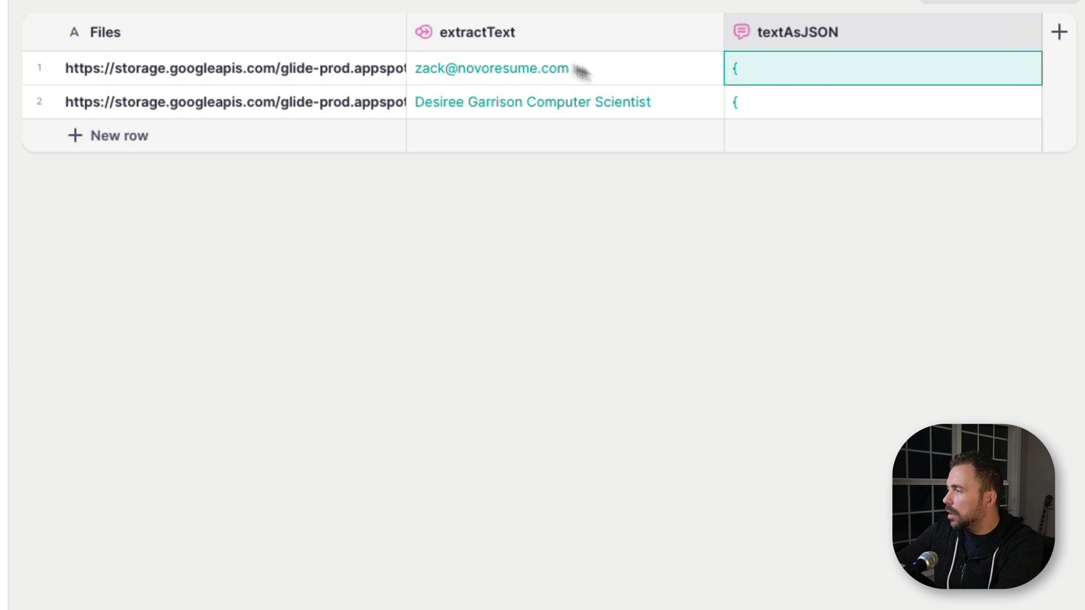
click(802, 43)
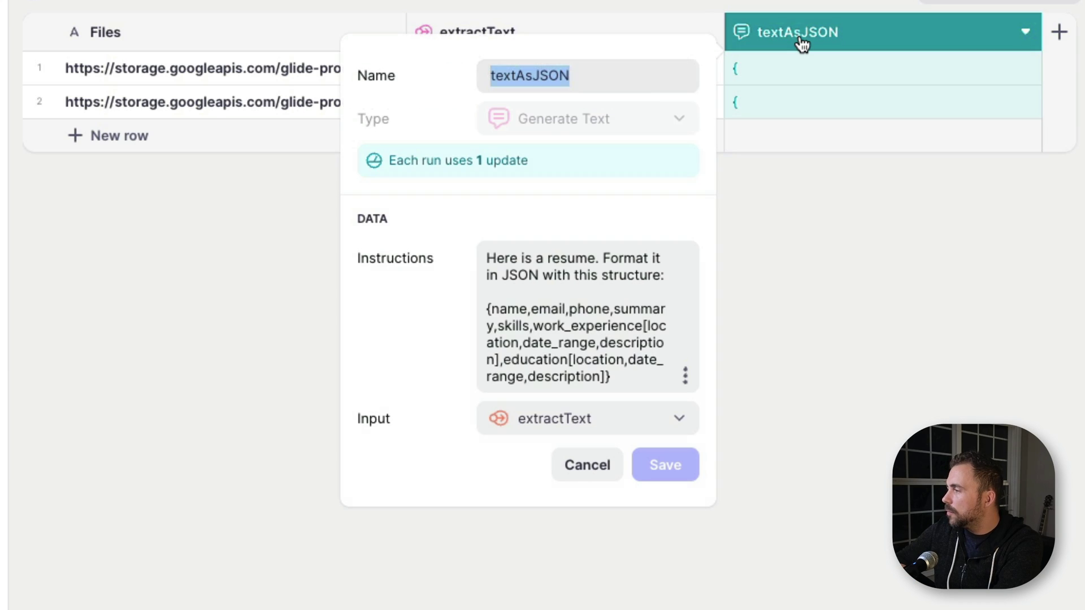
click(529, 326)
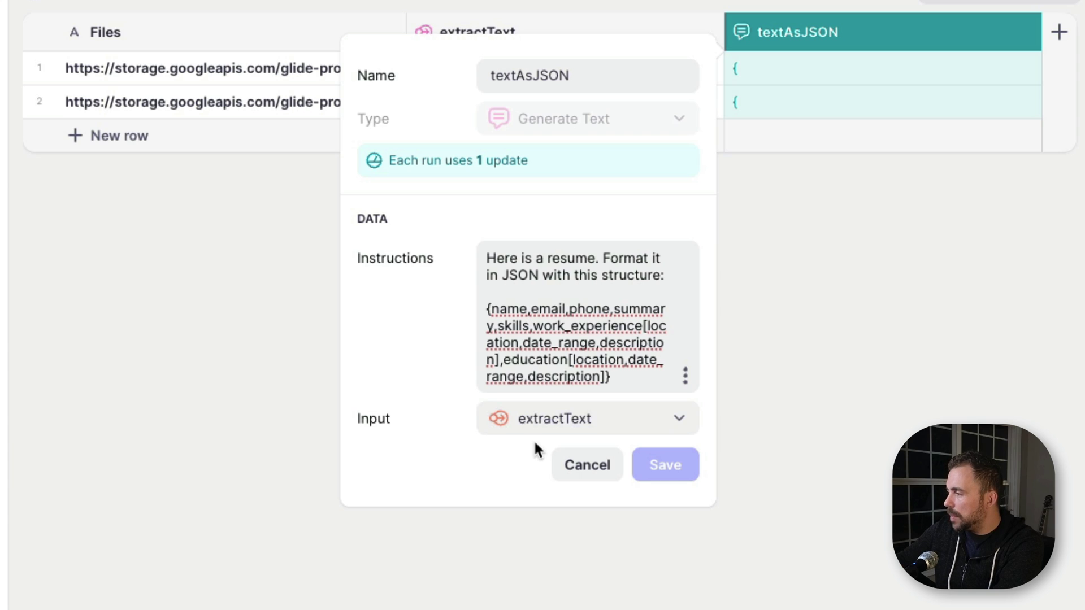
text([])
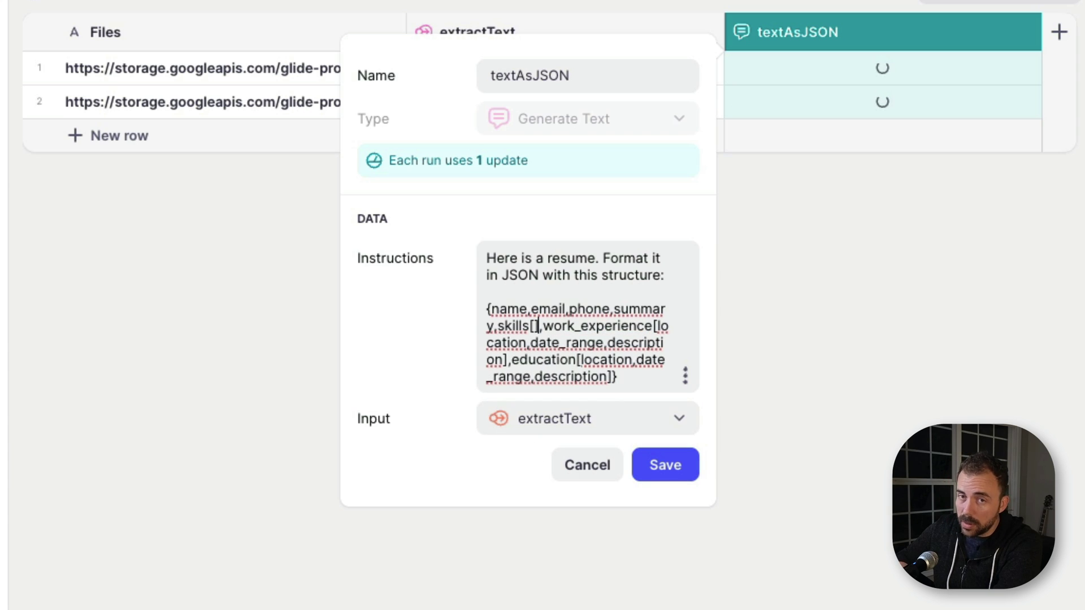
key(Left)
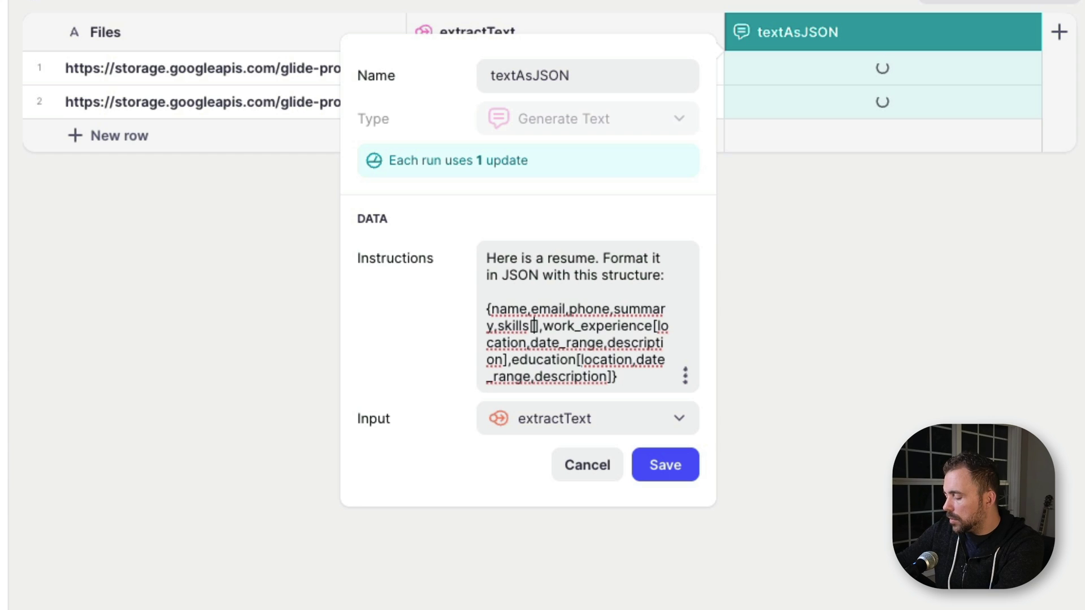
text(technical,soft)
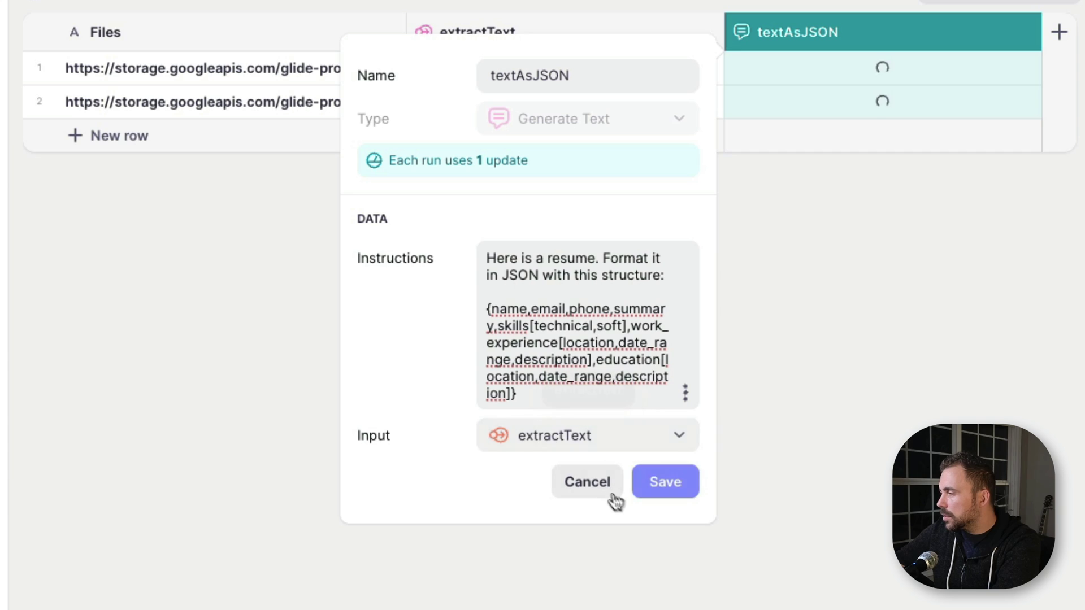
click(677, 481)
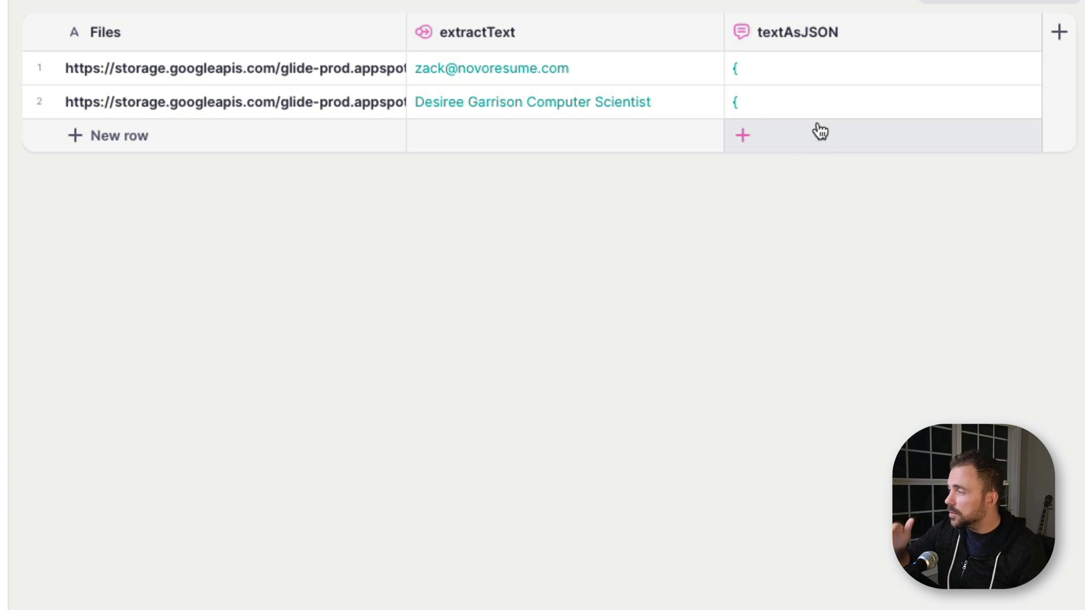
Step: Compare the technical and soft skills groups in the regenerated textAsJSON output of both rows
click(807, 69)
click(807, 69)
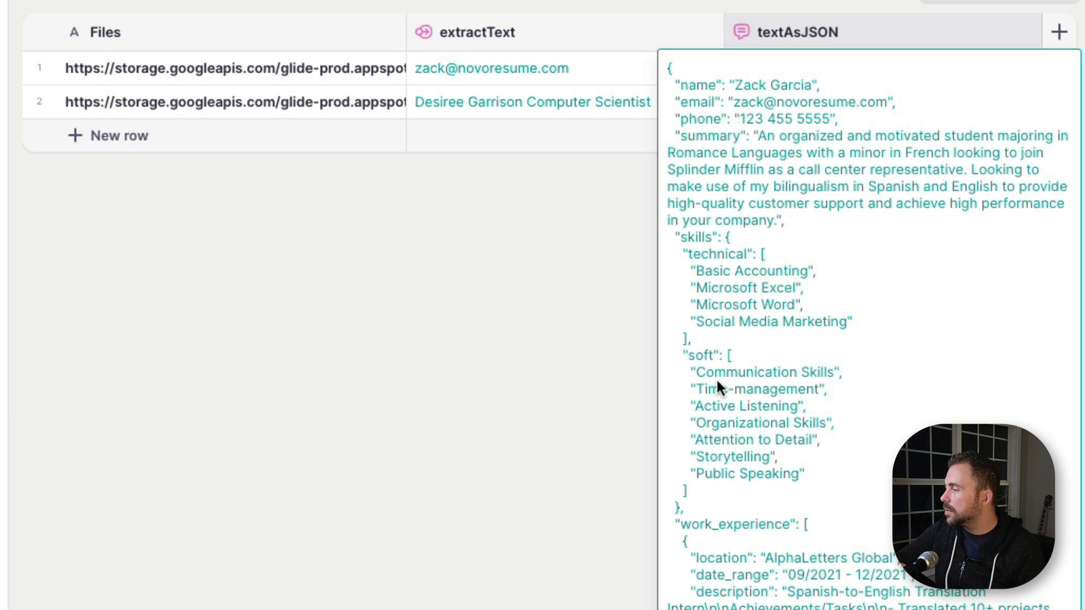
click(598, 103)
double_click(775, 103)
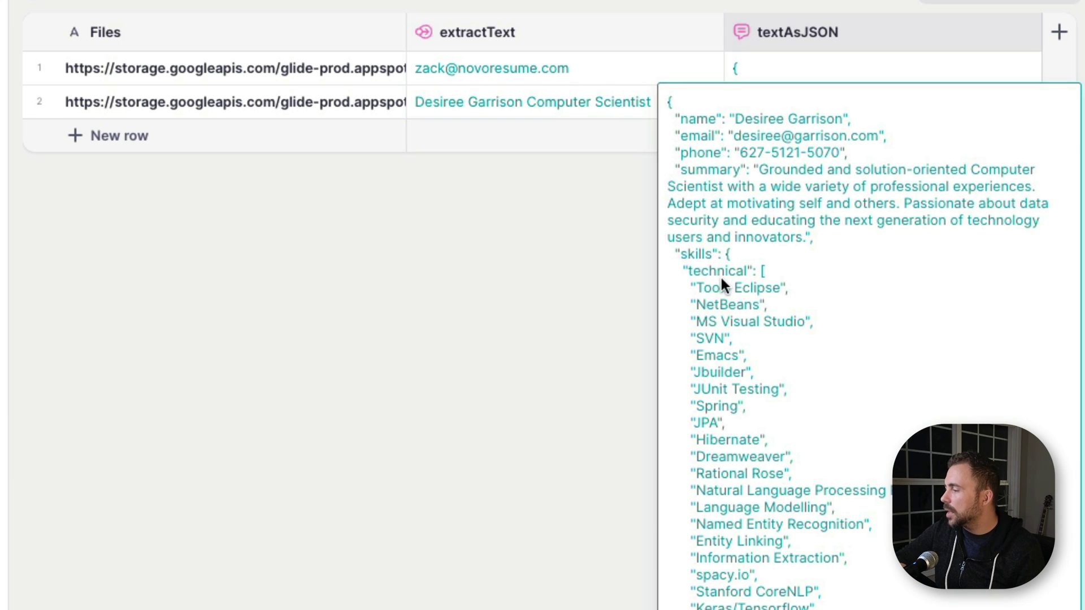
scroll(720, 276, down, 10)
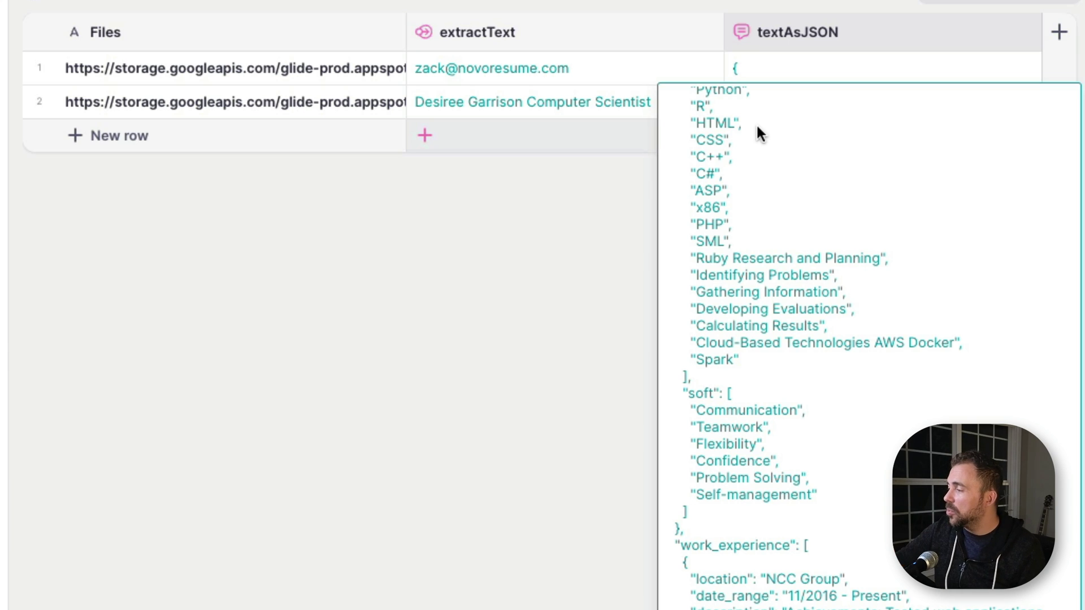
scroll(756, 124, up, 10)
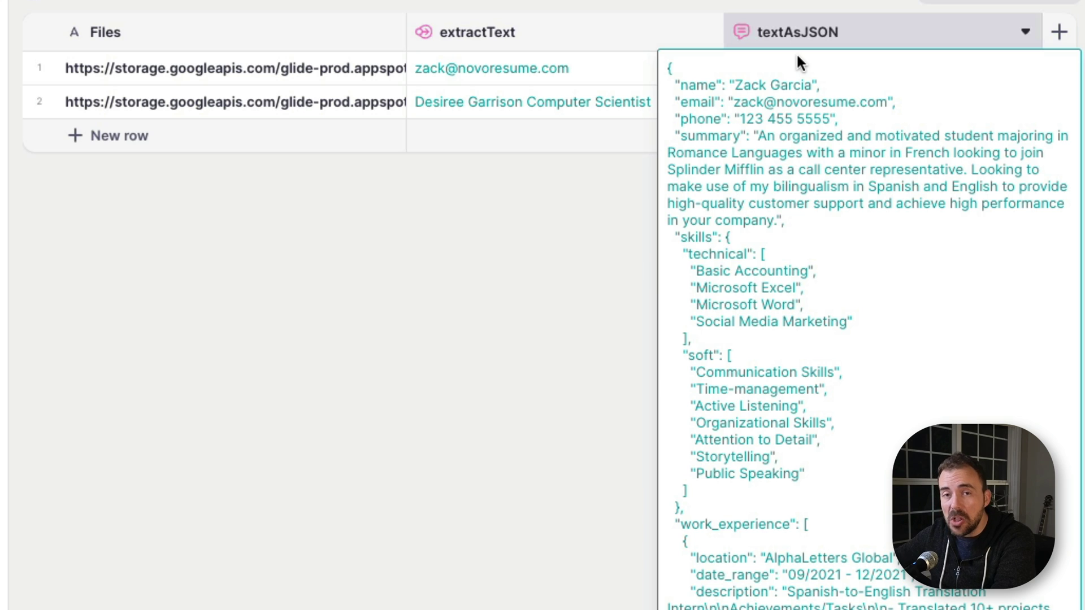
Step: Add a column after textAsJSON, try the Generate Text type and check its update cost per run
click(1061, 39)
click(698, 122)
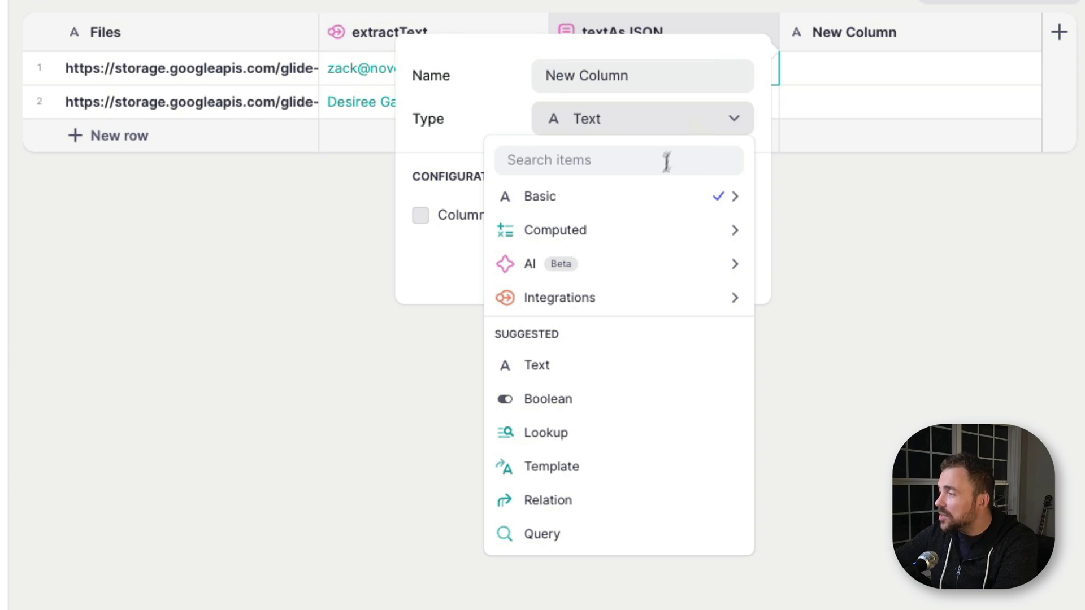
mouse_move(637, 271)
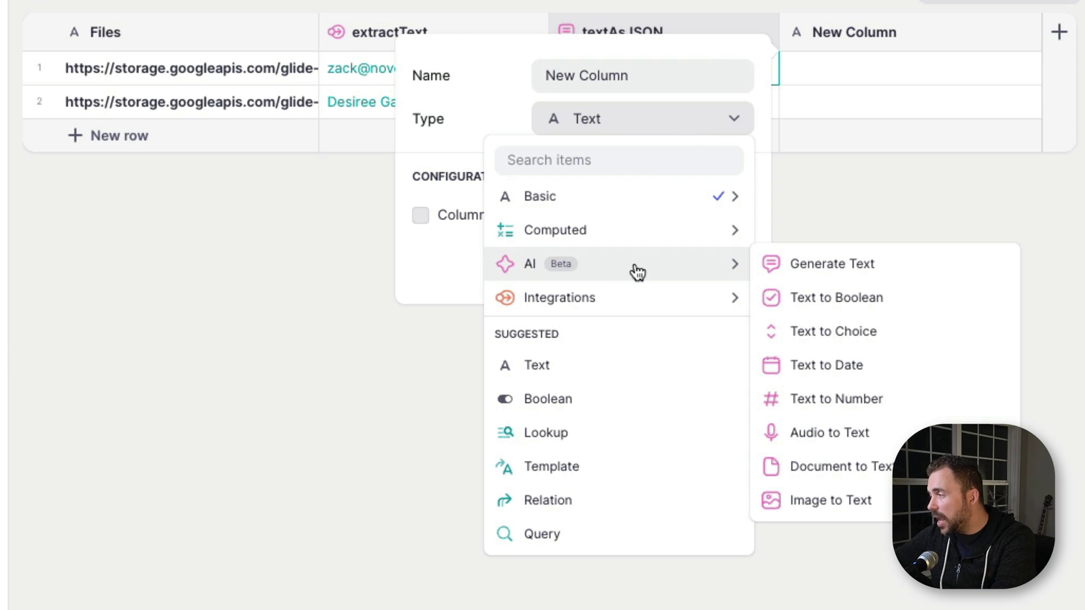
click(830, 265)
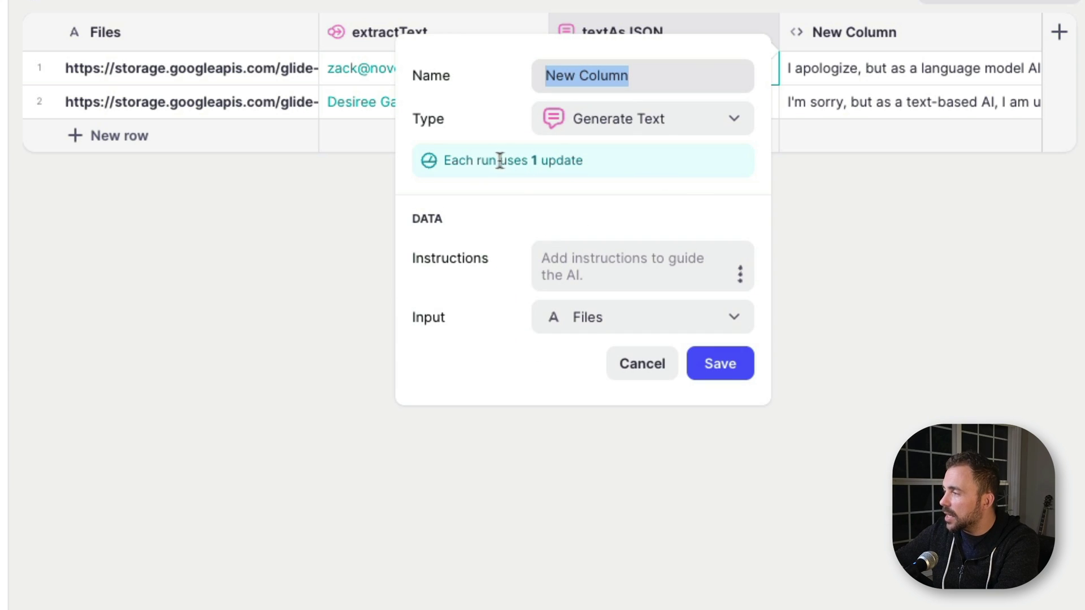
drag(529, 160, 601, 161)
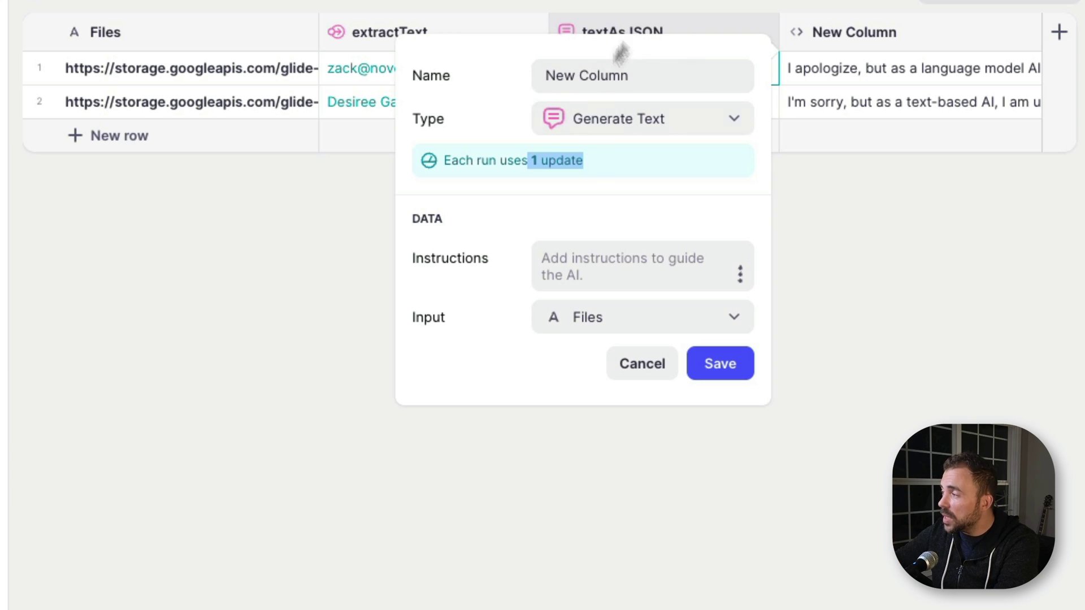
Step: Make the new column a Query JSON column called Name that reads from textAsJSON
click(659, 124)
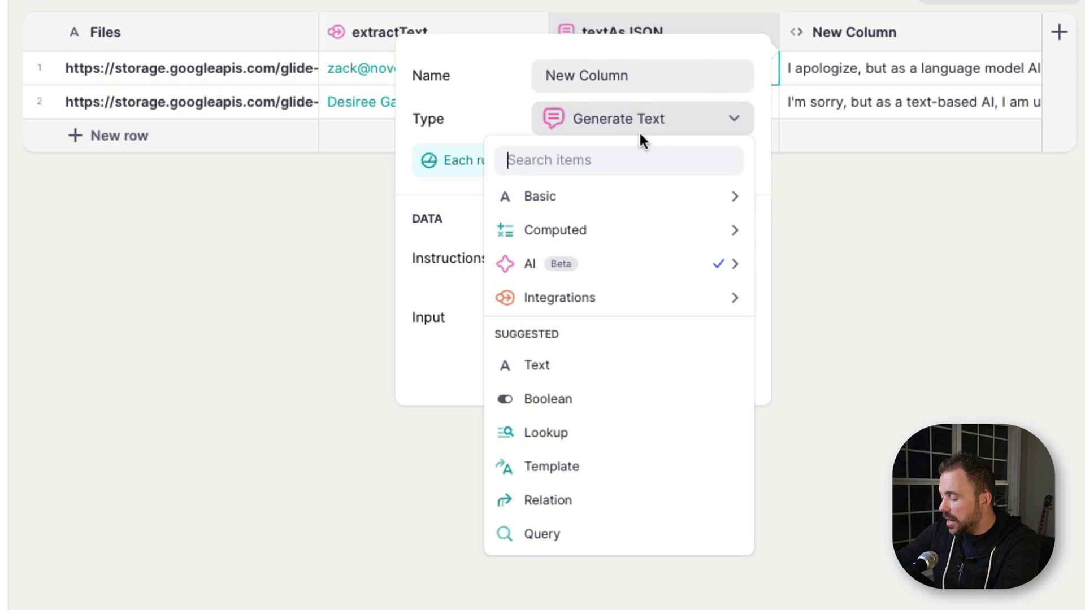
text(json)
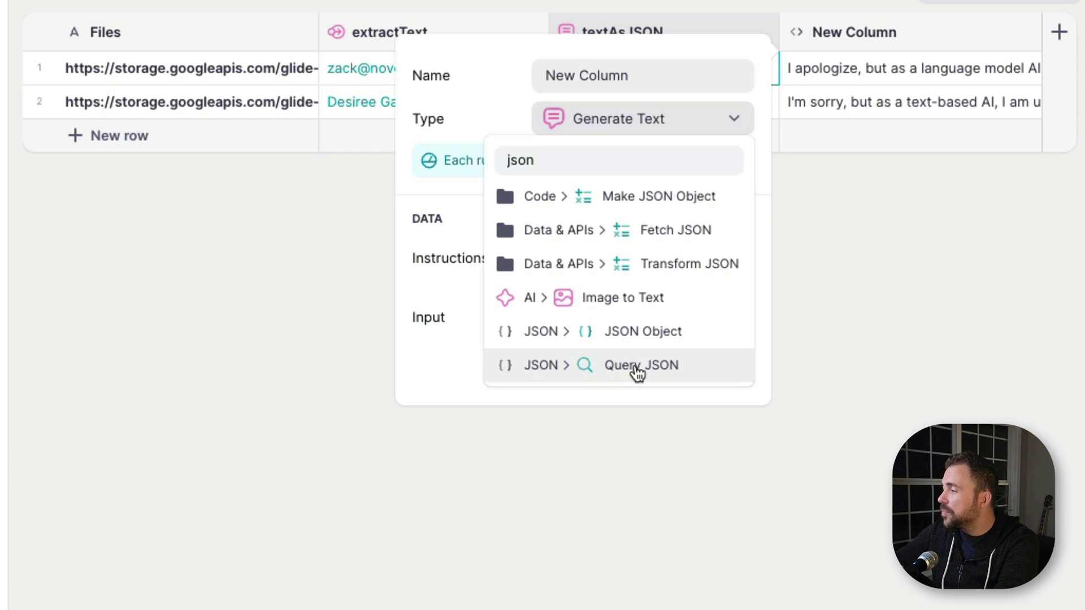
click(614, 365)
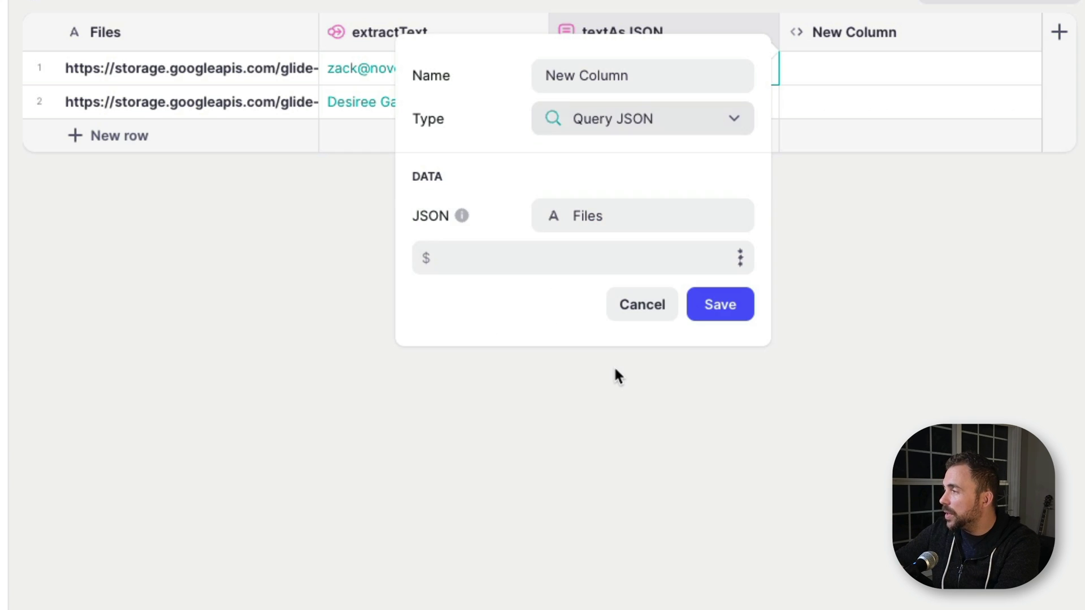
triple_click(625, 70)
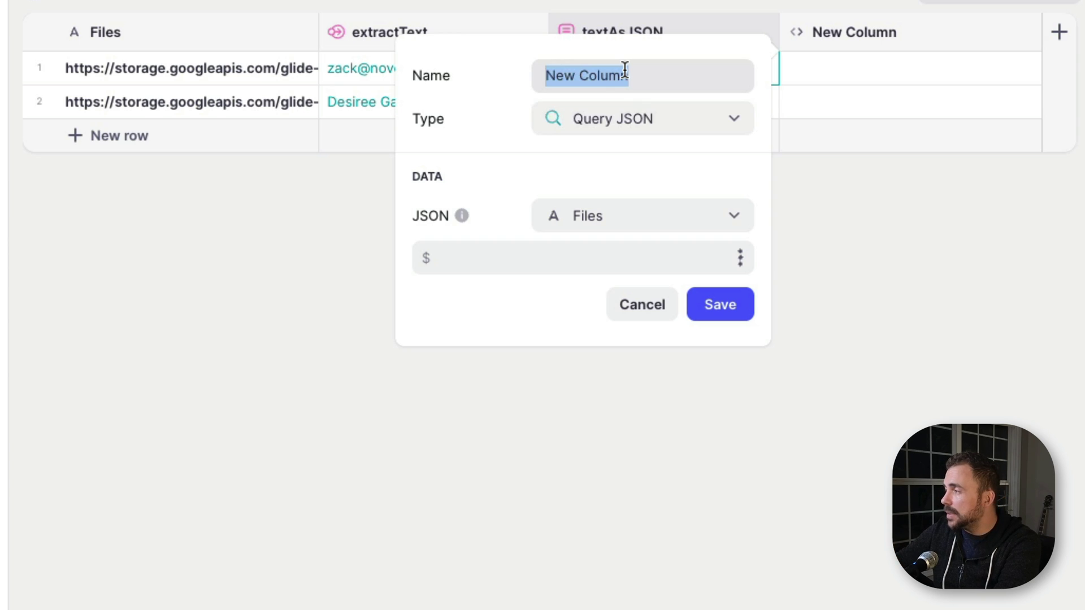
text(Name)
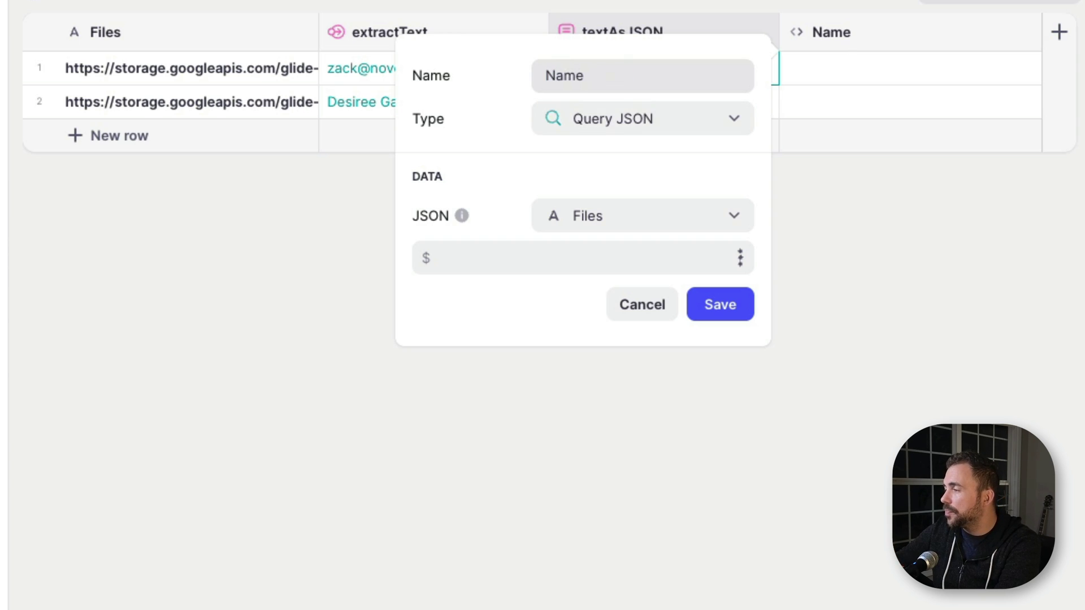
click(579, 226)
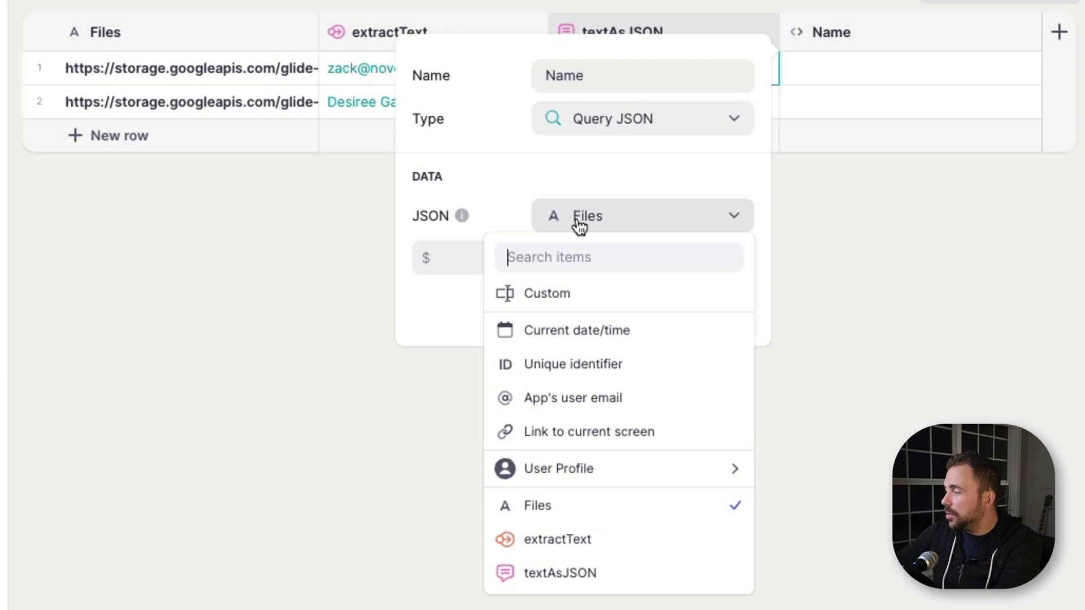
click(567, 578)
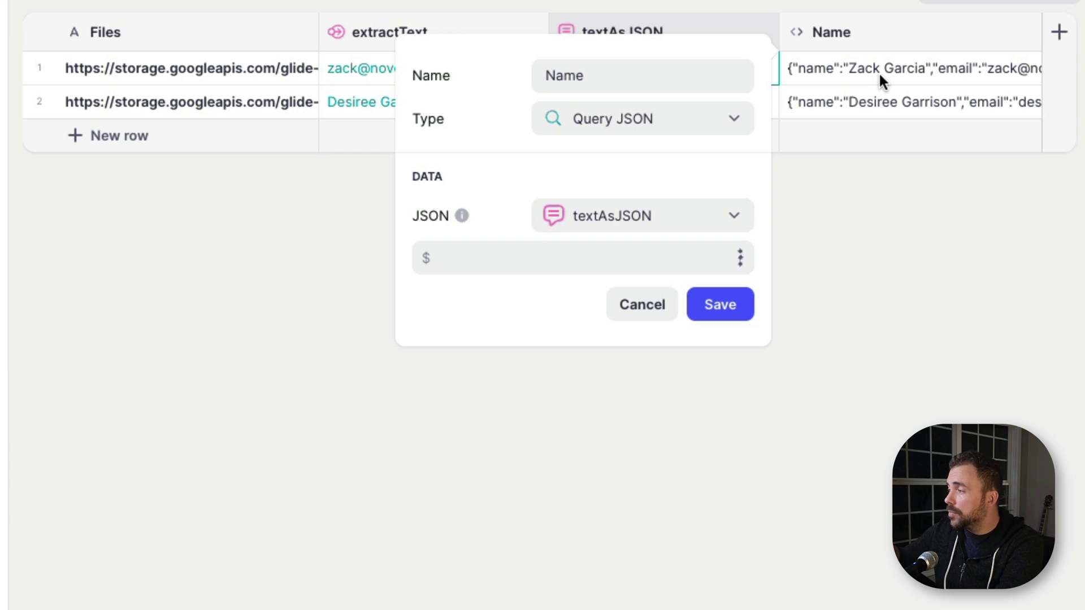
Step: Try the manually written query name in the Name column, then clear it
click(520, 258)
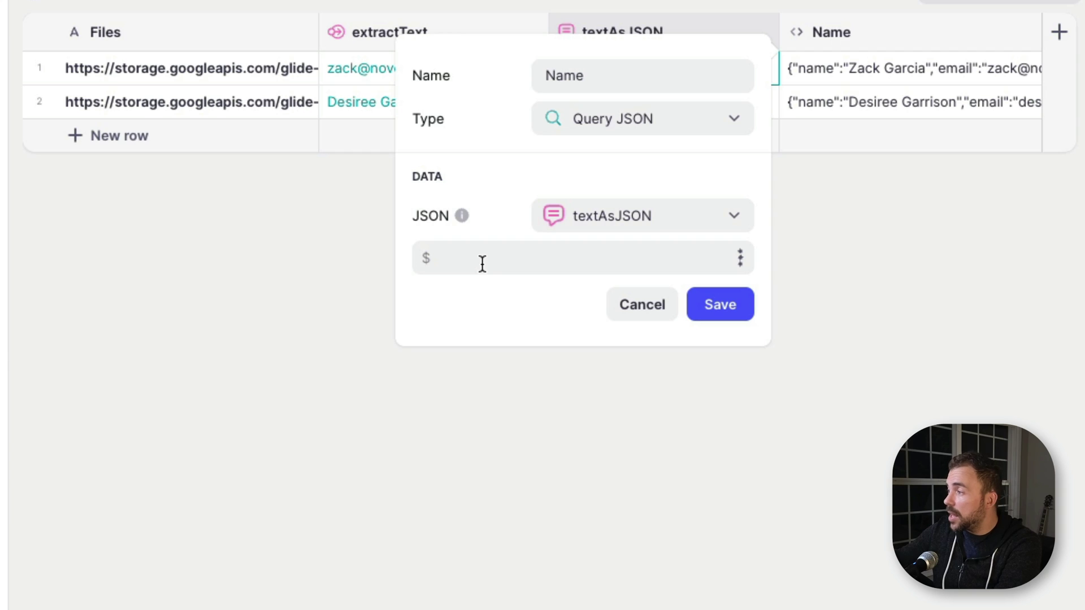
text(name)
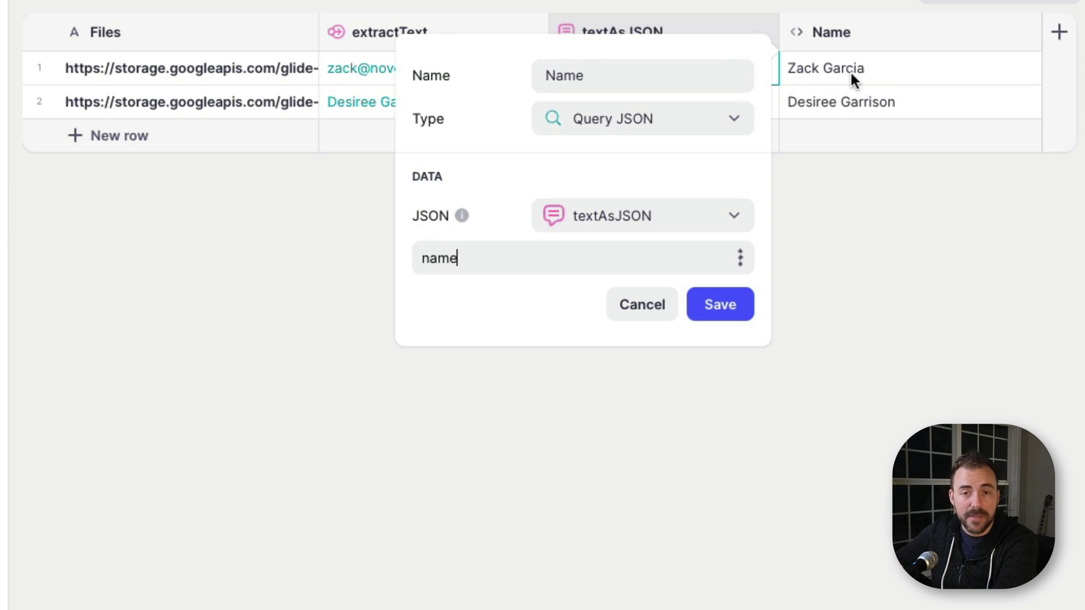
double_click(543, 254)
key(BackSpace)
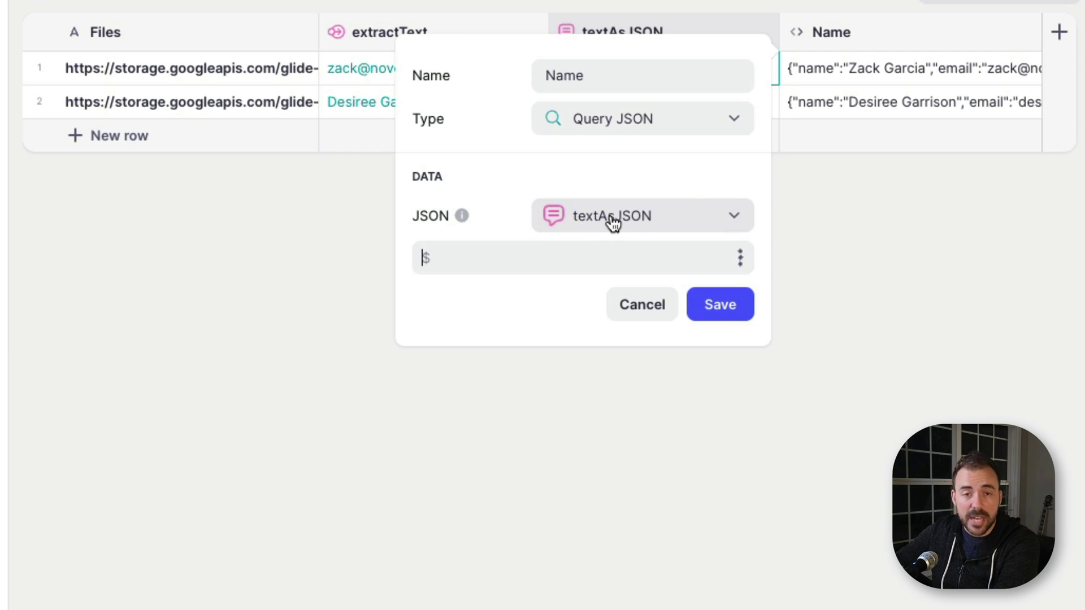
Step: Choose the name field from the detected JSON keys as the Name column's query and save the column
click(742, 260)
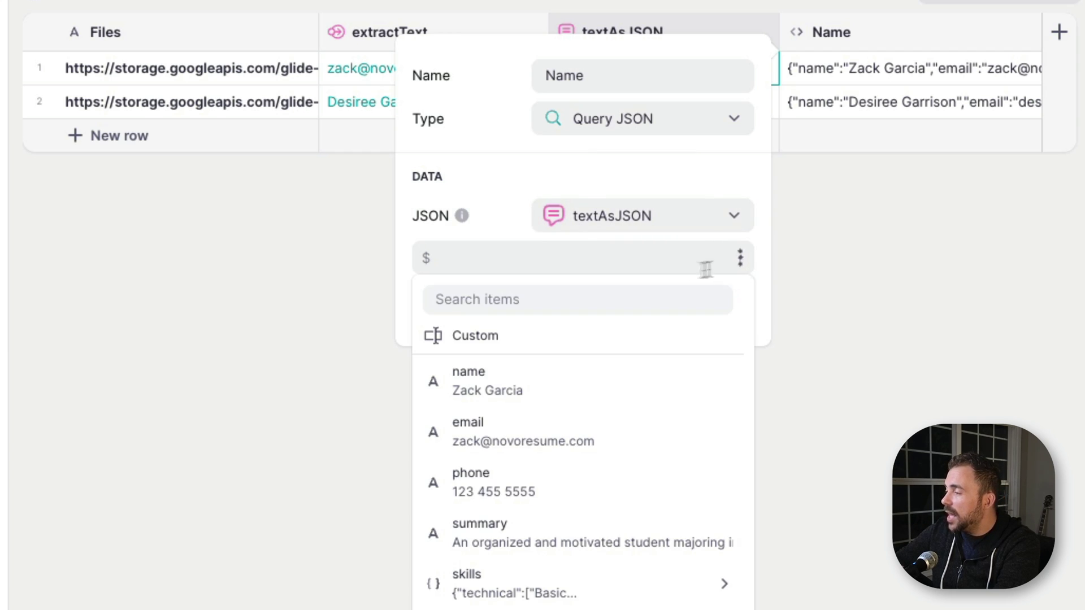
scroll(655, 282, down, 2)
scroll(656, 280, up, 1)
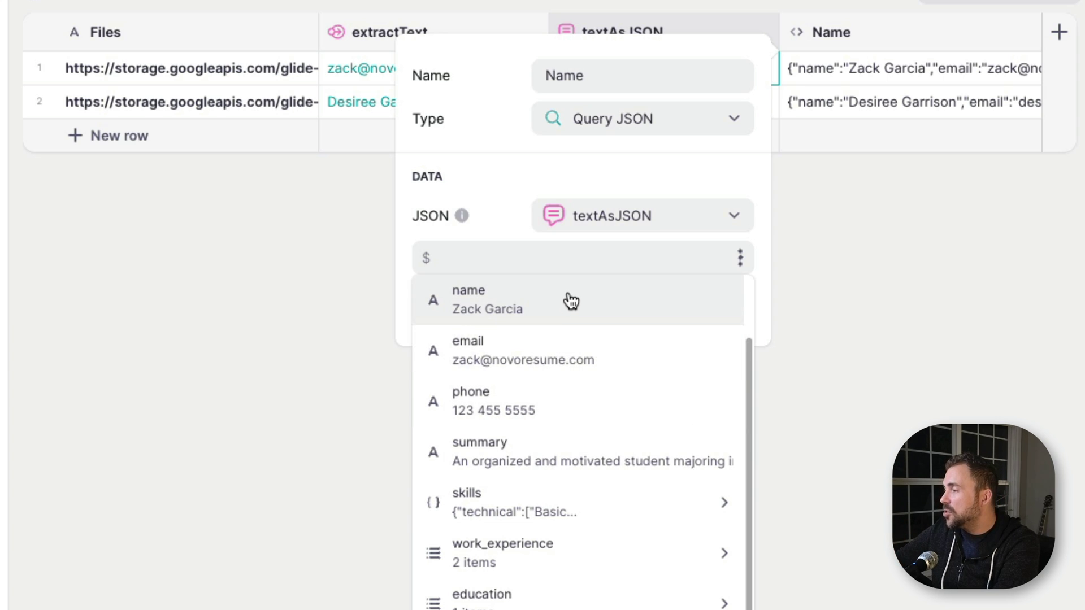
click(461, 309)
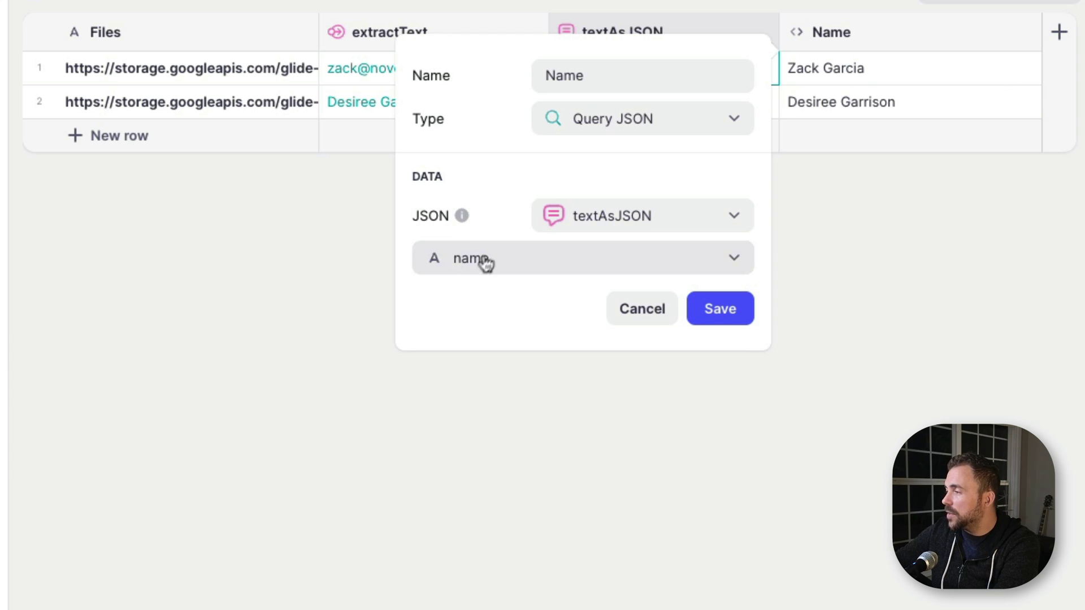
click(435, 259)
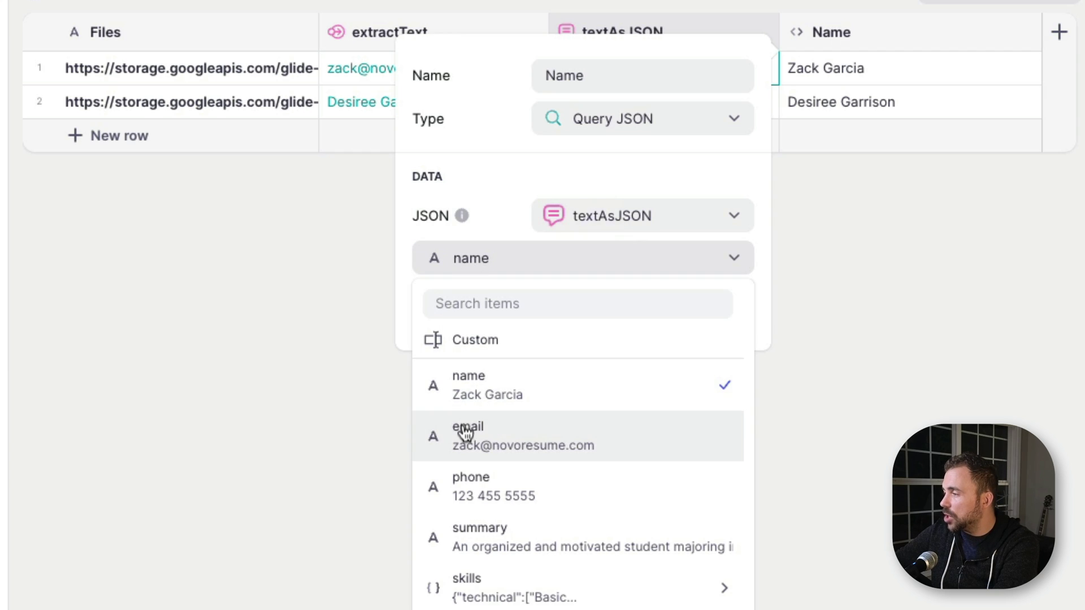
click(521, 273)
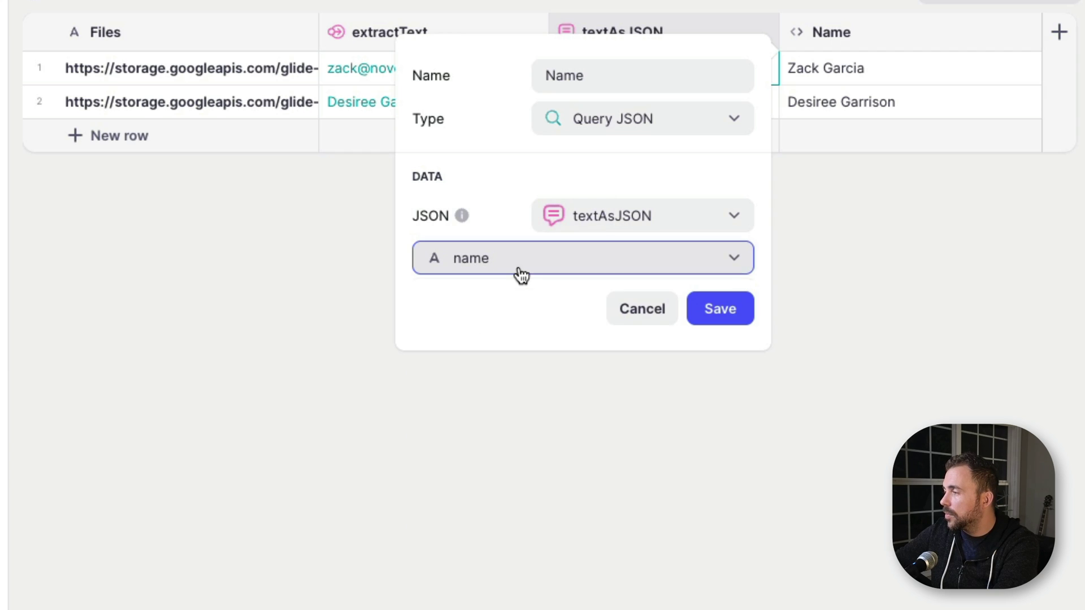
click(712, 307)
click(715, 312)
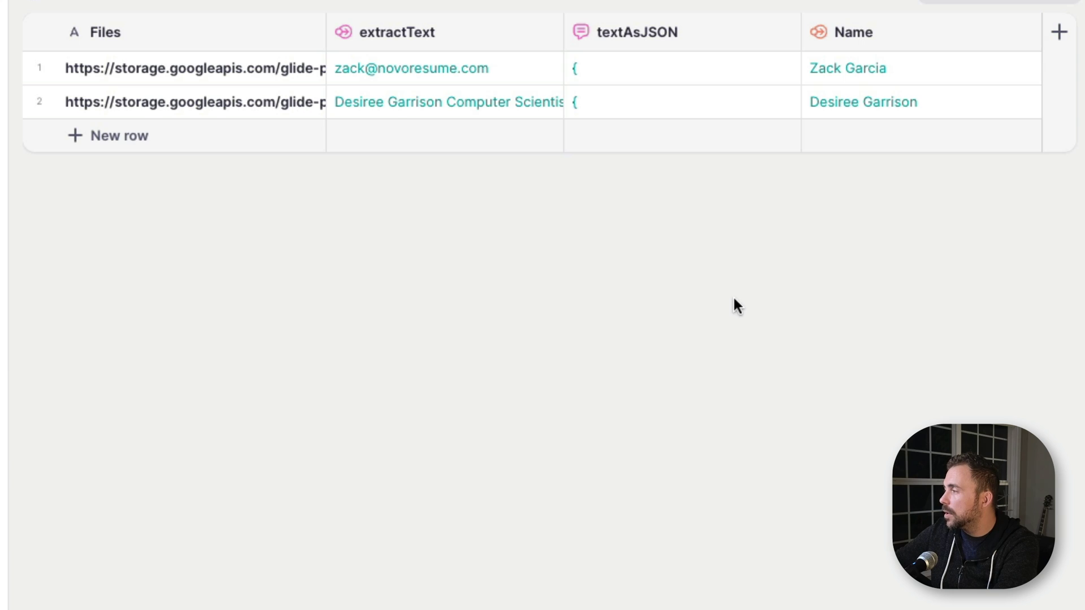
Step: Duplicate the Name column as Email, querying the email field of textAsJSON, and save it
click(1026, 32)
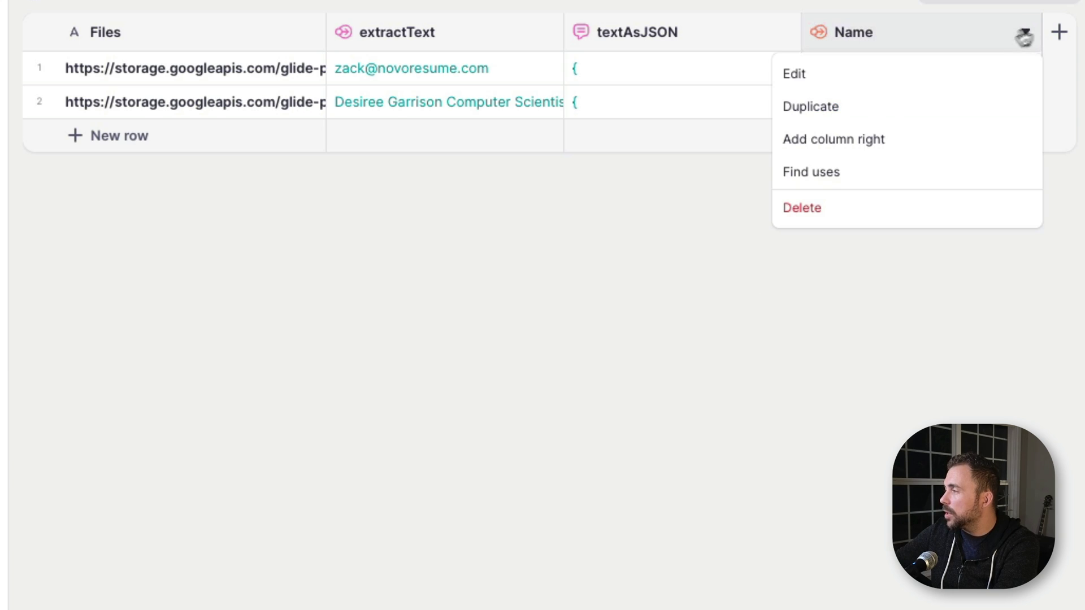
click(911, 105)
click(666, 260)
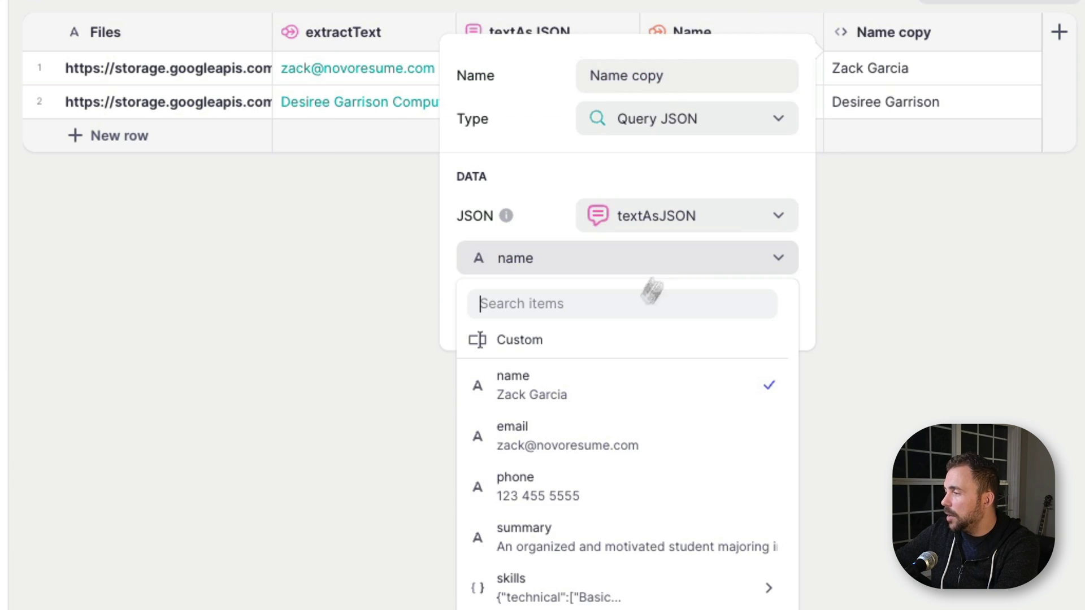
click(588, 439)
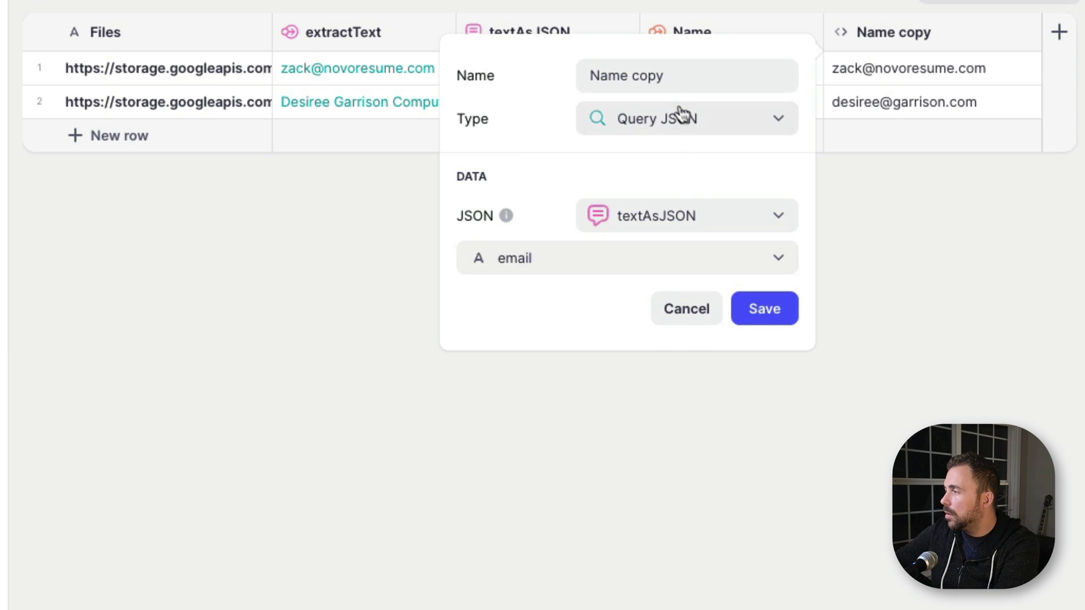
click(674, 79)
text(Email)
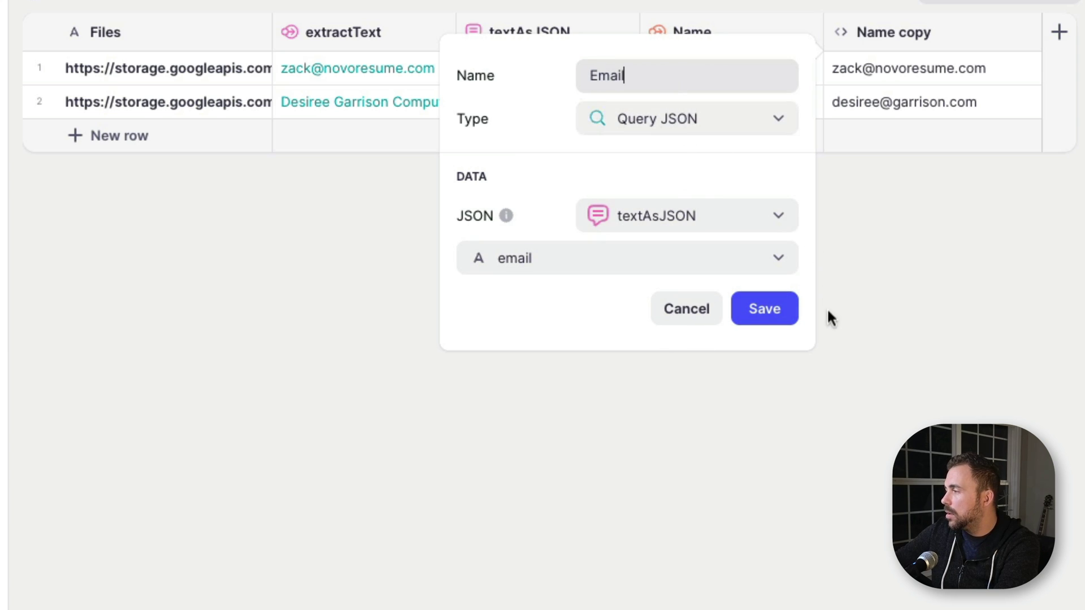
click(769, 308)
Step: Duplicate the Email column as Phone, querying the phone field of textAsJSON, and save it
click(1025, 29)
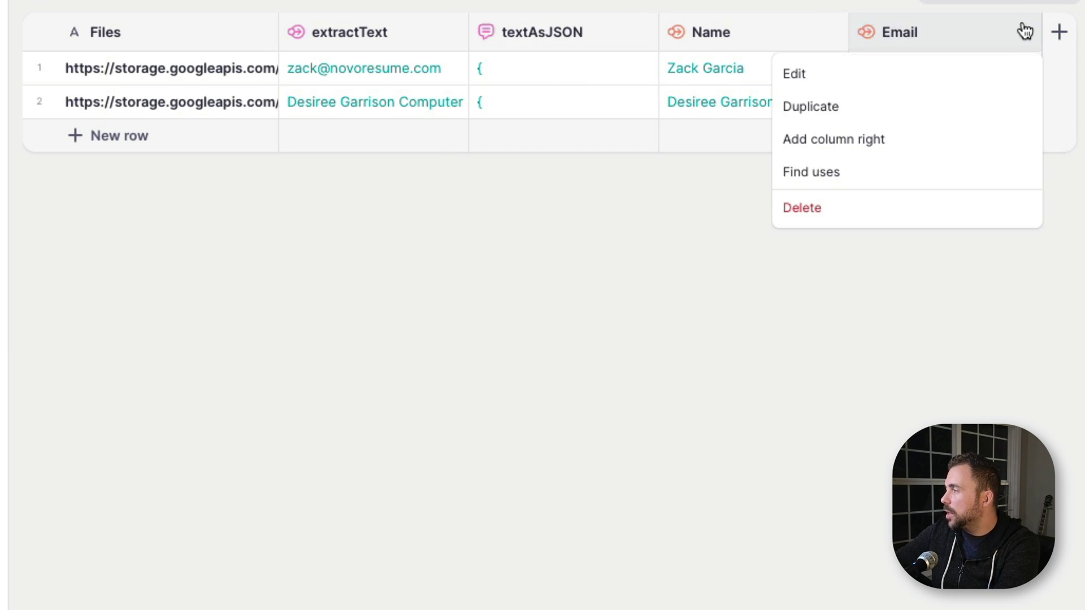
click(908, 106)
text(Phone)
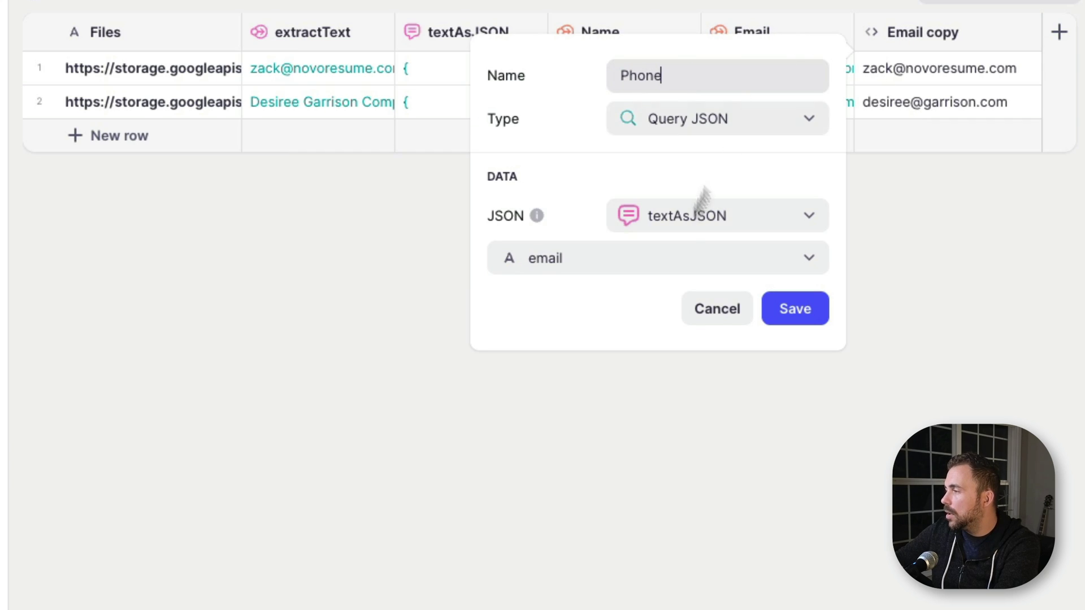
click(662, 264)
click(581, 489)
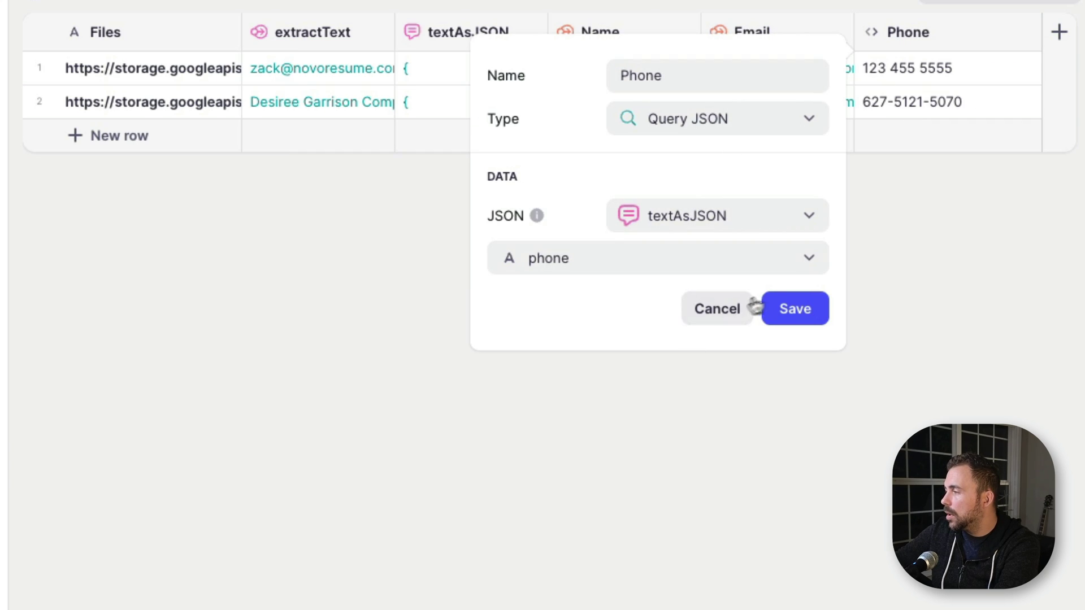
click(788, 307)
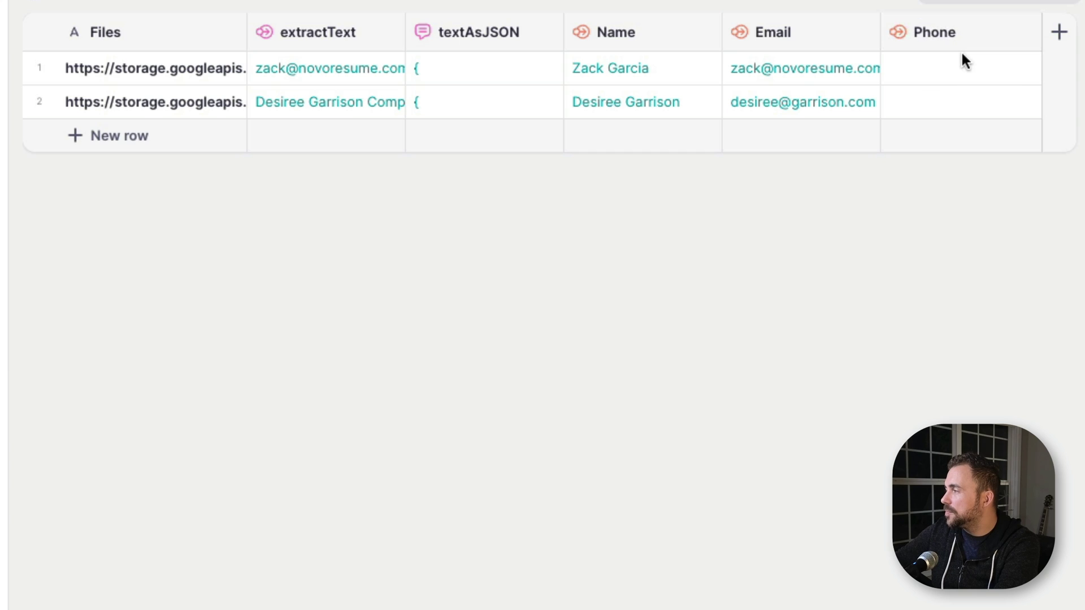
drag(630, 76, 954, 106)
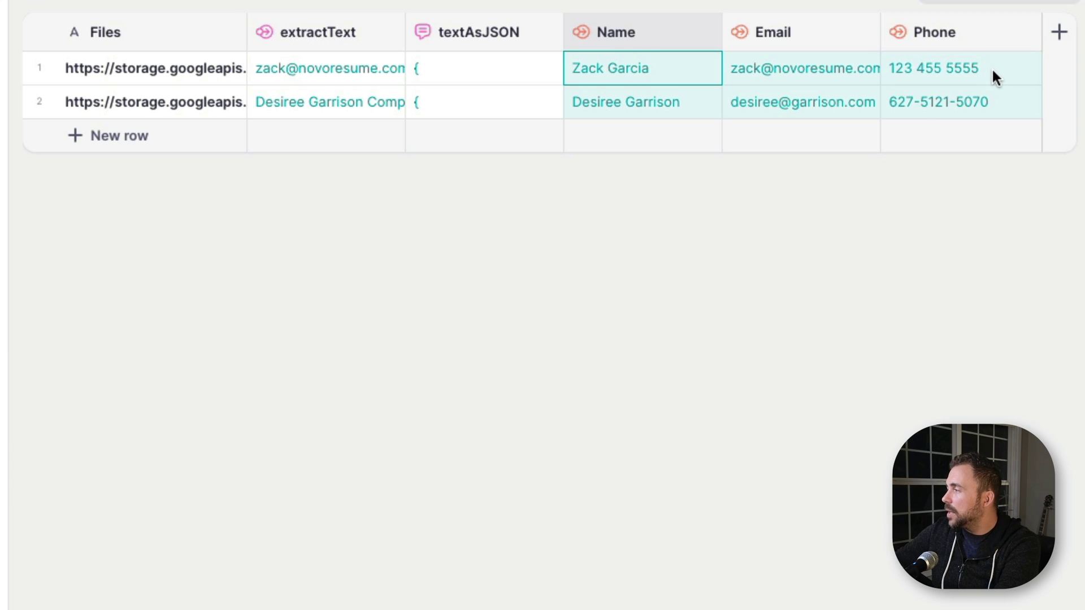
Step: Duplicate the Phone column as Technical Skills, querying all items of skills > technical, and save it
click(1032, 33)
click(916, 104)
click(741, 238)
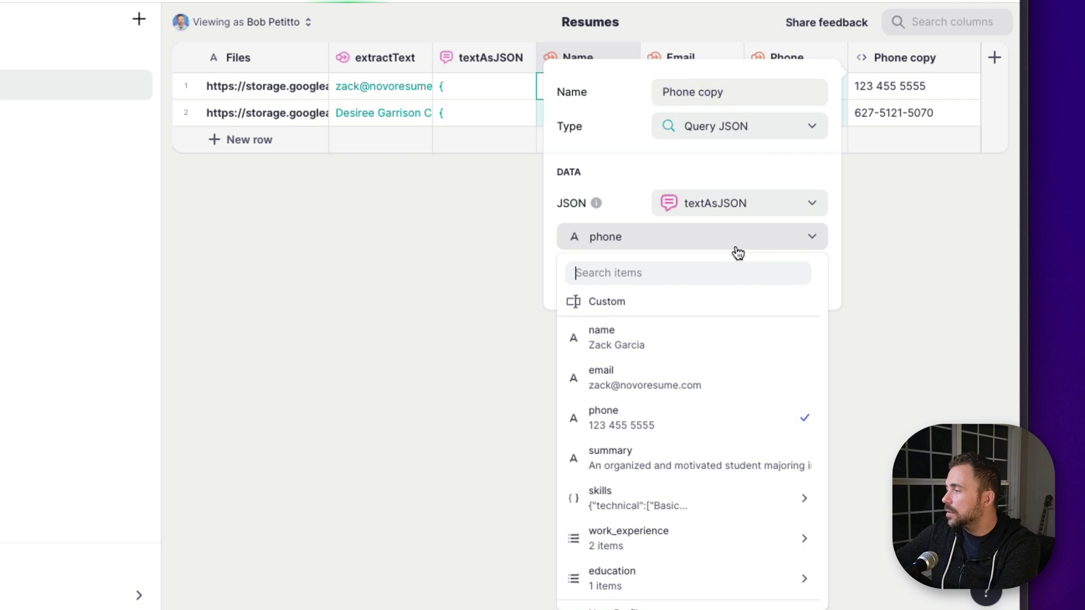
mouse_move(674, 502)
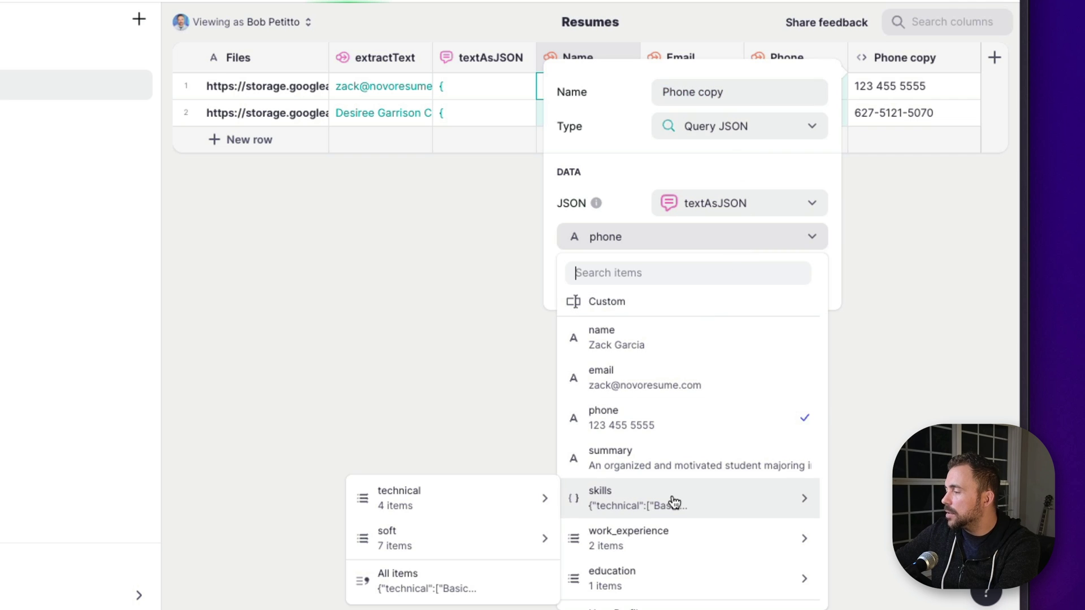
mouse_move(420, 489)
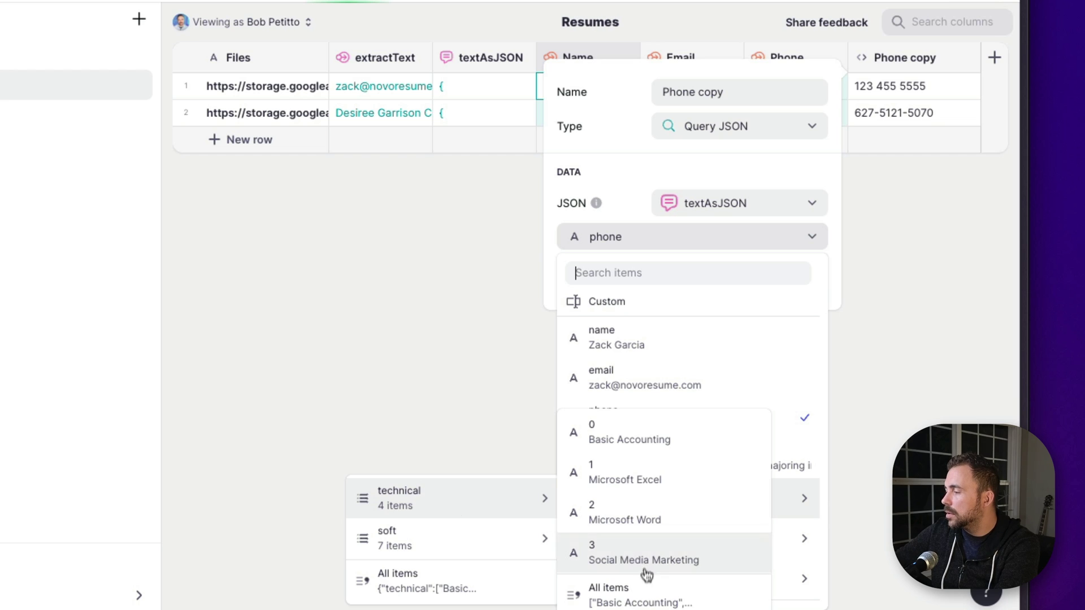
click(644, 600)
triple_click(729, 93)
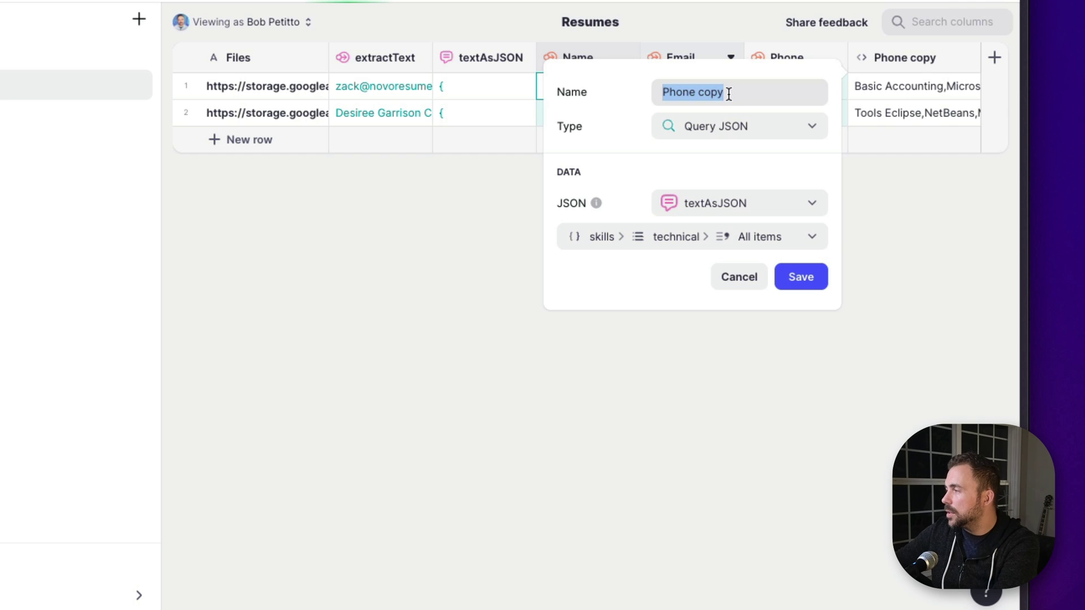
text(Tec)
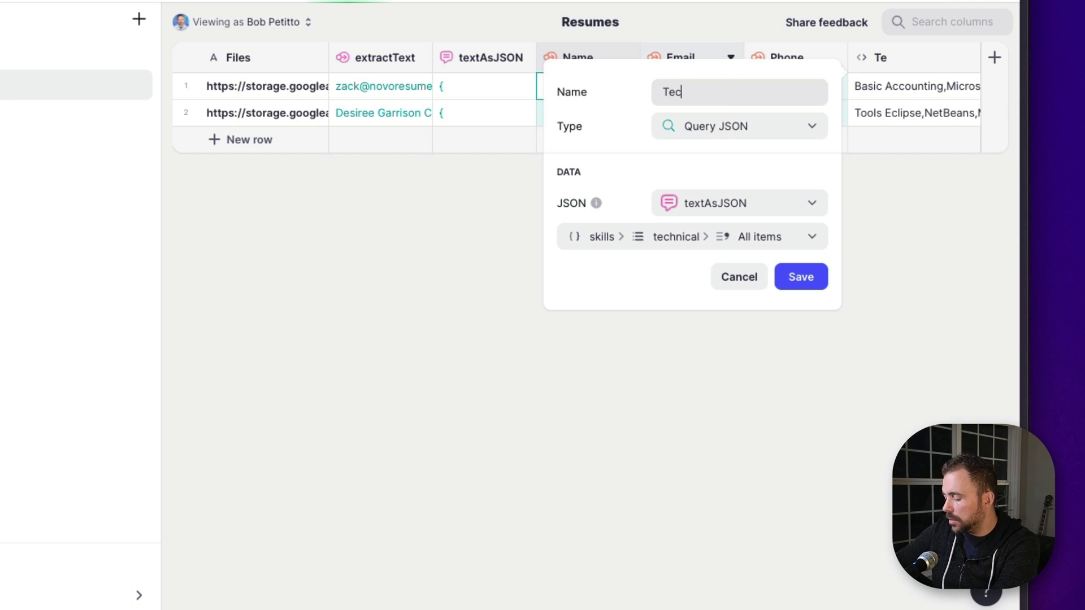
text(hnical Skills)
click(799, 276)
Step: Examine the first row's full Technical Skills value
click(908, 85)
click(907, 85)
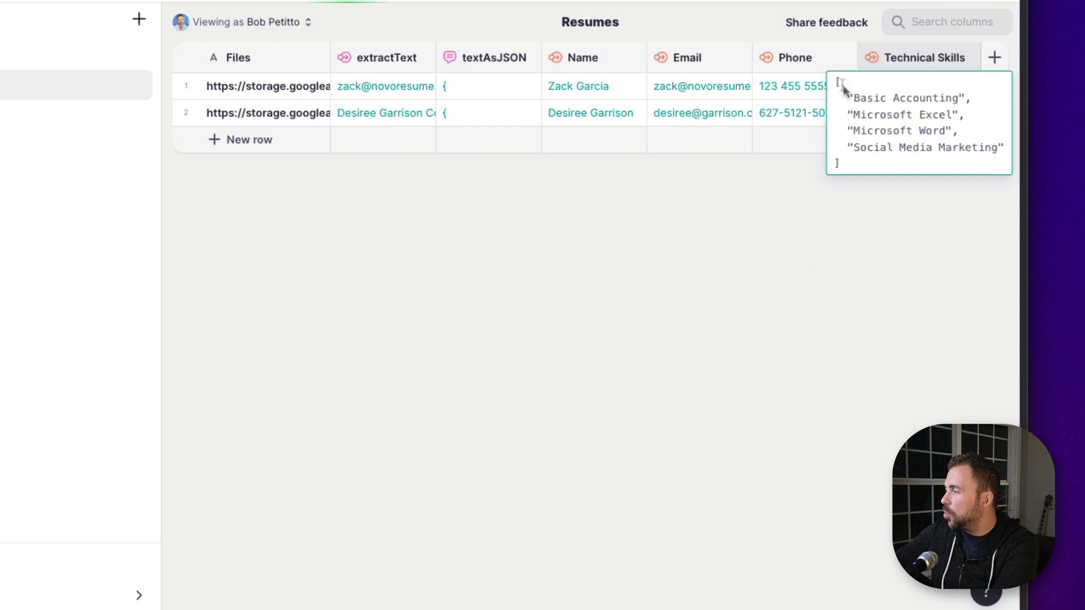
Step: Read the first row's list of technical skills through to the end and close the cell
drag(840, 84, 900, 166)
key(Escape)
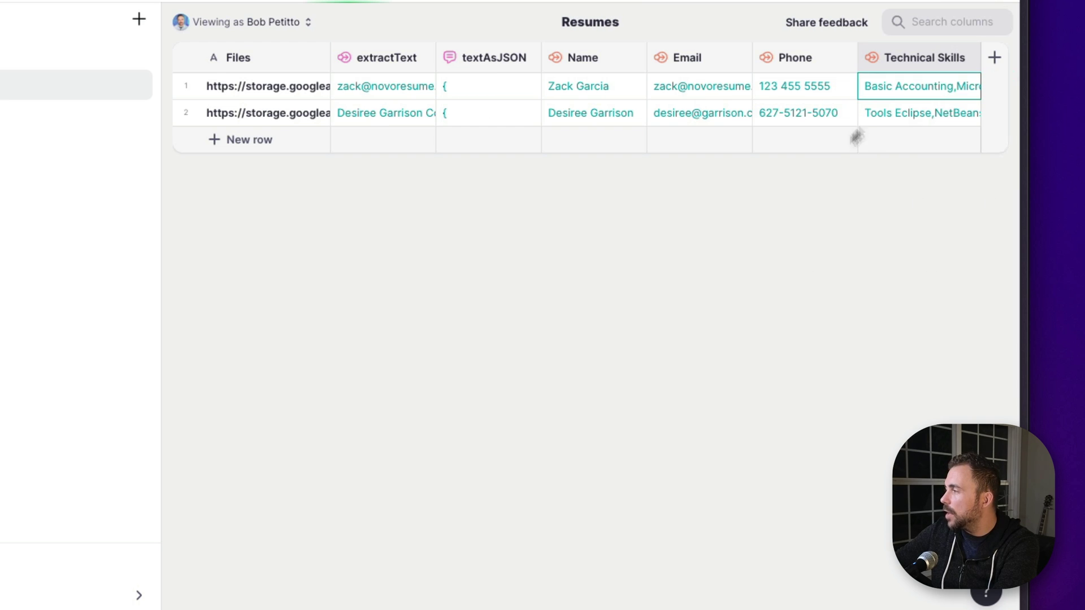
click(891, 139)
click(186, 139)
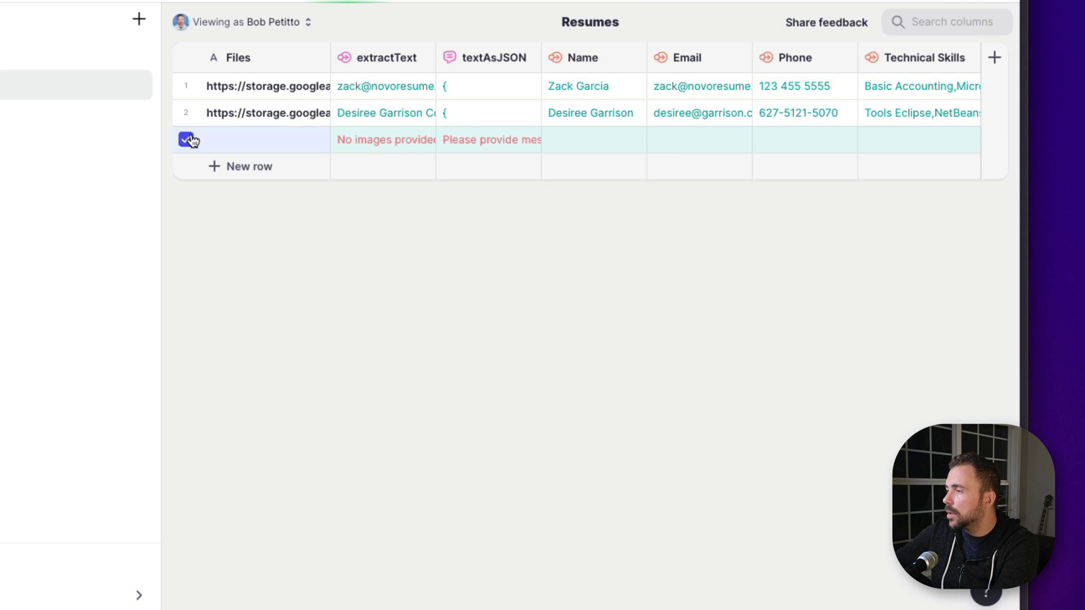
key(Delete)
click(569, 327)
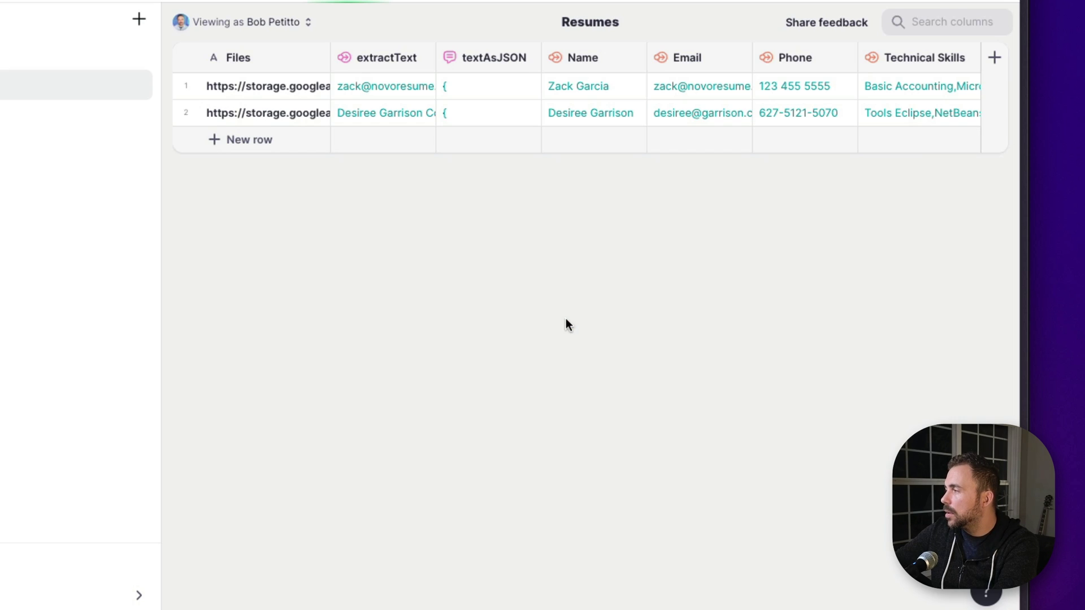
Step: Examine the second row's full Technical Skills value
click(924, 106)
click(925, 106)
drag(709, 112, 872, 571)
scroll(872, 571, down, 4)
click(872, 571)
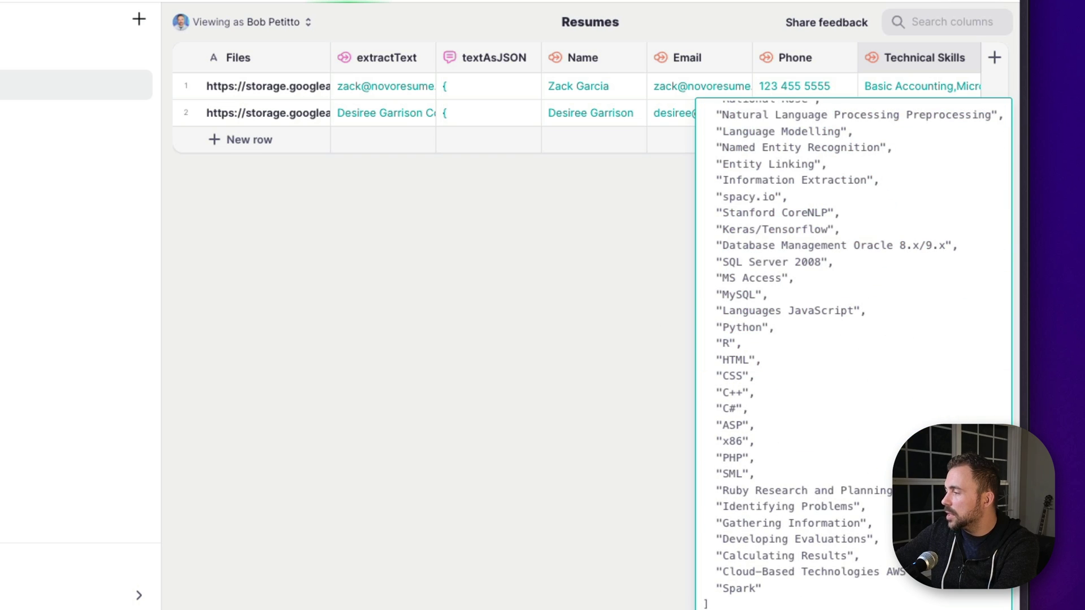
click(639, 285)
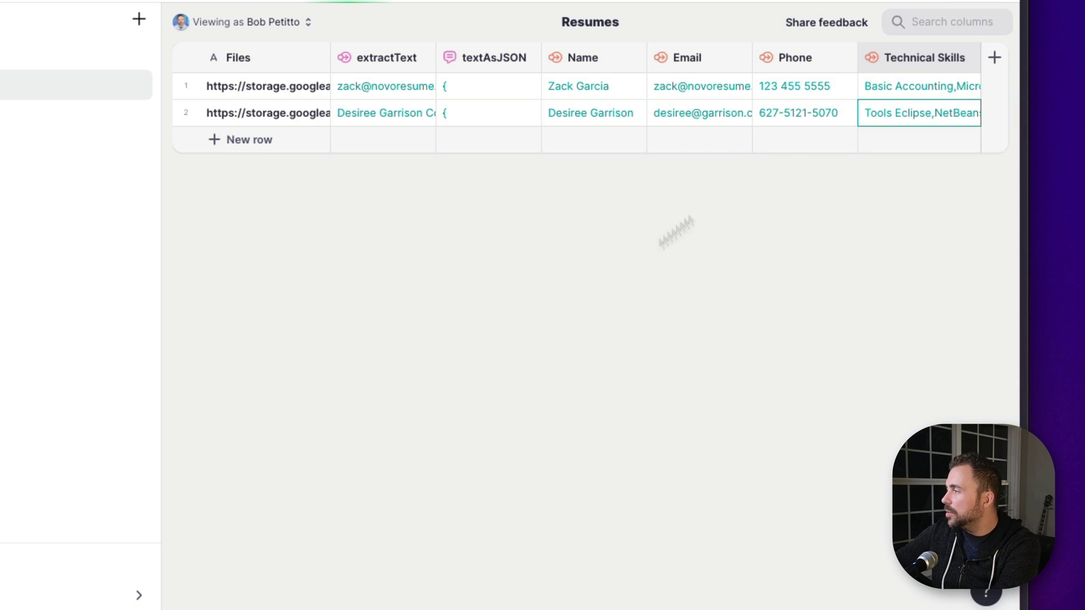
Step: Duplicate the Technical Skills column as Work Experience, querying all items of work_experience from textAsJSON, and save it
click(969, 59)
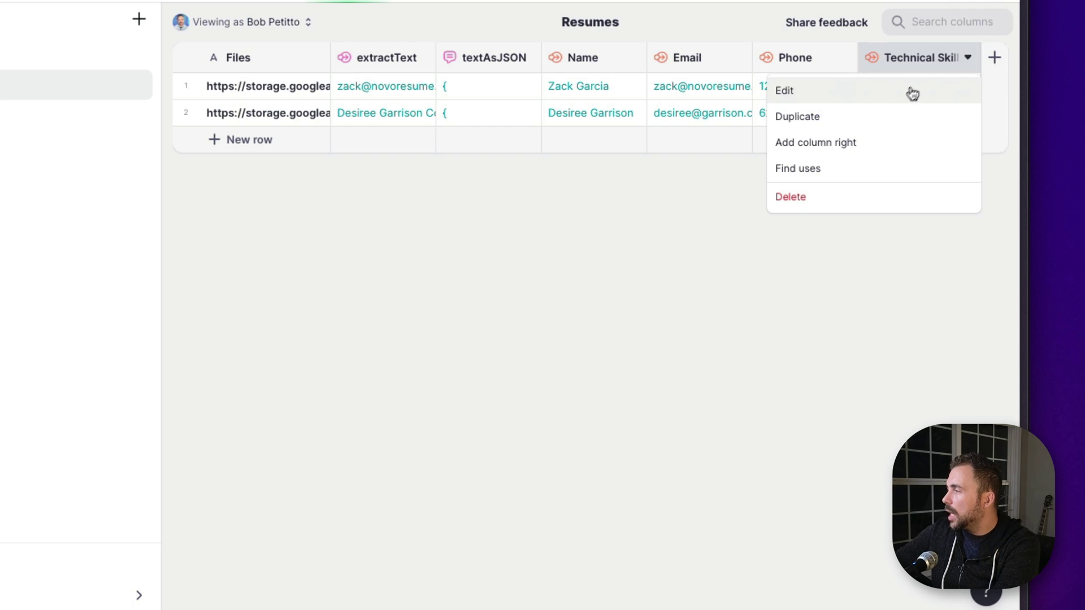
click(898, 116)
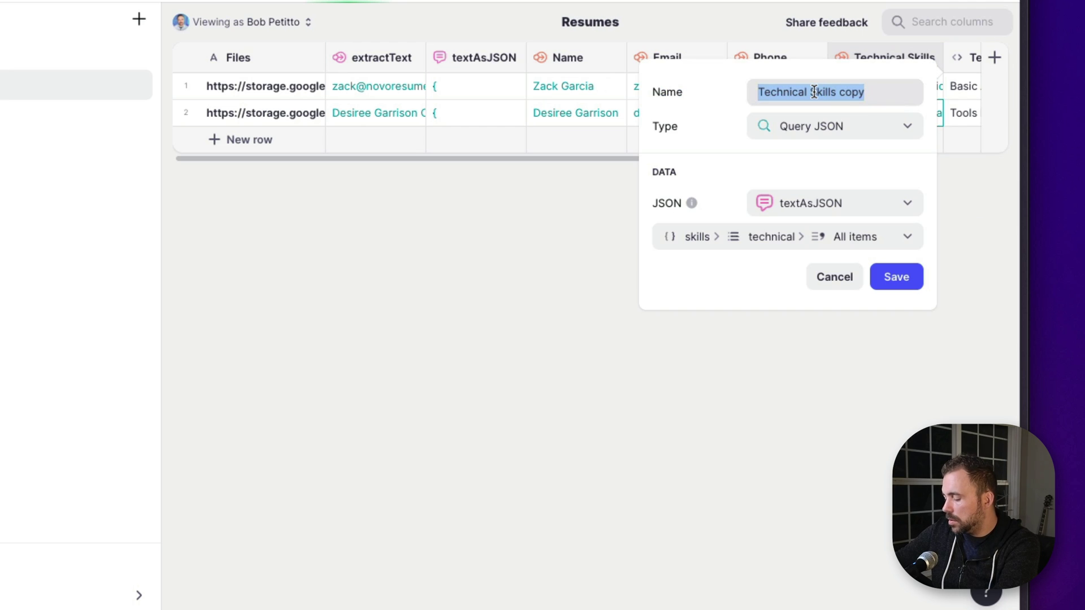
text(Work Experience)
click(788, 240)
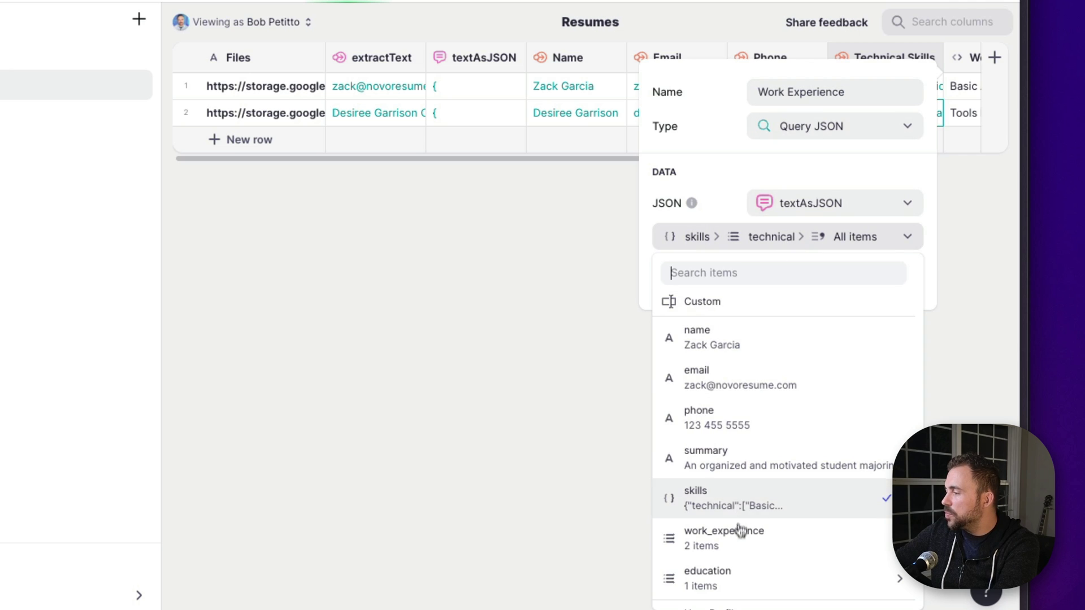
mouse_move(740, 549)
mouse_move(544, 521)
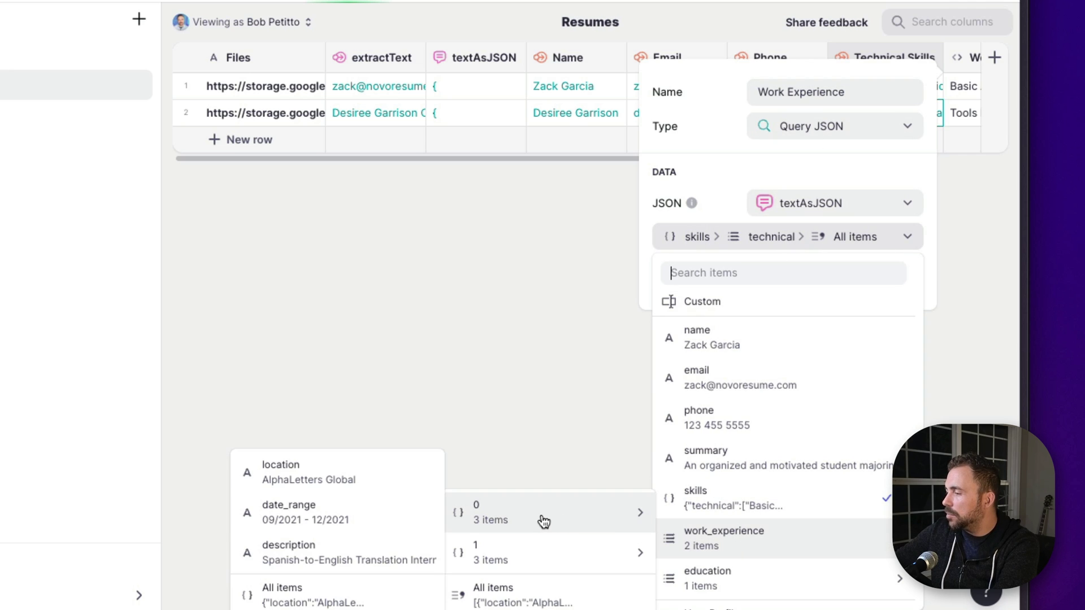
click(534, 601)
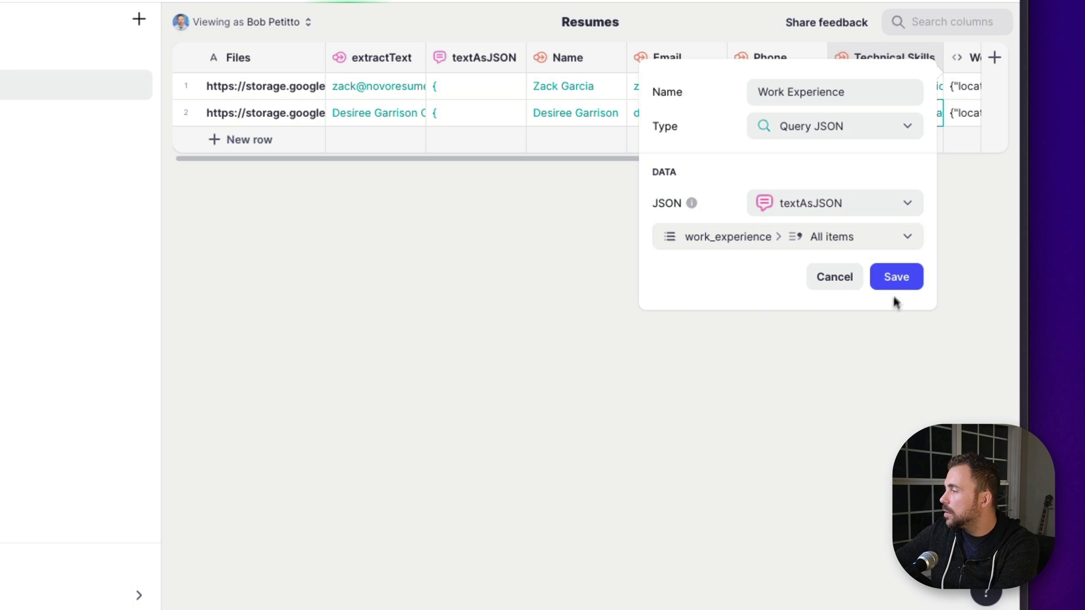
click(902, 274)
scroll(879, 107, right, 3)
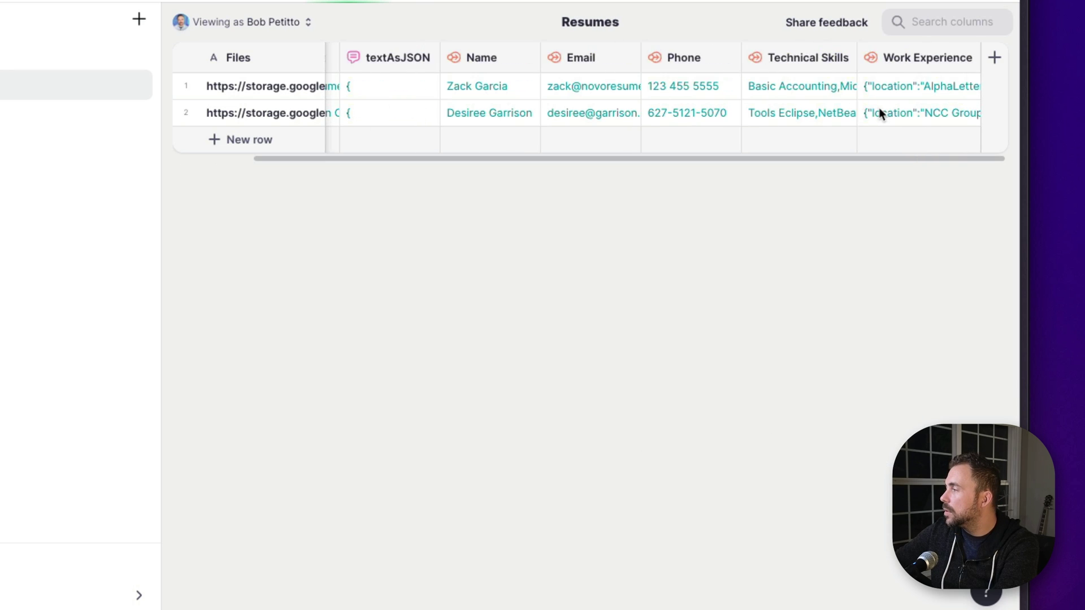
Step: Examine the structure of the first row's Work Experience JSON
click(894, 86)
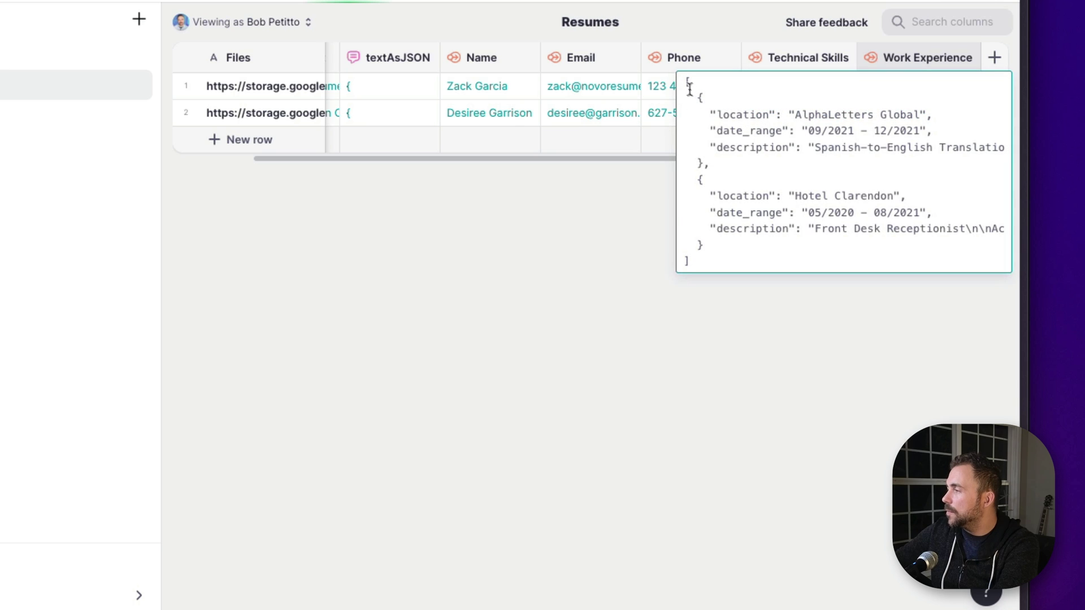
drag(712, 262, 678, 103)
double_click(900, 88)
click(688, 81)
drag(636, 59, 728, 302)
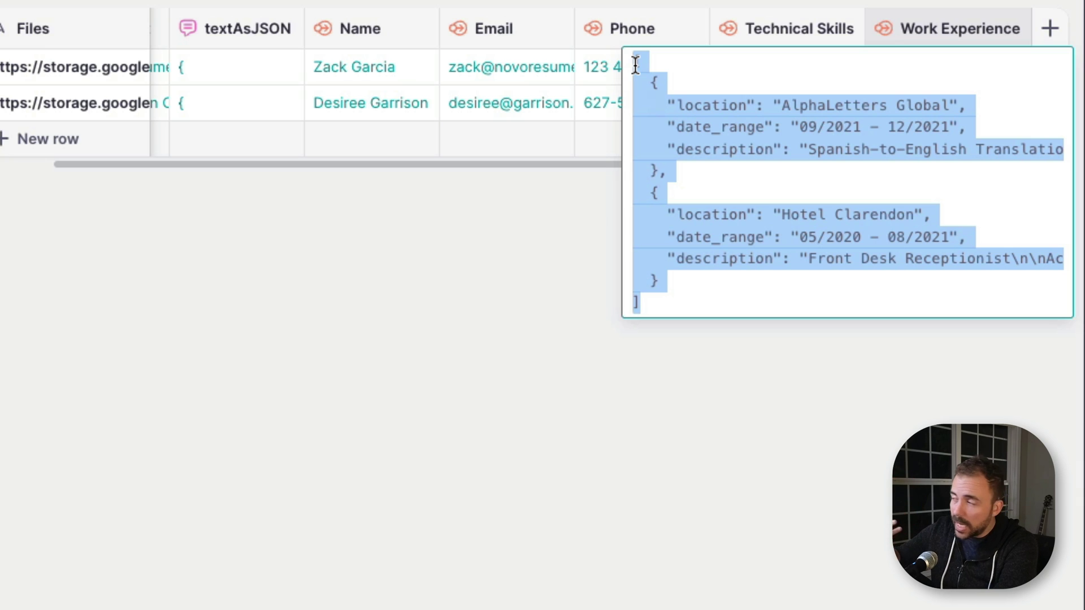
click(599, 313)
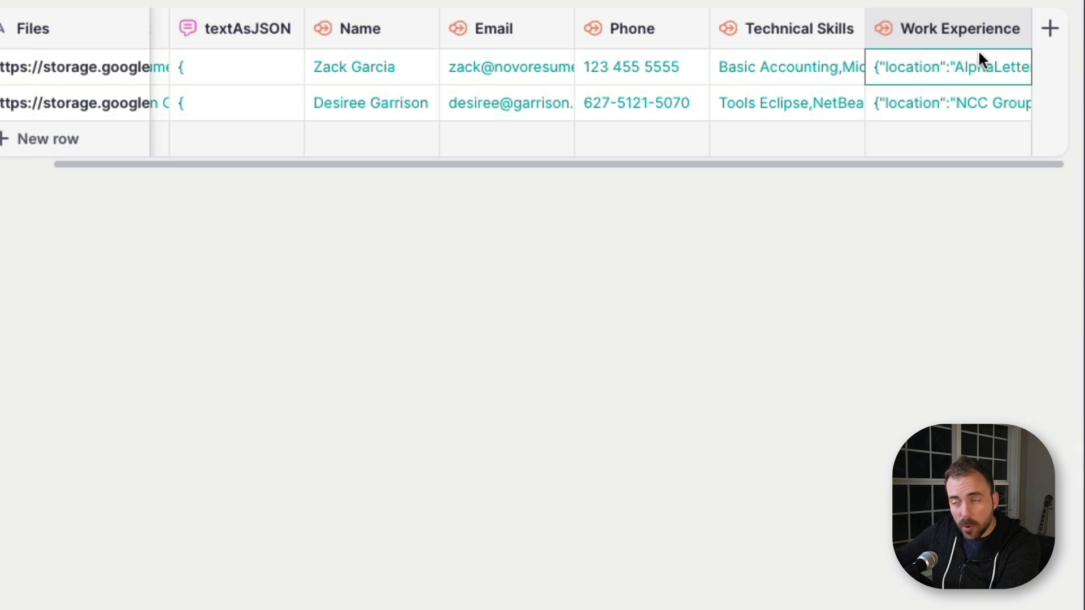
Step: Add a Generate Text AI column named Work Experience Display
click(1050, 28)
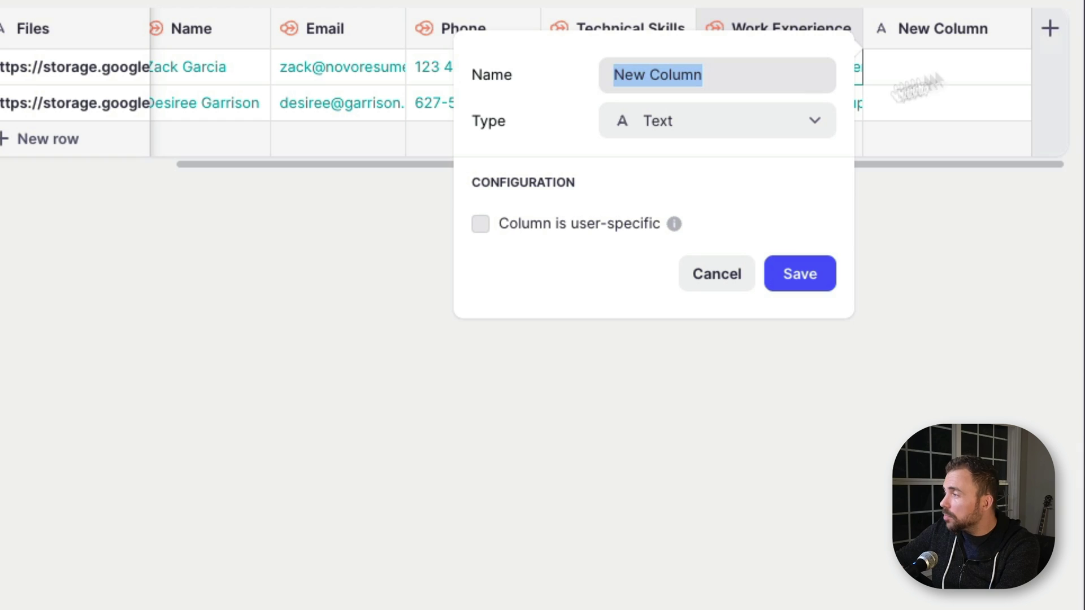
click(762, 127)
mouse_move(658, 276)
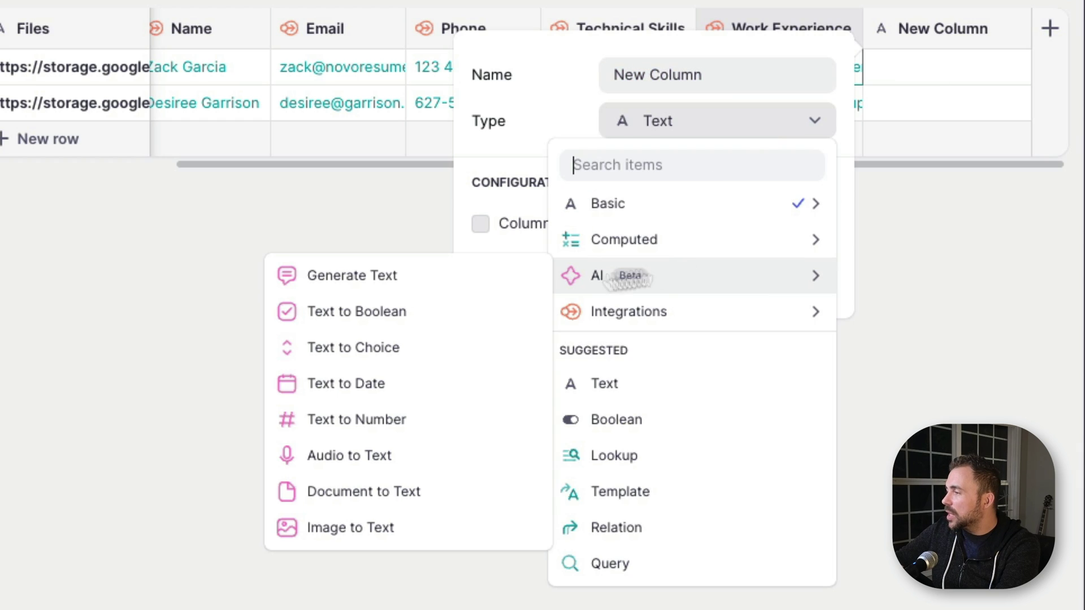
click(448, 285)
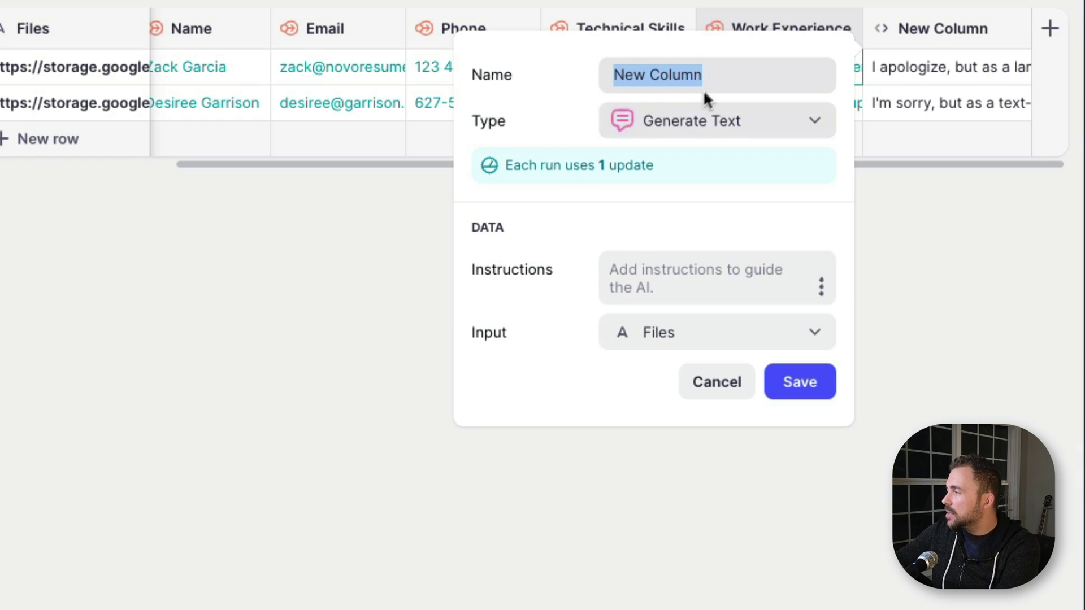
text(Wo)
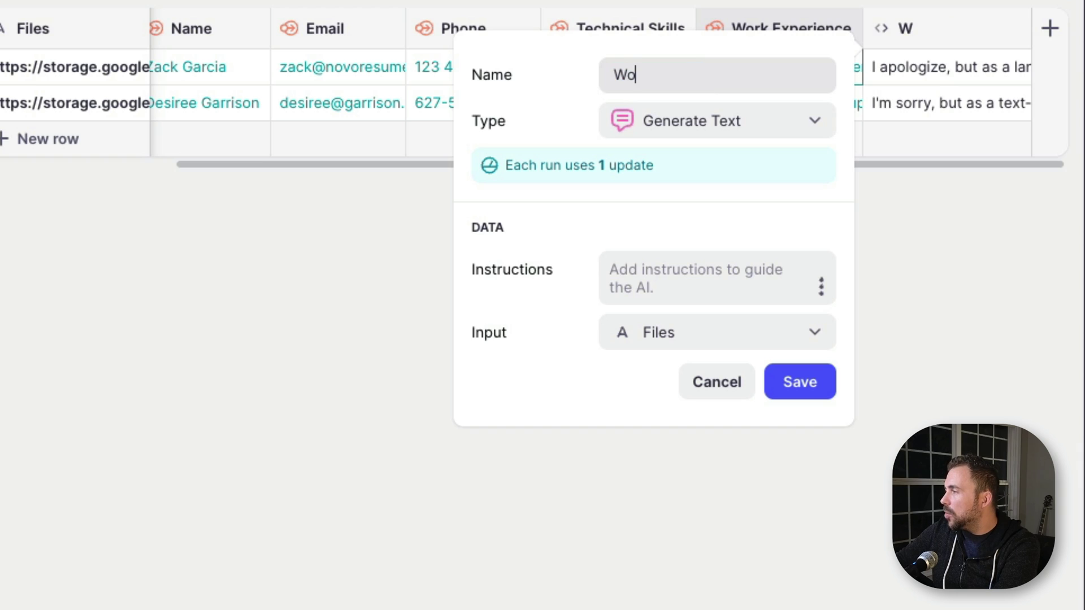
text(rk Experien)
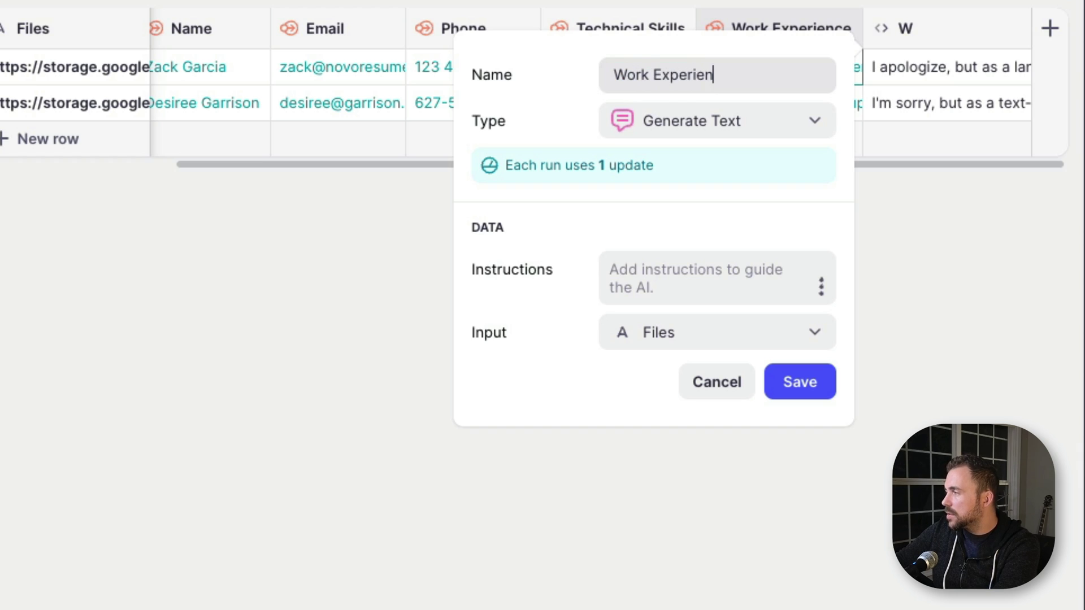
text(ce Display)
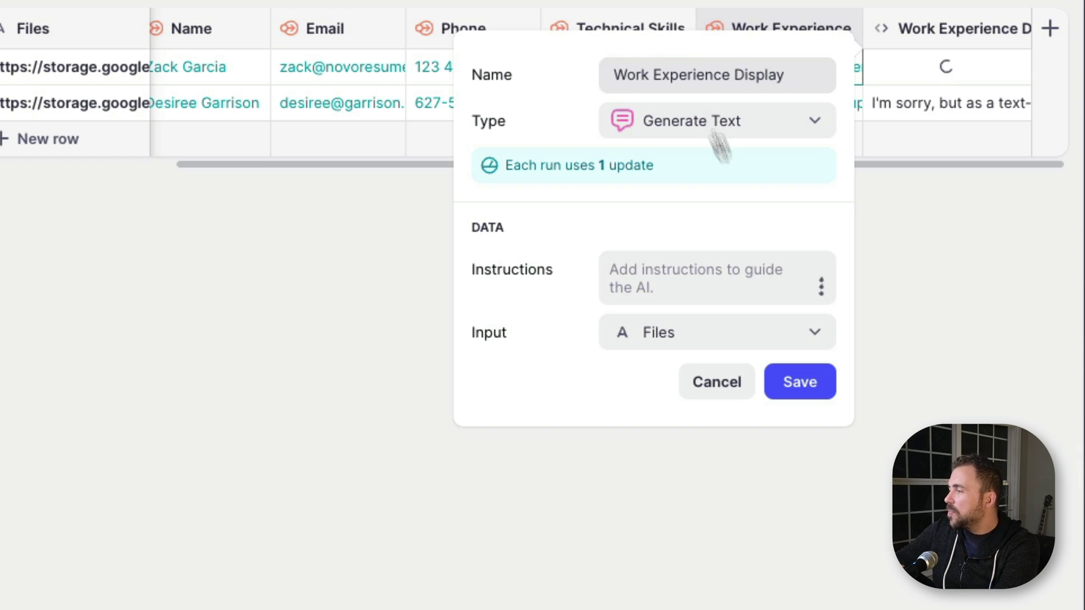
Step: Set the AI column's instructions to "JSON of work experience. Output as Markdown"
click(660, 289)
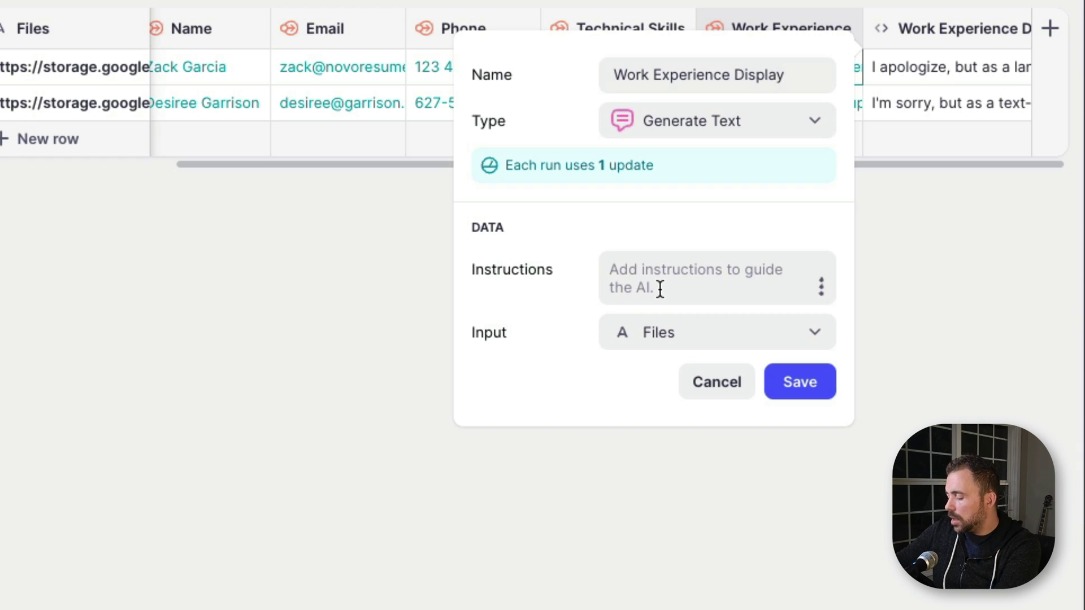
text(Jso)
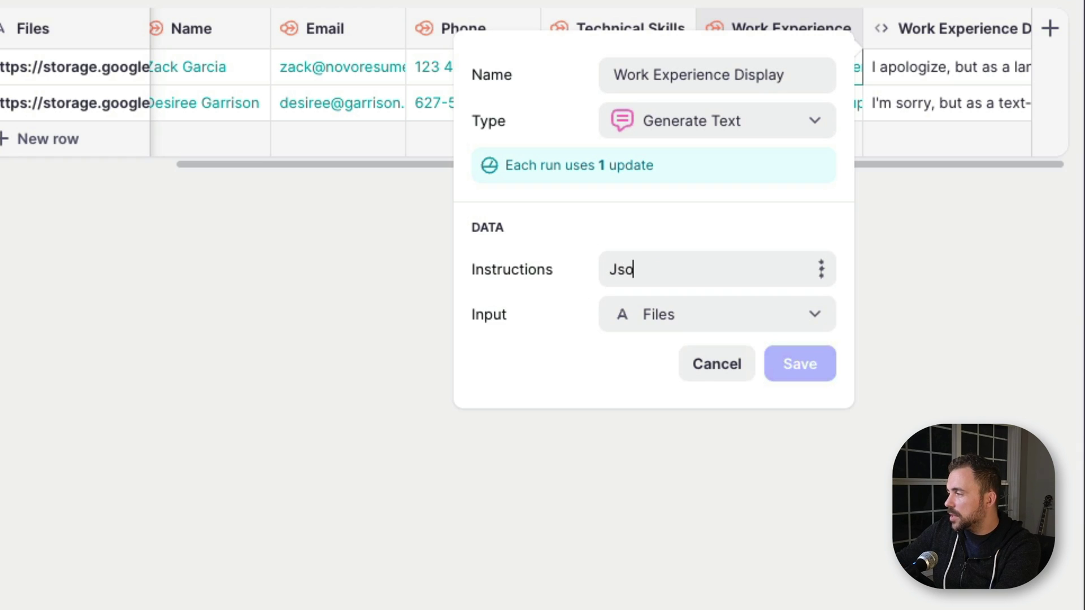
key(BackSpace)
key(BackSpace)
text(SON of work exper)
key(BackSpace)
text(erience. Out)
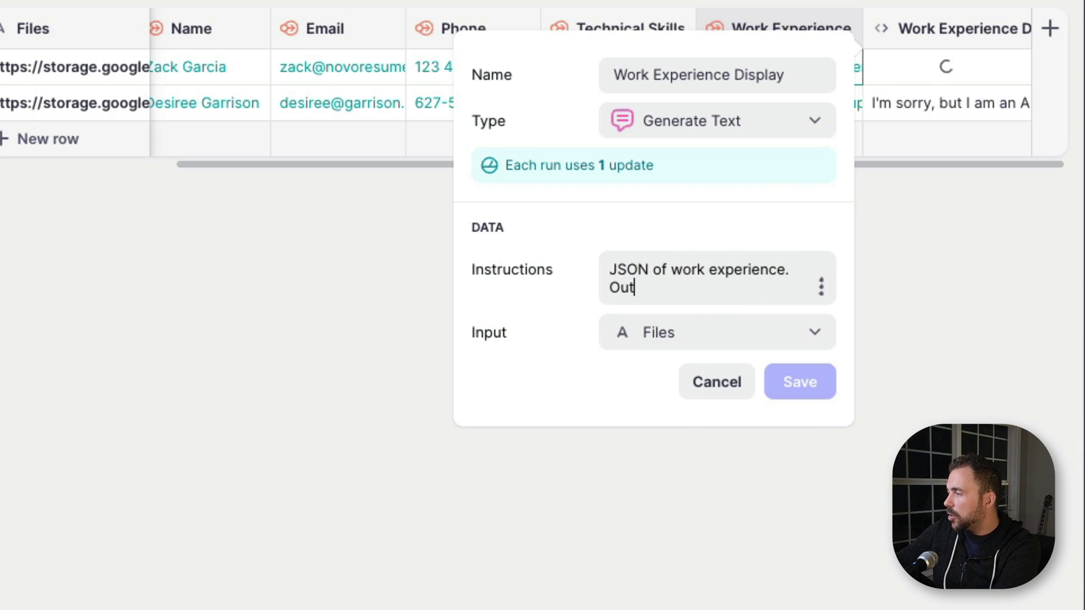
text(put as Markdown)
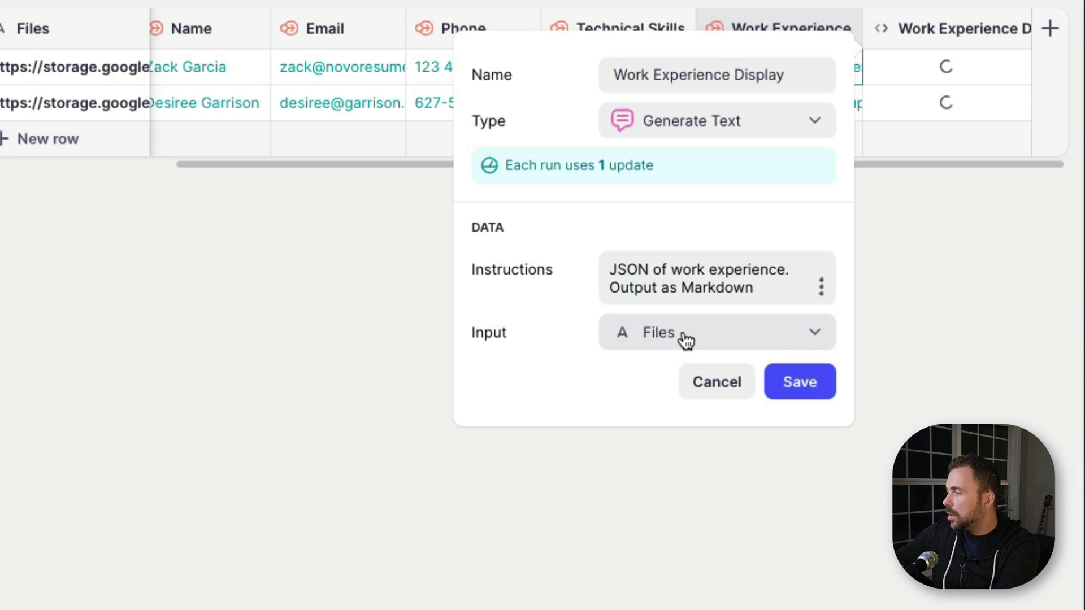
Step: Use the Work Experience column as the input of Work Experience Display and save the column
click(684, 337)
scroll(667, 568, down, 3)
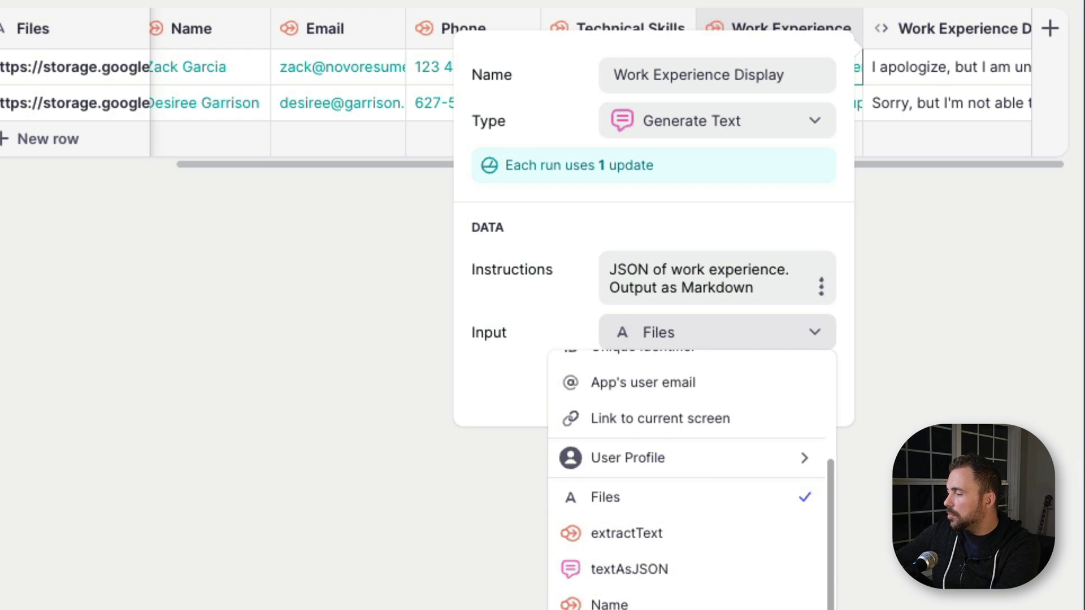
click(667, 609)
click(797, 385)
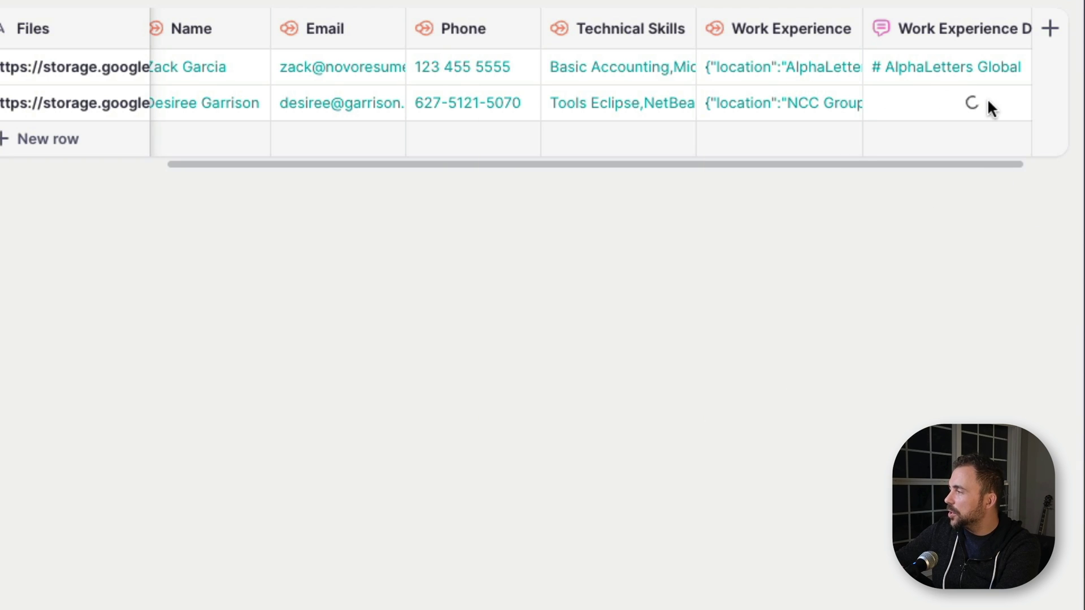
Step: Examine the first row's Work Experience Display Markdown and look back across the table's columns from Files onward
click(938, 70)
drag(649, 66, 775, 69)
drag(649, 97, 889, 168)
click(680, 193)
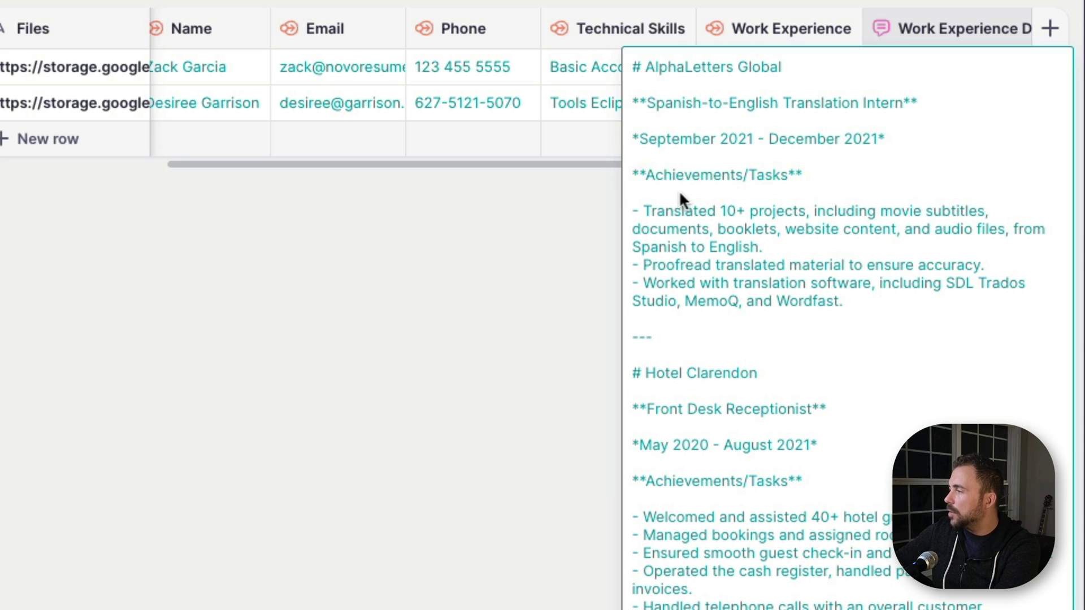
drag(666, 334, 848, 604)
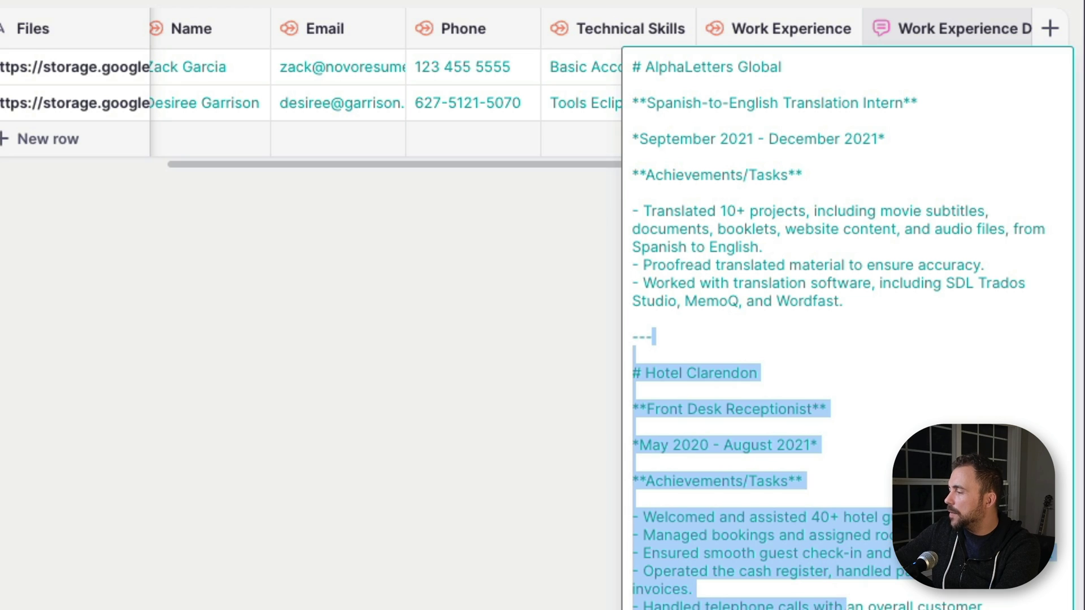
click(780, 338)
click(576, 331)
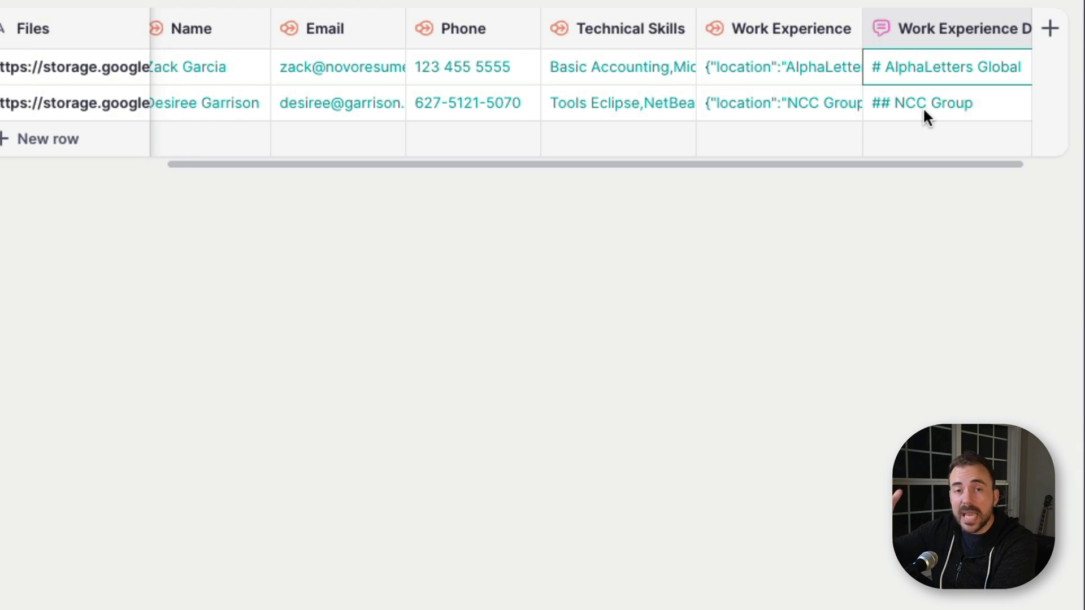
scroll(472, 106, left, 5)
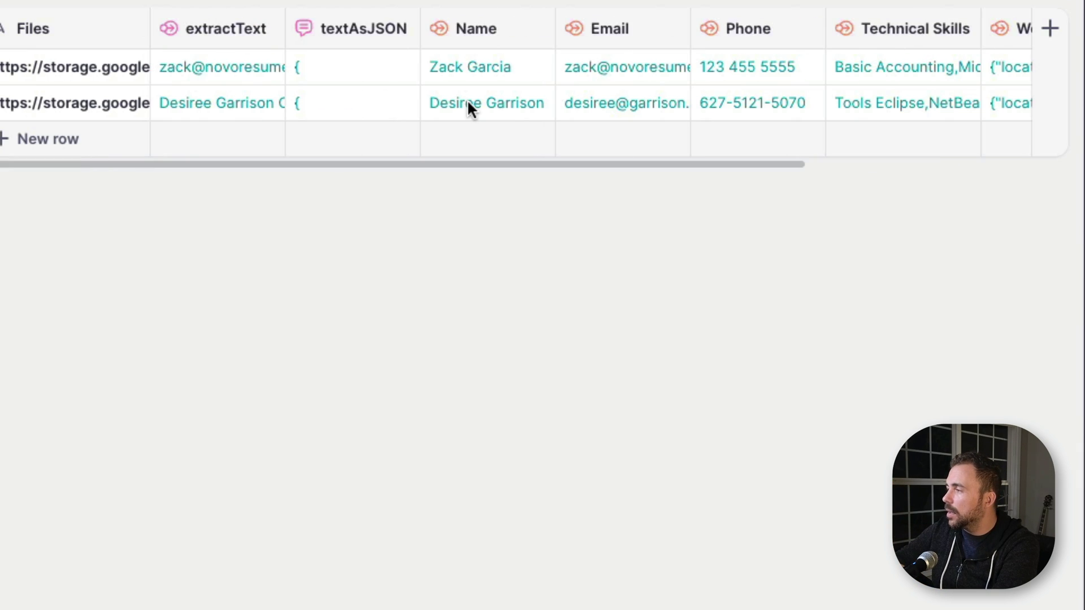
click(73, 65)
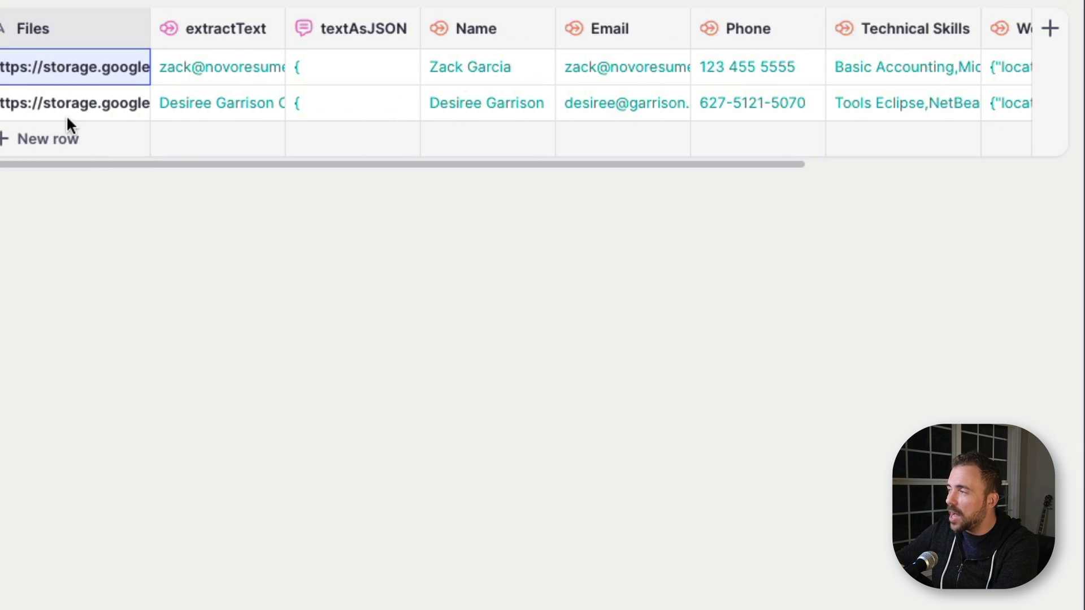
scroll(565, 90, right, 5)
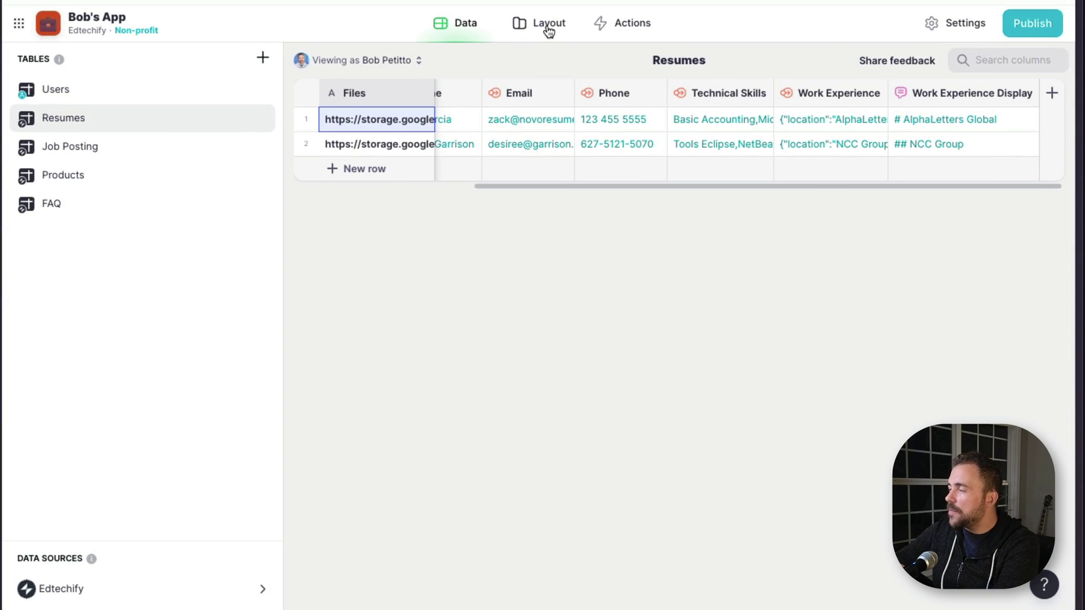
Step: Delete the Things screen from the app layout's navigation
click(548, 30)
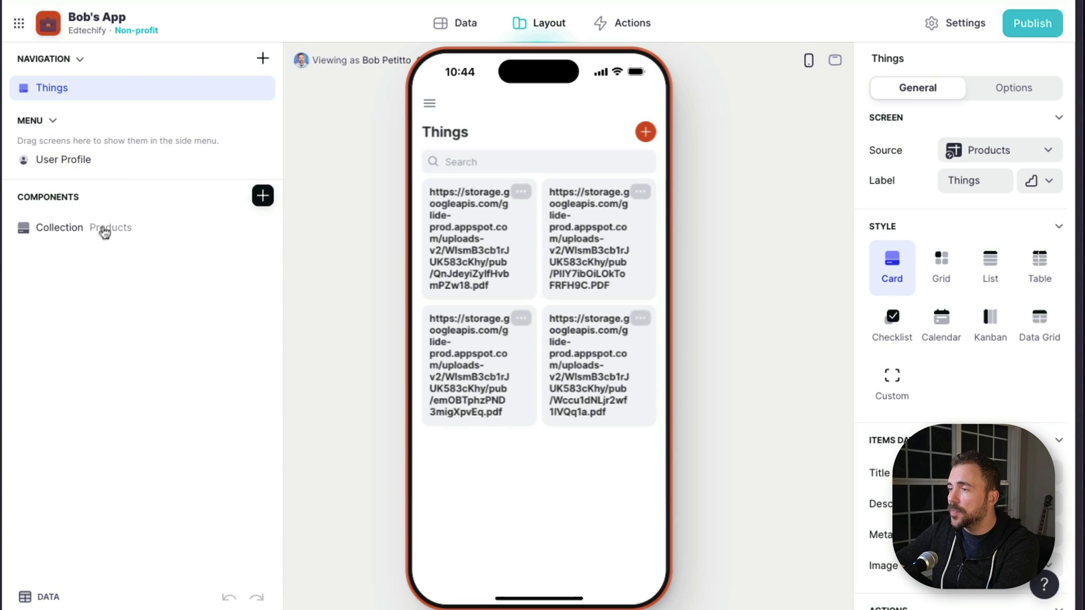
right_click(202, 93)
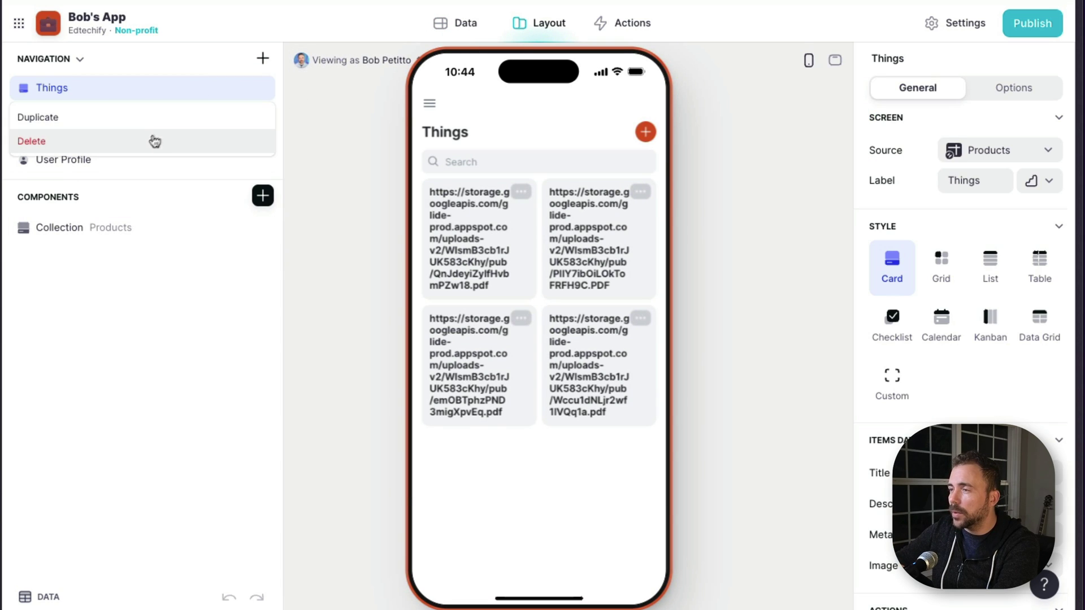
click(157, 140)
Step: Add a new navigation screen based on the Resumes table
click(263, 58)
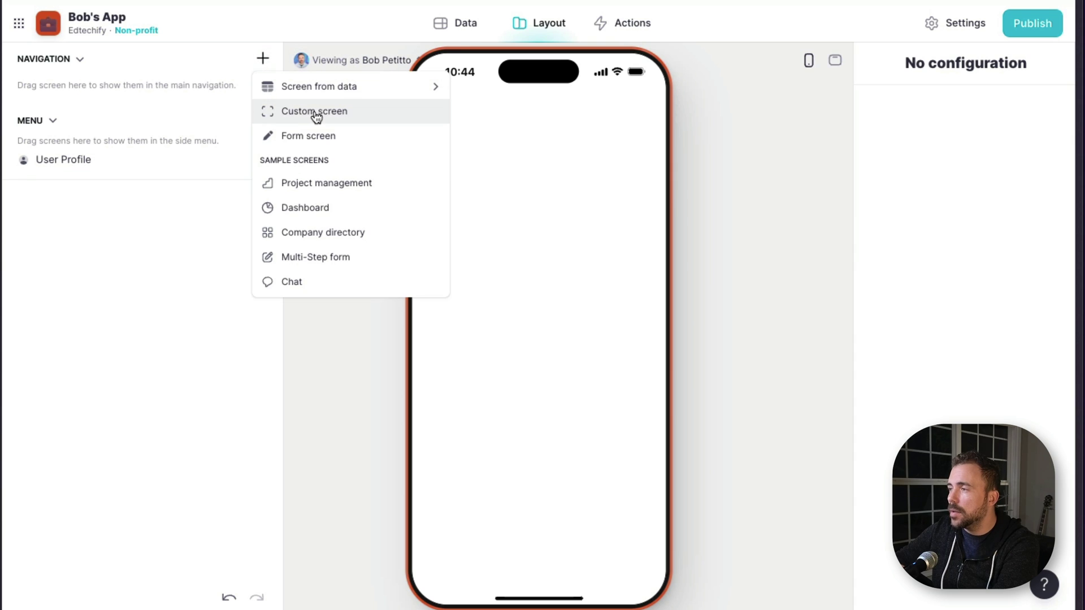
mouse_move(315, 100)
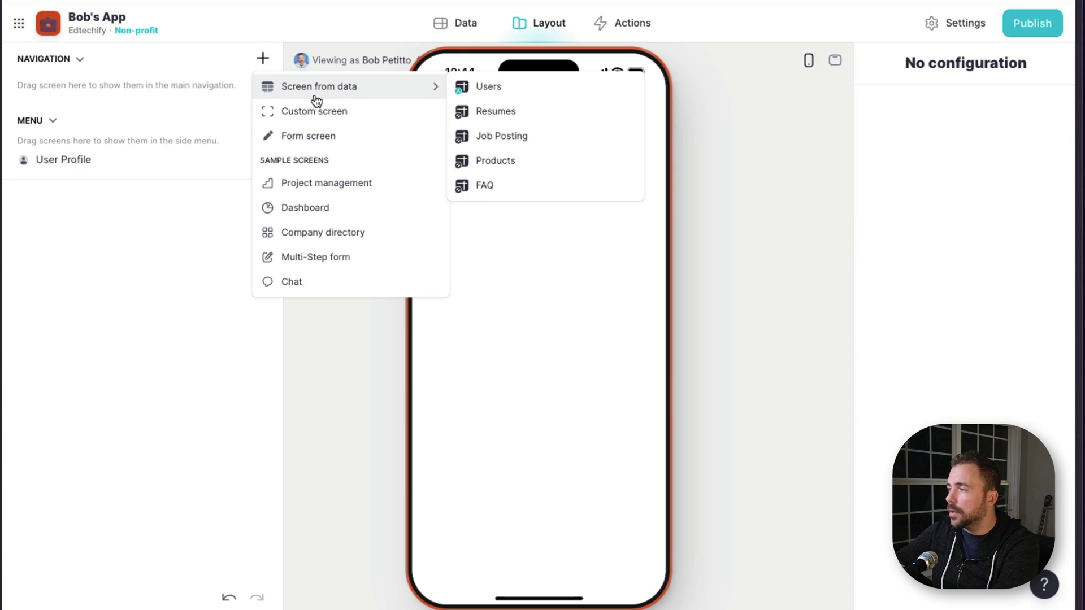
click(530, 117)
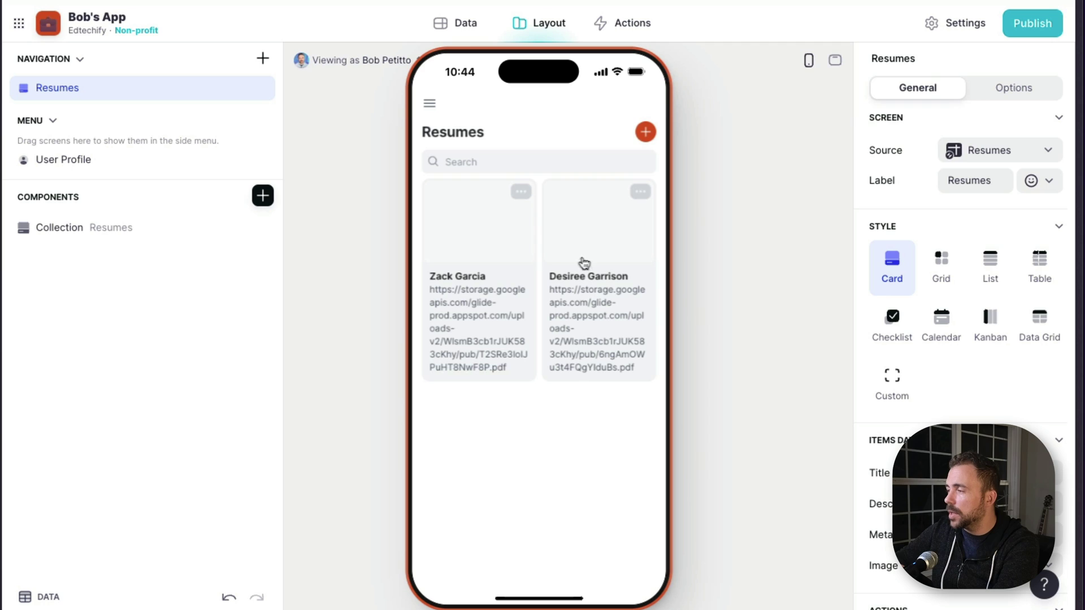
Step: Change the Resumes collection's card description from Files to an empty custom value
click(96, 229)
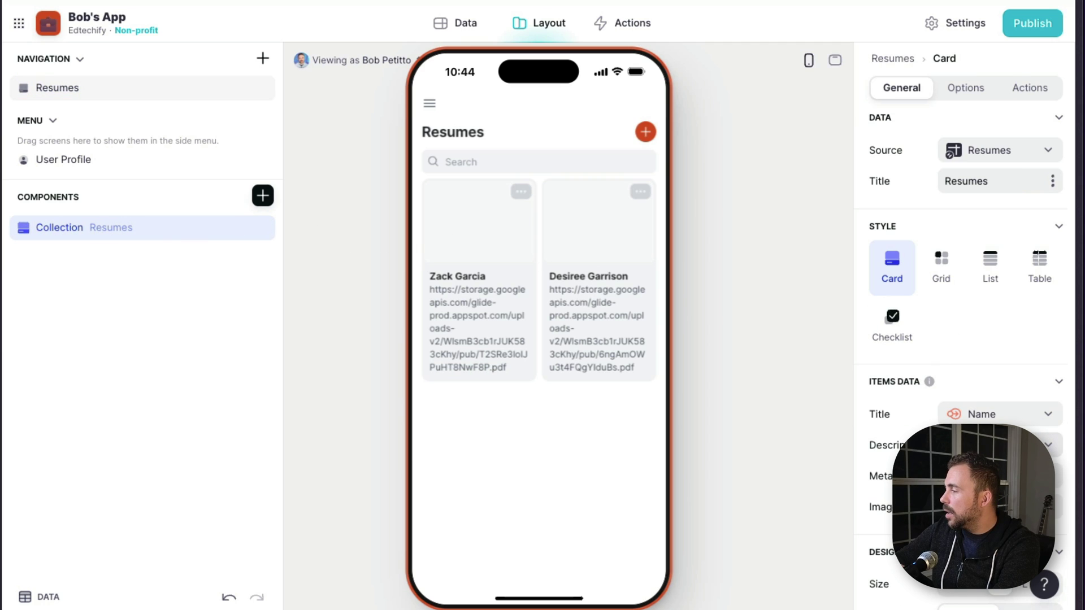
click(989, 149)
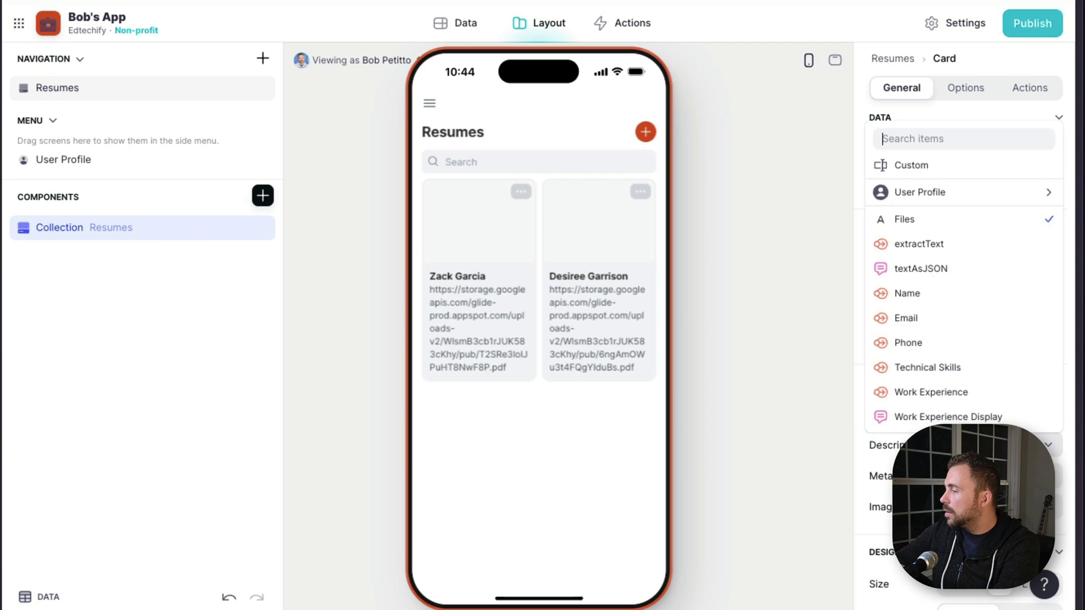
click(965, 164)
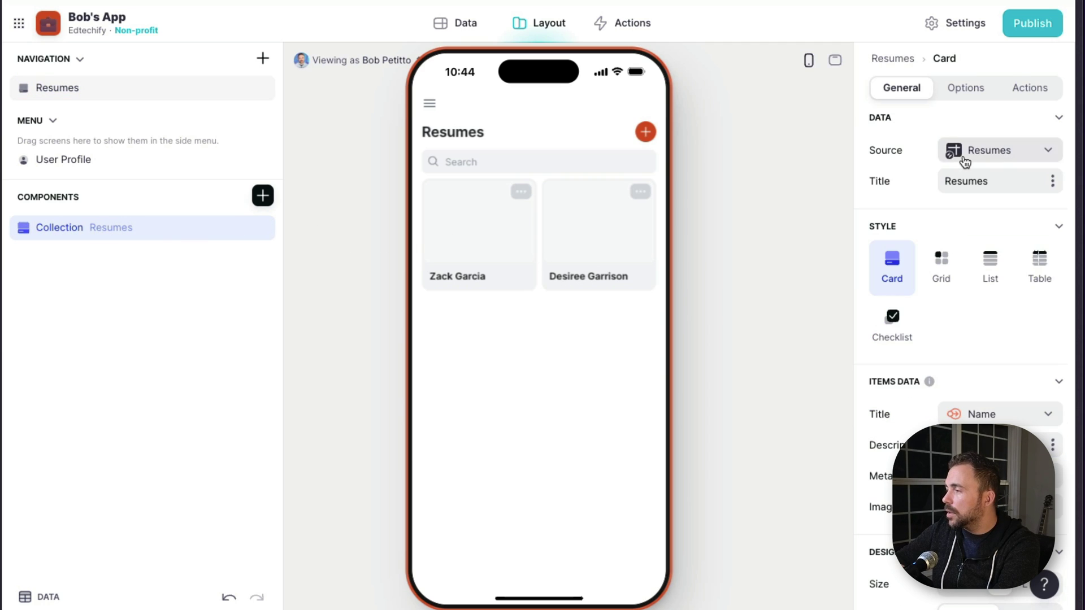
Step: On the first resume's detail screen, delete the Related Things collection and set the Title component's title to the Name column
click(475, 242)
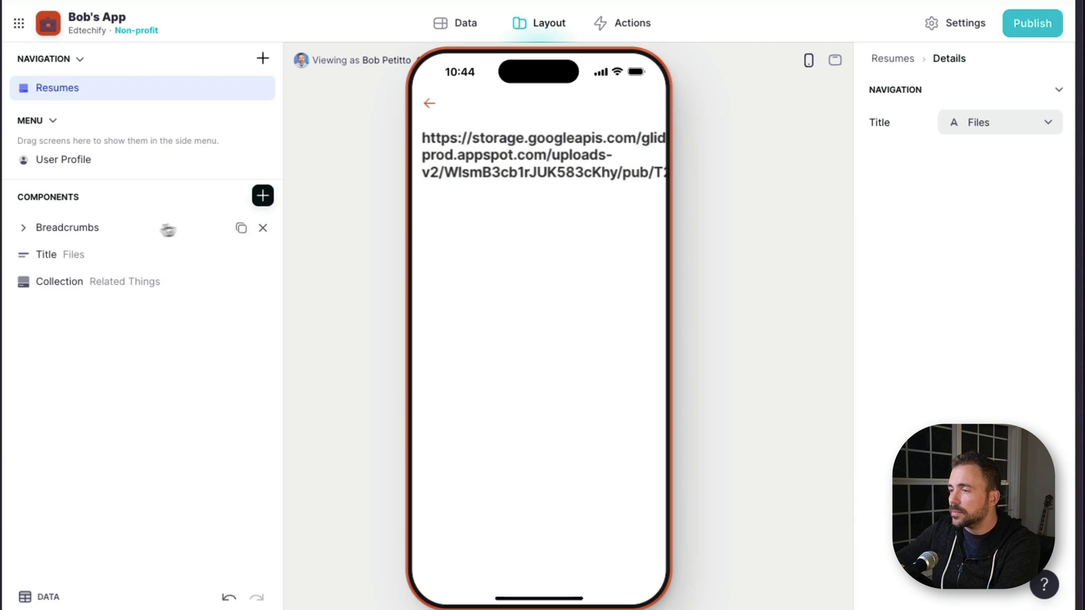
click(264, 283)
click(102, 260)
click(707, 74)
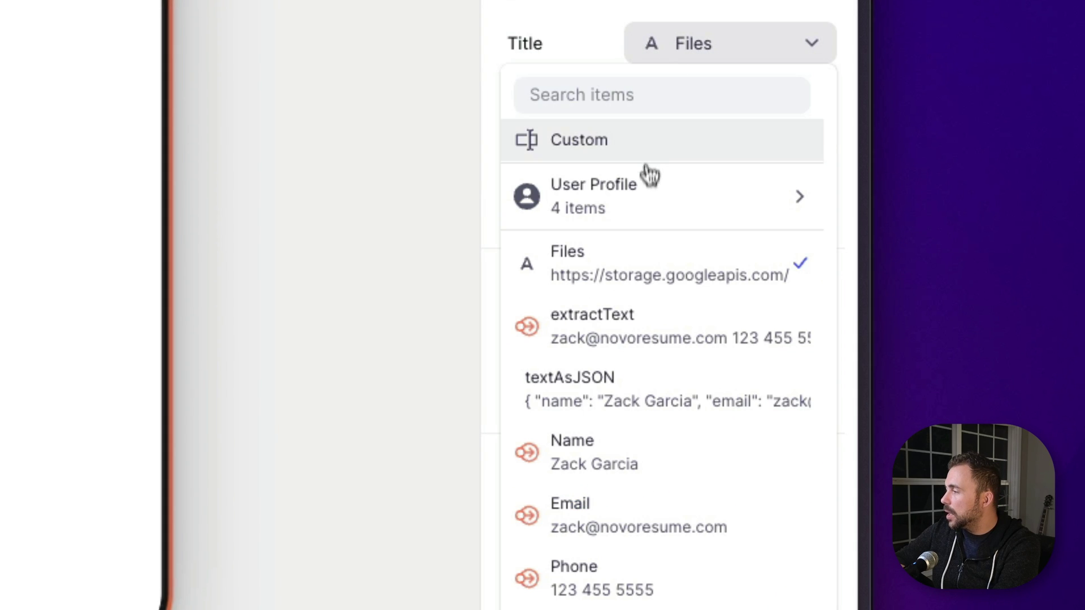
scroll(635, 418, down, 2)
click(629, 395)
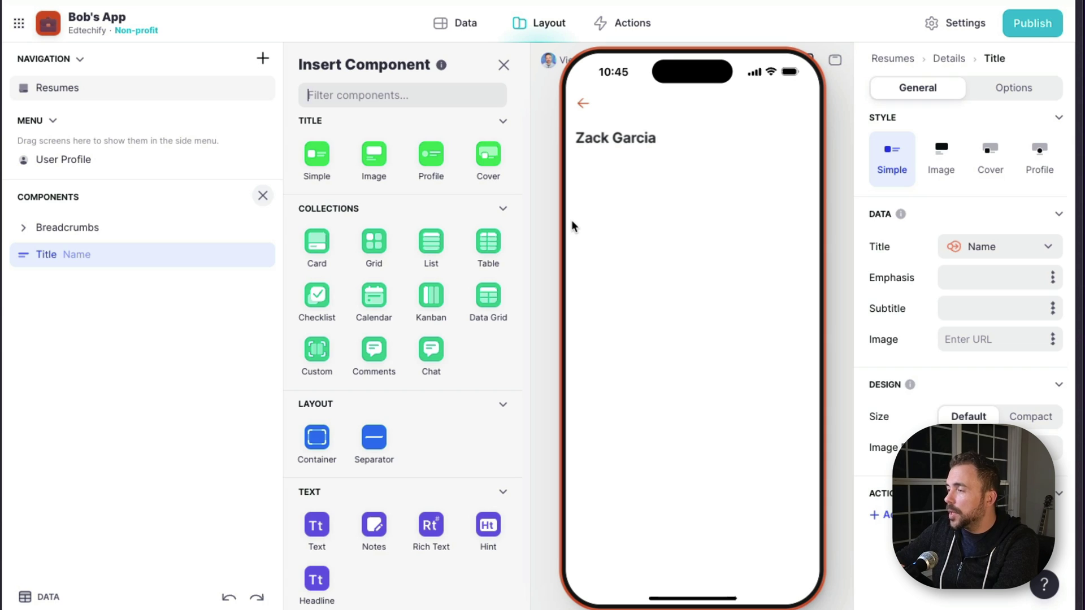
Step: Add a Contact component to the detail screen and use the Phone column as its Call action's phone number
text(conta)
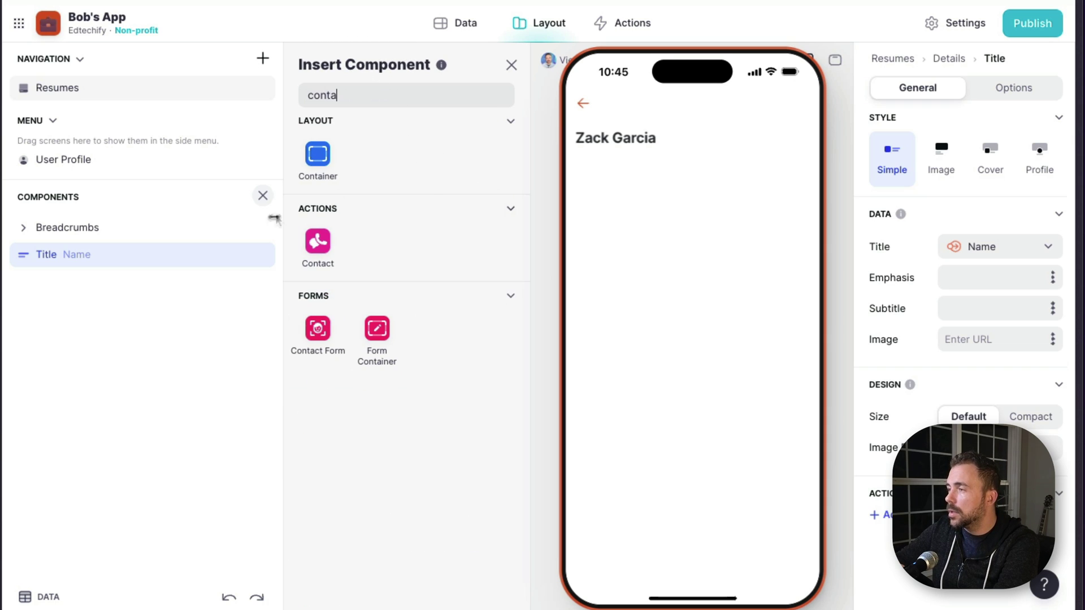
click(316, 242)
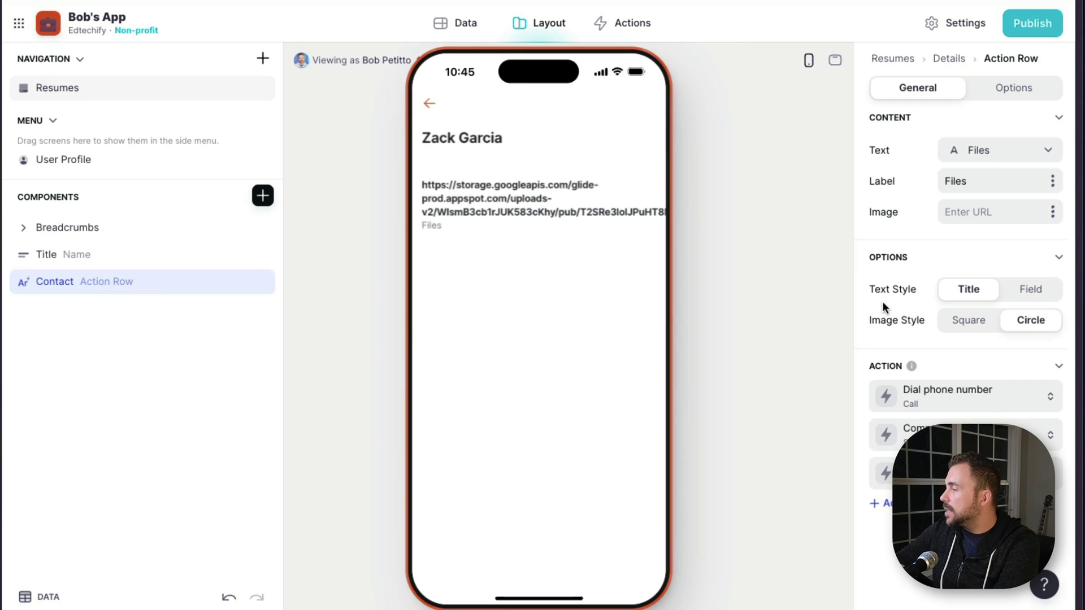
click(947, 395)
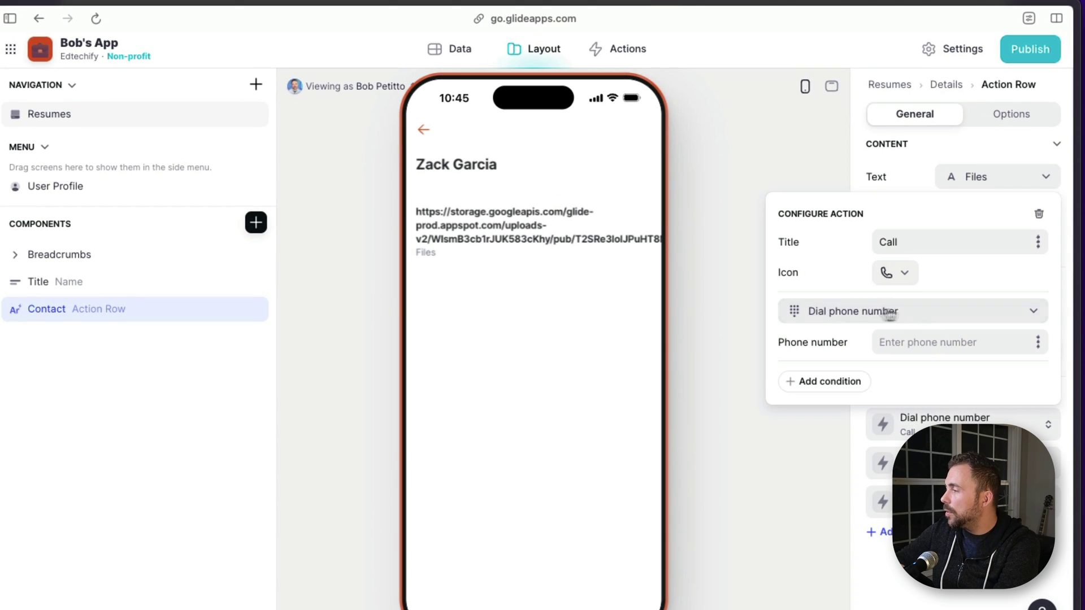
click(1038, 347)
scroll(961, 502, down, 1)
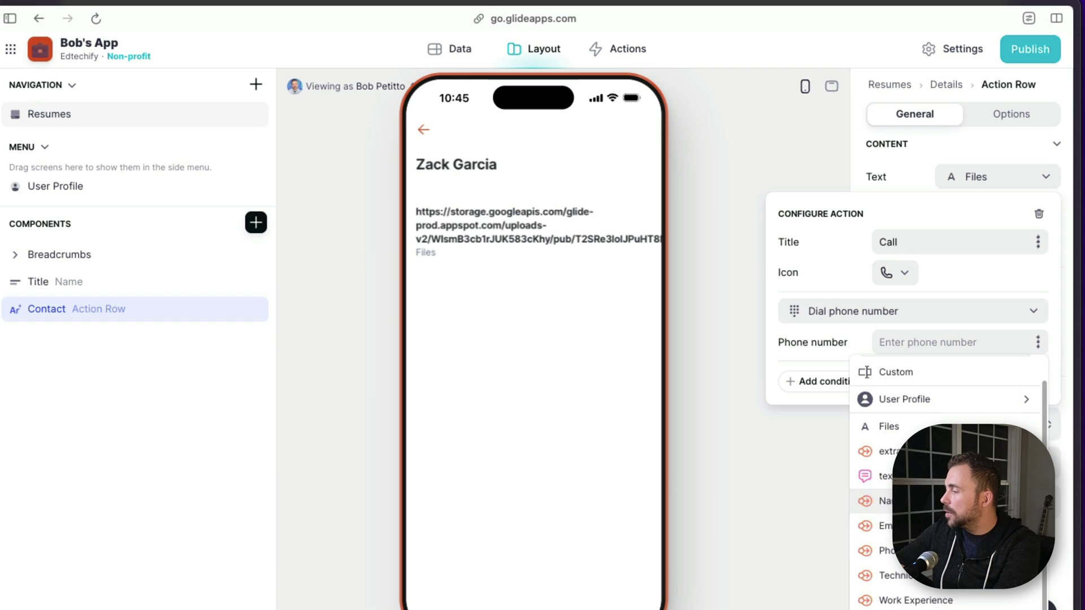
click(960, 549)
Step: Configure the contact row's SMS action with the Phone column and its Email action with the Email column as recipient
click(960, 465)
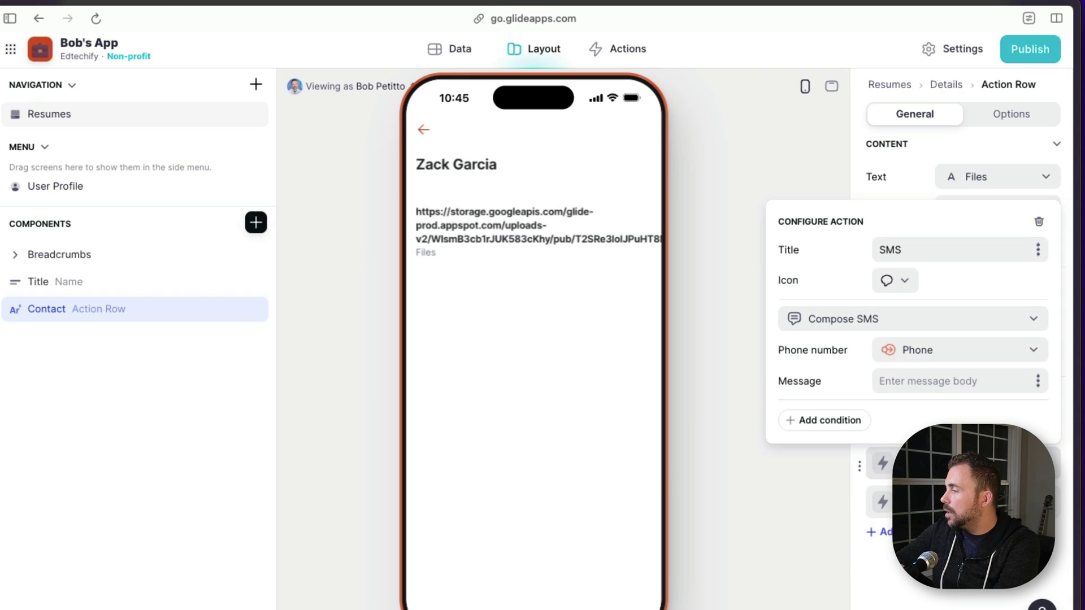
click(1038, 381)
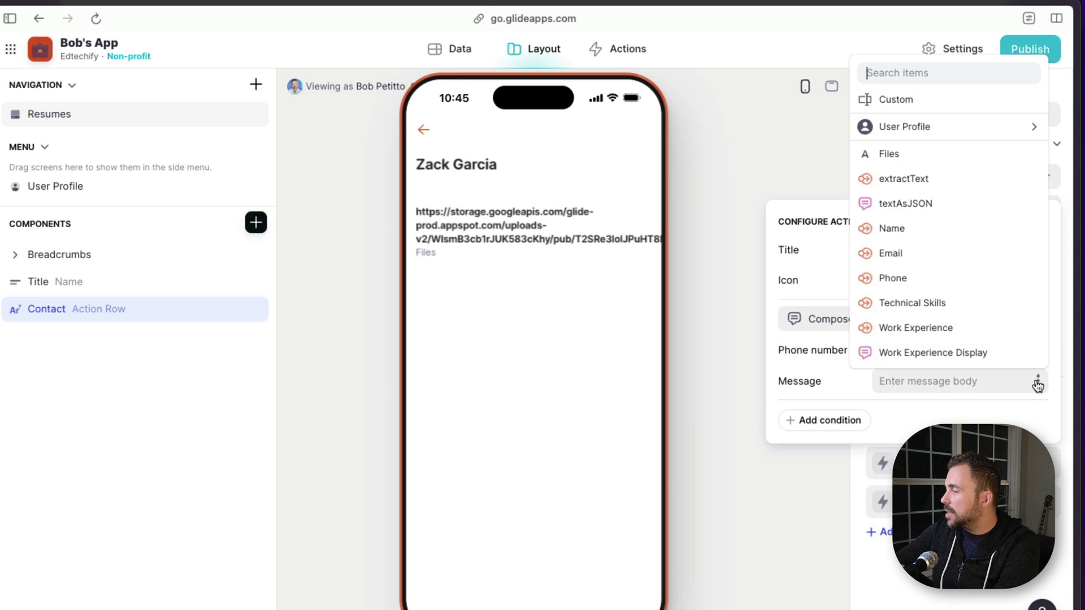
click(940, 278)
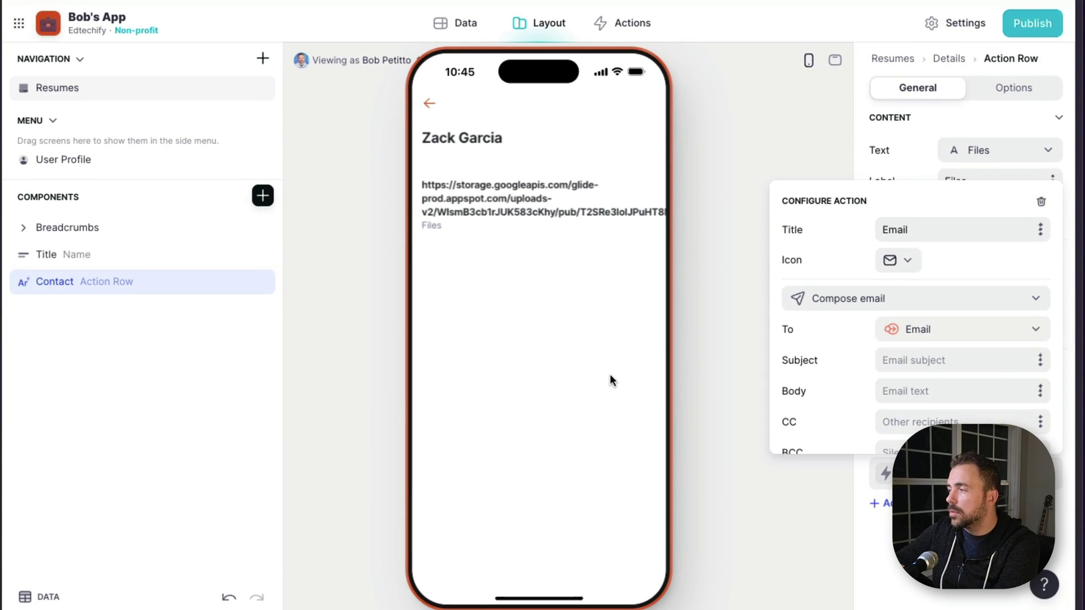
click(609, 374)
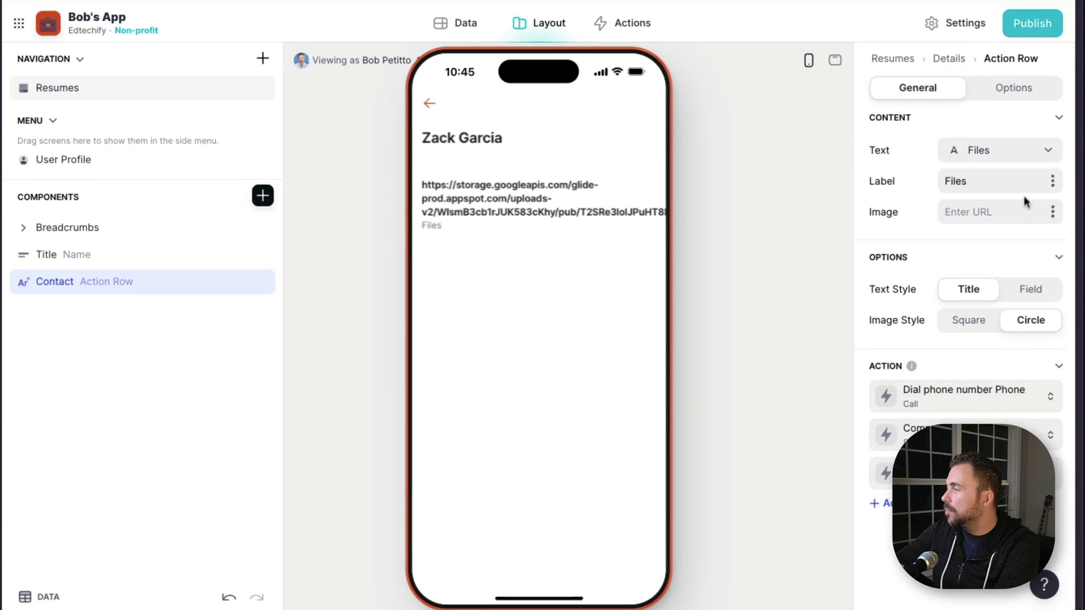
Step: Set the contact row's text to the Email column and its label to the Phone column
click(969, 157)
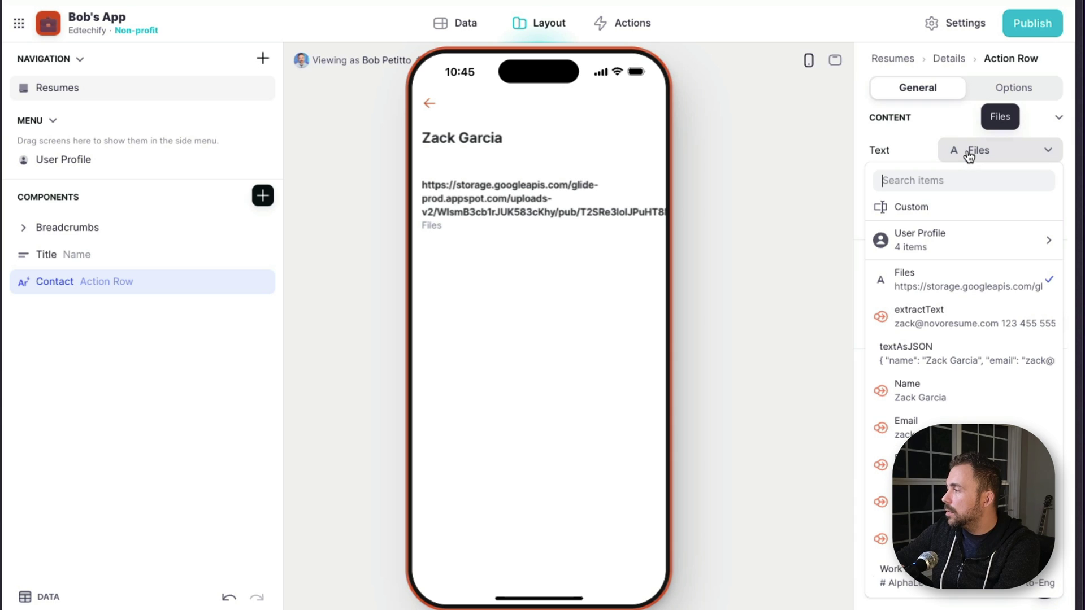
click(905, 423)
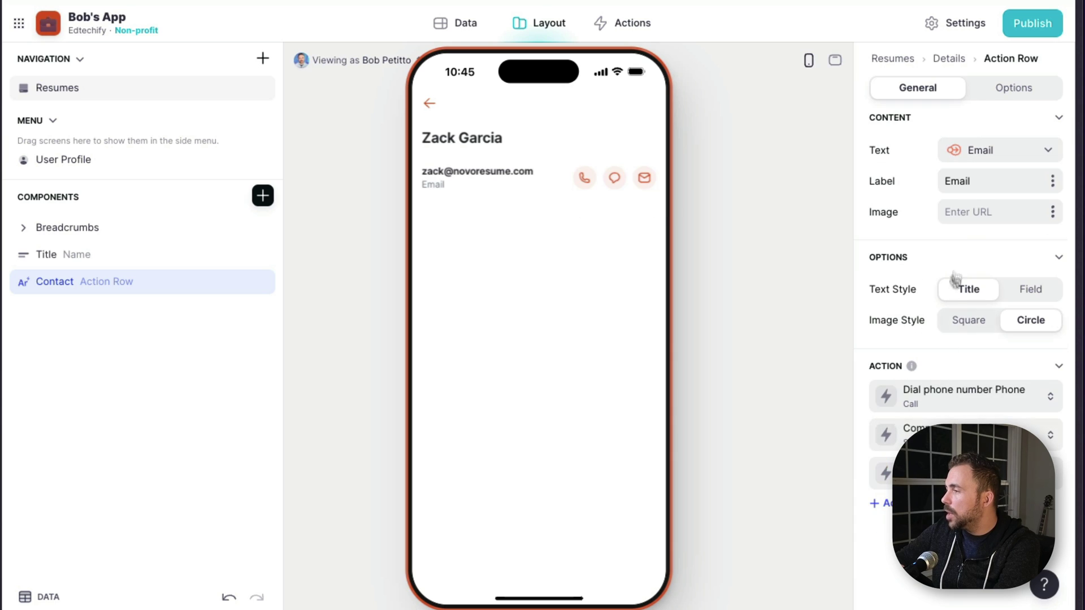
click(1046, 182)
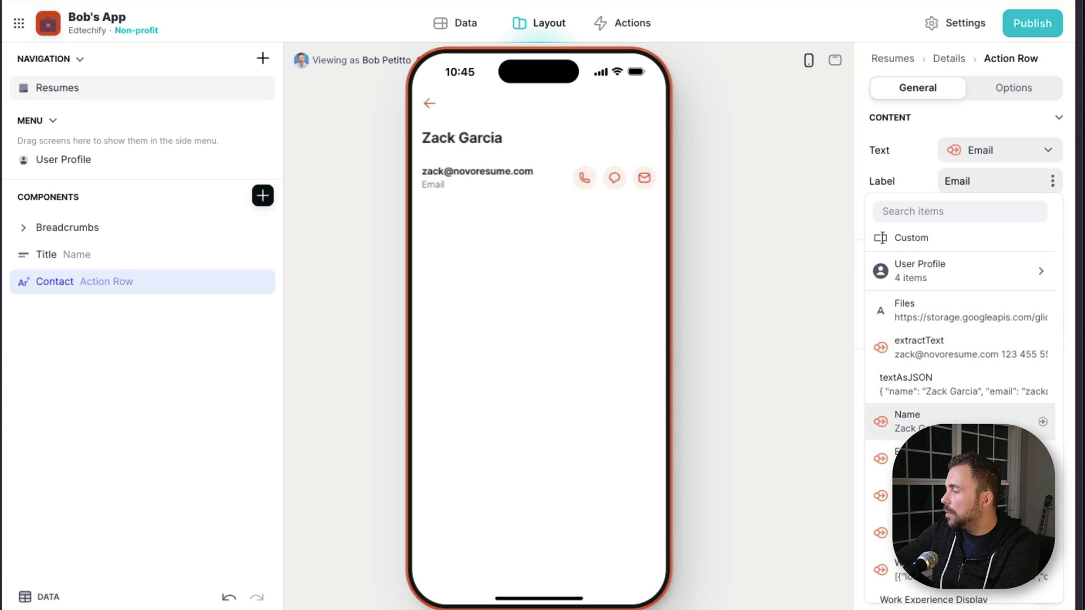
click(1018, 498)
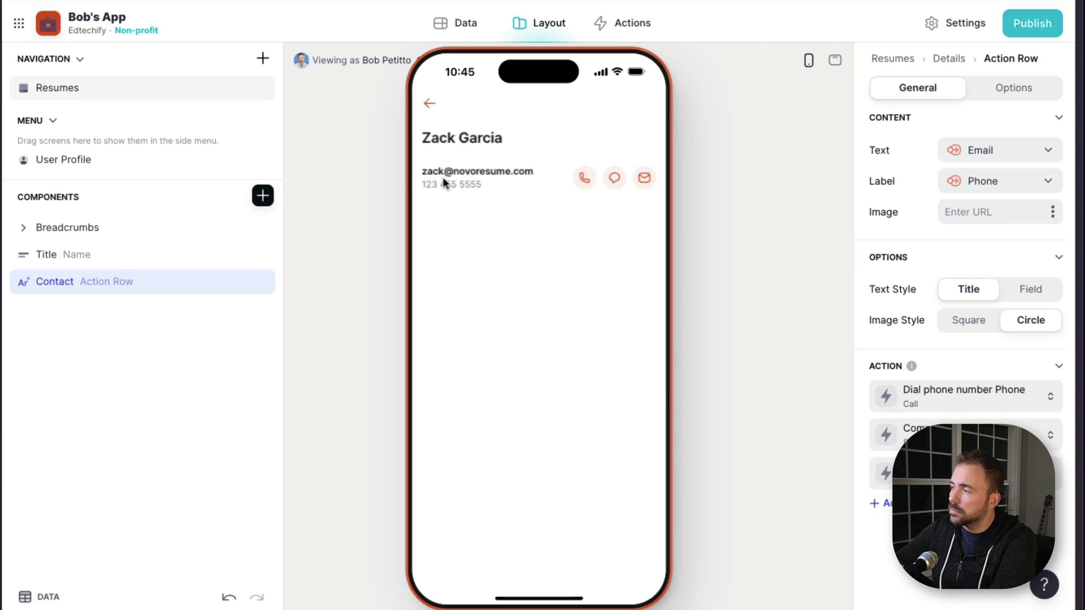
Step: Add a Rich Text component below the contact row and fill it from the Work Experience Display column
click(262, 194)
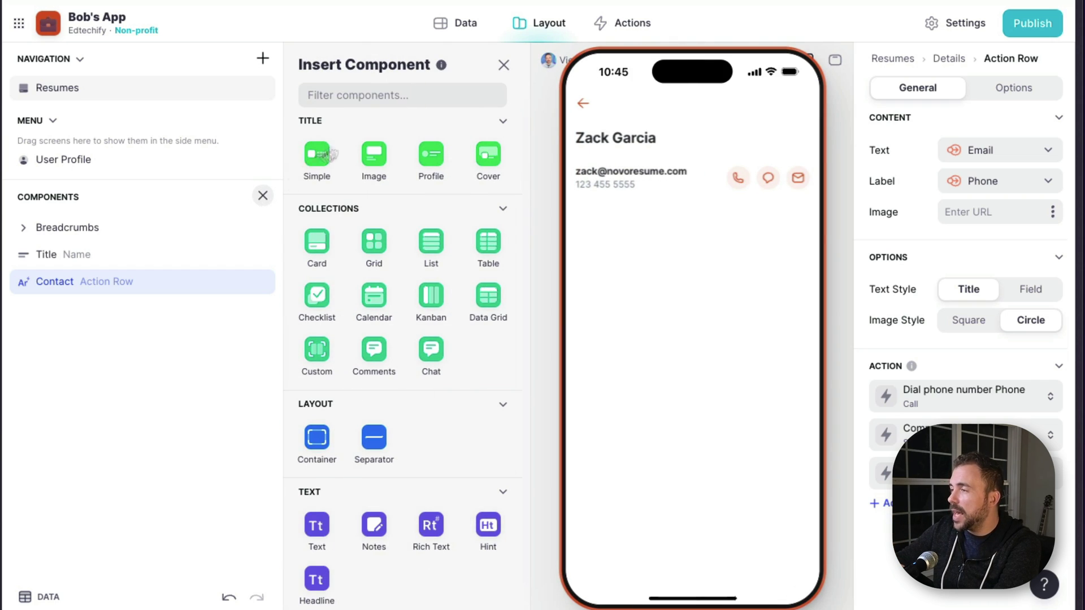
text(rich)
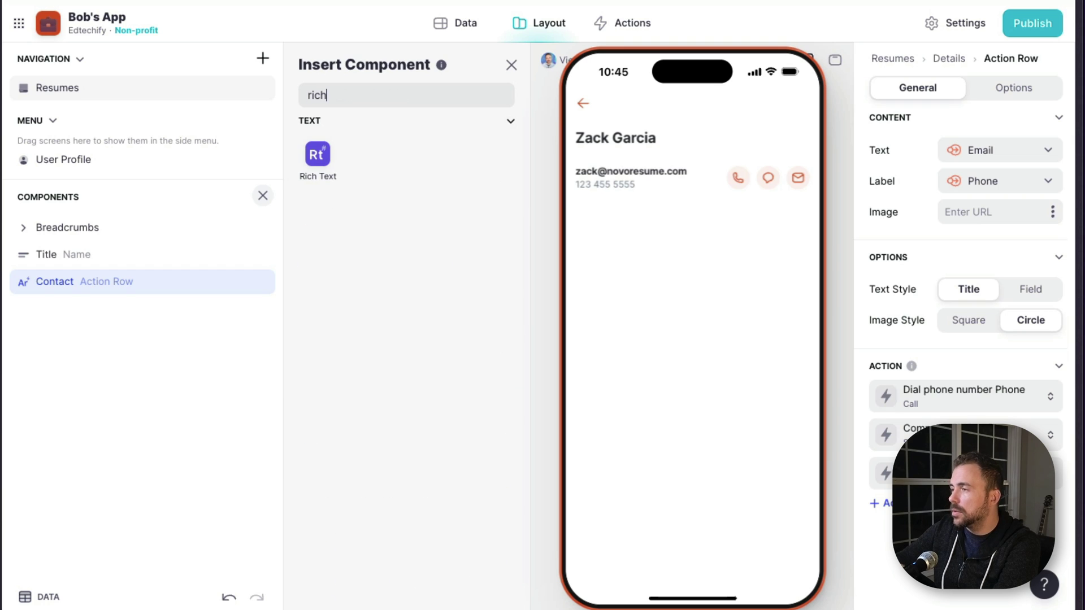
click(316, 158)
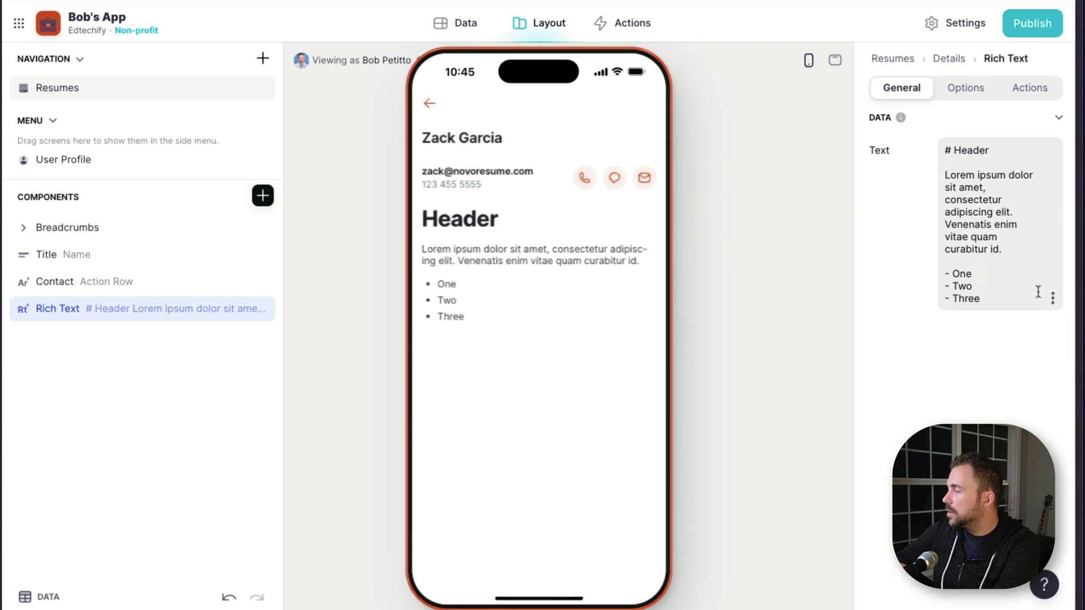
click(1052, 298)
scroll(963, 531, down, 4)
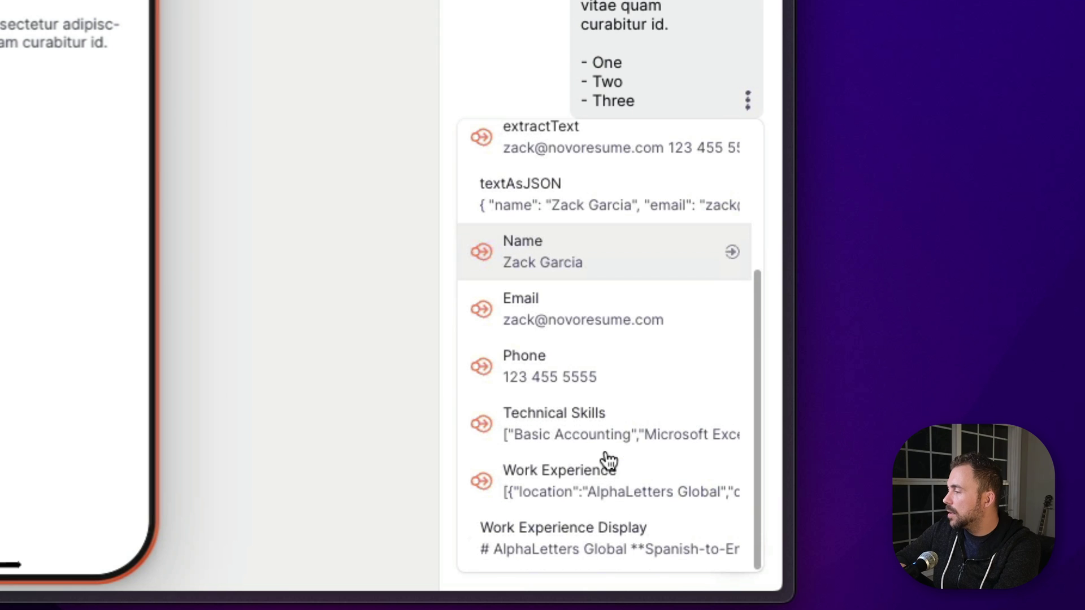
click(574, 540)
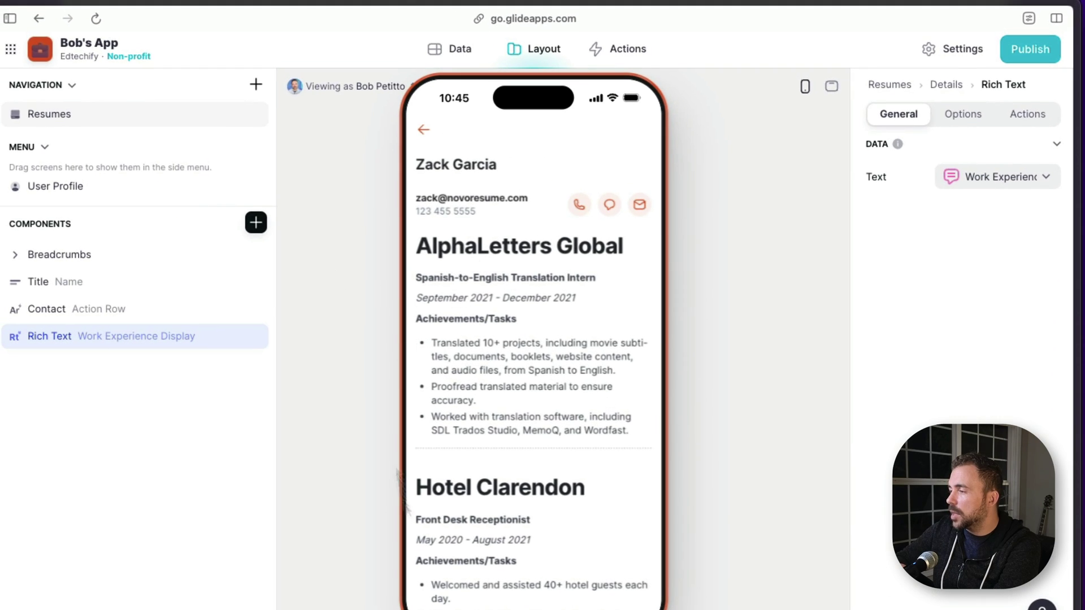
Step: Review the first resume's formatted work experience in the preview, return to the Resumes list, and open the second resume
scroll(427, 399, down, 3)
scroll(427, 399, up, 3)
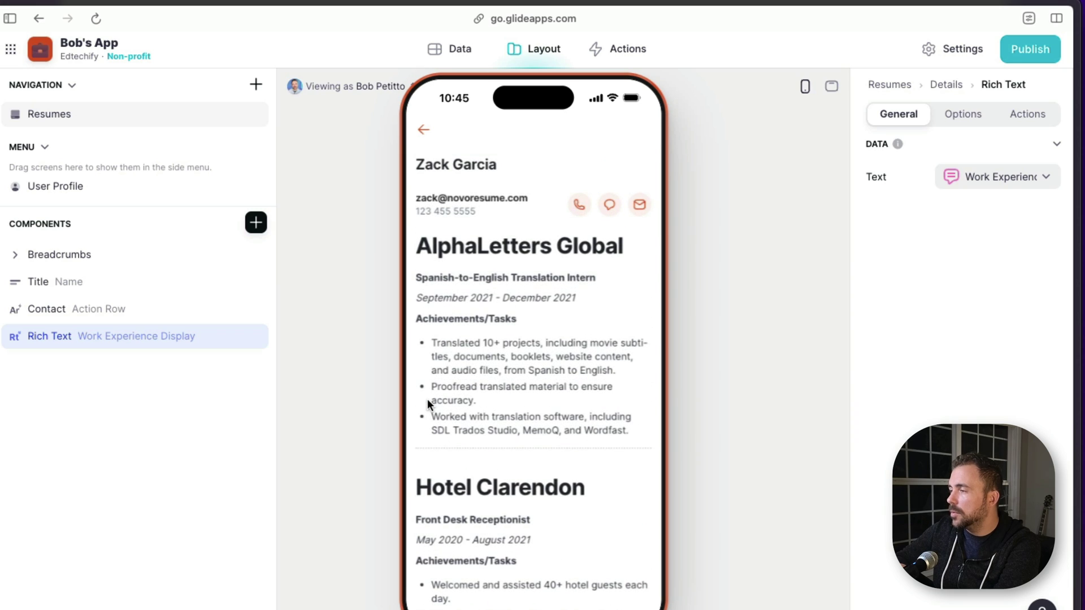
scroll(437, 358, left, 3)
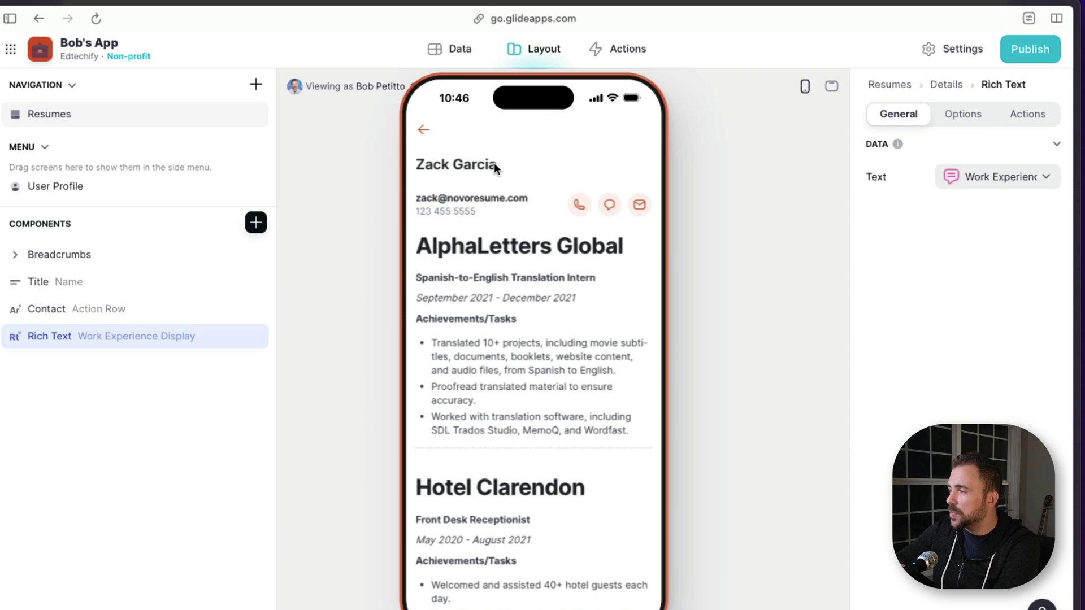
click(424, 131)
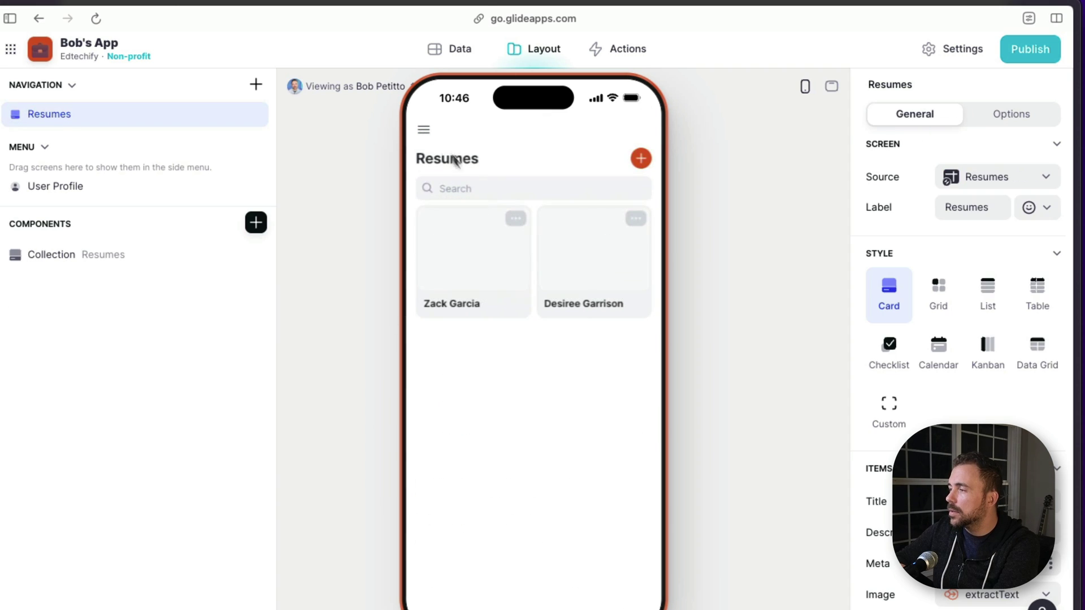
click(582, 250)
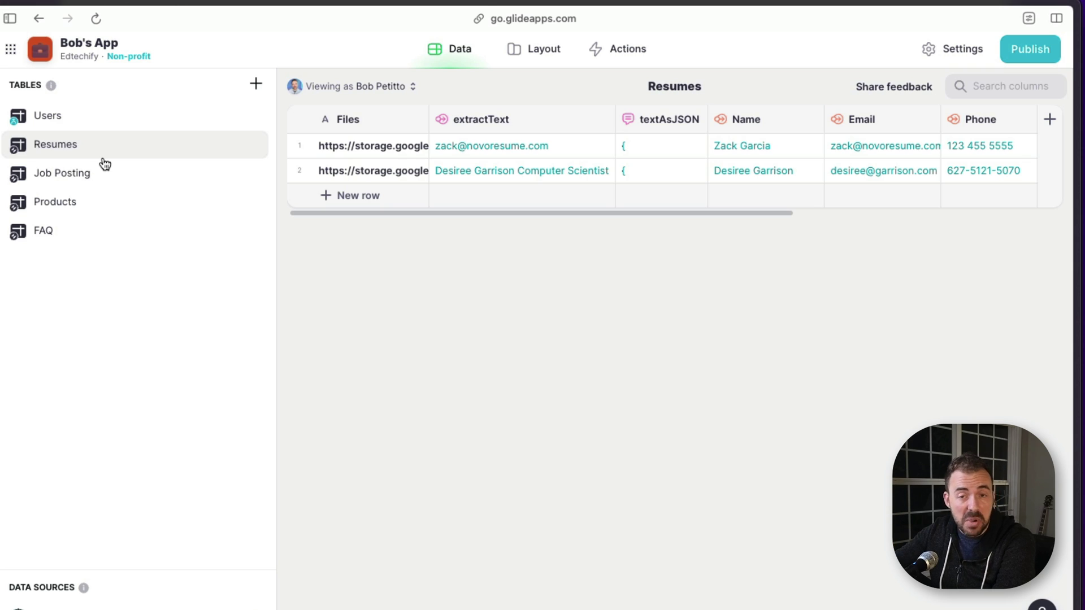
Step: Open the Job Posting table in the data editor and open the first row's File cell for editing
click(66, 177)
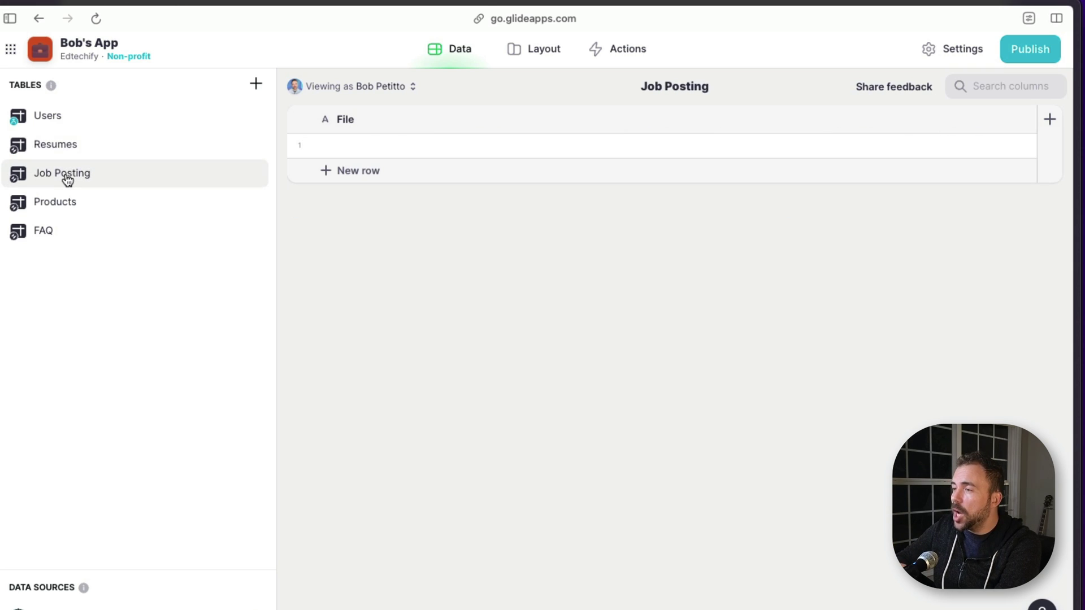
click(383, 144)
click(383, 144)
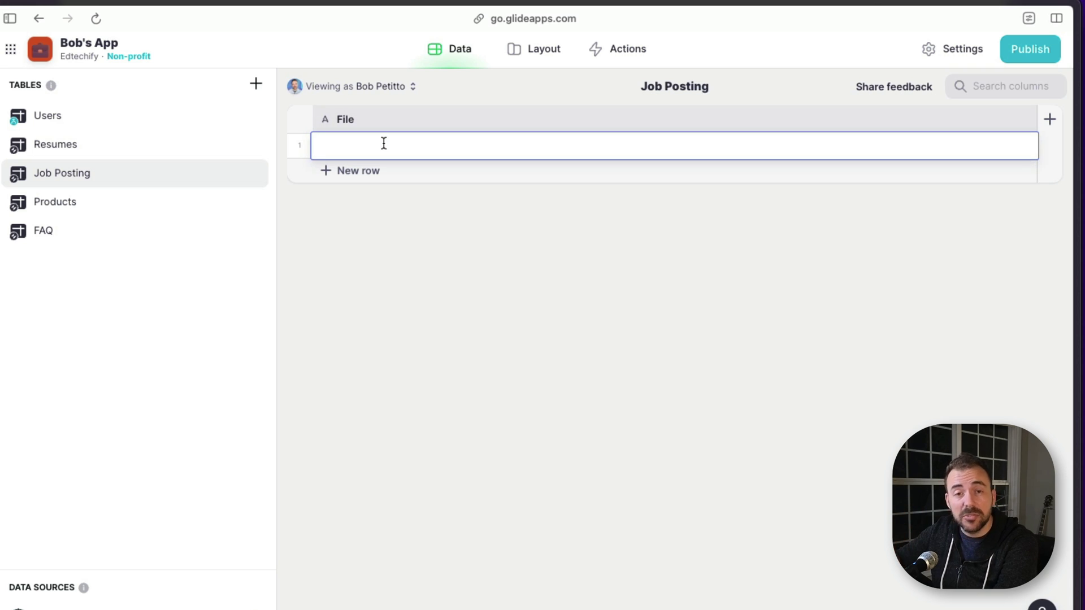
click(432, 119)
click(395, 170)
click(299, 173)
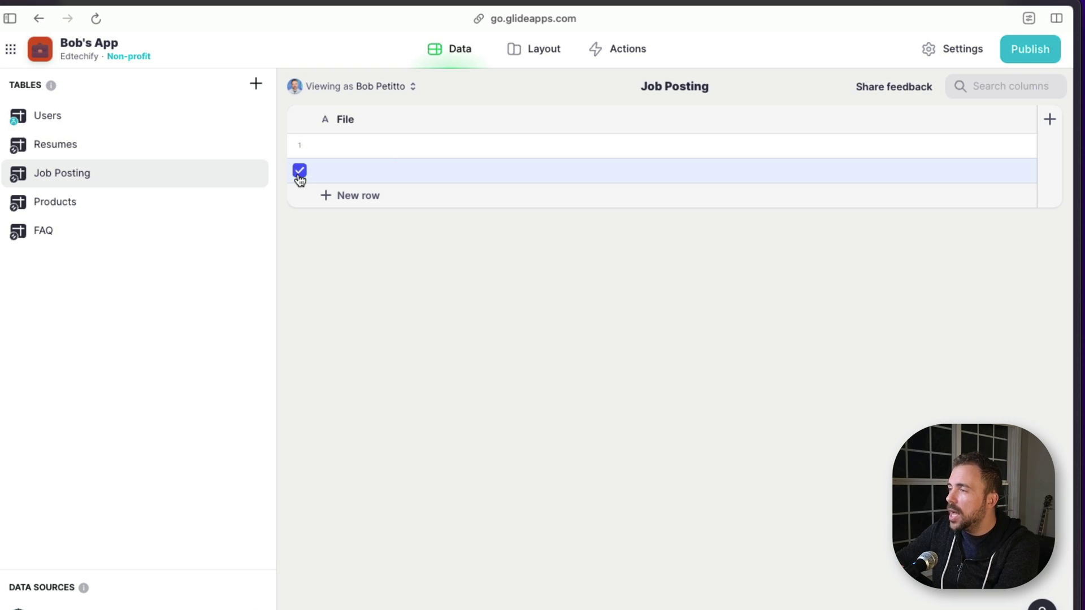
key(Delete)
Step: Delete the empty second row of the Job Posting table and change the File column's type to Image
click(658, 370)
click(432, 127)
click(432, 127)
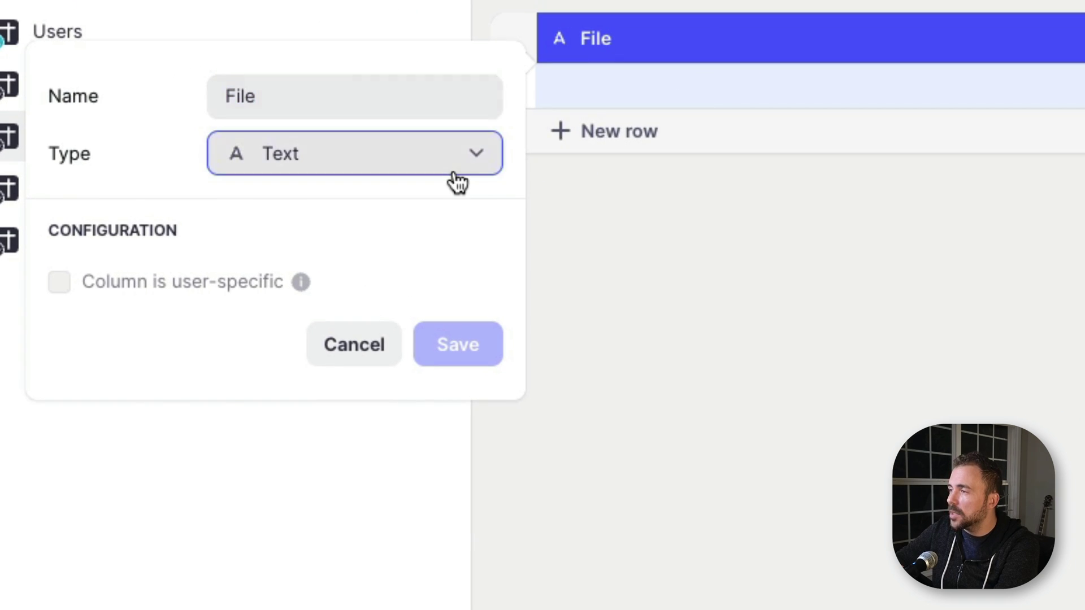
click(458, 169)
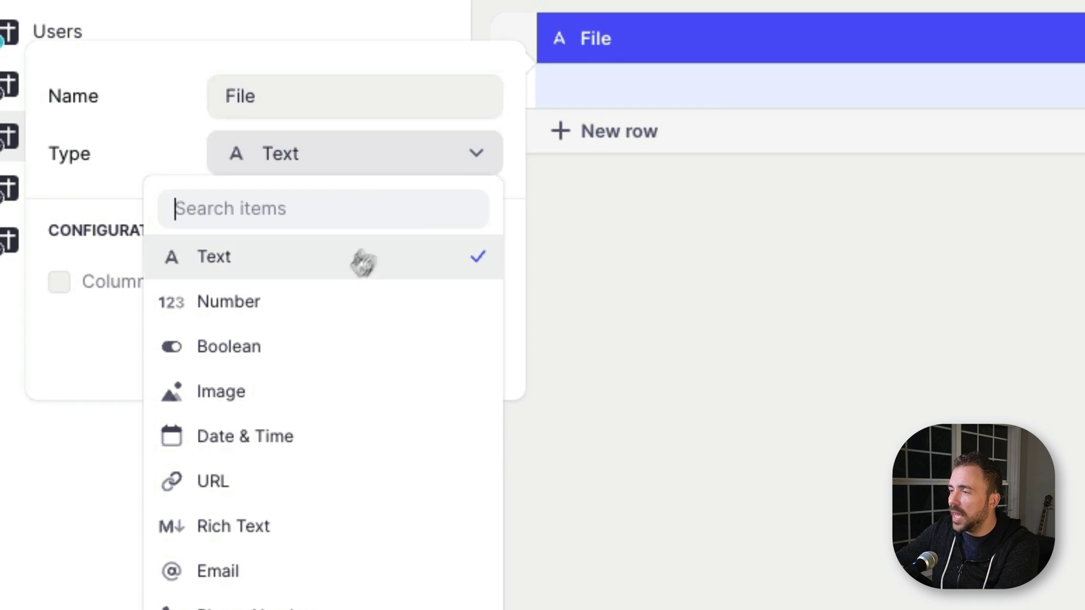
click(251, 393)
click(456, 346)
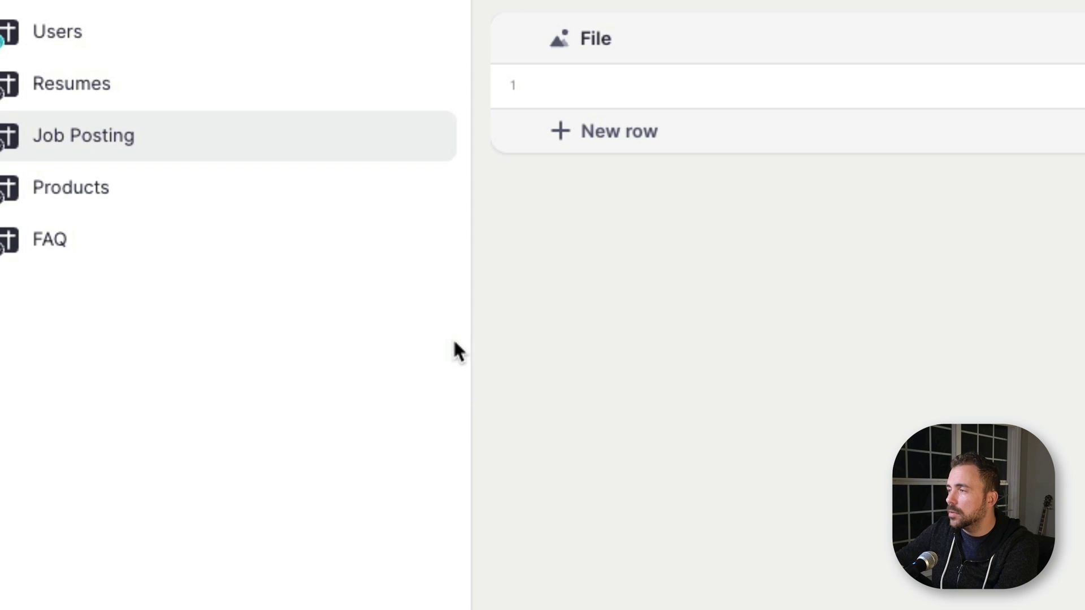
Step: Upload the job posting PDF from the computer into the first row's File cell and close the upload window
click(671, 89)
click(671, 89)
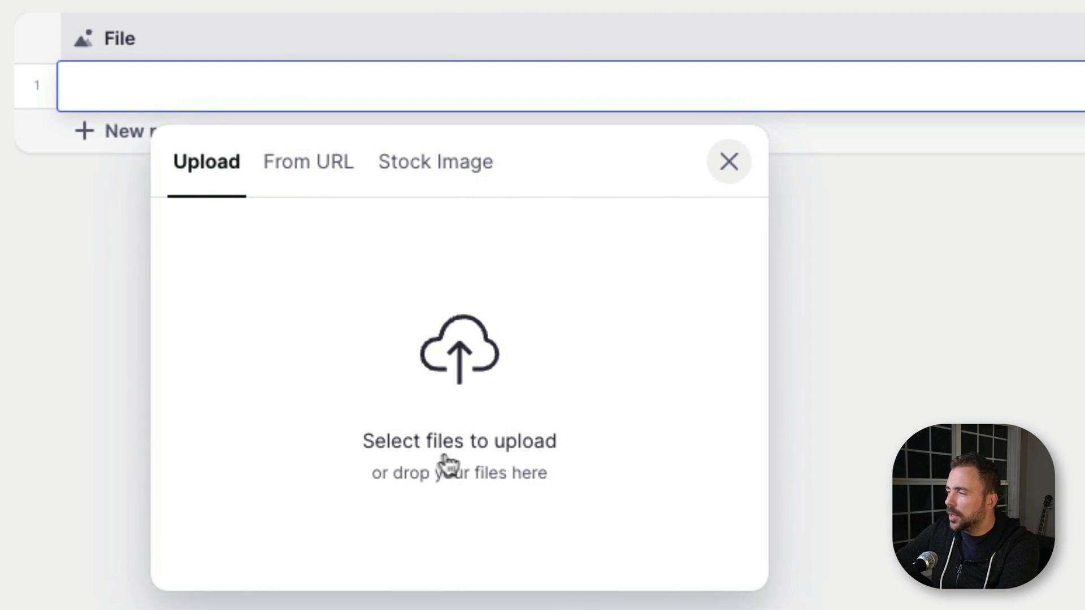
click(444, 384)
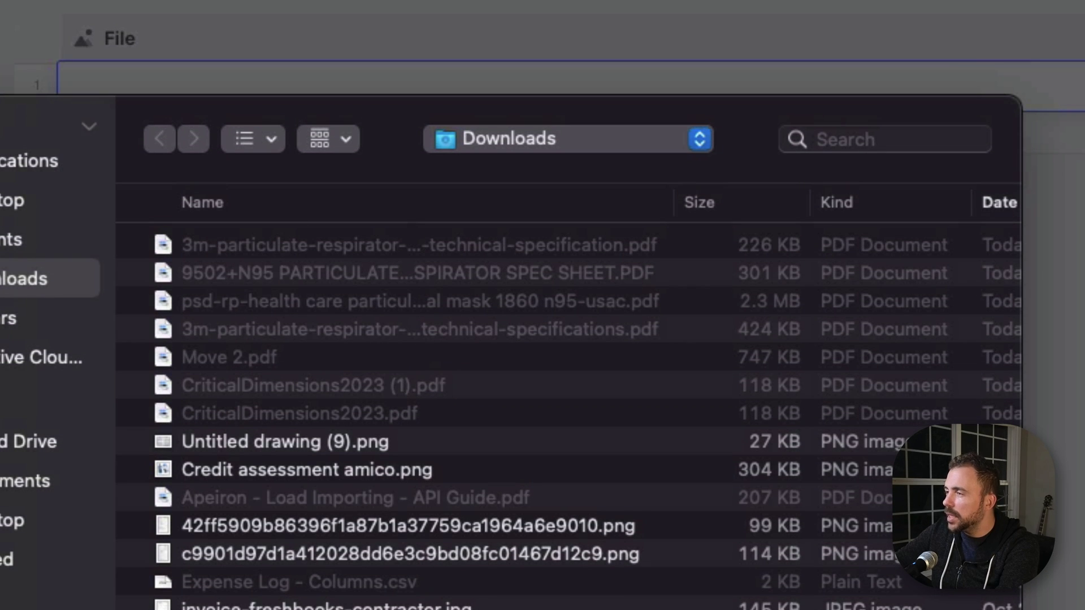
key(Escape)
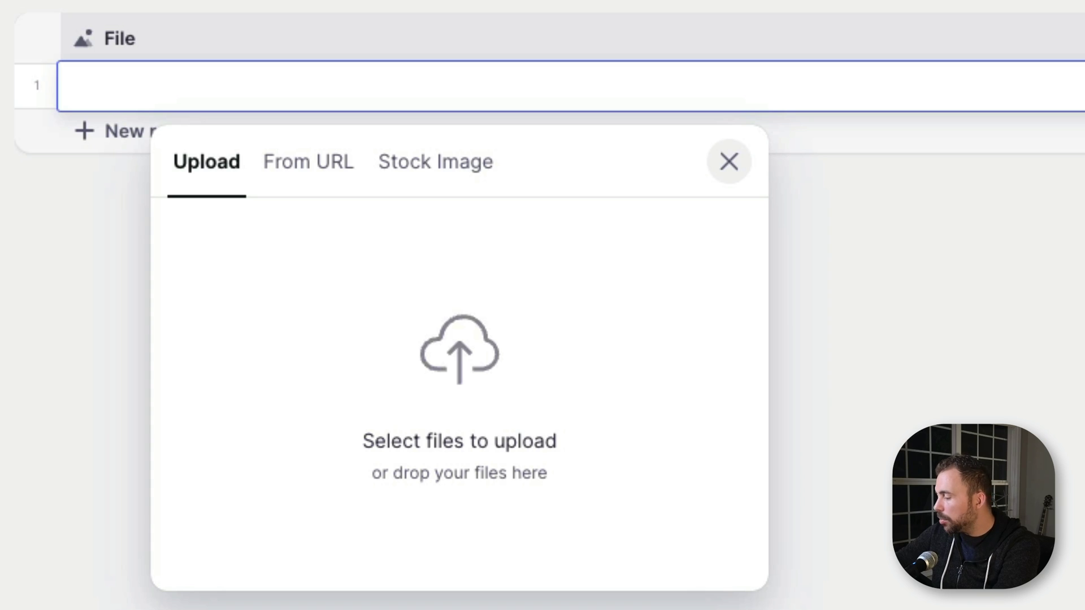
drag(3, 447, 449, 346)
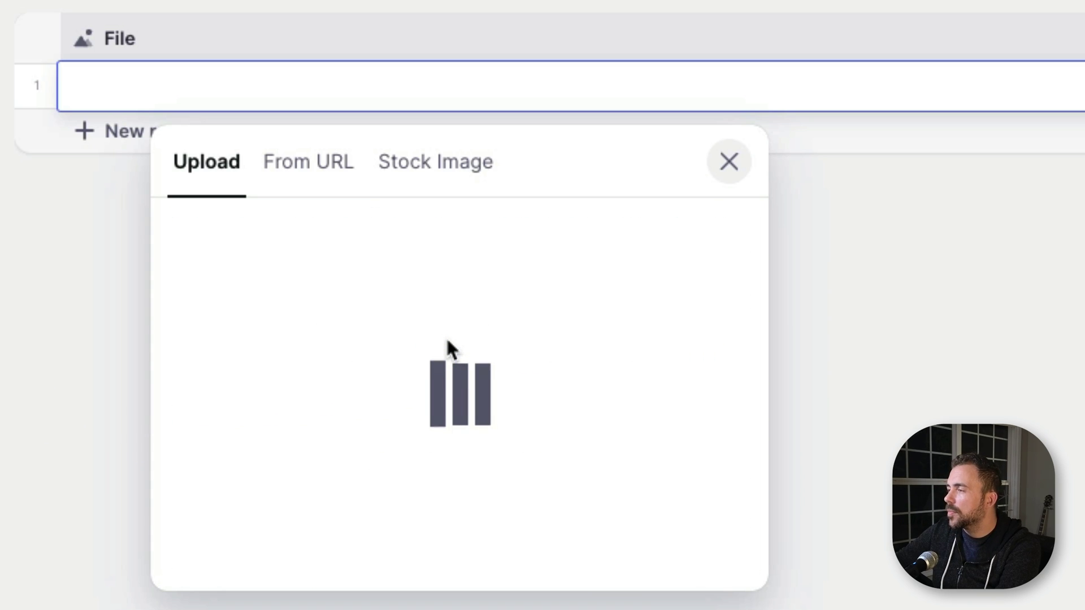
click(728, 164)
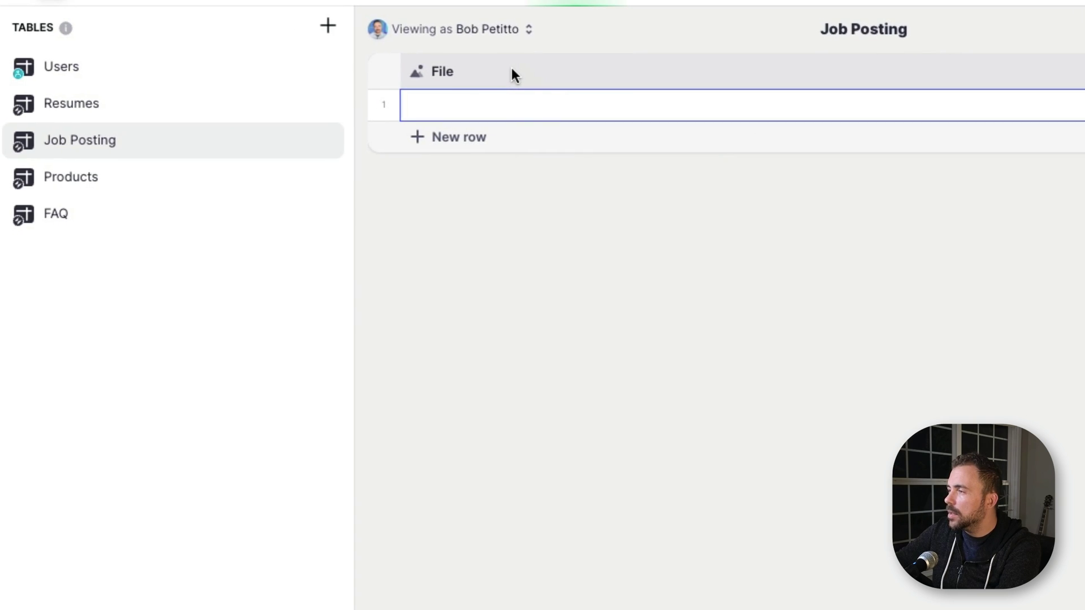
Step: Change the File column's type to Text and select the uploaded file's URL in the first row
click(514, 73)
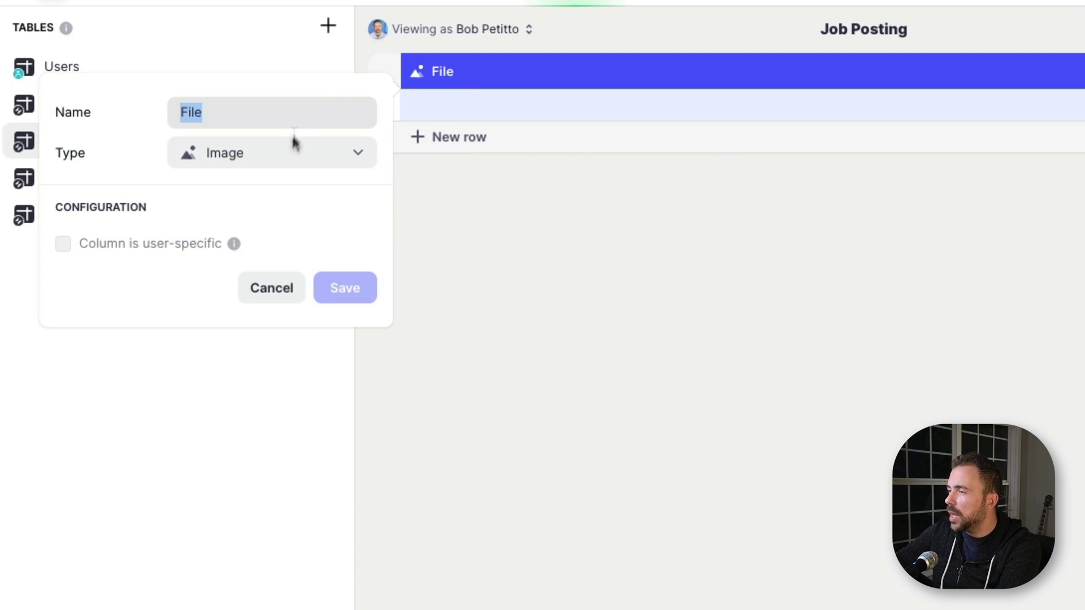
click(286, 152)
click(252, 226)
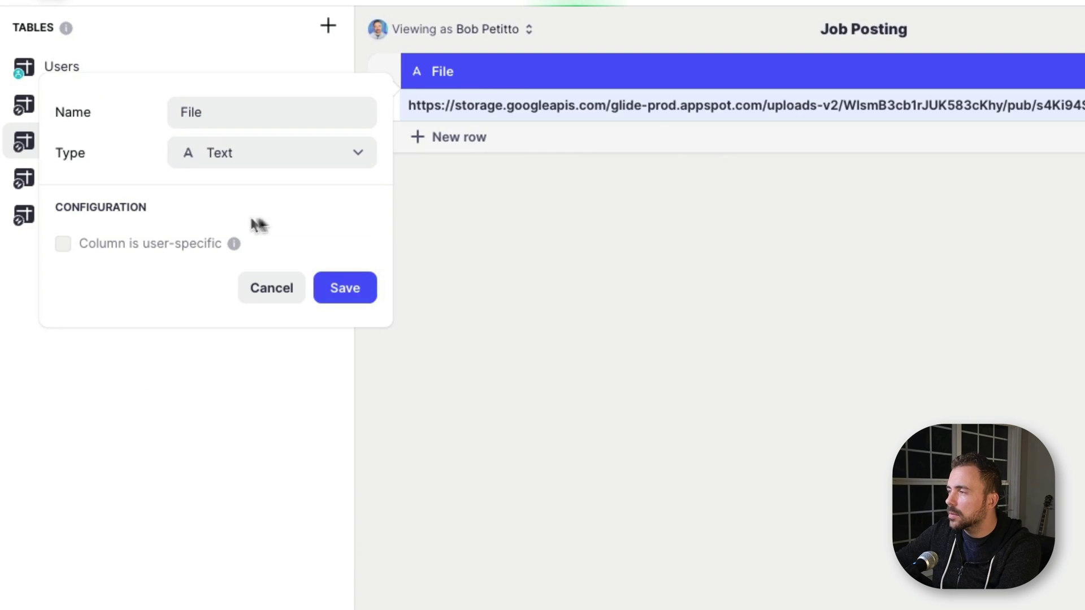
click(347, 287)
click(940, 106)
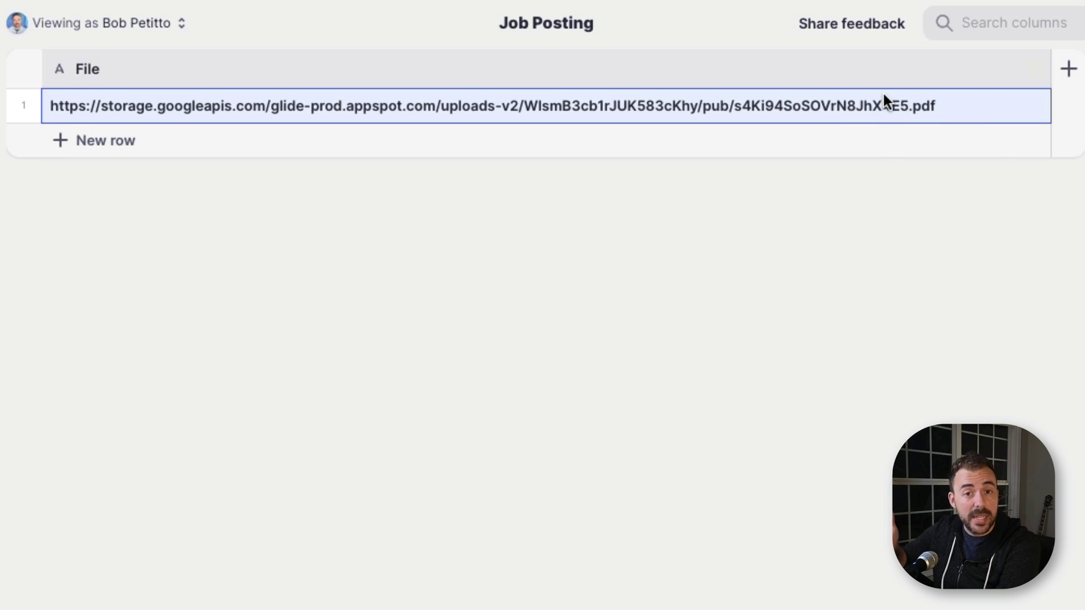
Step: Add a Document to Text AI column named extractText that uses the File column as its document
click(1068, 68)
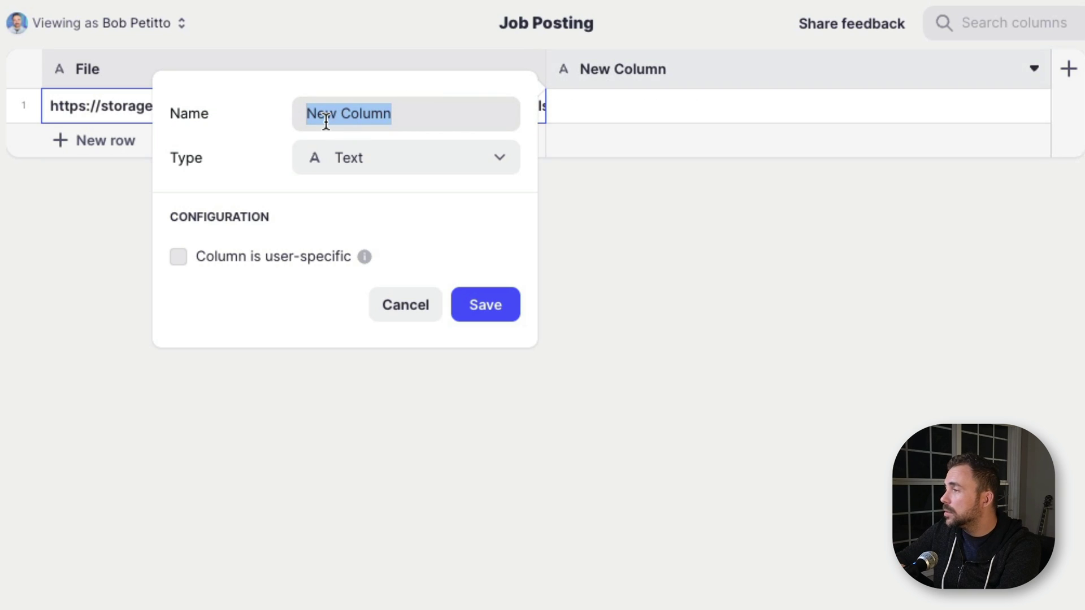
text(extrac)
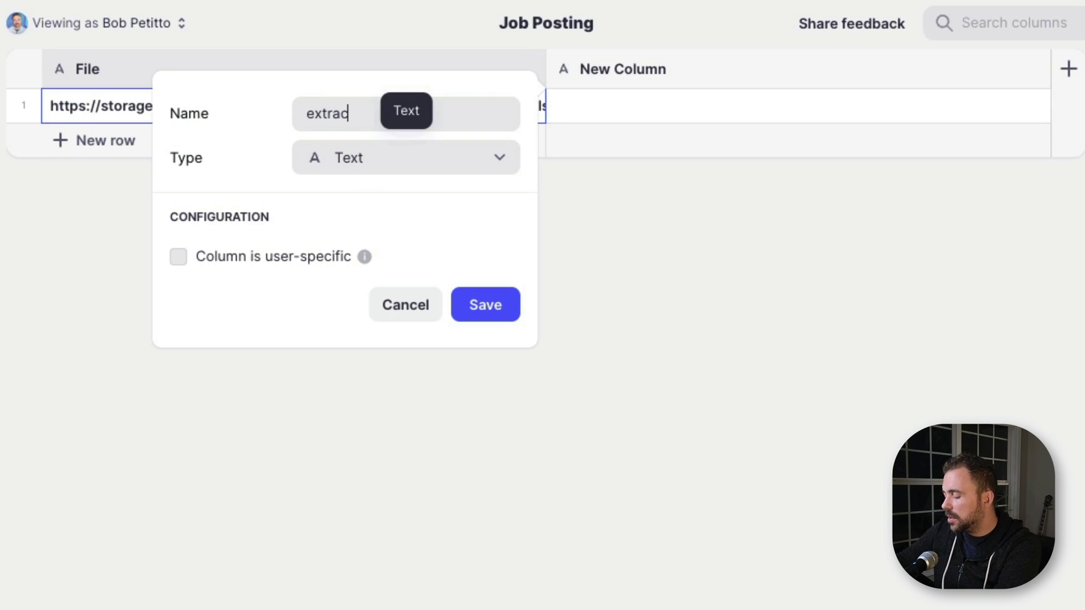
text(tText)
click(348, 165)
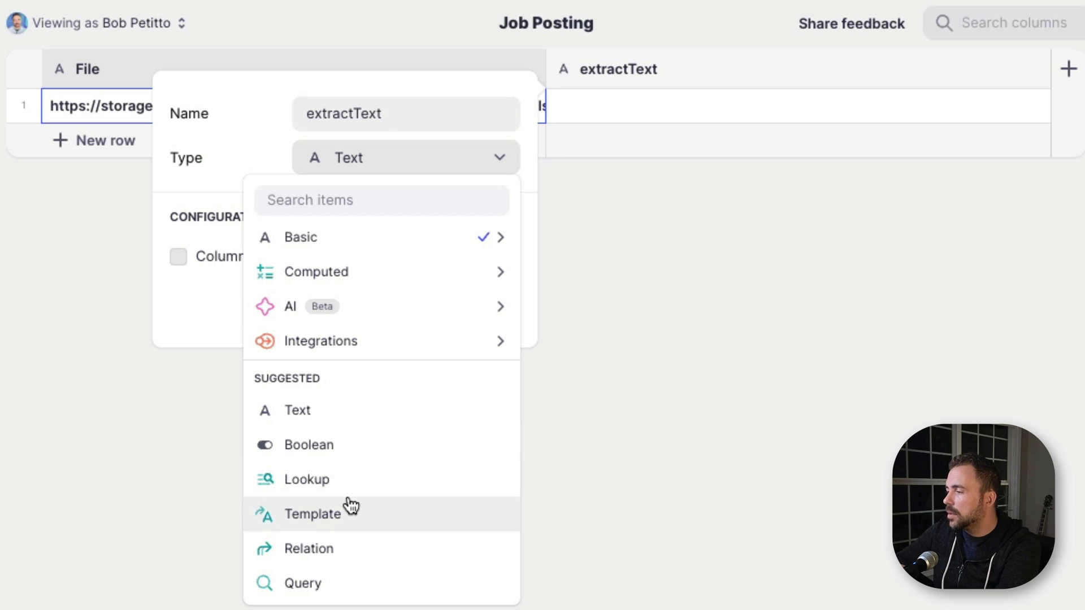
mouse_move(339, 306)
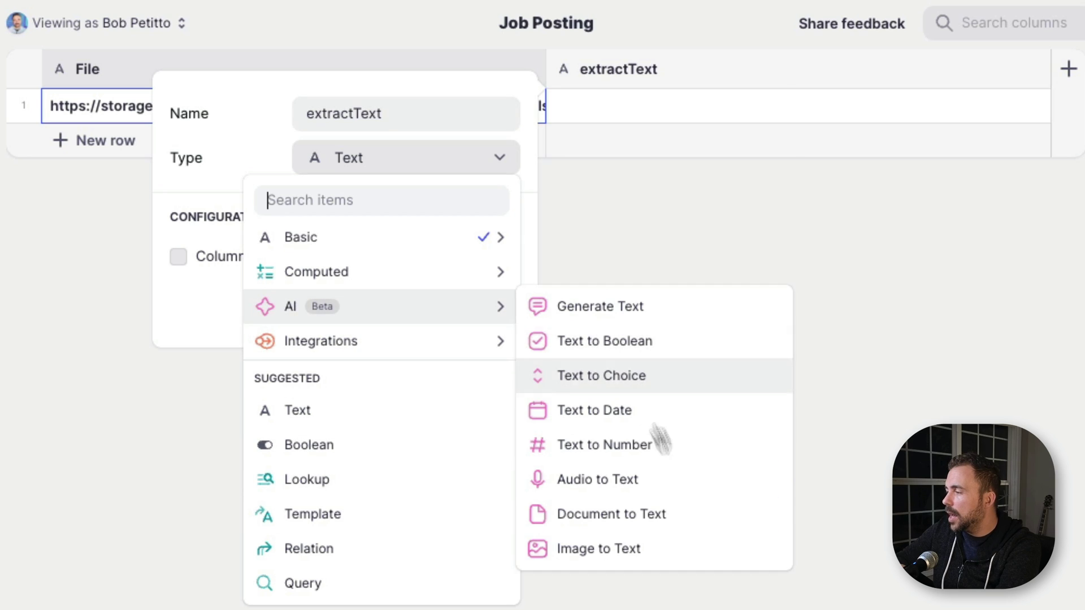
click(643, 514)
click(506, 300)
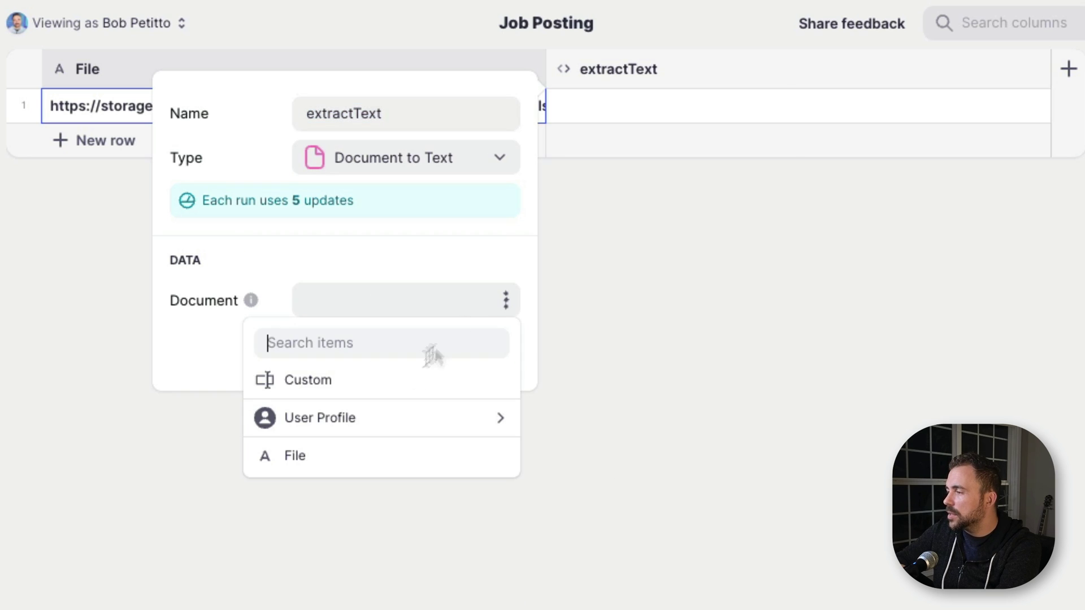
click(366, 459)
click(492, 348)
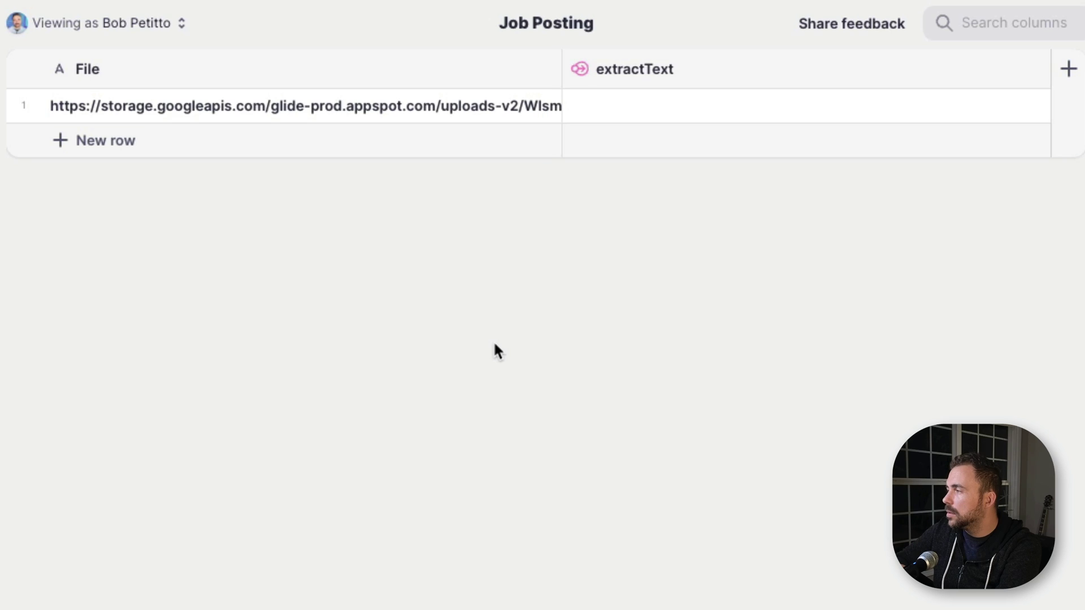
Step: Add a Generate Text AI column named asJSON and switch its input to Custom
click(1069, 68)
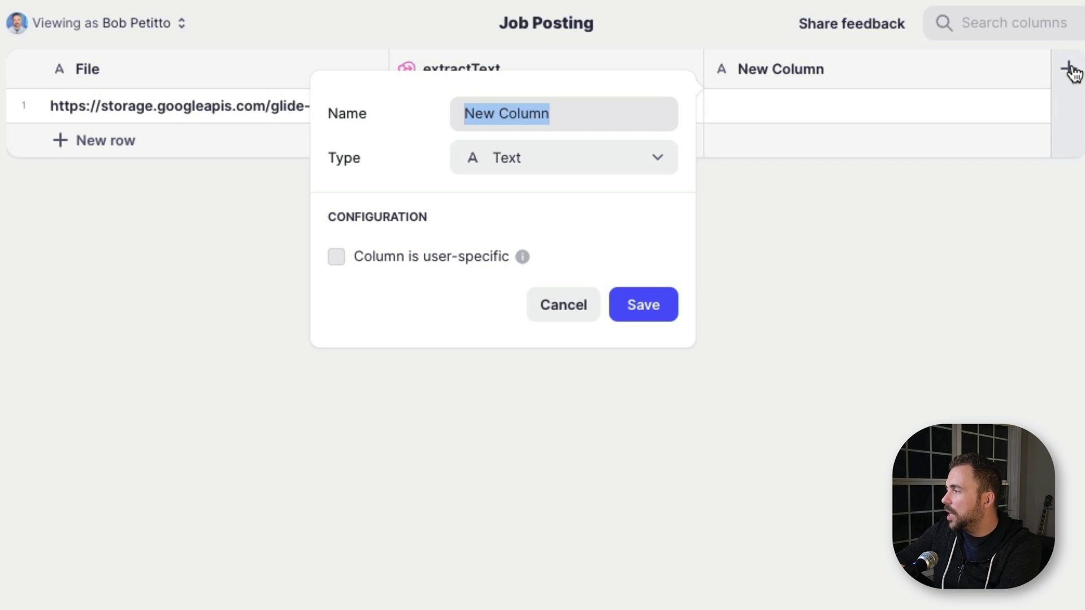
click(625, 156)
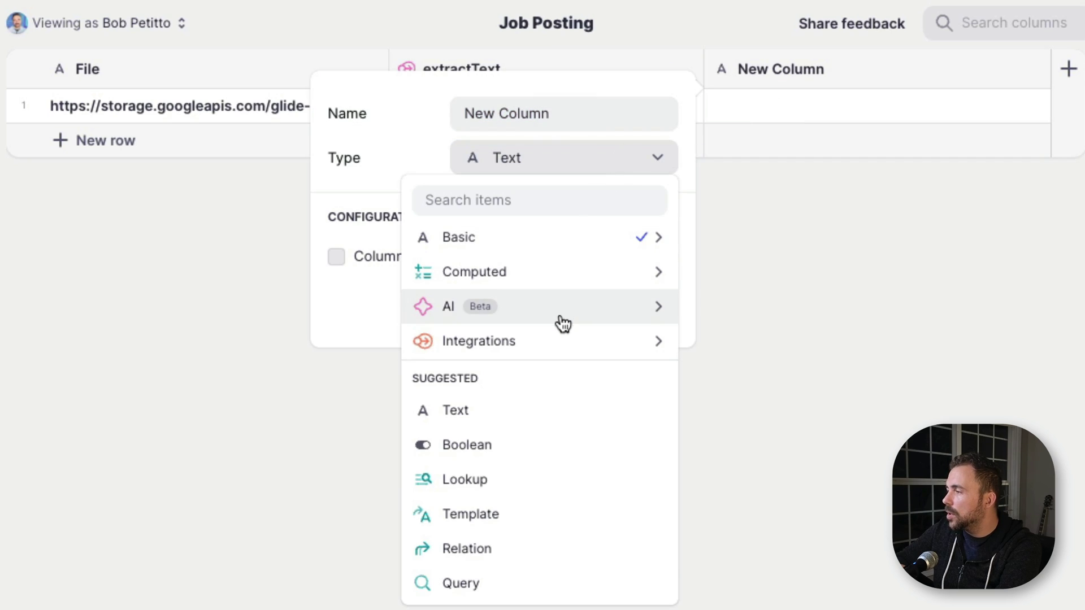
mouse_move(557, 322)
click(717, 317)
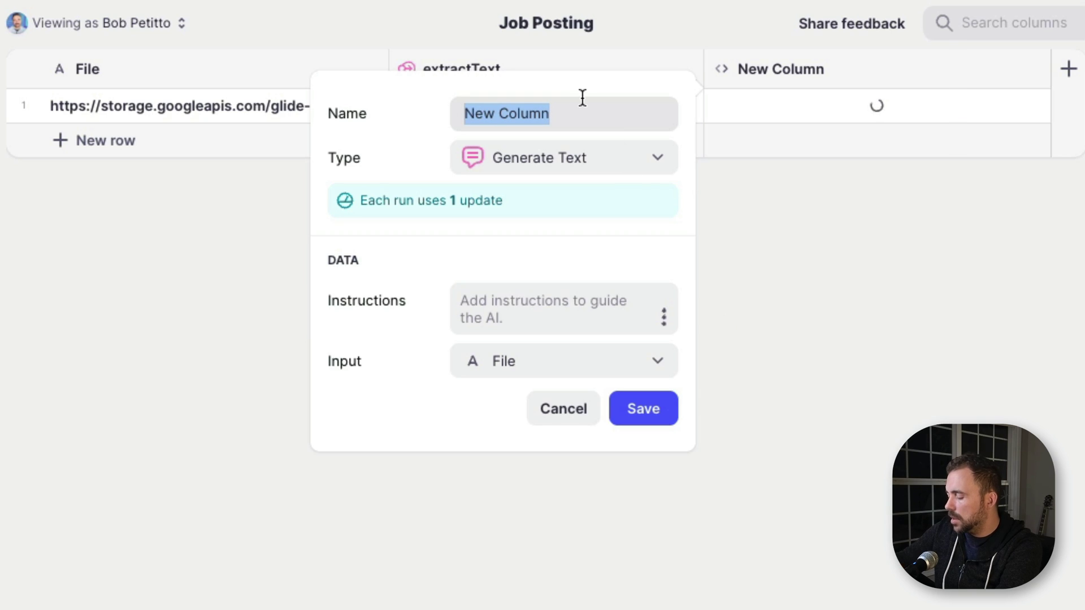
text(asJSON)
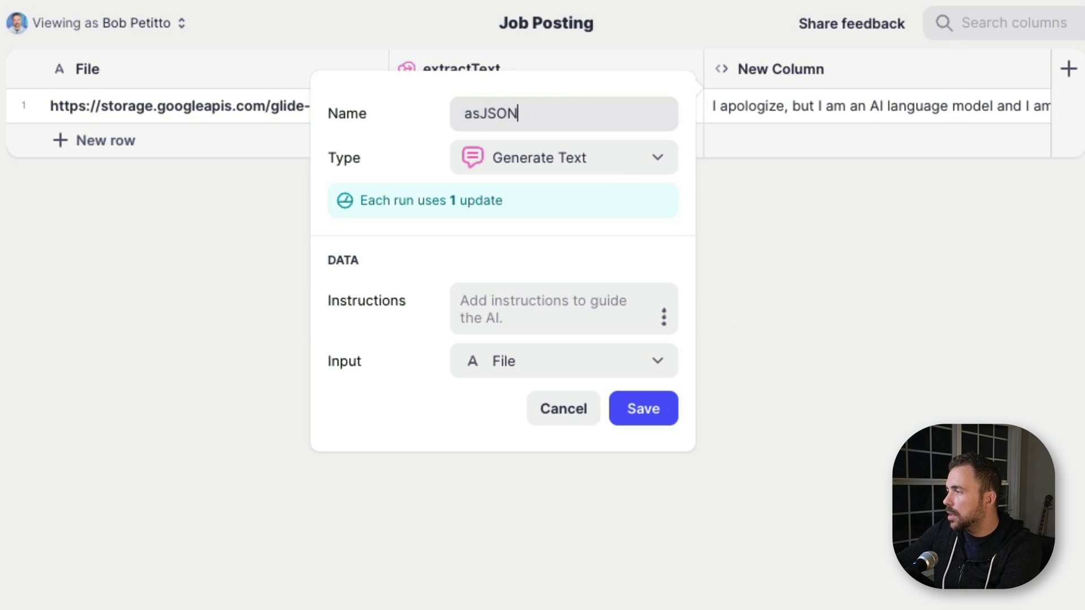
click(644, 364)
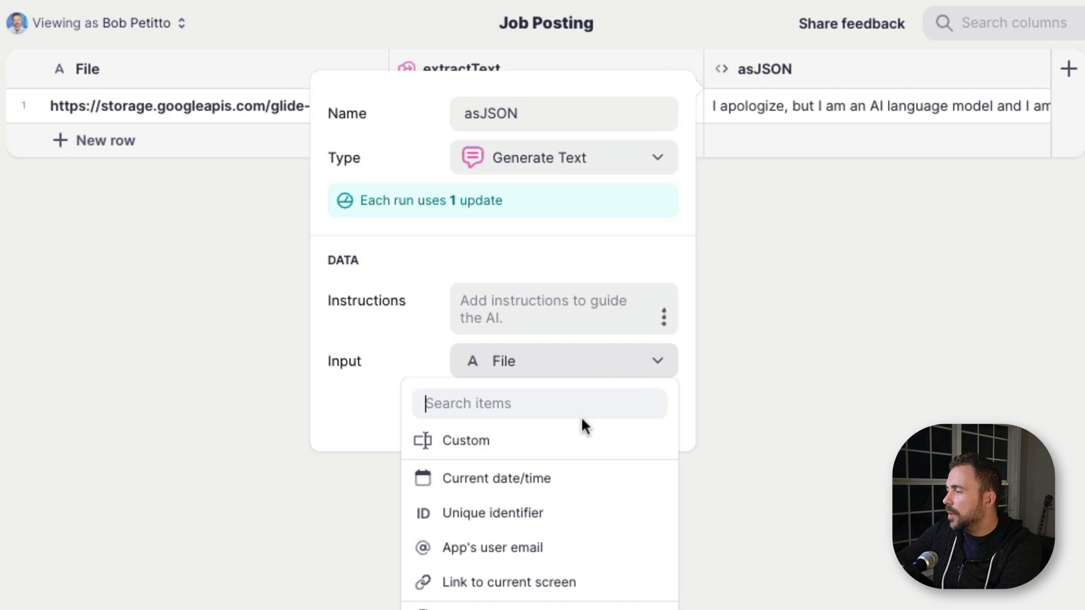
click(580, 435)
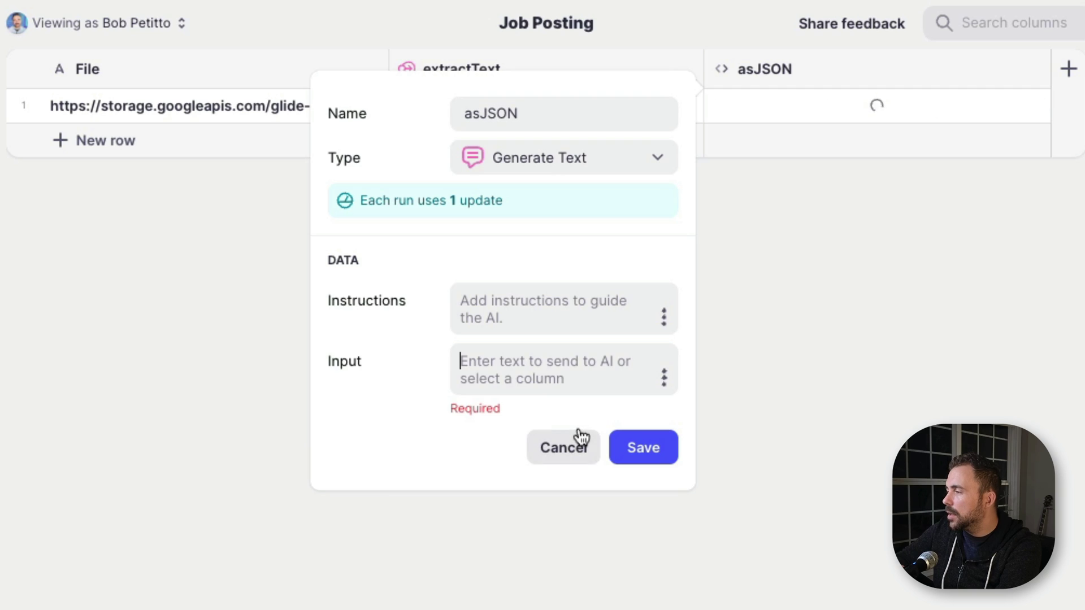
Step: Enter the asJSON instructions "Here is a job posting. Output as JSON in this format:" followed by "{position,briefsummary,requirements,qualifications}" on a new line
click(492, 307)
text(Here is a job posting. )
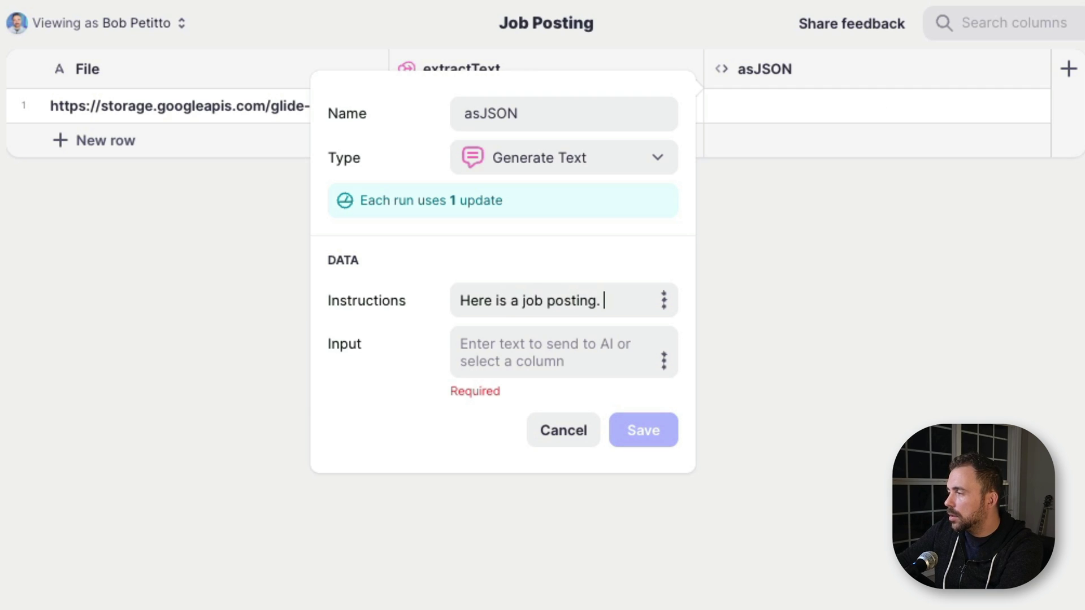
text(Output as JSON in this)
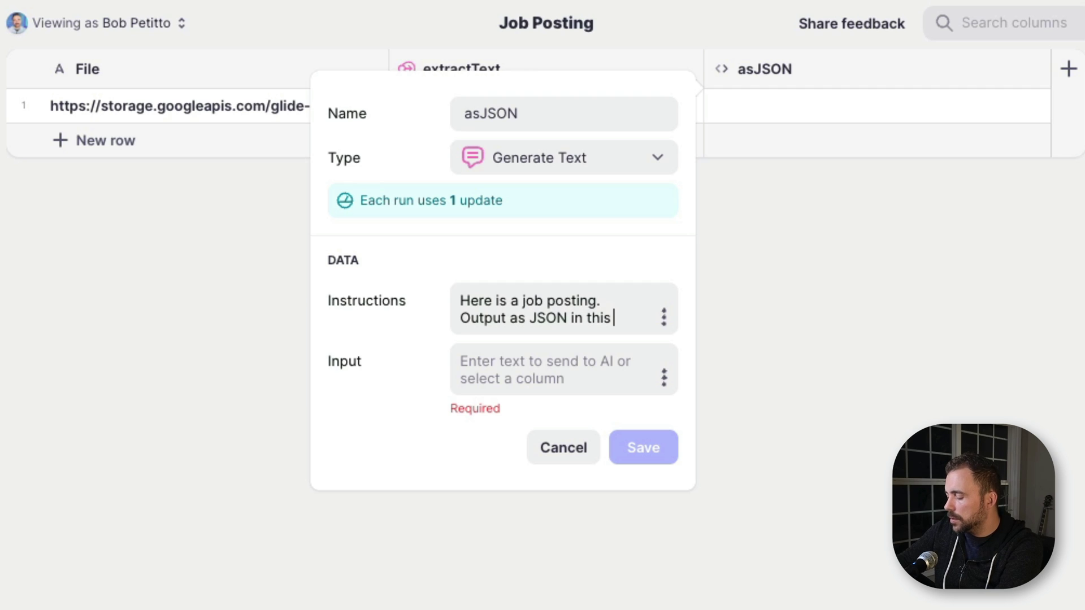
text( format:)
key(Return)
text({)
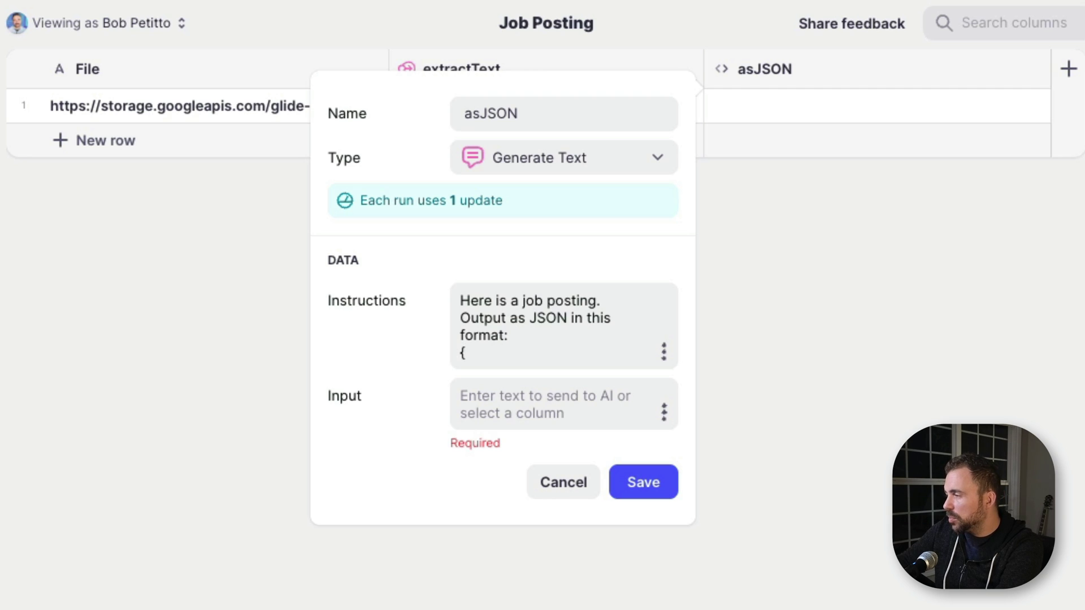
text(positi)
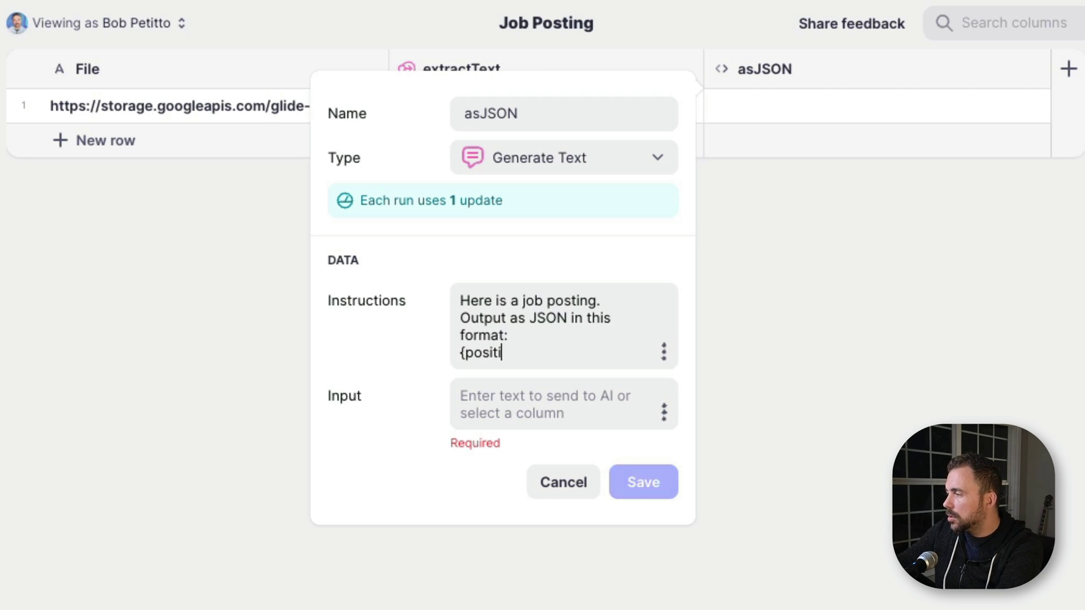
text(on,bried)
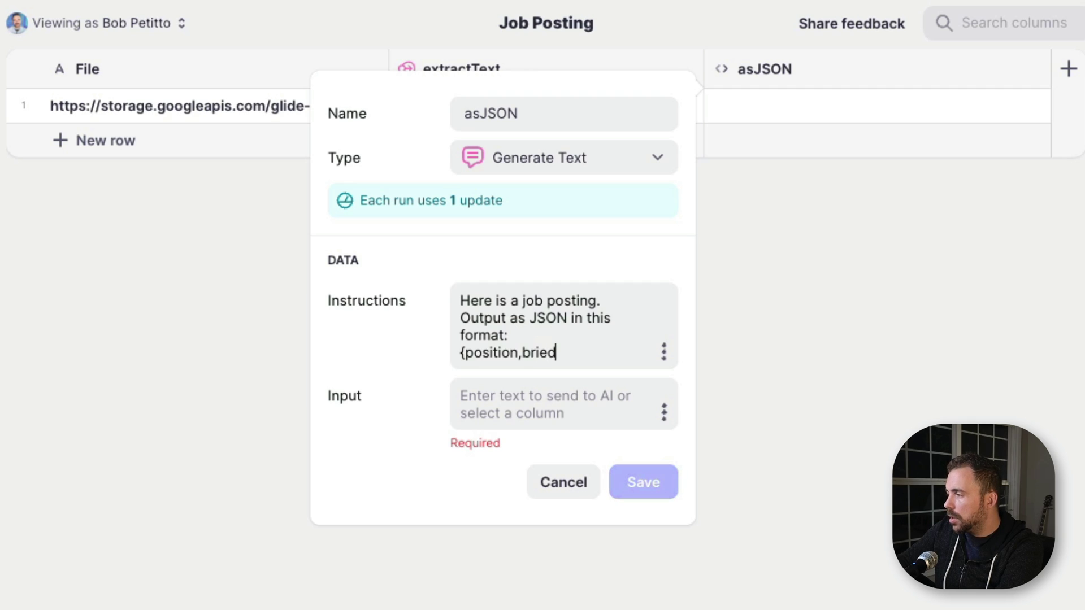
key(BackSpace)
text(fsummary,)
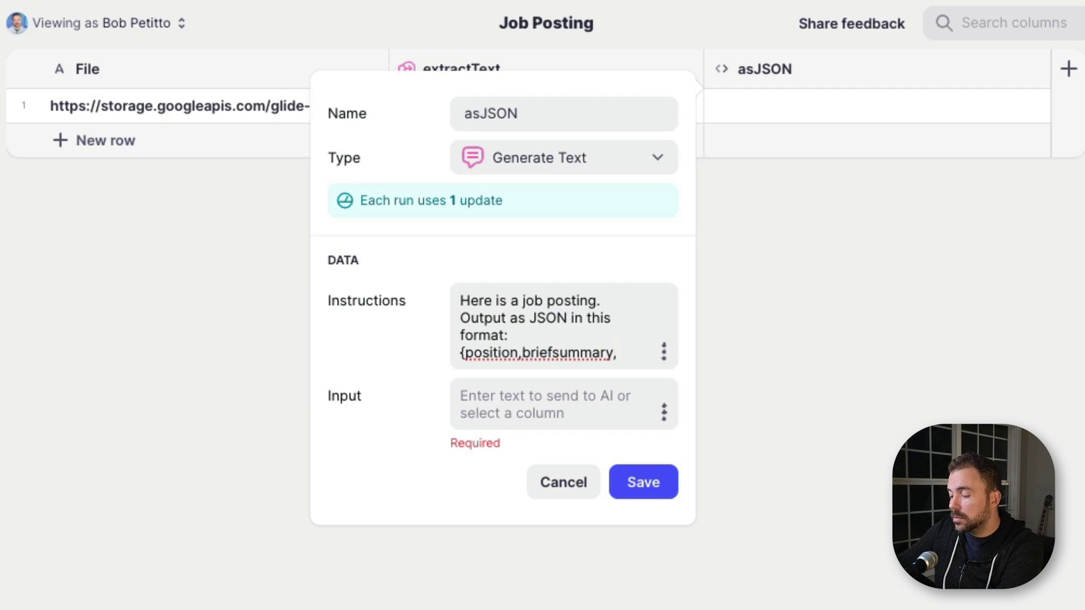
text(requirements,qu)
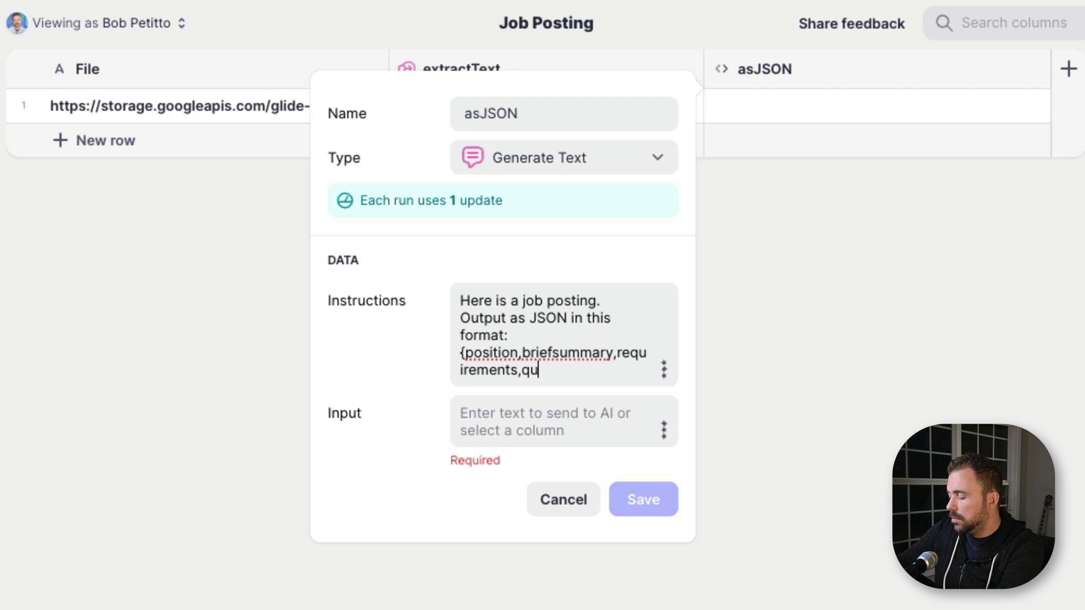
text(alifications)
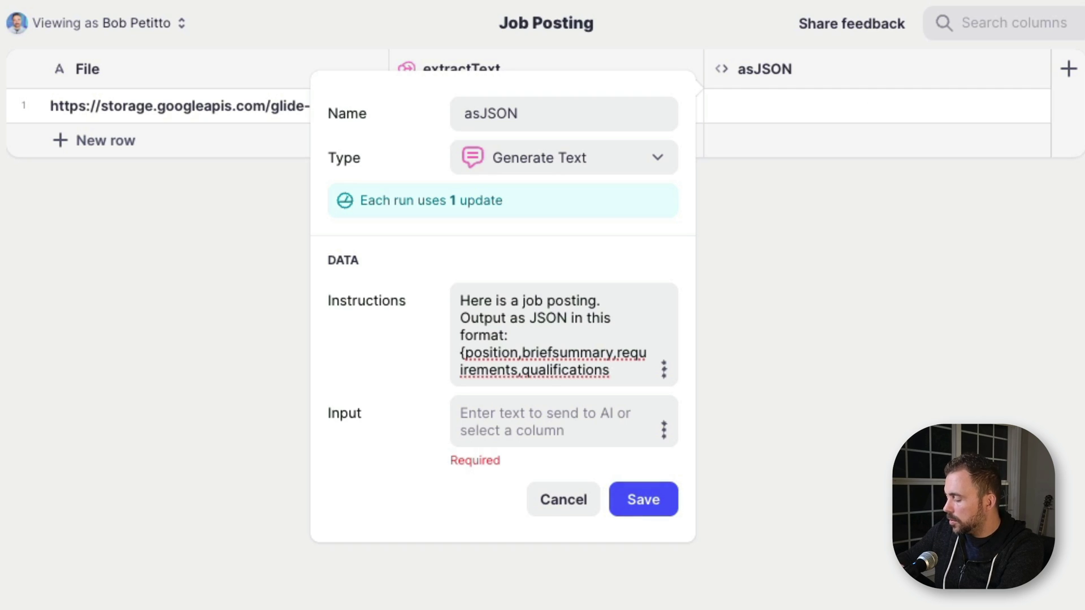
text(})
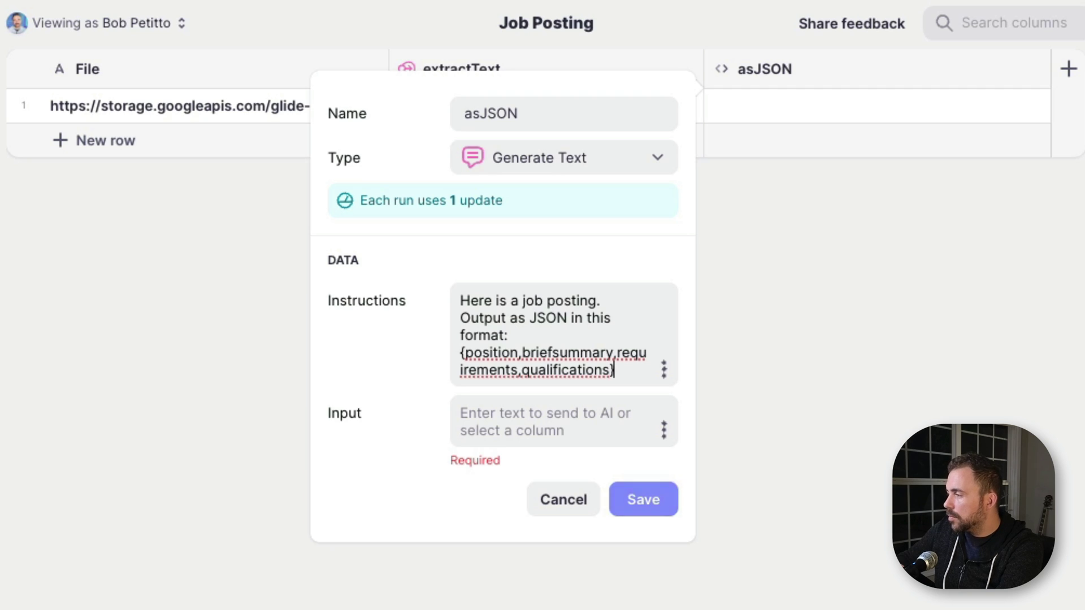
Step: Save the asJSON column with extractText as its input and view the first row's generated output
click(670, 436)
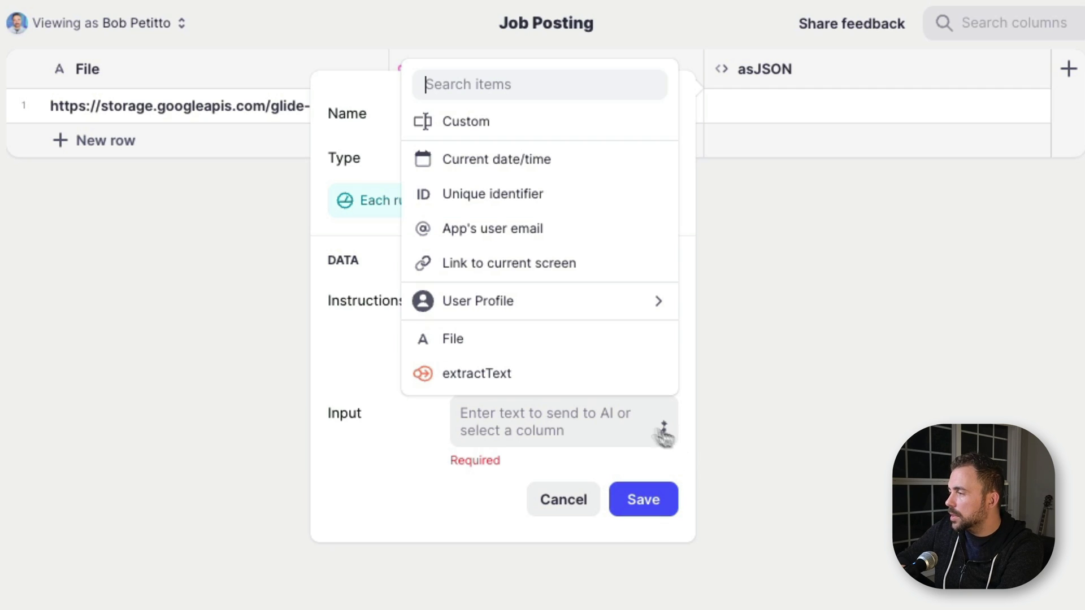
click(565, 372)
click(649, 463)
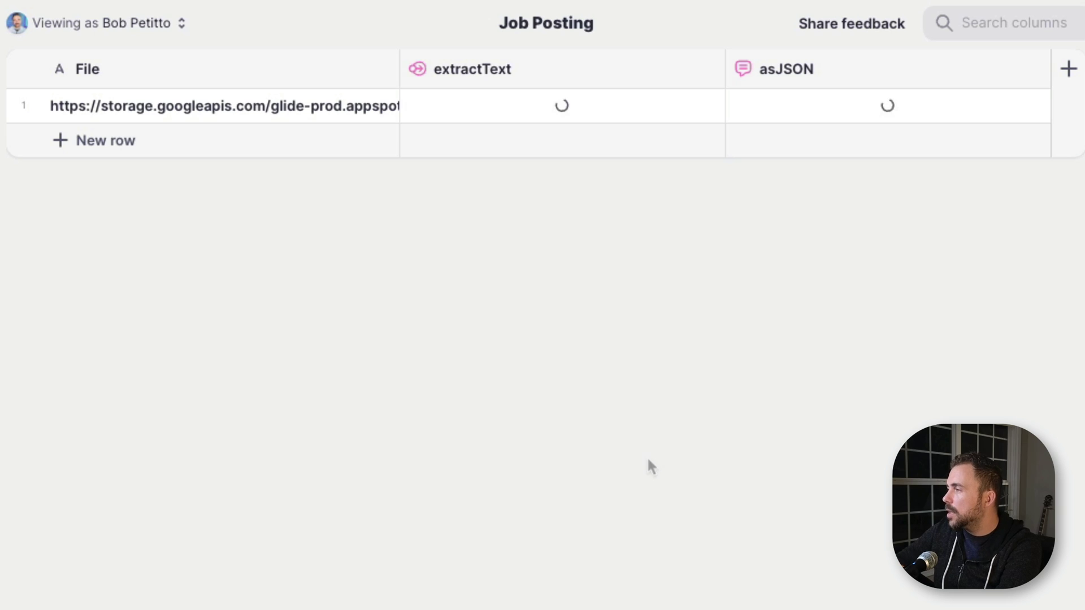
click(780, 107)
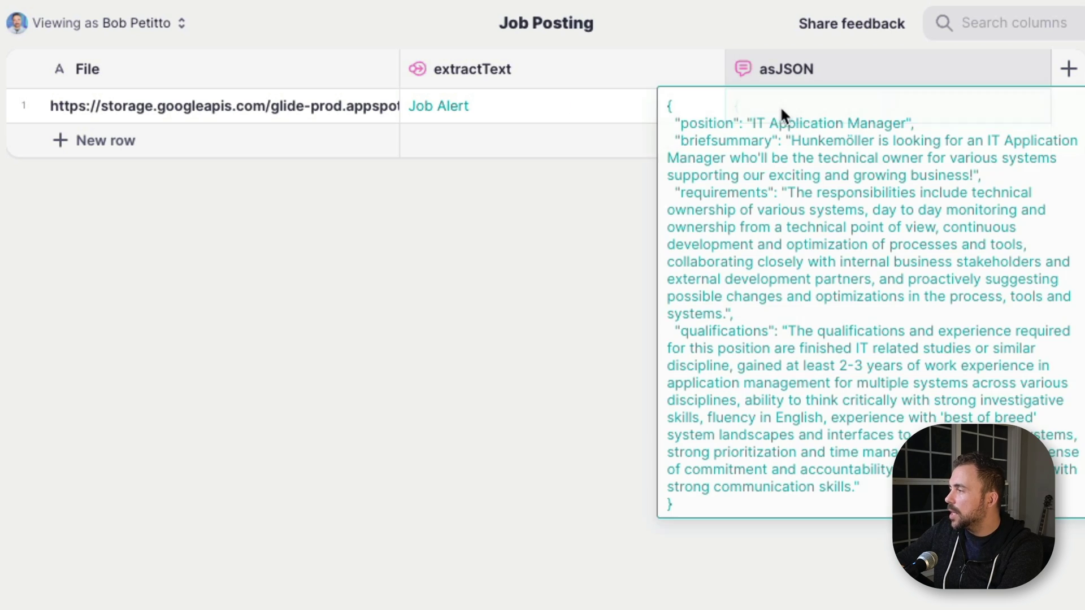
Step: Review the position, briefsummary, requirements and qualifications values in the first row's asJSON output
drag(754, 122, 899, 136)
click(857, 140)
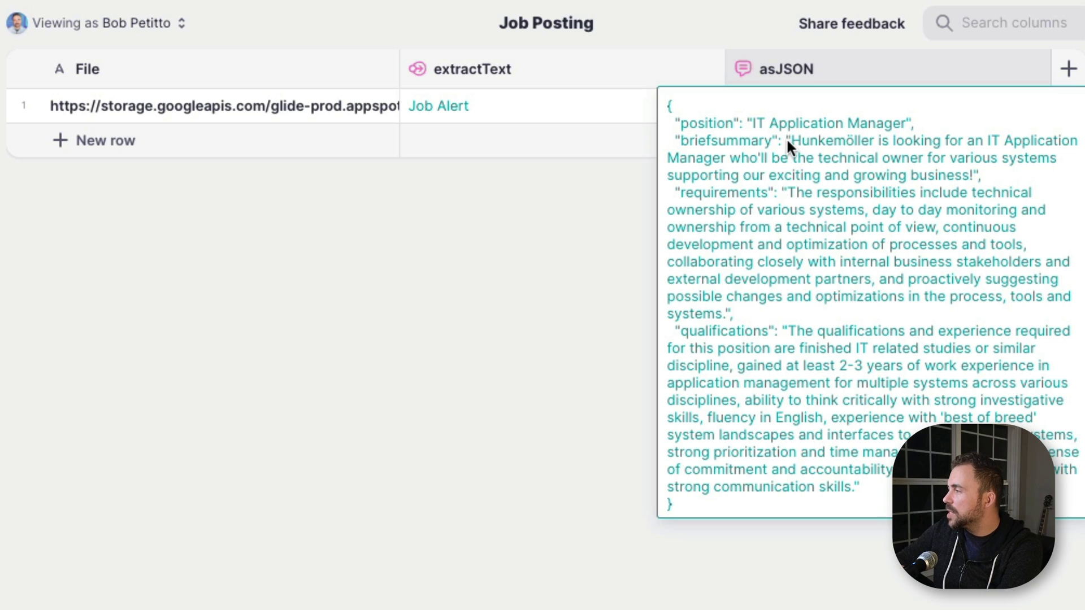
drag(788, 193, 876, 297)
click(791, 332)
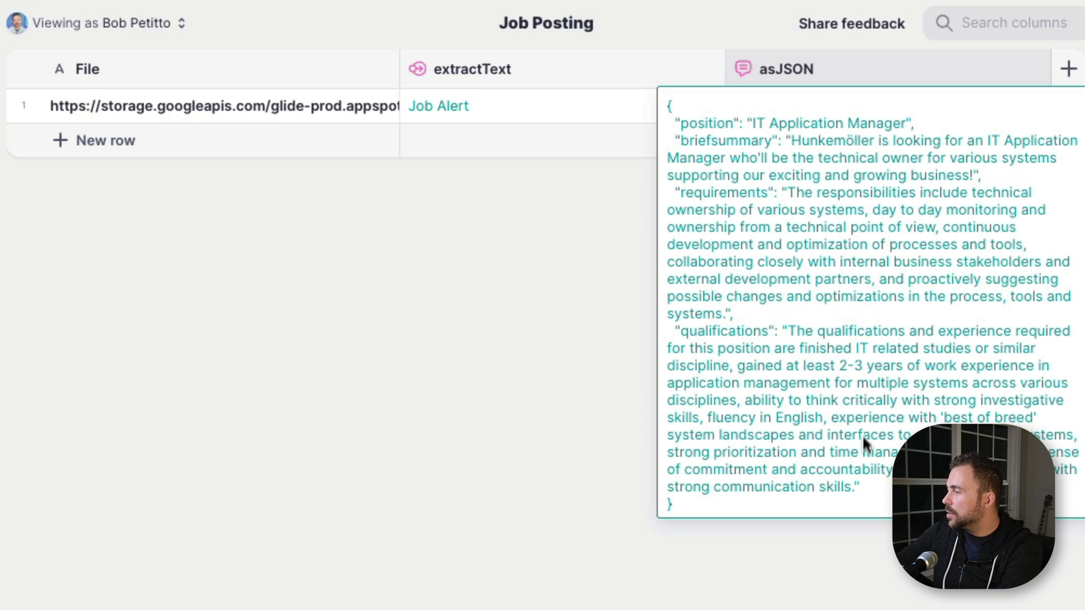
drag(855, 489, 792, 335)
click(792, 330)
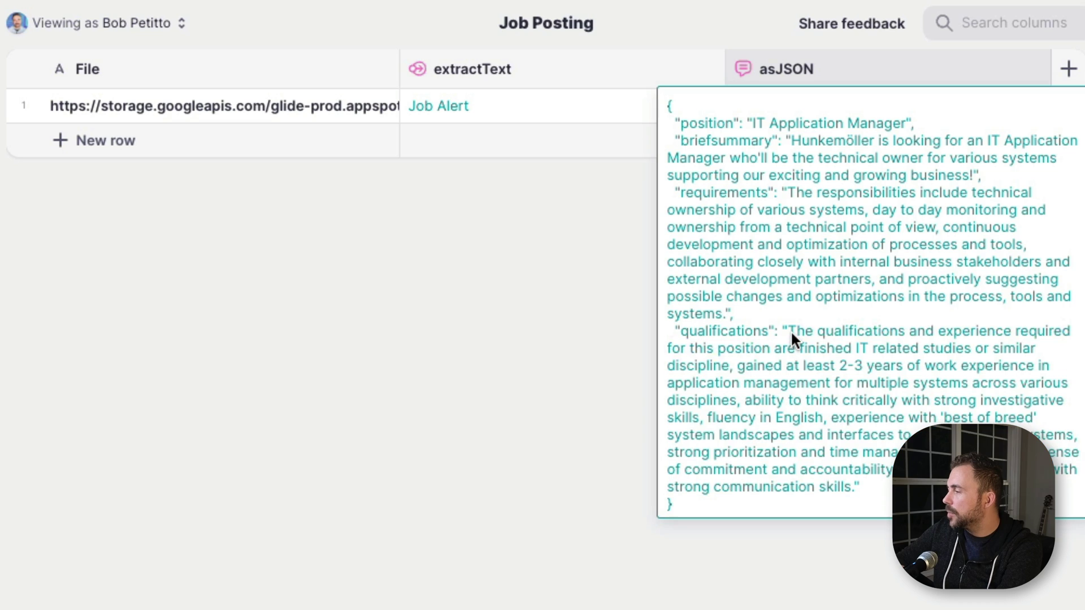
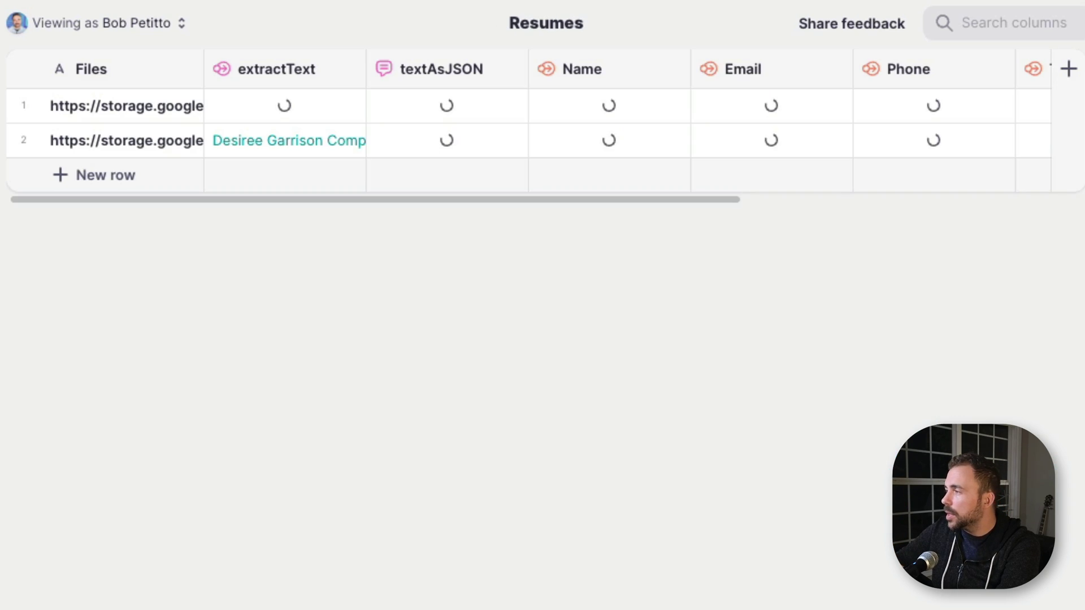
Step: Add a Single Value column named positionJSON to the Resumes table
scroll(865, 148, right, 5)
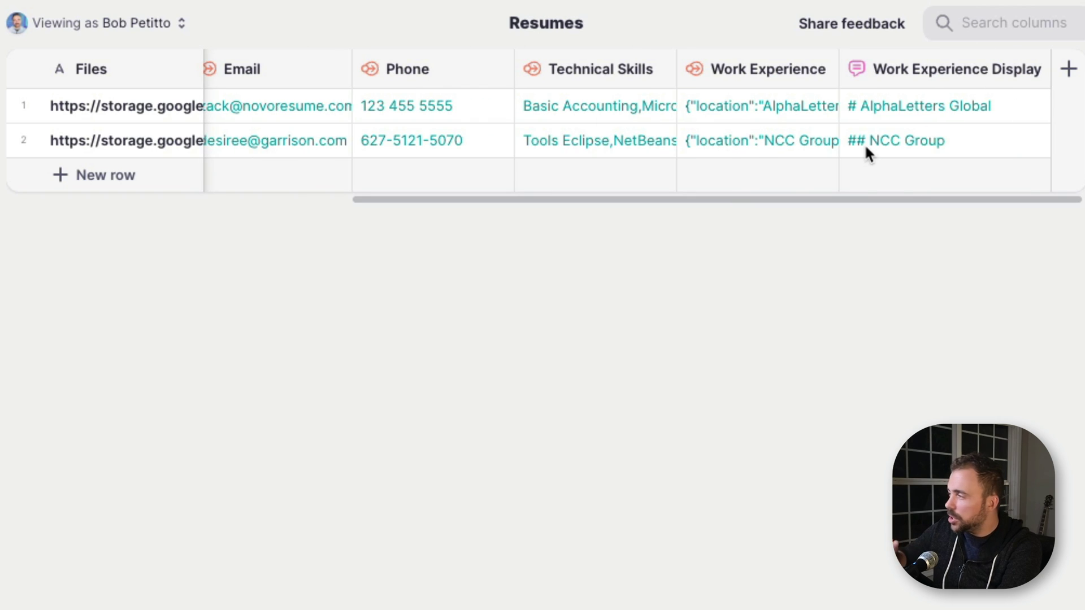
click(1074, 78)
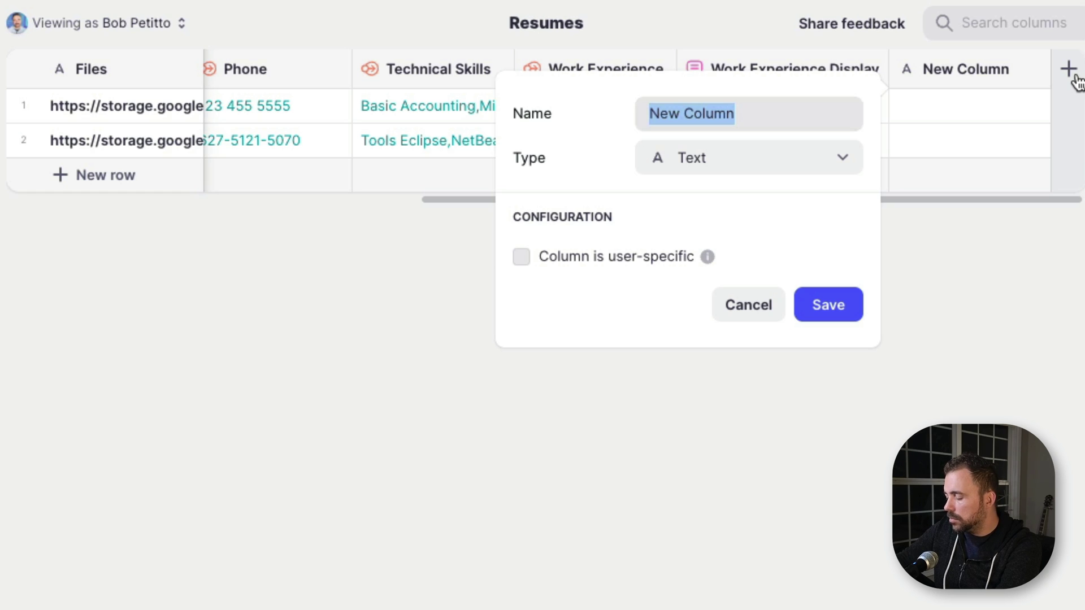
text(position)
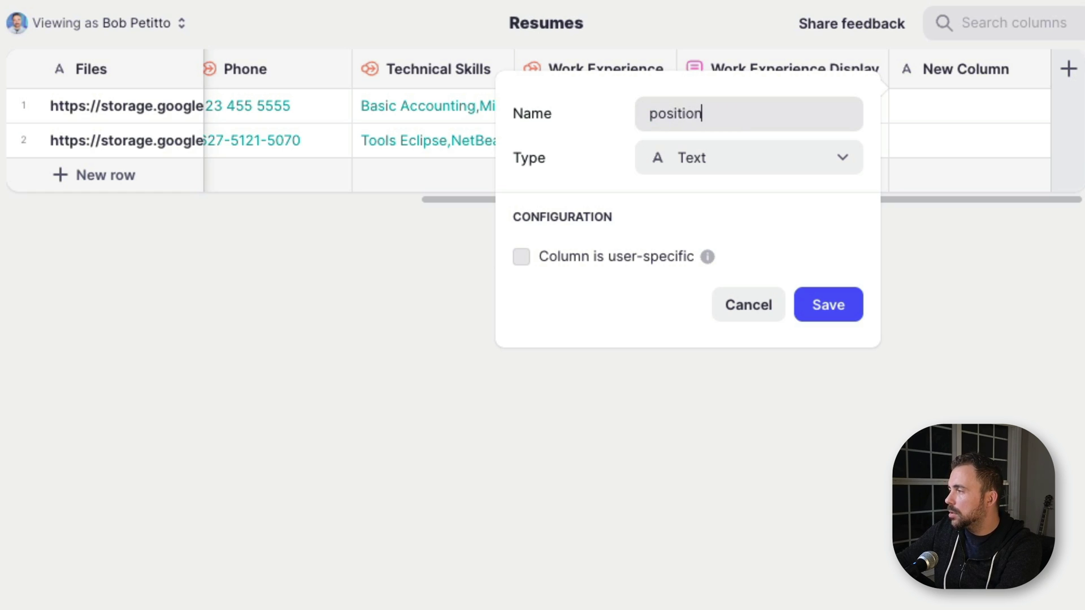
text(JSON)
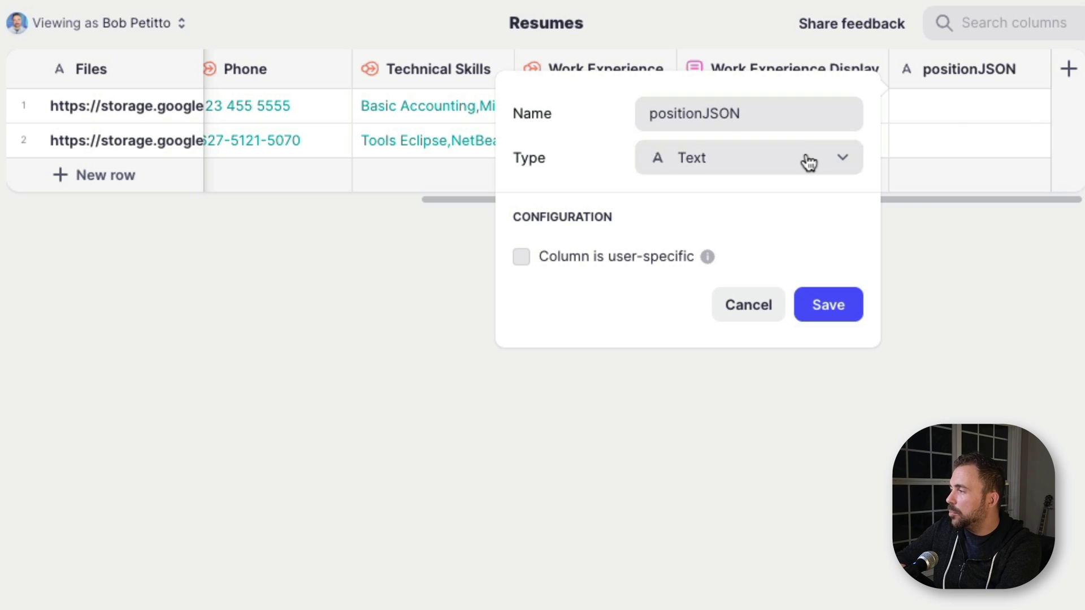
click(807, 161)
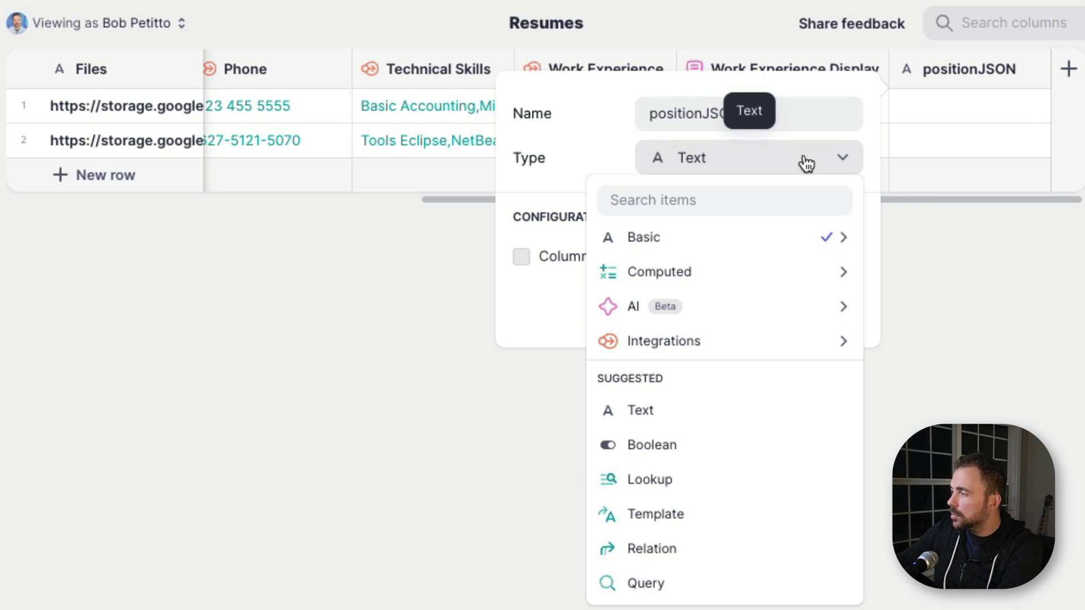
text(singl)
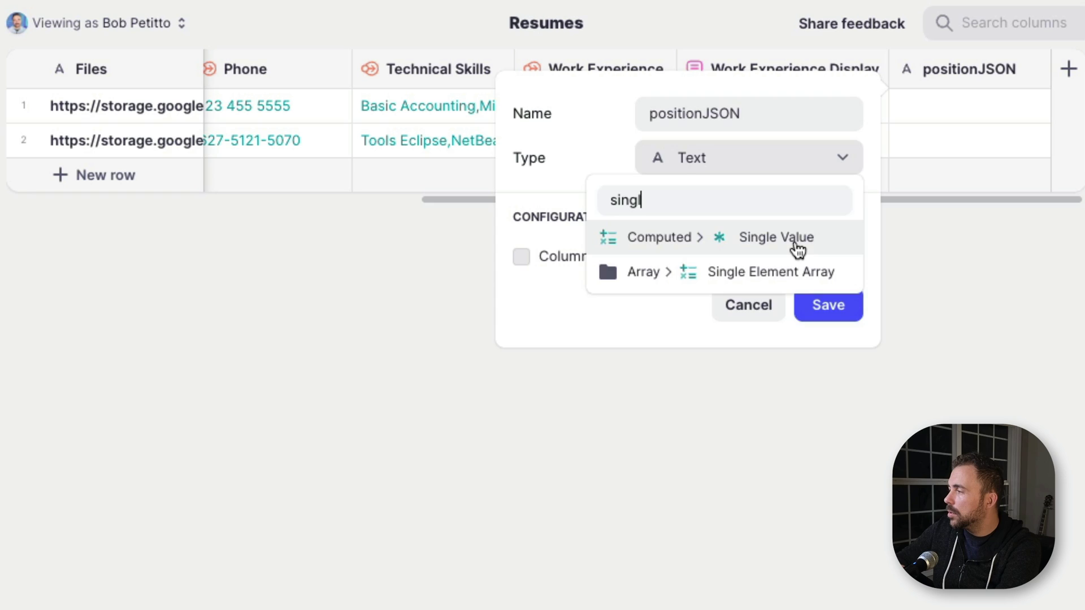
click(797, 249)
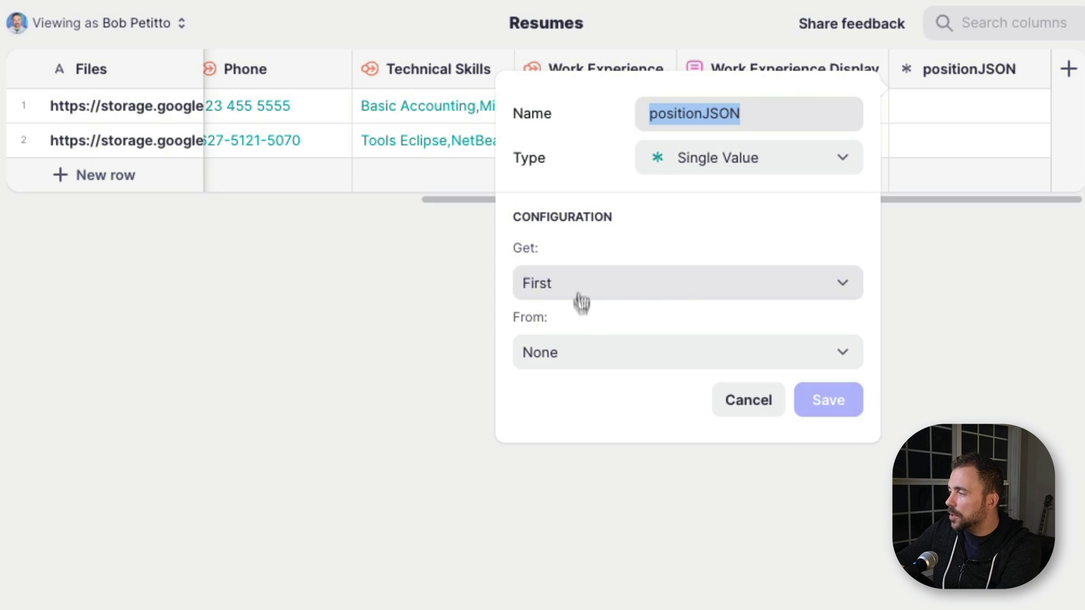
Step: Have positionJSON get the first asJSON value from Job Posting, save the column and view the first row's value
click(577, 362)
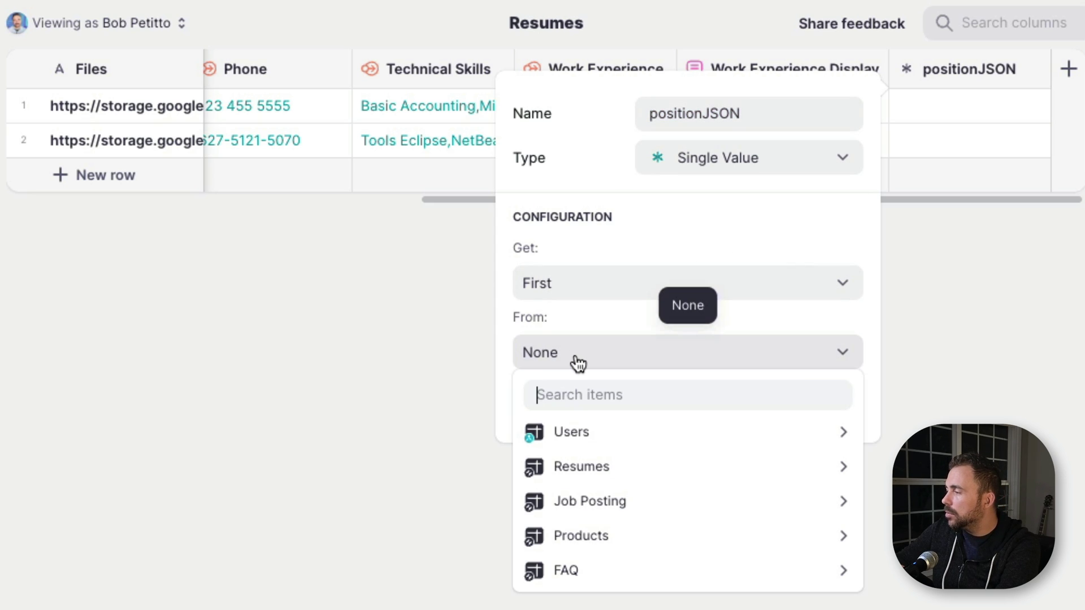
mouse_move(579, 507)
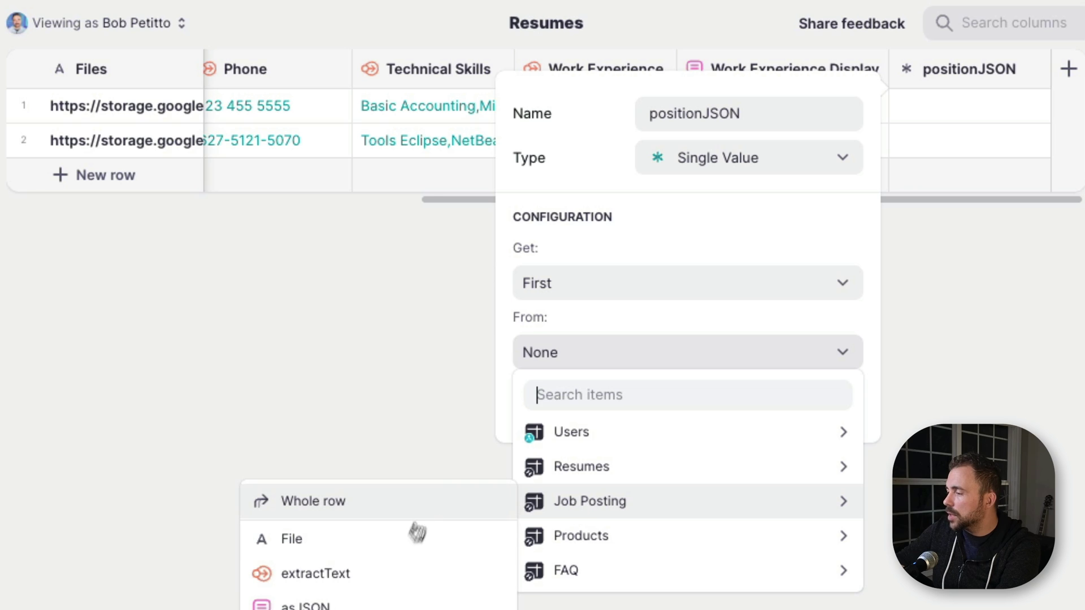
click(327, 605)
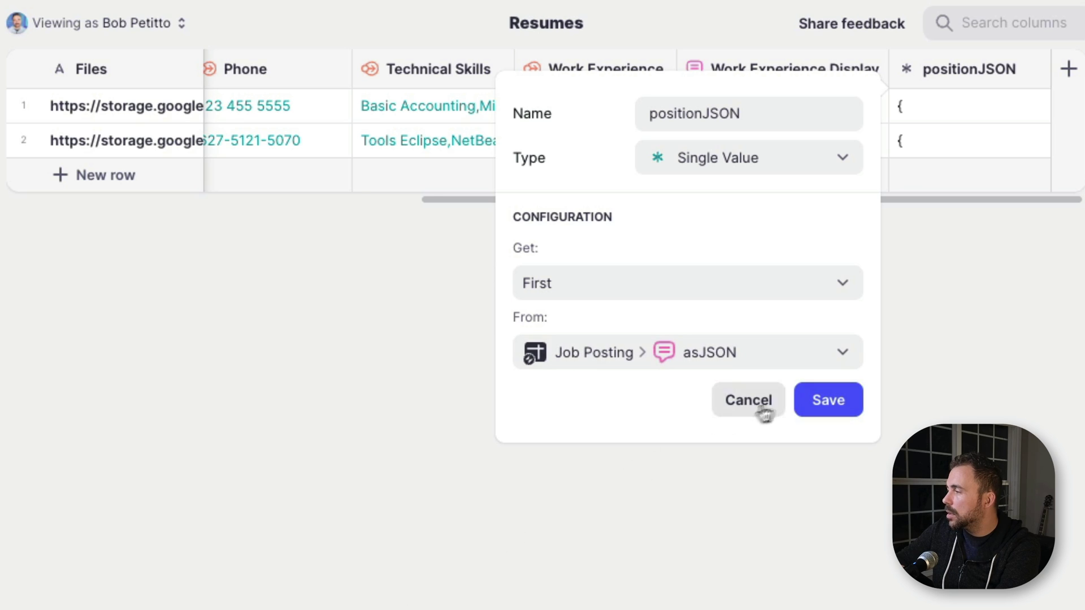
click(806, 399)
click(959, 101)
click(959, 100)
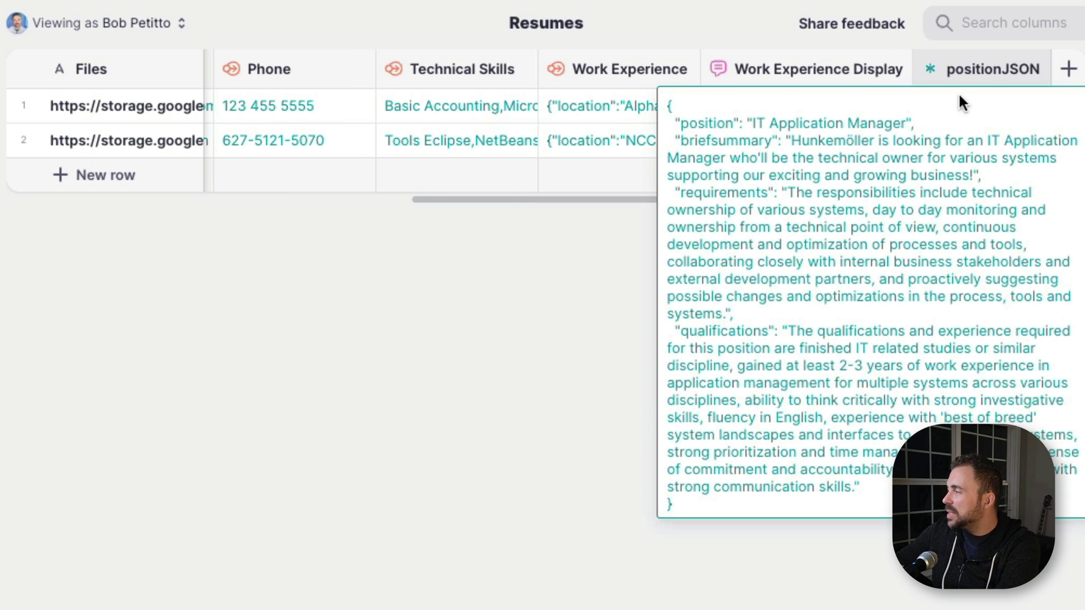
Step: View the first resume's textAsJSON output
click(389, 117)
scroll(388, 118, left, 10)
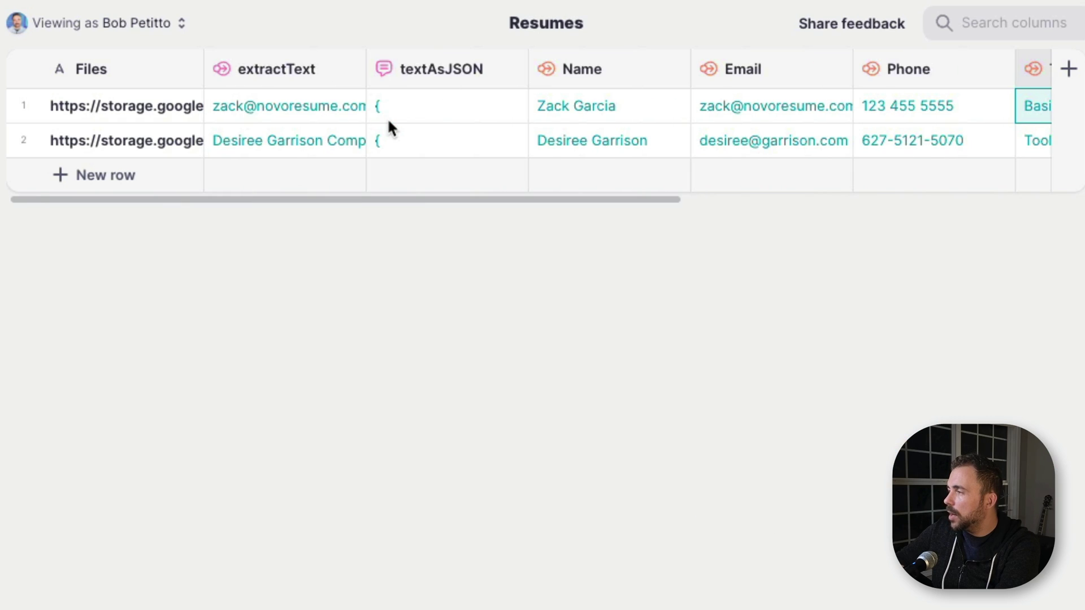
click(393, 106)
click(394, 105)
click(823, 113)
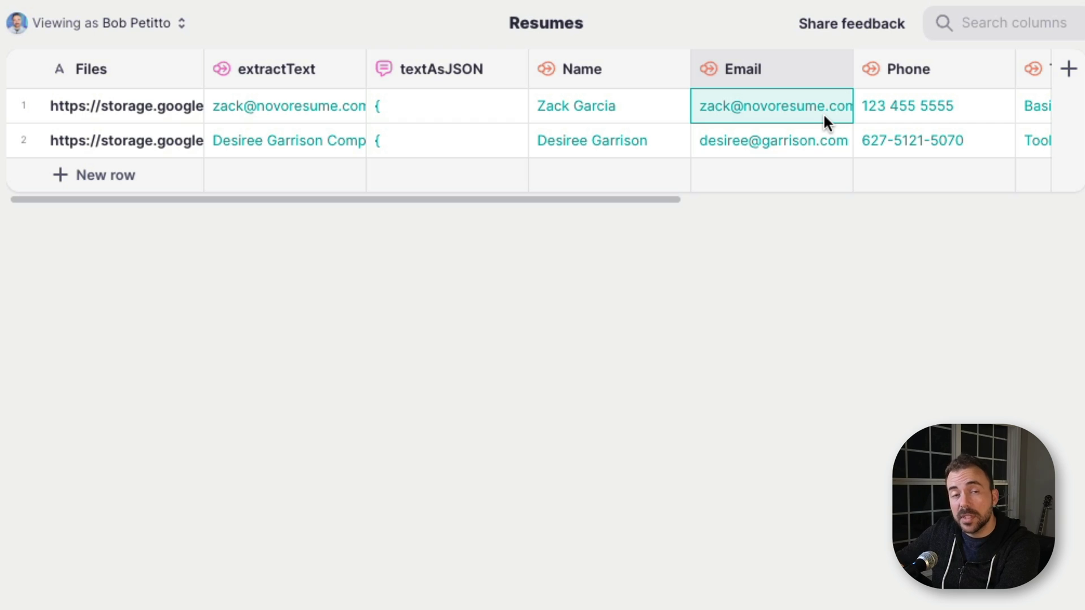
Step: Add a Template column named comparisonPrompt after positionJSON
scroll(825, 116, right, 10)
click(1068, 71)
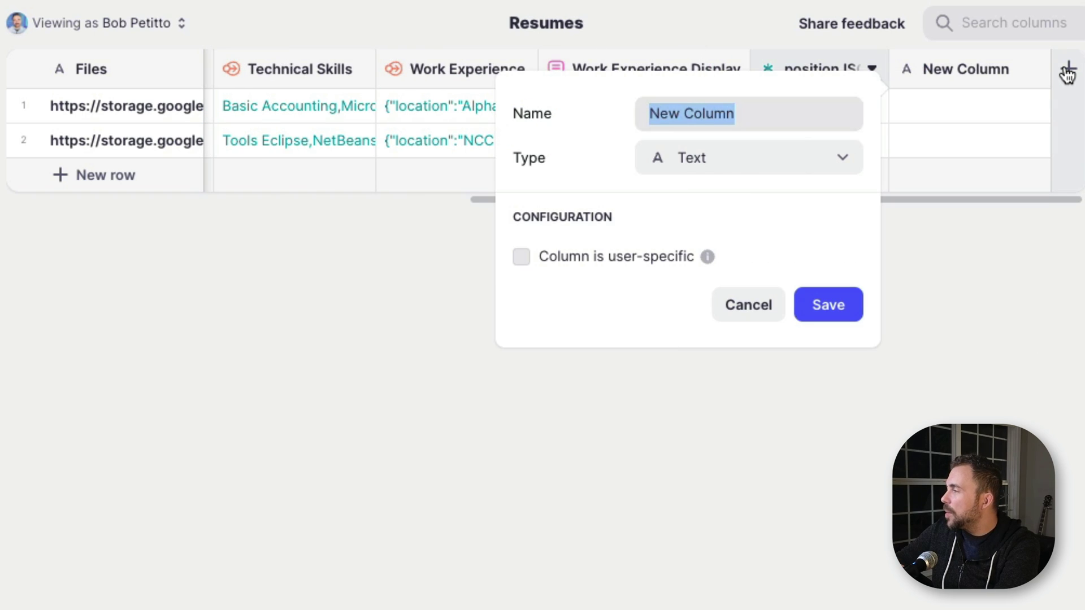
text(comparis)
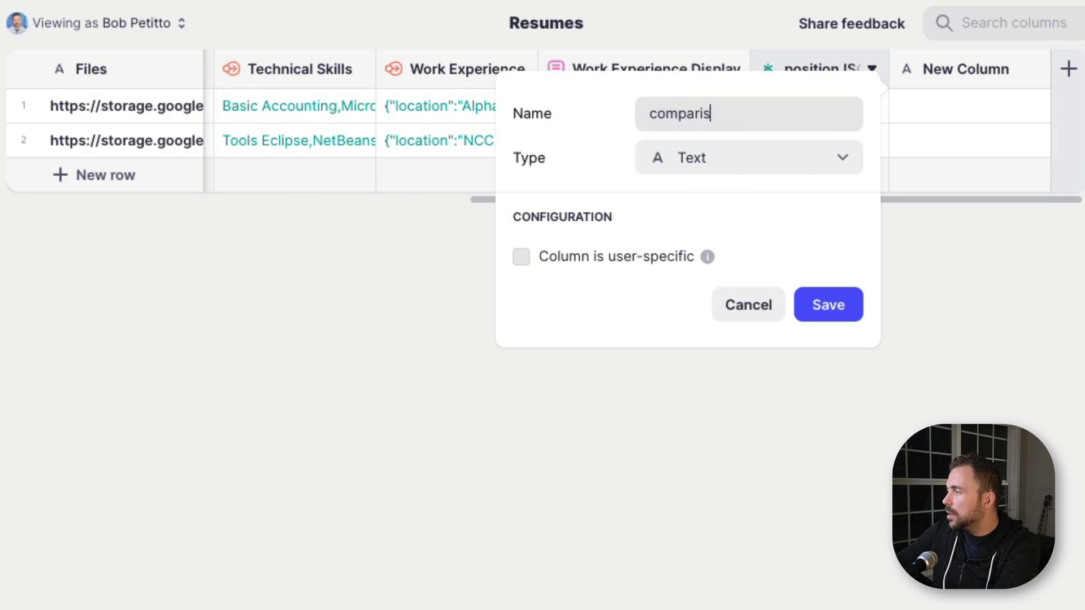
text(onPrompt)
click(797, 165)
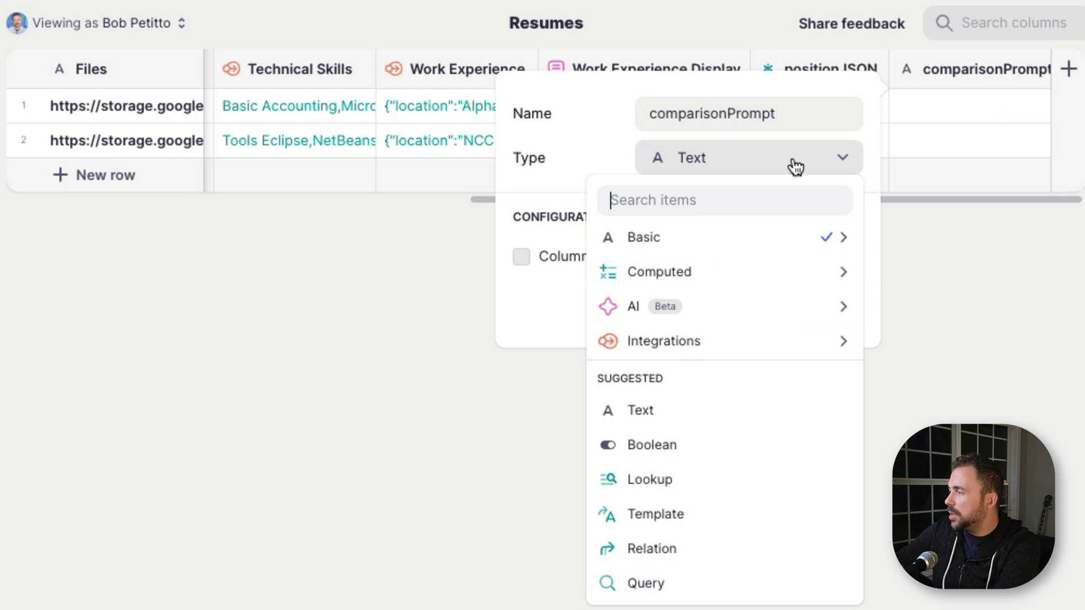
click(650, 515)
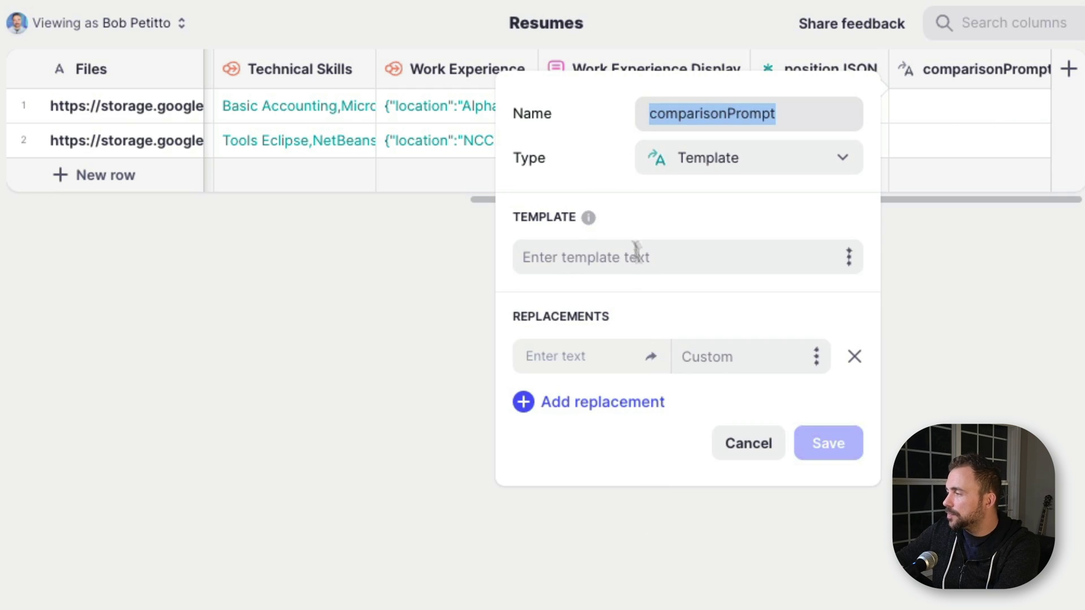
Step: Begin the comparisonPrompt template with "Here is a resume: 1" and, on a second line, "Here is an open position: 2"
click(629, 247)
text(Here is a reume)
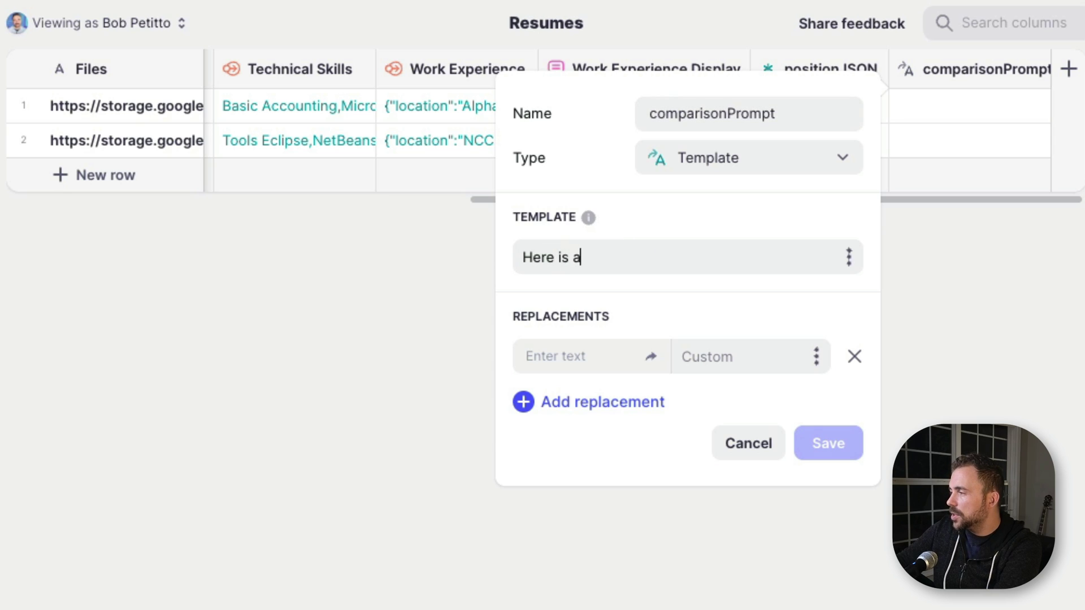
key(BackSpace)
key(BackSpace)
key(BackSpace)
text(su)
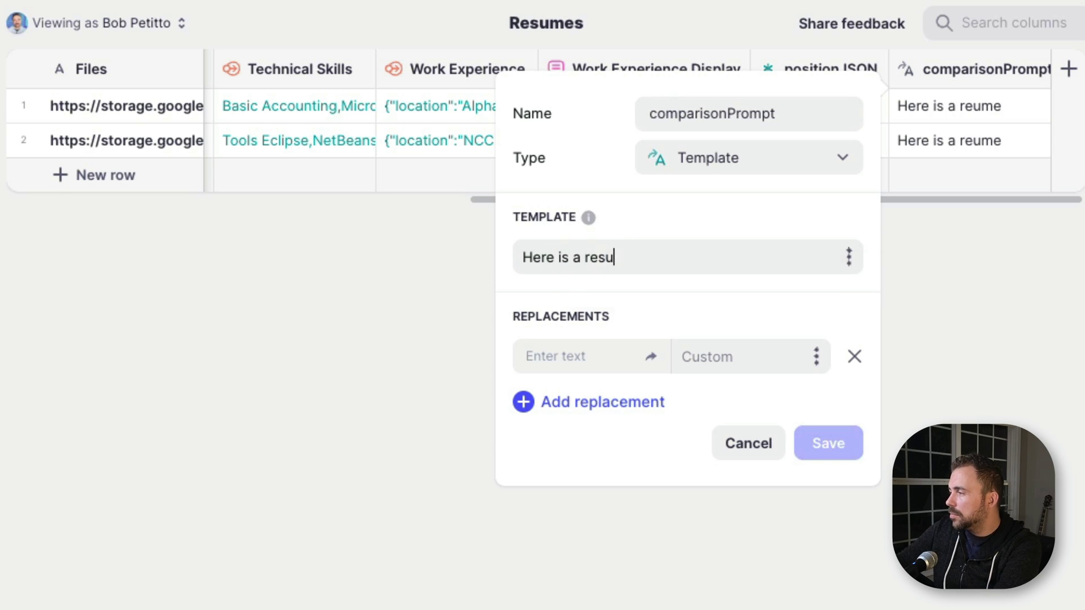
text(me: 1)
key(Return)
text(H)
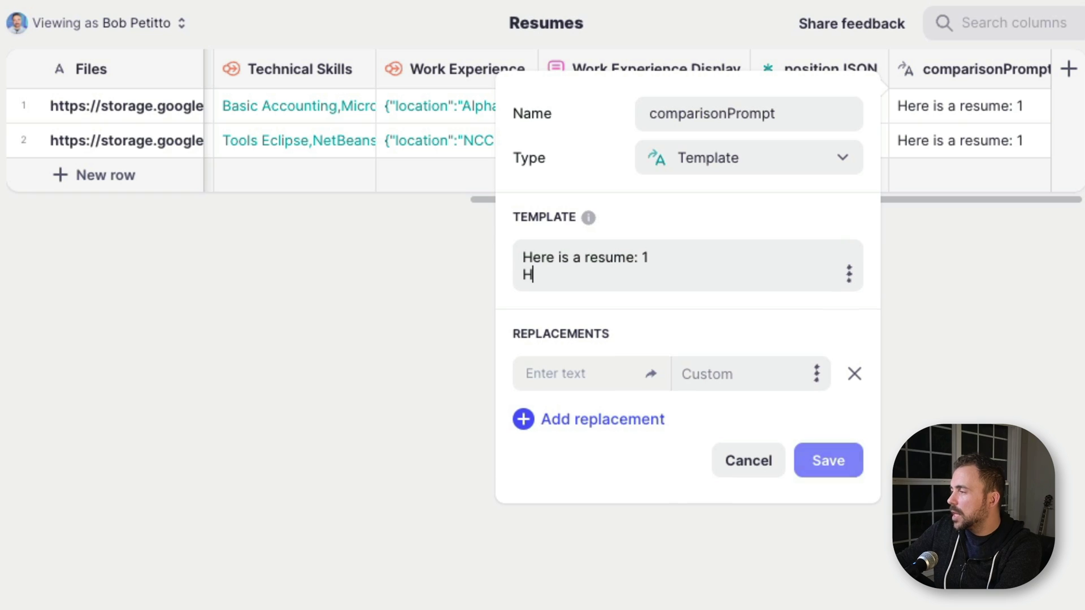
text(ere is an open position: 2)
key(Return)
Step: Add a third template line reading "Determine whether this applicant should be considered for the job"
text(Deter)
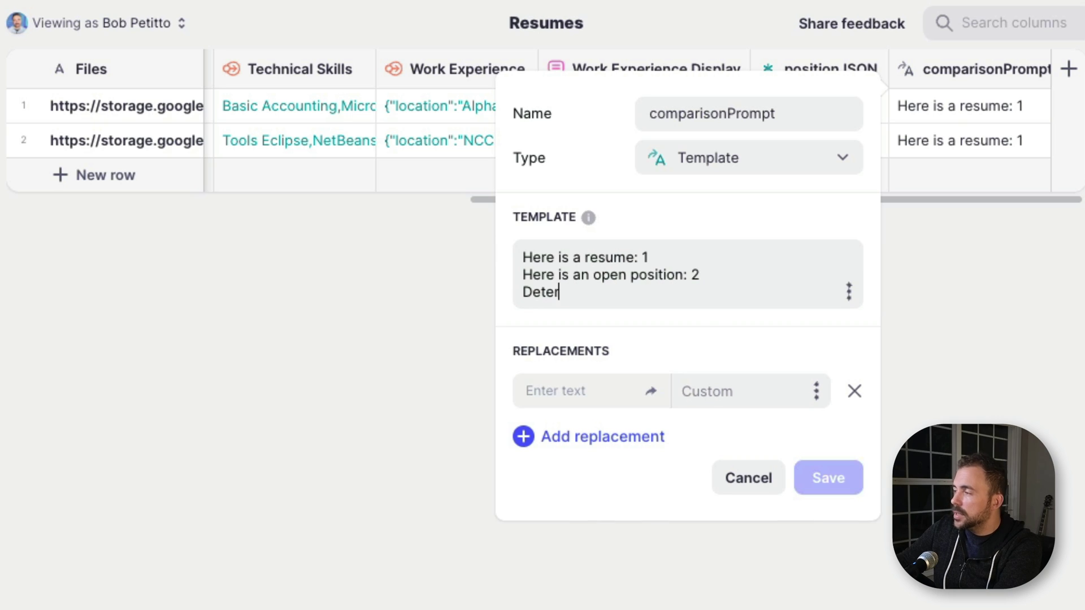
text(mine whe)
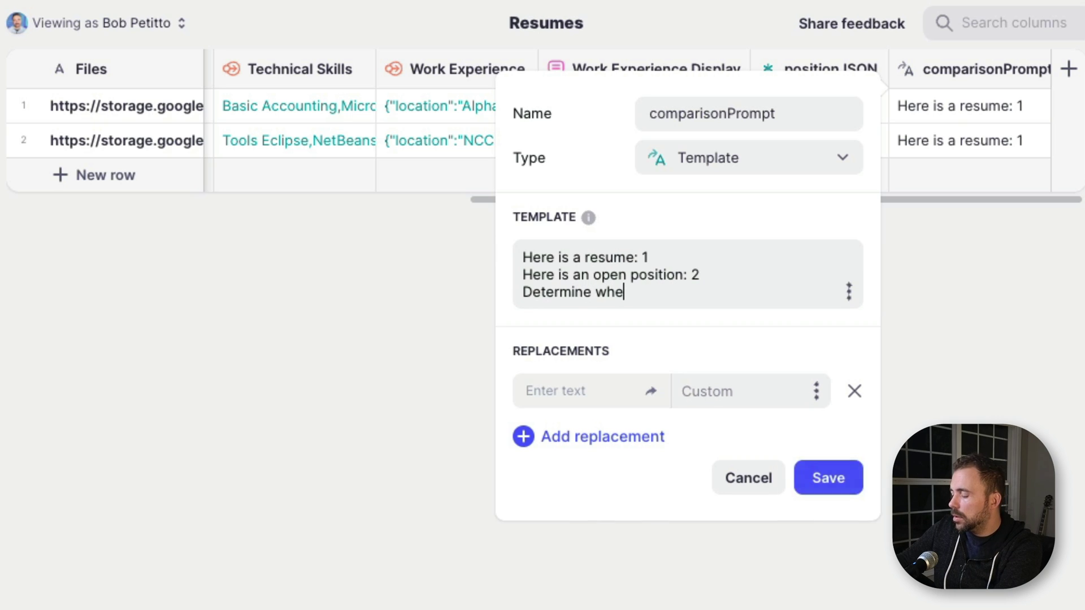
text(ther this applica)
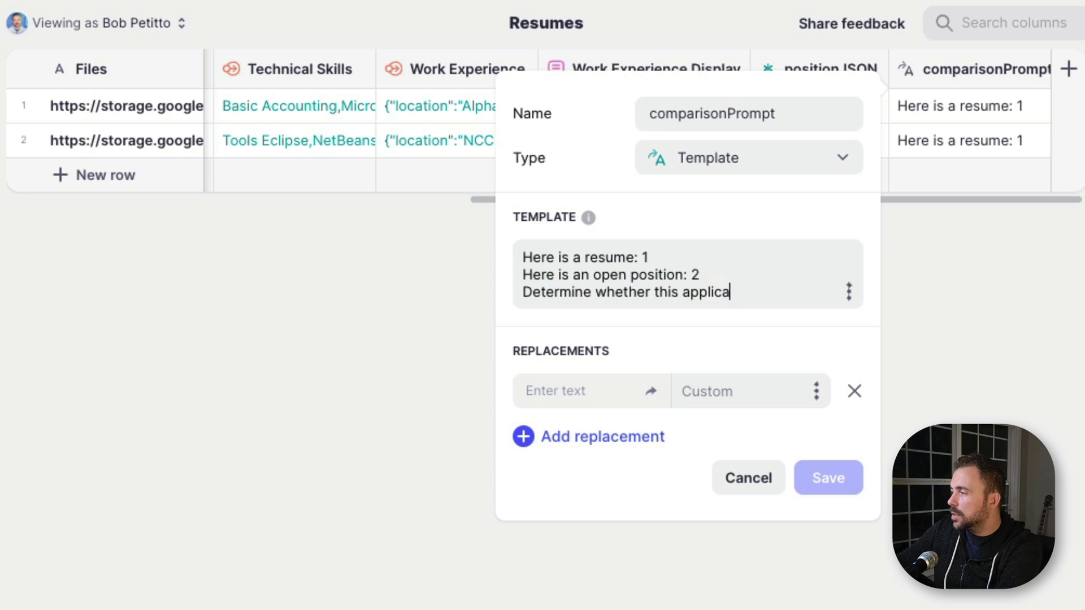
text(nt should be )
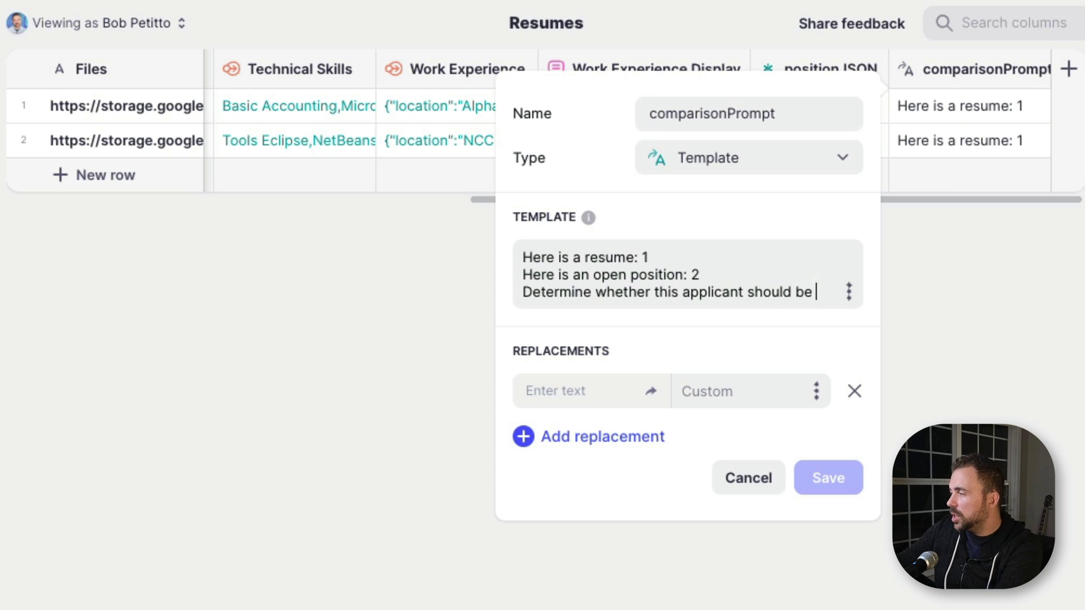
text(considered for )
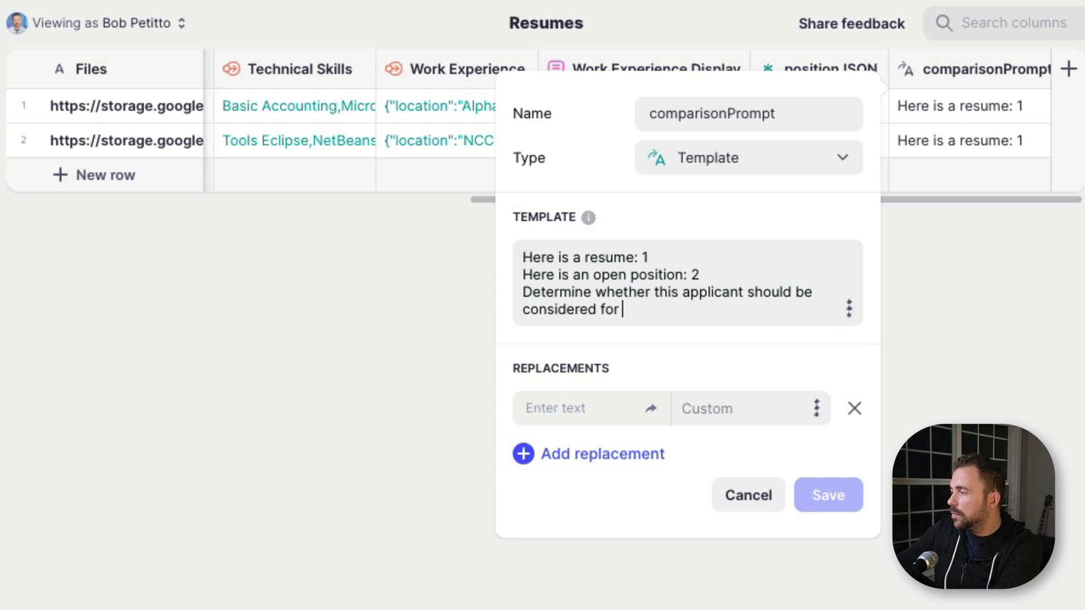
text(the job)
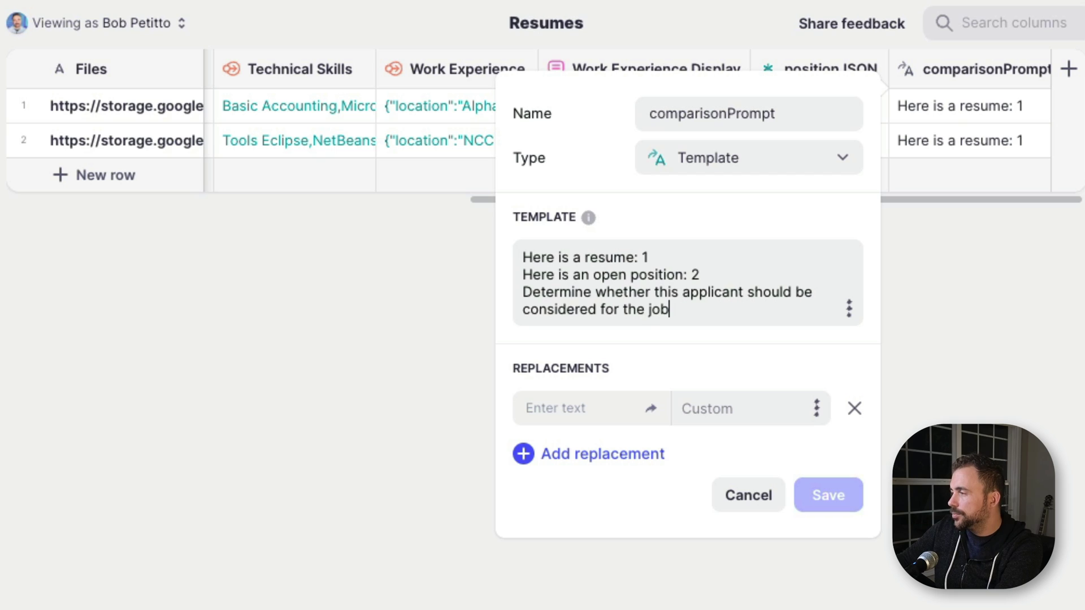
Step: Complete the third line's sentence with a period, append "Rank them 1, 2 or 3." and start a new line
text(. Ran)
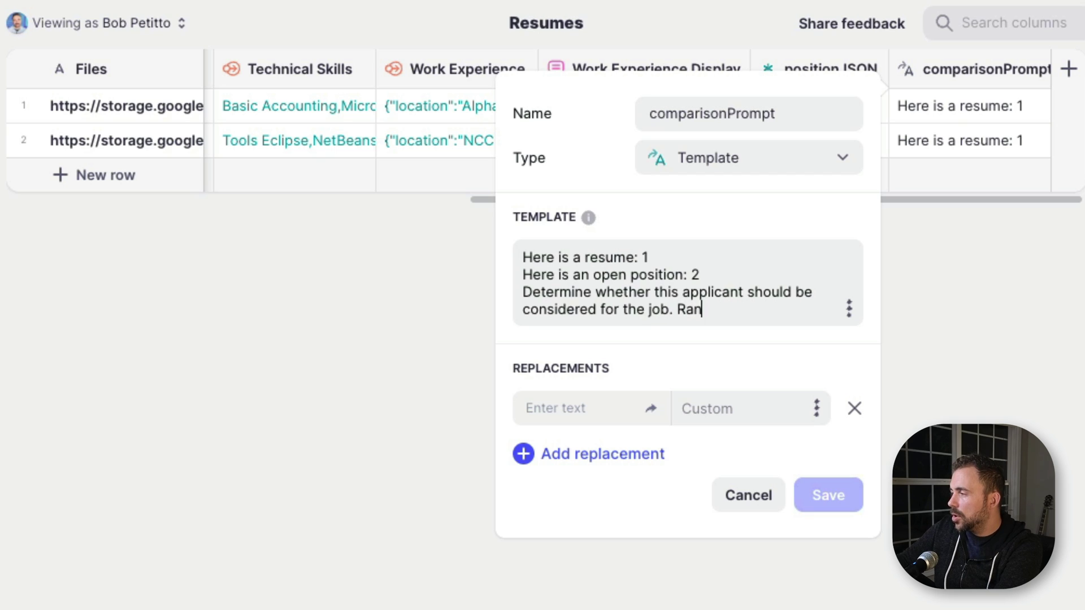
text(k them)
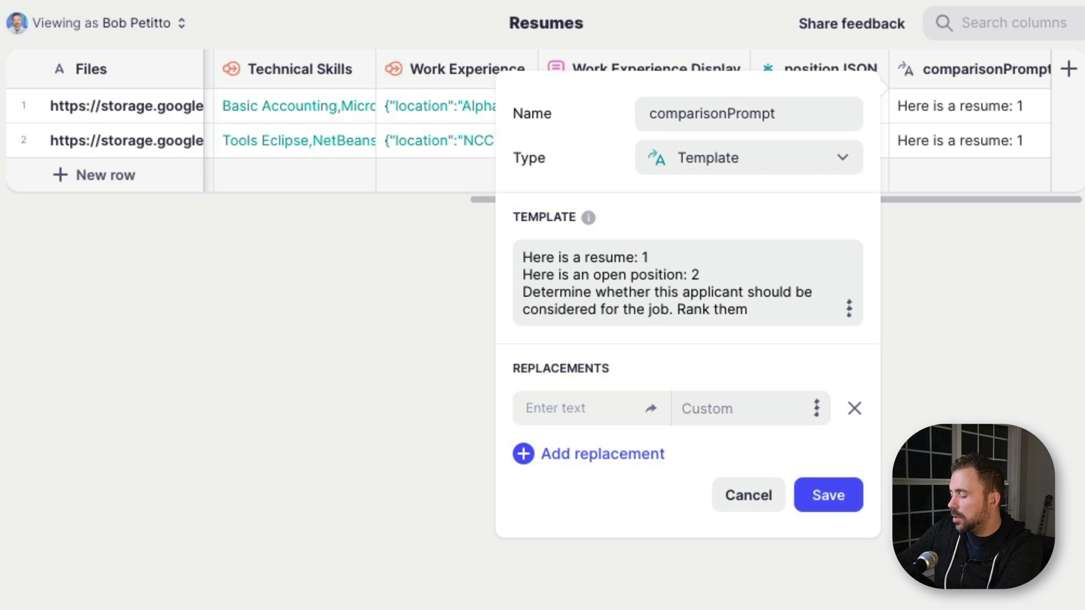
text( 1, 2 or )
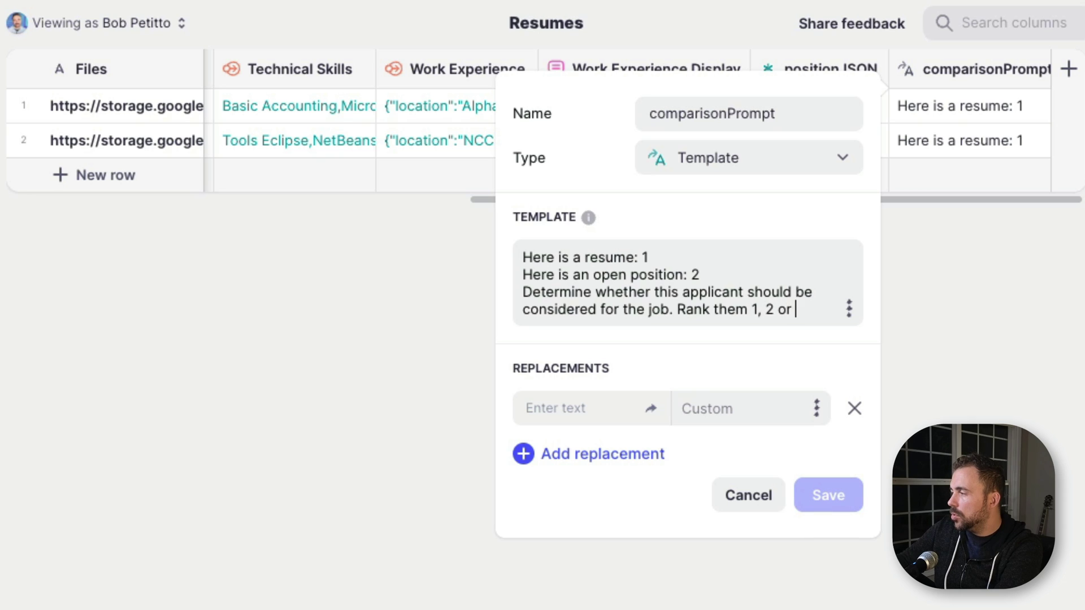
text(3.)
key(Return)
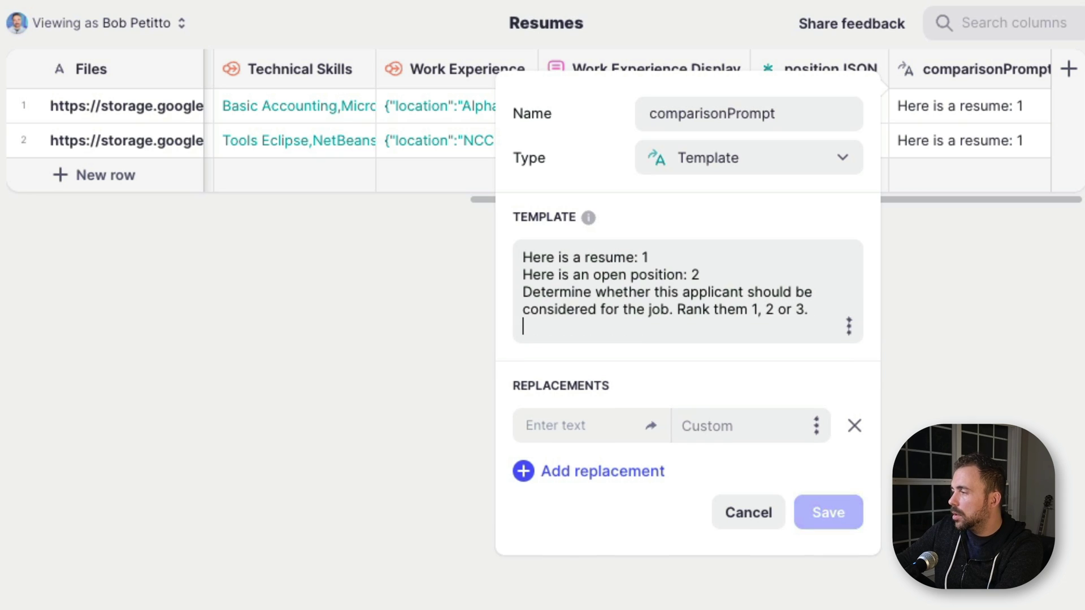
key(Return)
key(BackSpace)
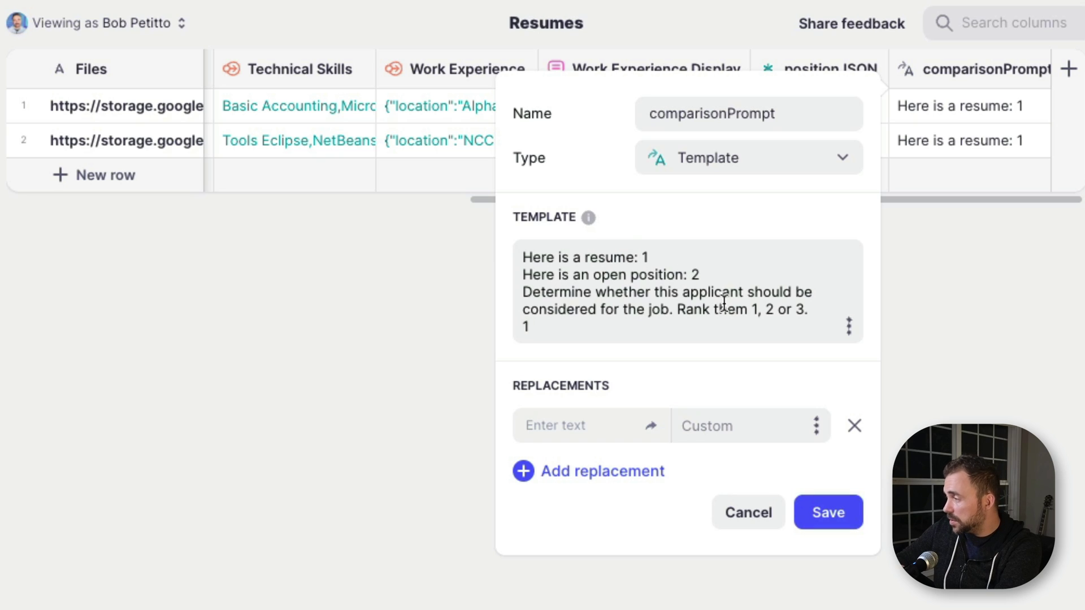
Step: Extend the template's ranking to include 0, and add the lines "0 = not a good fit" and "3 = the very best fit."
click(752, 310)
text(0,)
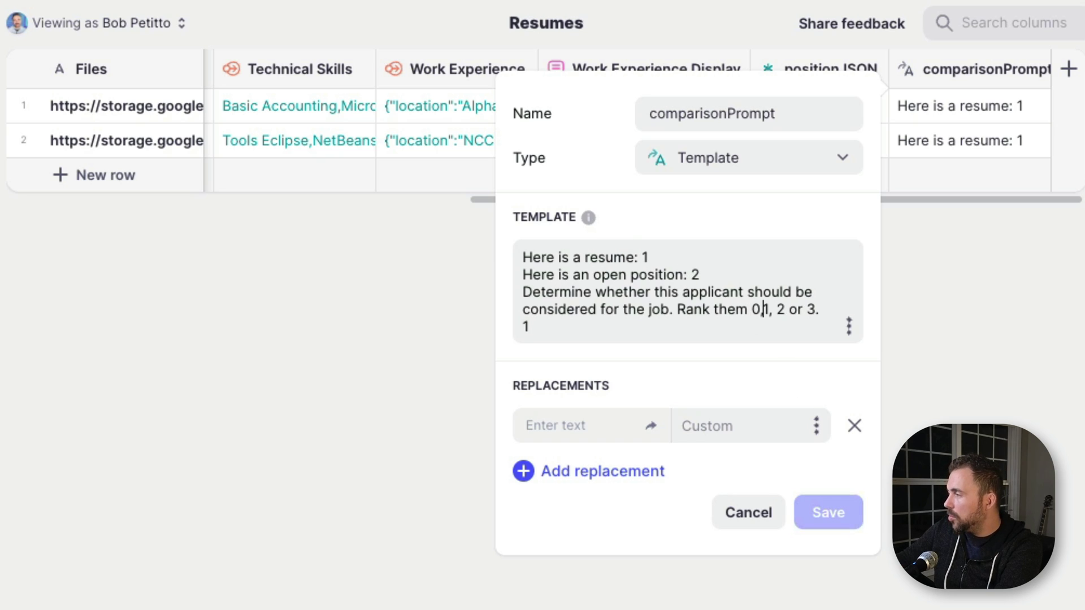
click(601, 328)
key(BackSpace)
text(0 = not a good)
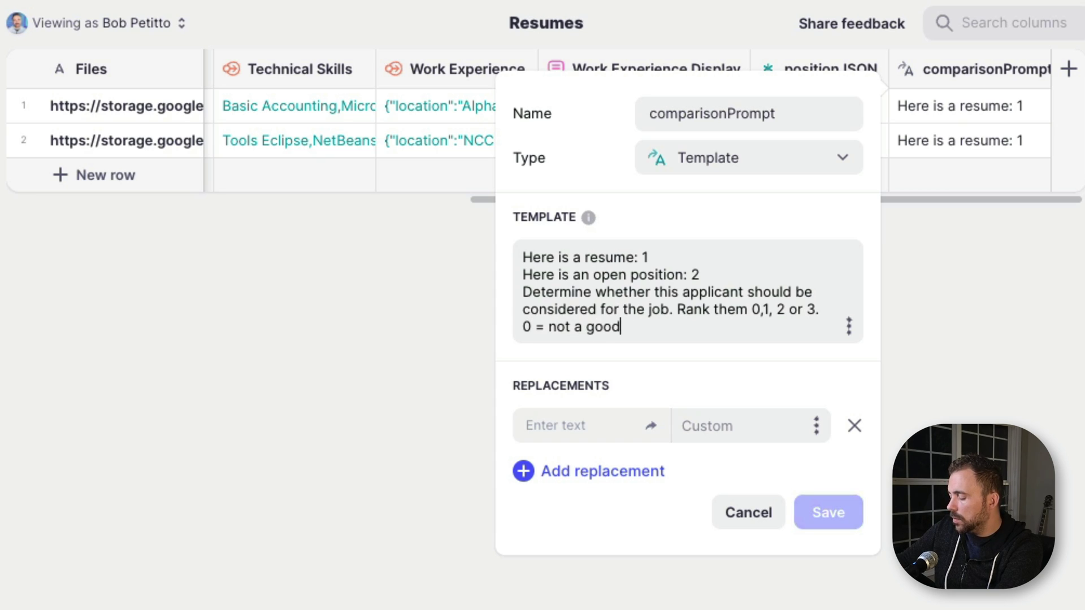
text( fit)
key(Return)
text(3 = the very best fit.)
Step: After a blank line, end the template with "Output as JSON in this format:" and a line reading "{score,rationale}"
key(Return)
key(Return)
text(PO)
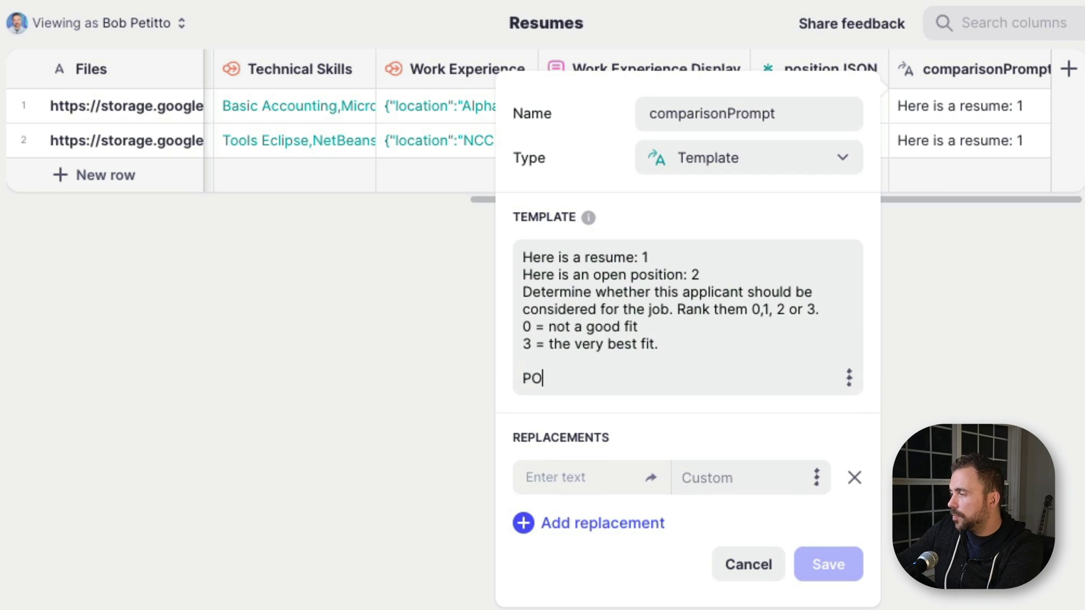
text(Out put)
key(BackSpace)
key(BackSpace)
key(BackSpace)
key(BackSpace)
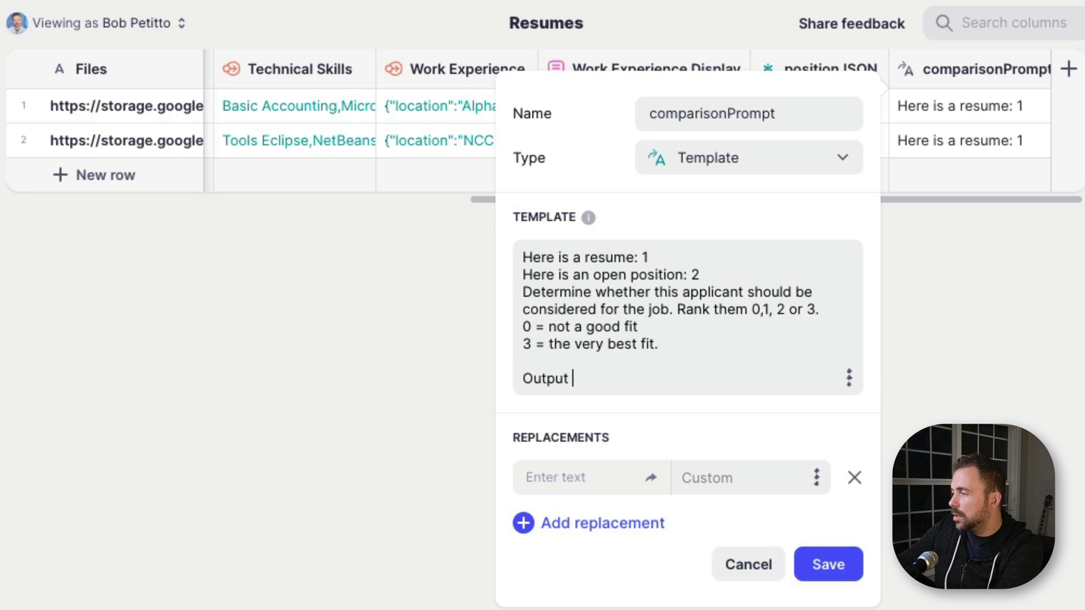
text(as JSON)
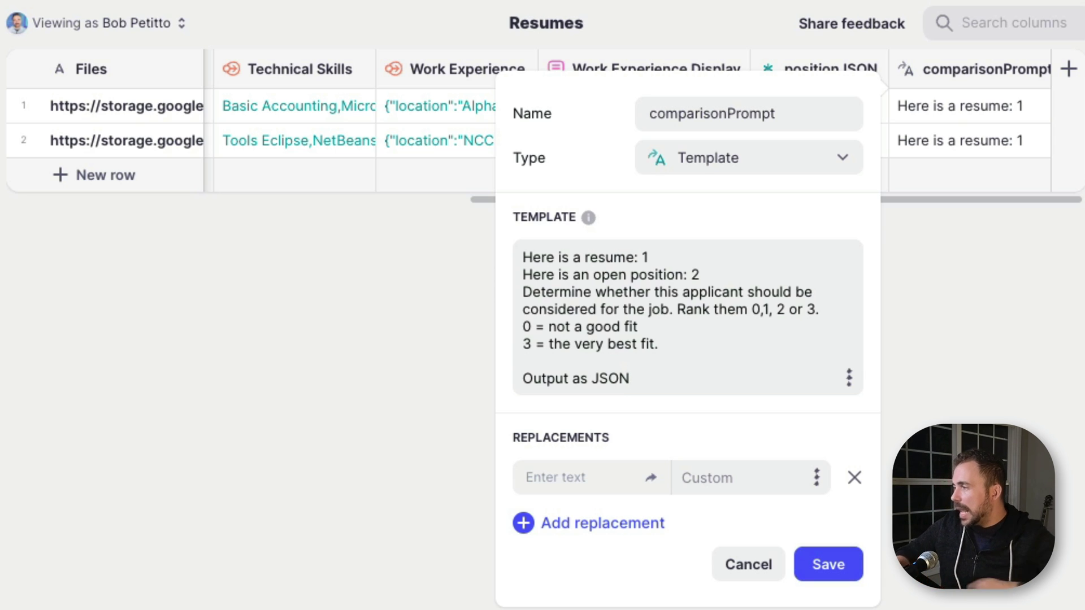
text(in)
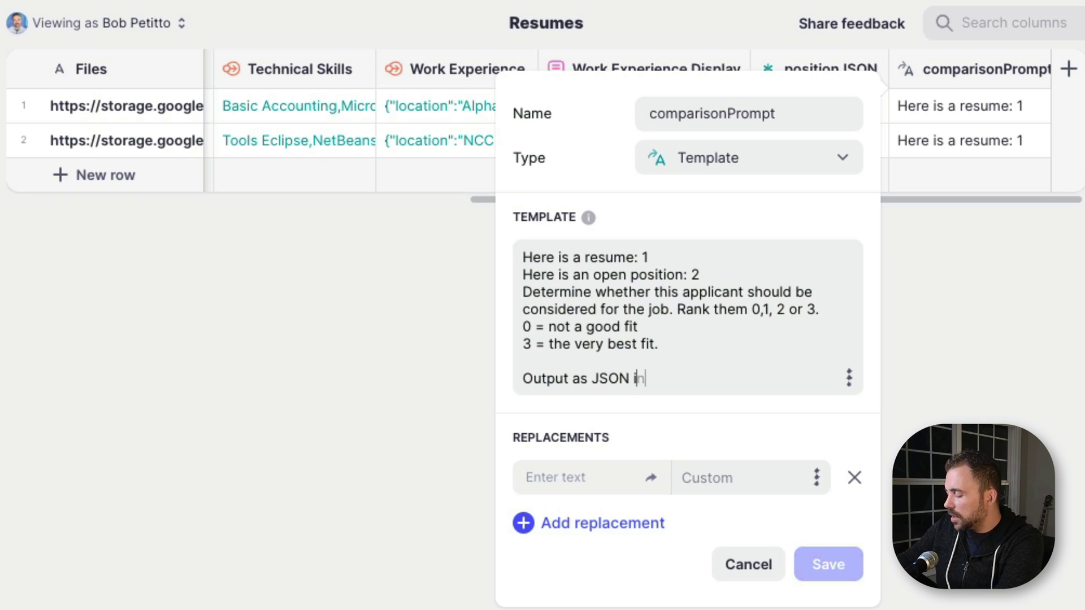
text( this format:)
key(Return)
text({score,rationale)
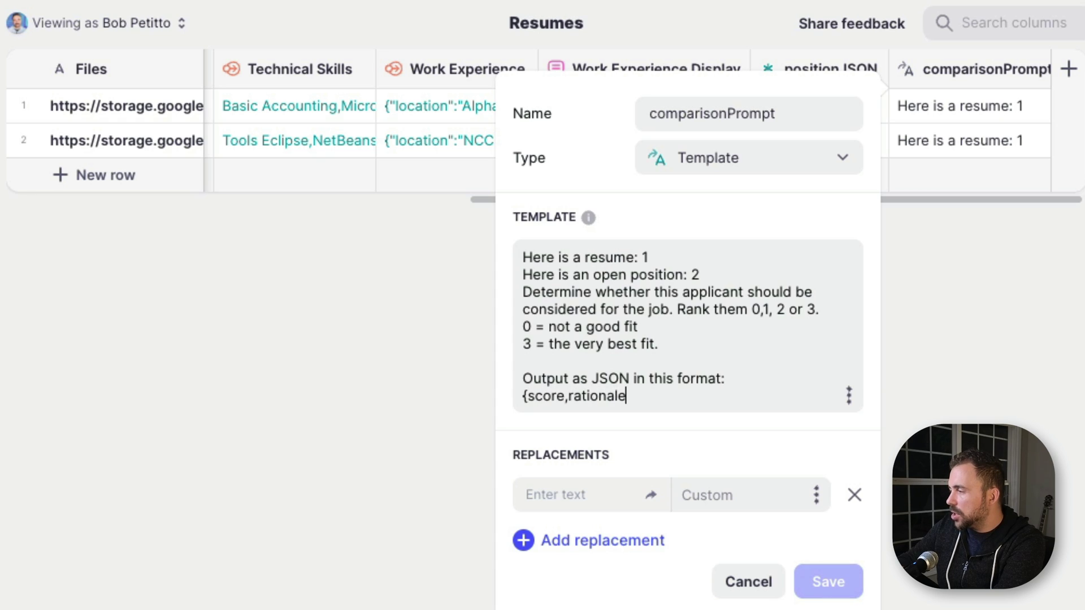
text(})
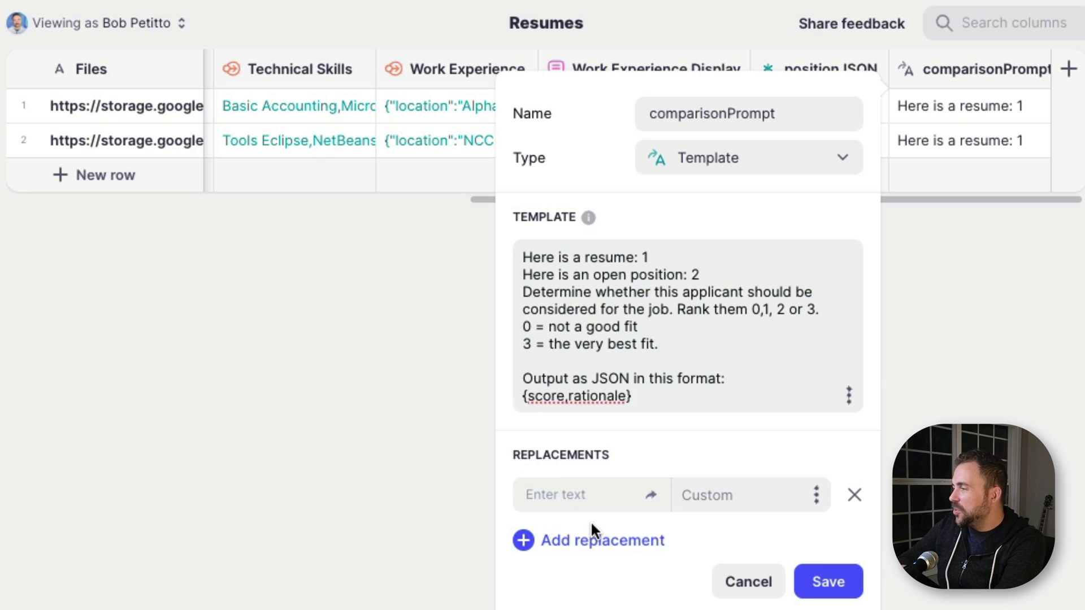
Step: Add a second replacement entry and change the template's placeholders to @ for the resume and % for the open position, spacing the ranks "0, 1"
click(588, 541)
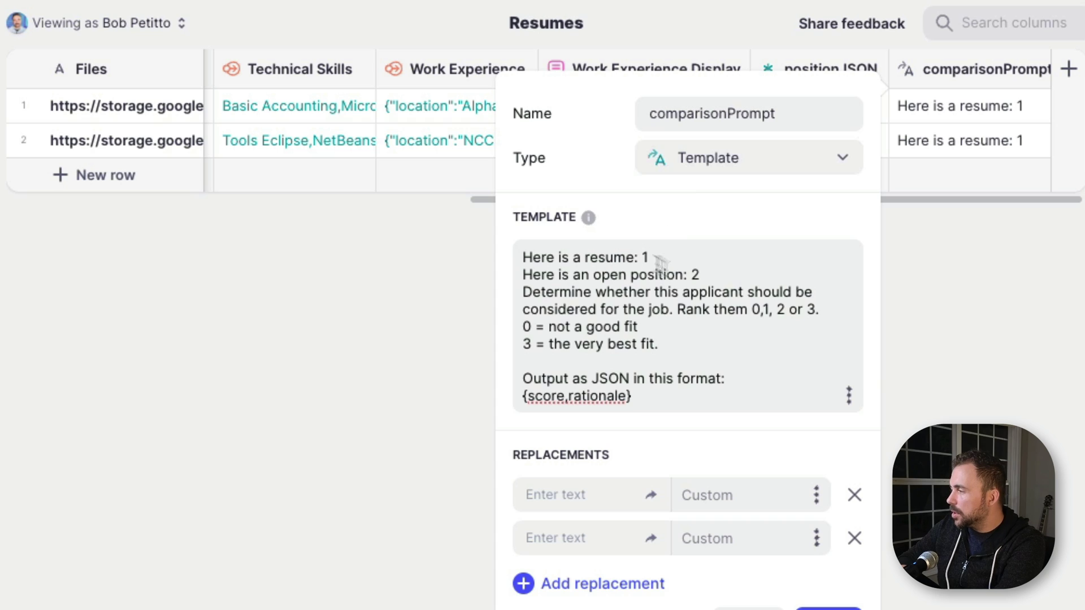
click(763, 309)
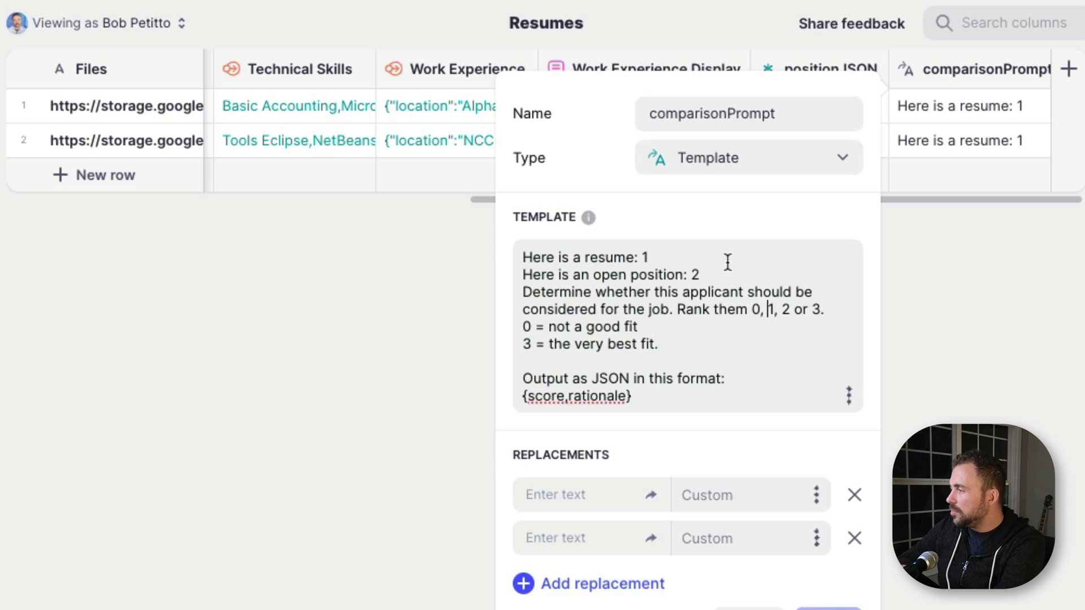
click(652, 260)
key(BackSpace)
text(@)
click(700, 275)
key(BackSpace)
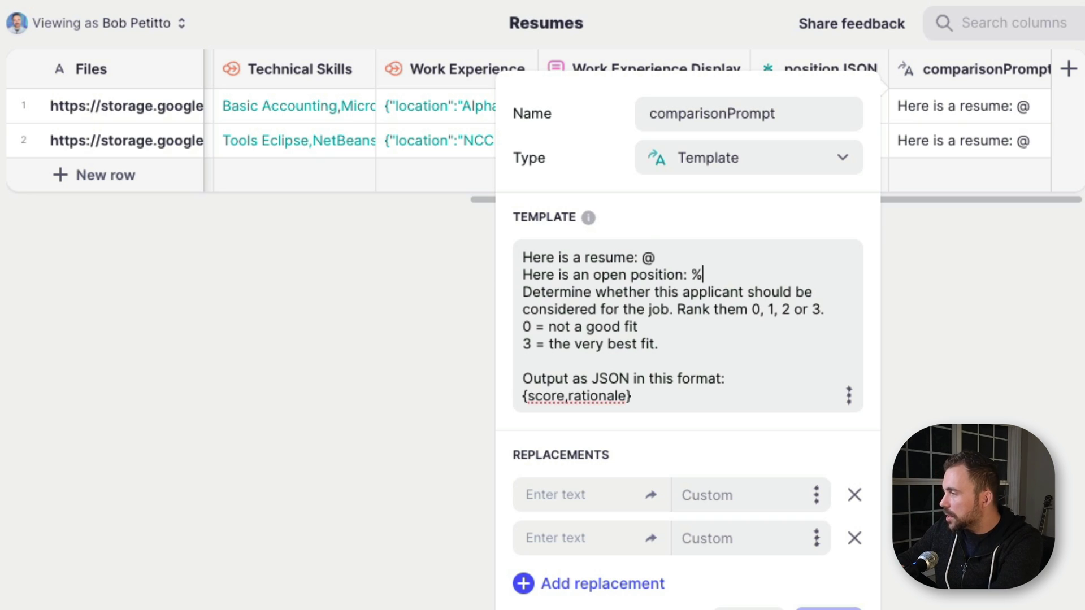
Step: Set the replacements to @ with the textAsJSON column and % with positionJSON, and save the comparisonPrompt column
click(602, 494)
text(@)
click(563, 541)
text(%)
drag(752, 309, 528, 356)
click(814, 499)
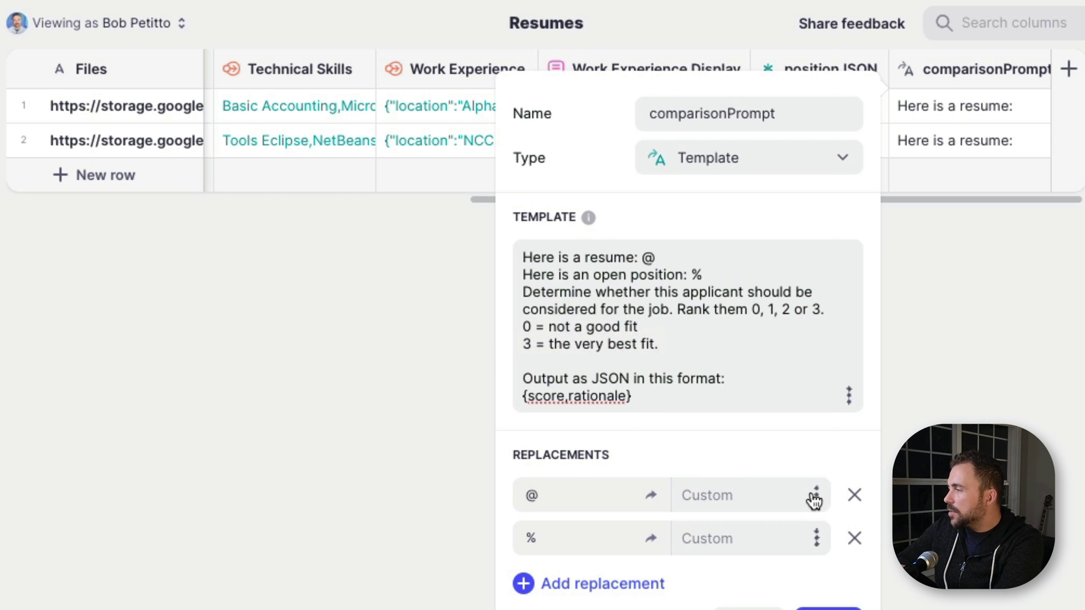
click(656, 288)
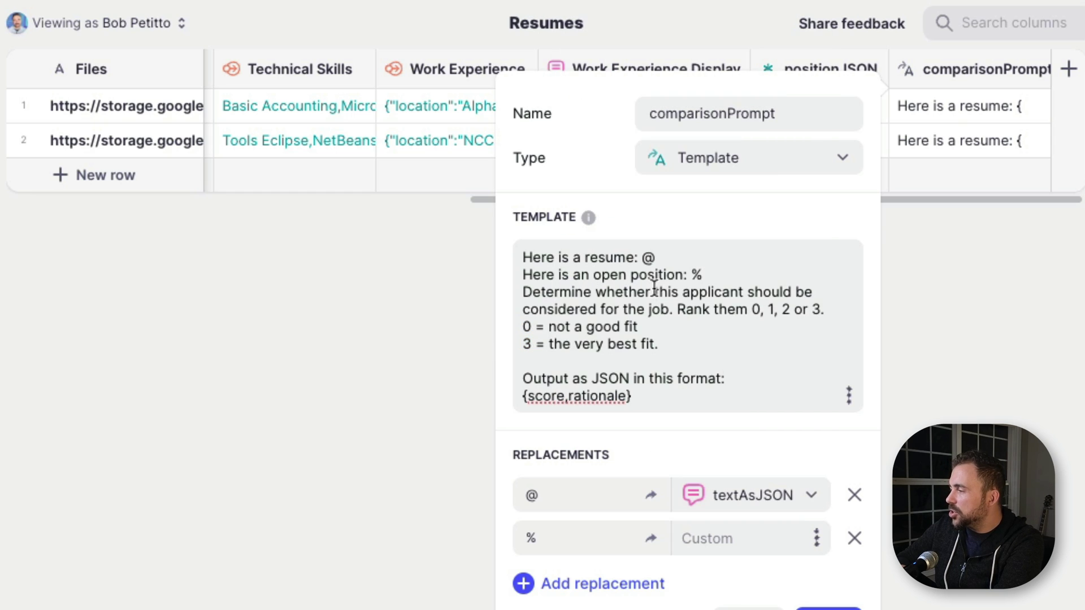
click(816, 539)
scroll(781, 440, down, 2)
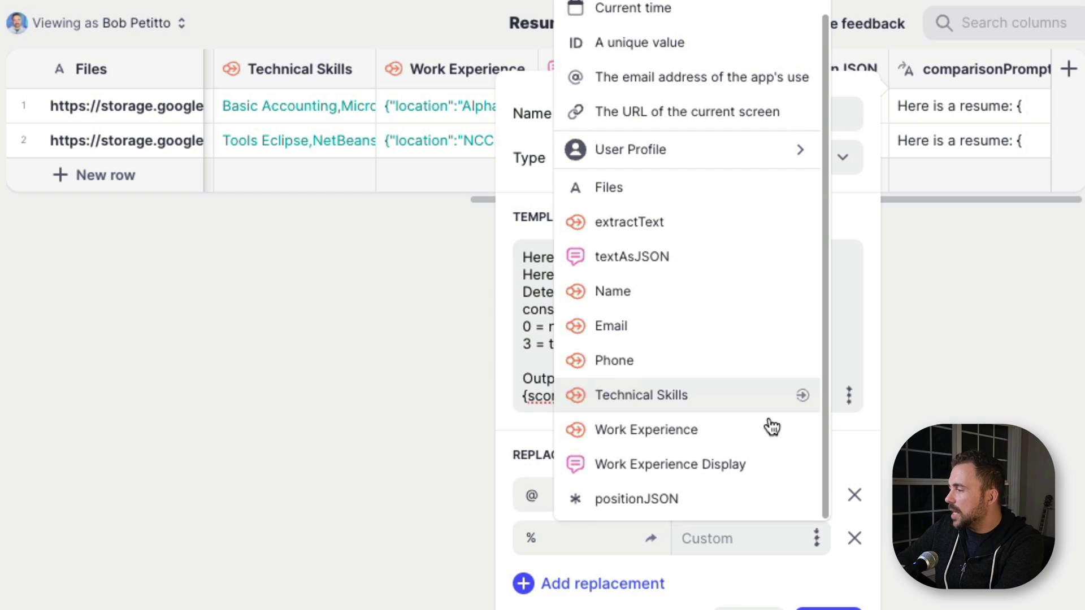
click(644, 499)
click(828, 608)
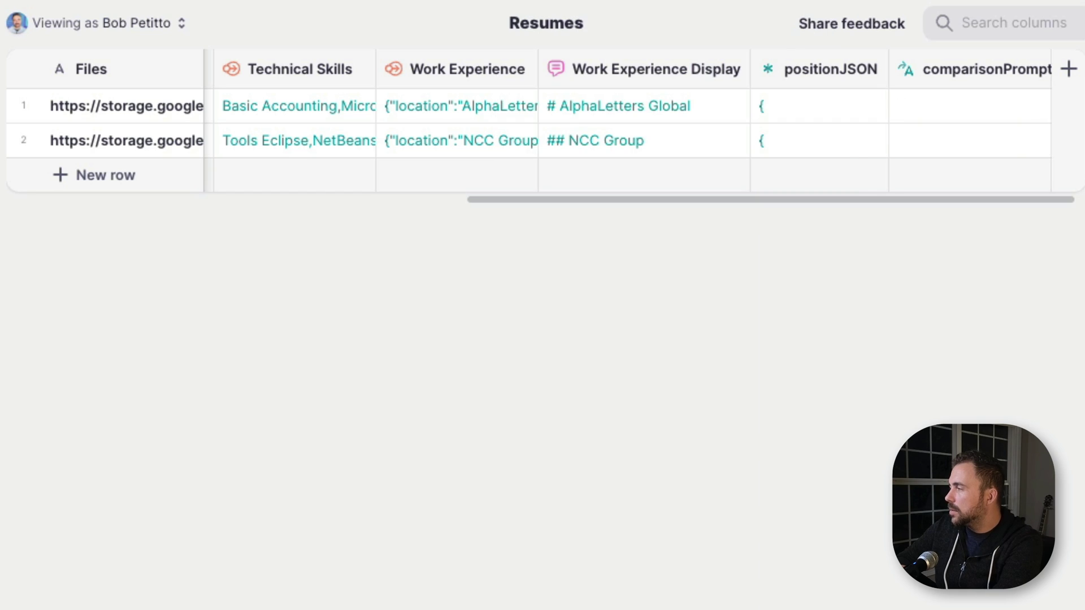
Step: Read through the first row's full comparisonPrompt text, including its resume and open position data
click(922, 103)
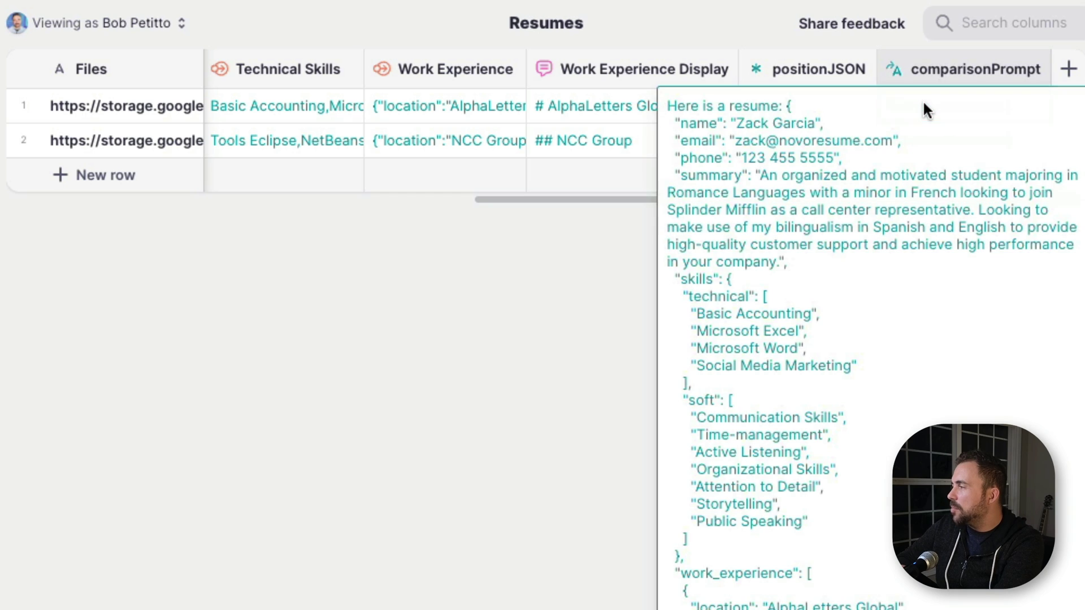
scroll(812, 287, down, 10)
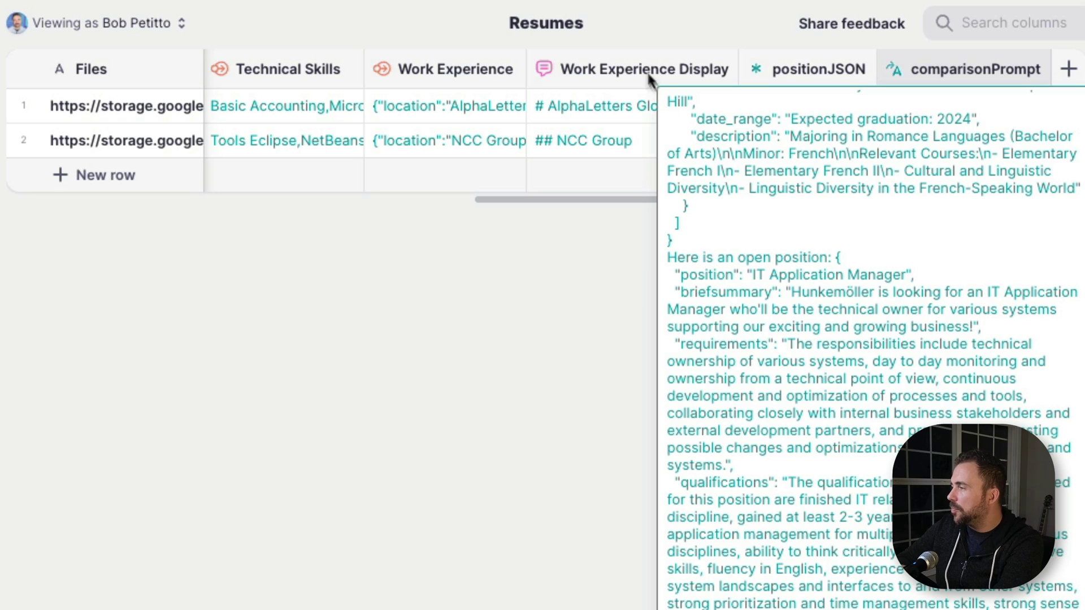
click(596, 113)
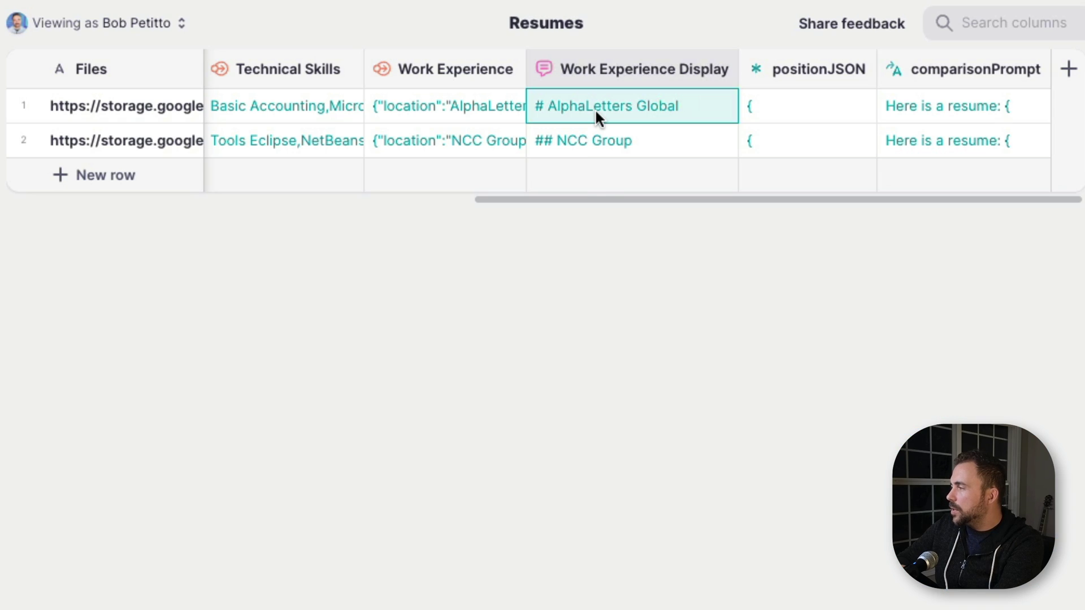
Step: Examine the full extractText content of both resumes
scroll(595, 108, left, 10)
click(276, 106)
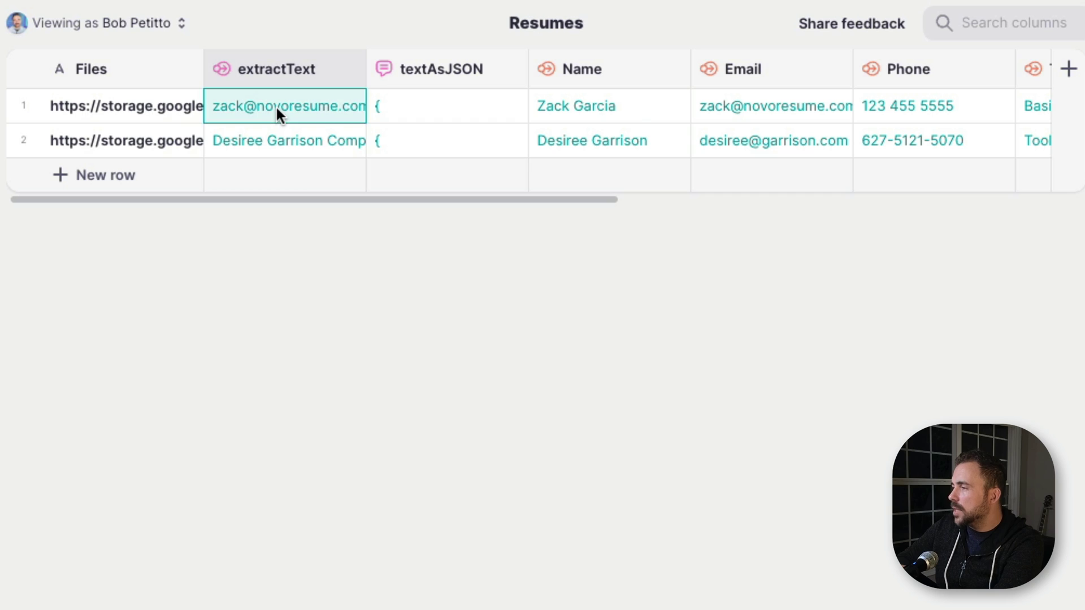
click(276, 106)
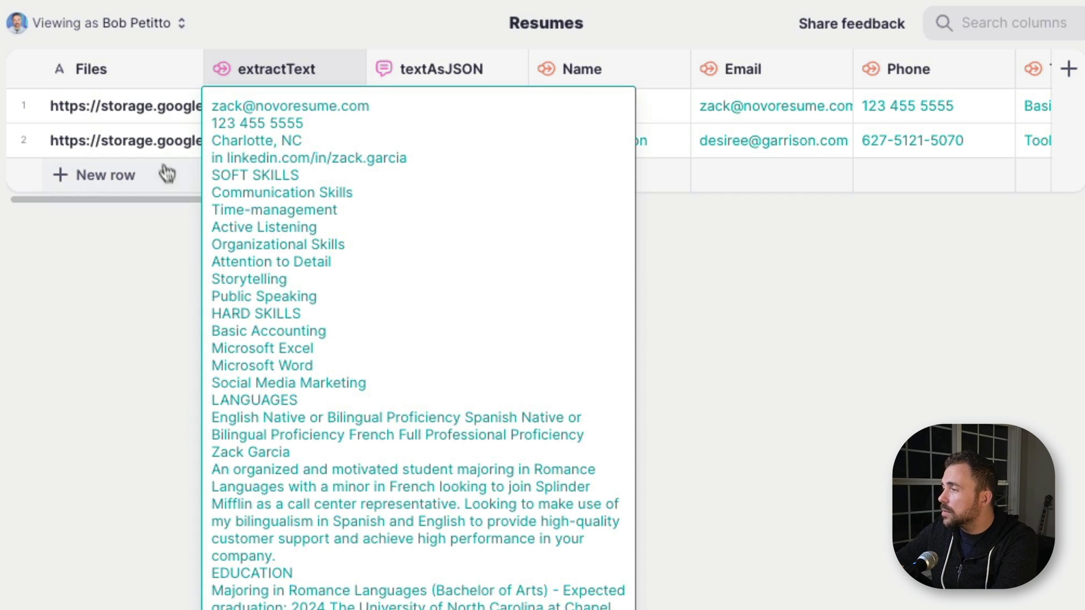
click(165, 116)
click(280, 138)
click(280, 138)
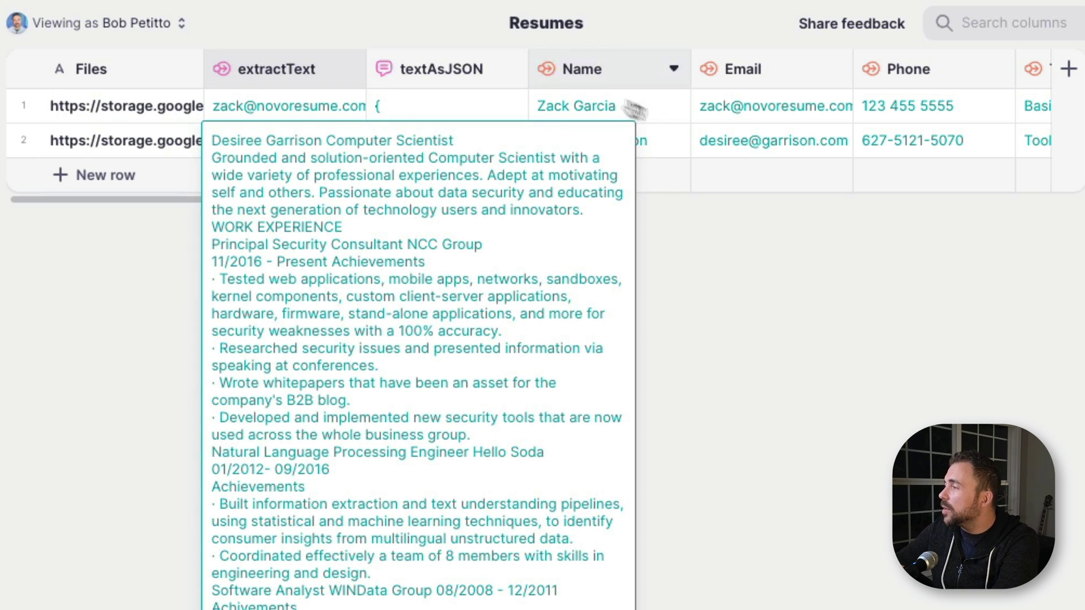
click(665, 111)
click(276, 104)
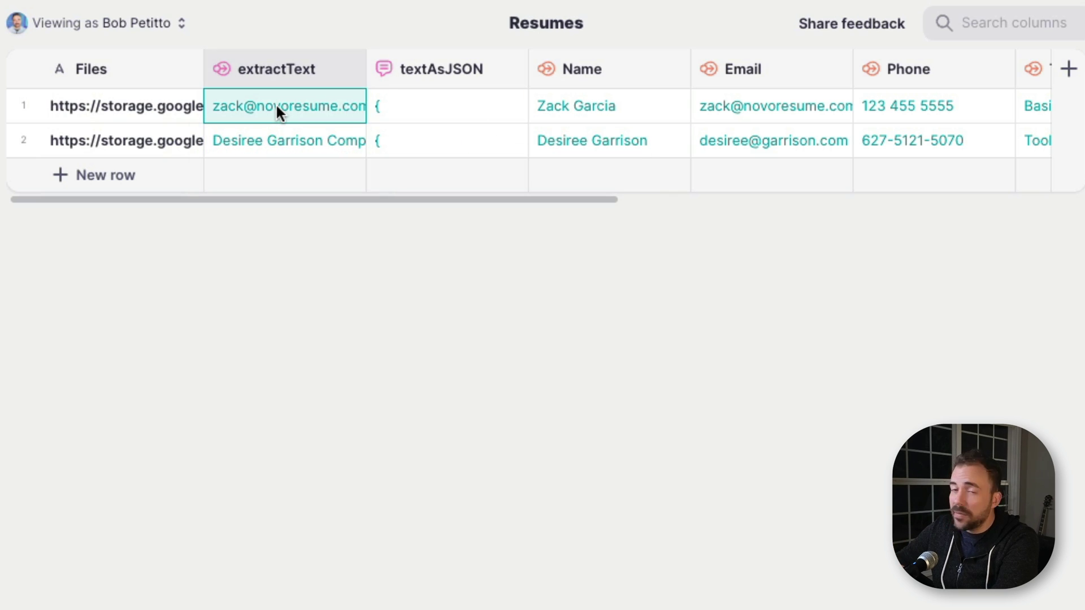
Step: Add and save a Generate Text column named scoreJSON after comparisonPrompt, using comparisonPrompt as its input
scroll(568, 137, right, 10)
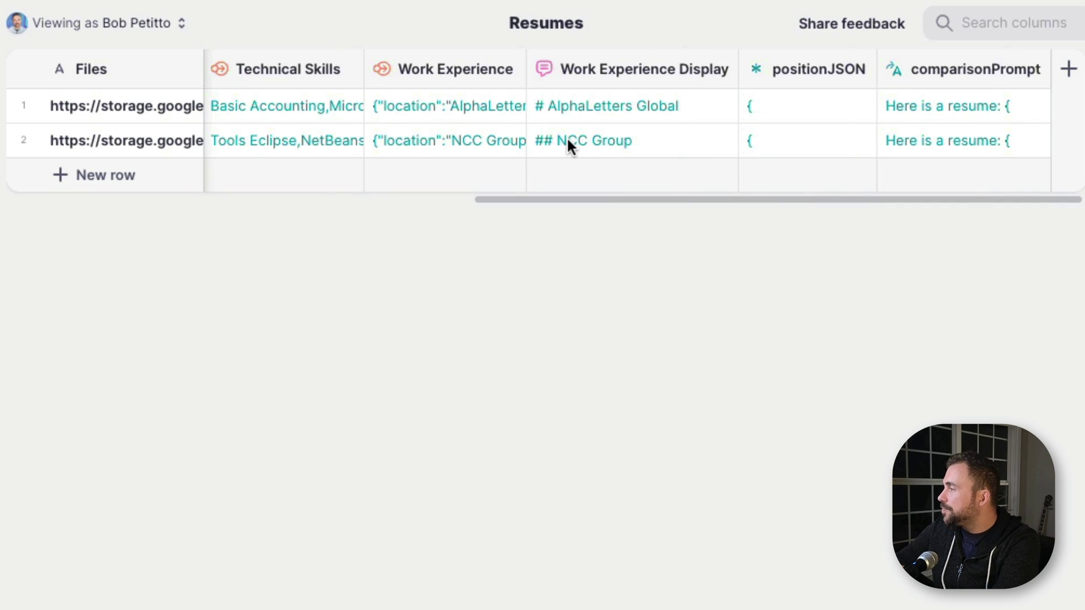
click(1071, 72)
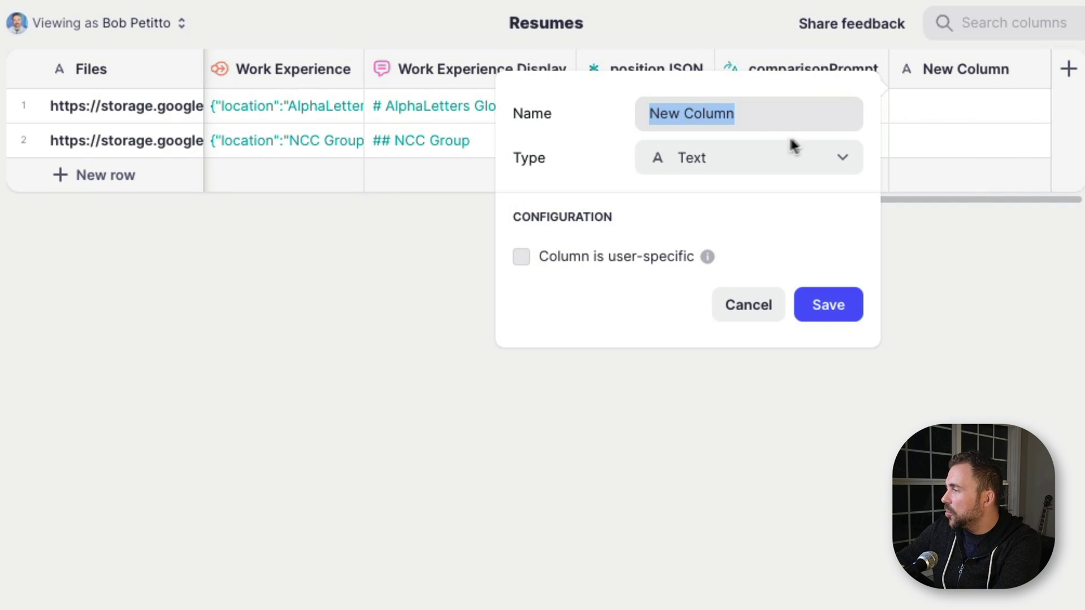
click(768, 157)
mouse_move(632, 317)
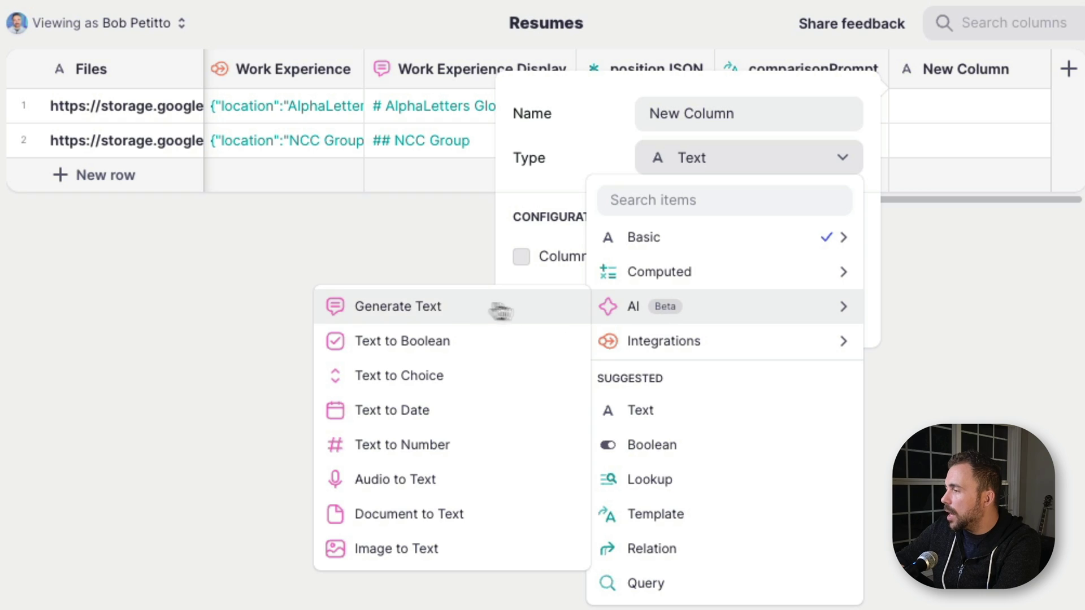
click(462, 308)
text(scoreJSON)
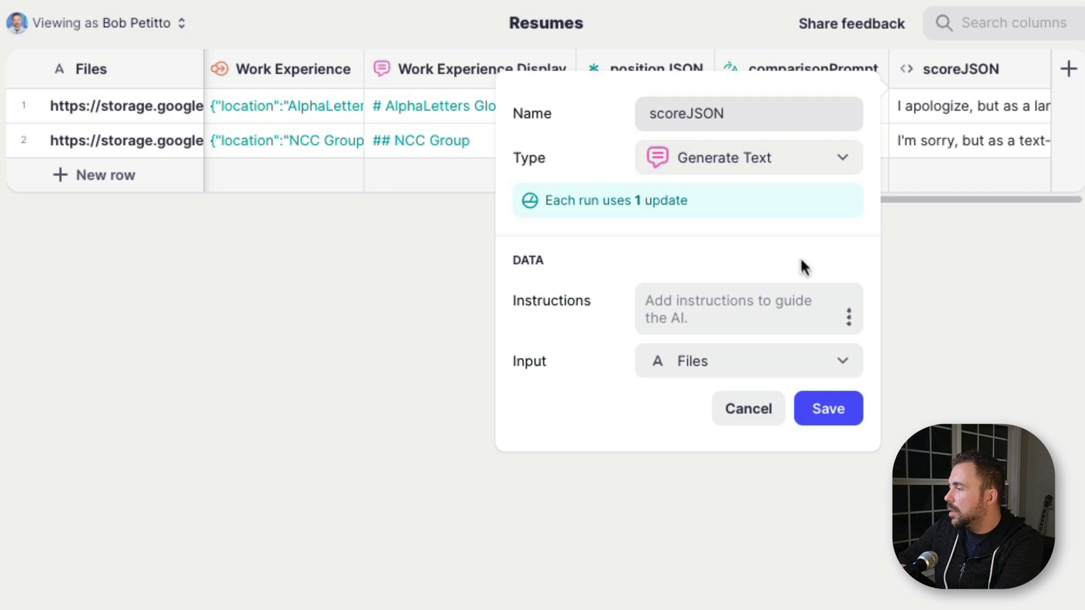
click(669, 369)
scroll(718, 492, down, 4)
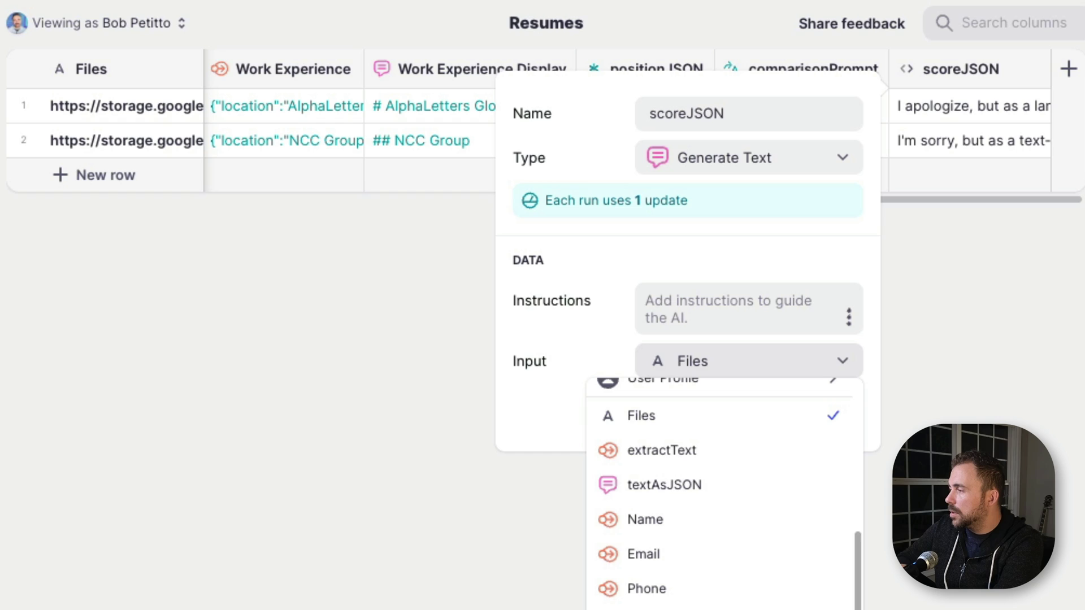
click(704, 608)
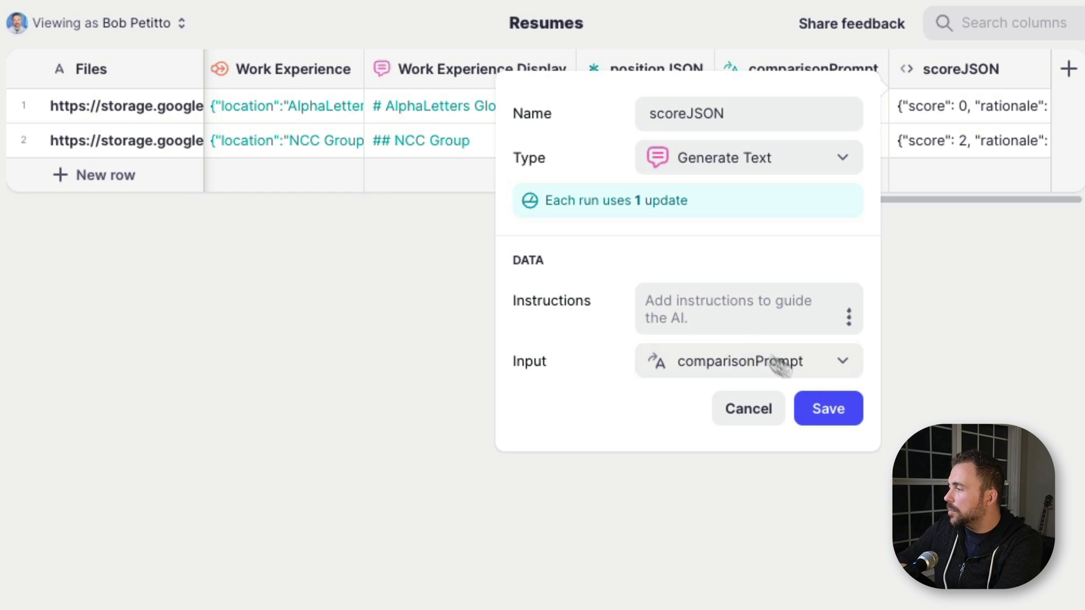
click(819, 411)
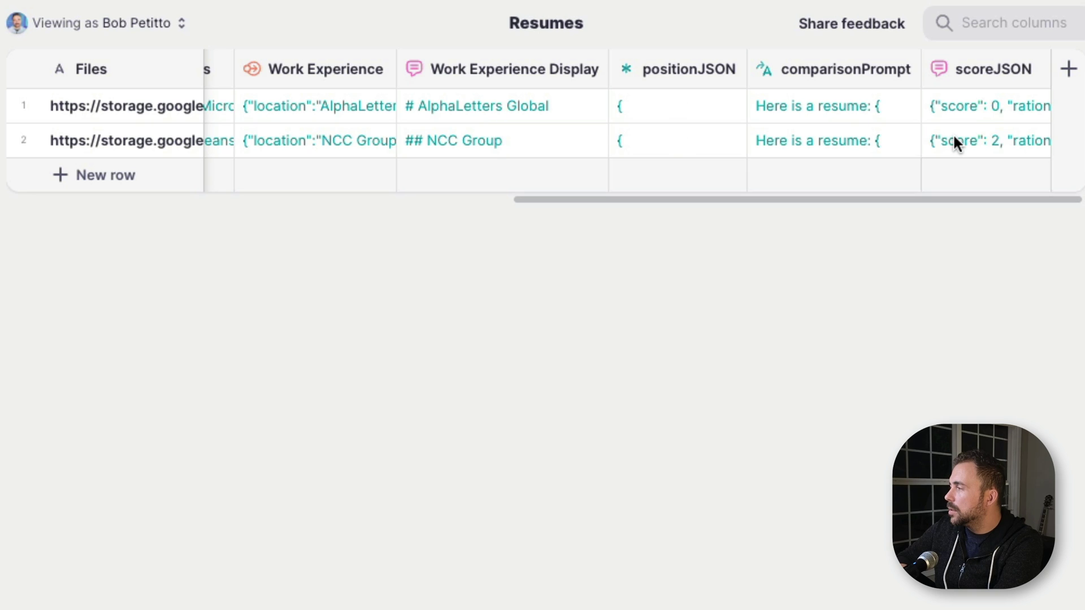
Step: Read the scoreJSON score and rationale generated for each of the two resumes
click(998, 113)
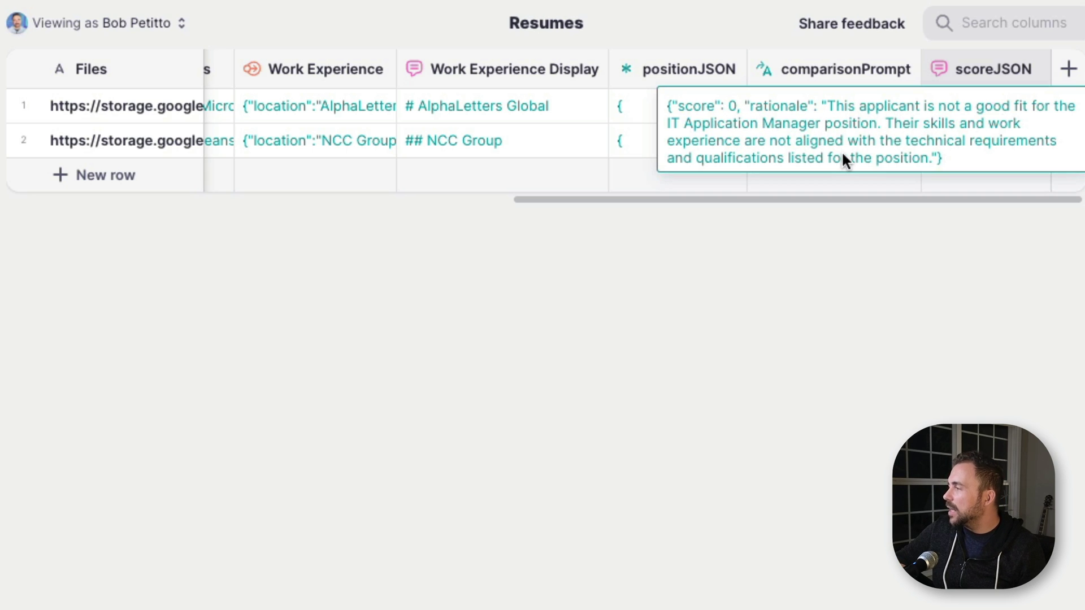
click(551, 102)
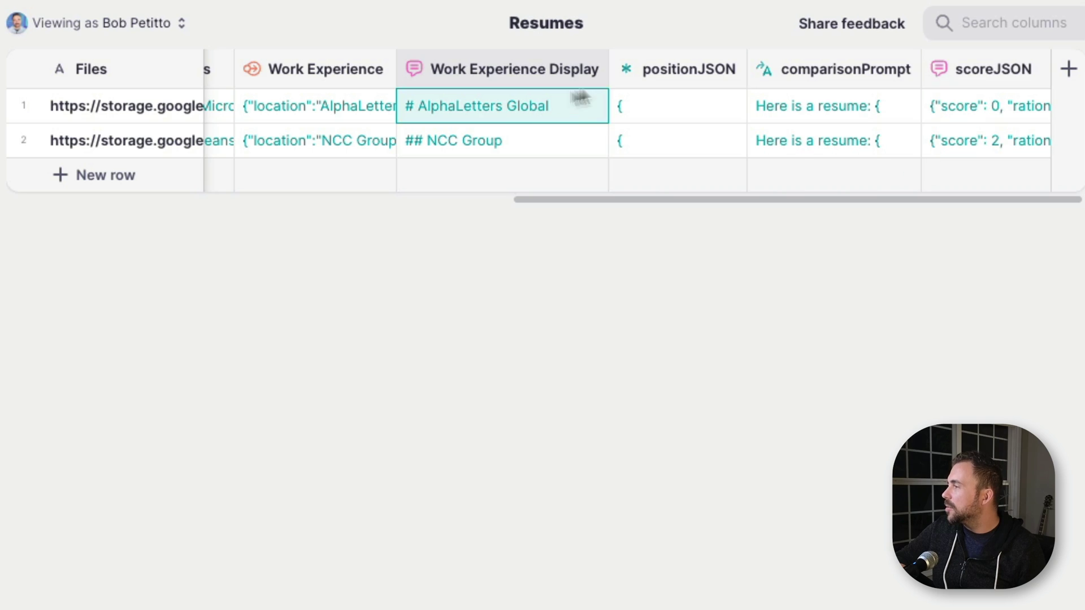
click(981, 142)
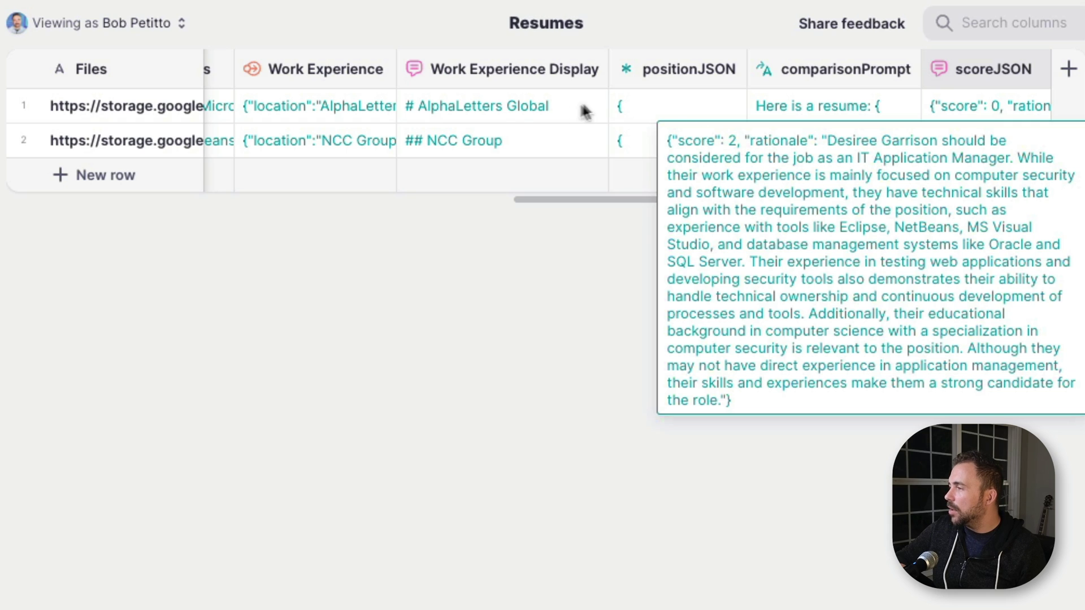
click(517, 108)
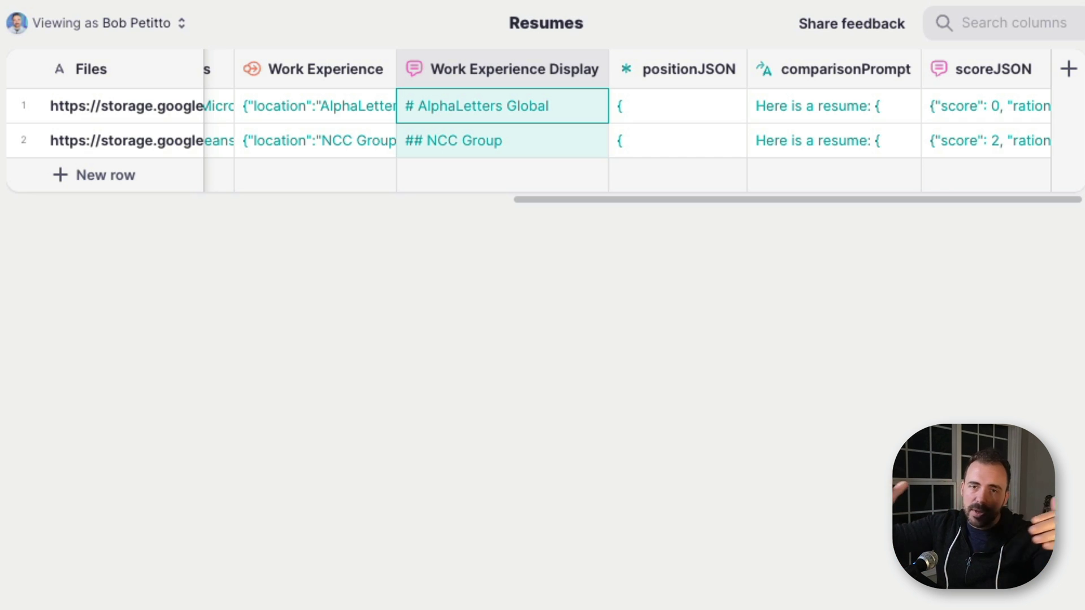
click(902, 106)
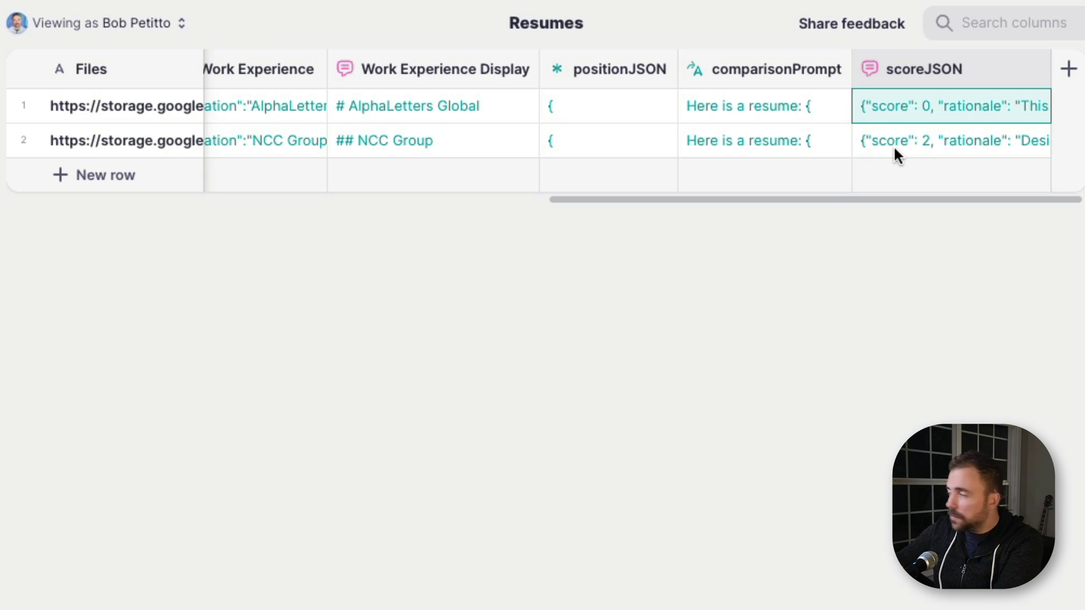
Step: Add a Query JSON column named Score after scoreJSON, with scoreJSON as its JSON source and score as the queried field
click(1068, 70)
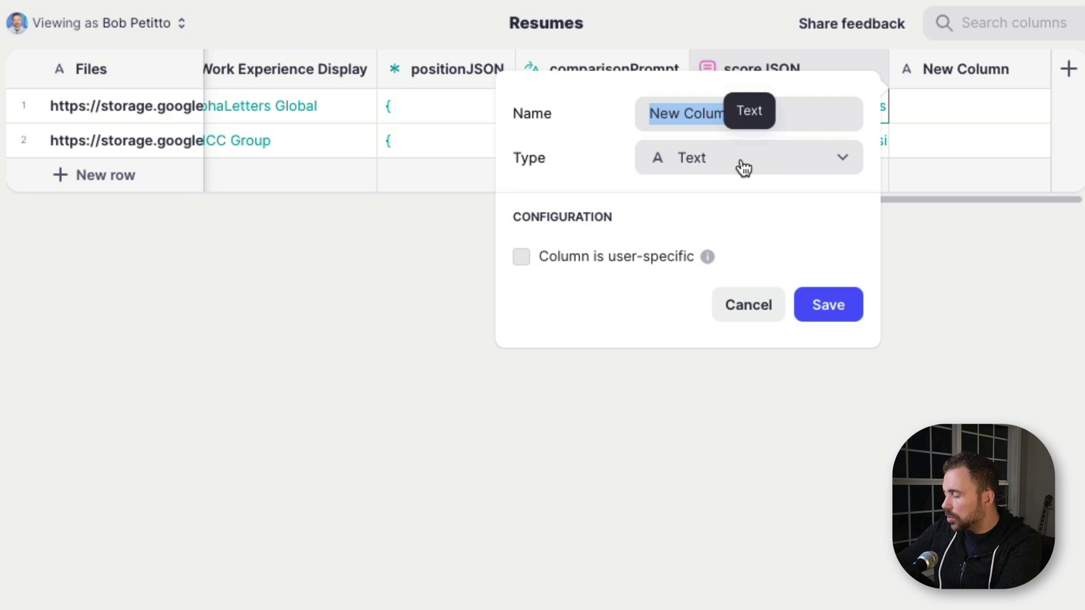
text(Score)
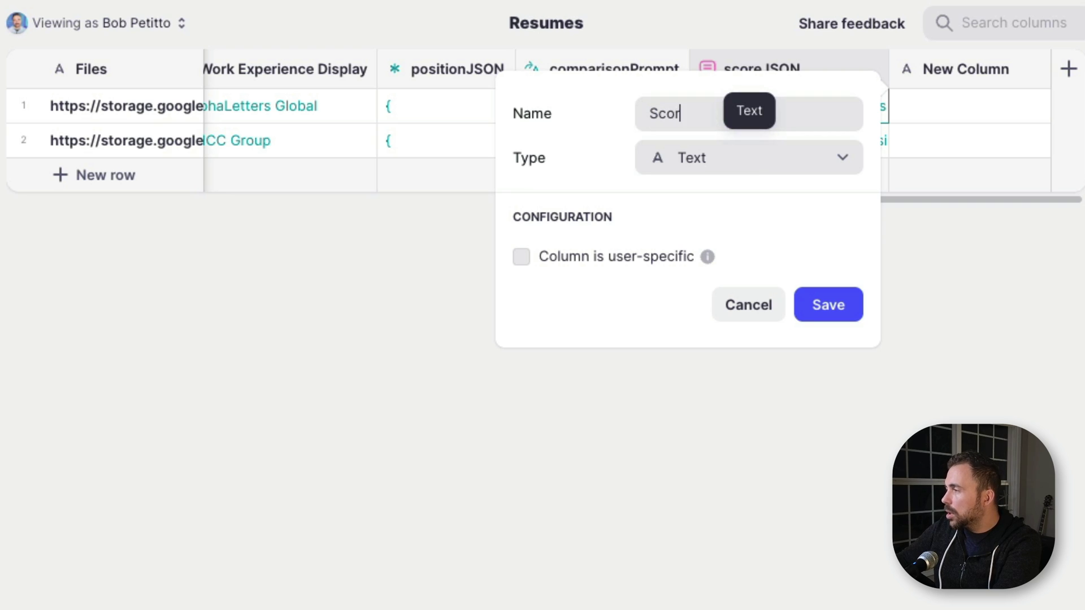
click(702, 171)
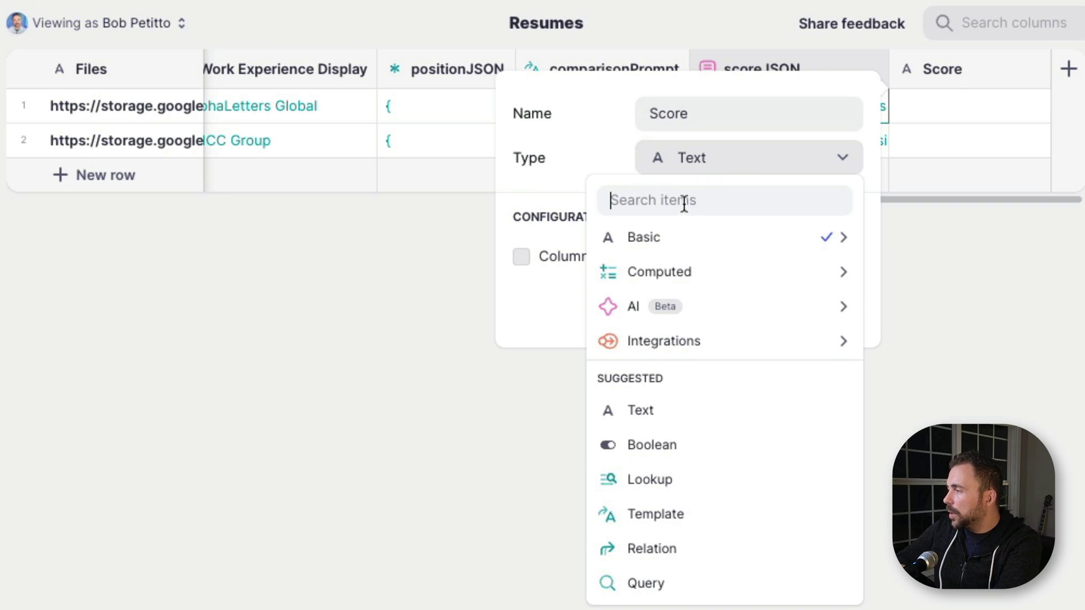
text(json)
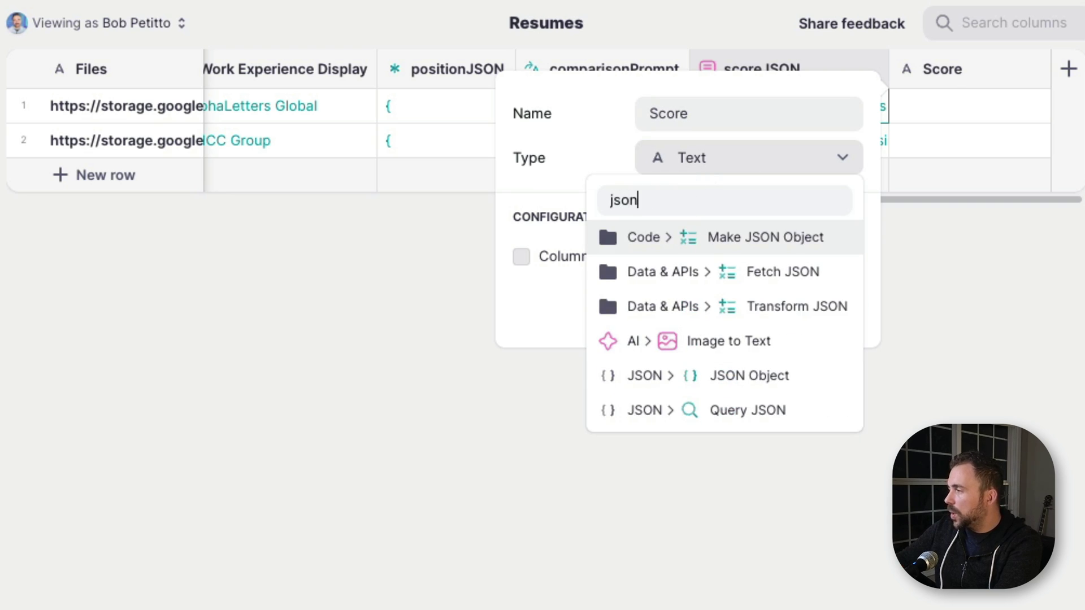
click(696, 410)
click(842, 261)
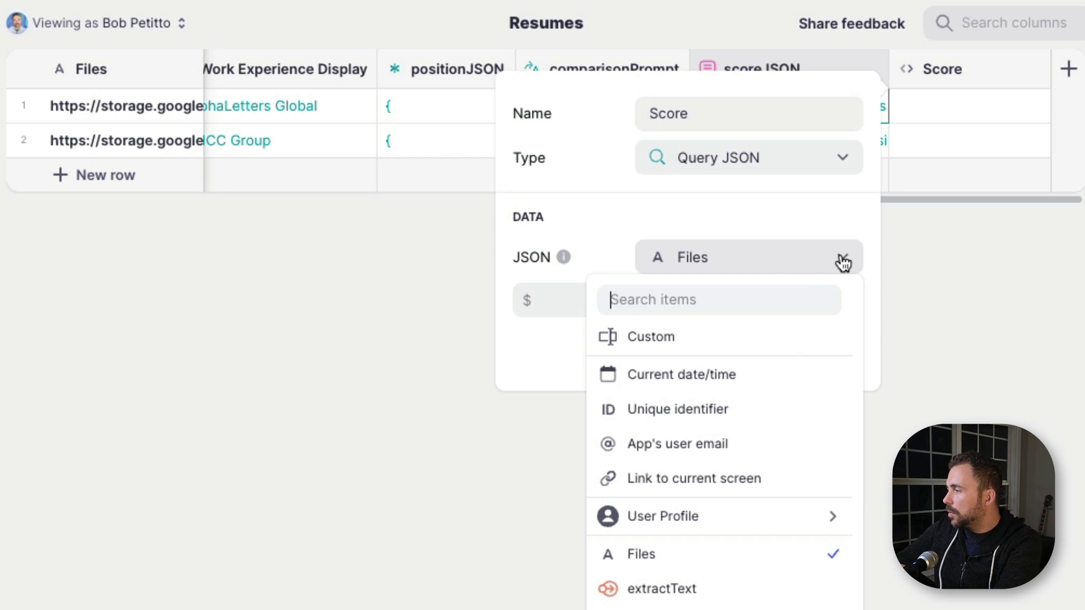
scroll(723, 441, down, 3)
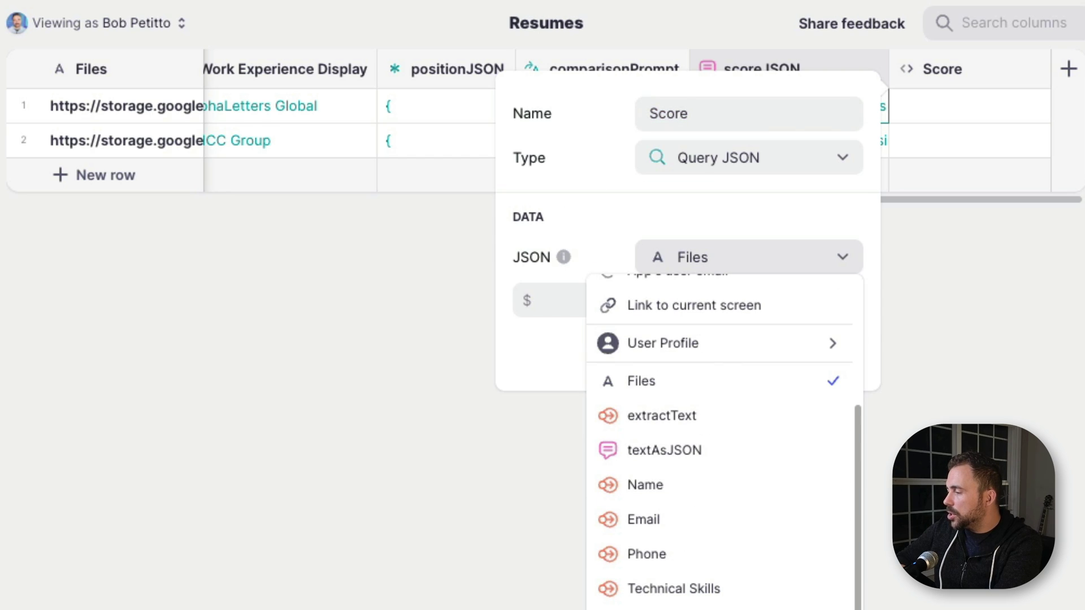
click(735, 608)
click(849, 301)
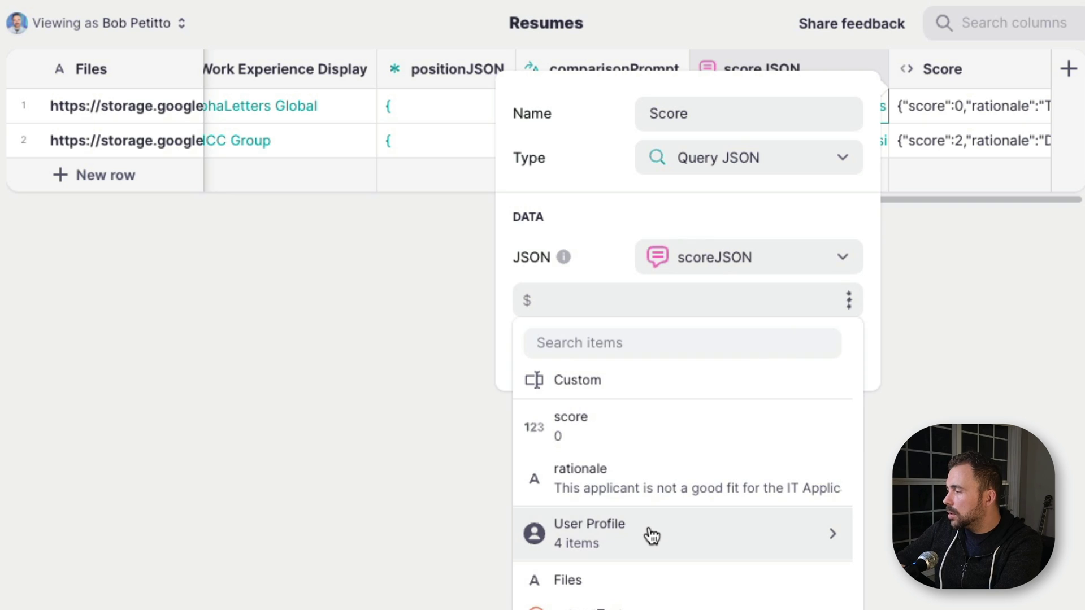
click(642, 430)
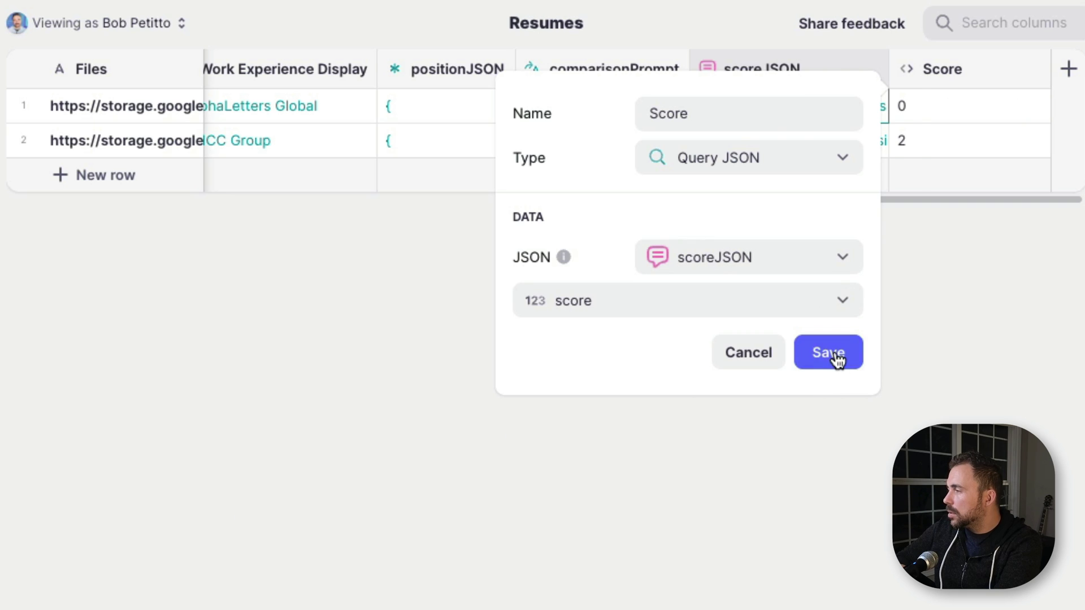
Step: Save the Score column and duplicate it as a Query JSON column named Rationale that reads rationale from scoreJSON
click(828, 352)
click(1035, 68)
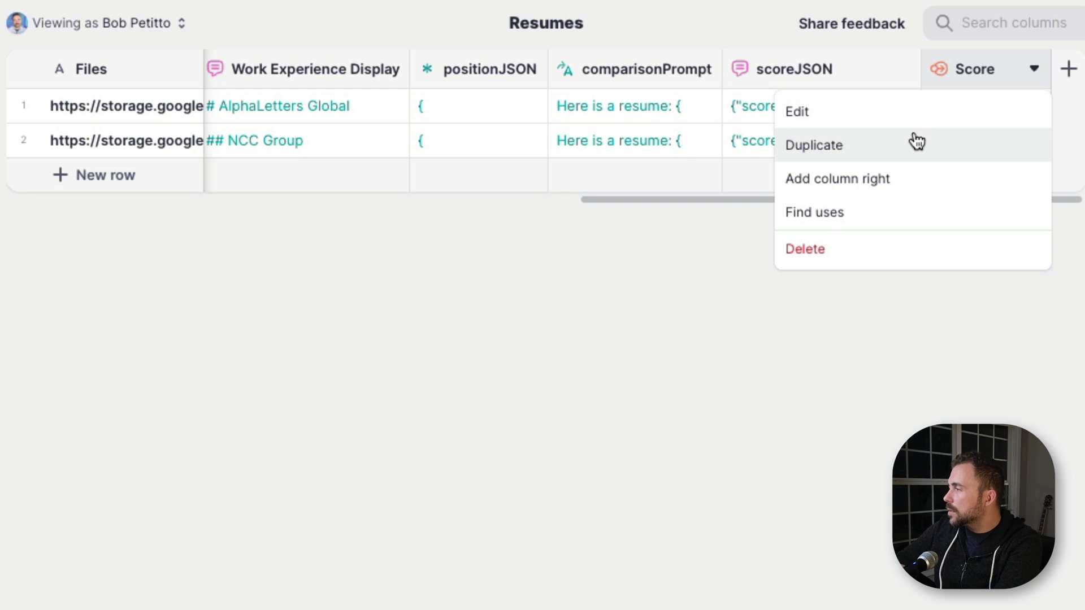
click(917, 141)
text(Rationale)
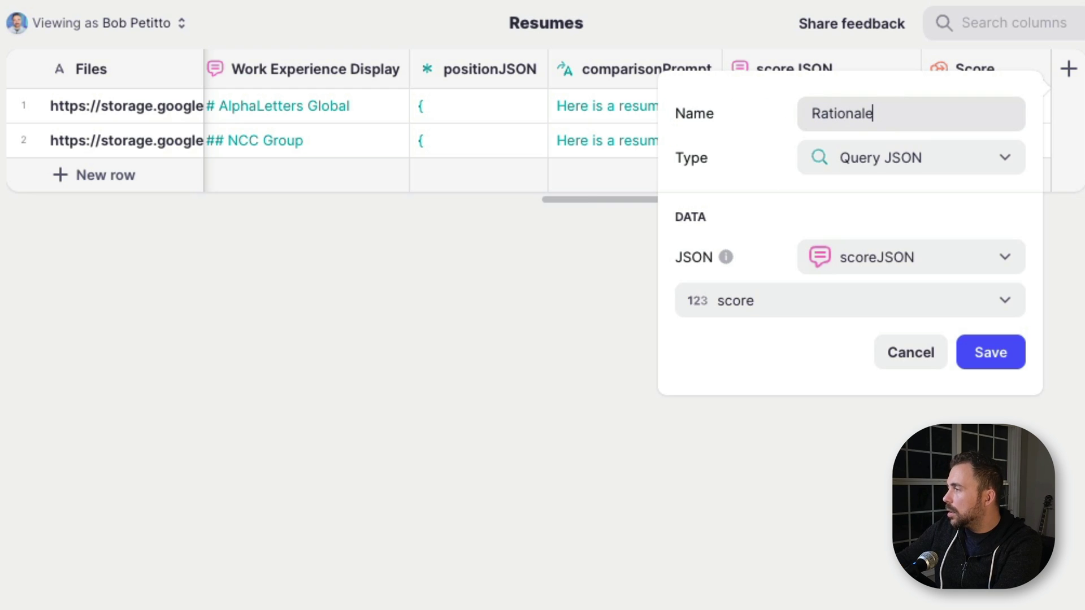
click(870, 301)
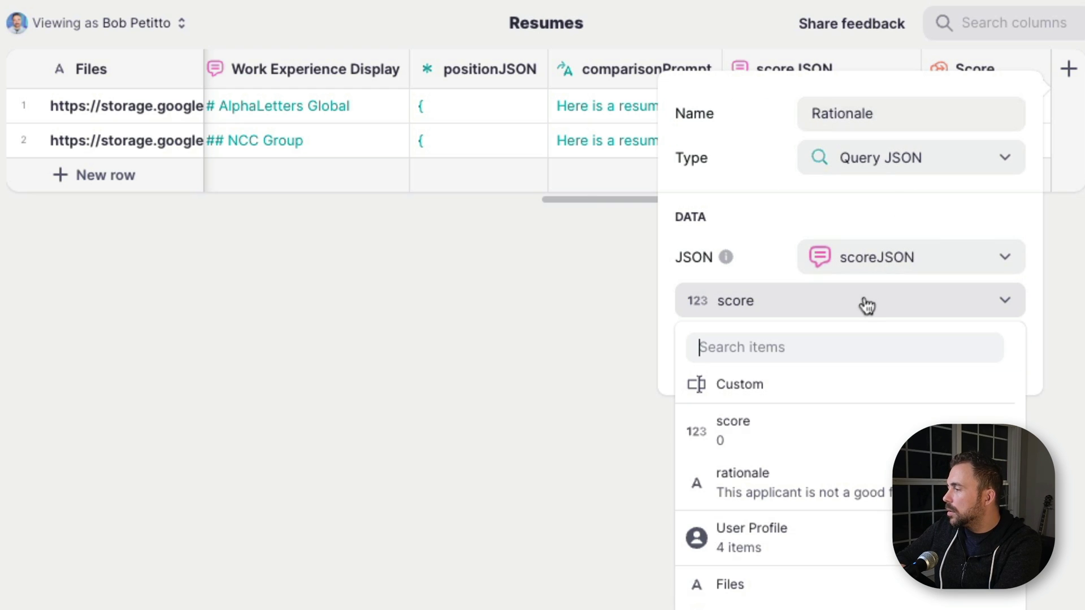
click(792, 493)
click(967, 368)
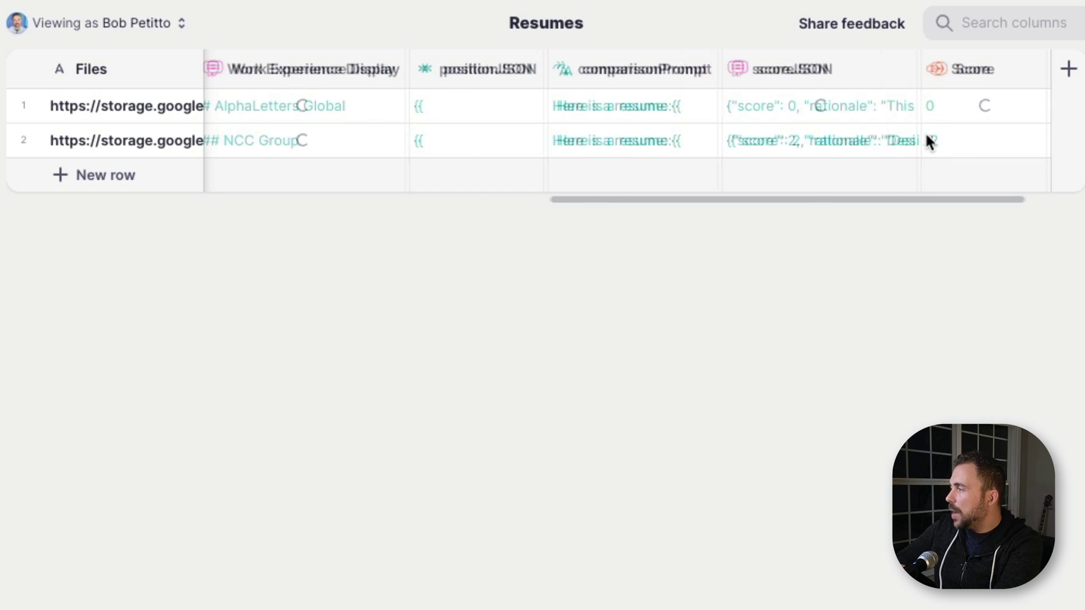
scroll(926, 133, right, 3)
double_click(975, 84)
click(973, 102)
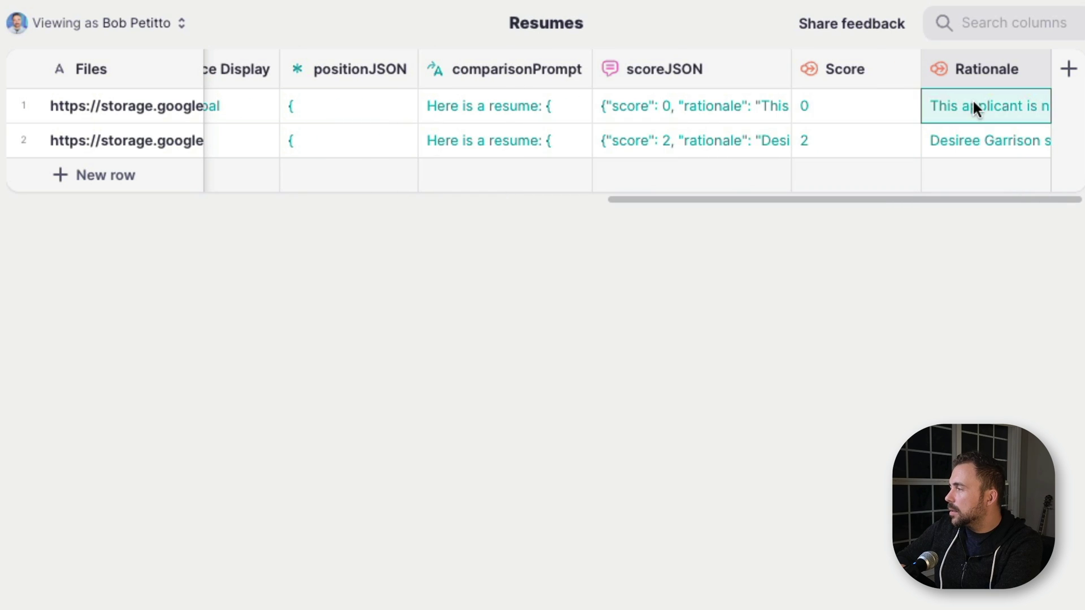
click(870, 117)
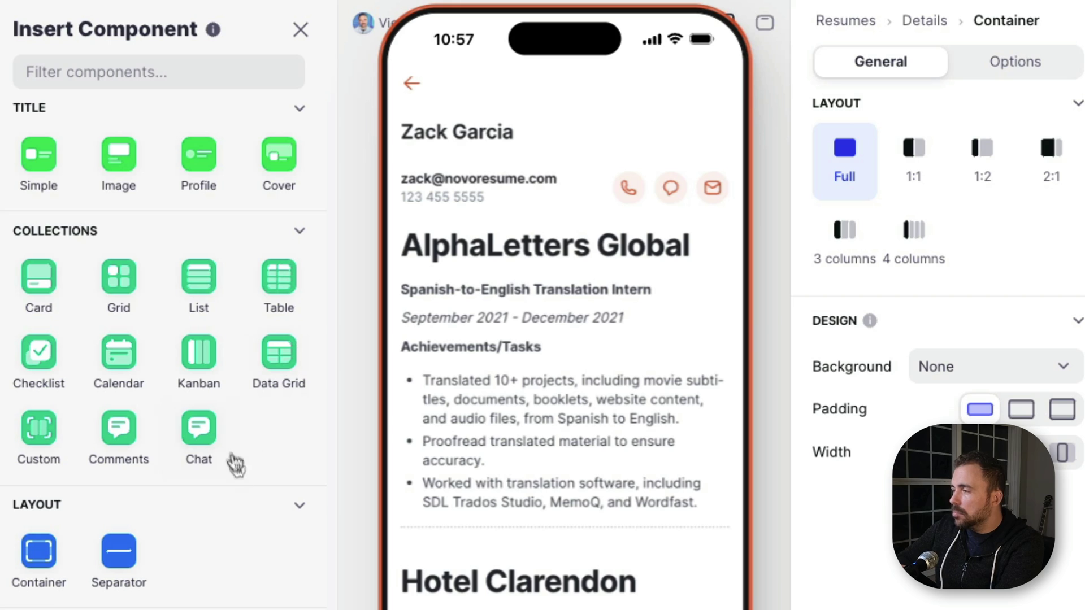
Step: Insert a Big Numbers component on the Resumes details screen
click(110, 72)
text(big)
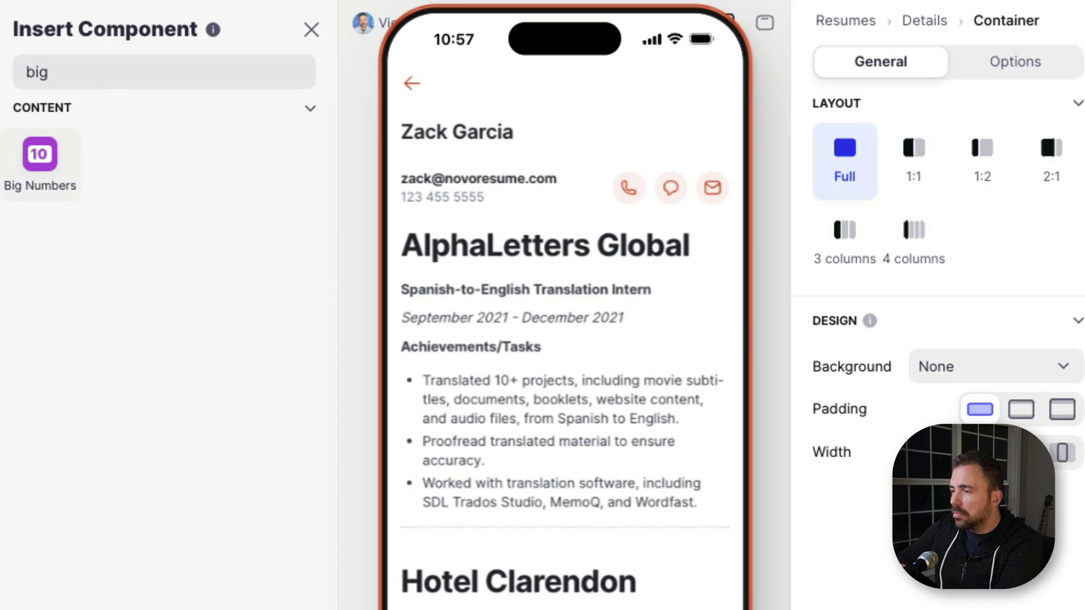
click(39, 161)
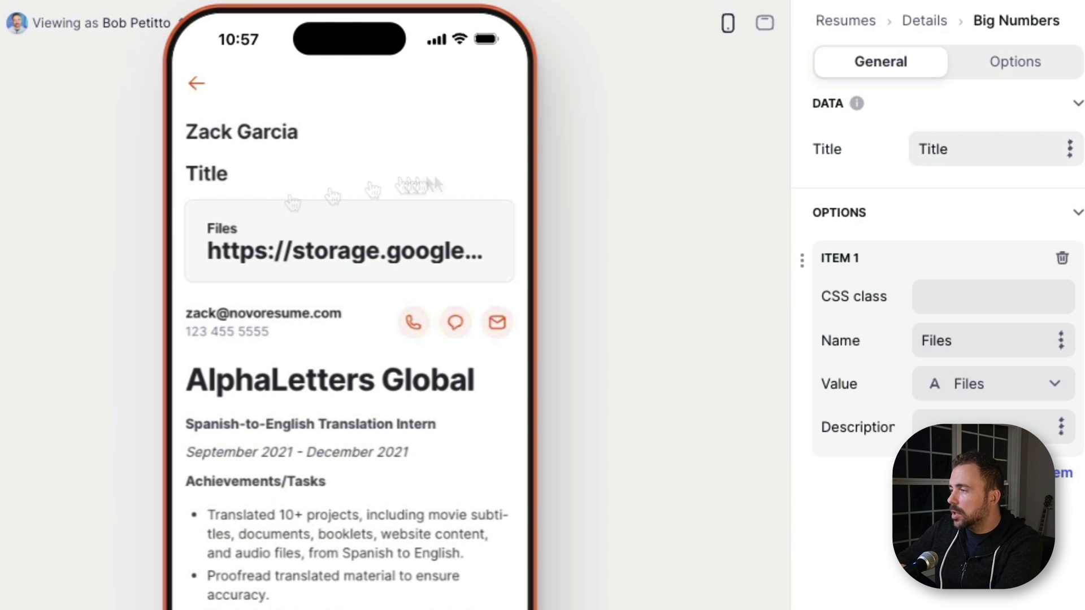
Step: Name the first Big Numbers item Score, with the Score column as its value and the Rationale column as its description
double_click(962, 345)
text(Score)
click(973, 384)
scroll(952, 266, down, 5)
click(952, 271)
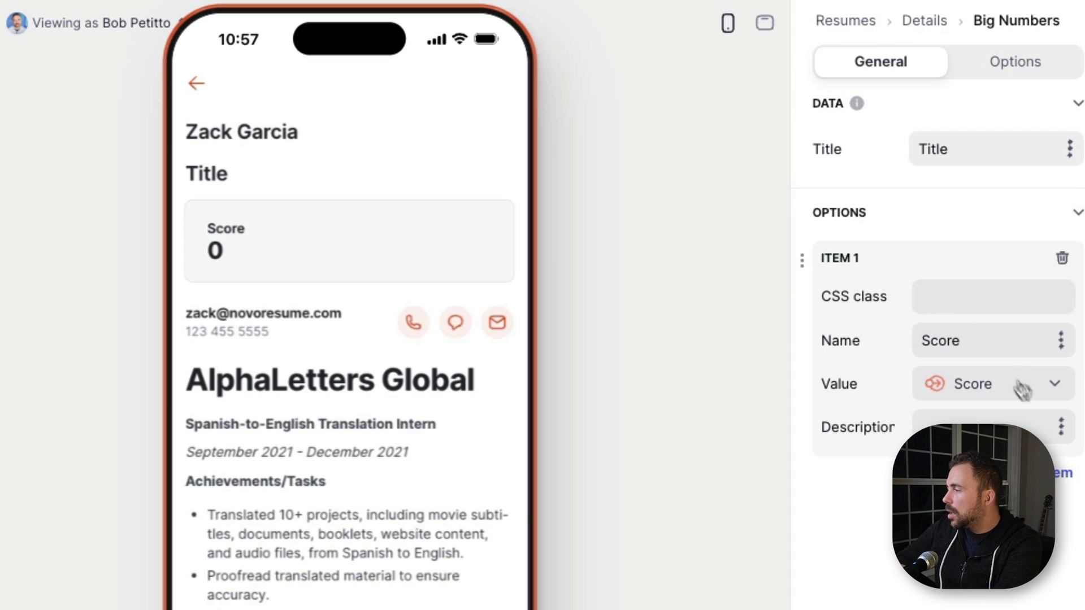
click(1061, 427)
scroll(941, 339, down, 5)
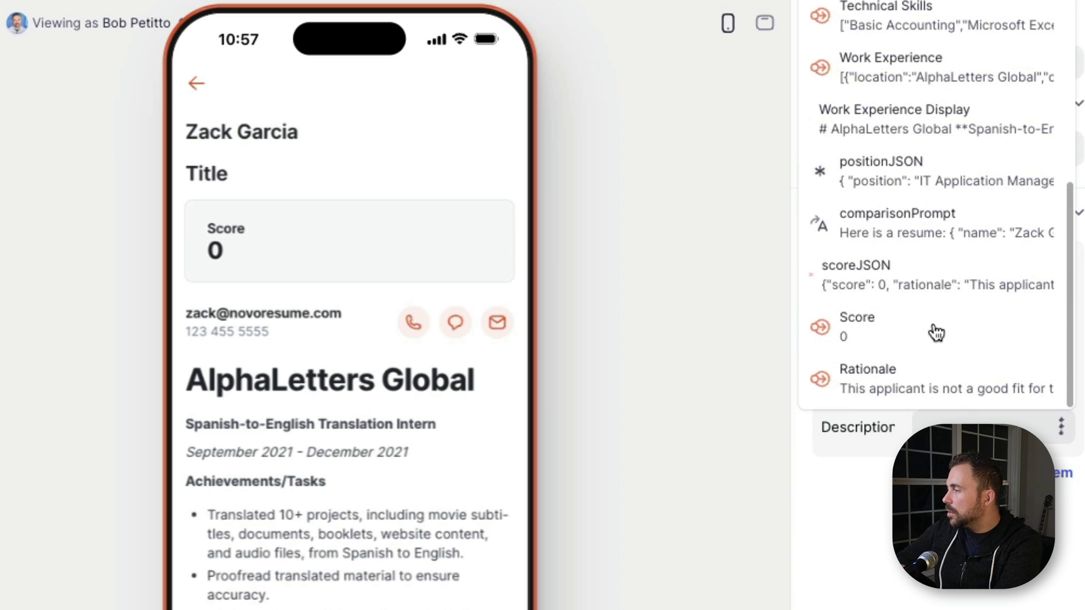
click(910, 381)
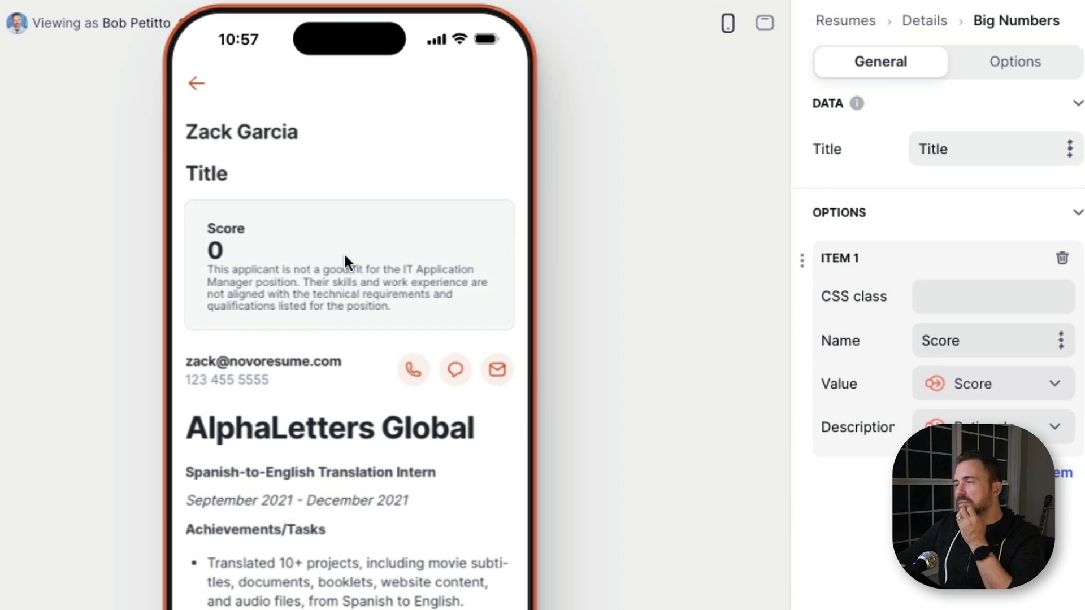
Step: Clear the Big Numbers component's title and go back to the resume list to open an applicant
drag(952, 155, 889, 162)
key(BackSpace)
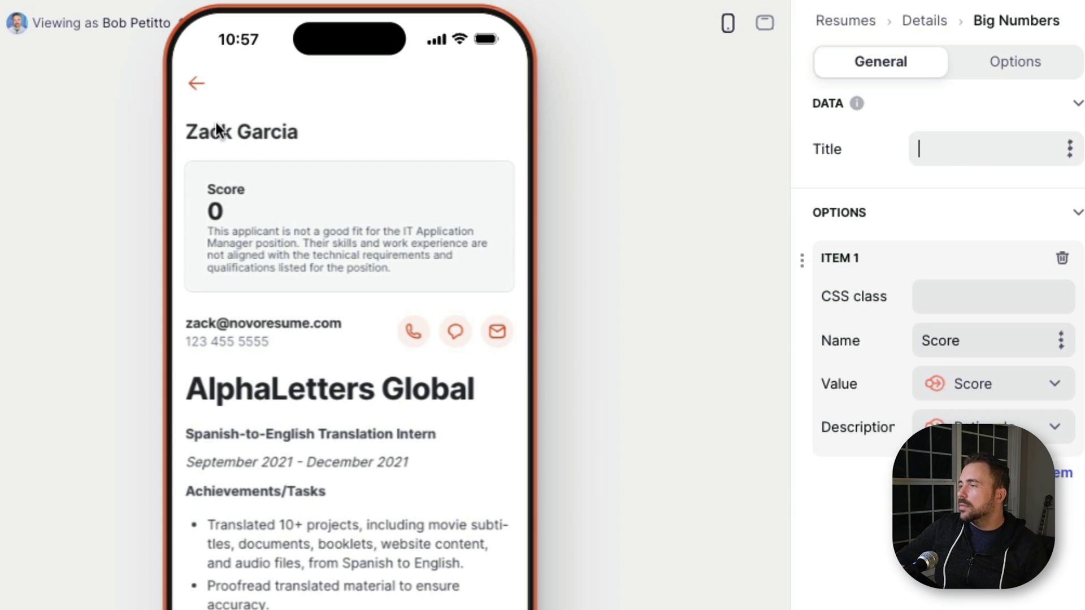
click(196, 84)
click(392, 254)
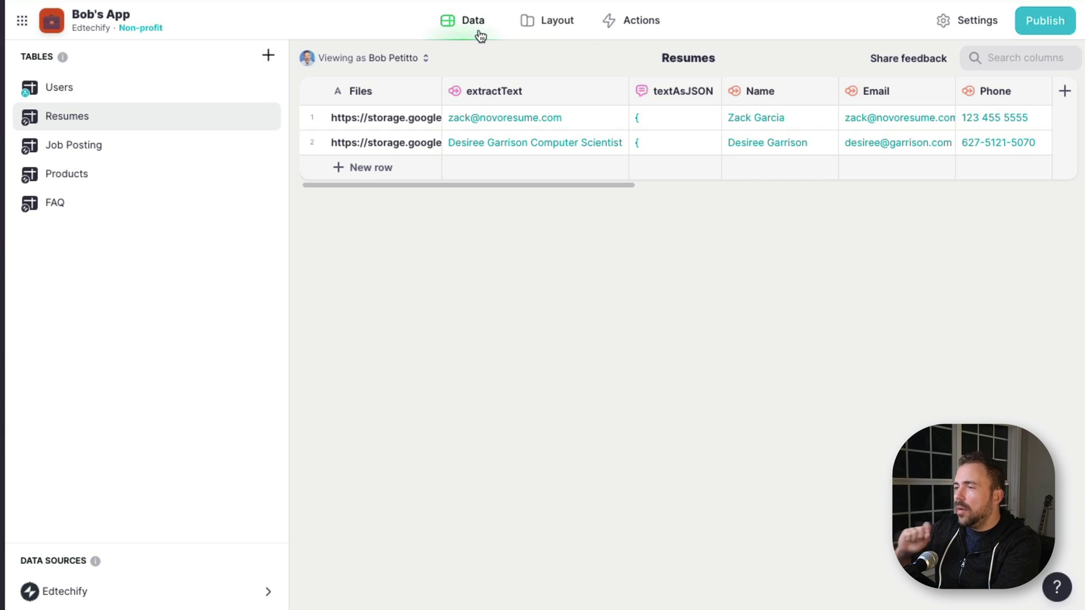
Step: In the Products table, add a Document to Text column named extractText that uses File as its document
click(92, 179)
drag(436, 115, 427, 192)
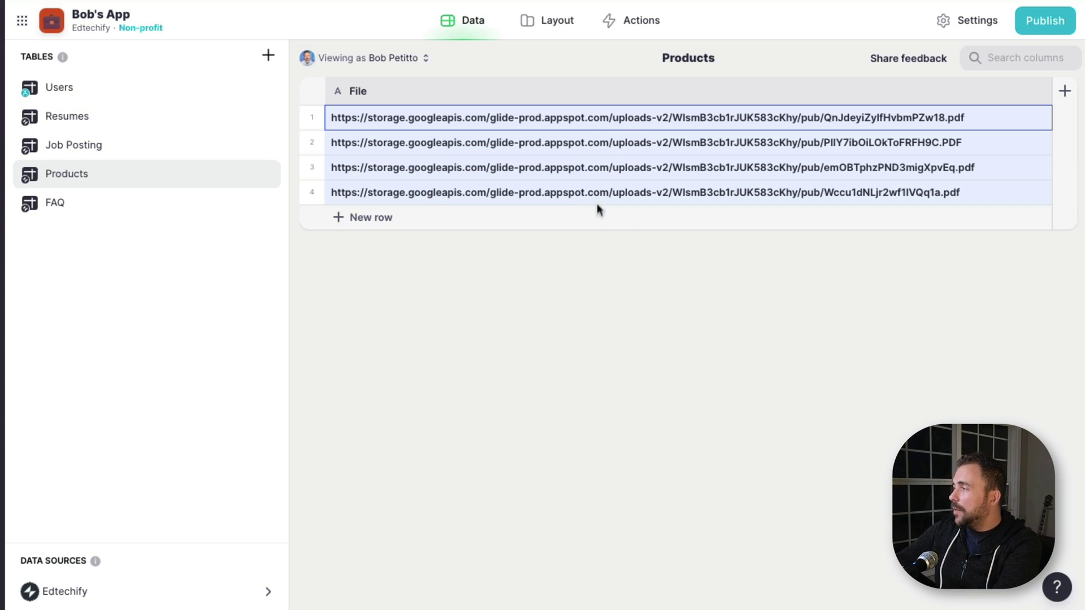
click(1066, 93)
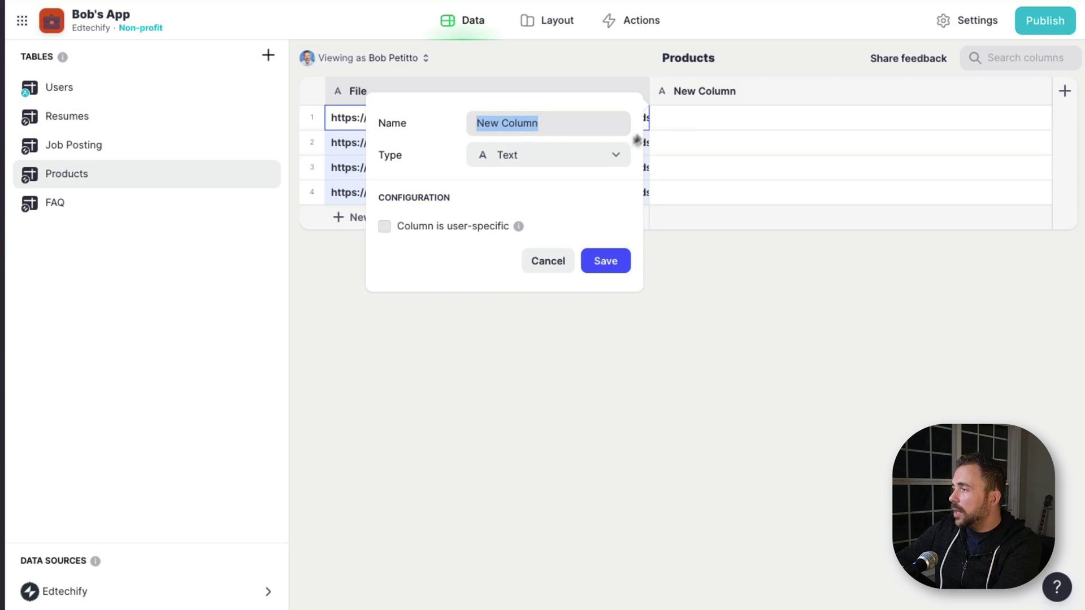
text(extractText)
click(506, 161)
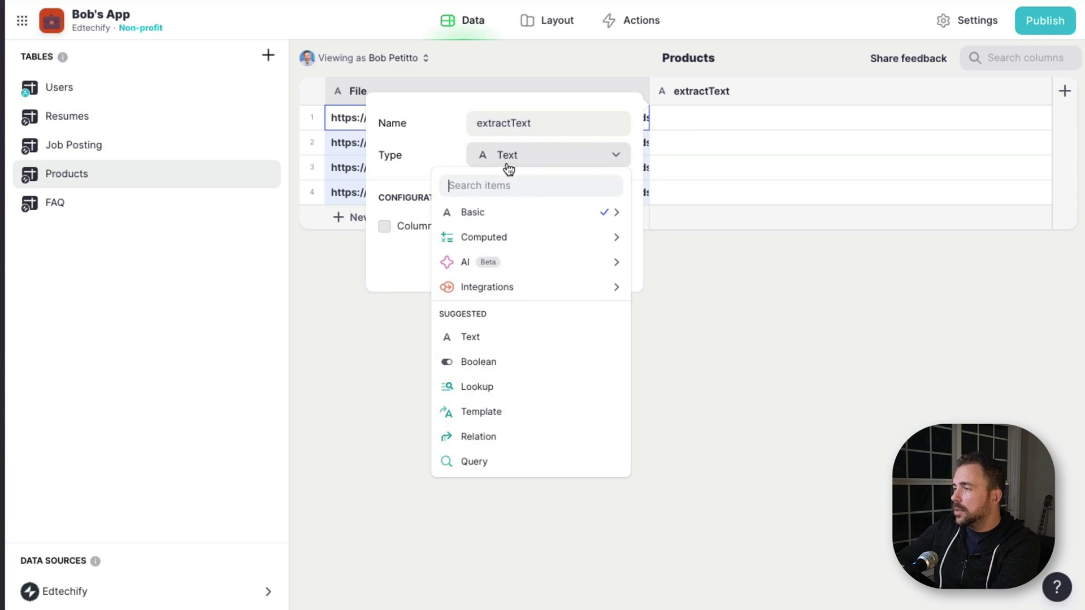
mouse_move(505, 290)
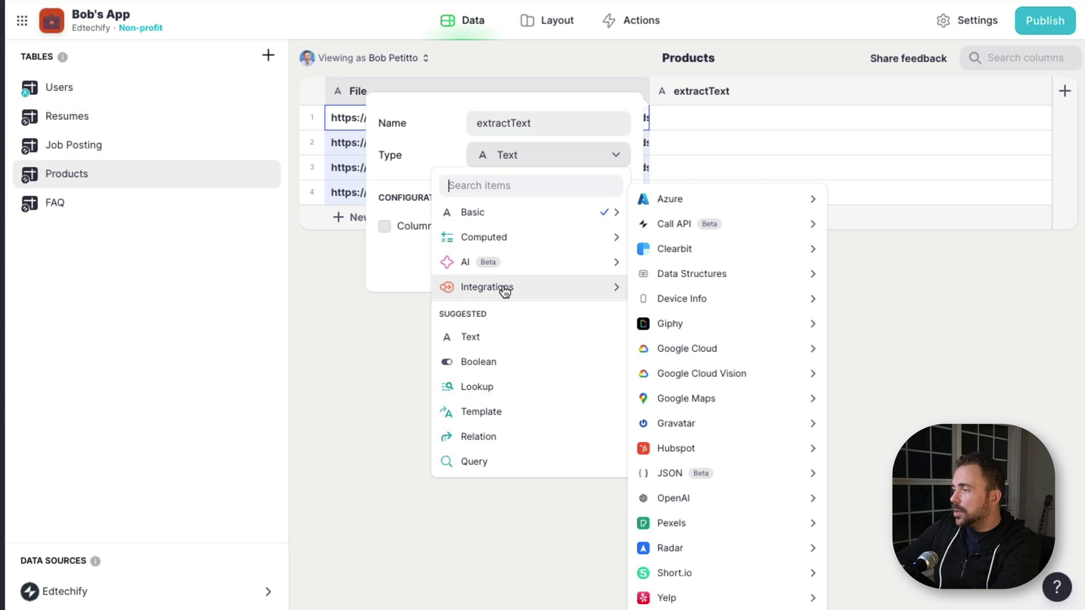
mouse_move(482, 262)
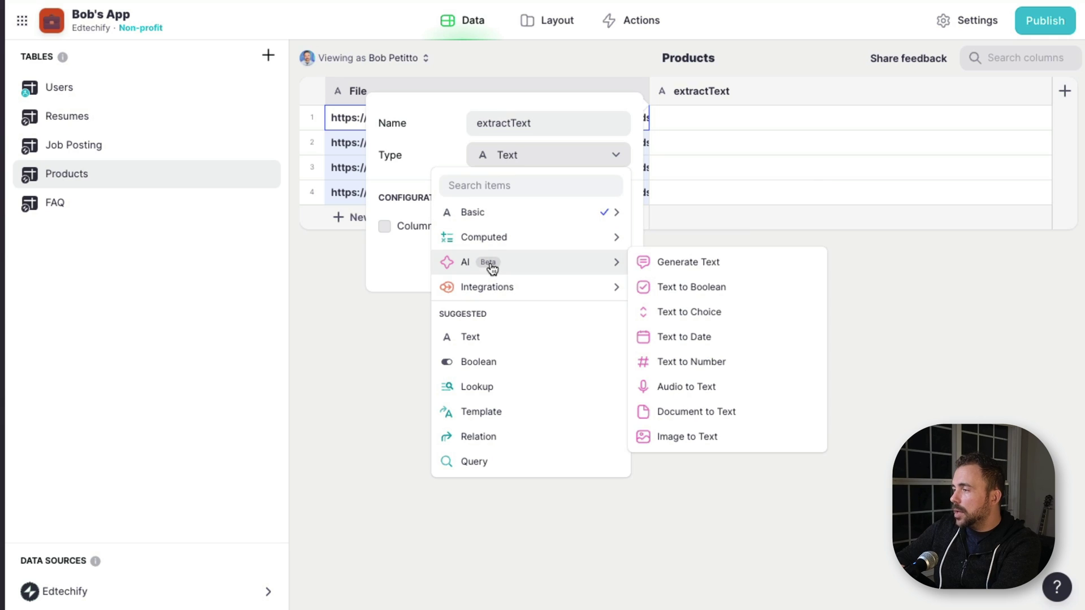
click(705, 421)
click(620, 258)
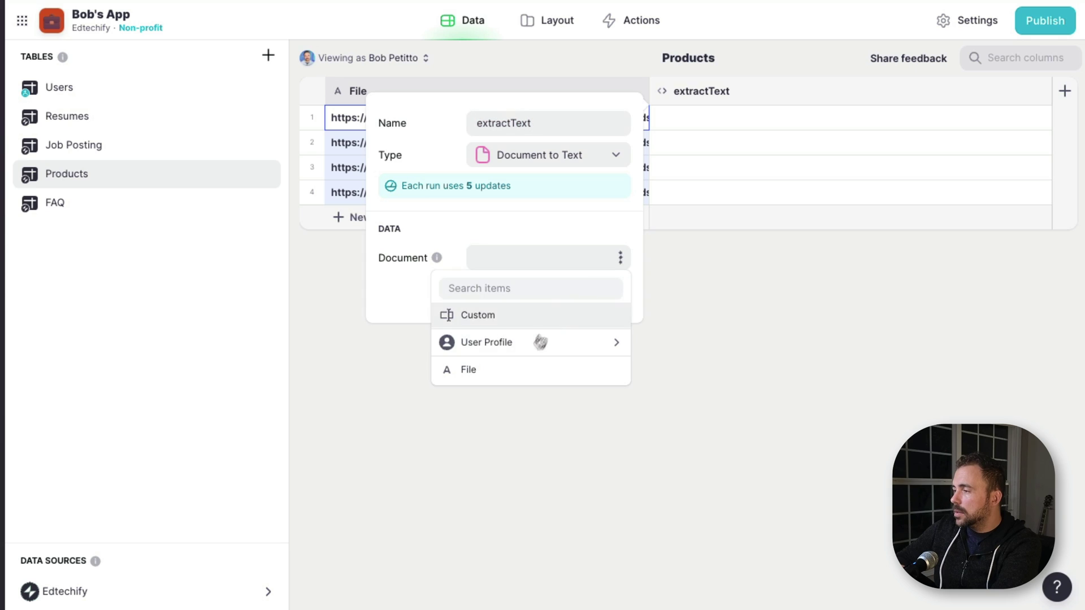
click(526, 368)
click(610, 293)
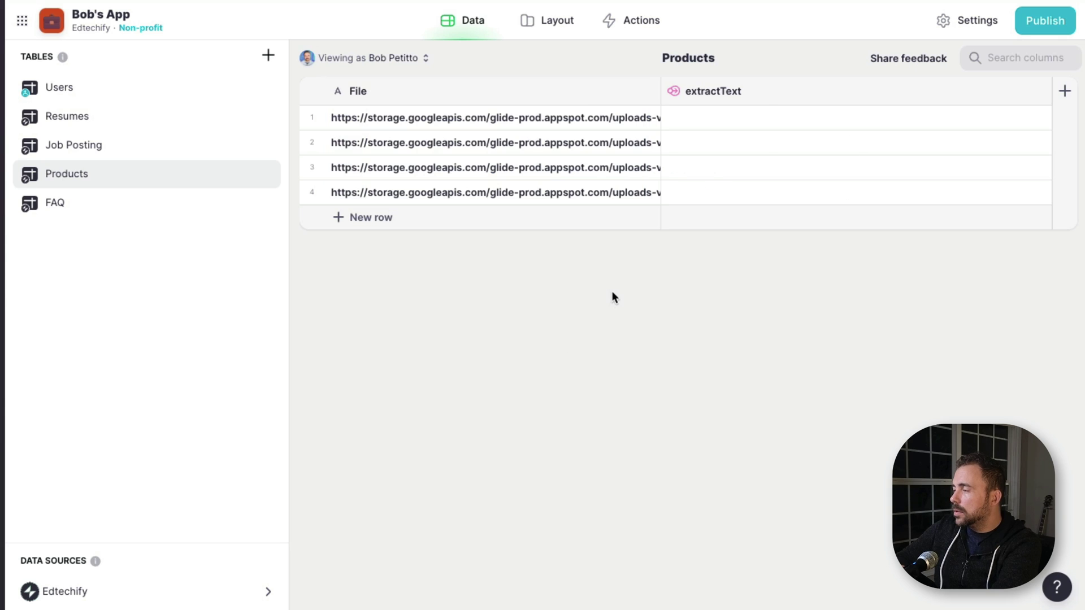
click(729, 171)
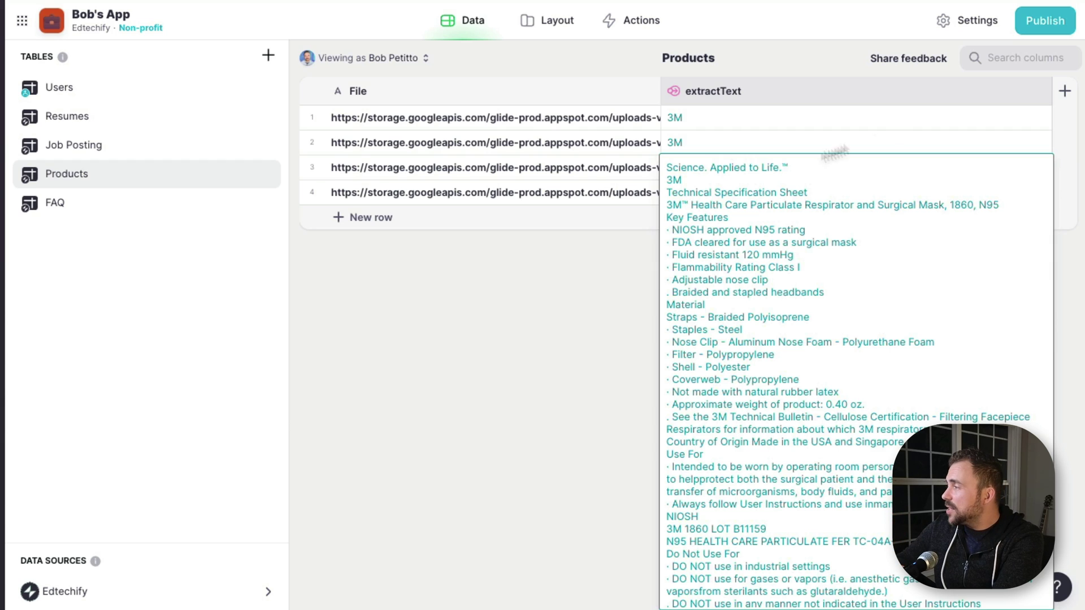
Step: Add a Generate Text column named asJSON_FAQ to the Products table
click(1065, 91)
click(709, 157)
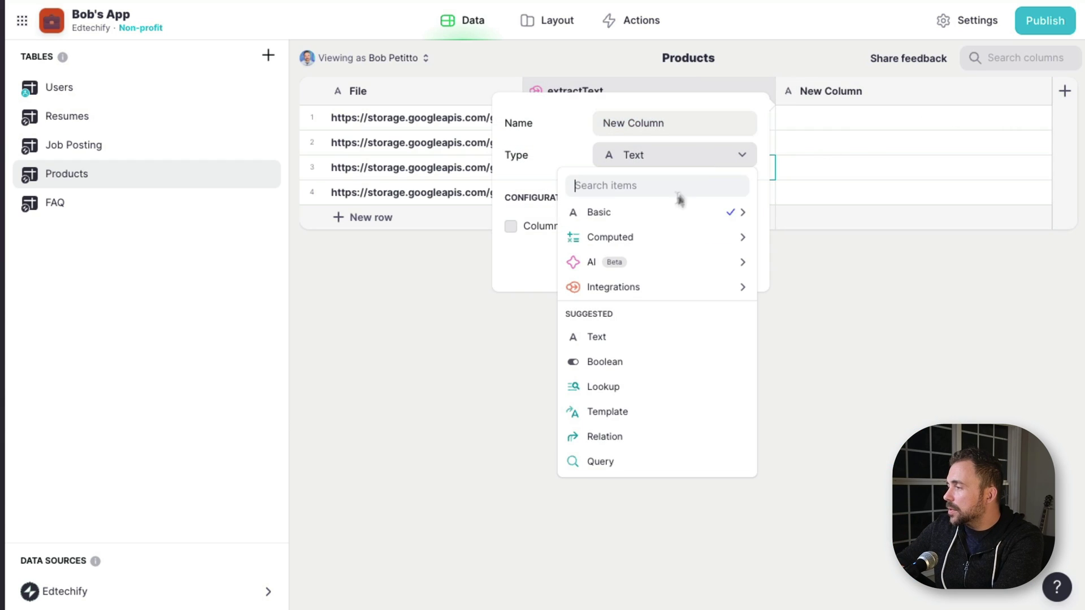
mouse_move(650, 262)
click(790, 263)
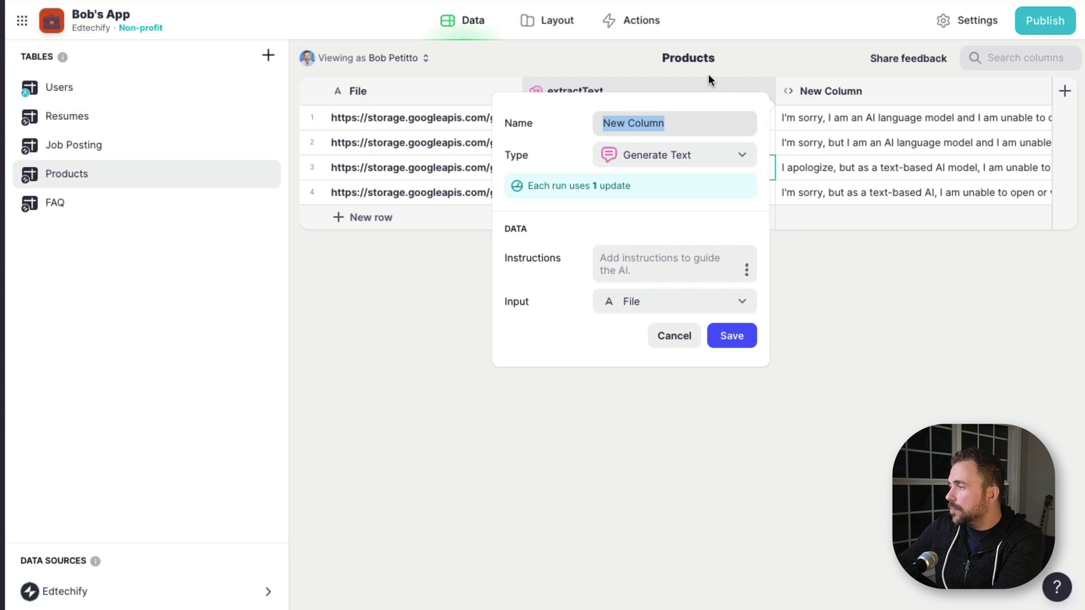
text(asJSON_FAQ)
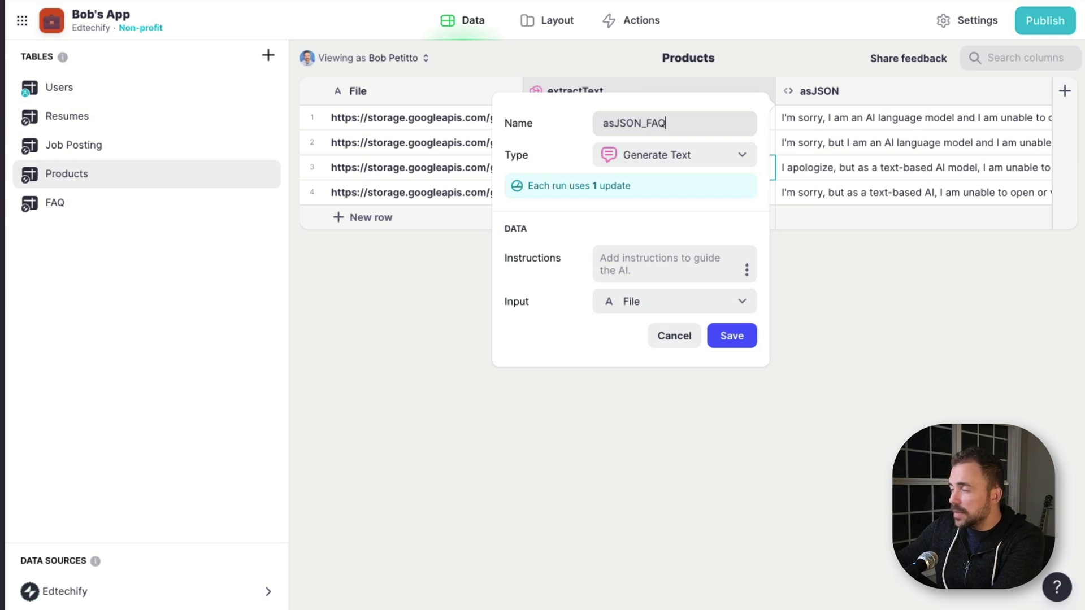
Step: Write the asJSON_FAQ instructions "here is a product spec sheet. create an FAQ in JSON format with the following structure:" followed by a blank line
click(654, 260)
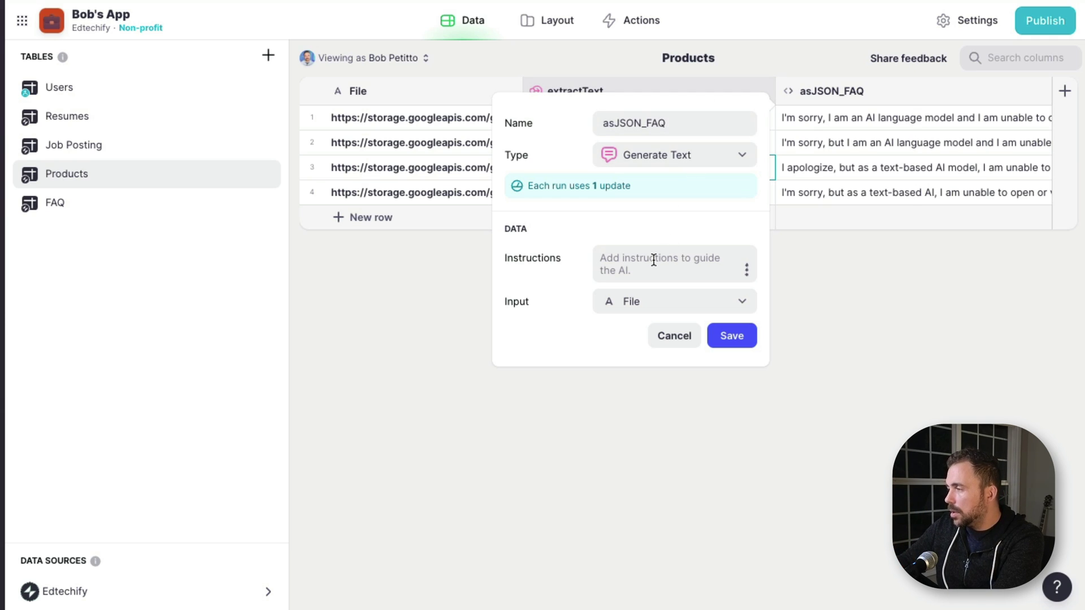
text(here is a p)
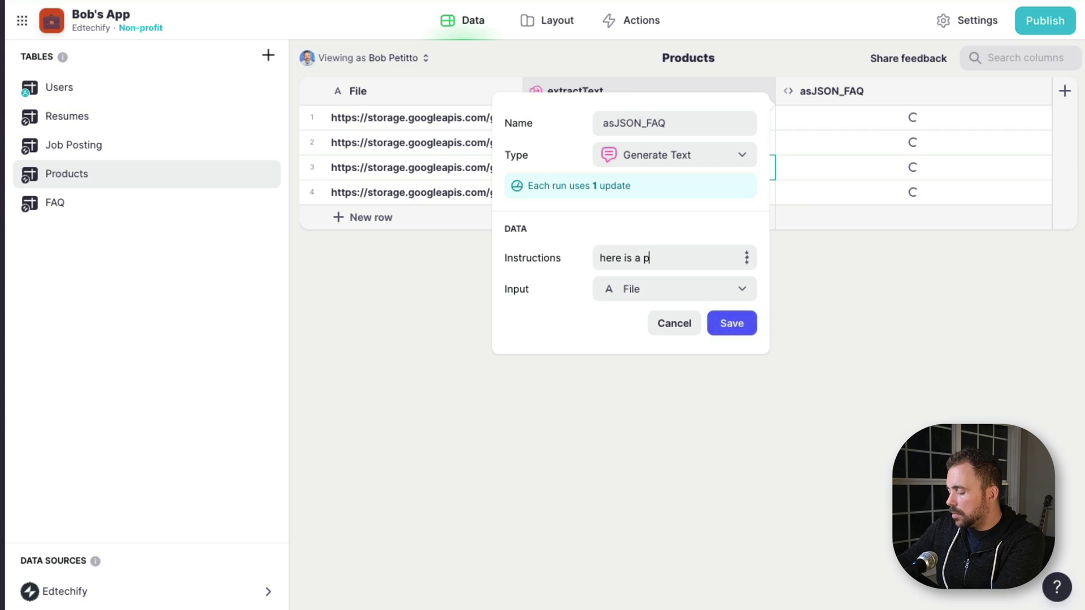
text(roduct spec sheet. create an)
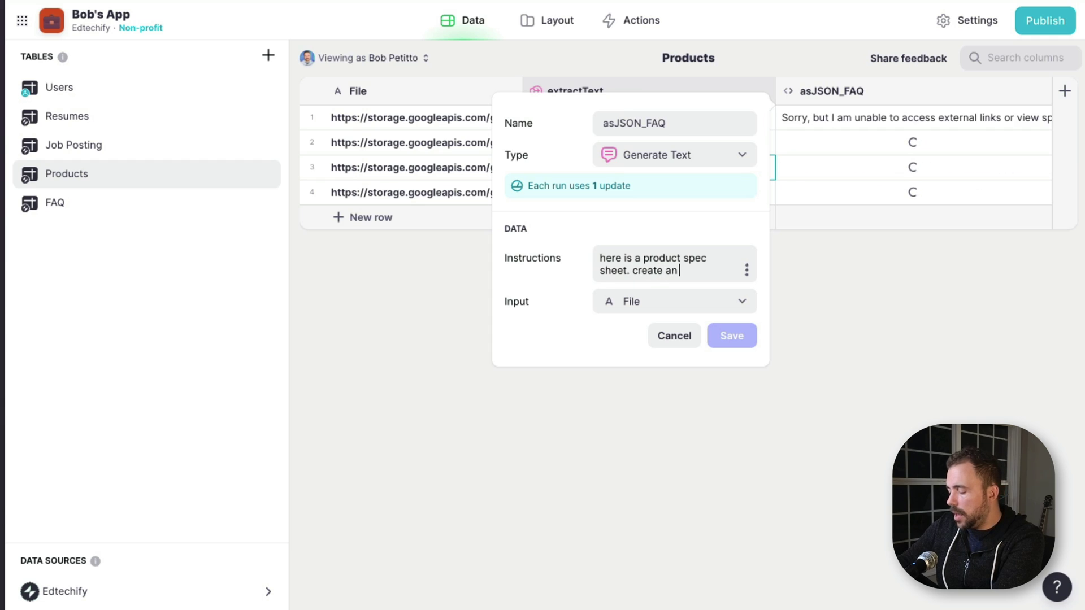
text( FAQ in )
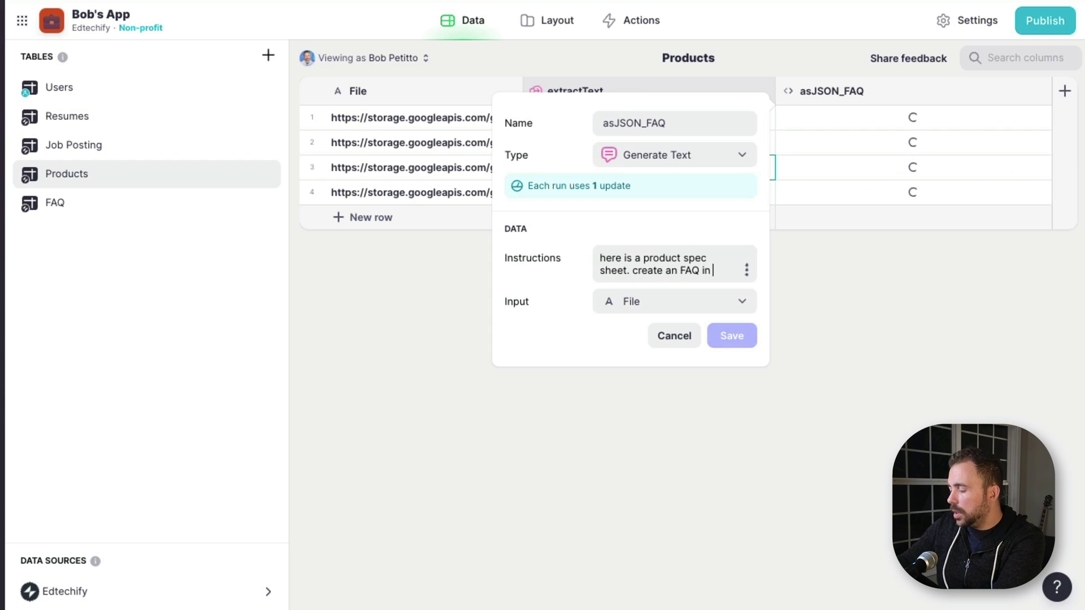
text(JSON form)
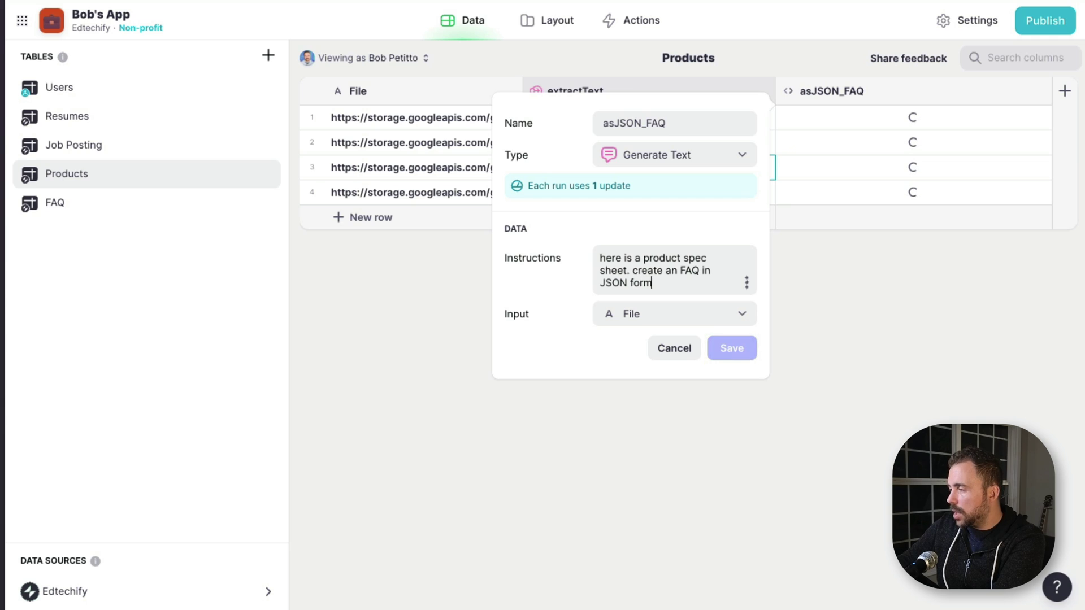
text(at with the foll)
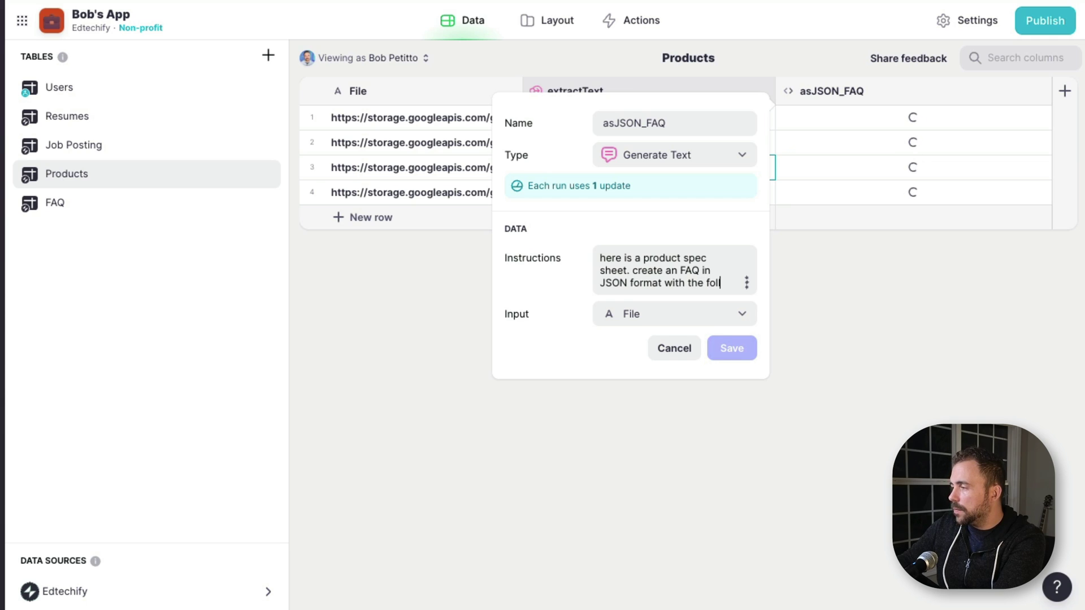
text(owing structure)
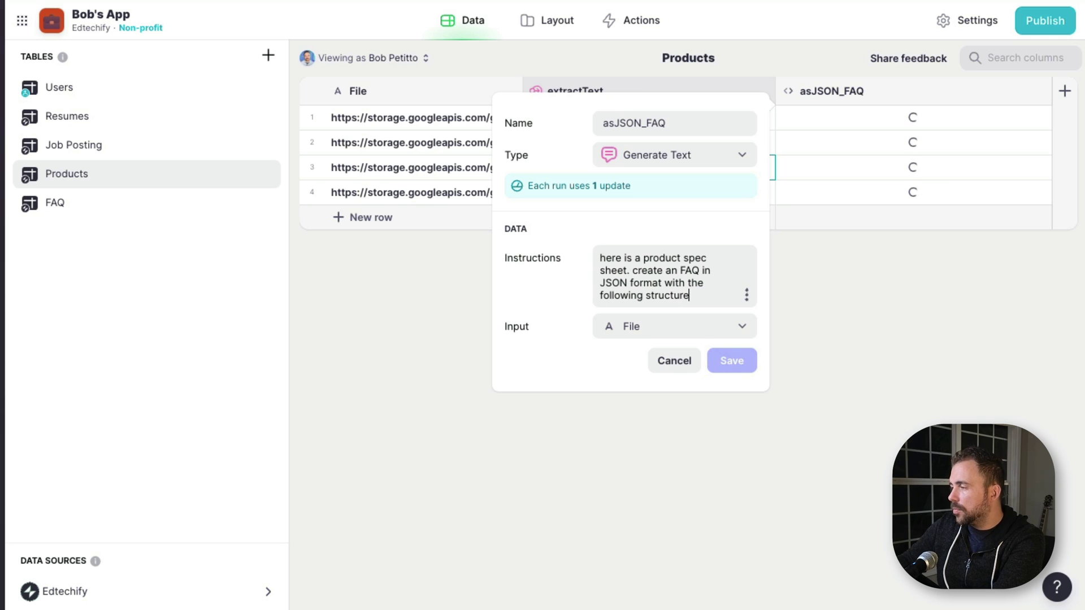
text(:)
key(Return)
key(Return)
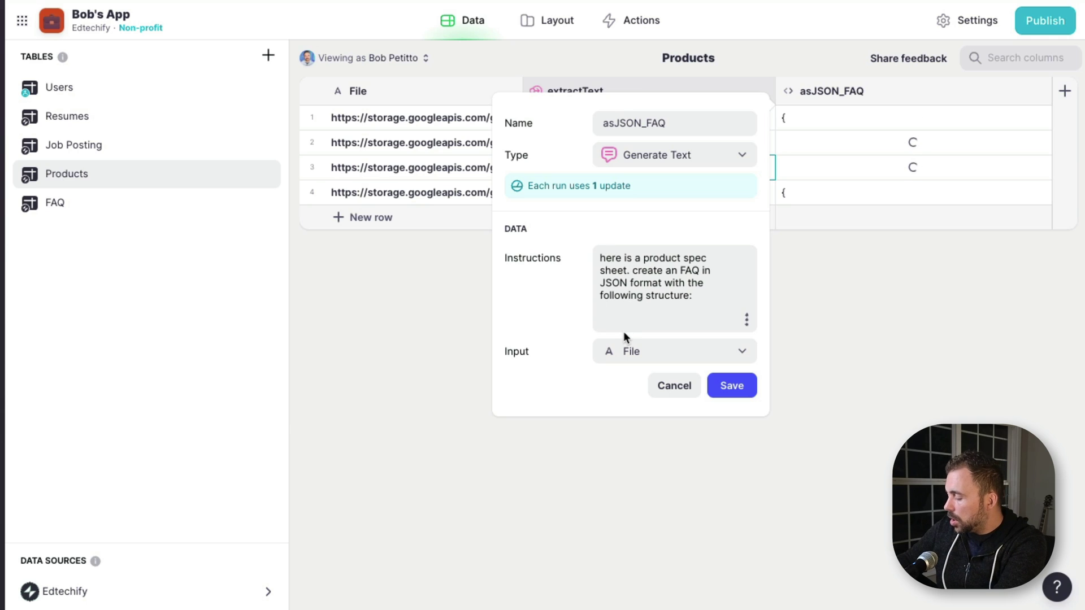
Step: Add the JSON structure {faq[{q,a}]} at the end of the asJSON_FAQ instructions and remove the blank line above it
text({)
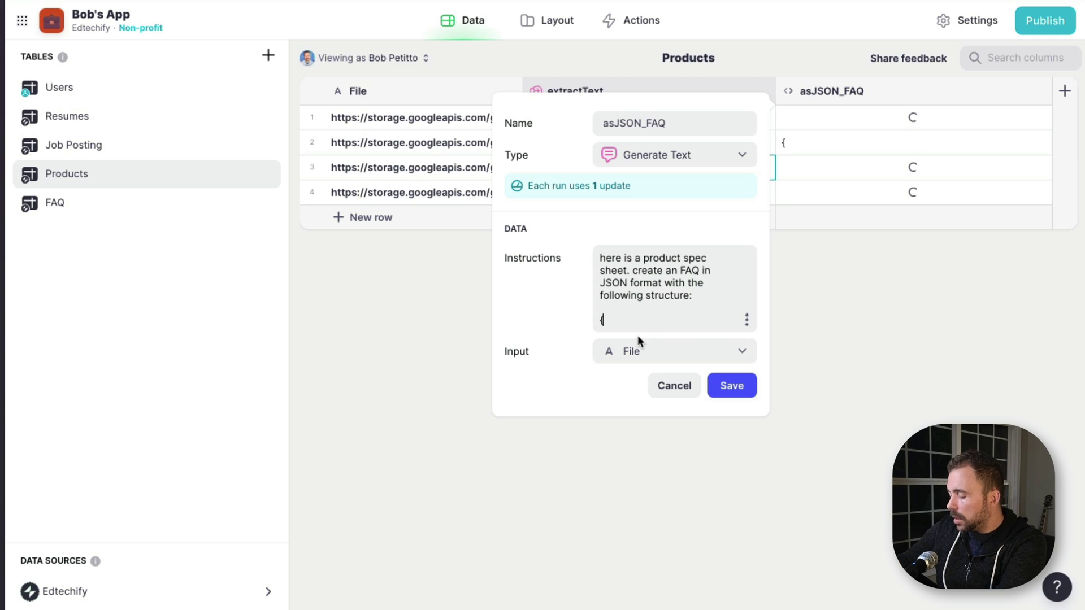
text(faq[{q)
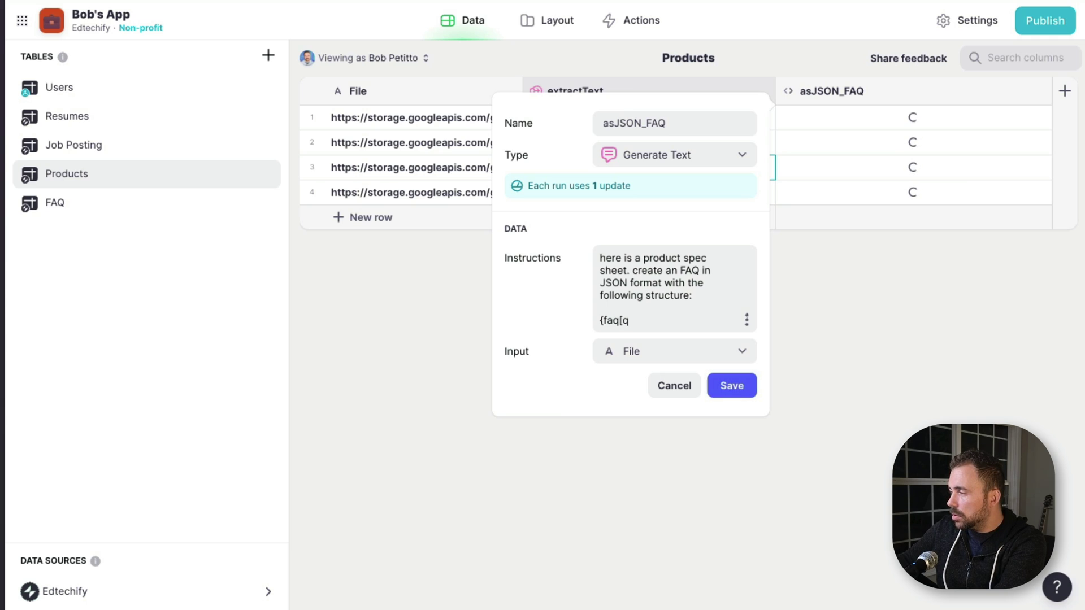
text(,a)
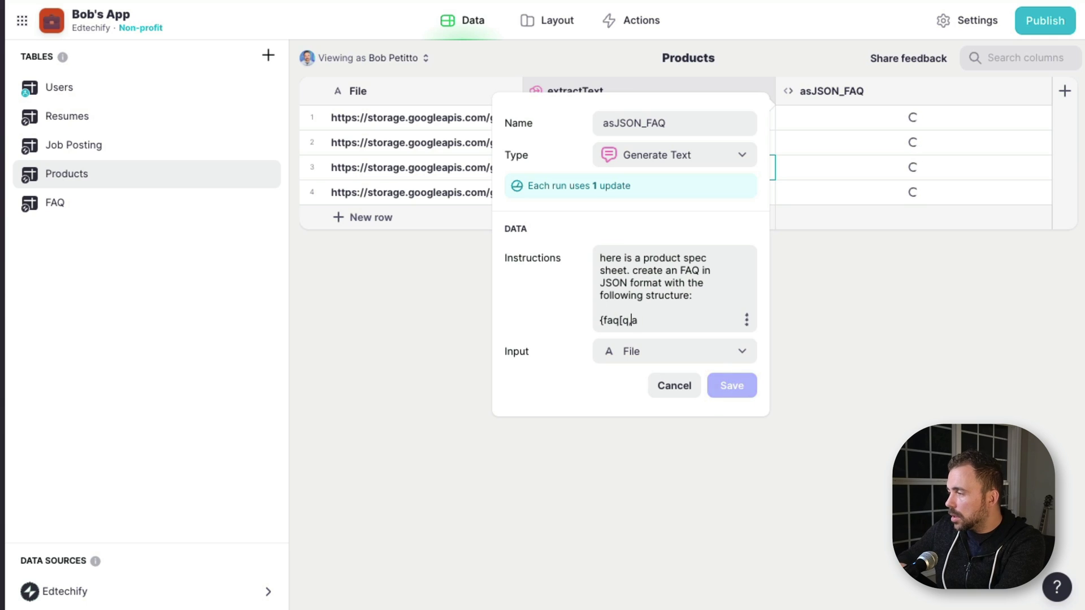
key(Left)
key(Left)
key(Left)
text({)
key(Right)
key(Right)
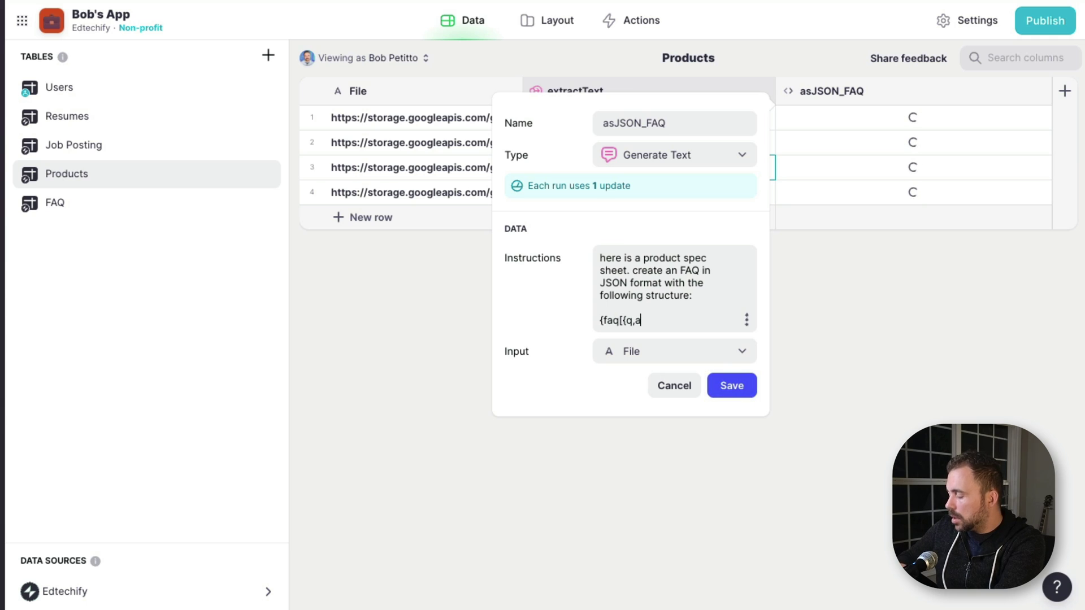
text(})
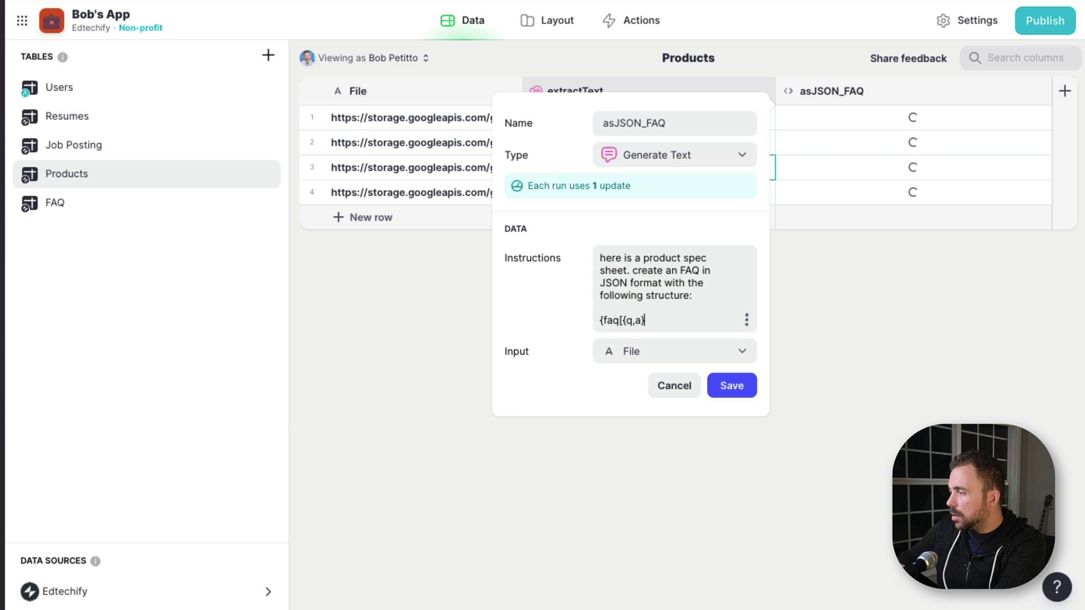
text(])
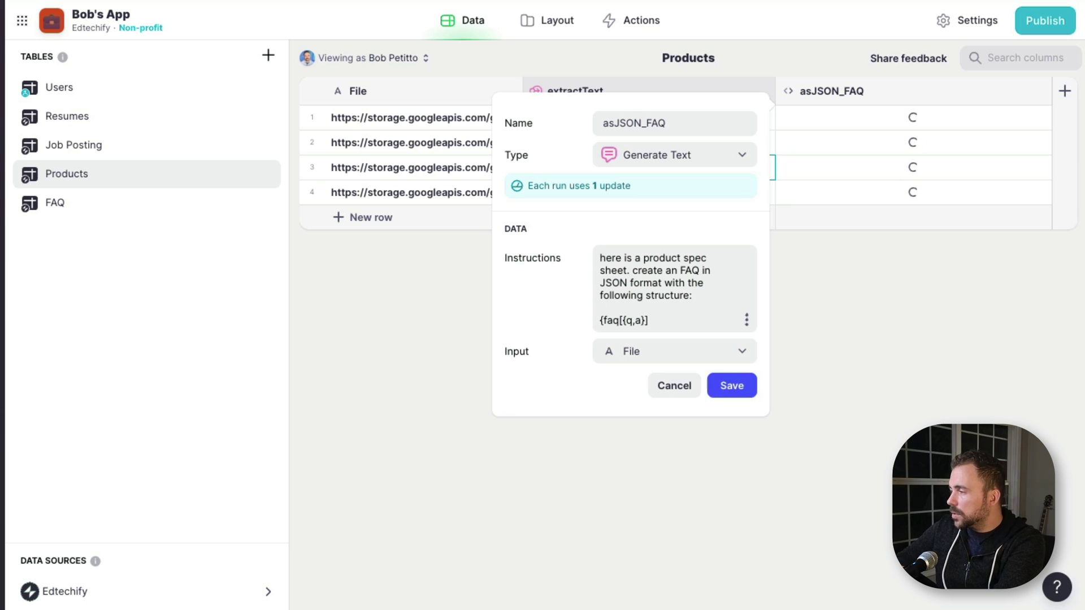
text(})
click(660, 307)
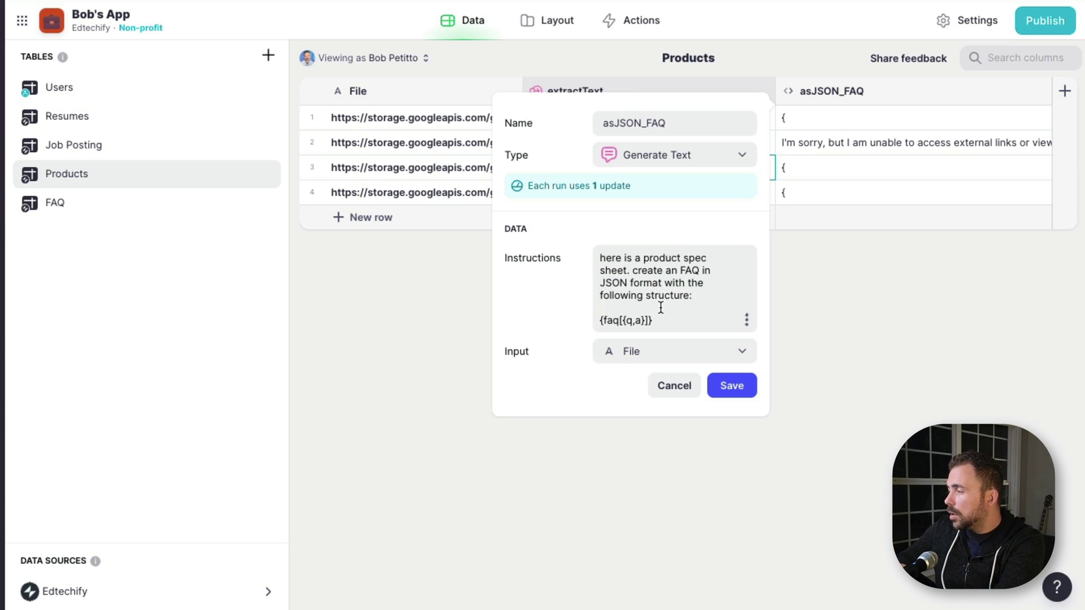
key(BackSpace)
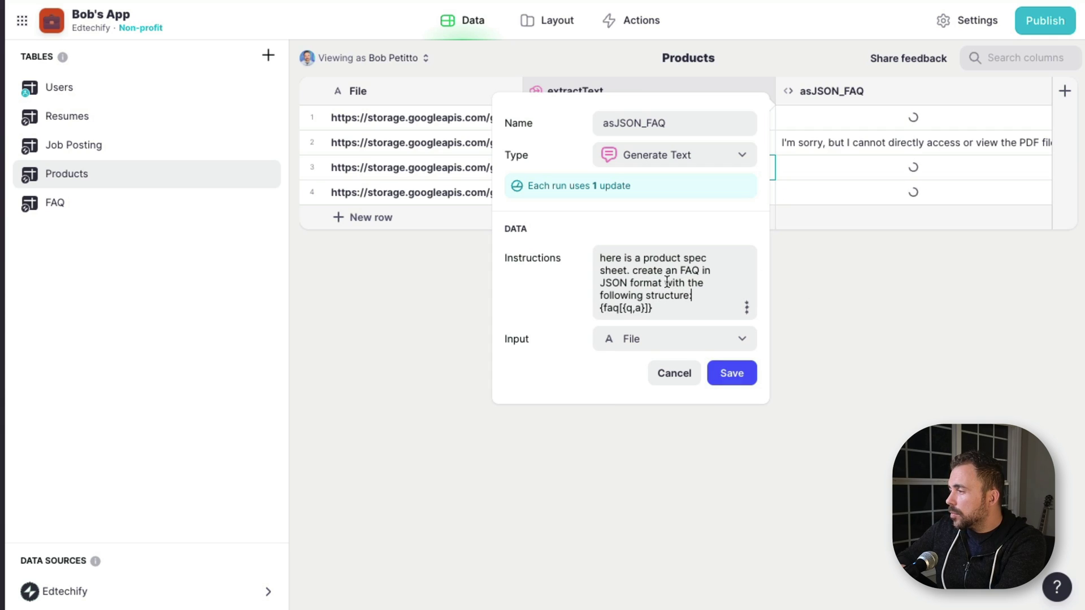
Step: Insert "with these 5 questions" after "create an FAQ" in the instructions and clear the File column from the input
click(703, 270)
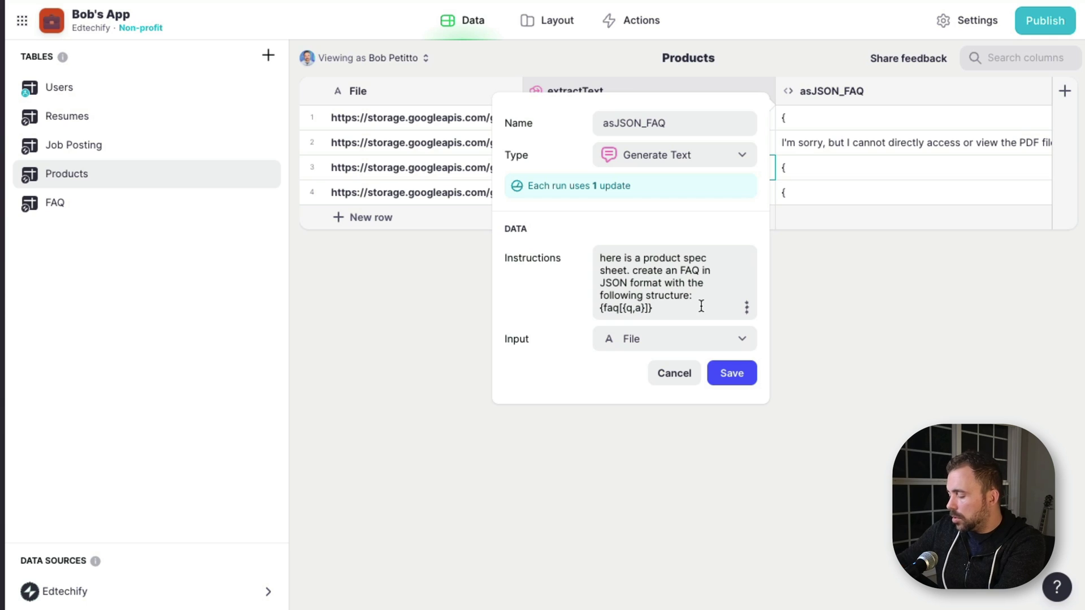
text(with these )
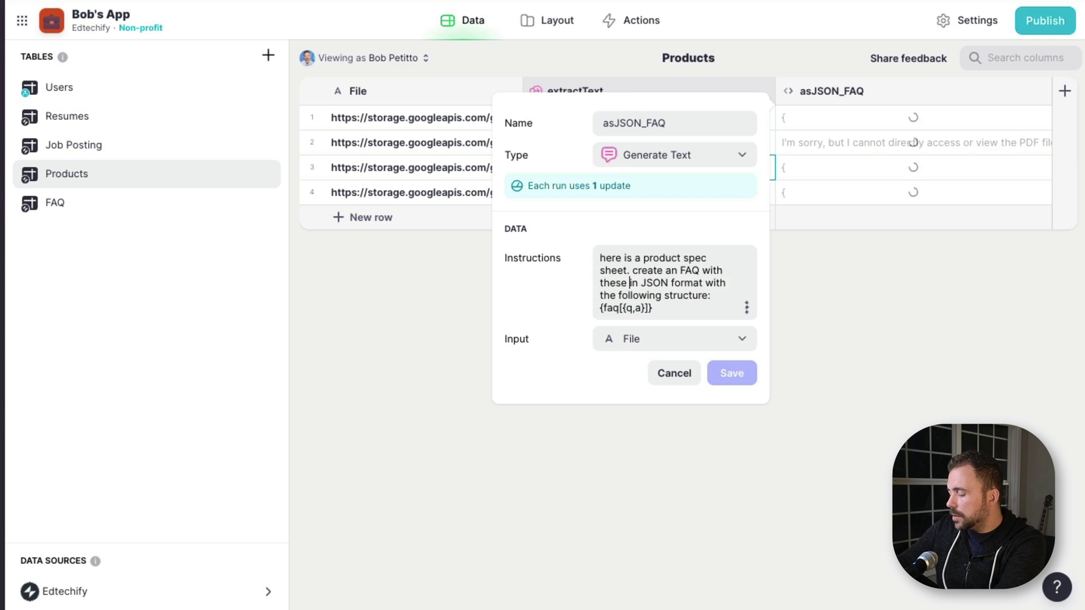
text(5)
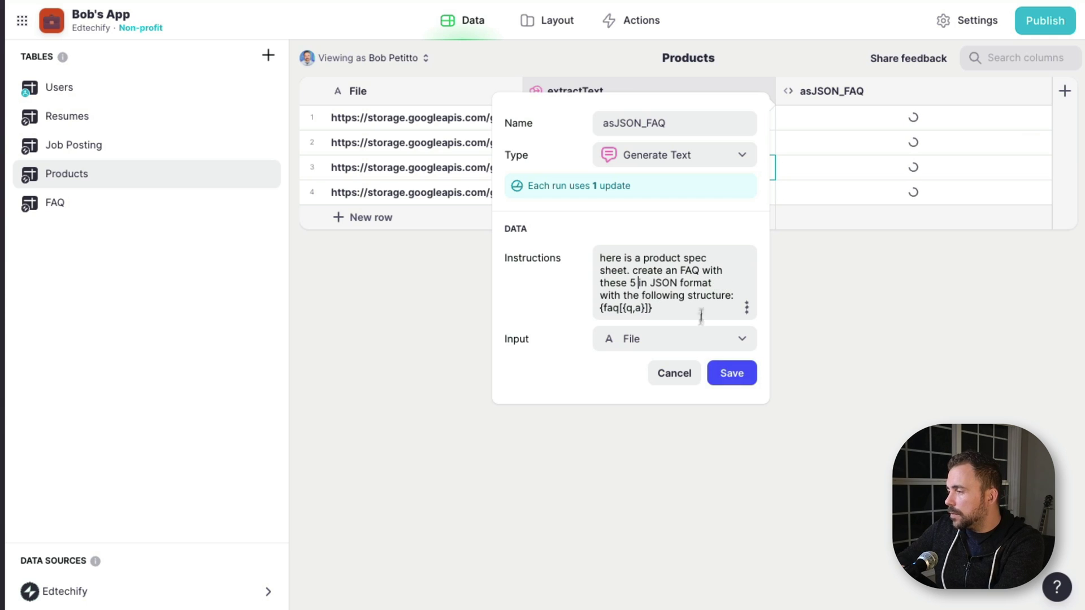
click(697, 343)
click(655, 396)
click(641, 282)
text(questions )
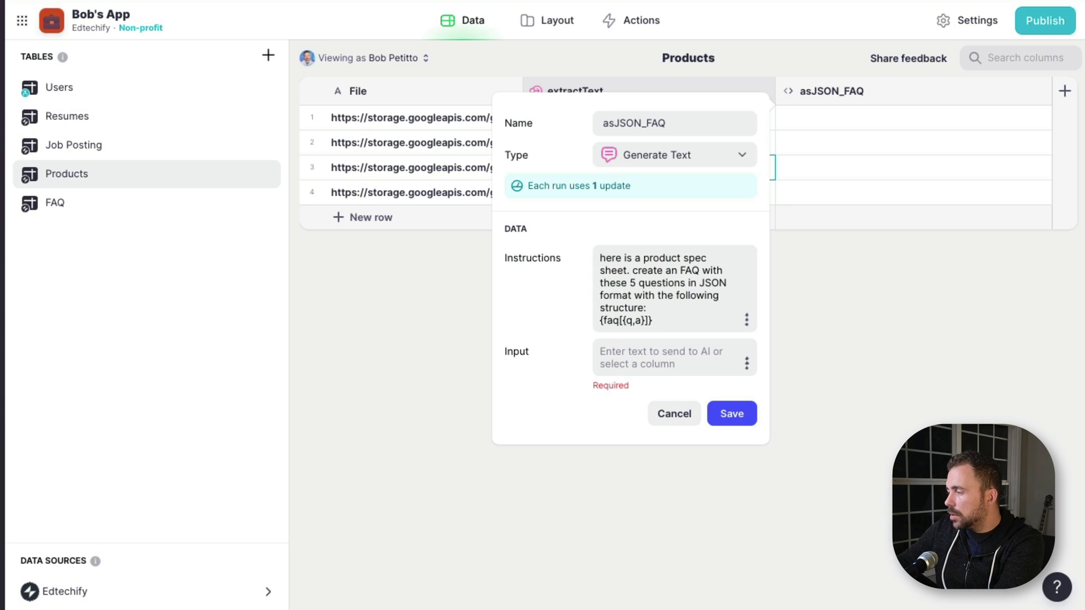
Step: Add the parenthesised question topics "(key features,materials,uses,non uses,other)" after "questions" in the instructions
text( ()
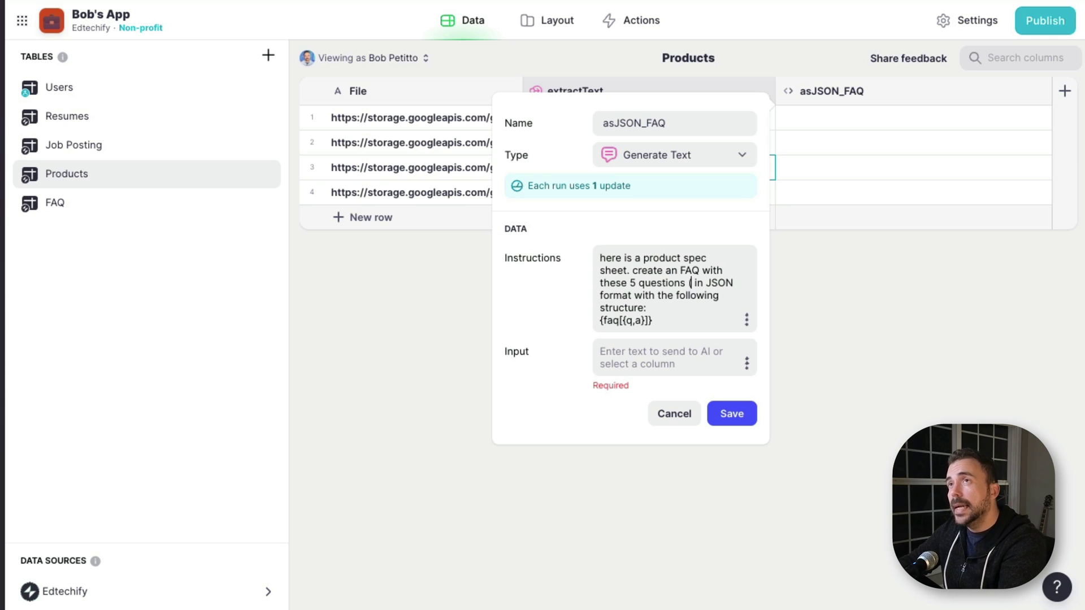
text(key features)
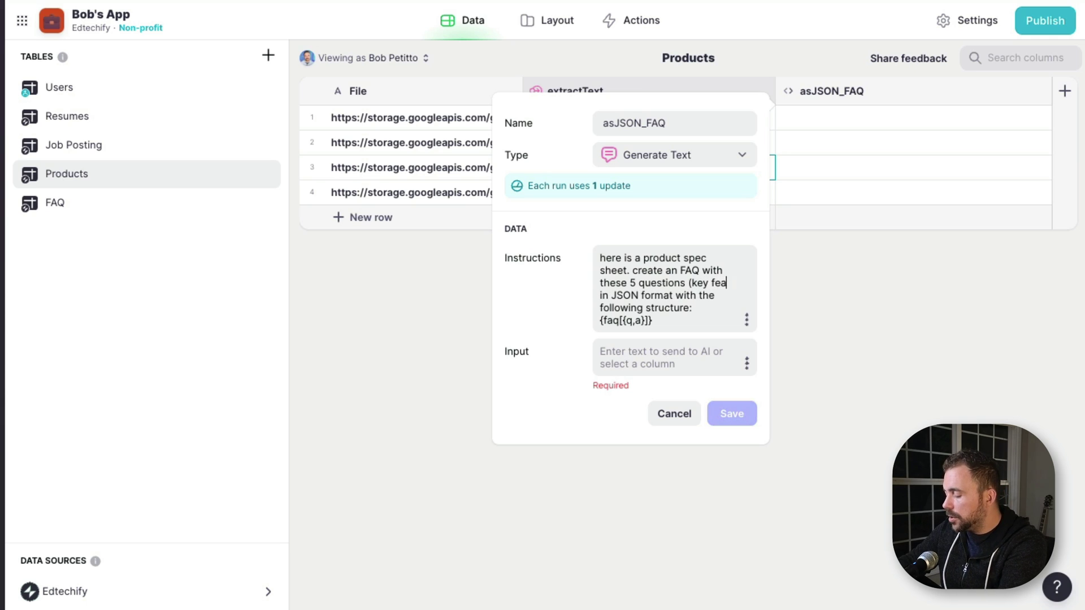
text(,mater)
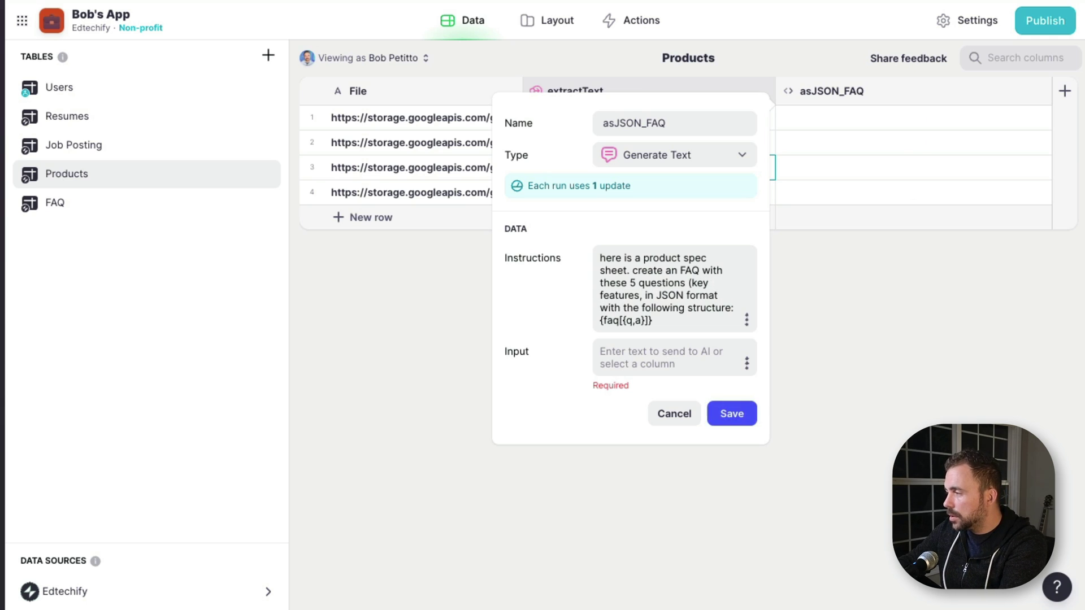
text(ials)
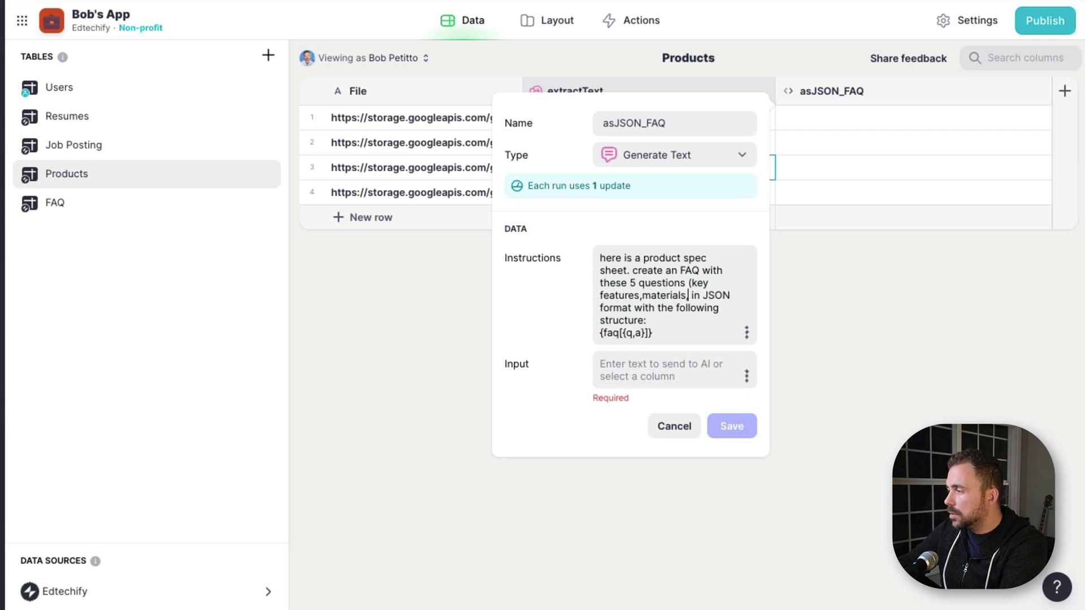
text(,uses,n)
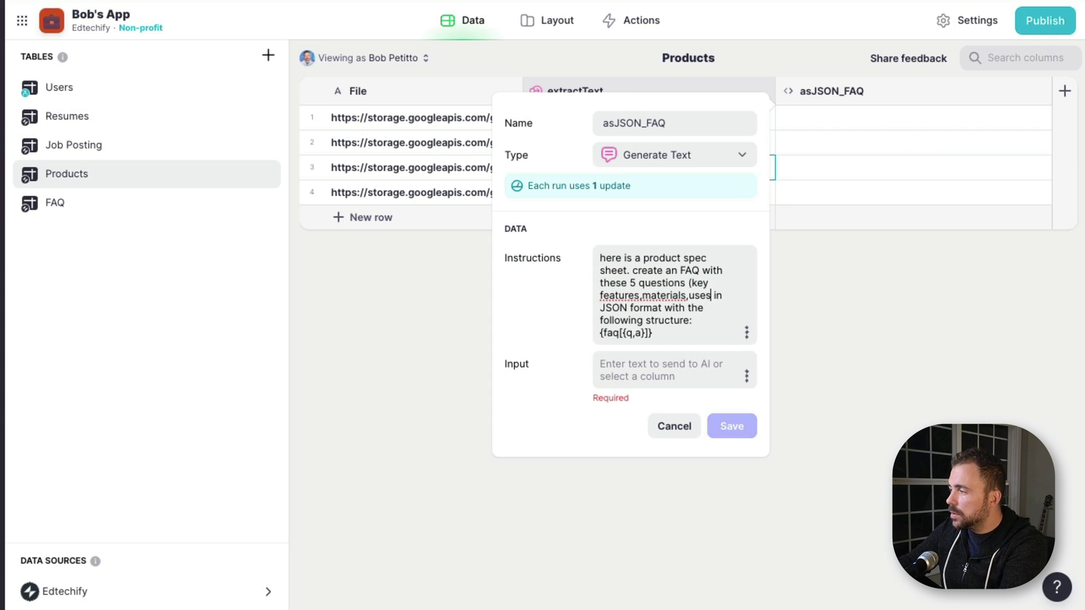
text(on uses)
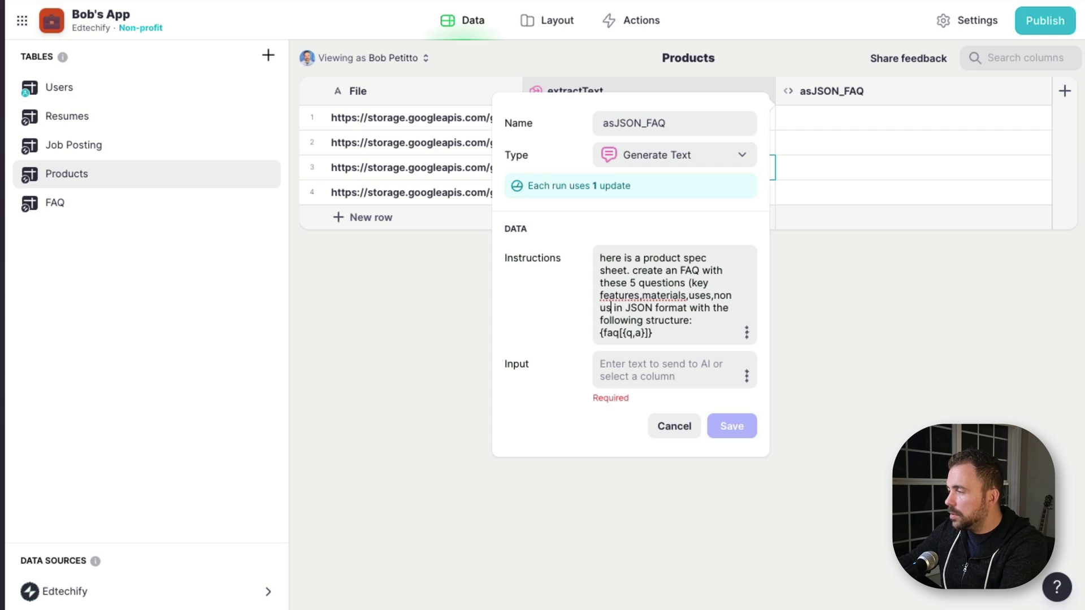
text(,other)
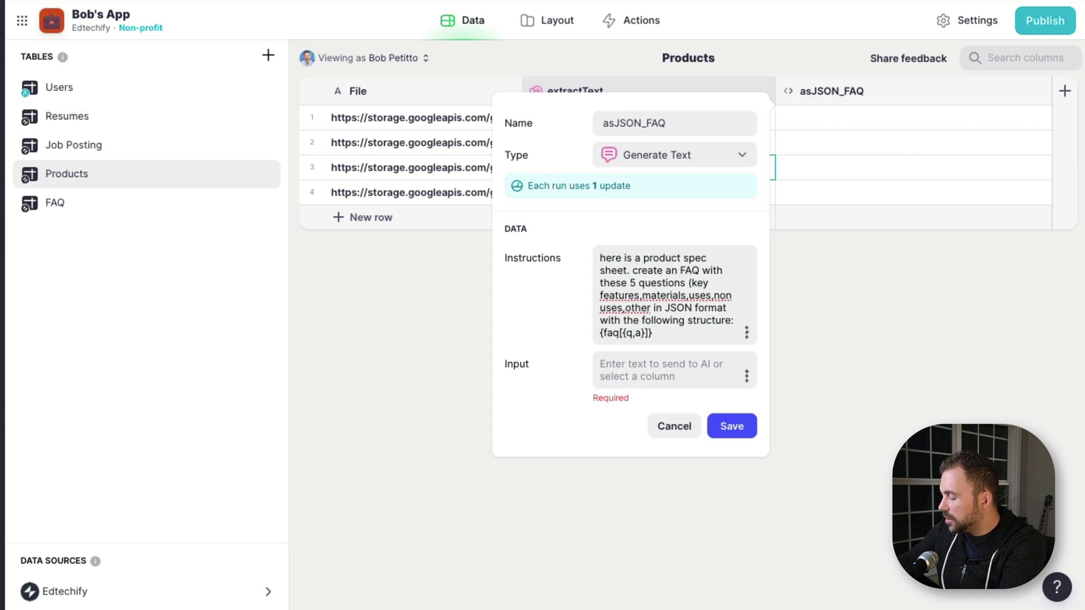
text())
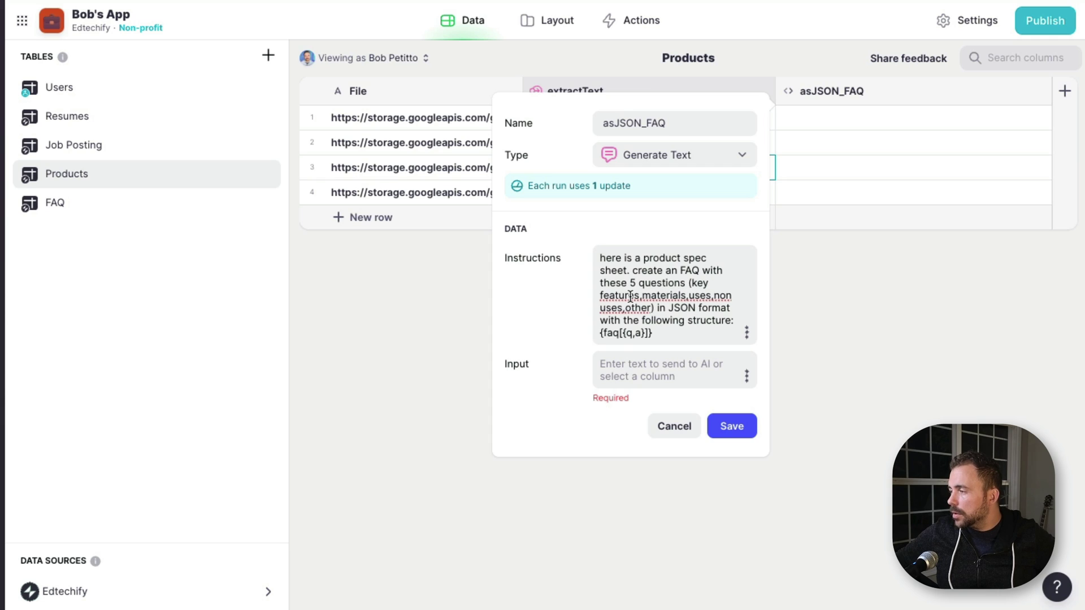
Step: Set the asJSON_FAQ column's input to extractText and save the column
drag(600, 334, 655, 335)
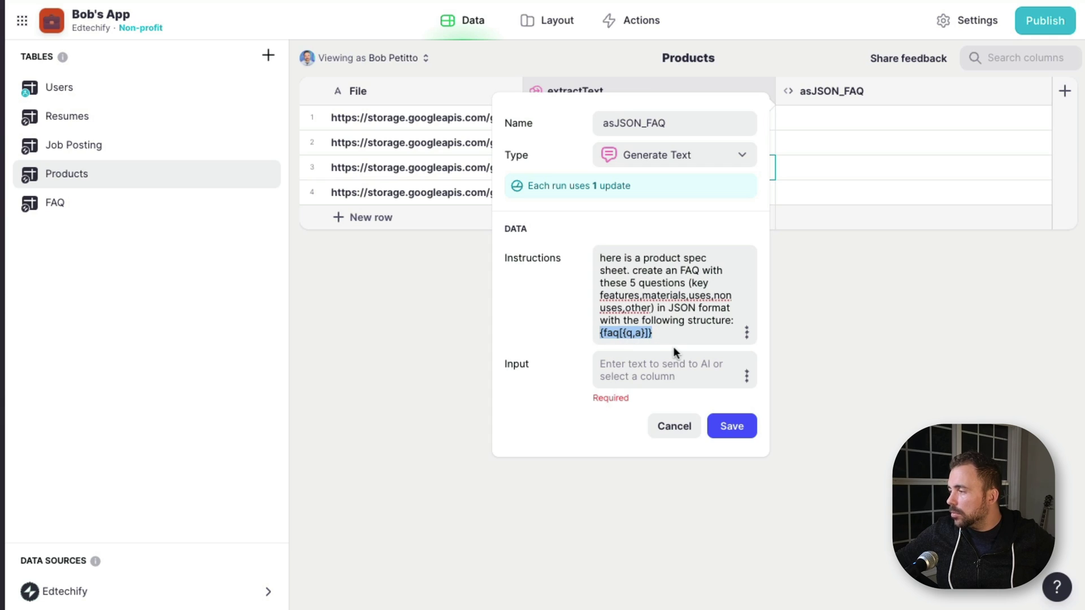
right_click(744, 374)
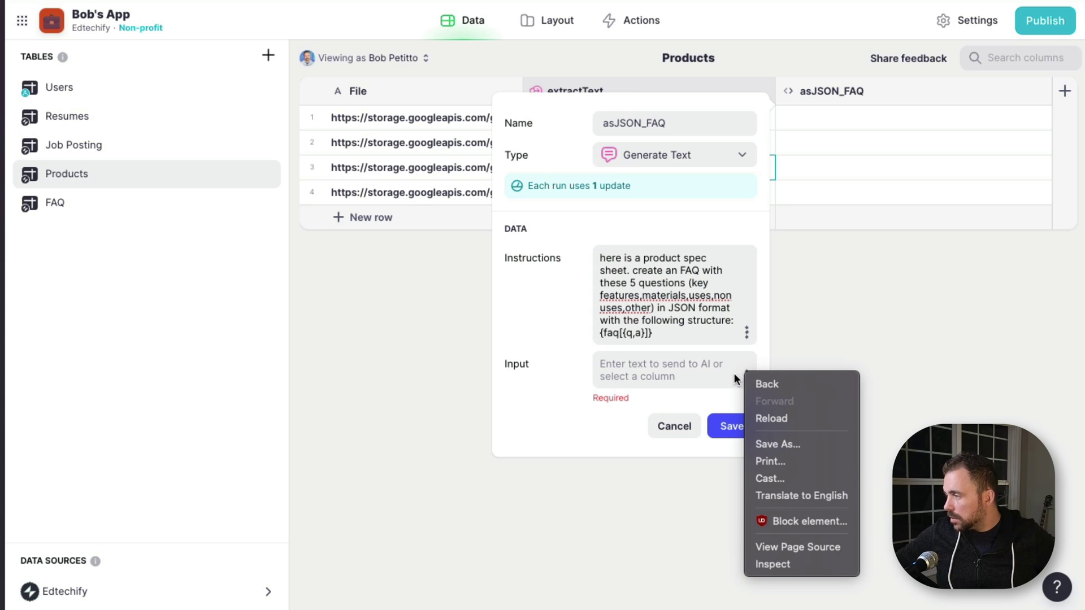
click(734, 373)
click(747, 377)
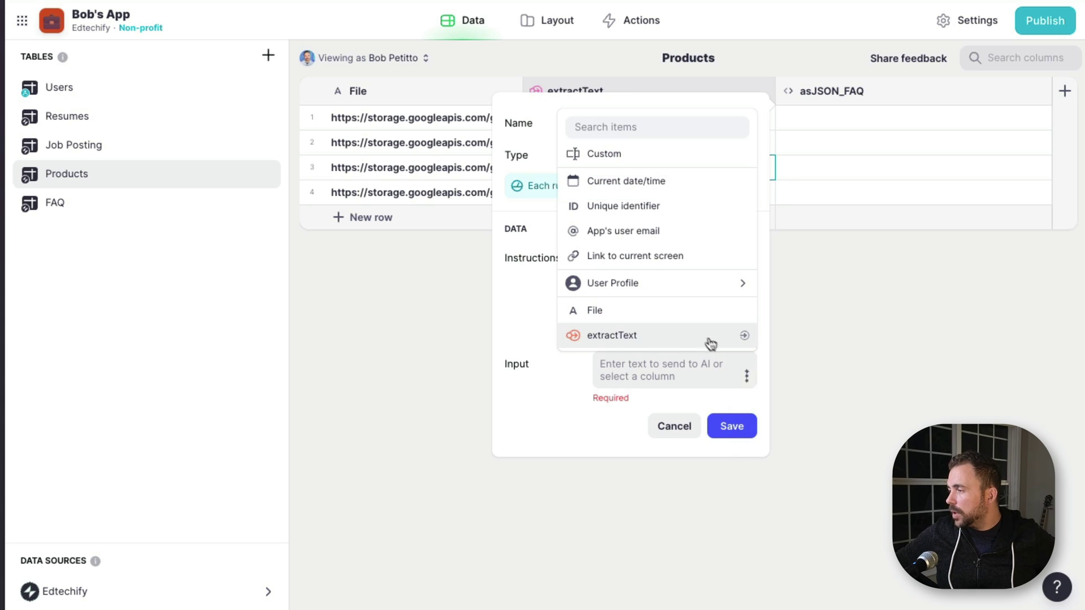
click(710, 339)
click(737, 401)
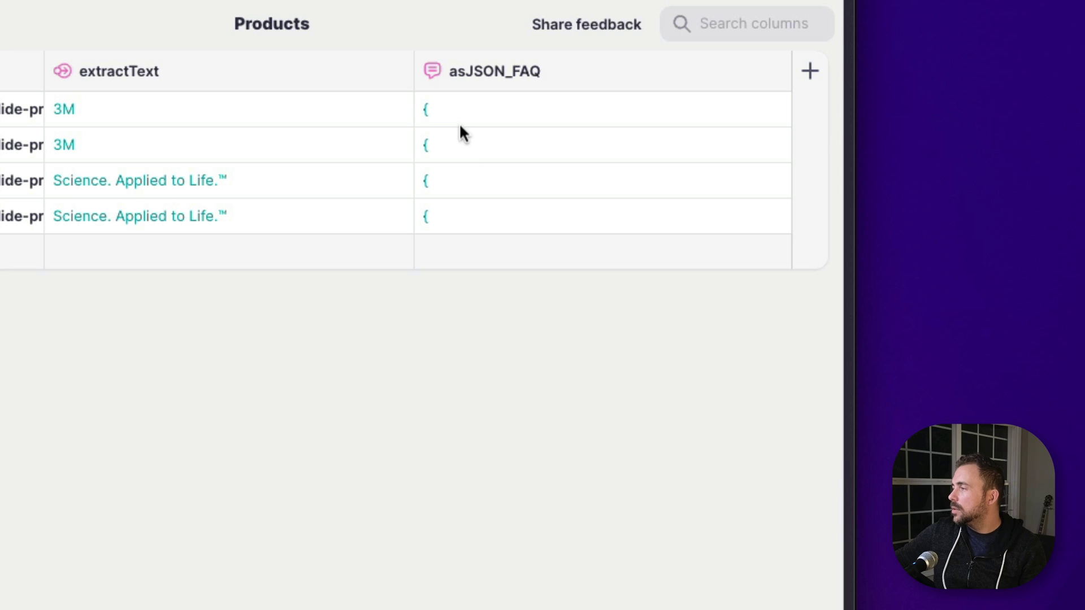
Step: Examine the five questions in the first product's generated JSON FAQ, from key features to additional information
click(460, 113)
click(460, 113)
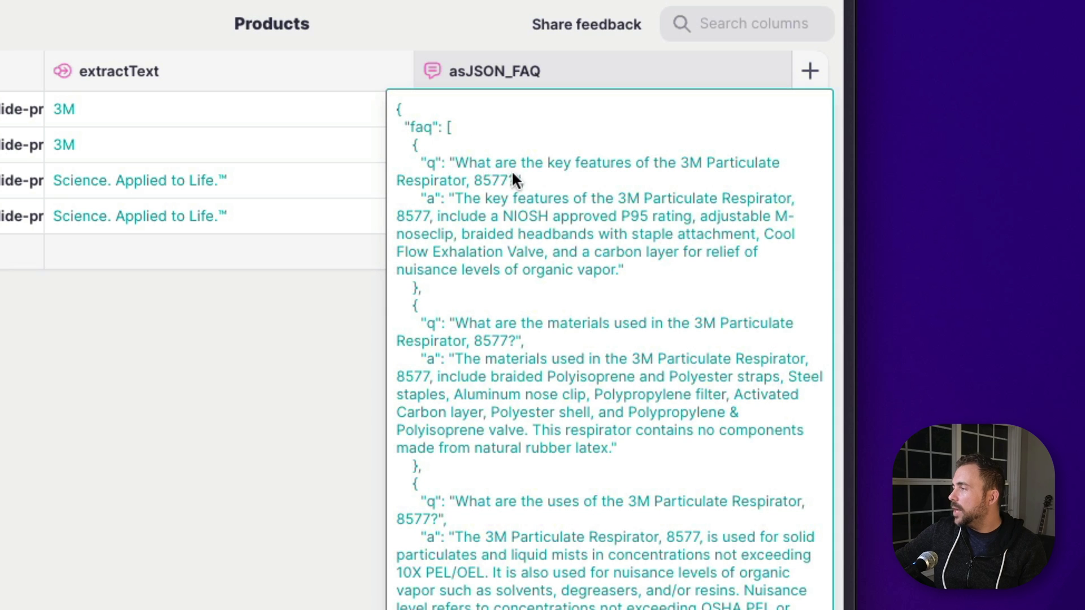
drag(478, 164, 658, 164)
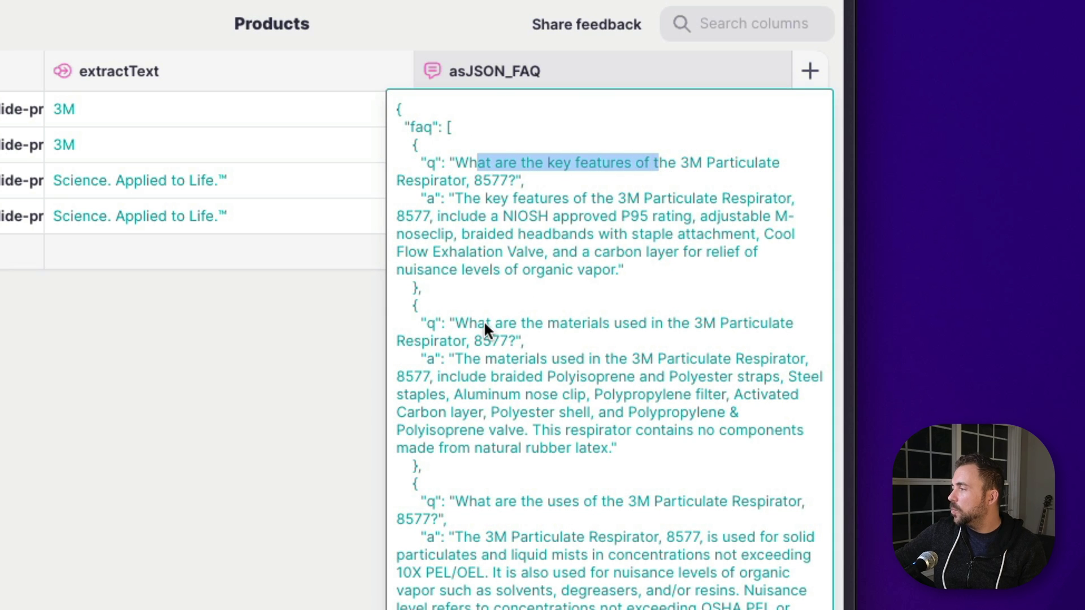
drag(484, 323, 720, 325)
click(473, 509)
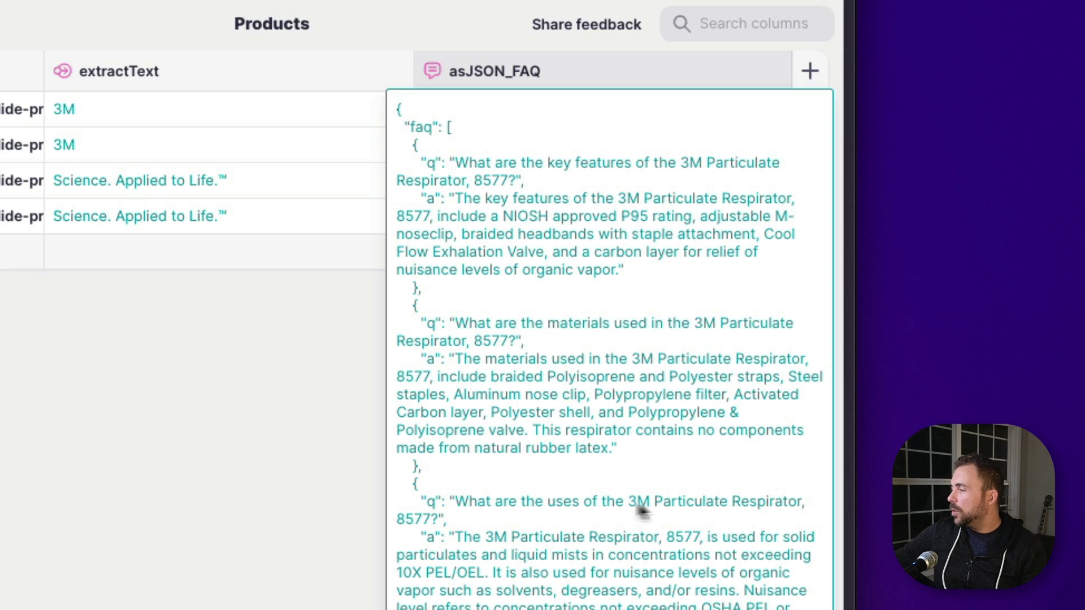
scroll(653, 509, down, 4)
drag(472, 482, 637, 484)
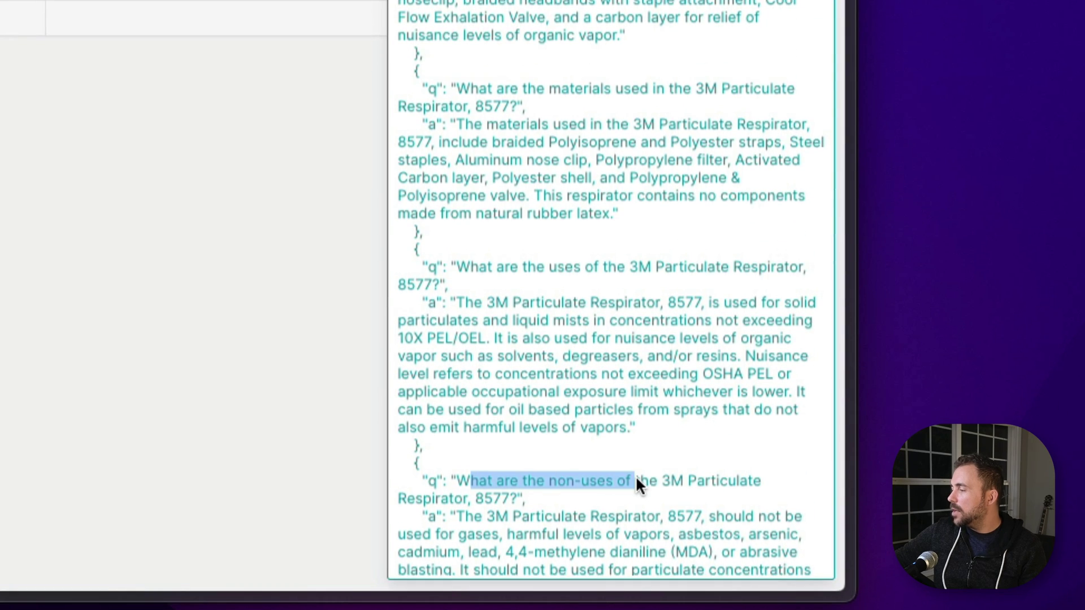
scroll(637, 484, down, 5)
drag(472, 371, 712, 376)
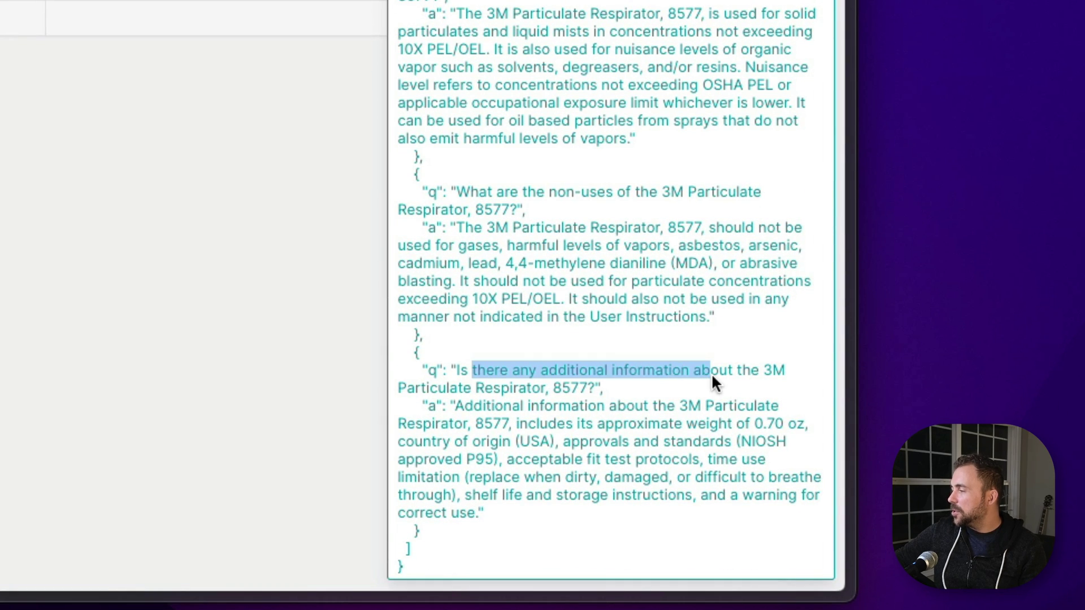
Step: Check the second product's generated JSON FAQ for the key features, materials, use, non-use and additional details questions
click(281, 146)
click(476, 145)
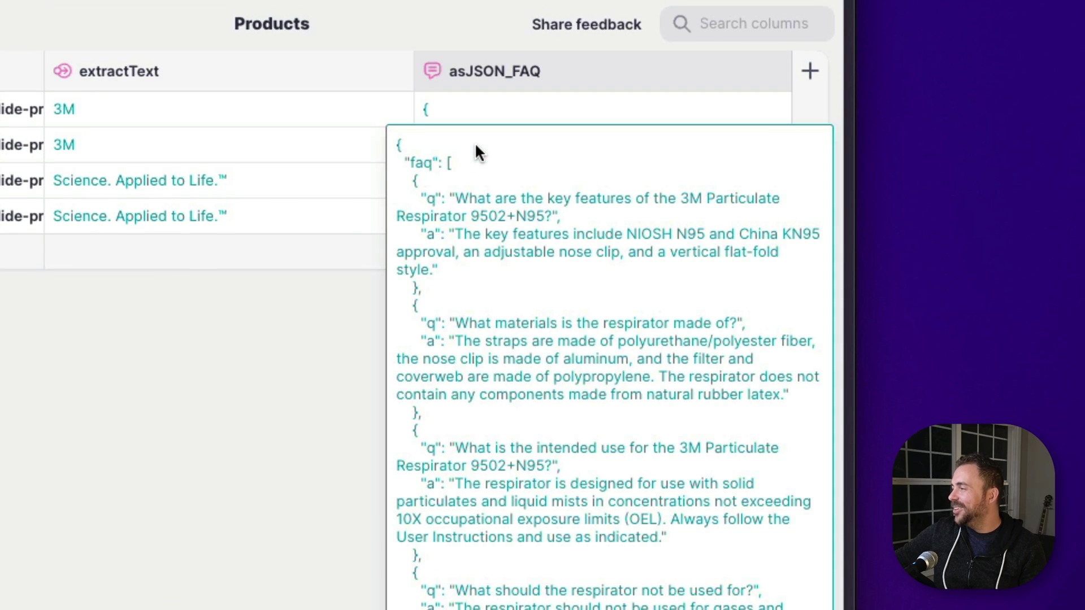
drag(496, 198, 625, 199)
drag(530, 324, 616, 325)
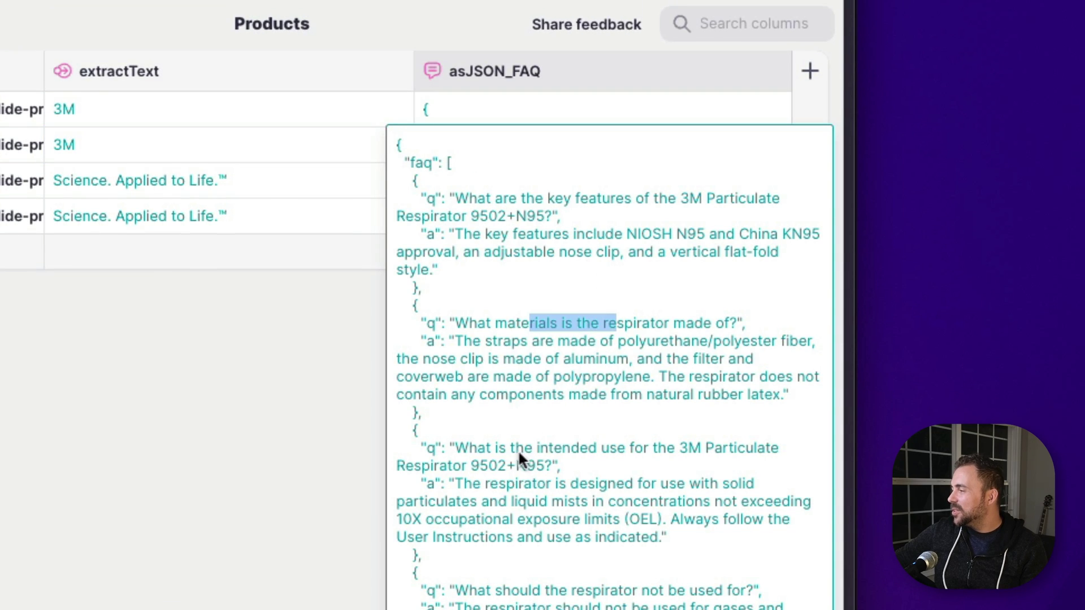
drag(518, 448, 651, 452)
drag(487, 591, 746, 588)
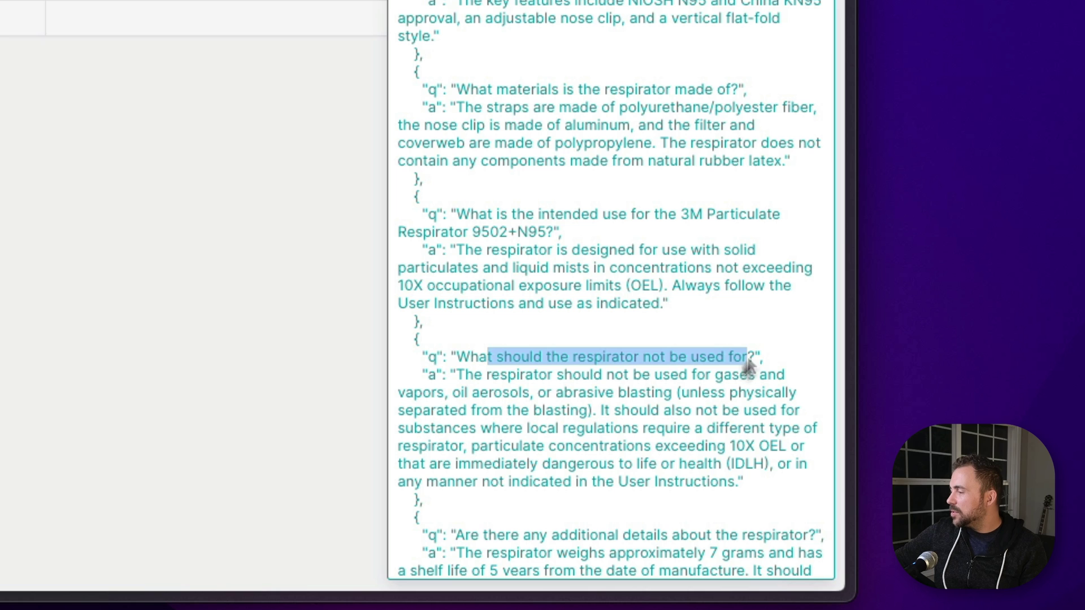
drag(577, 534, 683, 534)
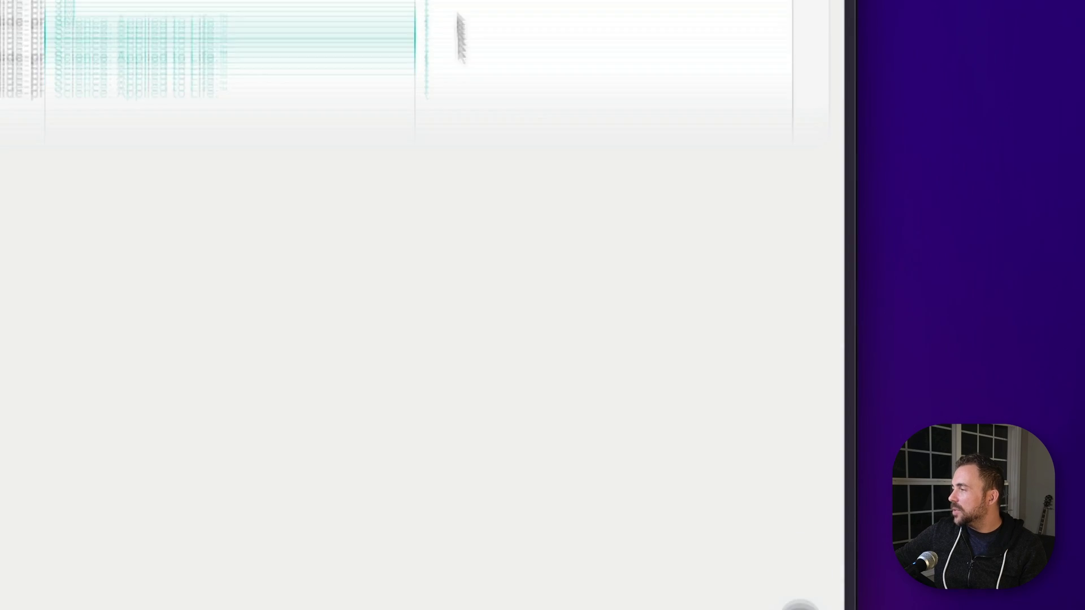
Step: Check the third product's JSON FAQ questions on features, materials and intended use, and review the first product's JSON FAQ again
drag(503, 234, 643, 234)
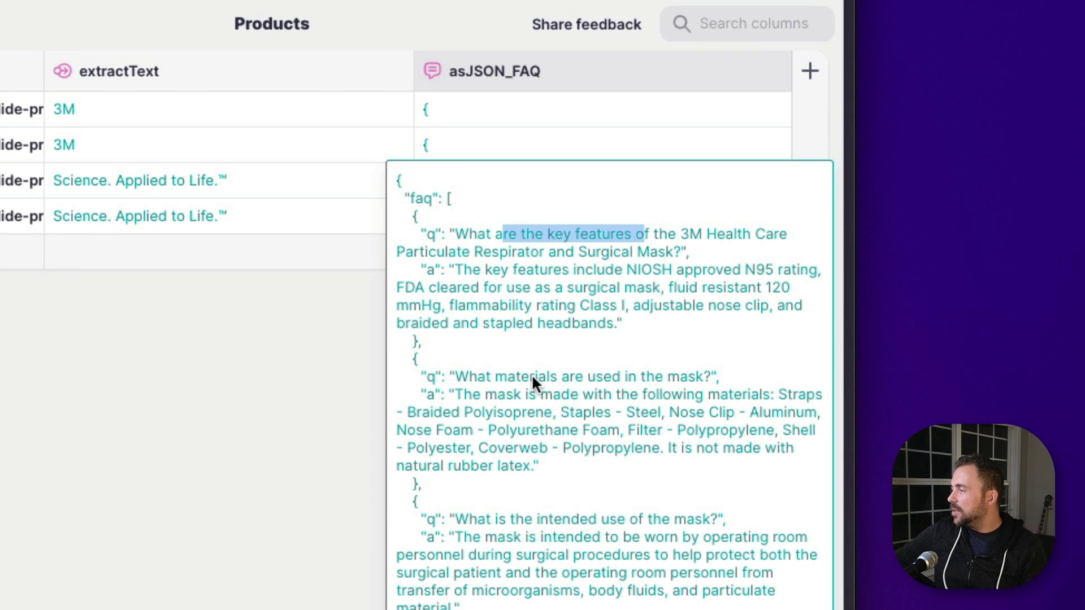
drag(531, 377, 682, 376)
drag(490, 519, 687, 521)
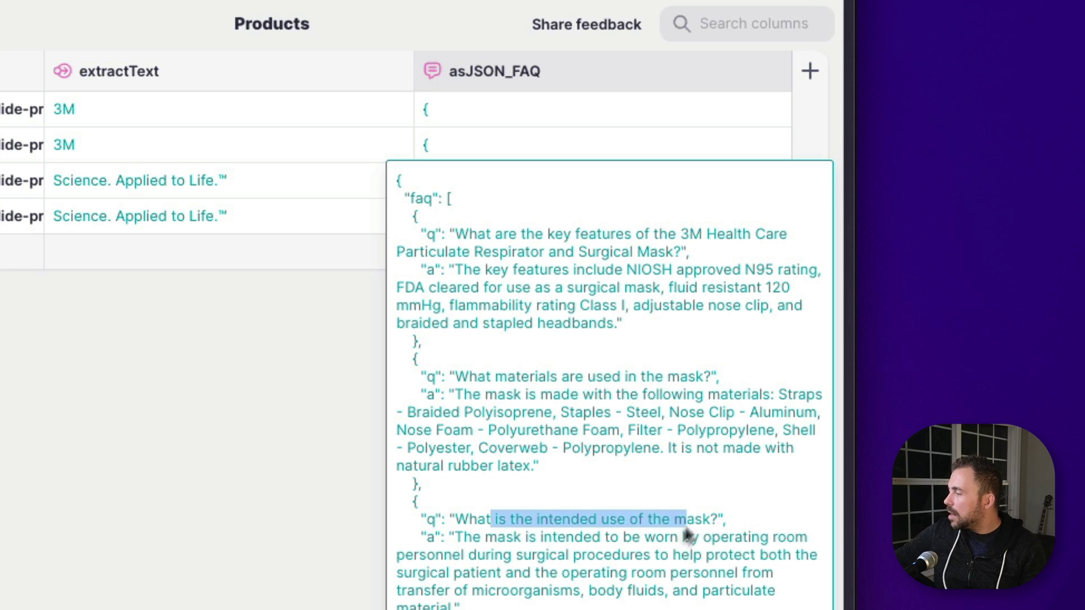
click(687, 521)
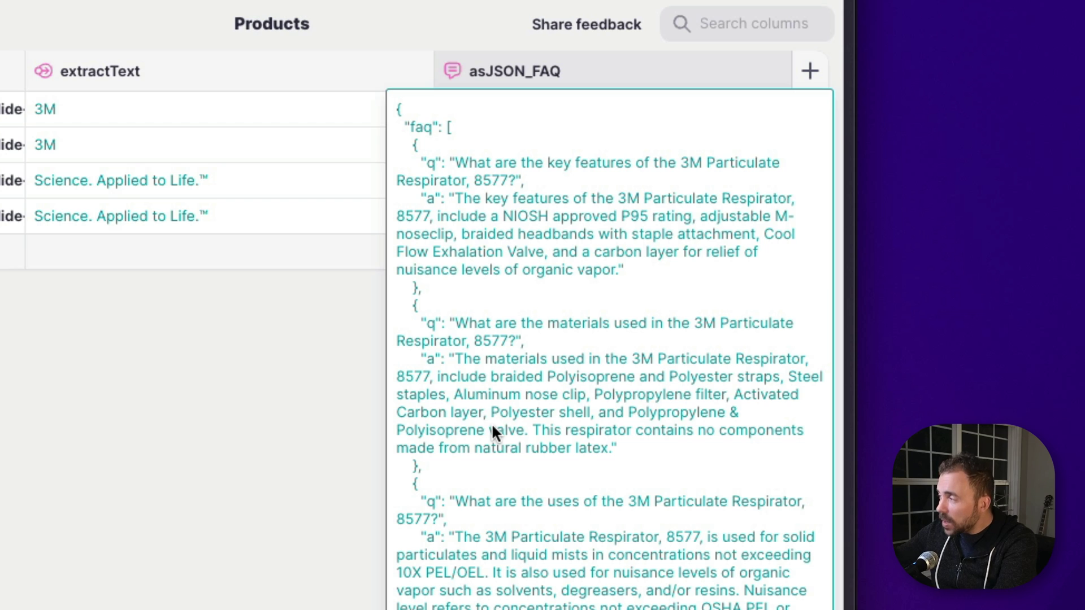
drag(398, 109, 560, 521)
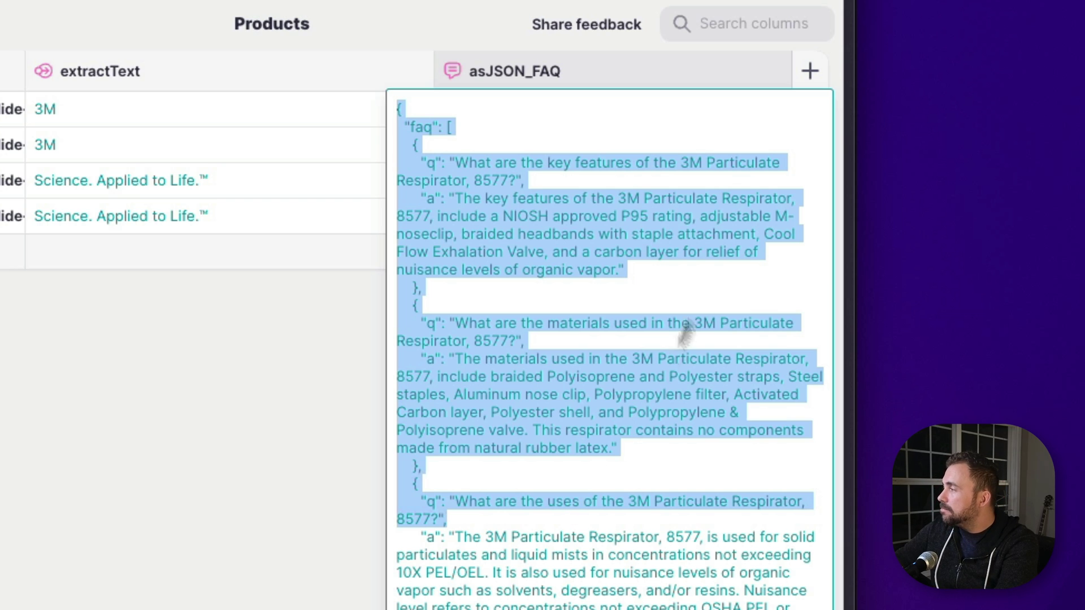
click(354, 191)
Step: Add a new column named "FAQ as a table" to the Products table with the AI type Generate Text
click(806, 73)
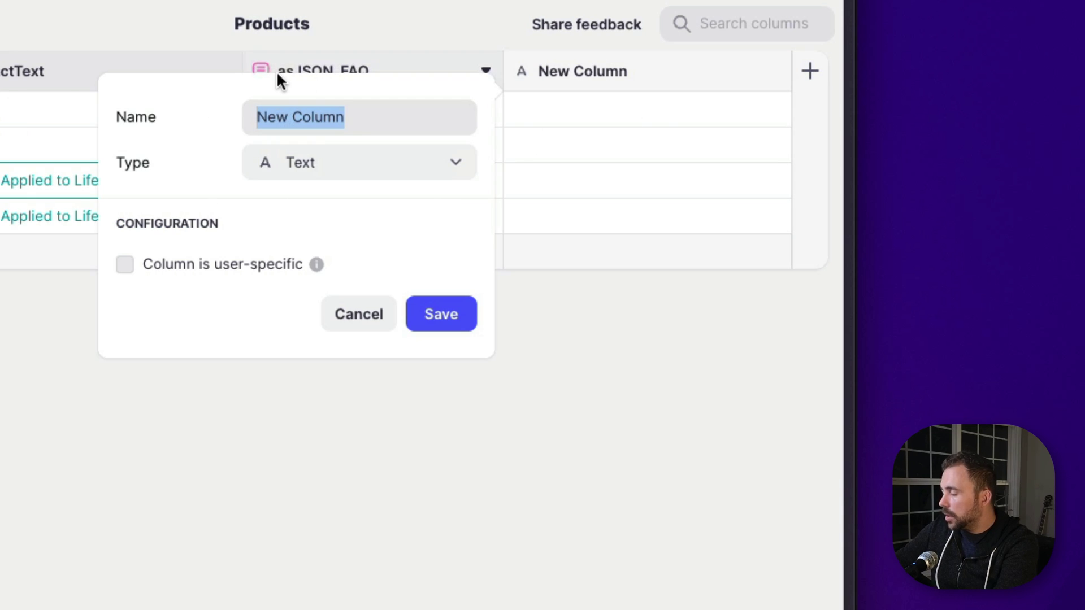
text(FAW)
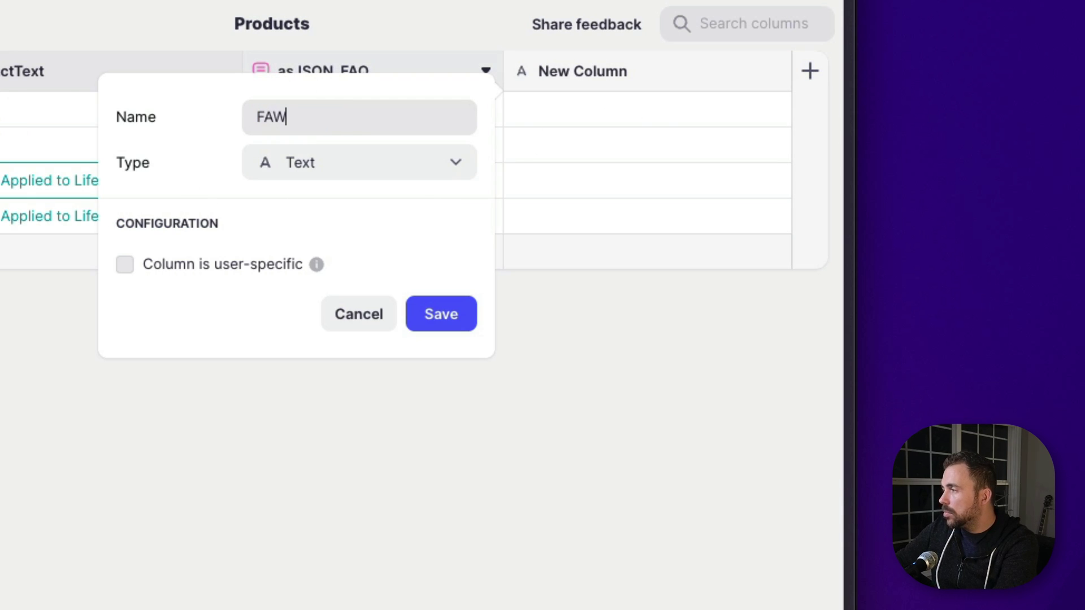
key(BackSpace)
text(Q )
text(as a atabl)
text(table)
click(355, 170)
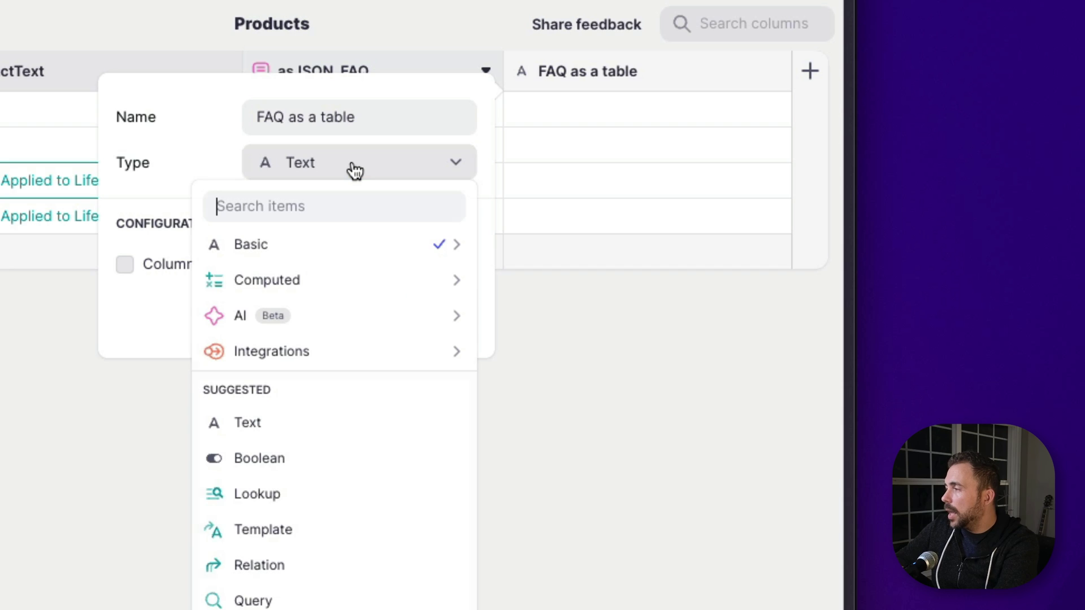
mouse_move(339, 331)
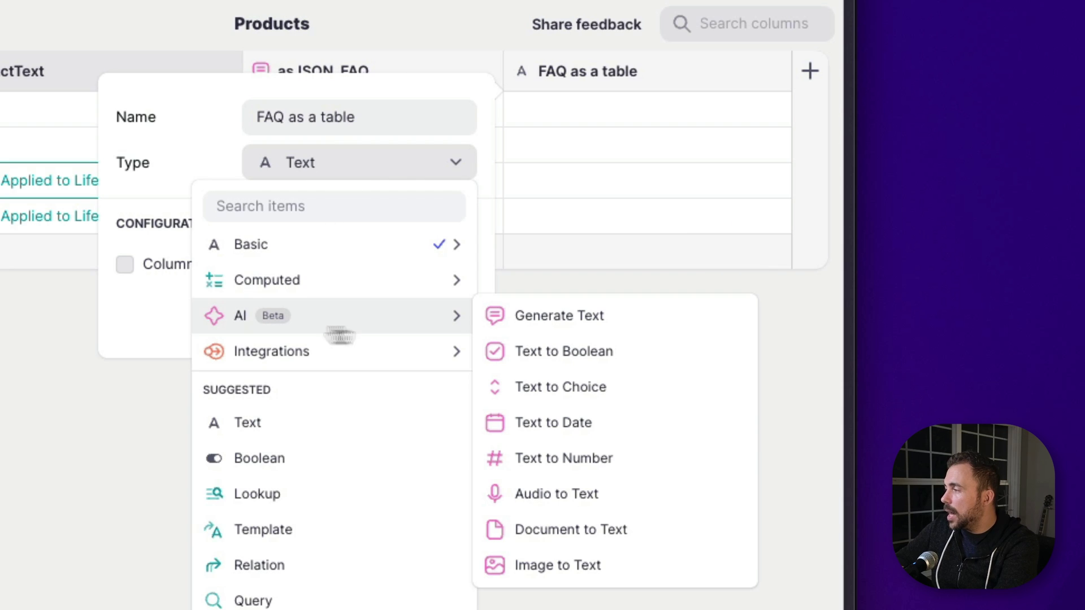
click(534, 330)
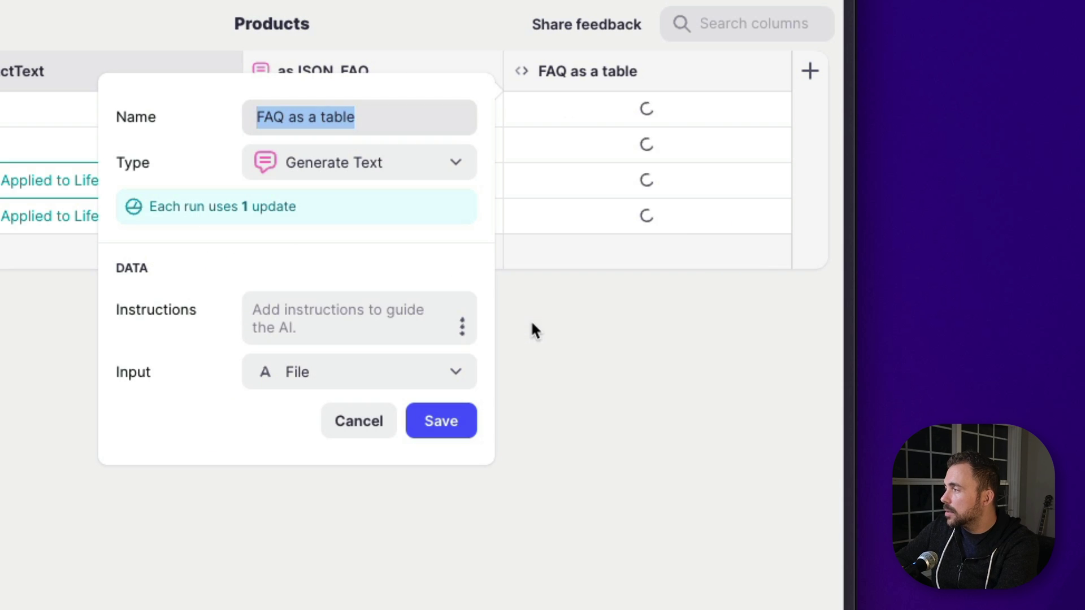
Step: Enter the column's instructions "Convert this JSON to a html table with inline CSS"
click(380, 340)
text(Conv)
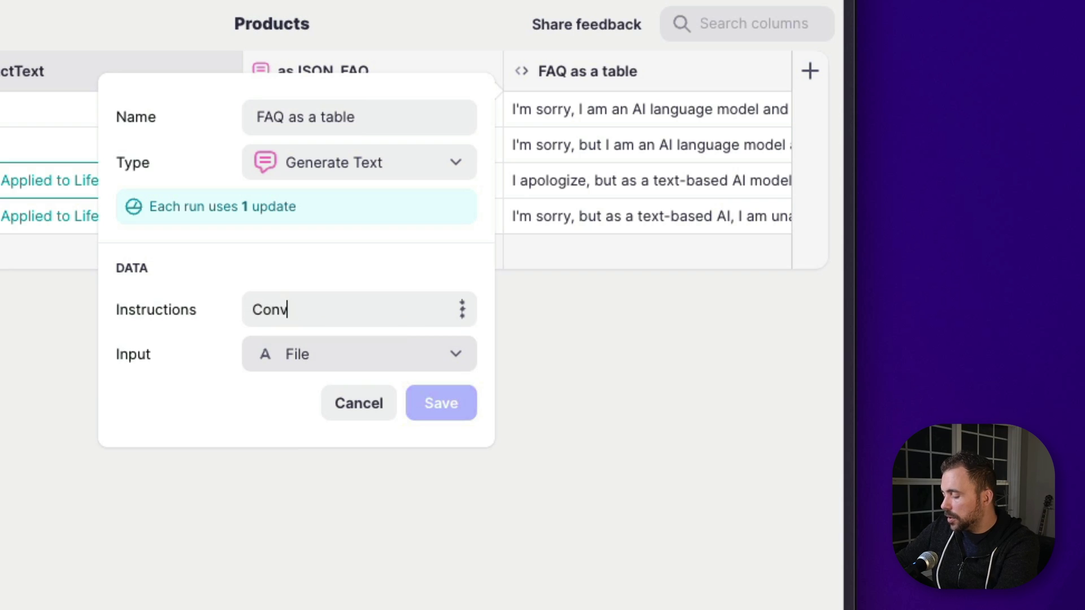
text(ert this)
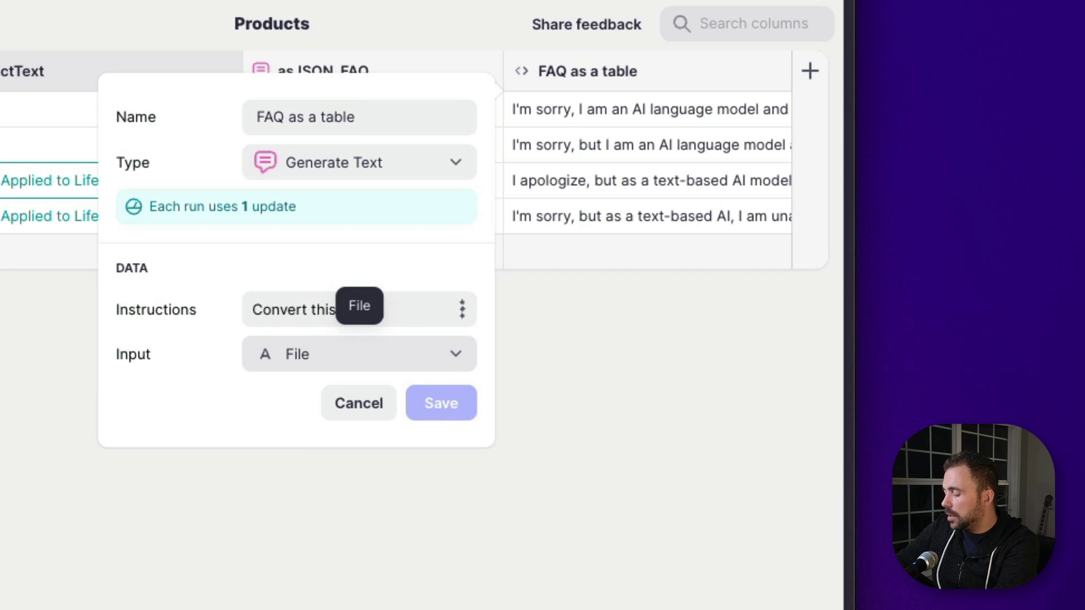
text( to a )
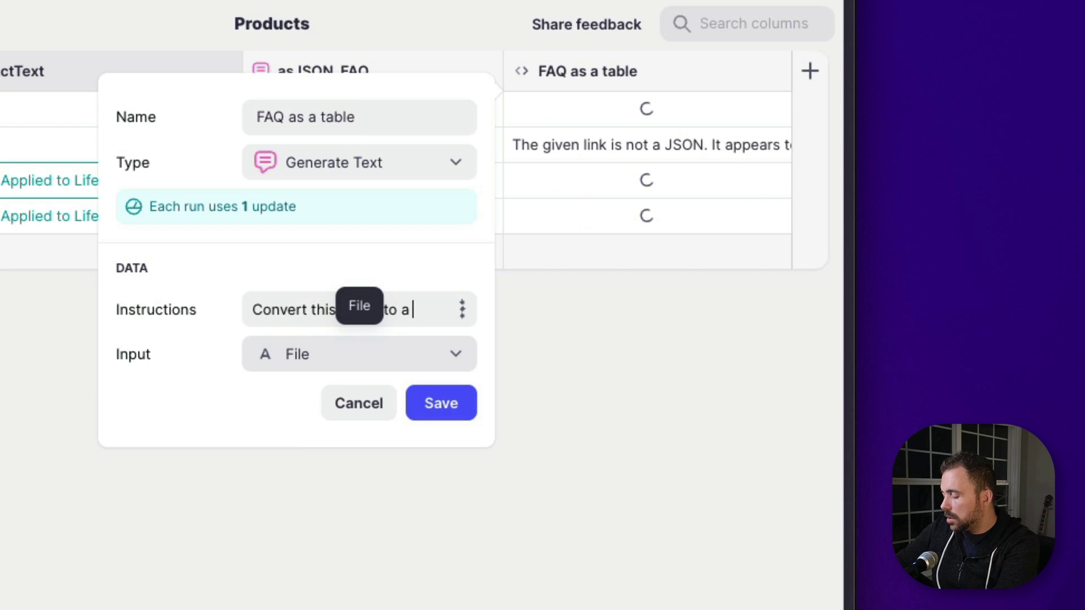
text(m)
text(ht)
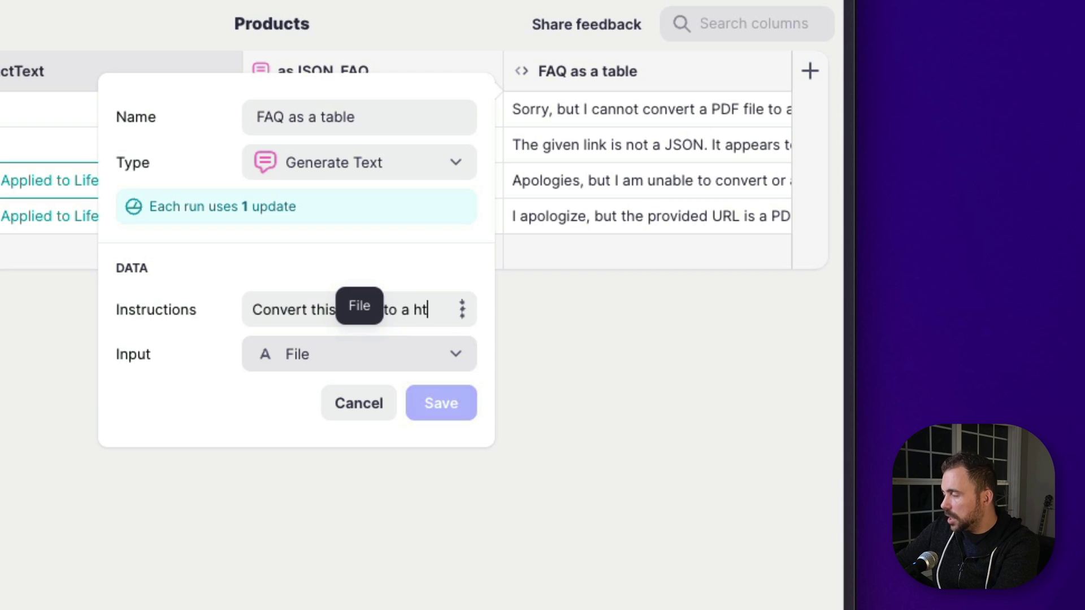
text(ml table wit)
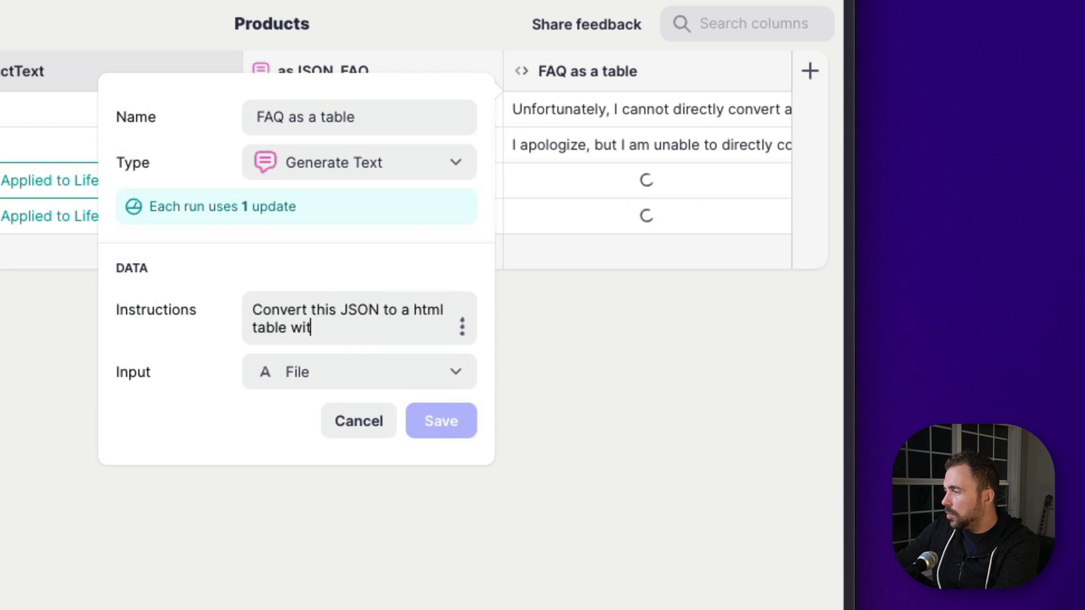
text(h inc)
key(BackSpace)
text(lince C)
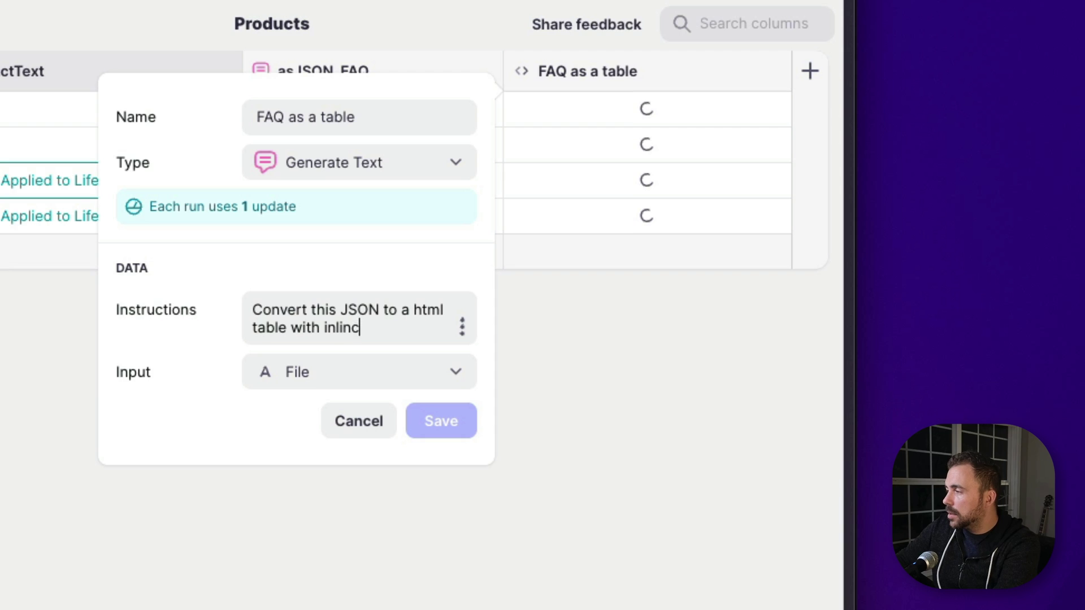
key(BackSpace)
key(BackSpace)
key(BackSpace)
key(BackSpace)
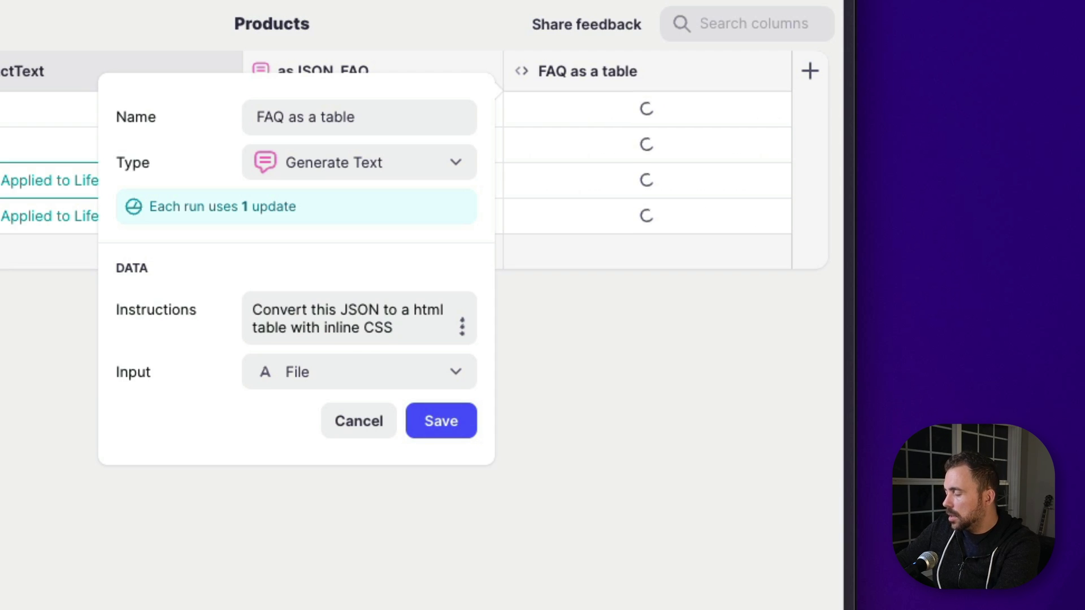
text(that)
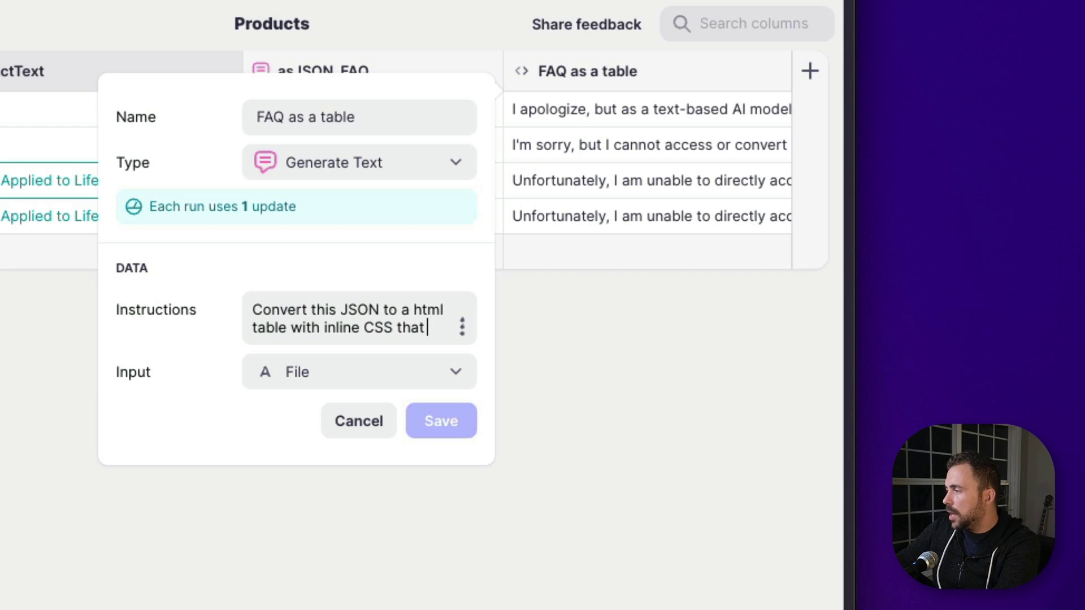
text( makes the)
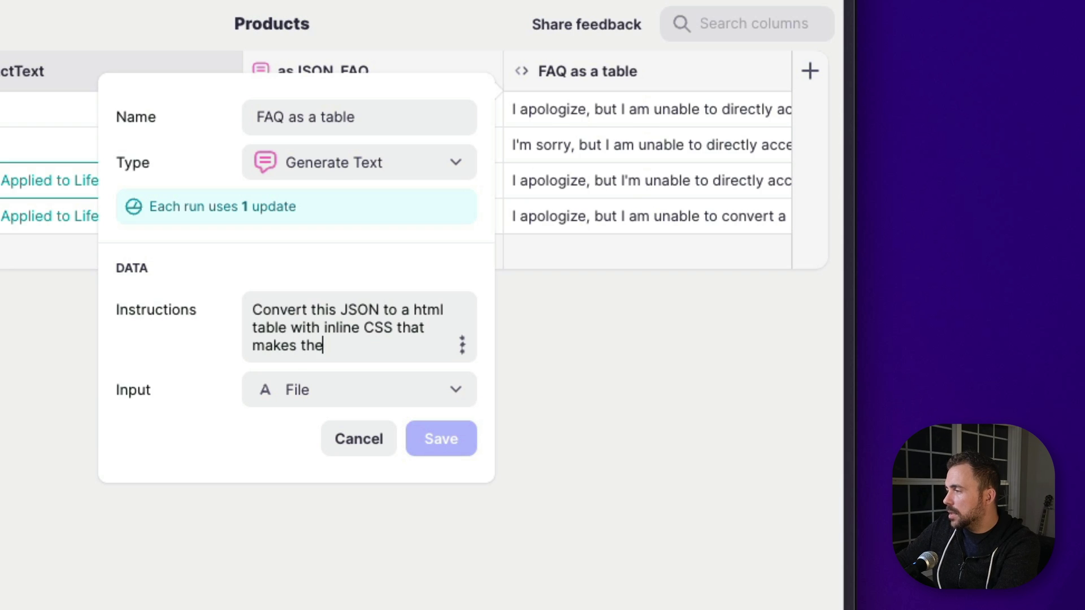
text( table)
key(ctrl+shift+Left)
key(ctrl+shift+Left)
key(ctrl+shift+Left)
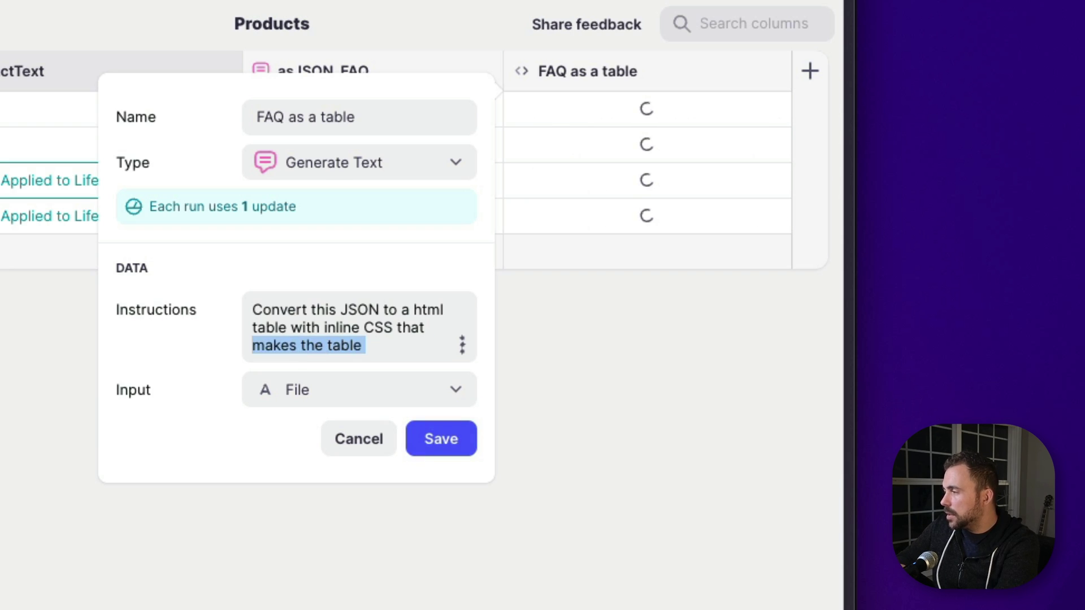
key(ctrl+shift+Left)
key(ctrl+shift+Left)
key(ctrl+shift+Right)
Step: Complete the column's instructions by adding "with 100% width" after "inline CSS"
text(with)
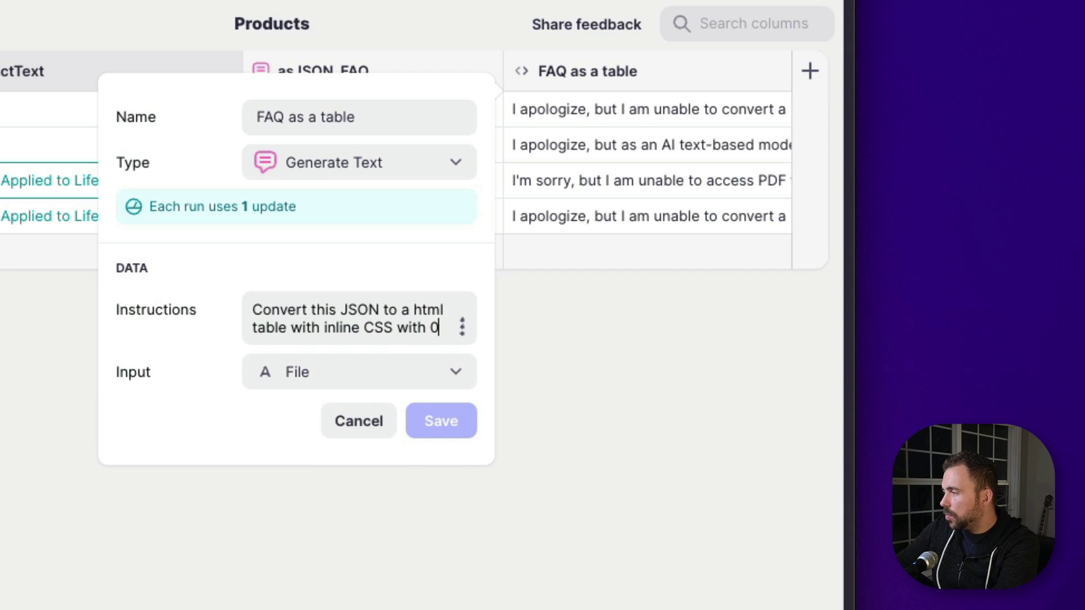
text( 100% w)
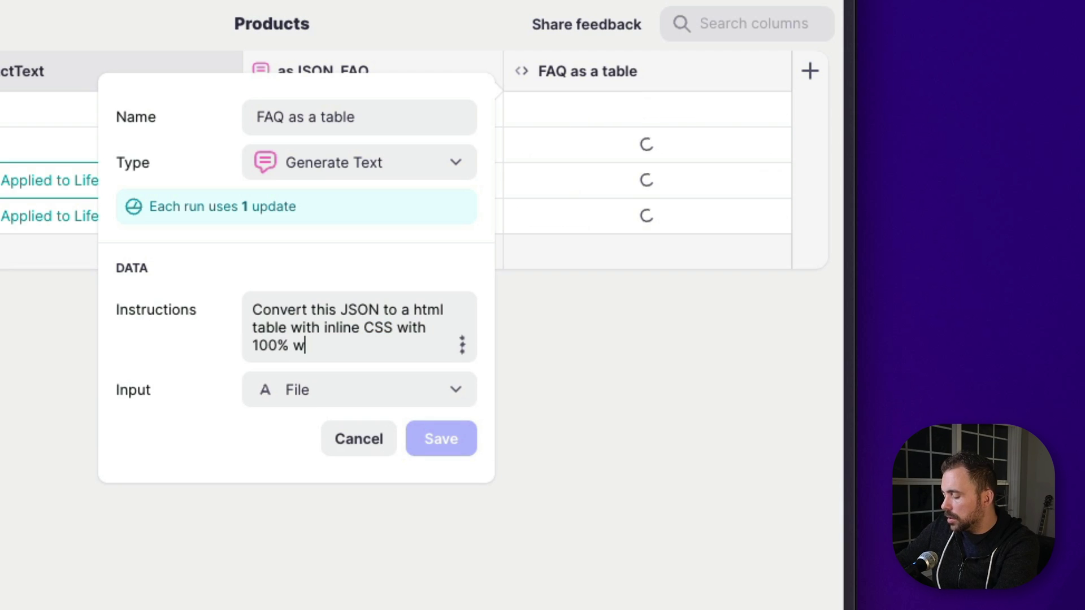
text(idth)
Step: Set the FAQ as a table column's input to asJSON_FAQ, save the column, and view the first product's JSON FAQ
click(354, 394)
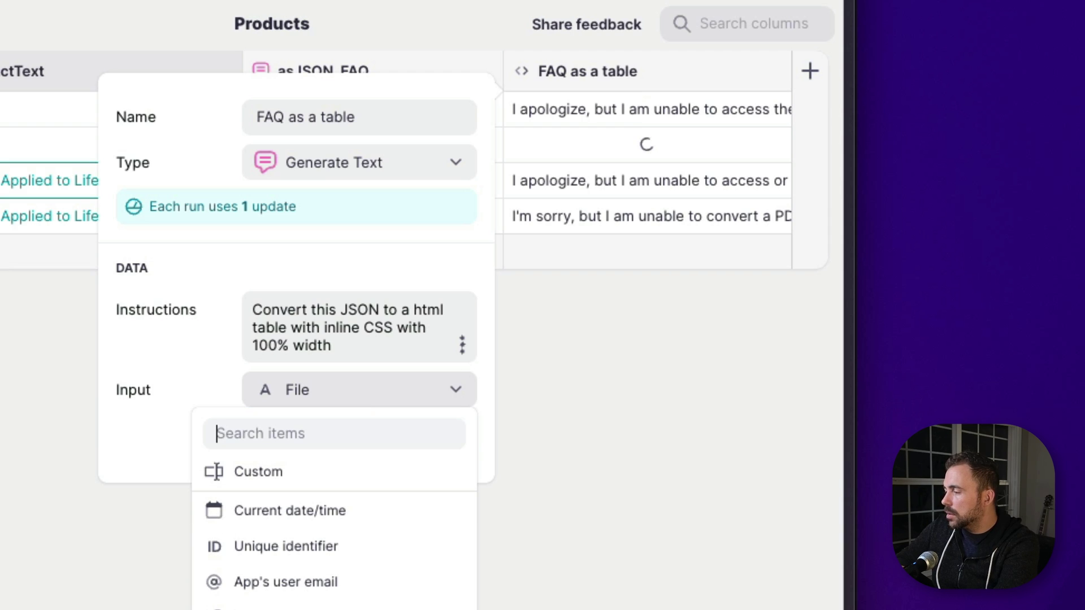
click(339, 606)
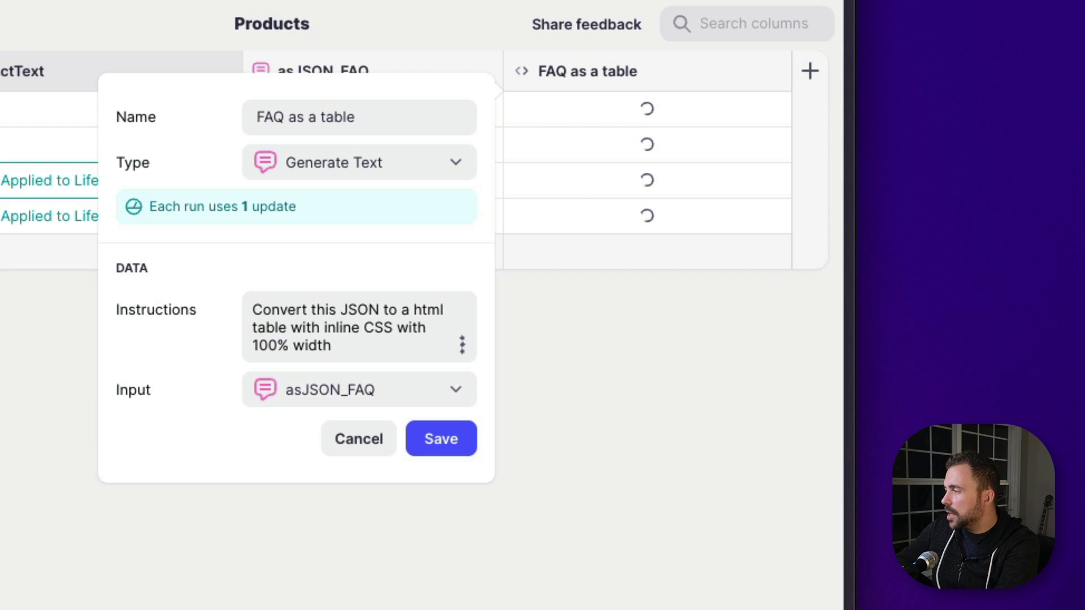
click(451, 442)
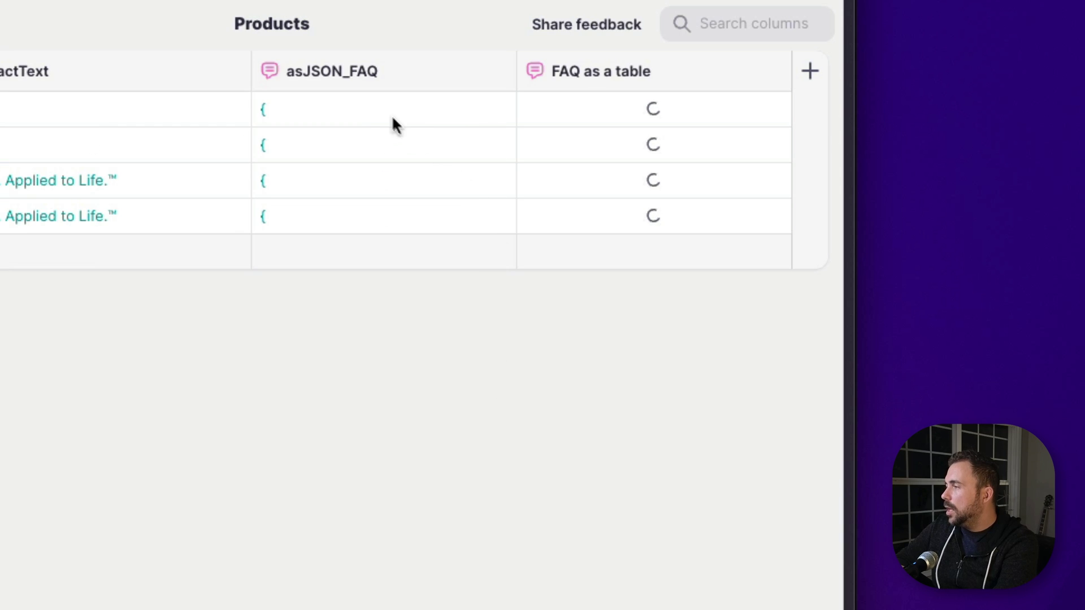
double_click(365, 109)
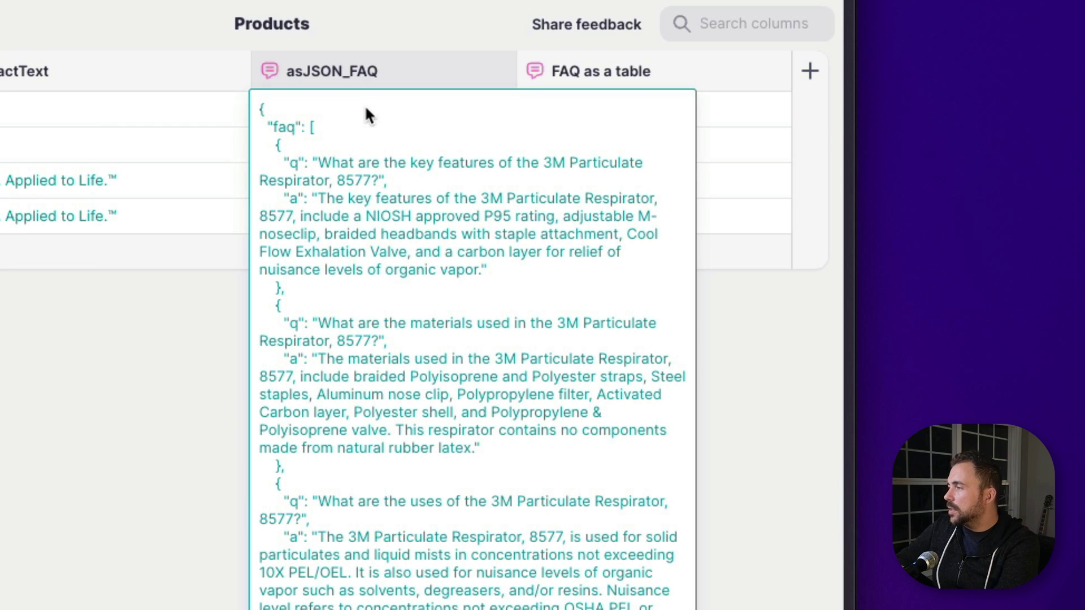
click(723, 107)
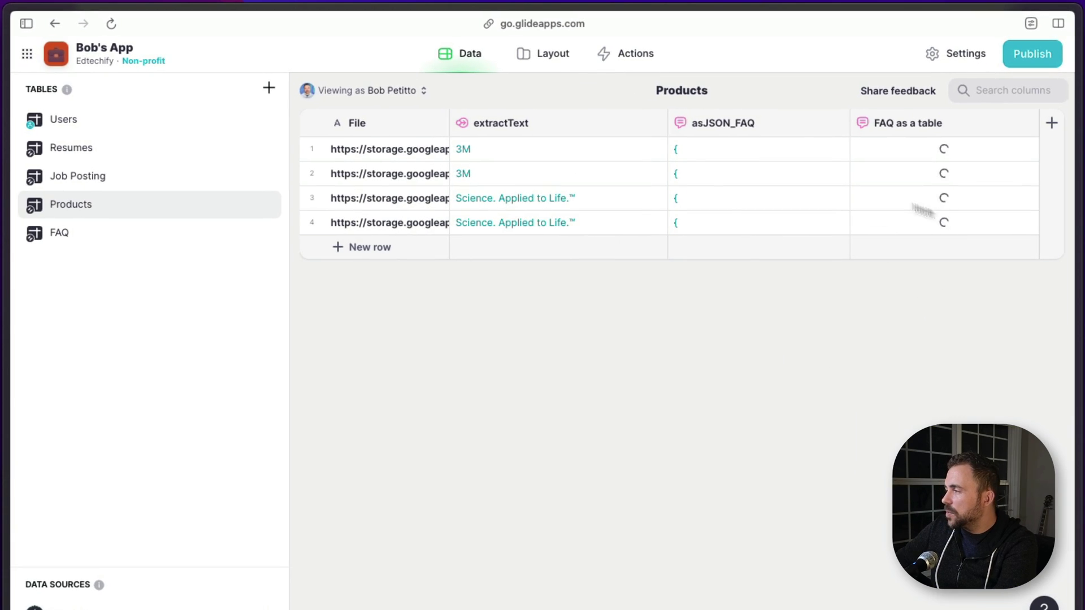
Step: Add a screen from the Products table to the app's navigation in the layout editor
click(546, 58)
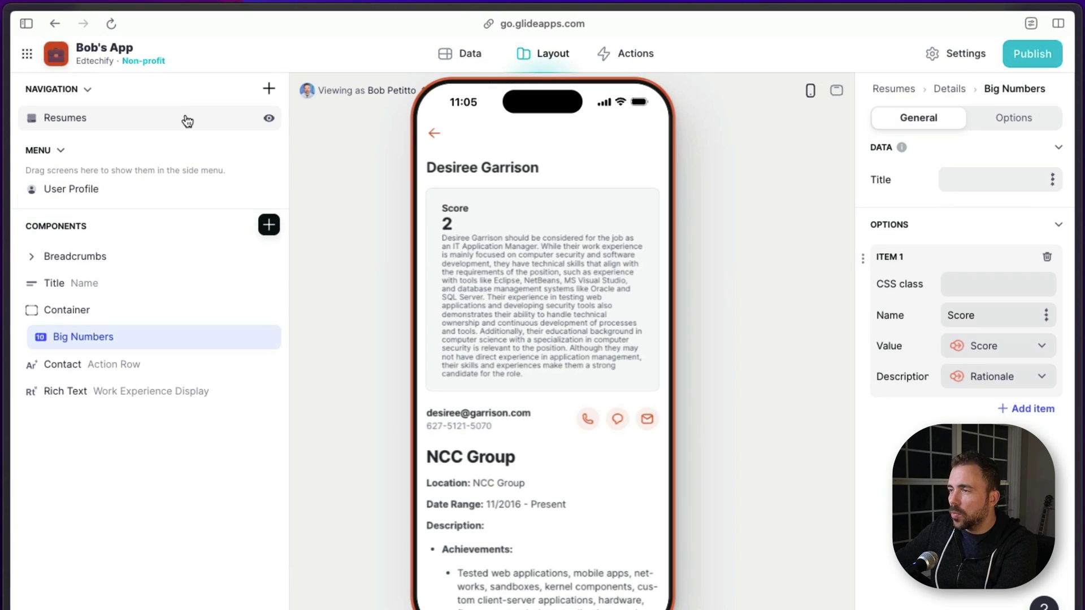
click(269, 90)
mouse_move(286, 120)
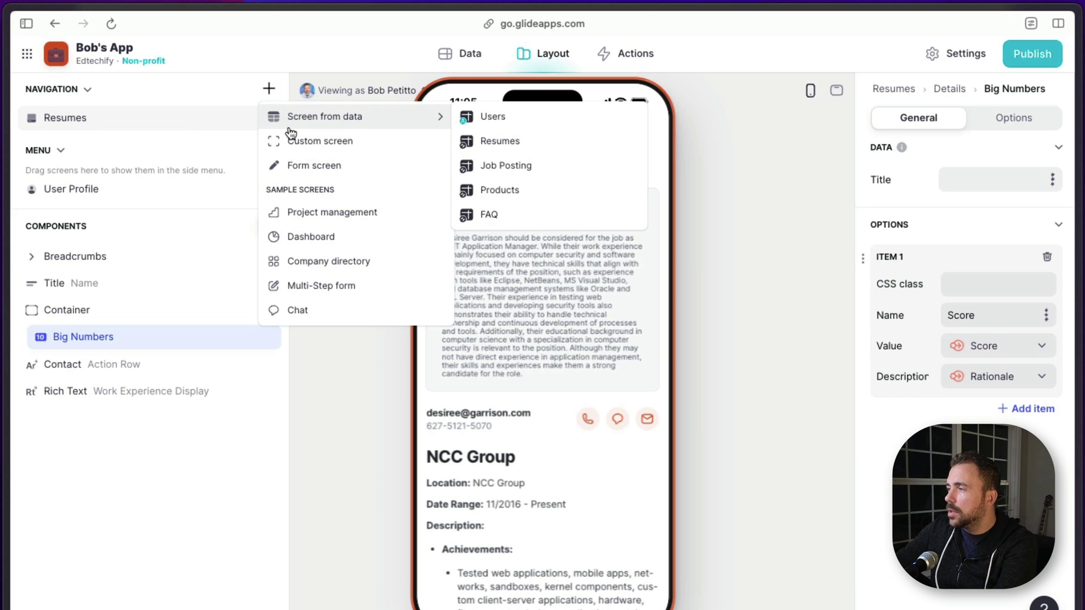
click(564, 190)
Step: Select the Products collection and open the first product's details screen in the app preview
click(107, 278)
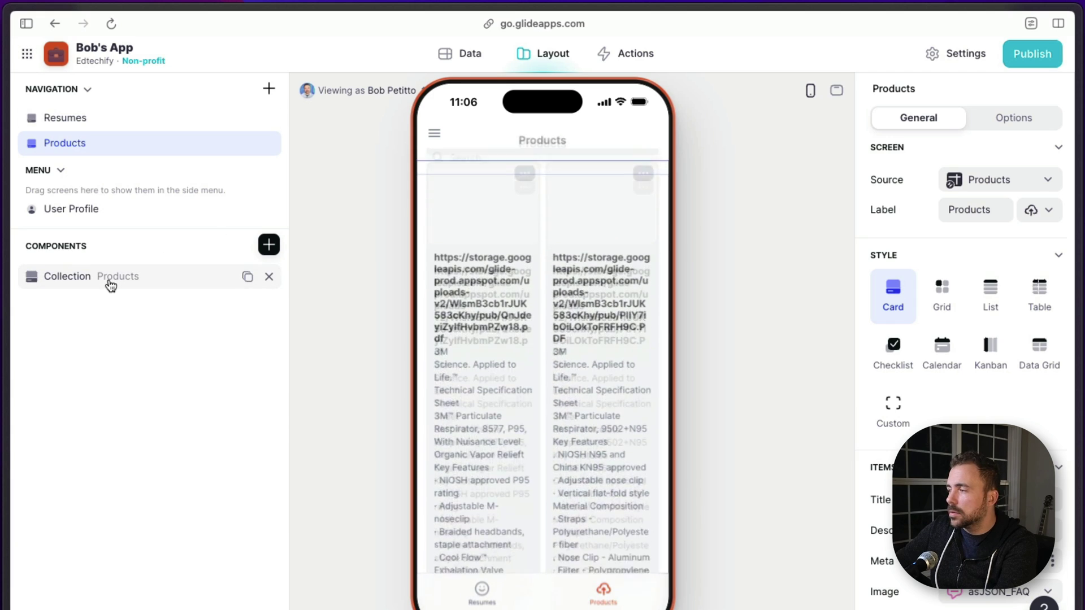
click(1000, 441)
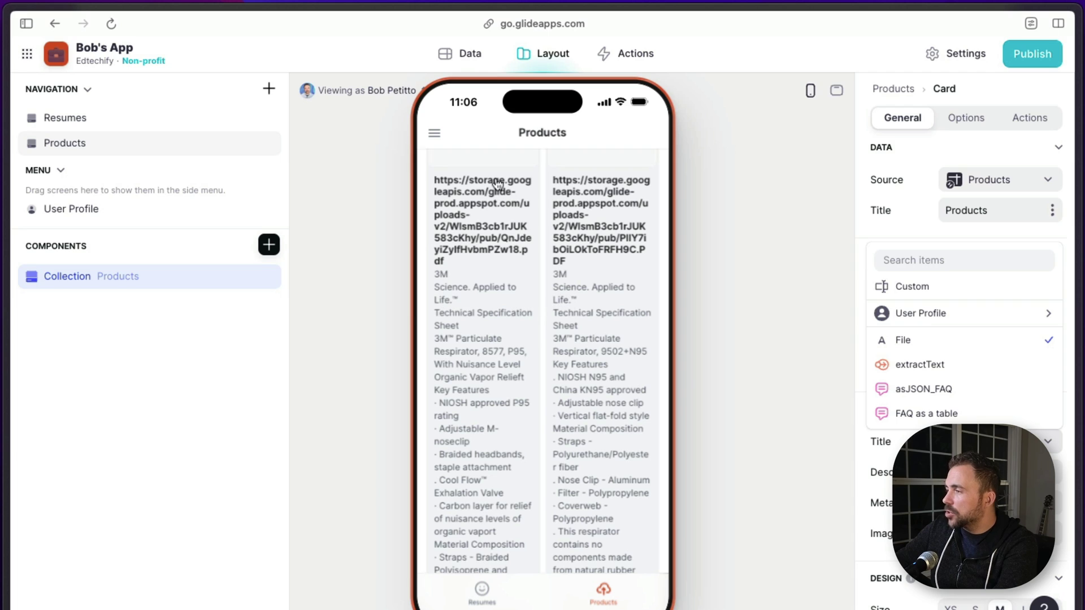
click(473, 224)
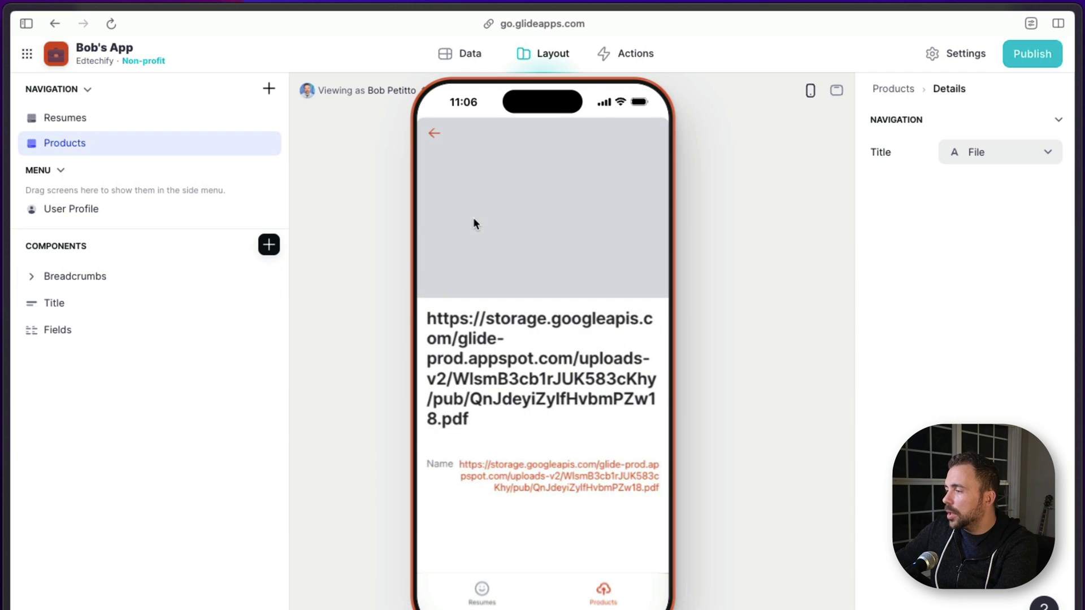
Step: Add a Rich Text component to the product details screen
click(269, 245)
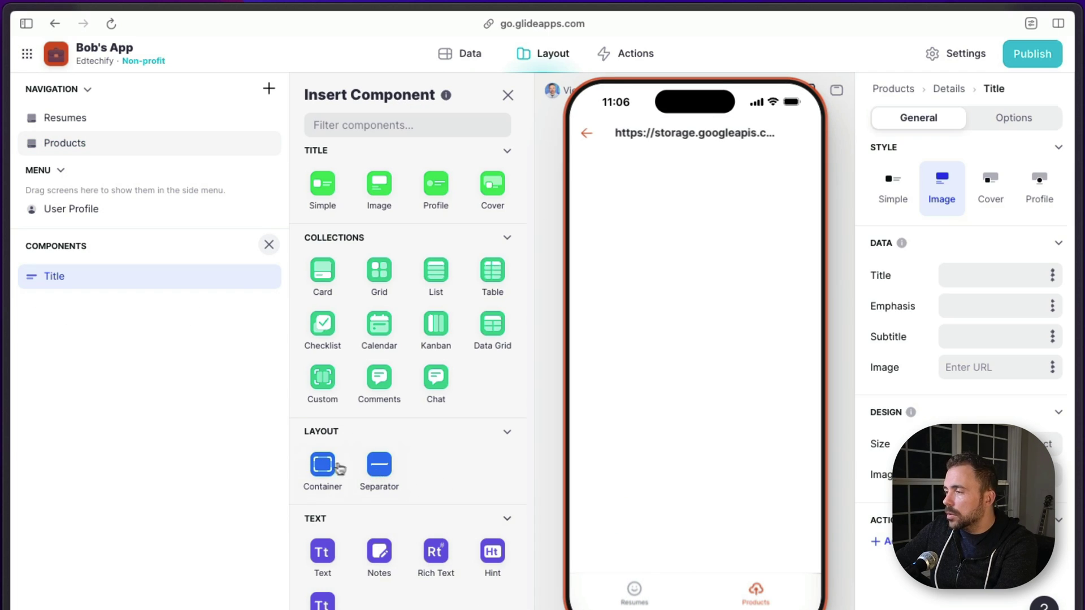
click(358, 127)
text(rich)
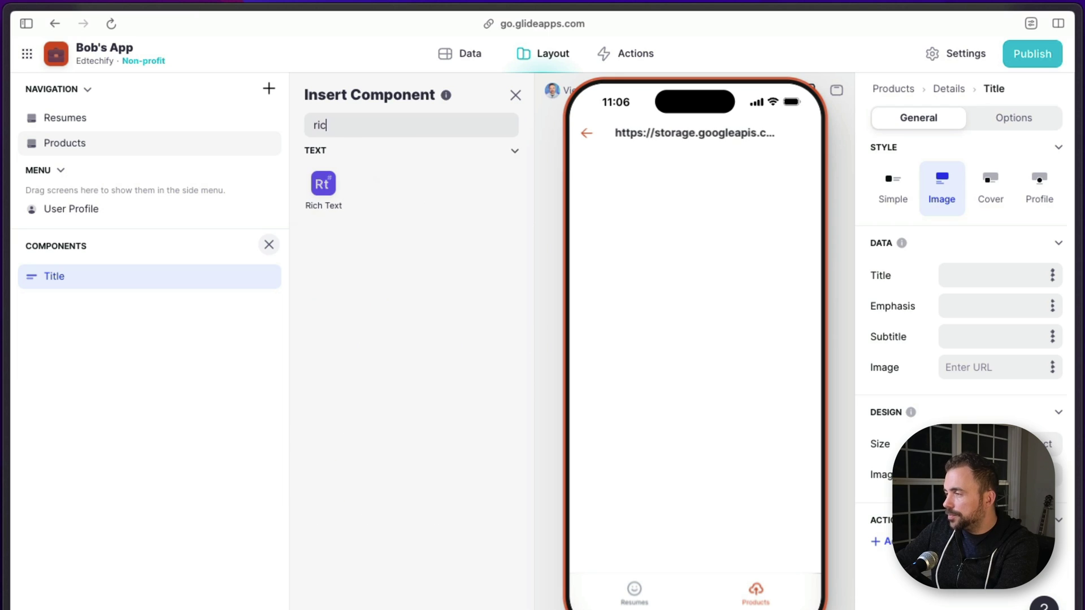
click(323, 187)
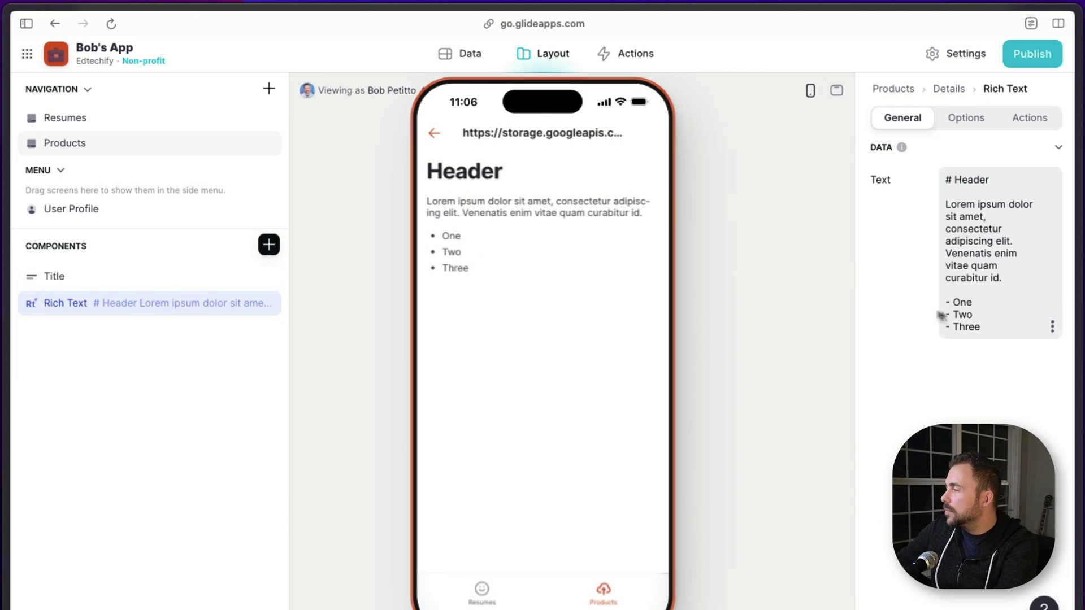
Step: Set the Rich Text component's text to the FAQ as a table column and look through the whole table in the app preview
click(1053, 328)
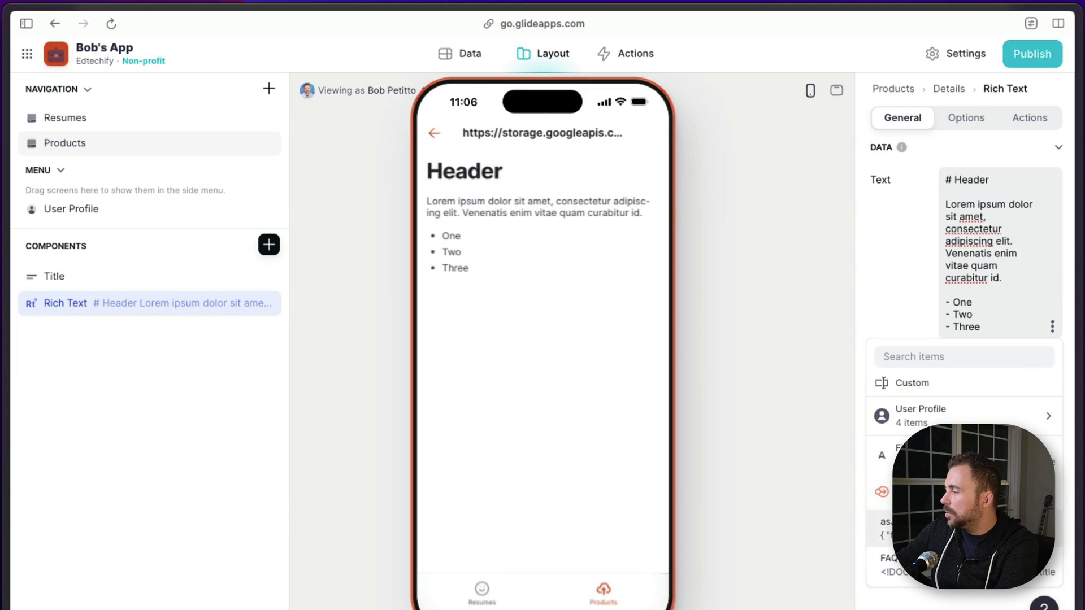
click(933, 565)
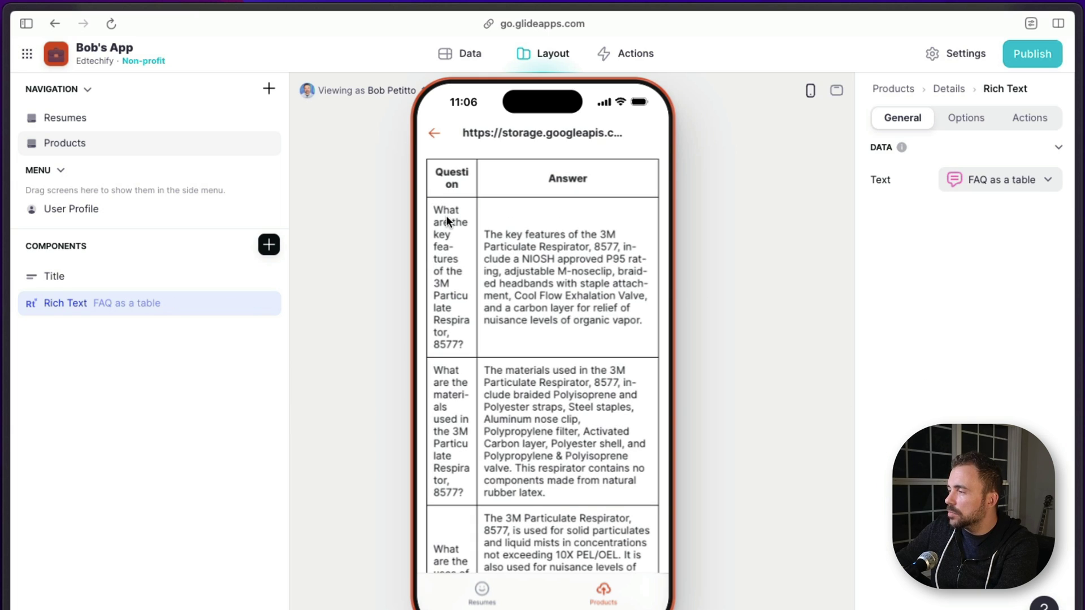
scroll(540, 404, down, 10)
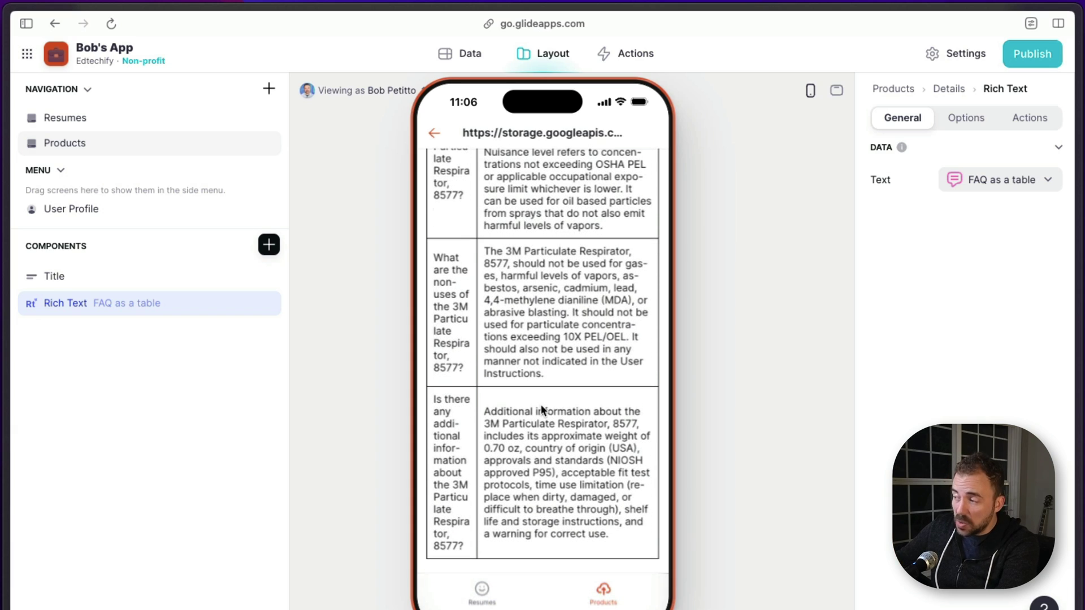
scroll(540, 405, up, 10)
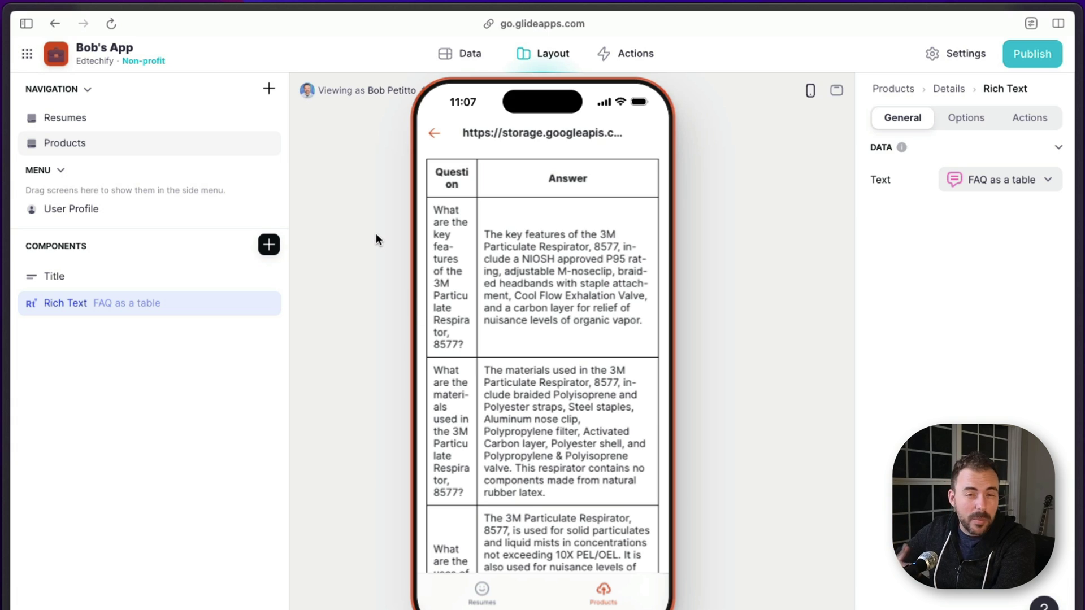
Step: Duplicate the FAQ as a table column in the Products table and name the copy "FAQ as toggles"
click(455, 54)
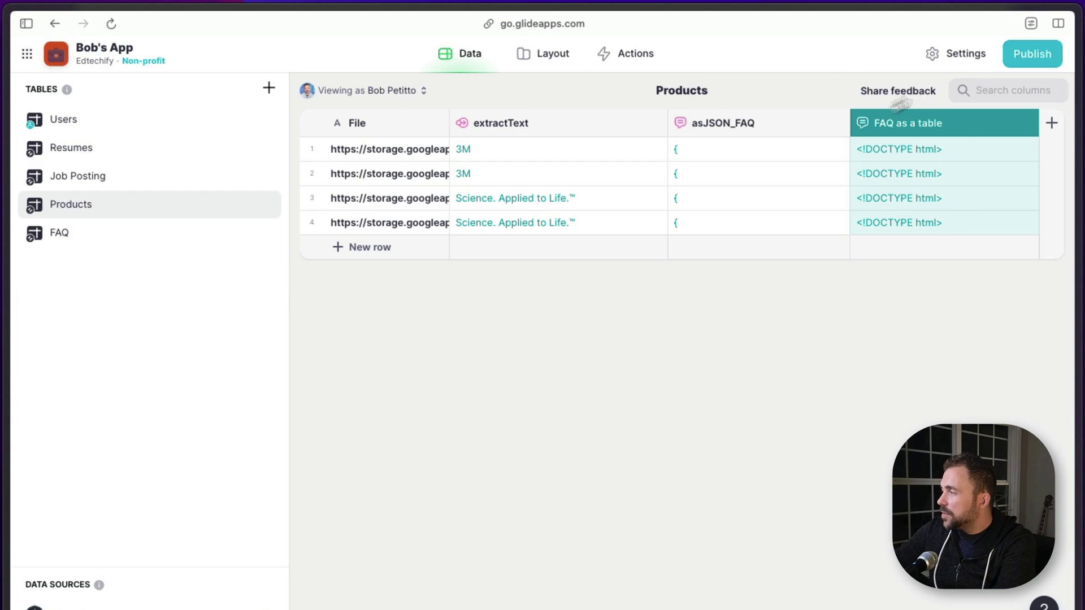
click(1024, 123)
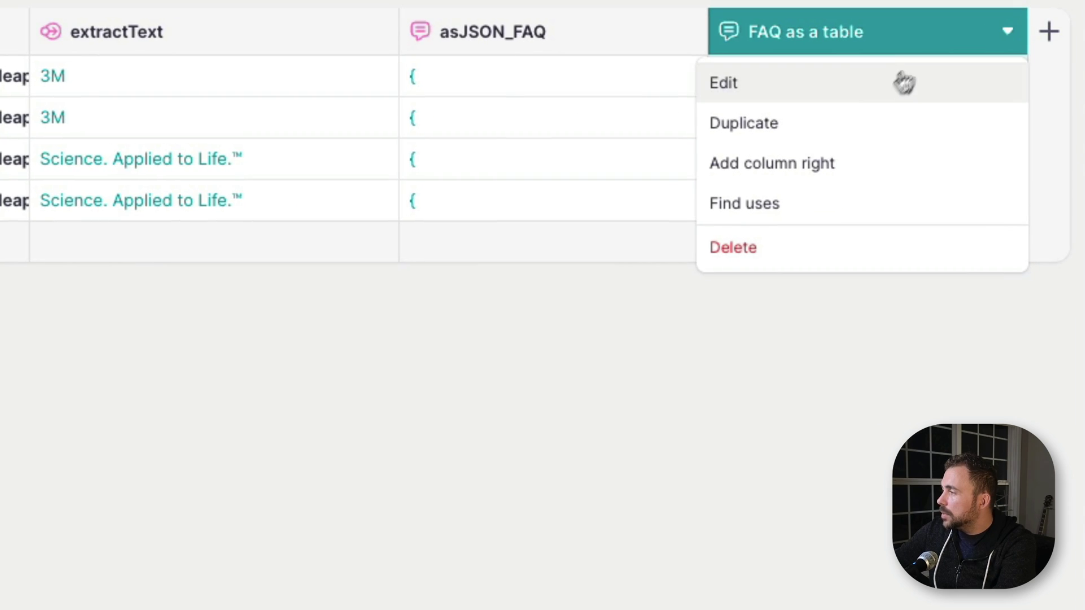
click(864, 130)
click(602, 87)
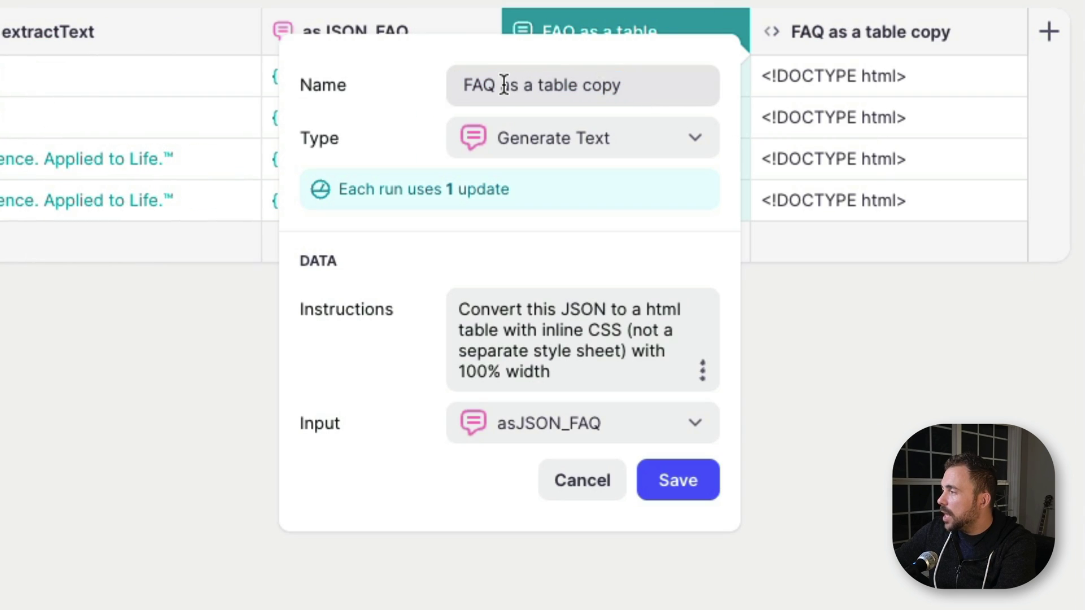
drag(504, 85, 641, 84)
text(as )
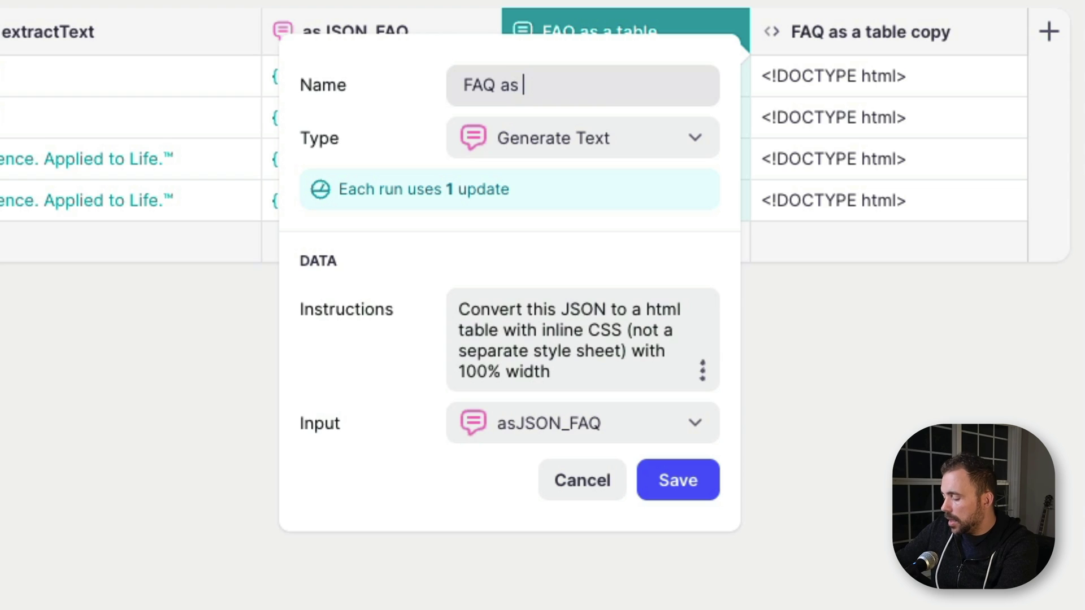
text(toggles)
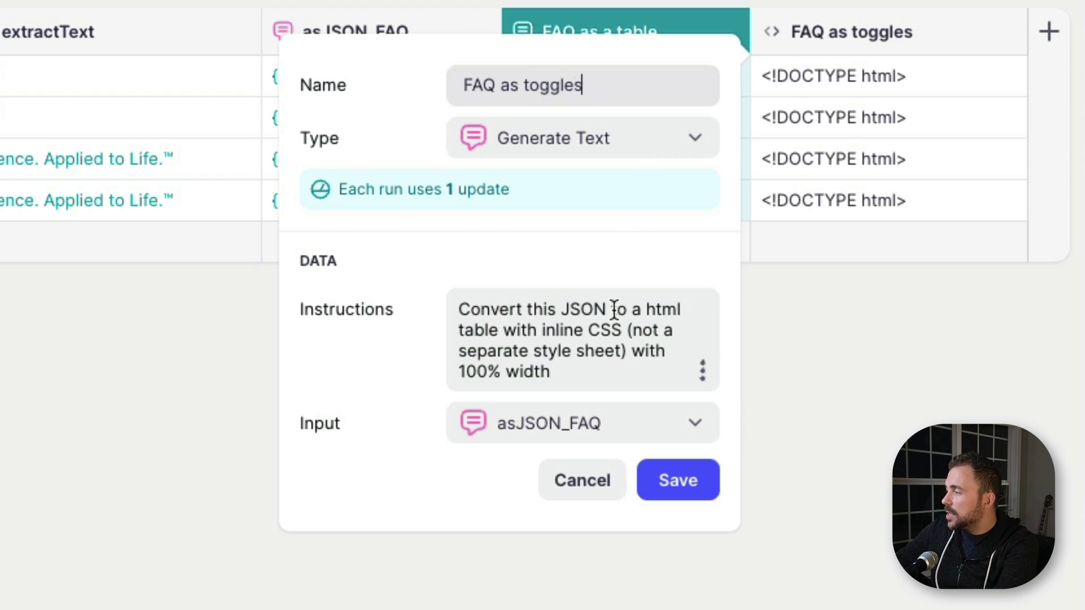
Step: Change the new column's instructions to "Convert this JSON to html using the <details><summary> tags"
click(632, 310)
key(Right)
key(BackSpace)
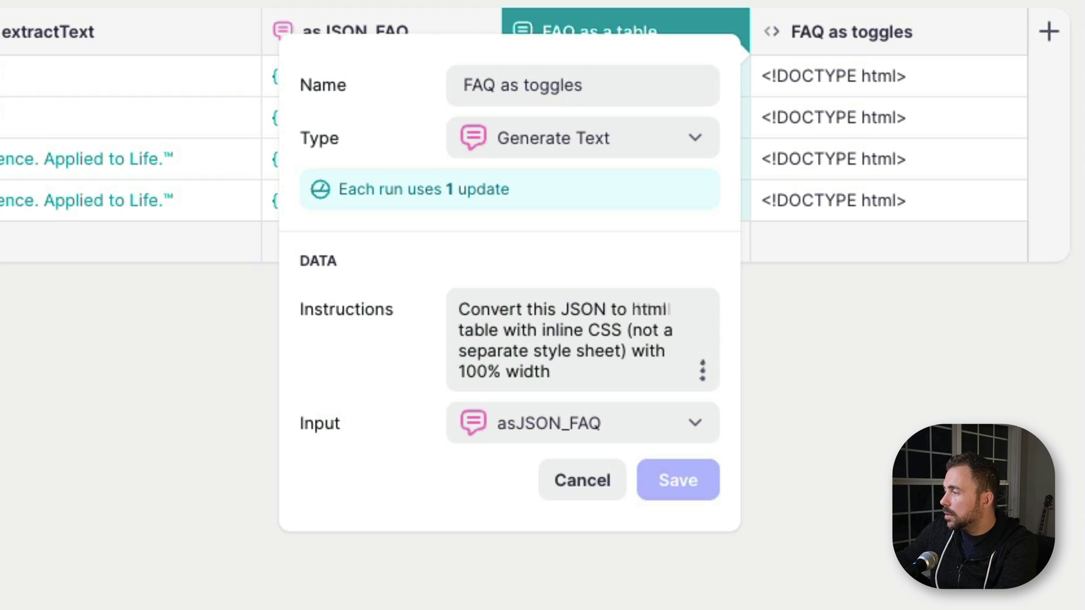
key(BackSpace)
drag(459, 331, 591, 375)
key(BackSpace)
text(w)
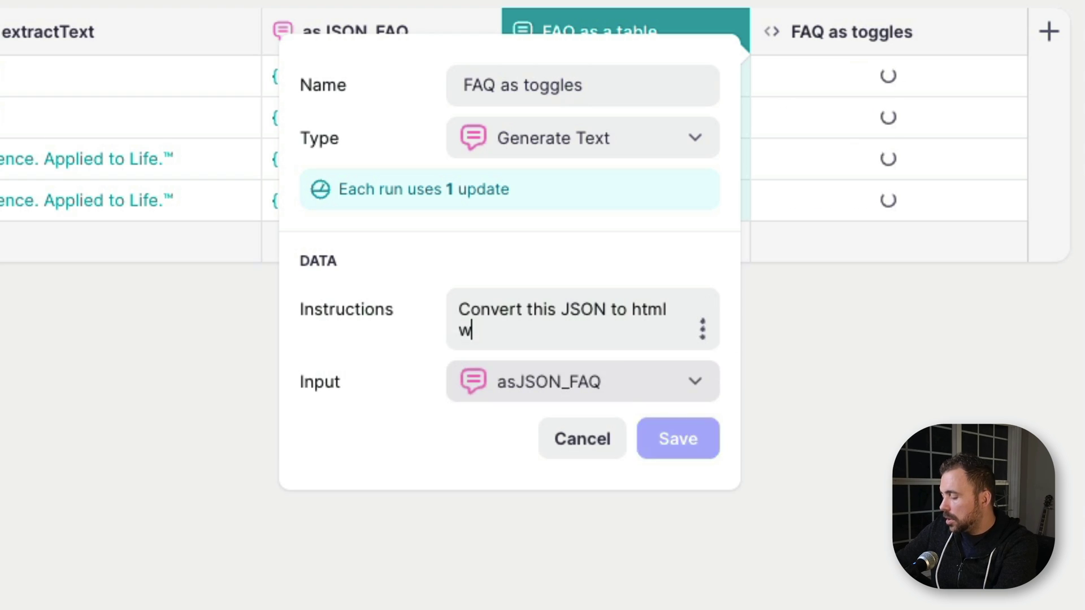
key(BackSpace)
text(using the )
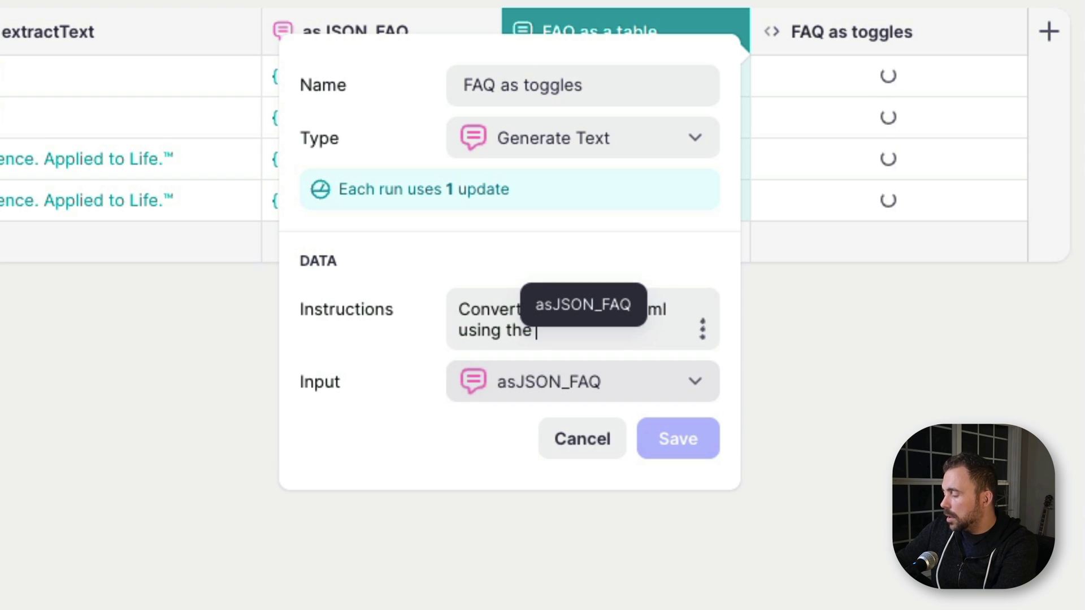
text(<details><summar)
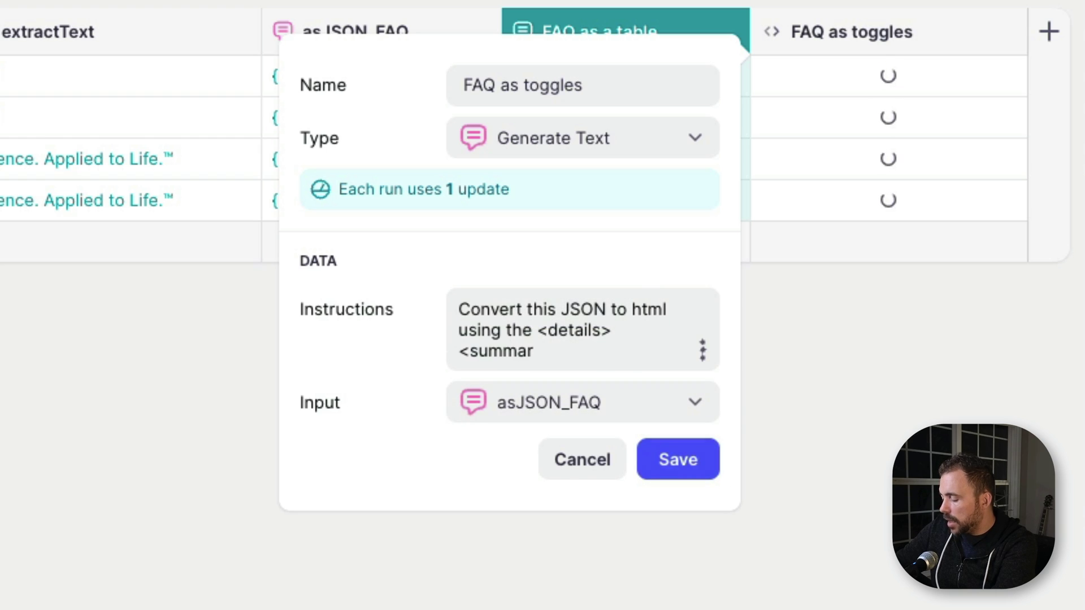
text(y> tags)
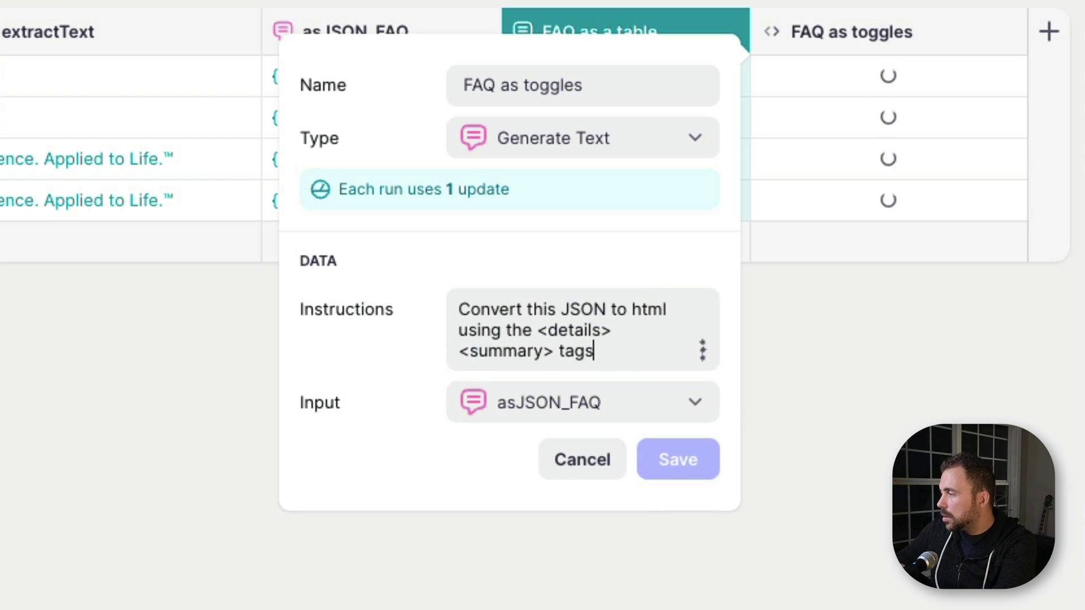
Step: Extend the instructions with "where the summary is the question followed by the answer within details." and save the column
key(Left)
key(Left)
key(Left)
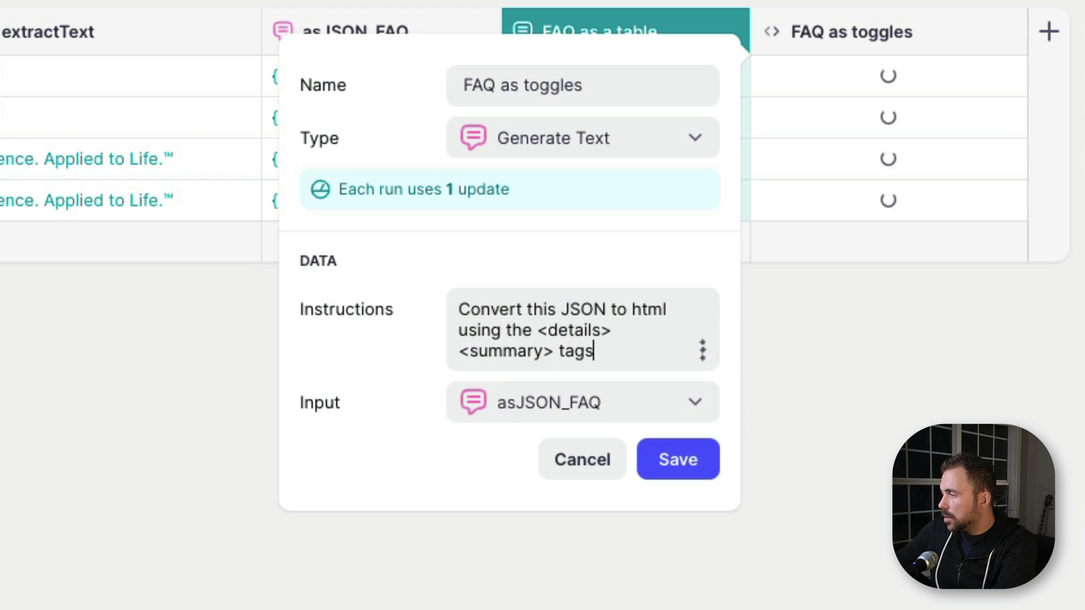
text(where the)
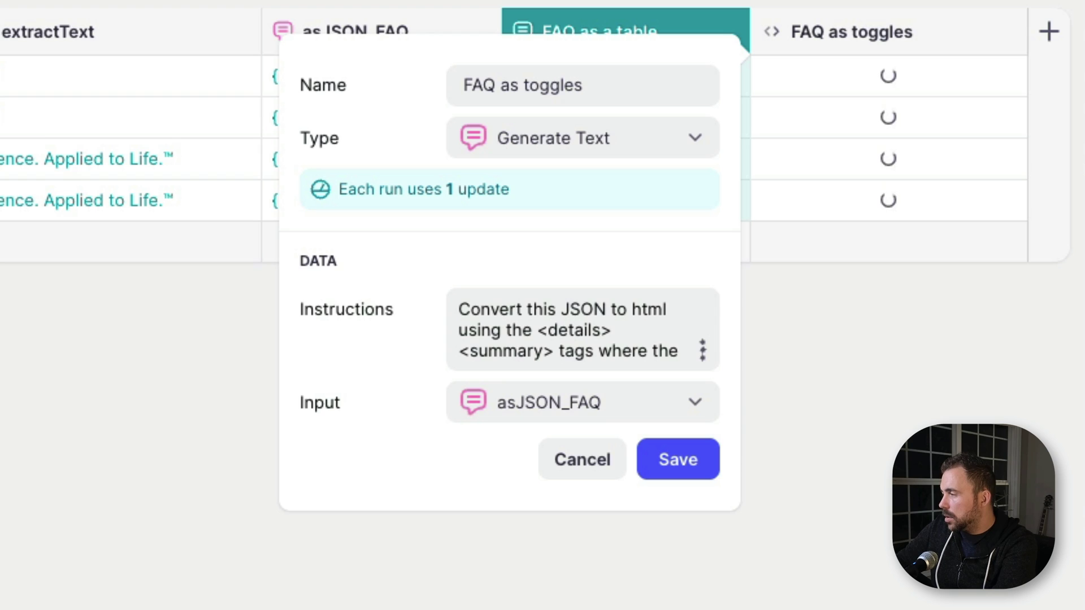
text( summery)
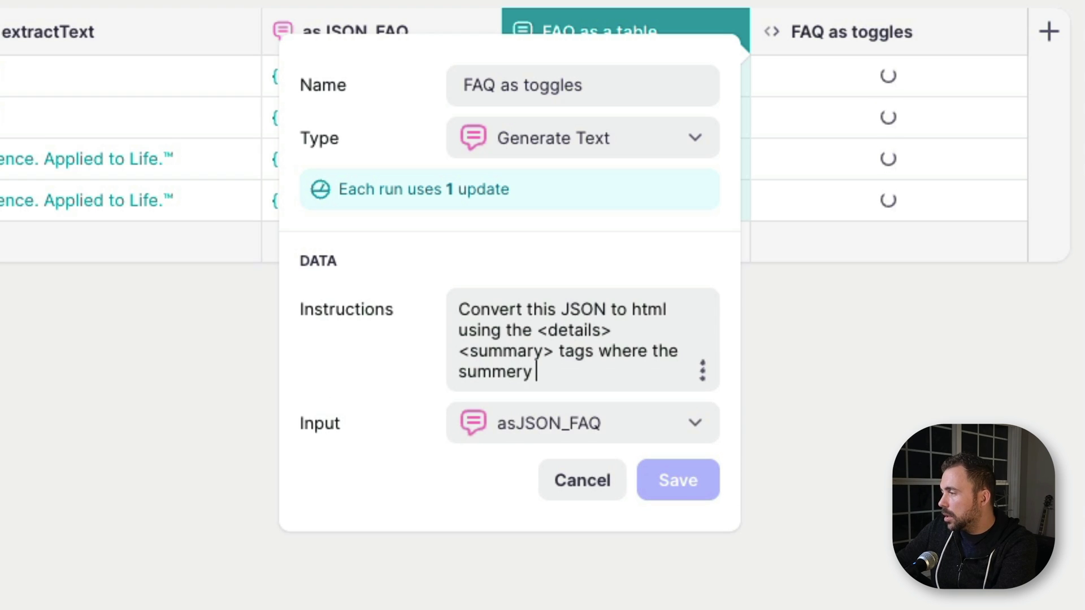
key(BackSpace)
text(ary is the question)
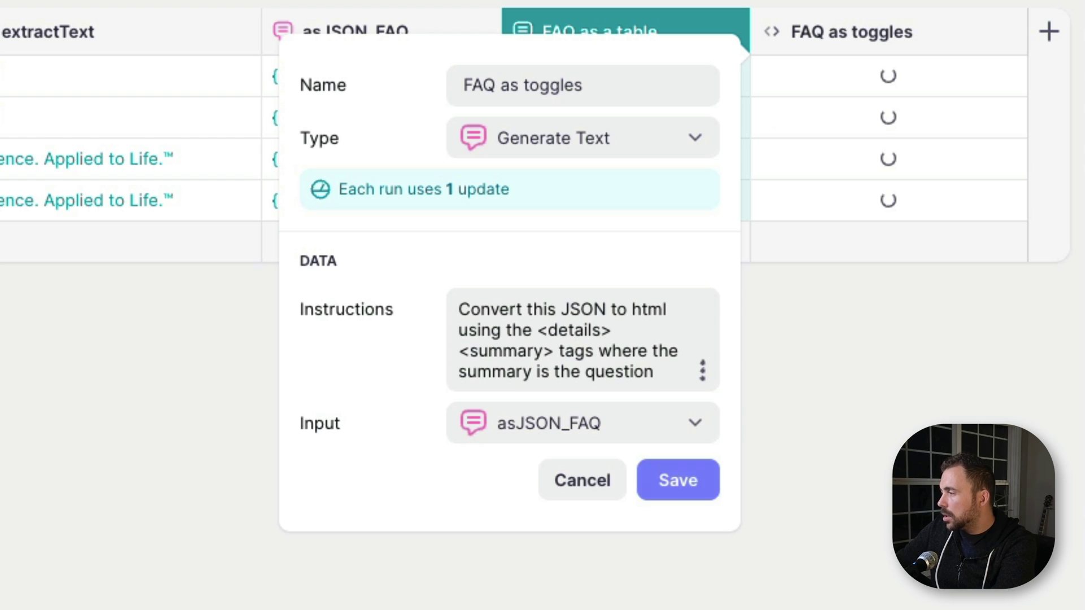
text( followe)
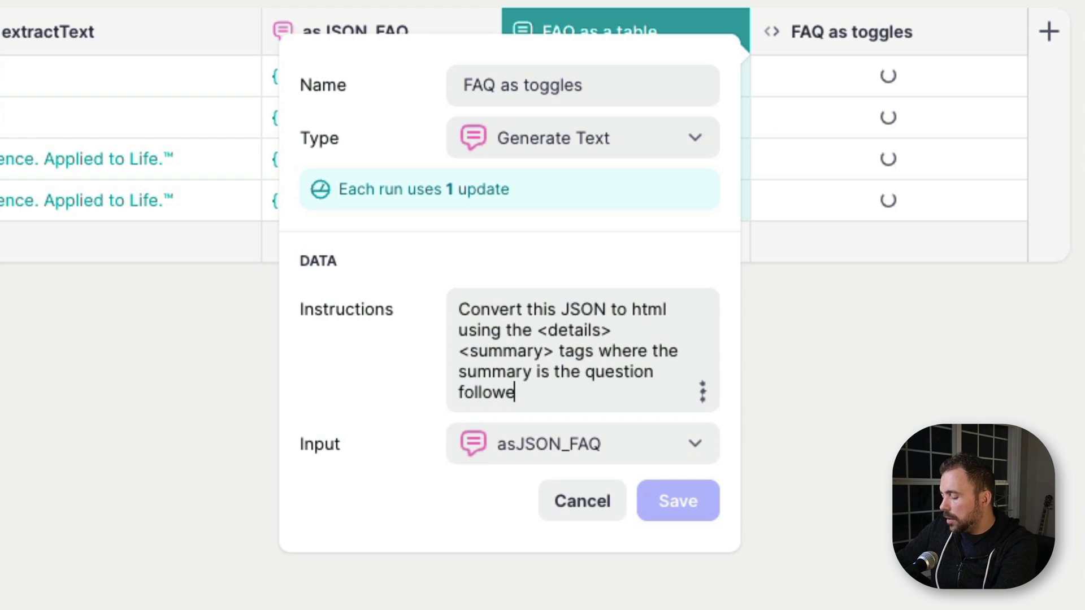
text(d by the enswer withinthe)
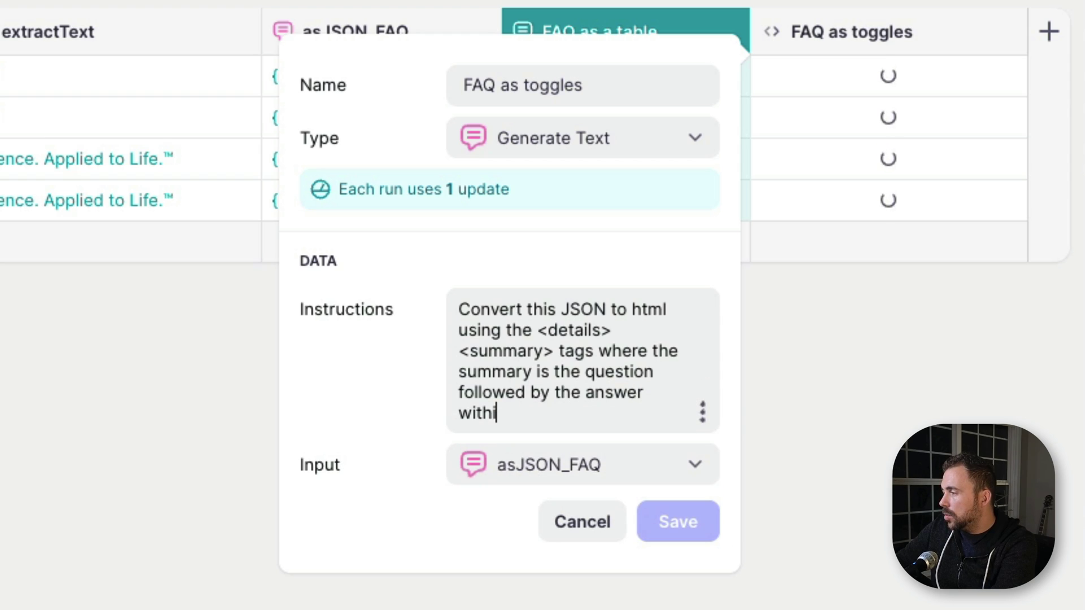
text(detau)
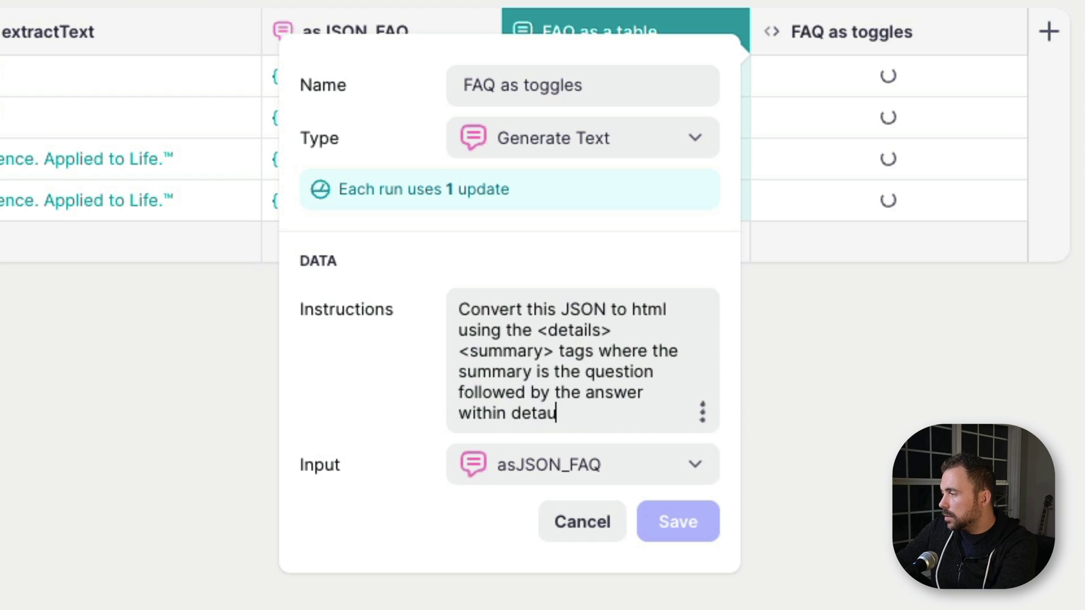
key(BackSpace)
text(ils.)
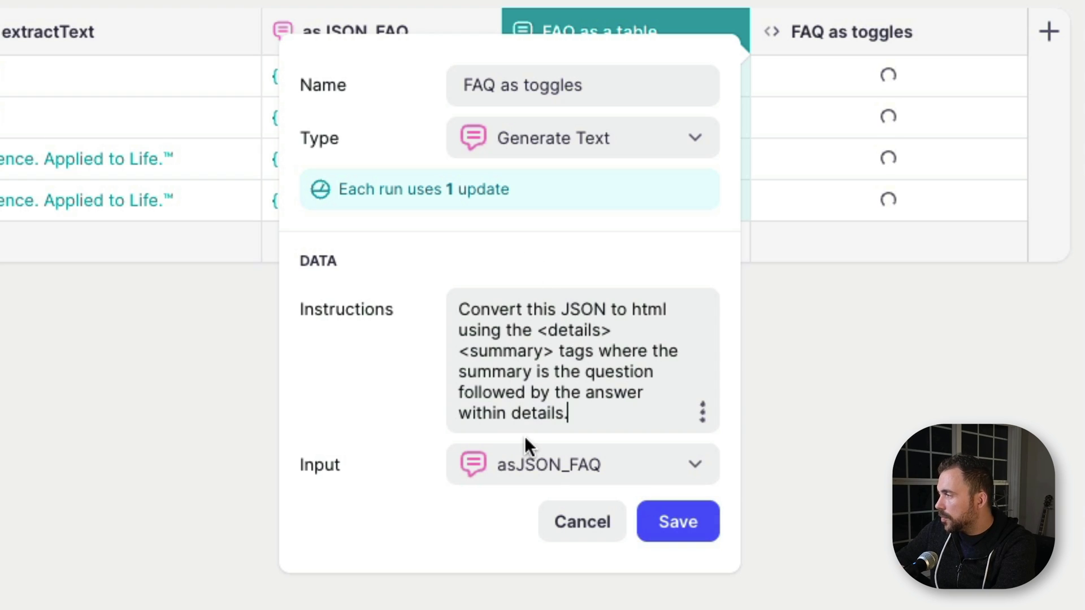
click(685, 519)
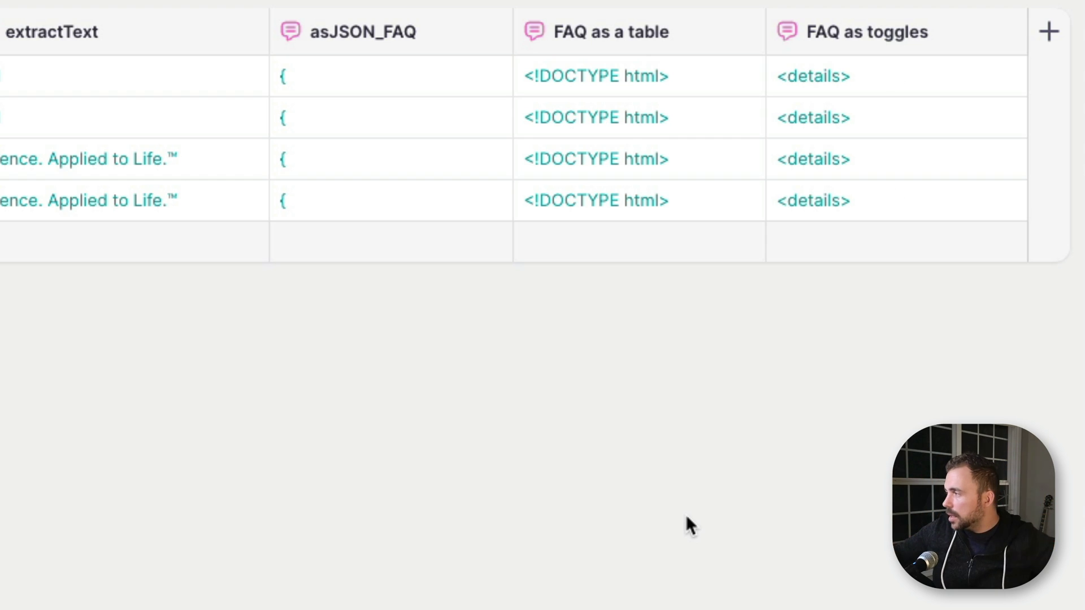
Step: View the first product's FAQ as toggles HTML and examine its summary, paragraph and details tags
double_click(863, 82)
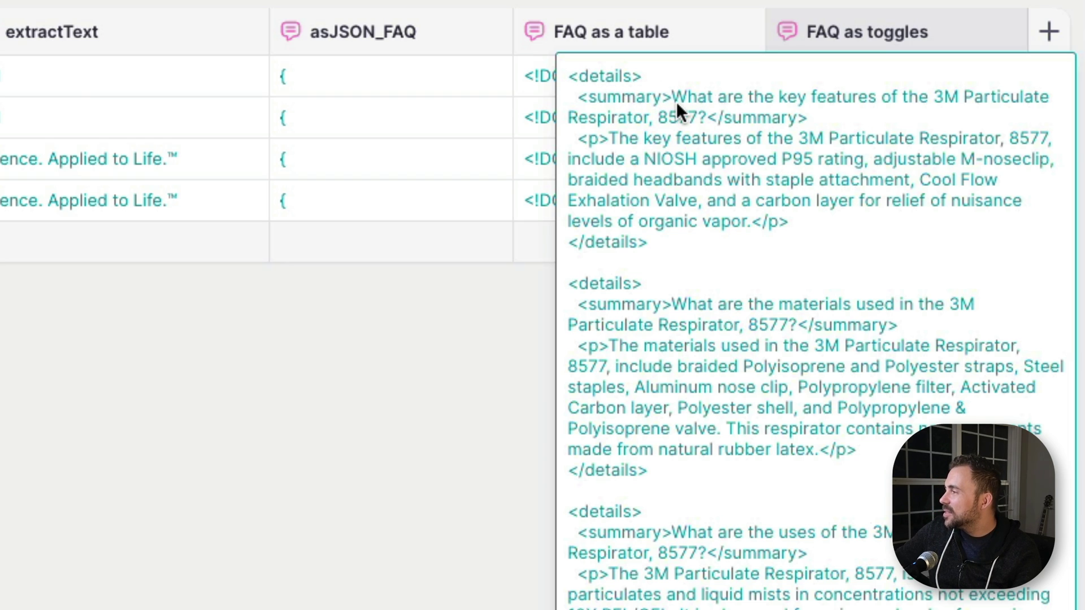
drag(672, 97, 711, 116)
drag(588, 140, 768, 220)
drag(569, 243, 648, 244)
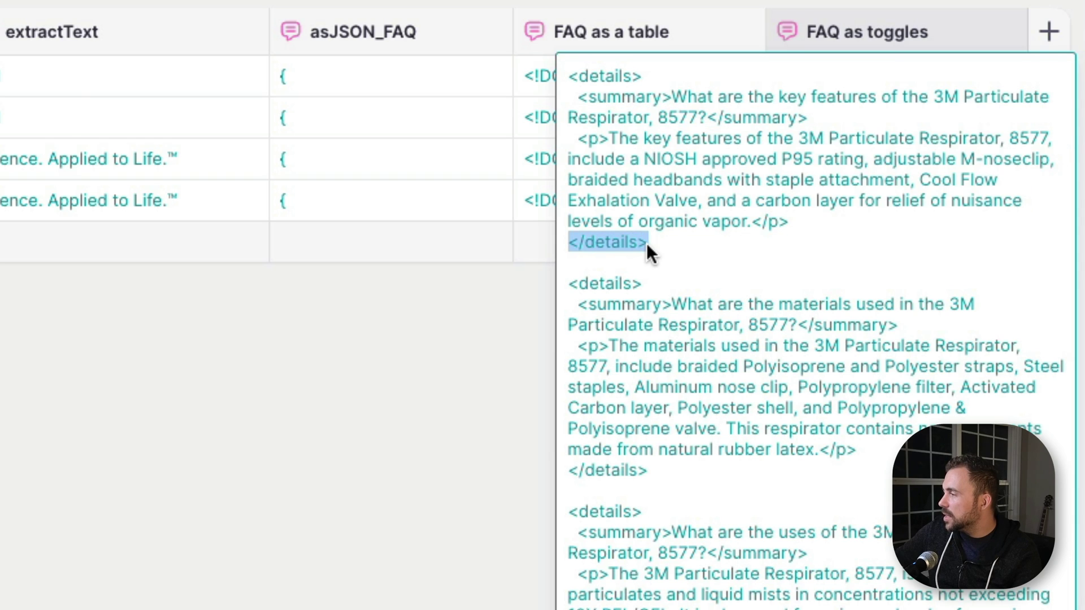
drag(588, 270, 680, 464)
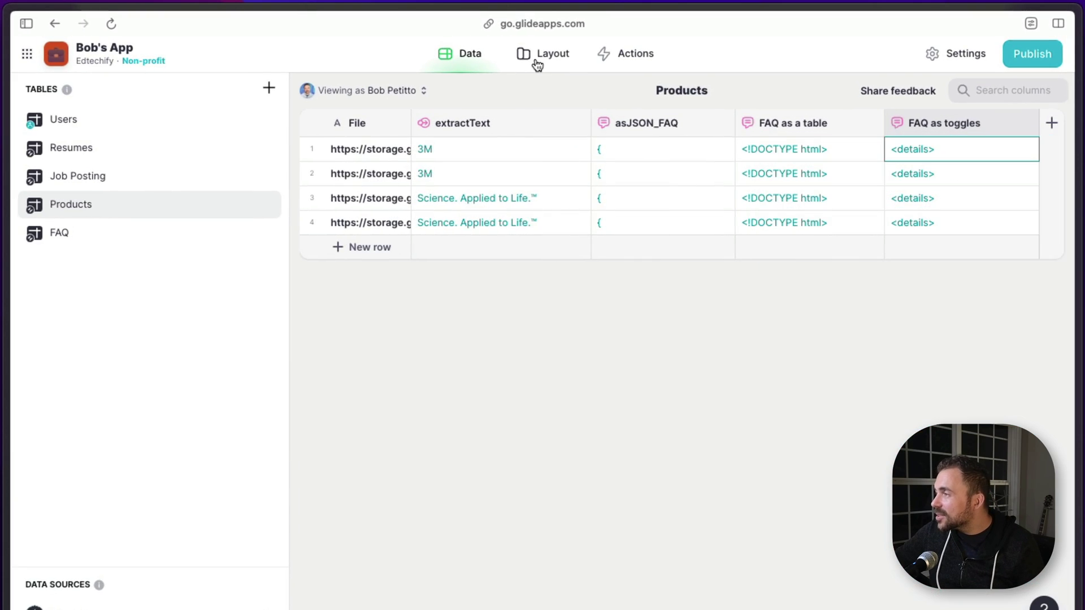
Step: Set the details screen's Rich Text component to show the FAQ as toggles column
click(536, 62)
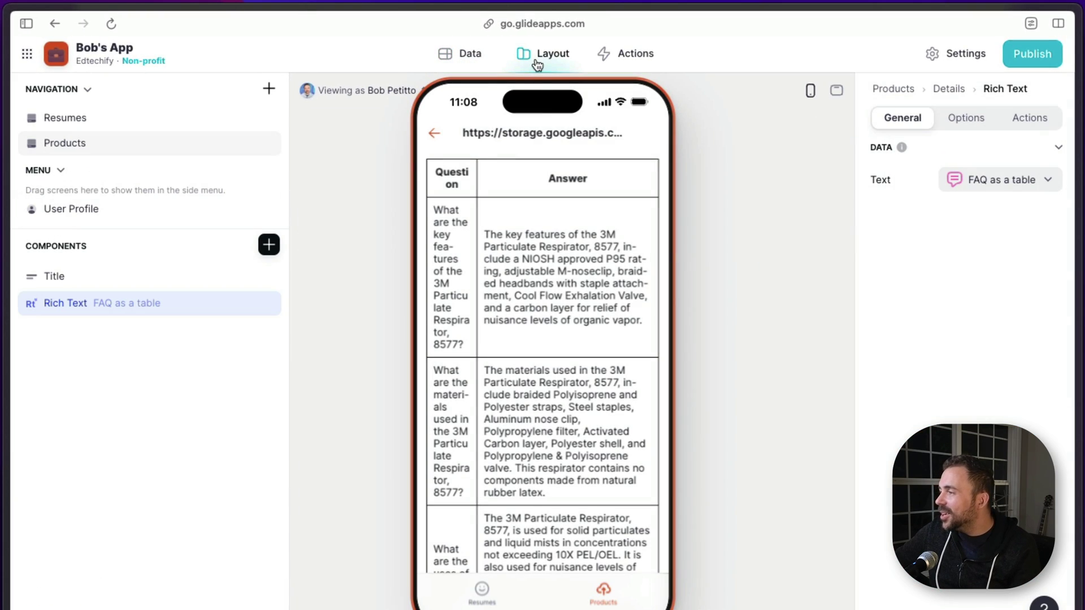
click(1029, 181)
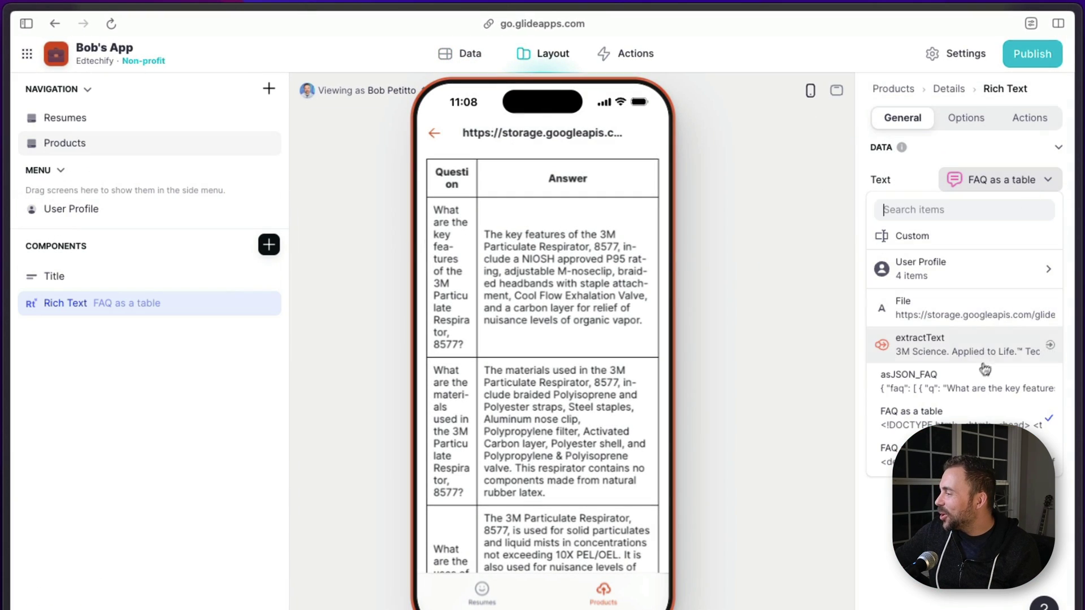
click(972, 454)
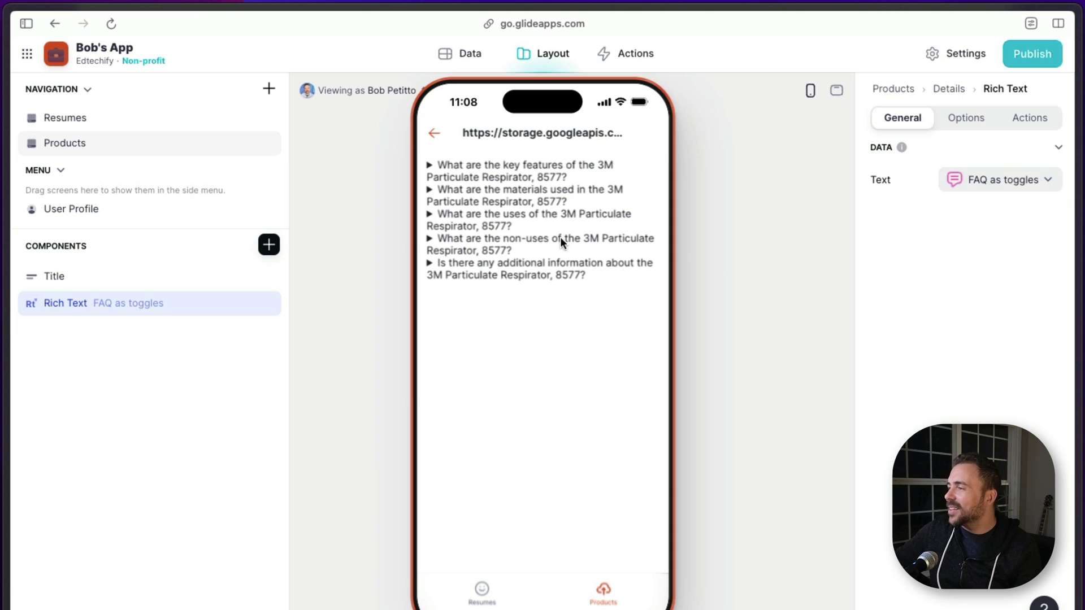
Step: Expand and collapse the first four FAQ questions in the app preview to check the toggles
click(429, 164)
click(429, 163)
click(429, 191)
click(428, 195)
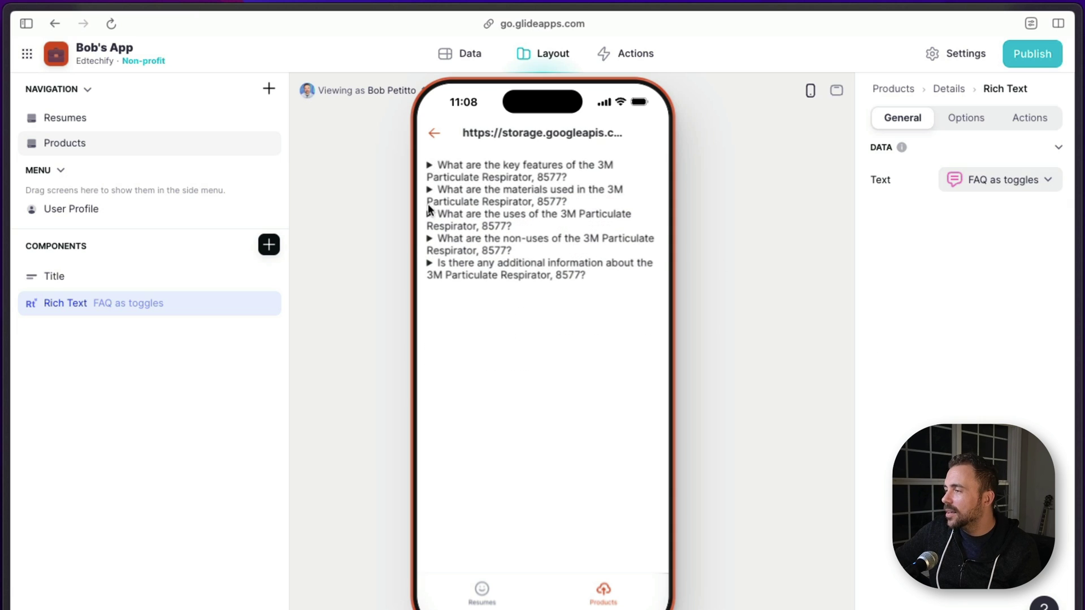
click(428, 214)
click(429, 214)
click(429, 237)
click(429, 238)
mouse_move(440, 164)
mouse_down()
mouse_move(539, 165)
mouse_move(456, 165)
mouse_up()
Step: Add "with <h3> styling" after "the summary is the question" in the FAQ as toggles column's instructions and save the column
click(462, 57)
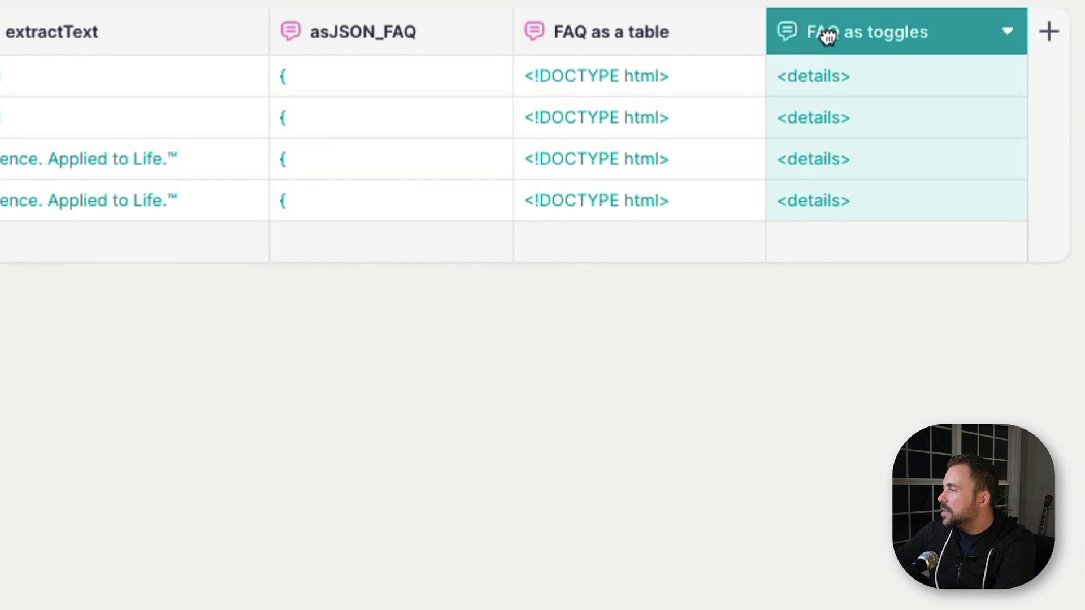
double_click(923, 124)
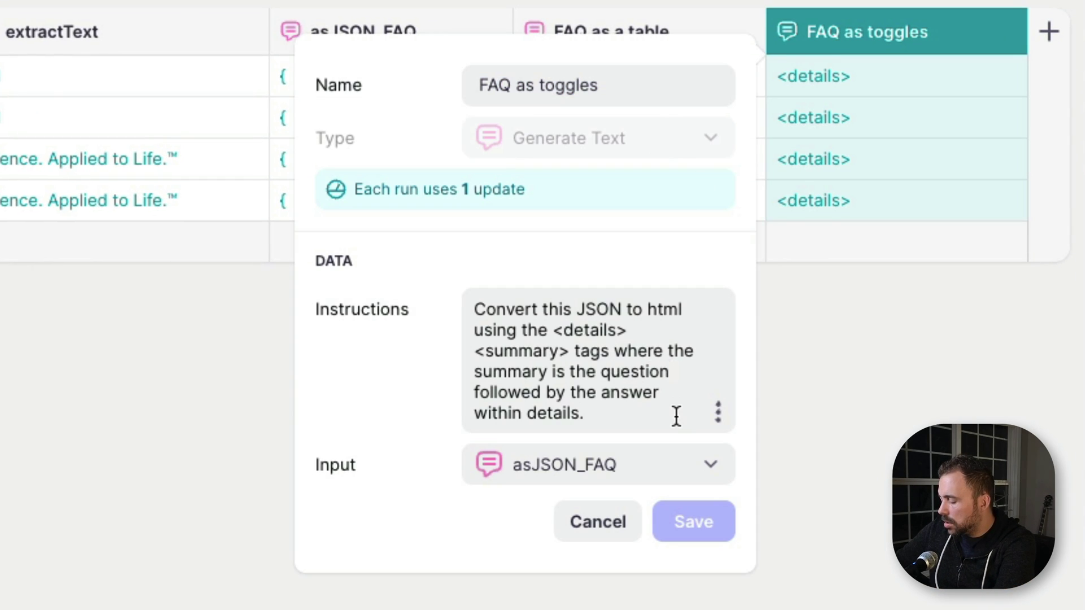
text(with )
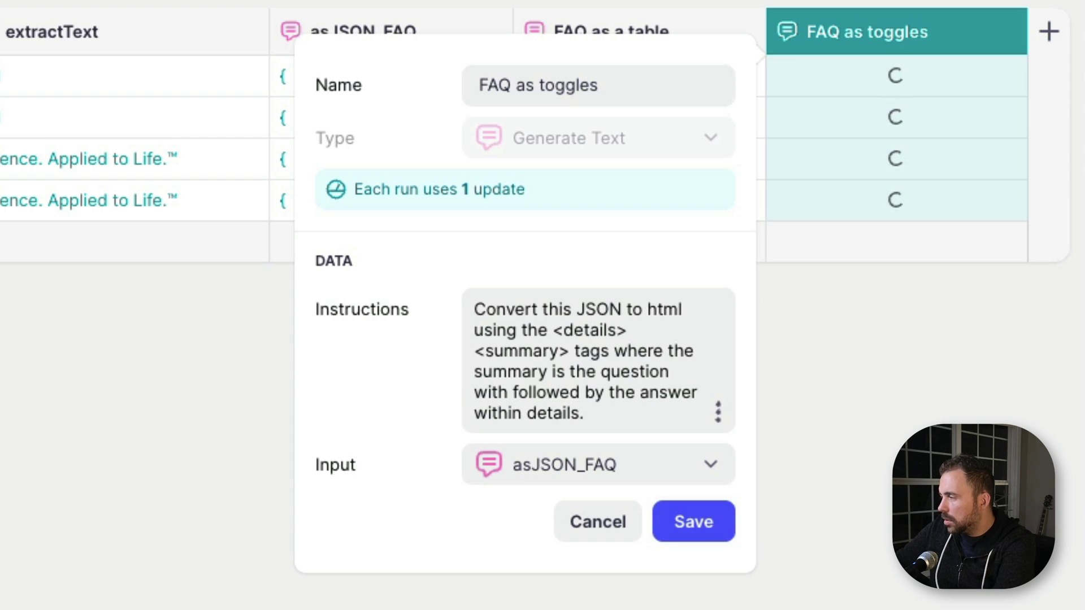
text(<h3> st)
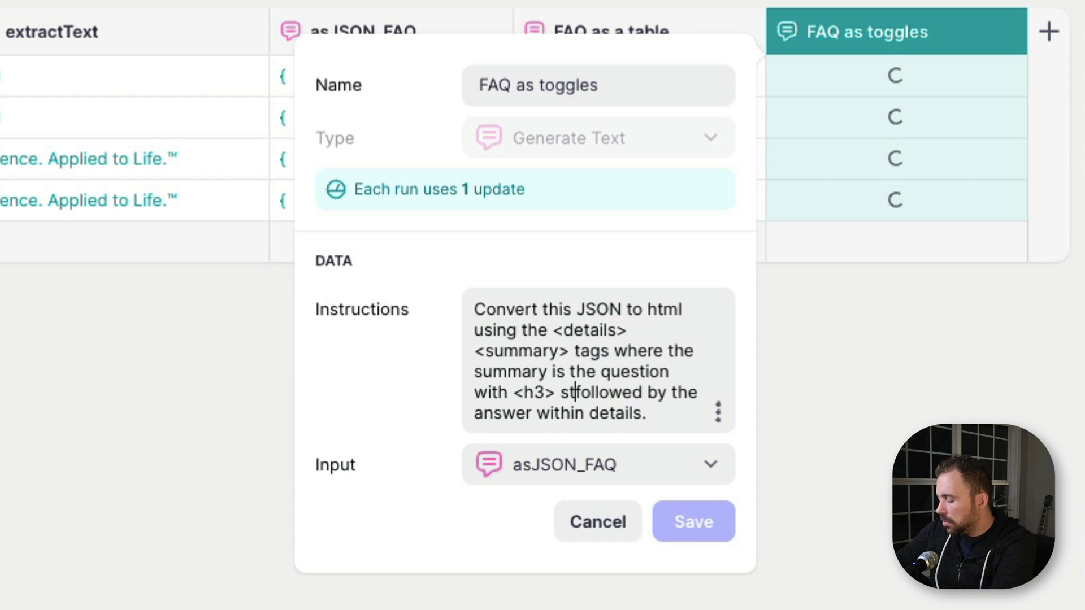
text(ylung)
key(BackSpace)
key(BackSpace)
key(BackSpace)
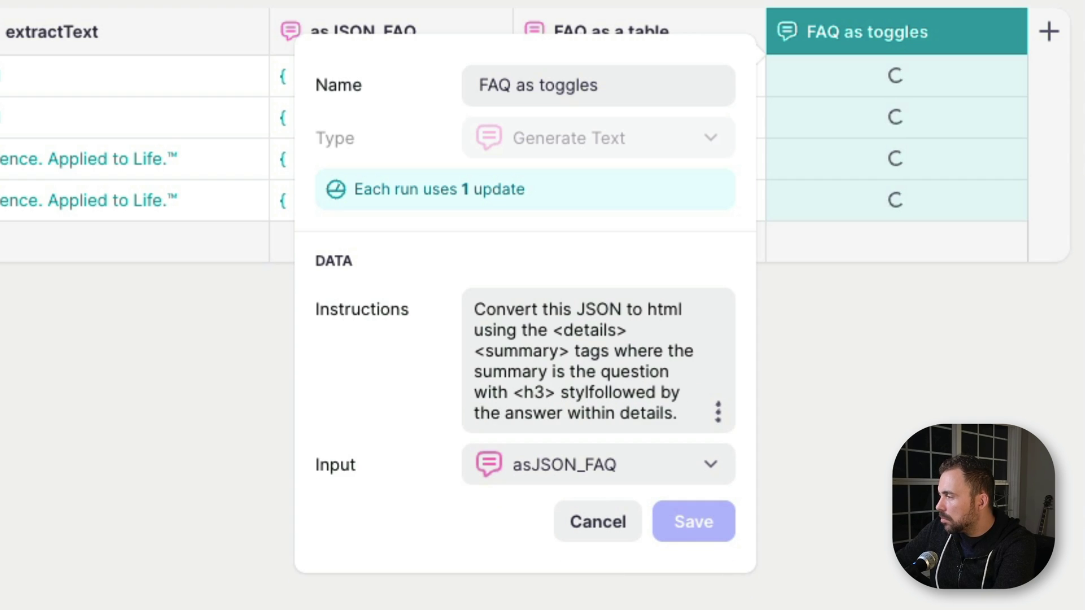
text(ing)
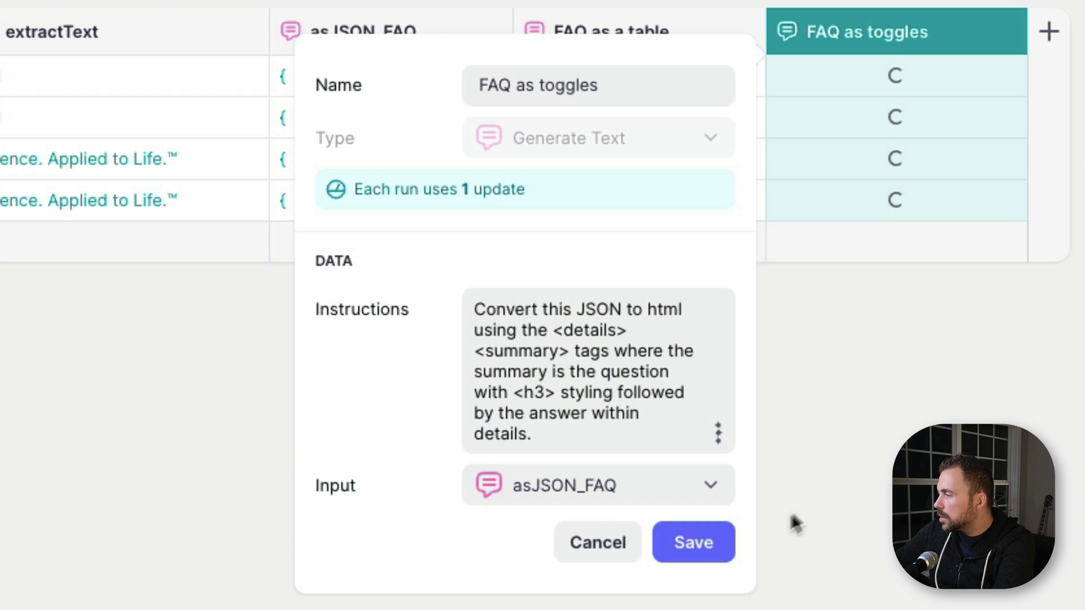
click(678, 544)
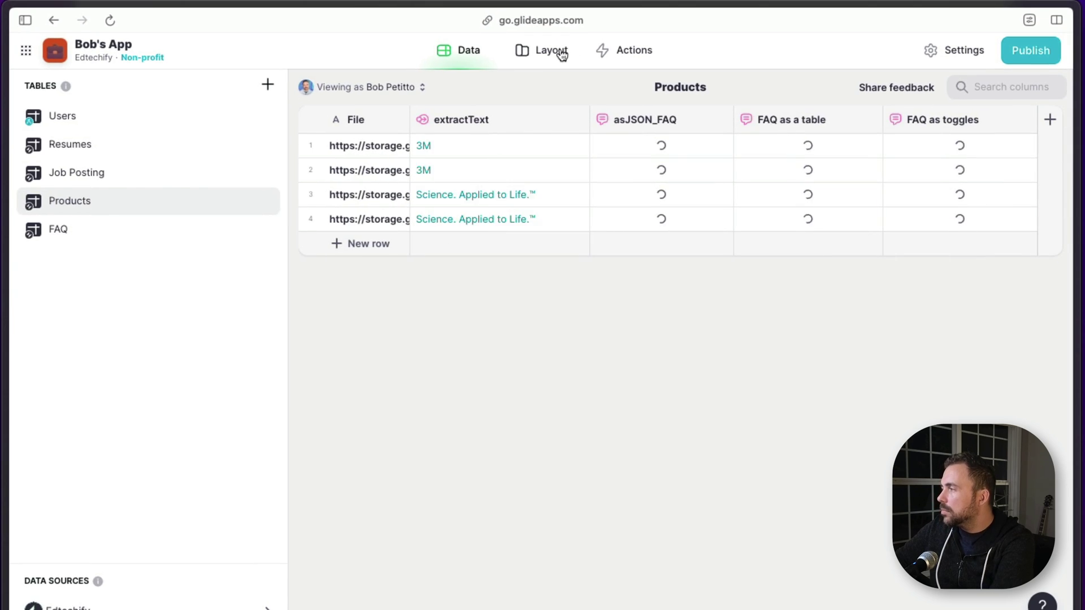
Step: Expand the first three FAQ questions in the app preview and collapse them again to check the heading-styled toggles
click(551, 50)
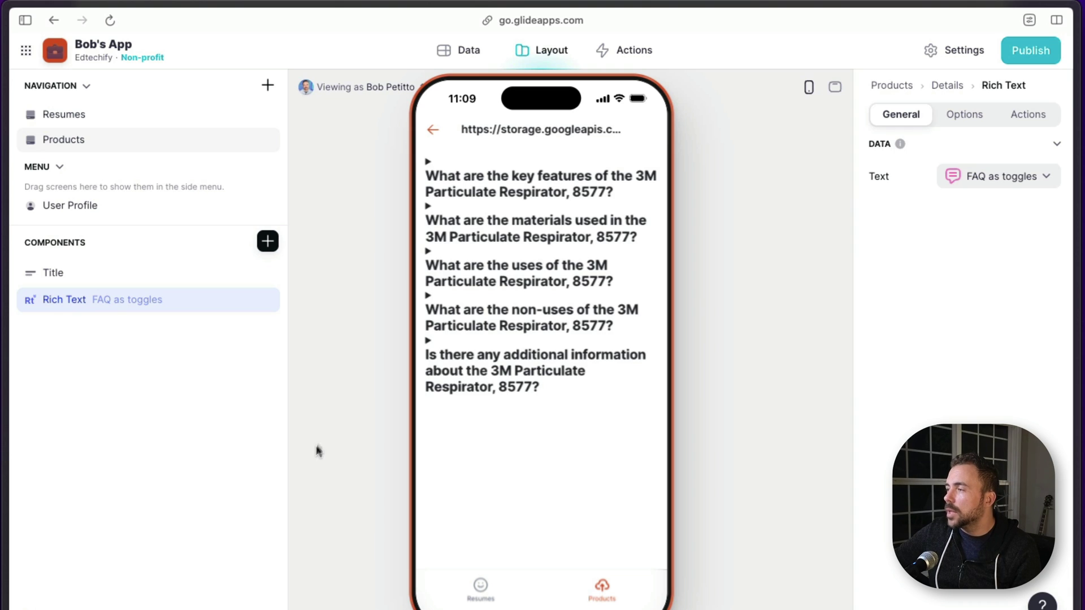
click(428, 162)
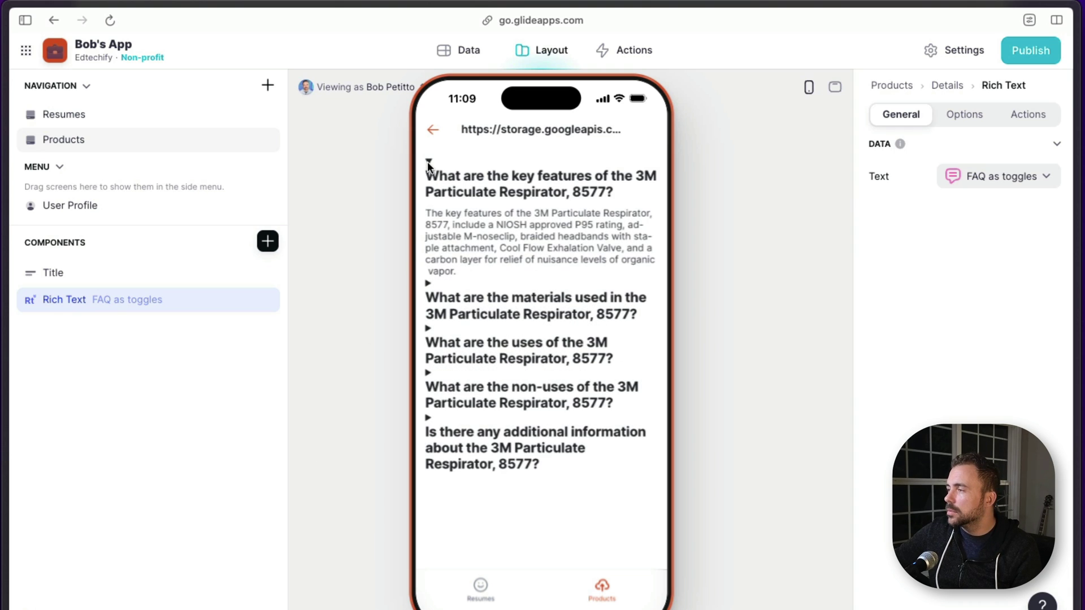
click(429, 286)
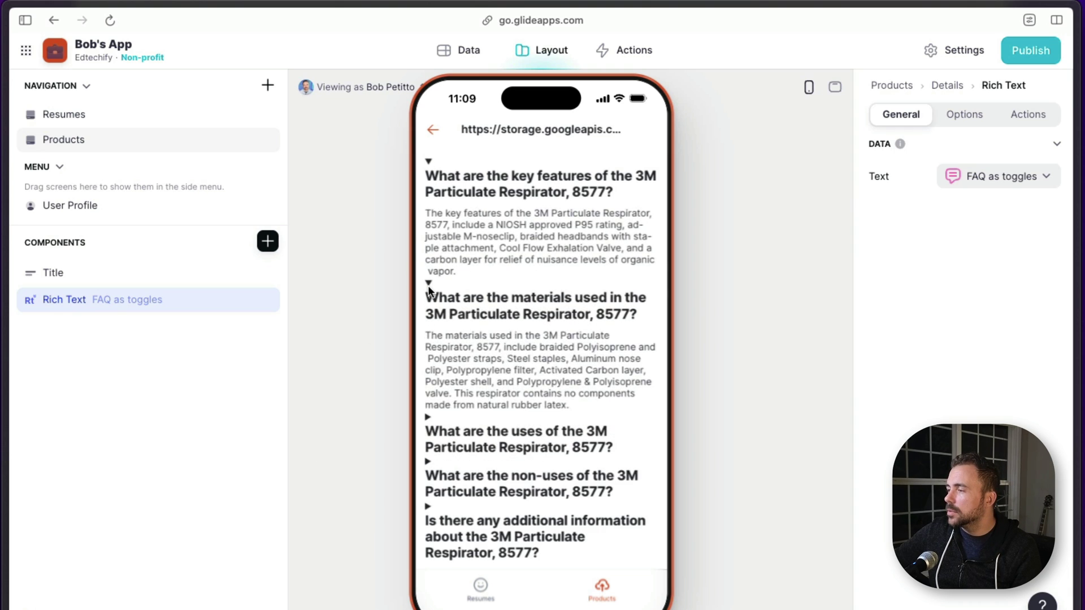
click(427, 415)
click(427, 415)
click(429, 283)
click(428, 162)
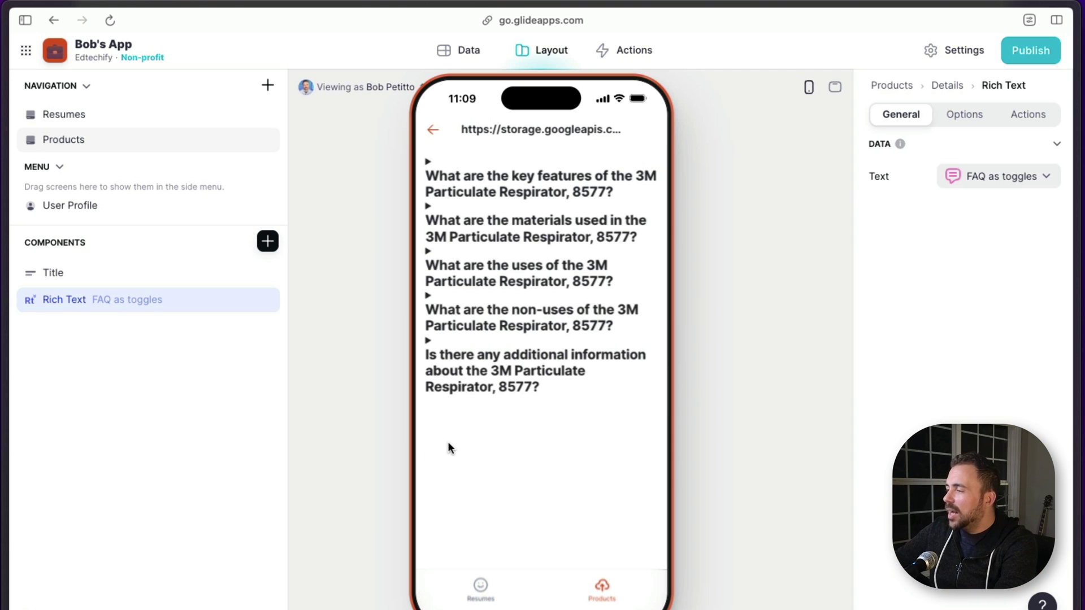
Step: Review the FAQ as a table and FAQ as toggles columns, and examine the first entry in the first product's asJSON_FAQ value
click(462, 54)
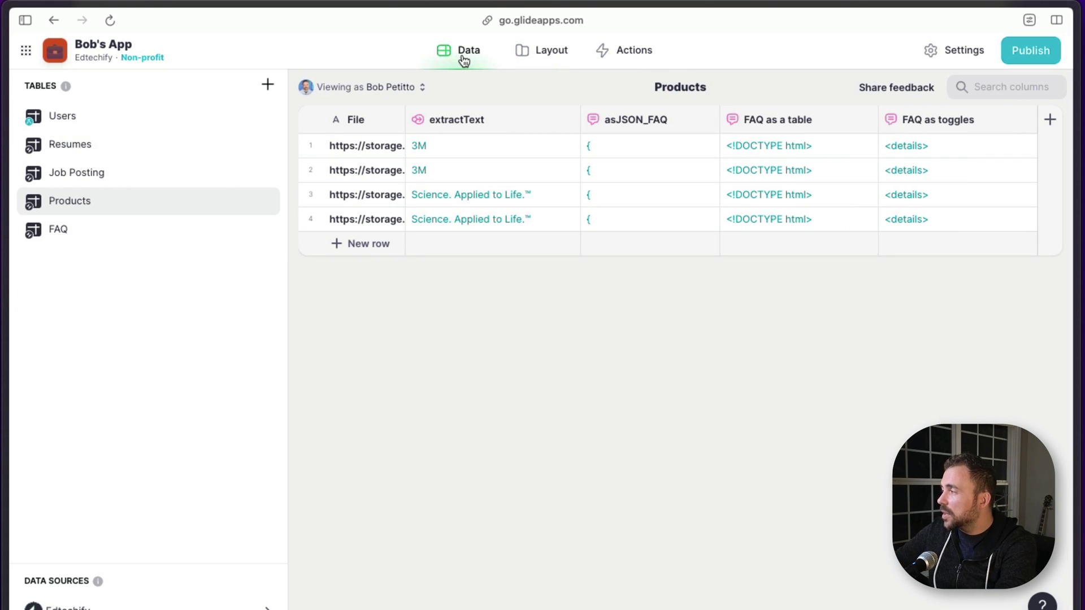
click(769, 143)
drag(814, 151, 924, 210)
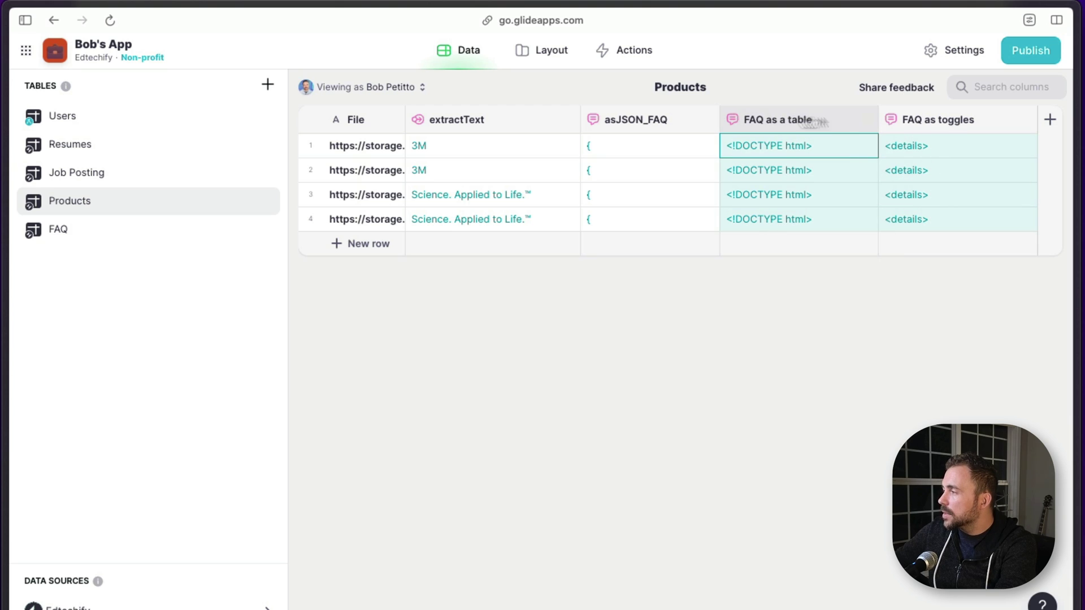
click(632, 144)
click(632, 144)
drag(585, 143, 665, 283)
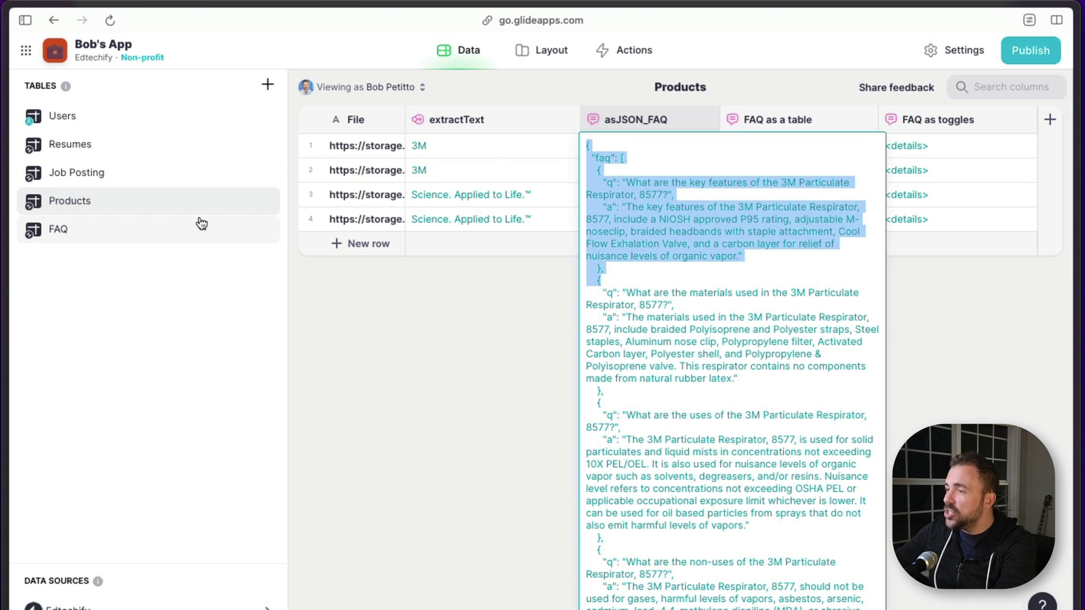
Step: Compare the FAQ table's Index rows with the product rows in the Products table
click(140, 230)
drag(348, 155, 357, 247)
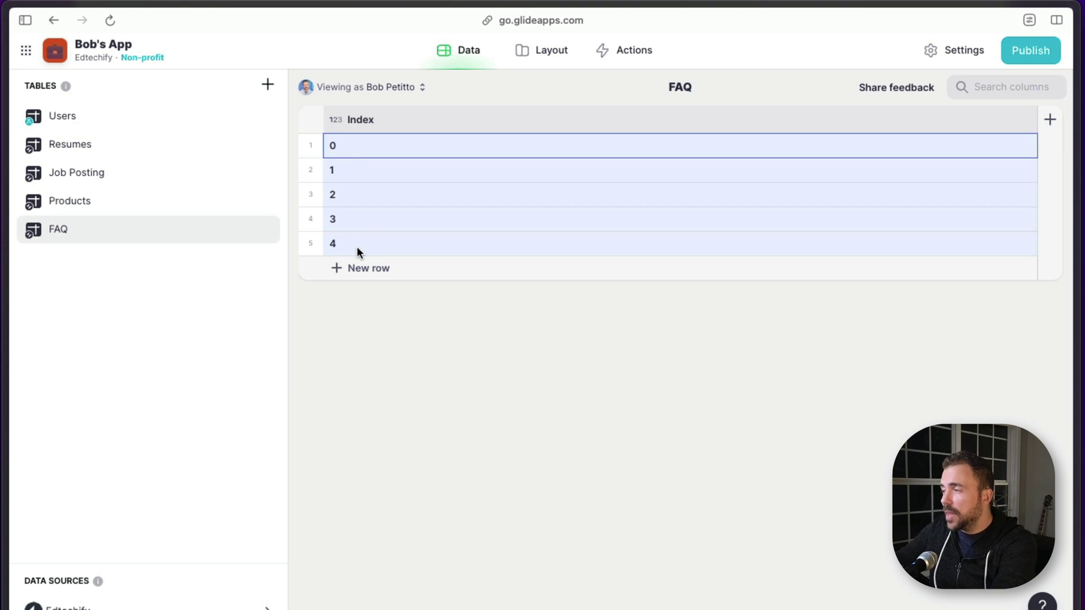
click(127, 202)
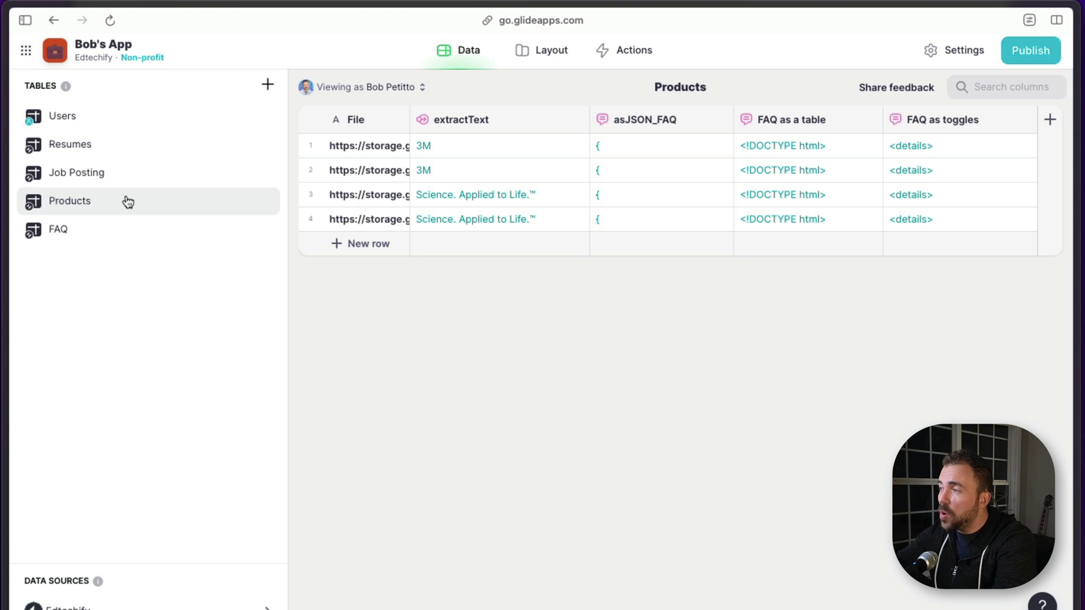
click(87, 237)
drag(436, 145, 420, 263)
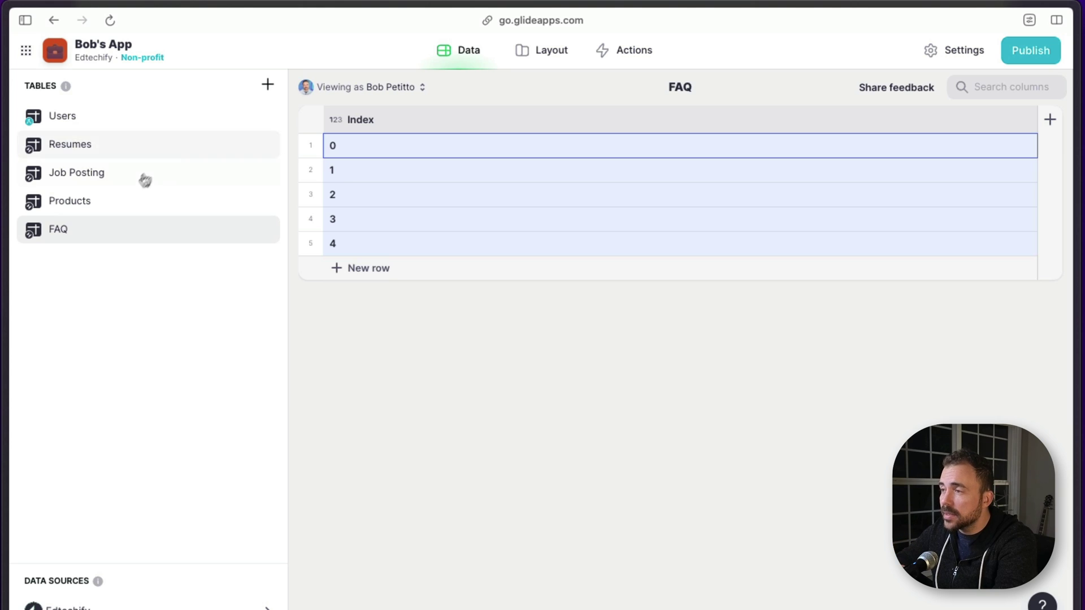
click(140, 202)
click(314, 149)
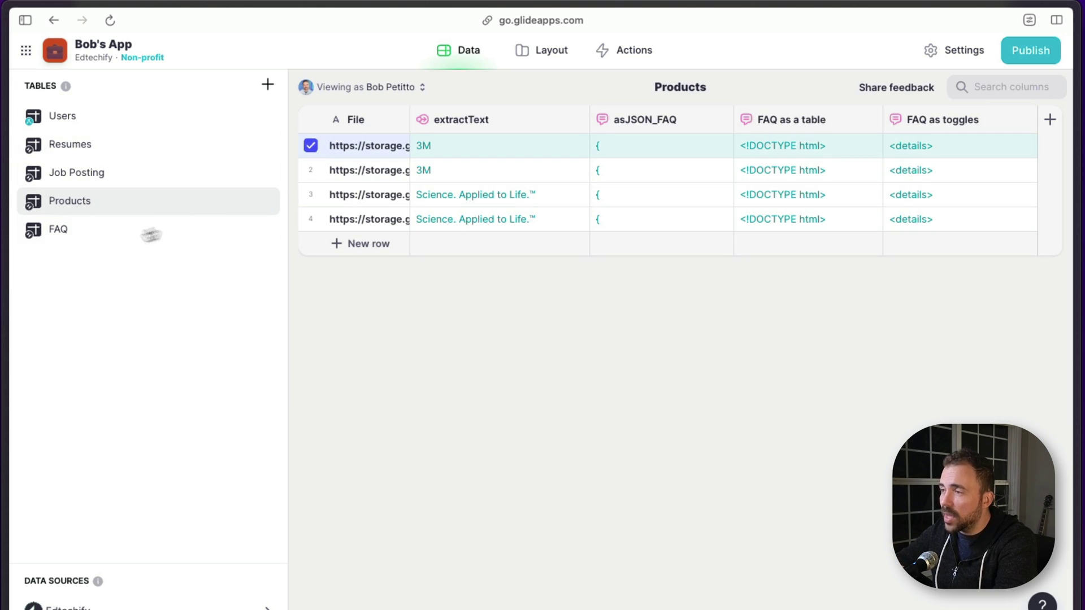
click(105, 238)
drag(439, 147, 429, 247)
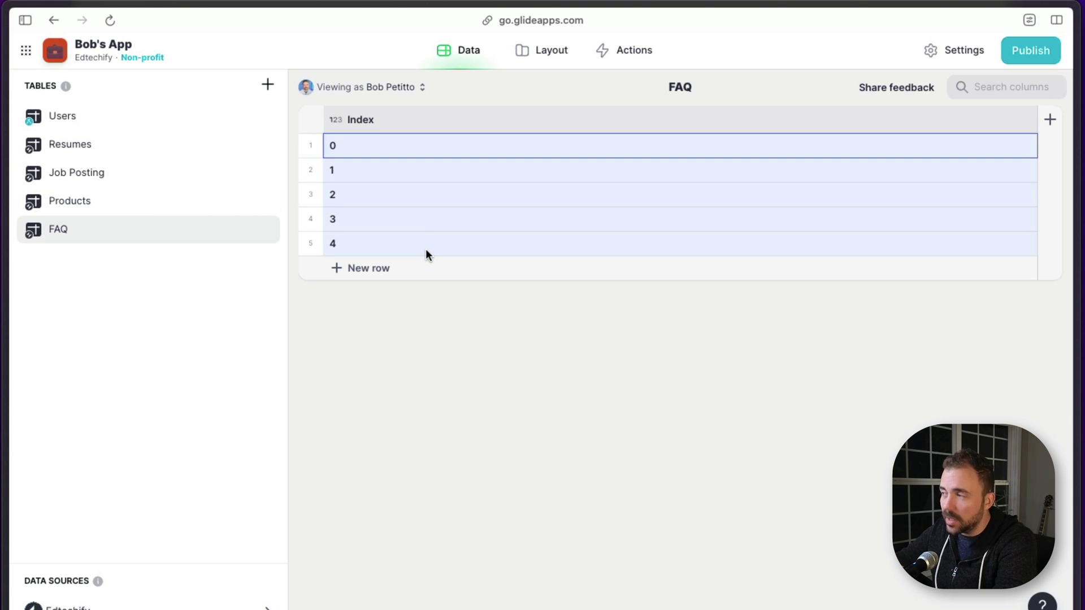
Step: Add a Row ID column to the Products table and highlight the IDs of all product rows
click(93, 201)
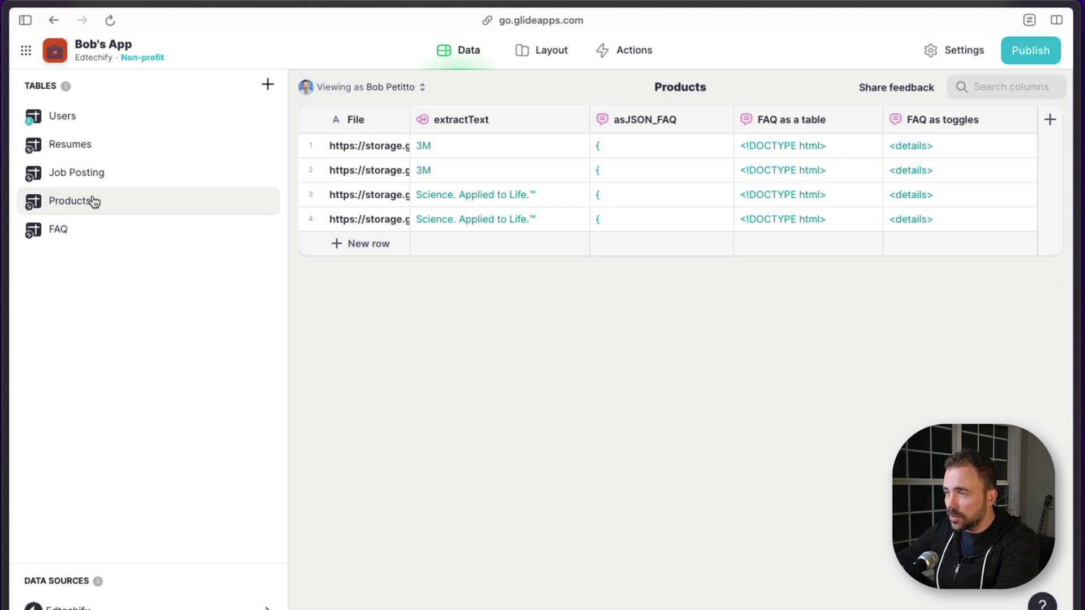
click(1051, 121)
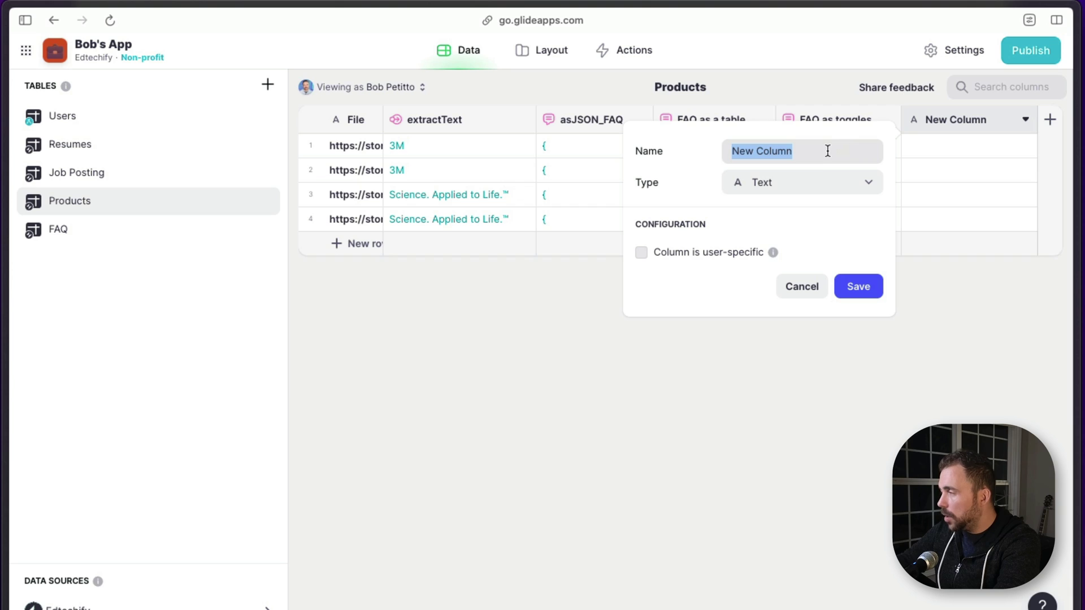
click(809, 181)
mouse_move(769, 233)
text(row)
click(770, 238)
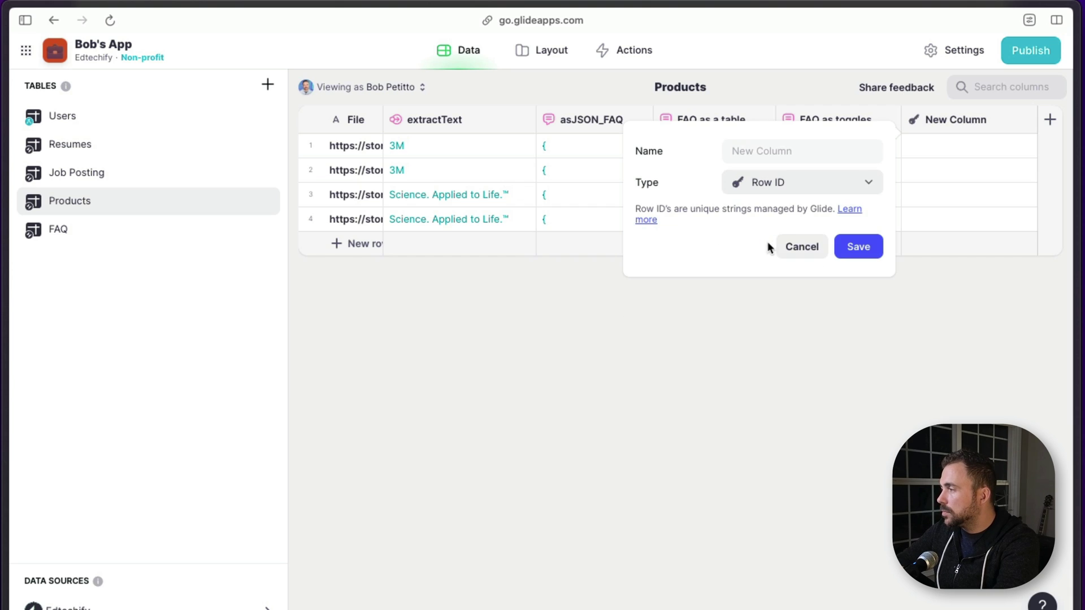
click(853, 252)
drag(359, 154, 356, 227)
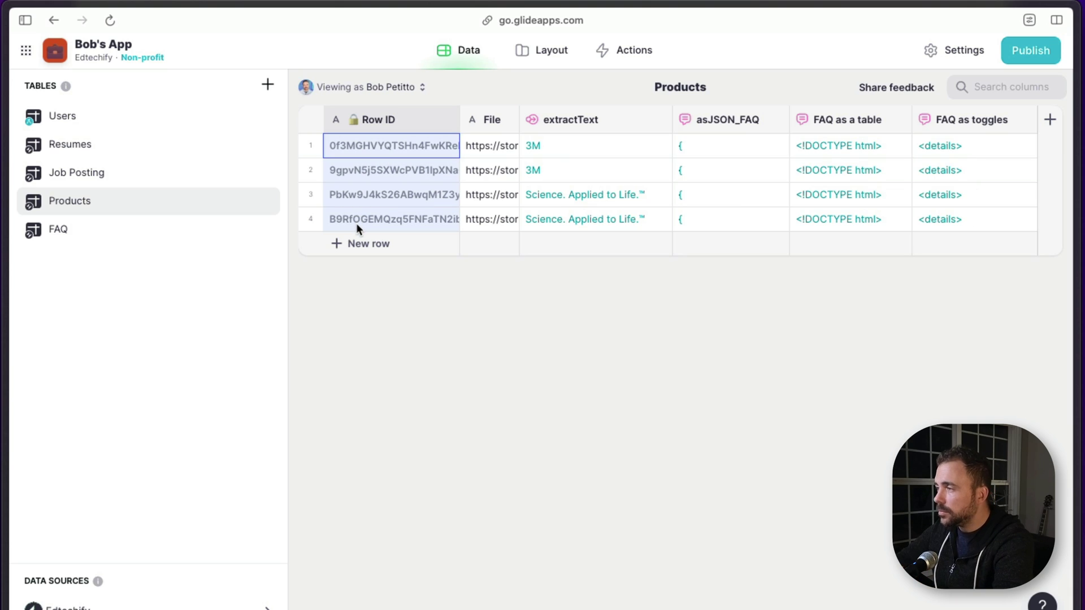
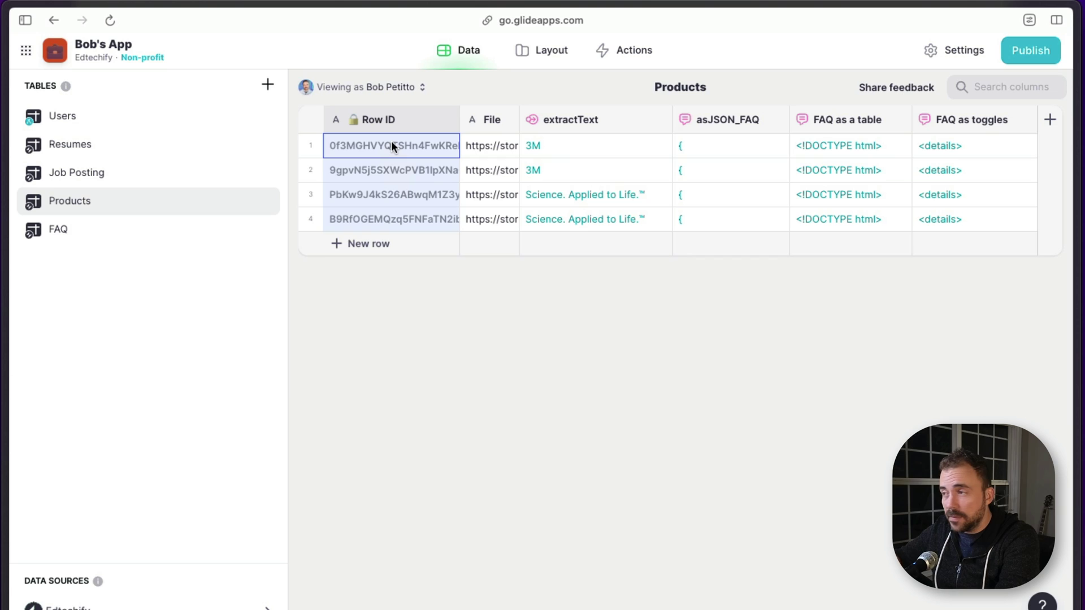
Step: Add a column named selectedRowID of type Get Part of URL to the FAQ table
click(146, 233)
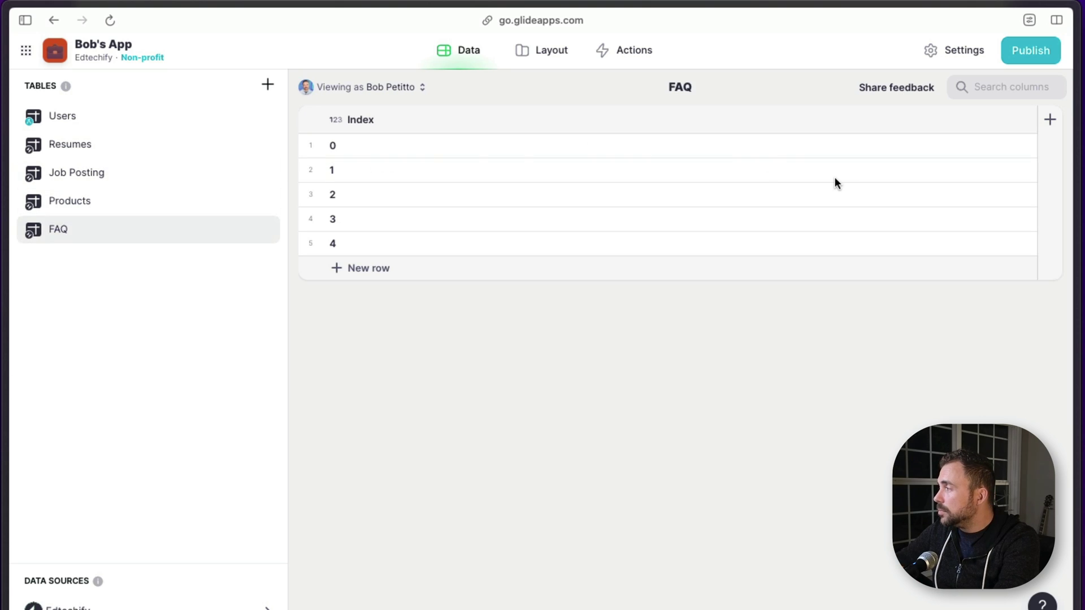
click(1050, 121)
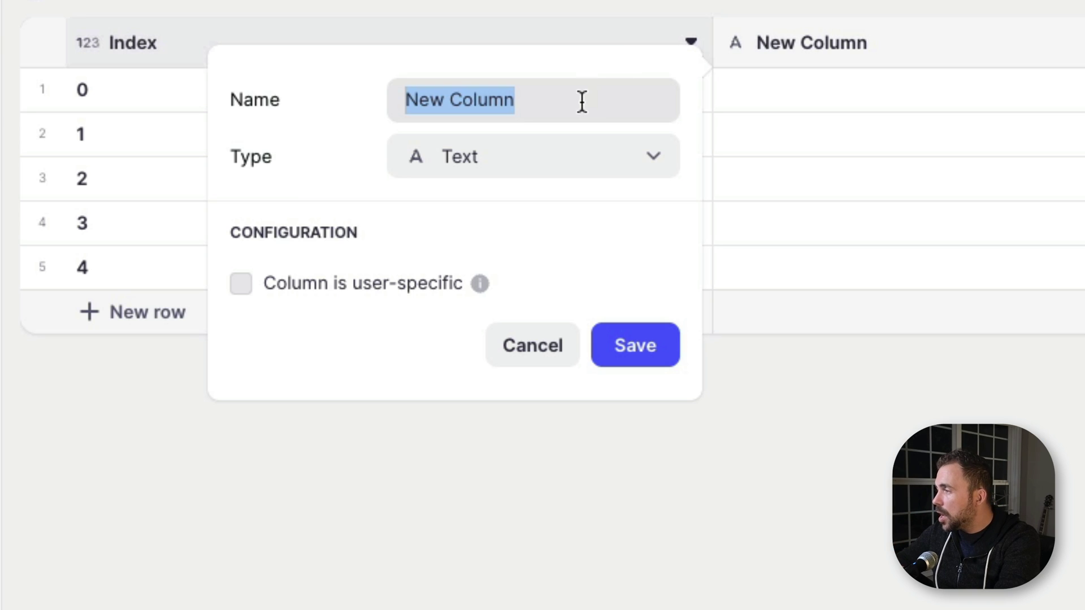
text(se)
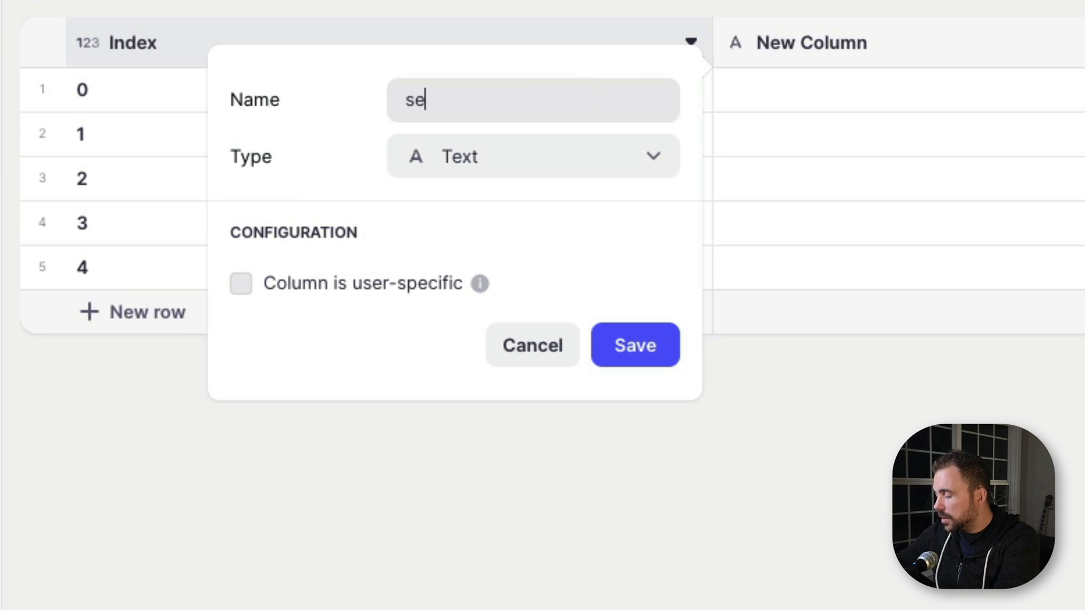
text(lectedRowID)
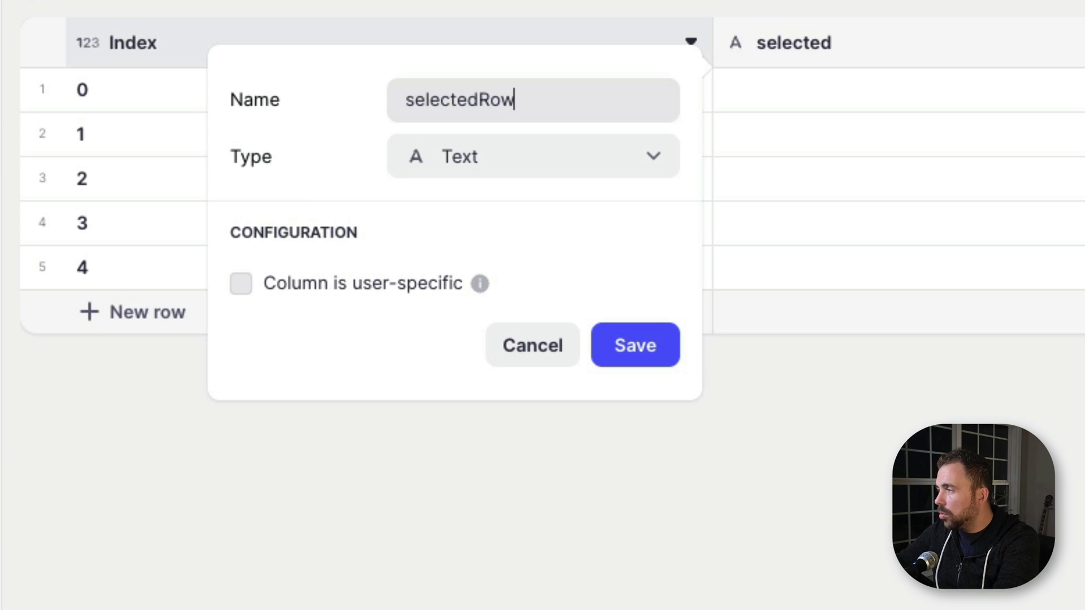
click(527, 176)
text(url)
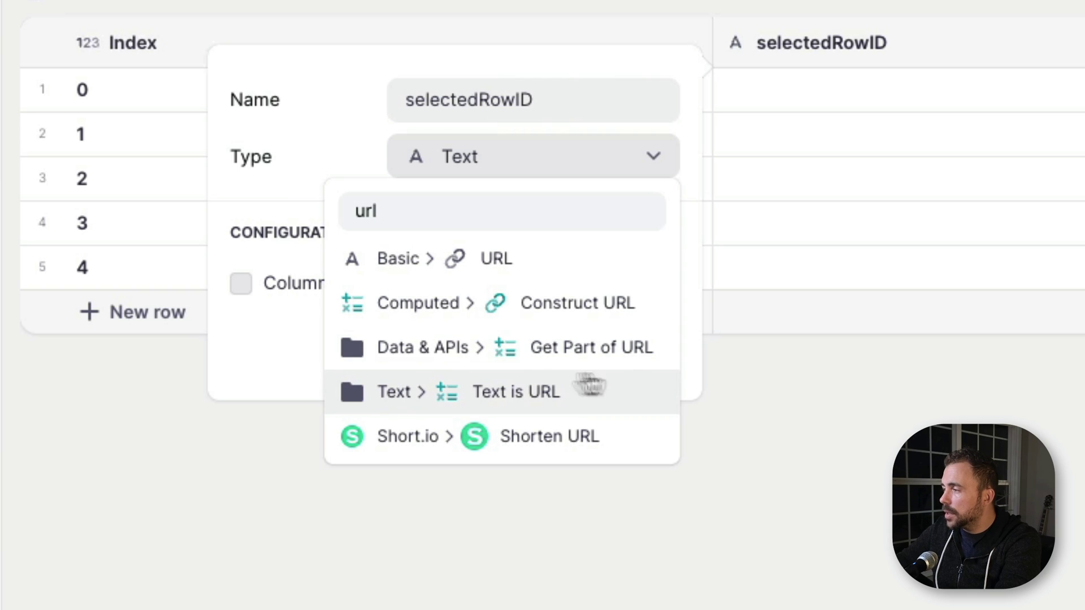
click(548, 361)
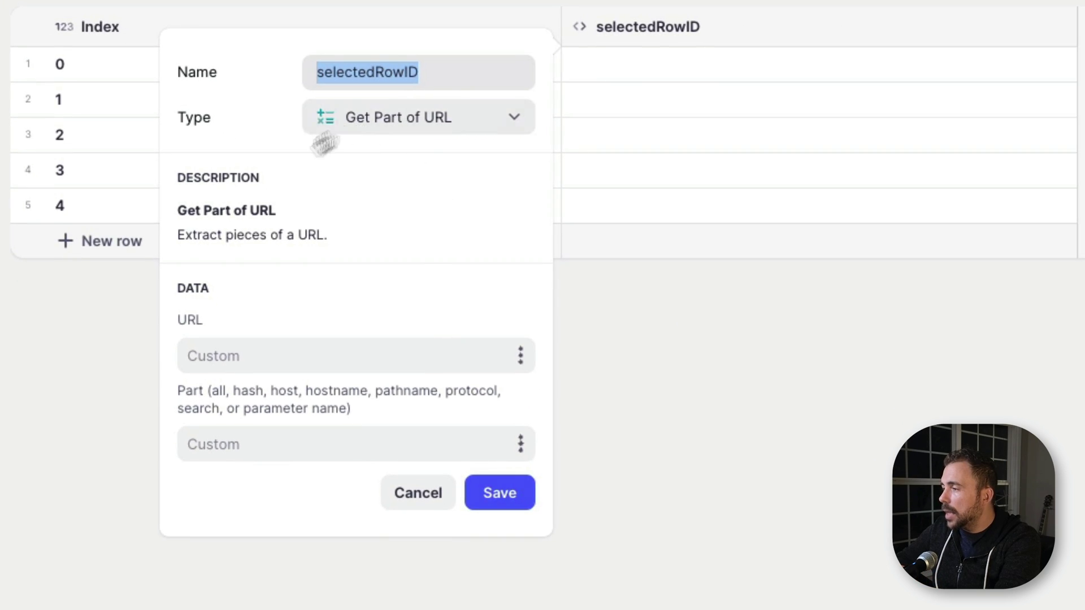
Step: Set selectedRowID to extract the pathname from the URL of the current screen, save the column and highlight its cells
click(520, 356)
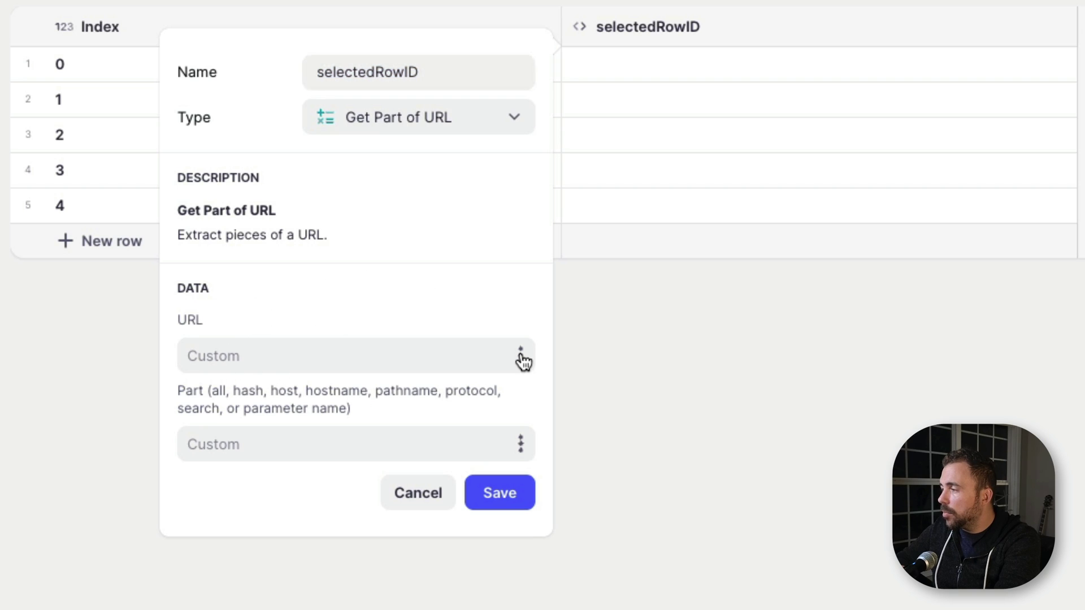
click(522, 356)
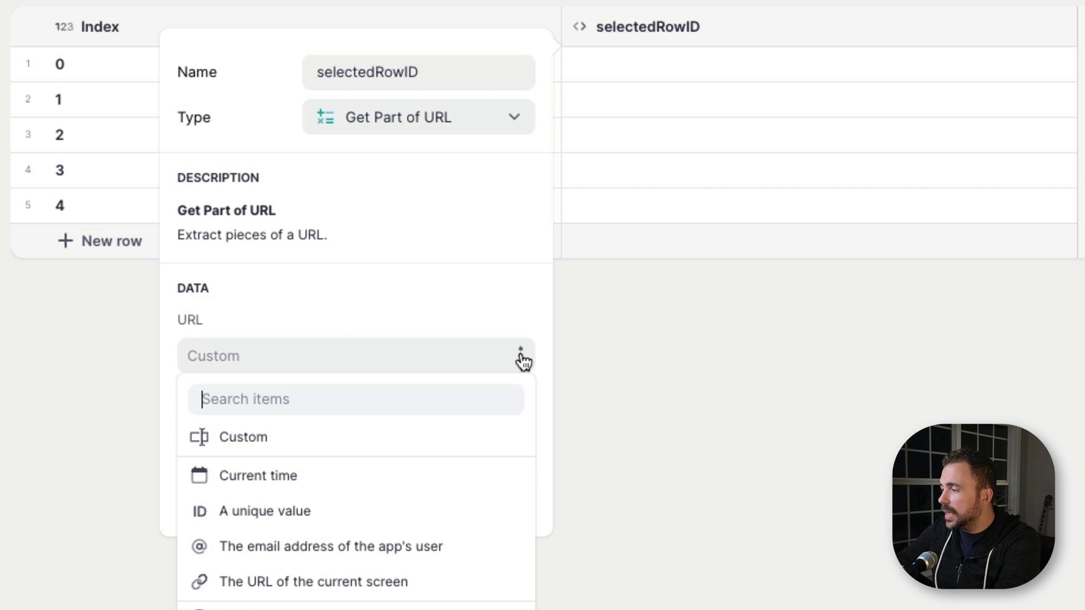
click(303, 584)
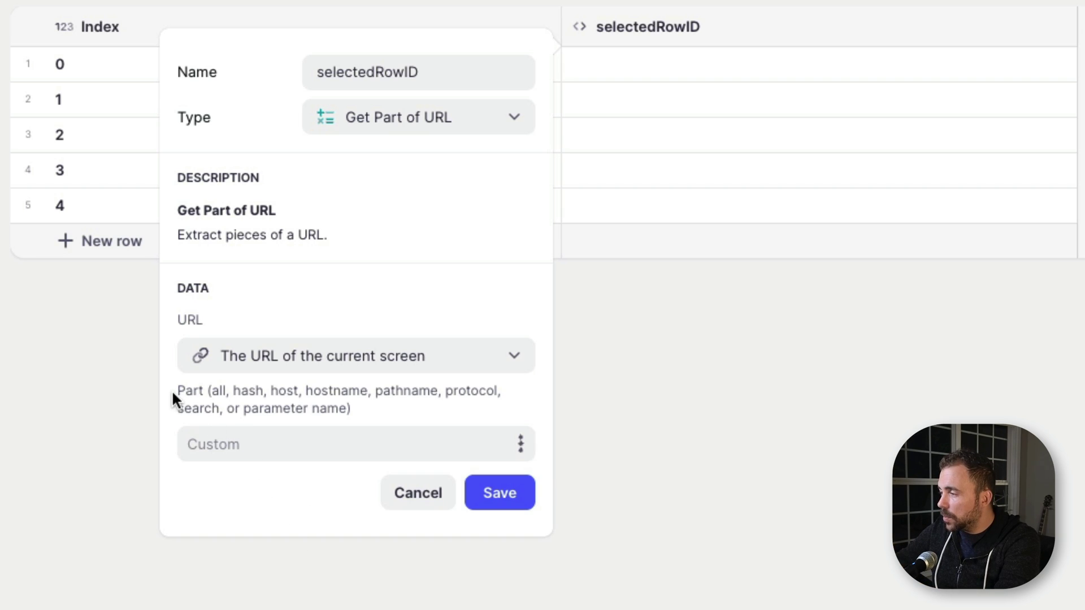
double_click(379, 396)
key(ctrl+c)
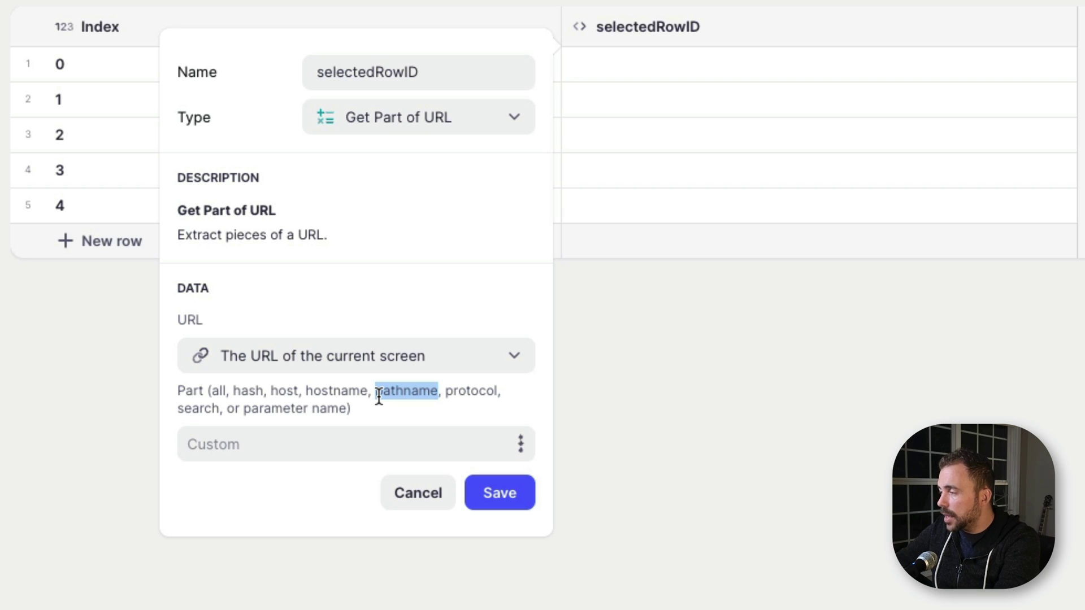
click(352, 446)
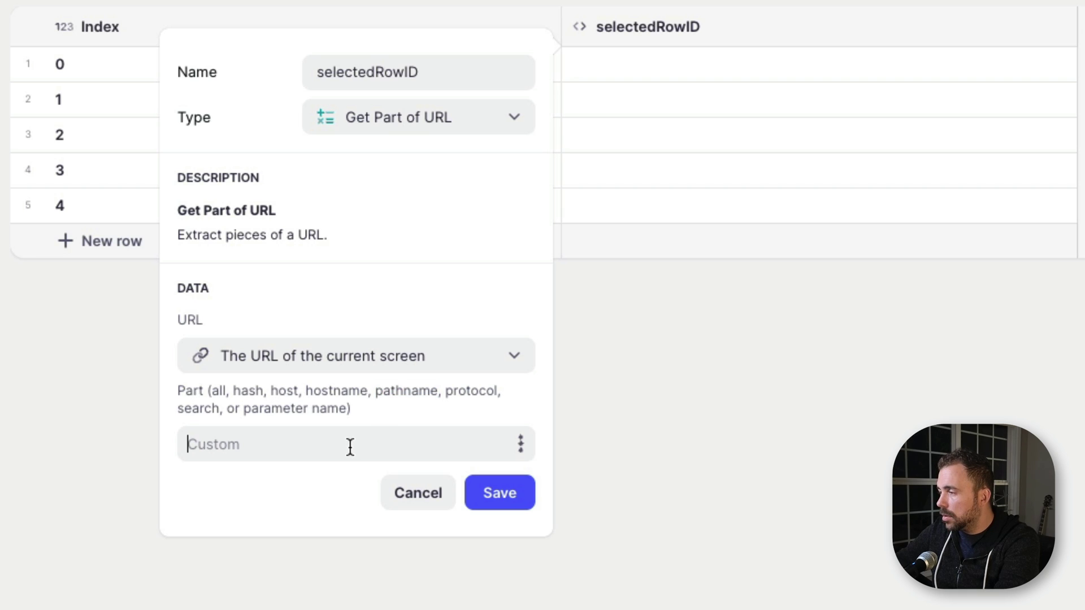
key(ctrl+v)
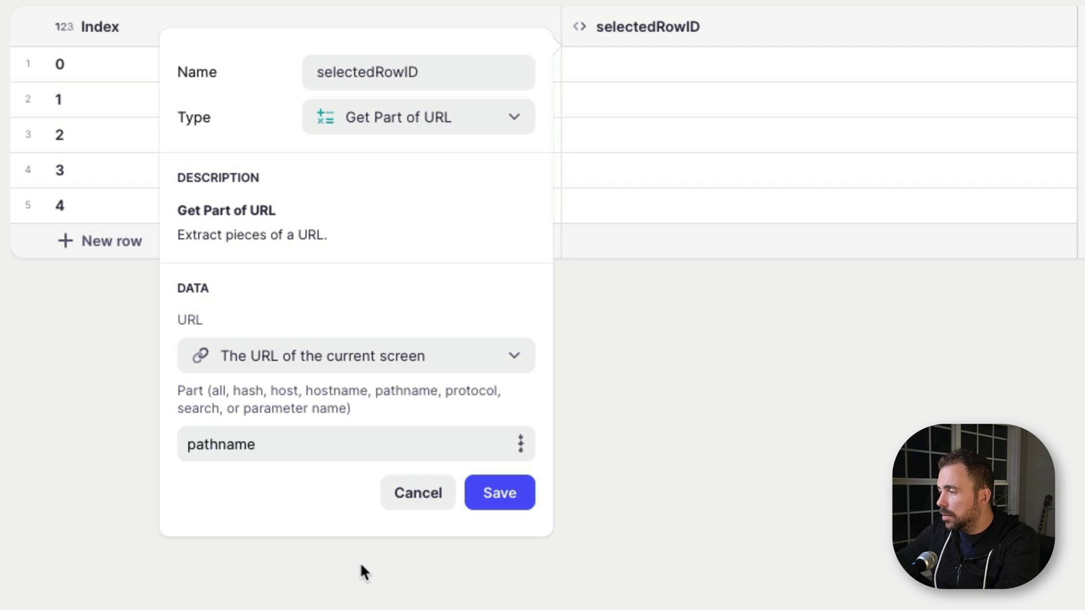
click(498, 496)
drag(755, 151, 741, 256)
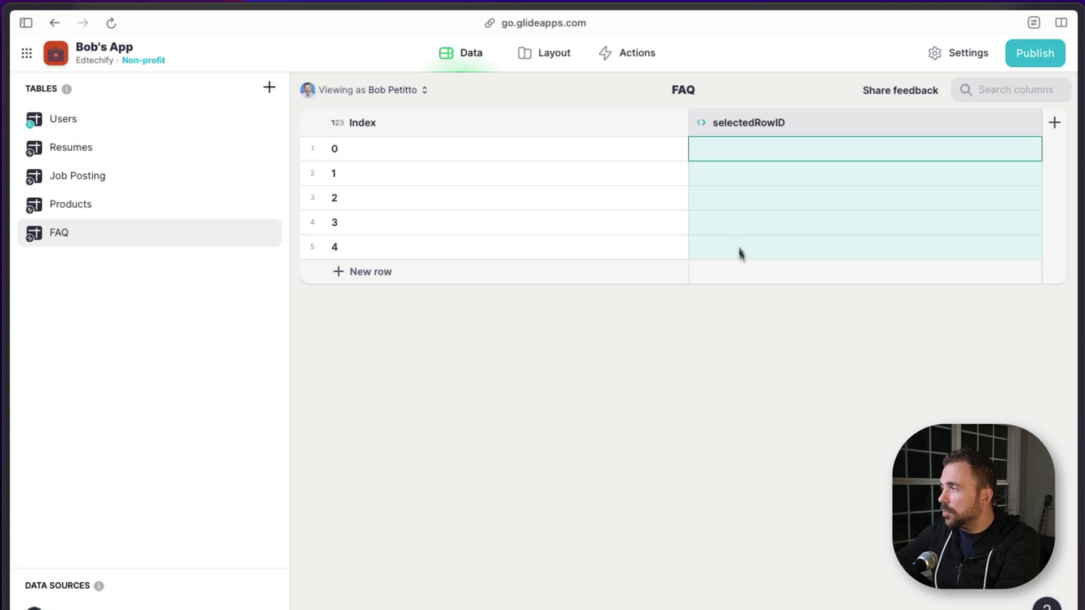
Step: Publish the app under its suggested glide.page link
click(552, 65)
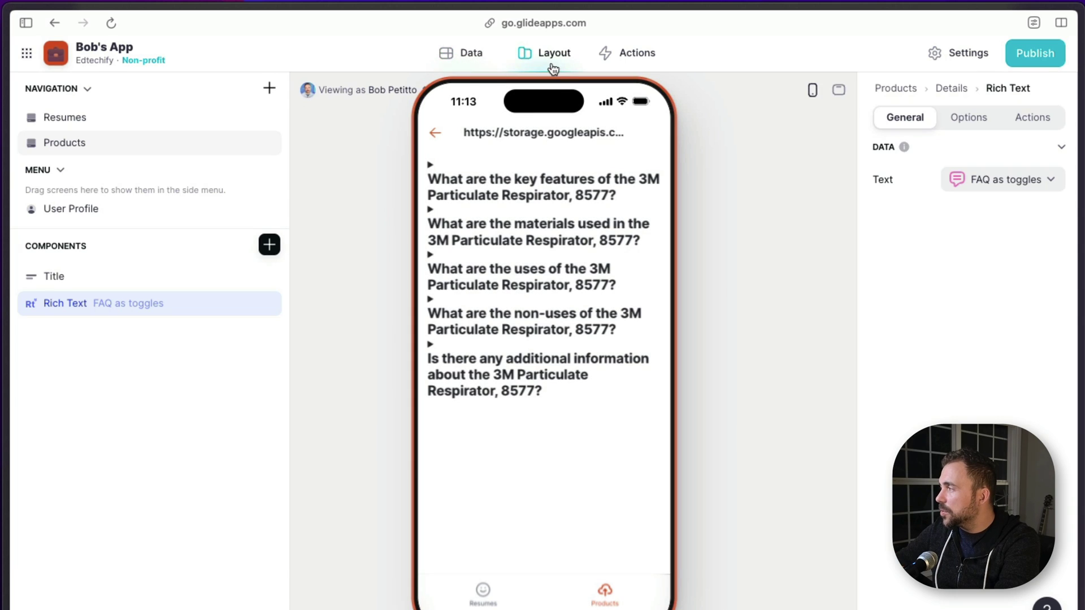
click(1041, 63)
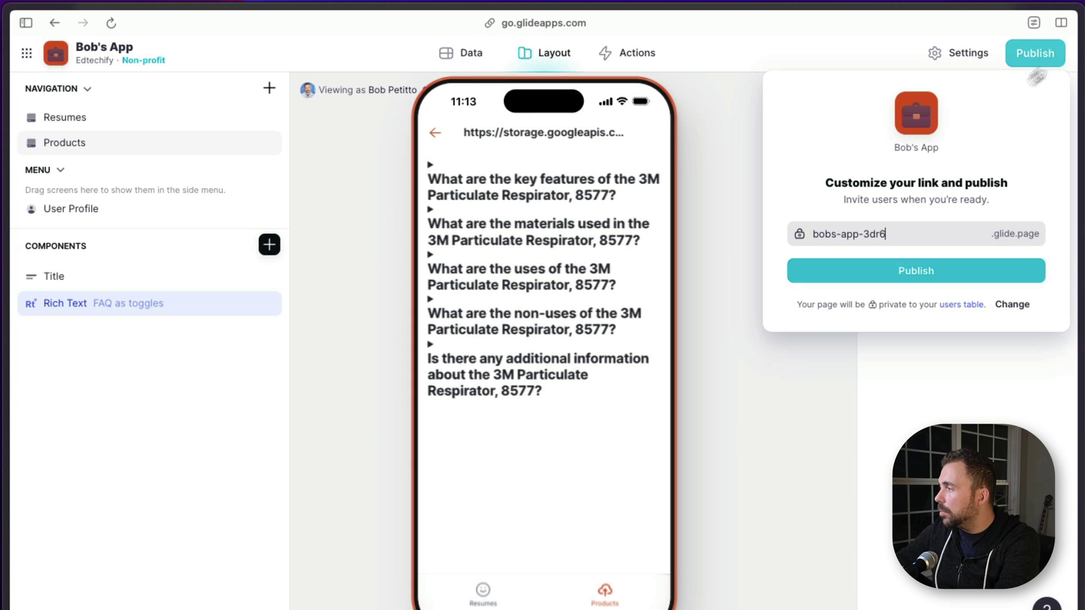
click(919, 268)
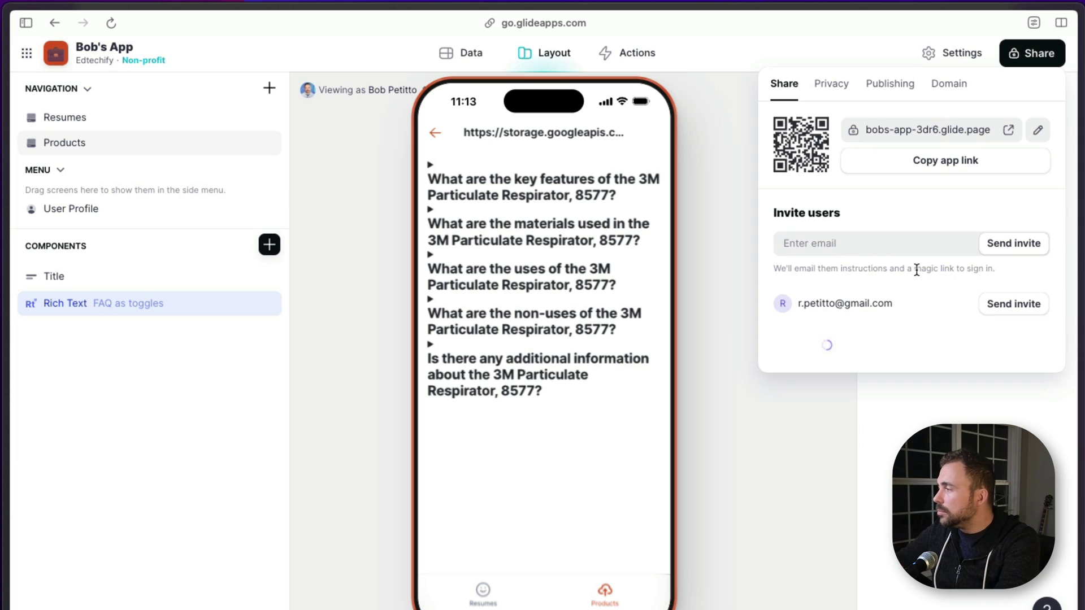
Step: Reopen the first product's details in the app preview and check the selectedRowID values in the FAQ table
click(435, 133)
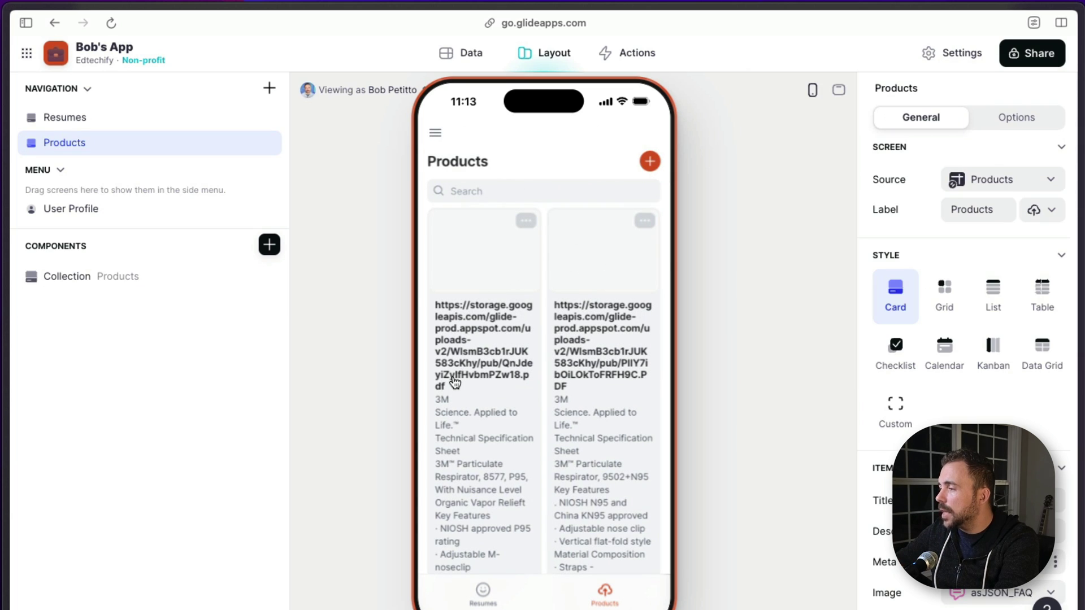
click(454, 379)
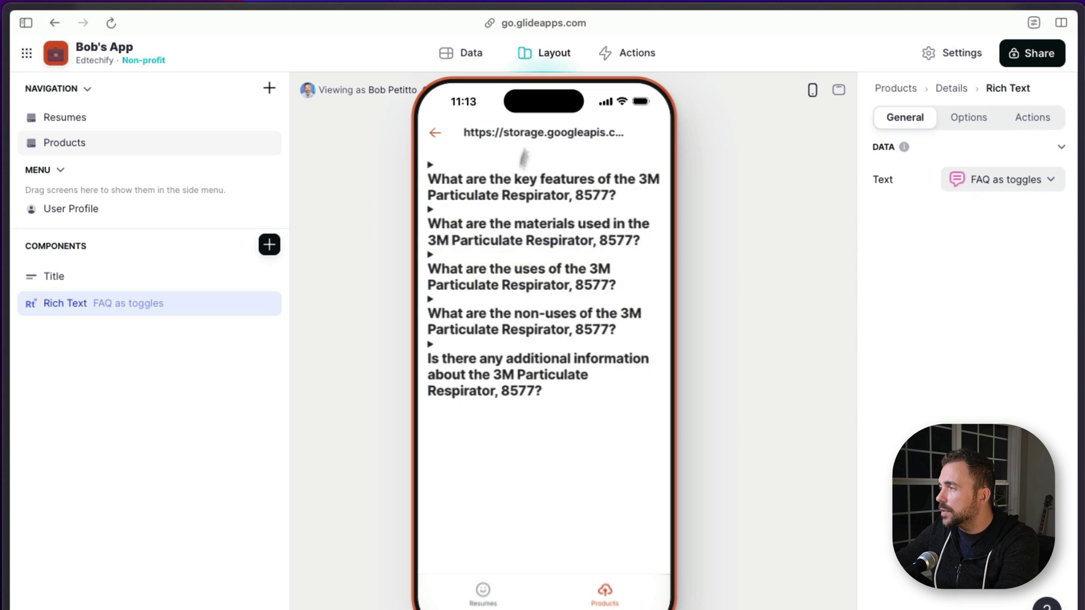
click(471, 61)
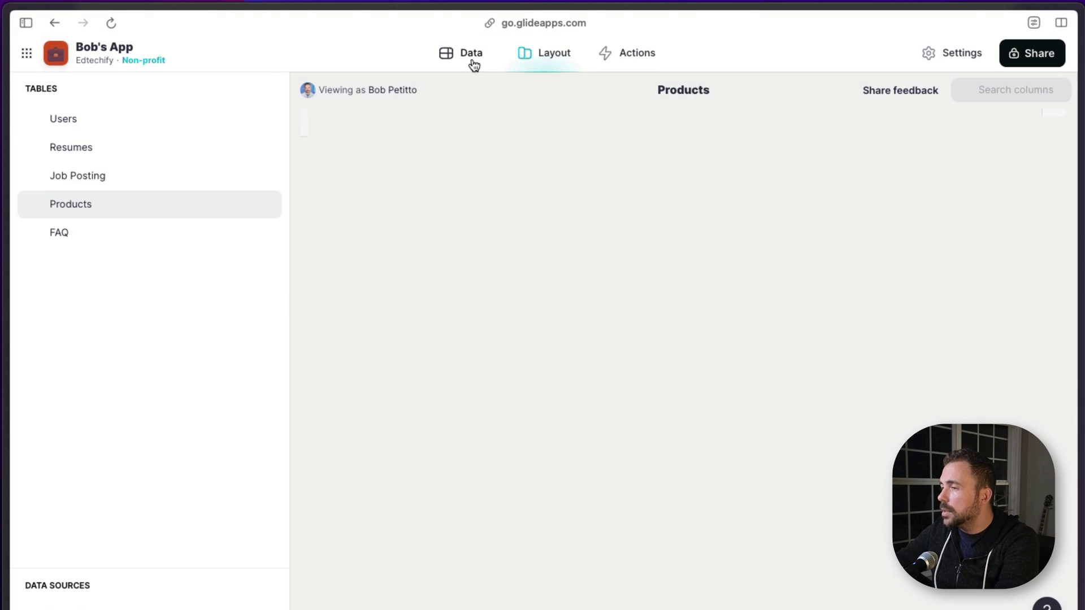
click(179, 238)
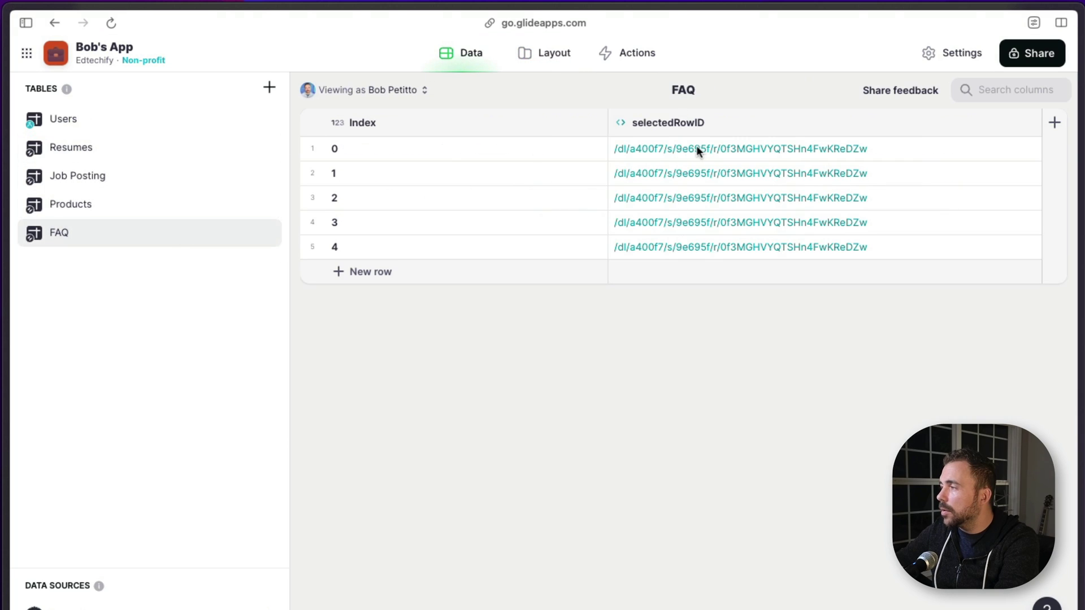
drag(698, 148, 687, 237)
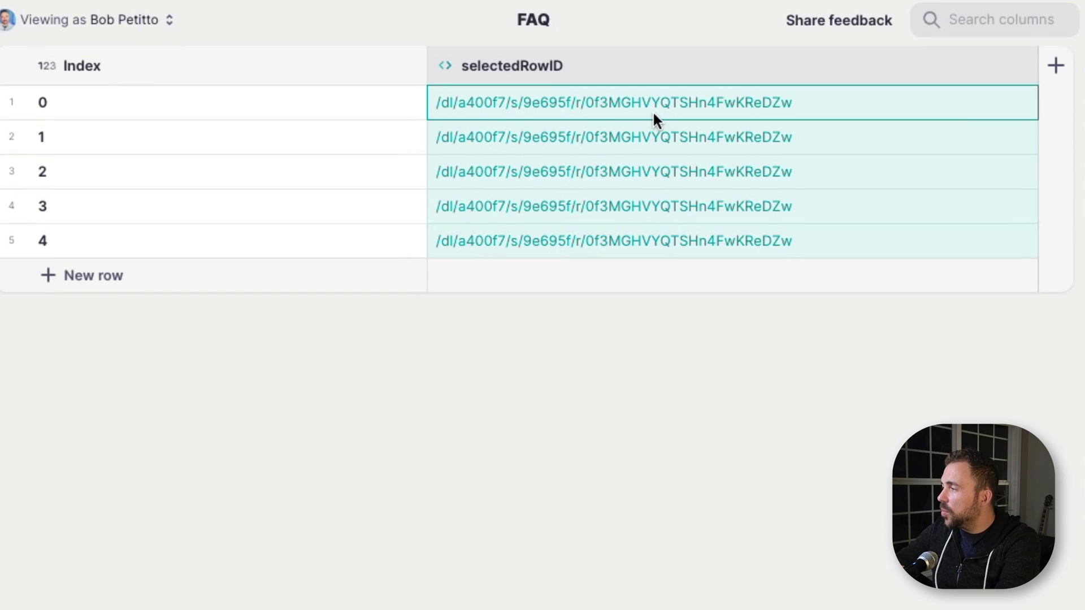
Step: Compare the last part of the first selectedRowID path with the first product's Row ID in the Products table
double_click(653, 111)
key(ctrl+c)
key(Escape)
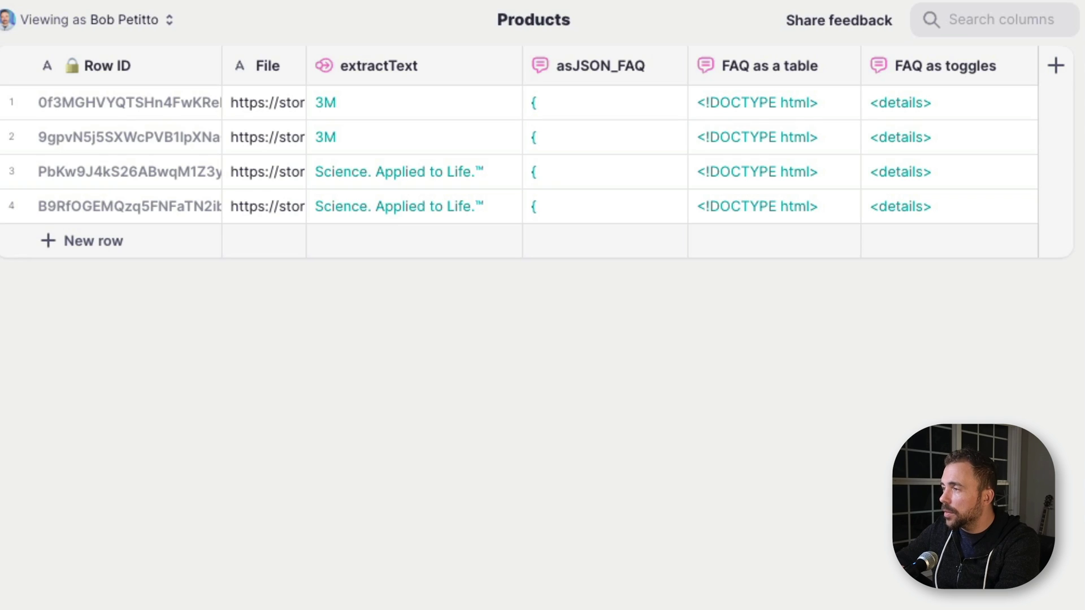
click(97, 110)
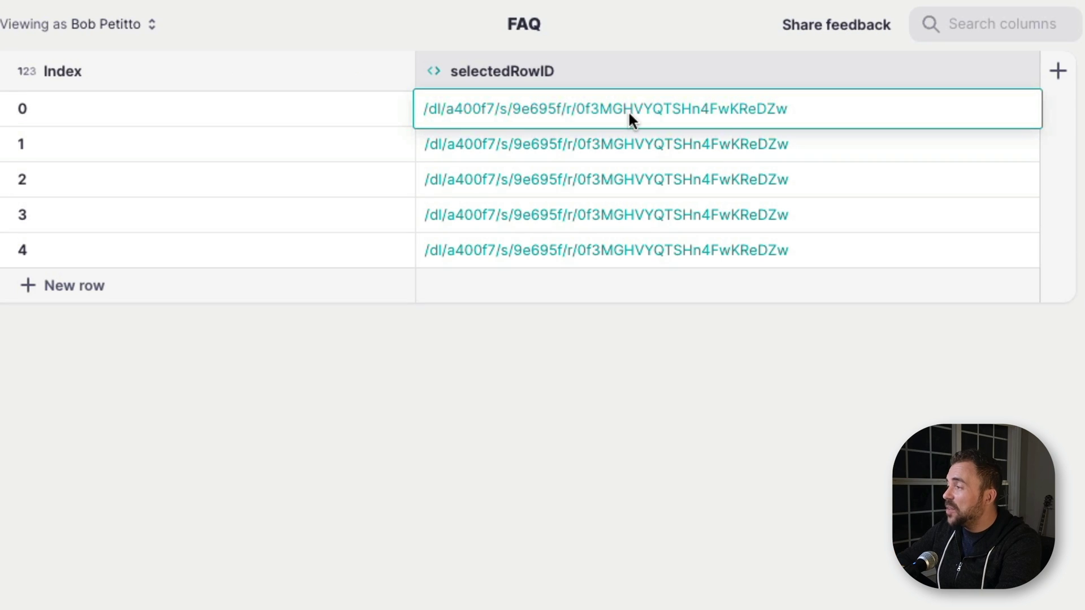
drag(575, 110, 783, 126)
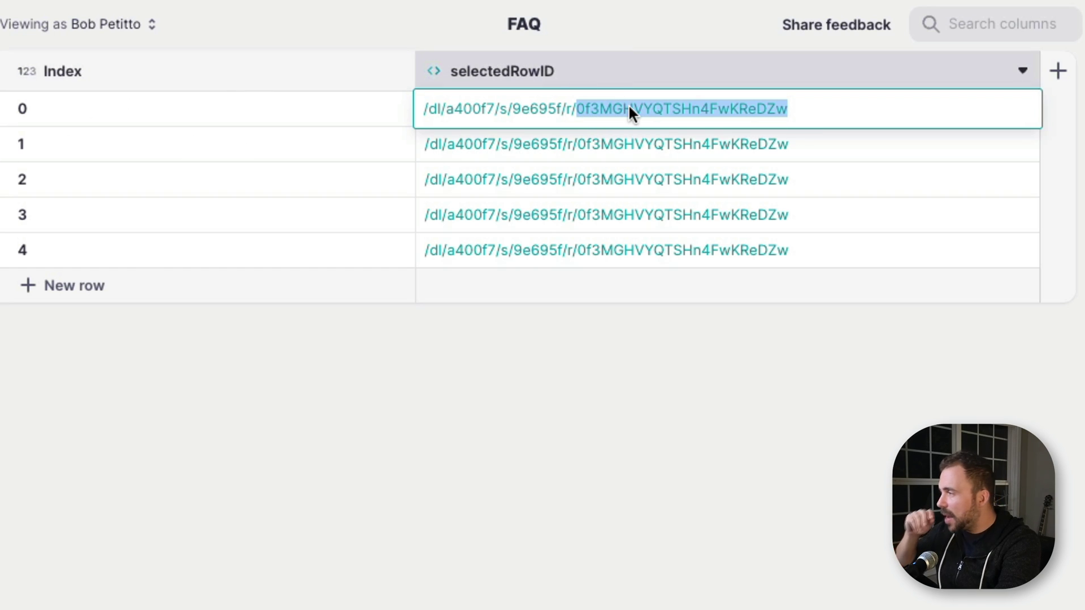
Step: Add a Query column named queryProduct to the FAQ table with Products as its source
click(1058, 76)
click(1058, 76)
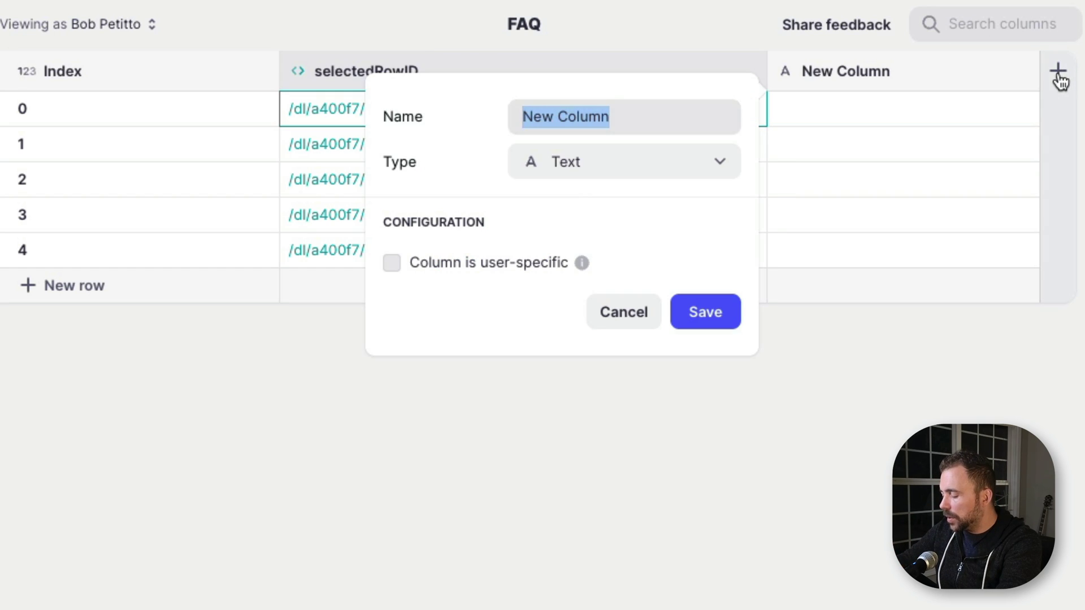
text(queryProduct)
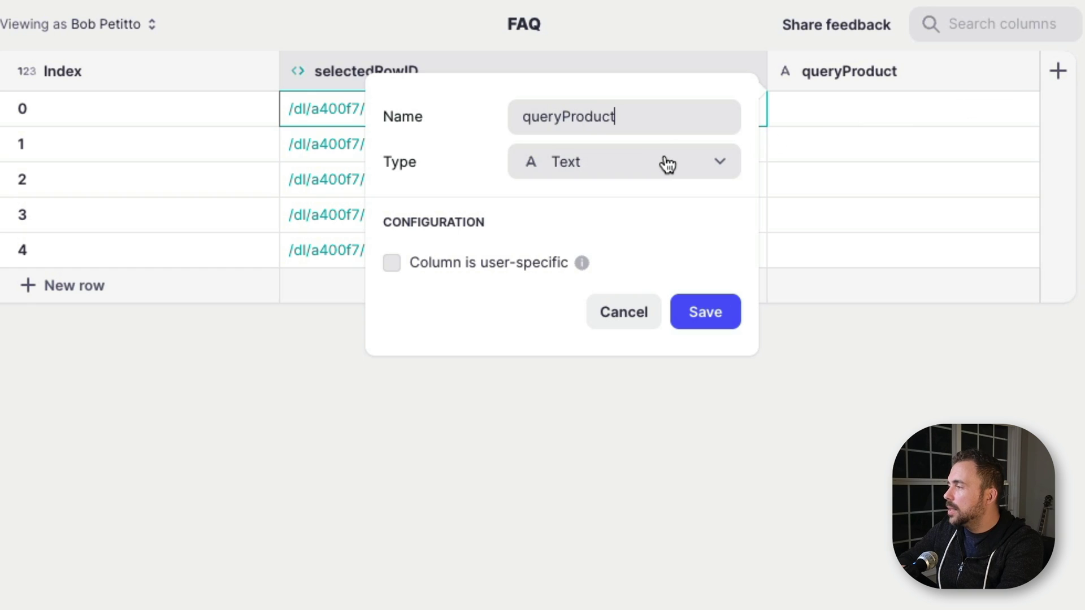
click(668, 165)
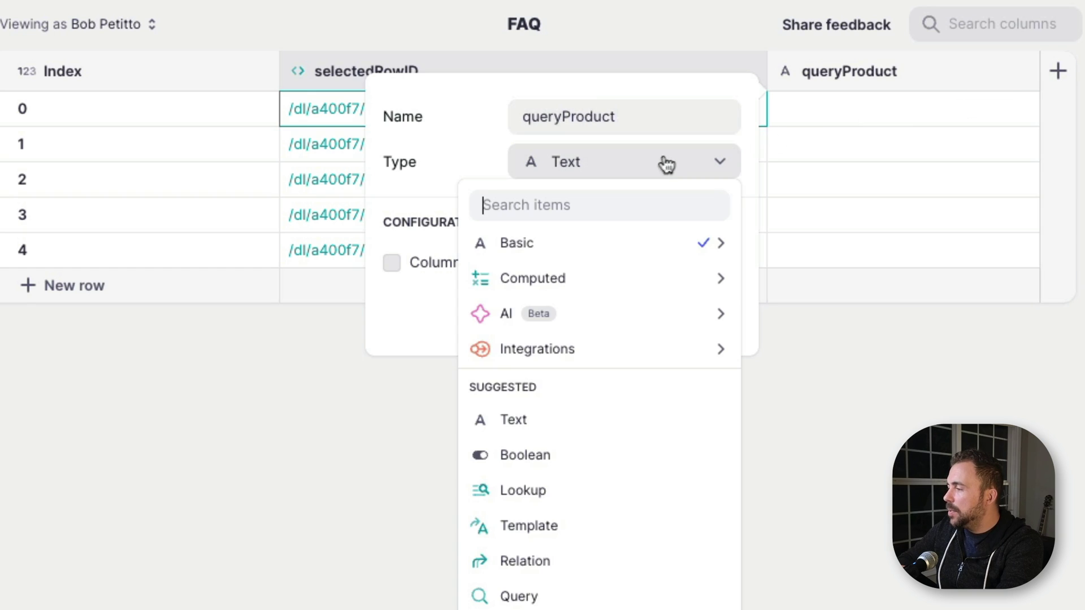
click(510, 598)
click(456, 302)
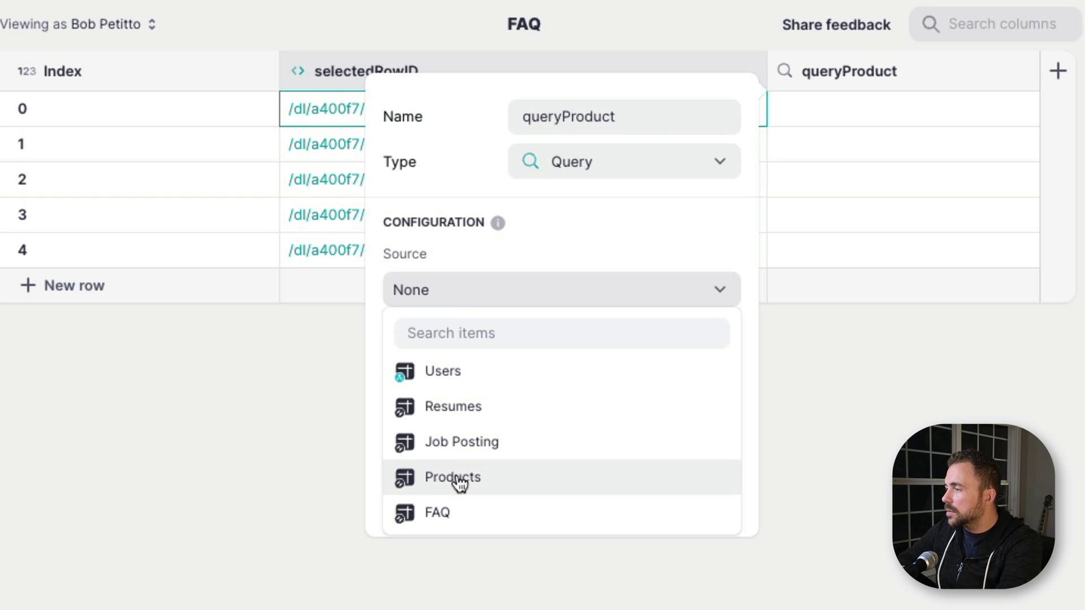
click(459, 481)
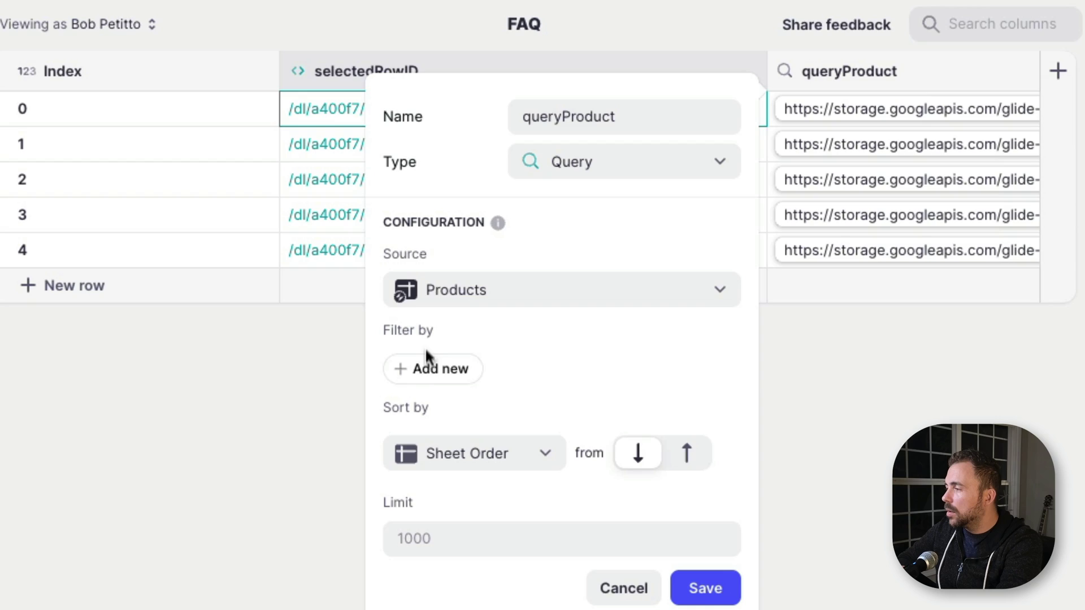
Step: Filter queryProduct by Row ID is included in this row's selectedRowID, save it and inspect the first row's matched product
click(430, 365)
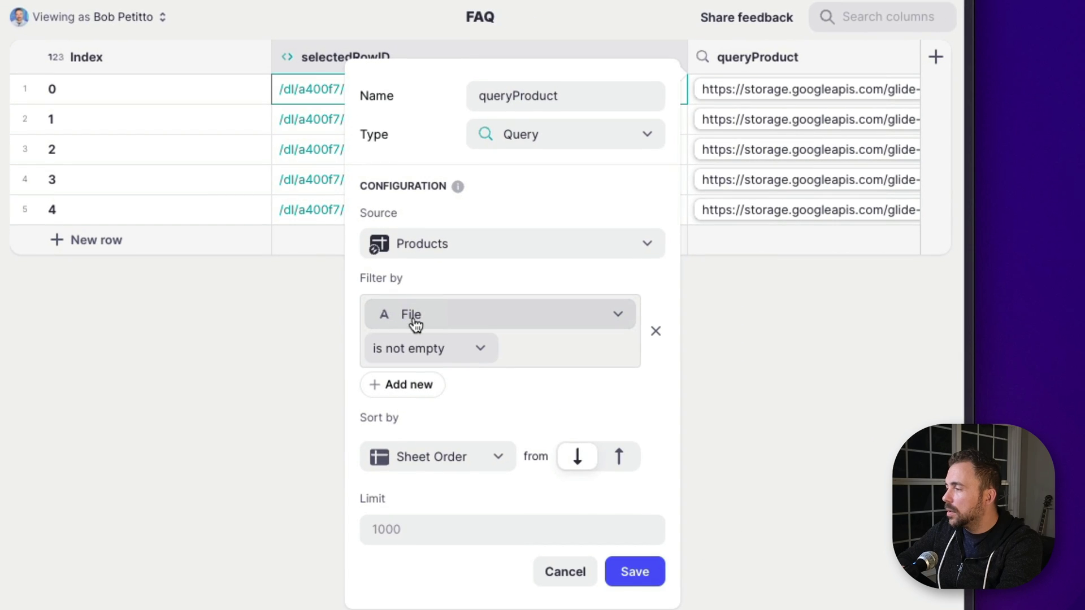
click(415, 323)
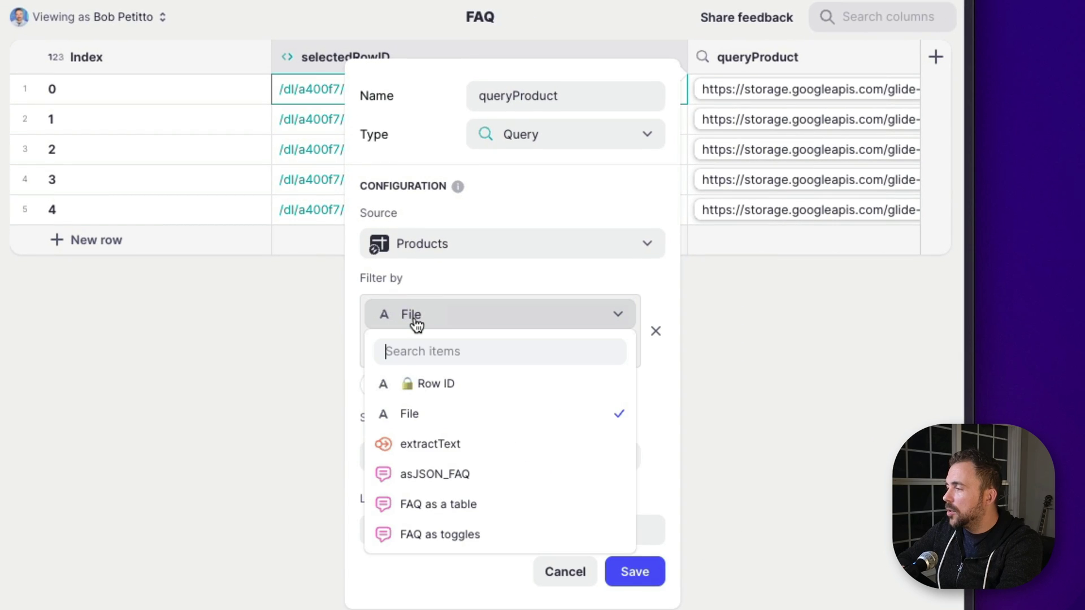
click(425, 390)
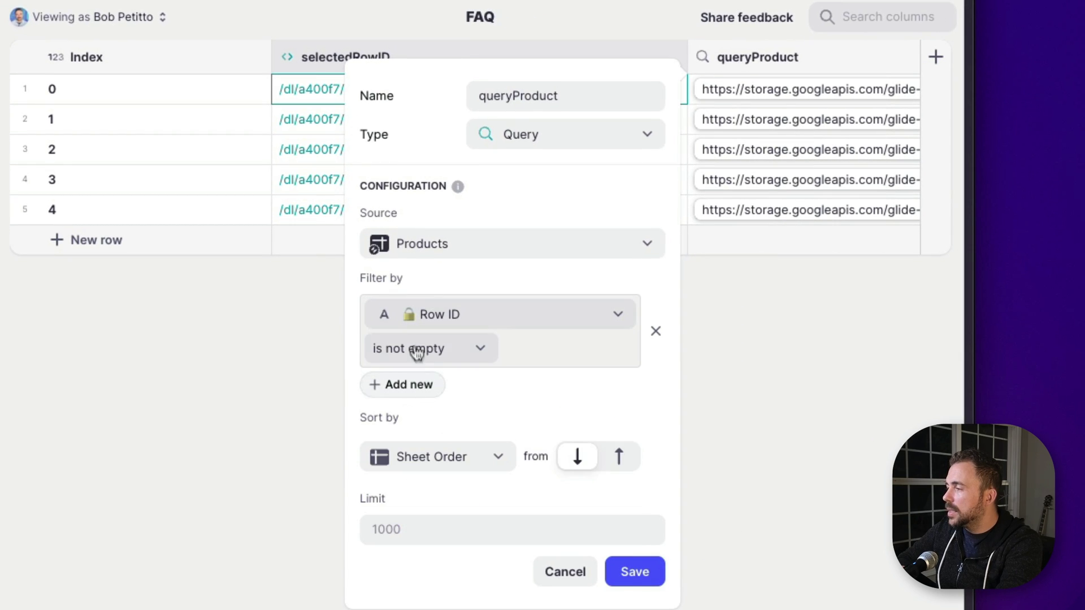
click(416, 348)
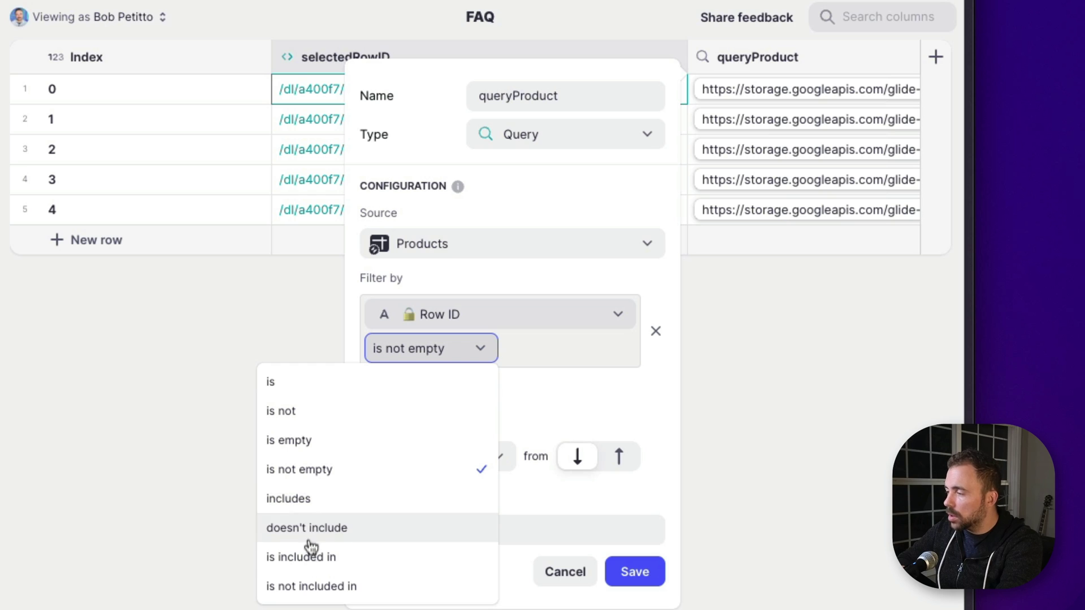
click(319, 561)
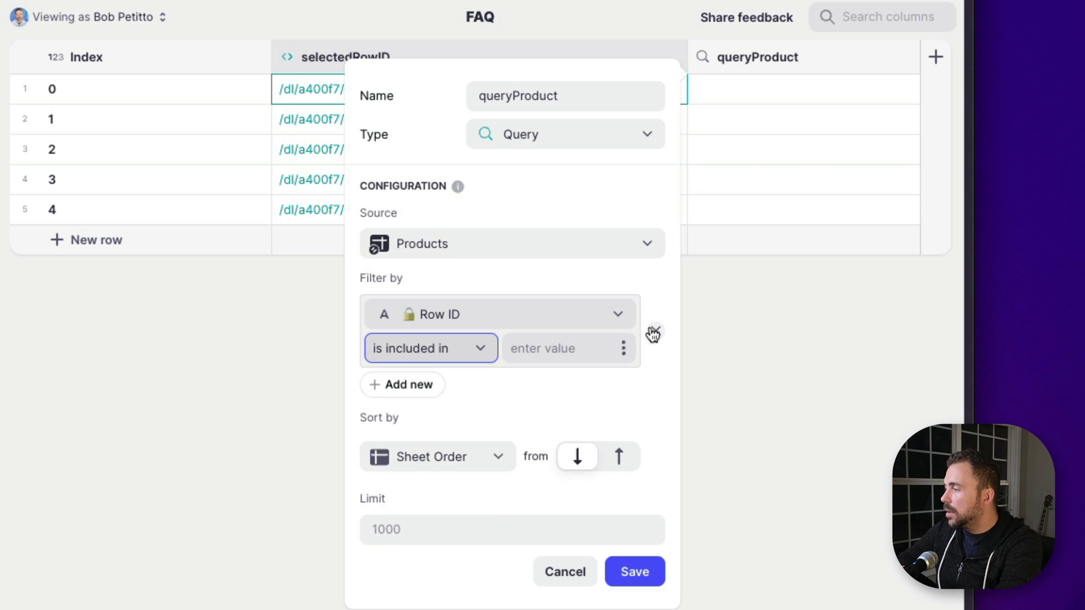
click(623, 349)
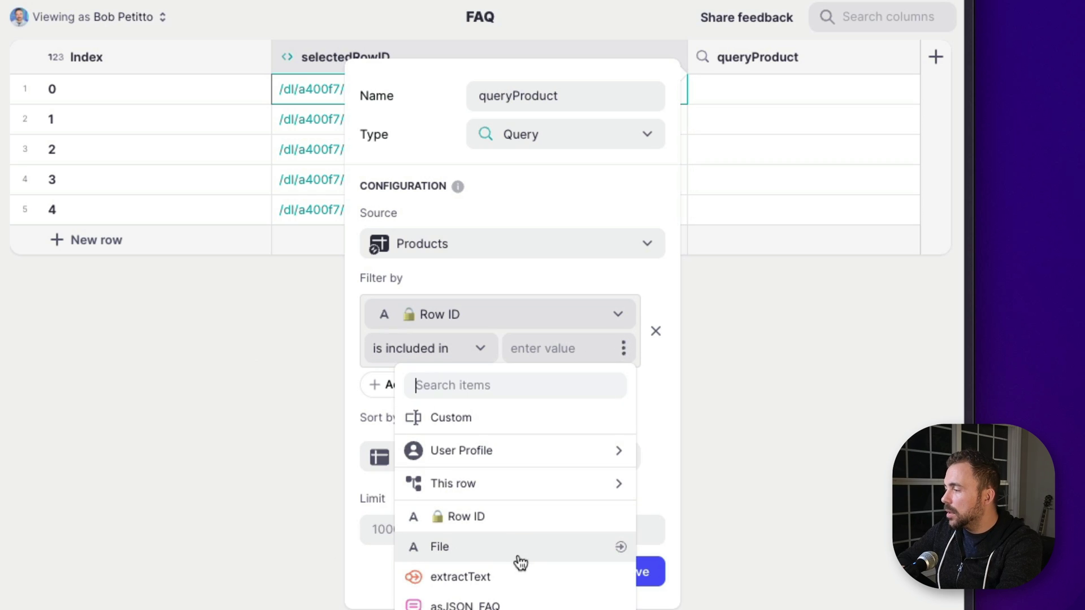
mouse_move(504, 482)
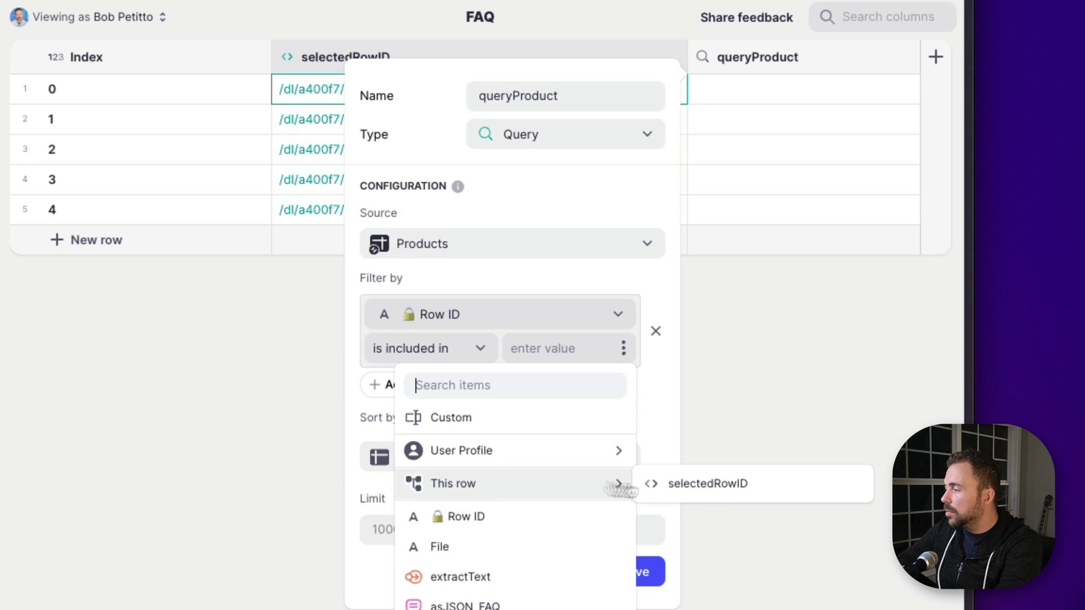
click(713, 494)
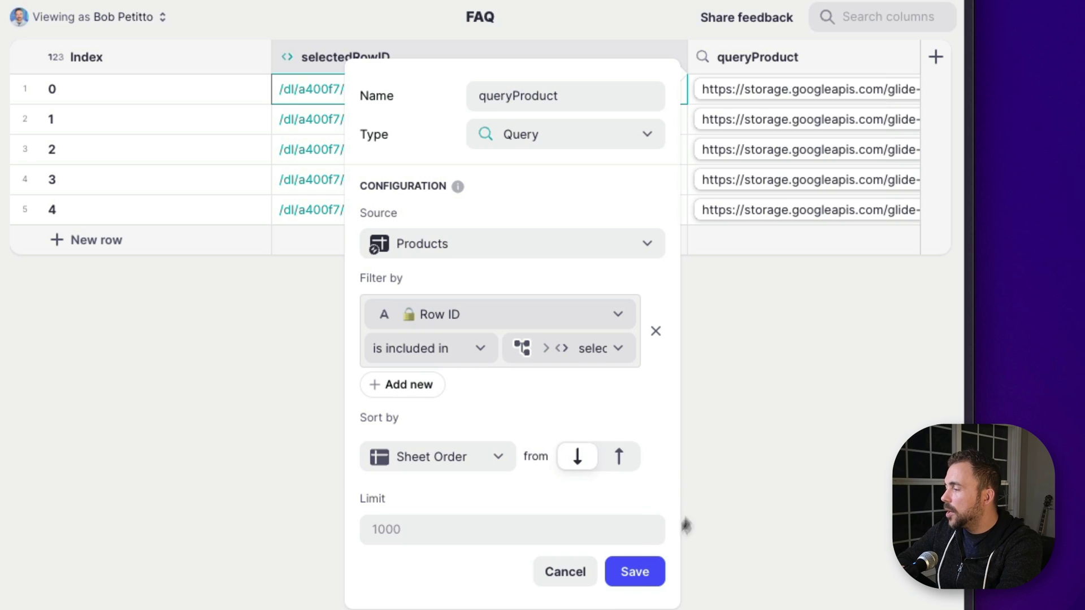
click(634, 572)
click(755, 88)
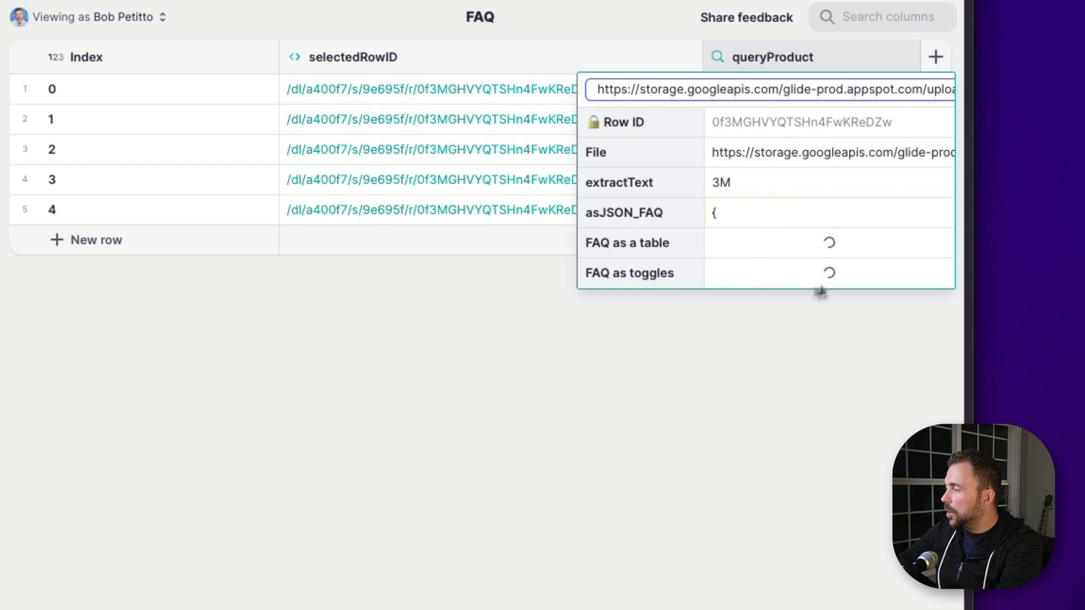
click(530, 100)
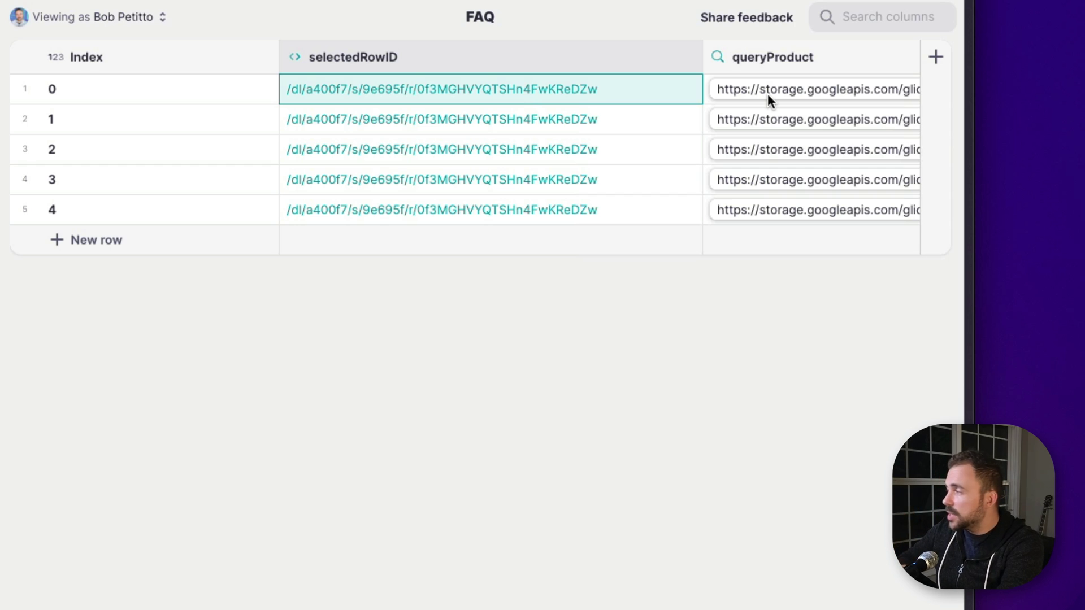
Step: Add a Single Value column named JSON to the FAQ table
click(935, 58)
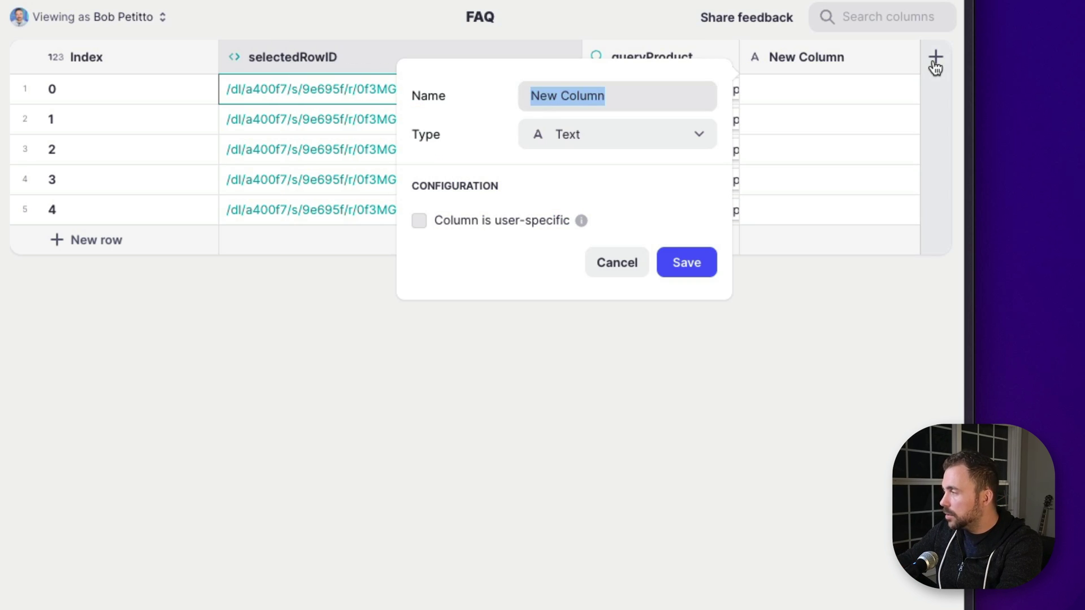
text(JSON)
click(564, 146)
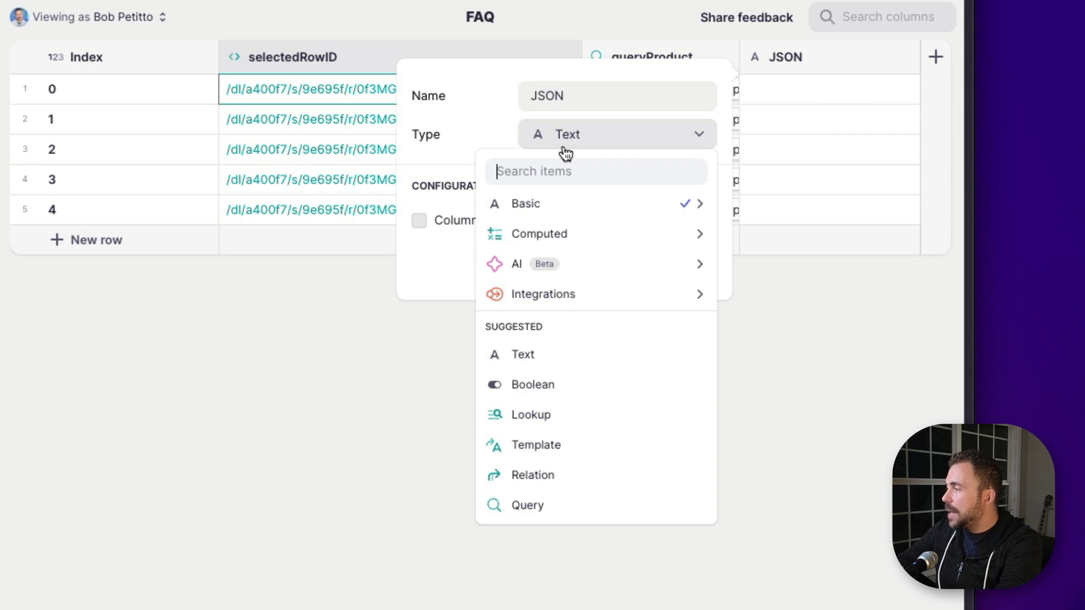
text(singl)
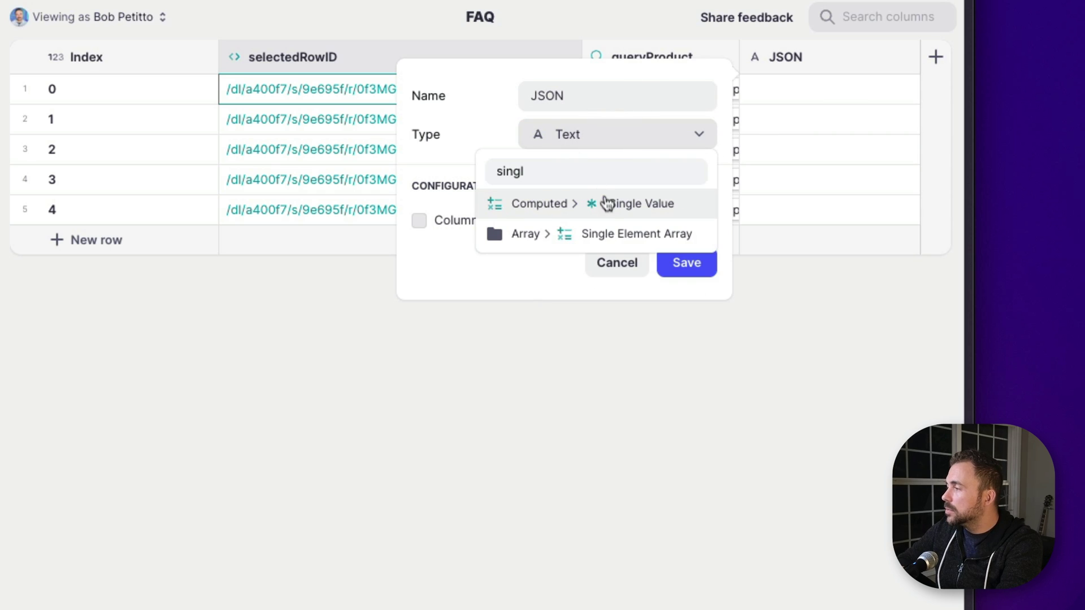
click(610, 210)
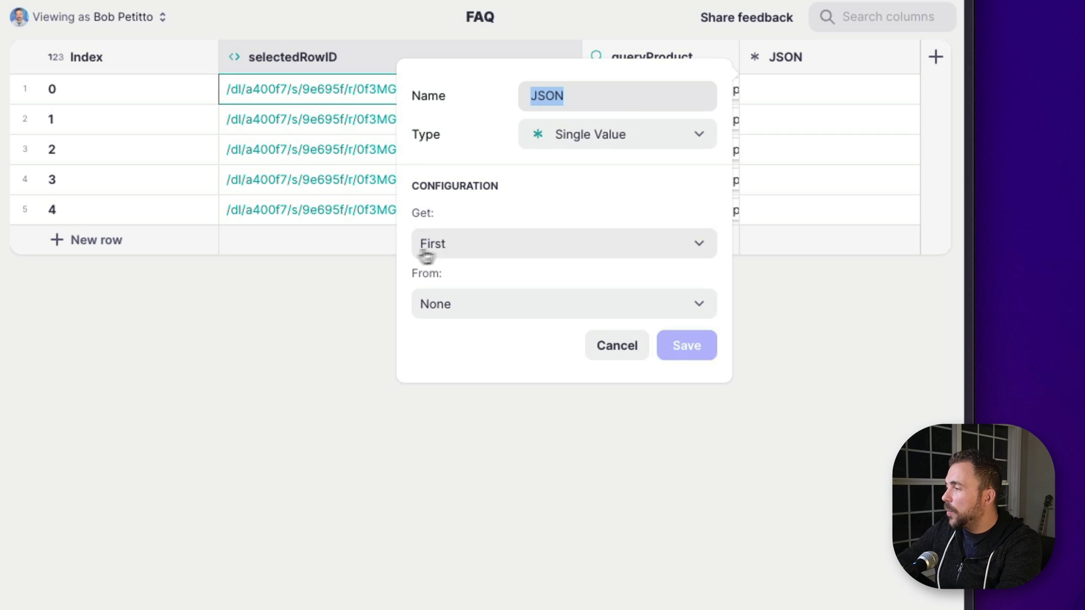
Step: Set the JSON column to get the first asJSON_FAQ value from queryProduct and save it
click(444, 316)
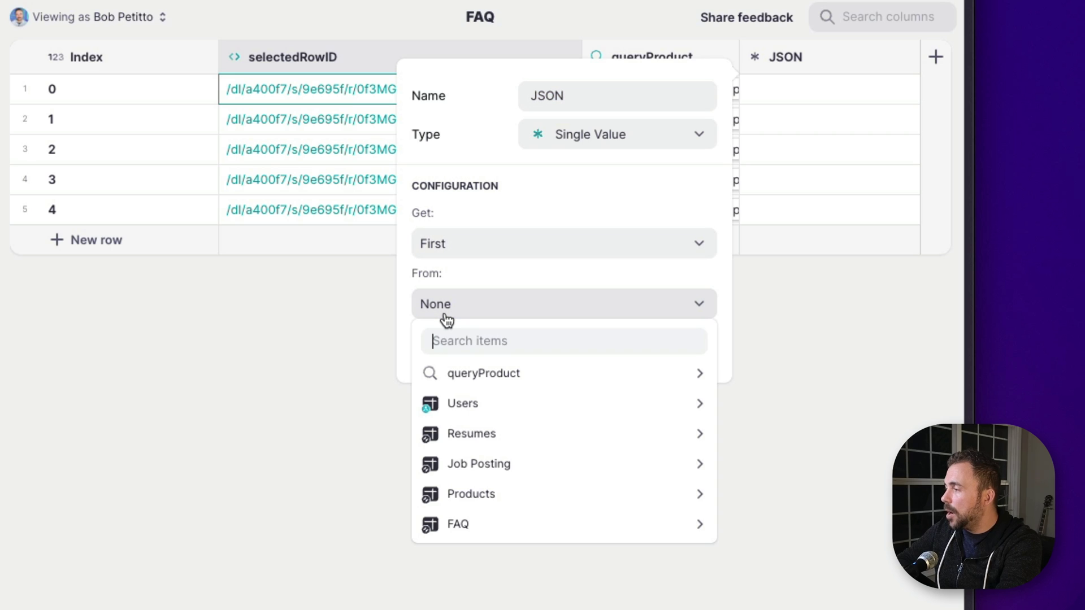
mouse_move(462, 383)
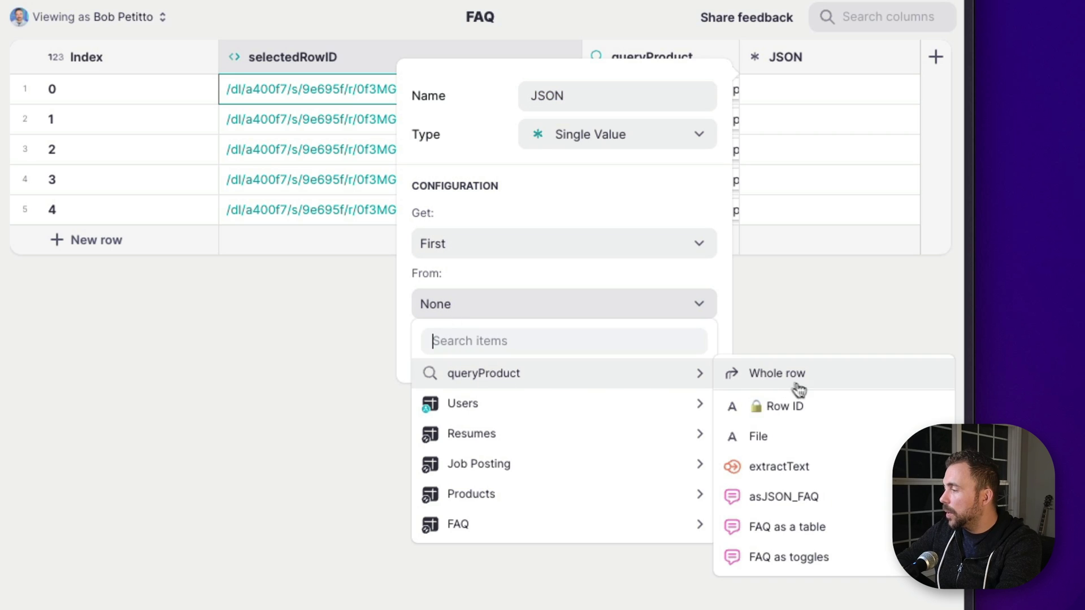
click(783, 499)
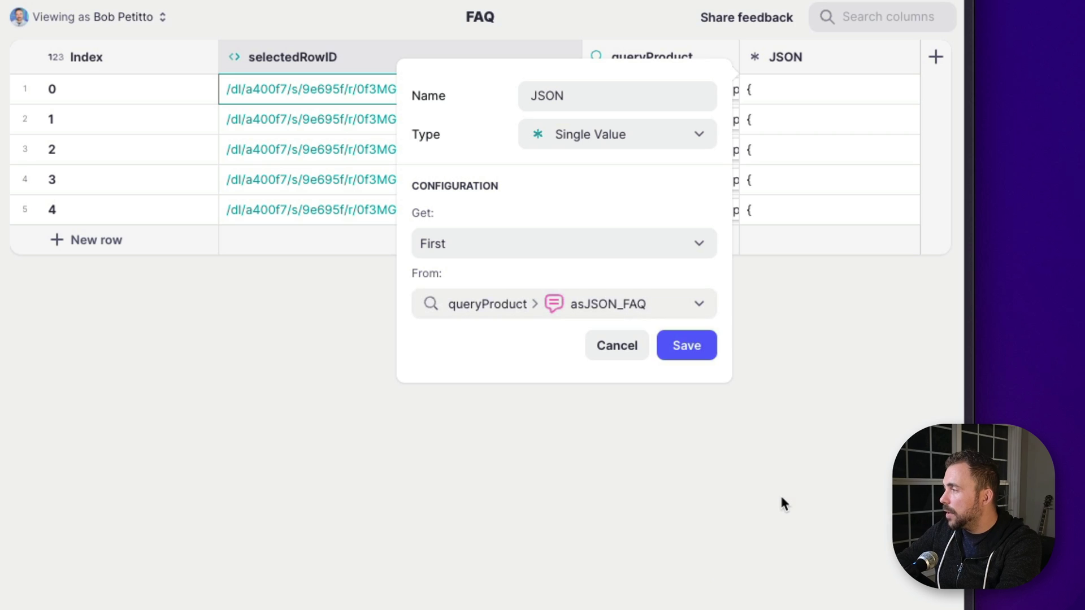
click(691, 361)
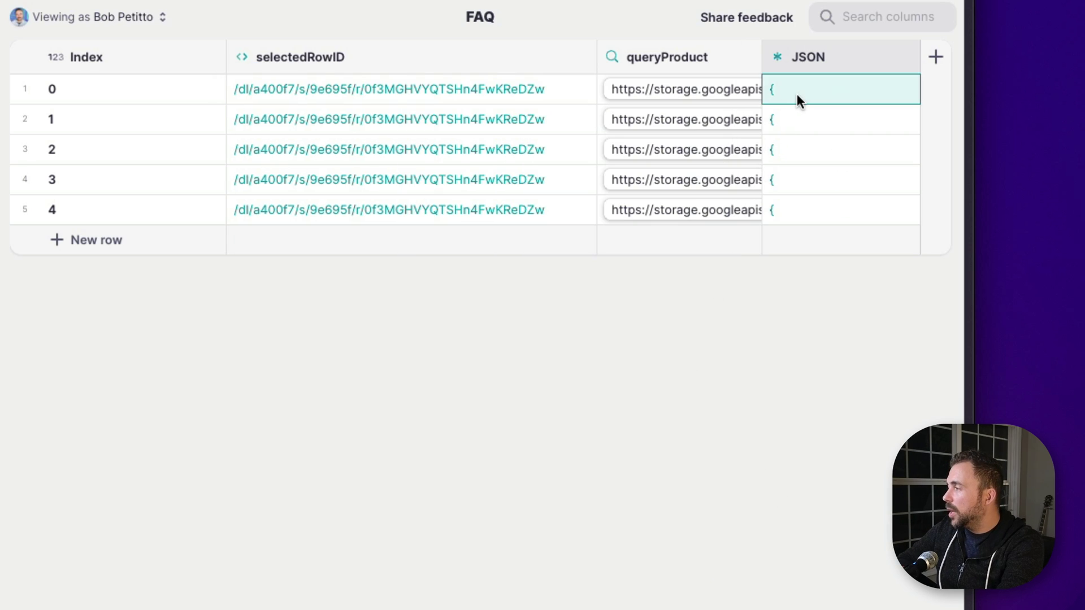
Step: Examine the FAQ JSON in the first row of the JSON column alongside the selectedRowID values
click(797, 95)
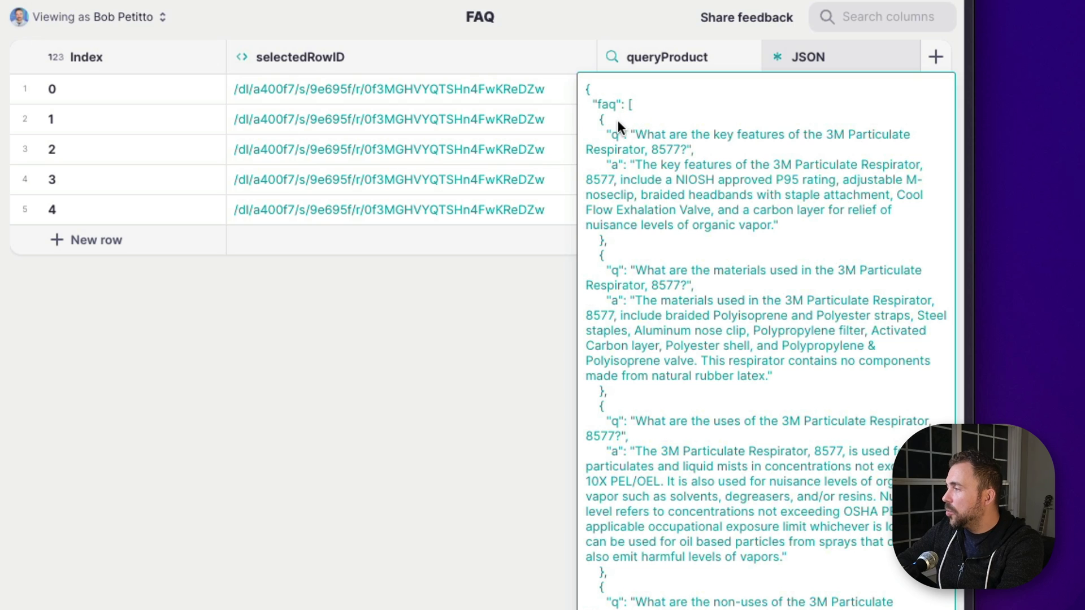
drag(626, 105, 665, 199)
click(669, 239)
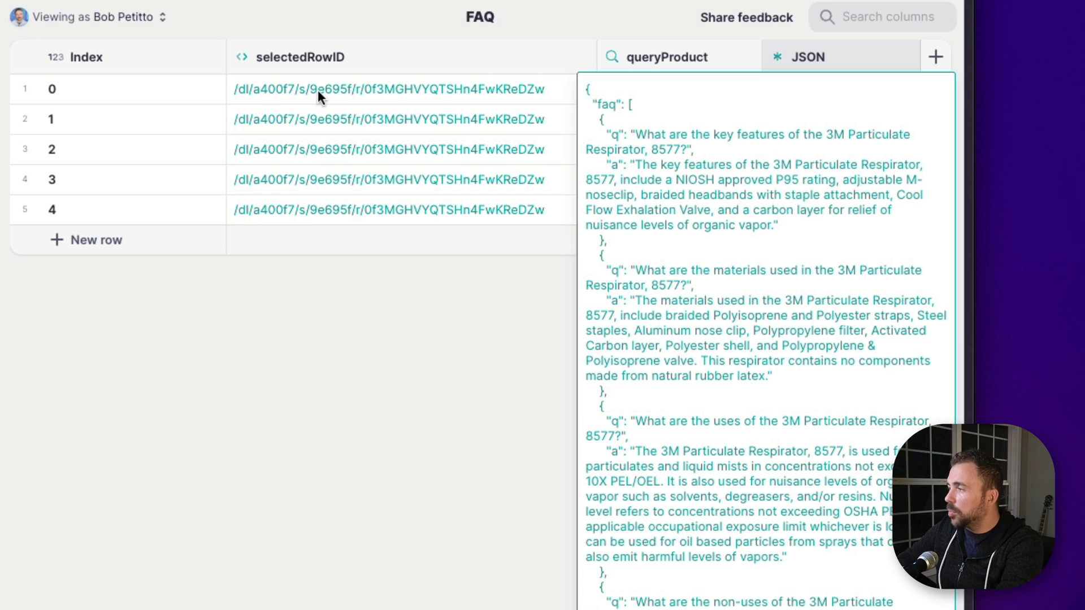
drag(318, 90, 317, 207)
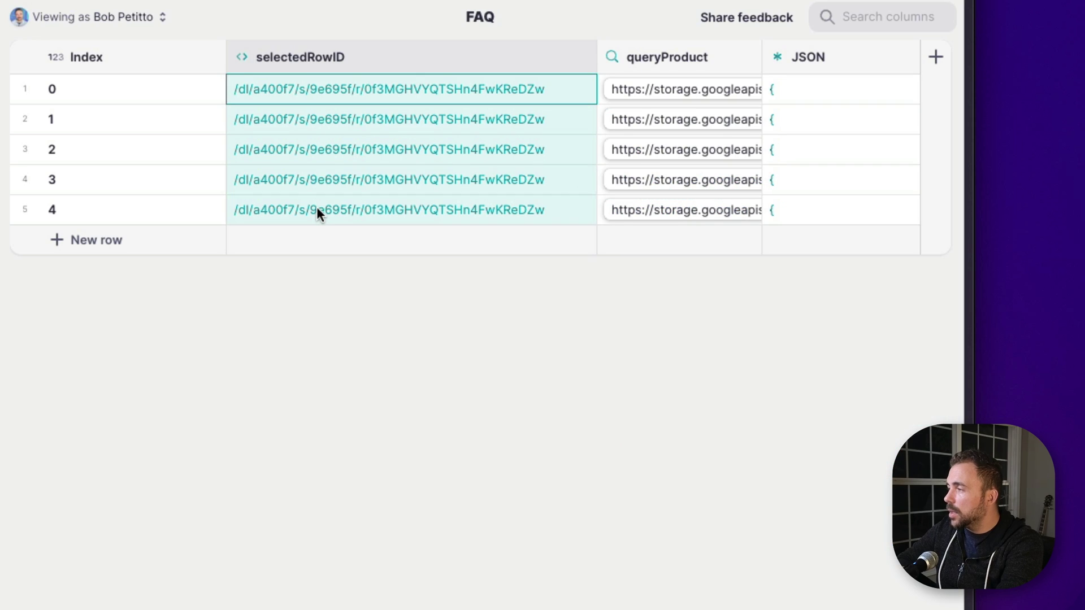
click(834, 91)
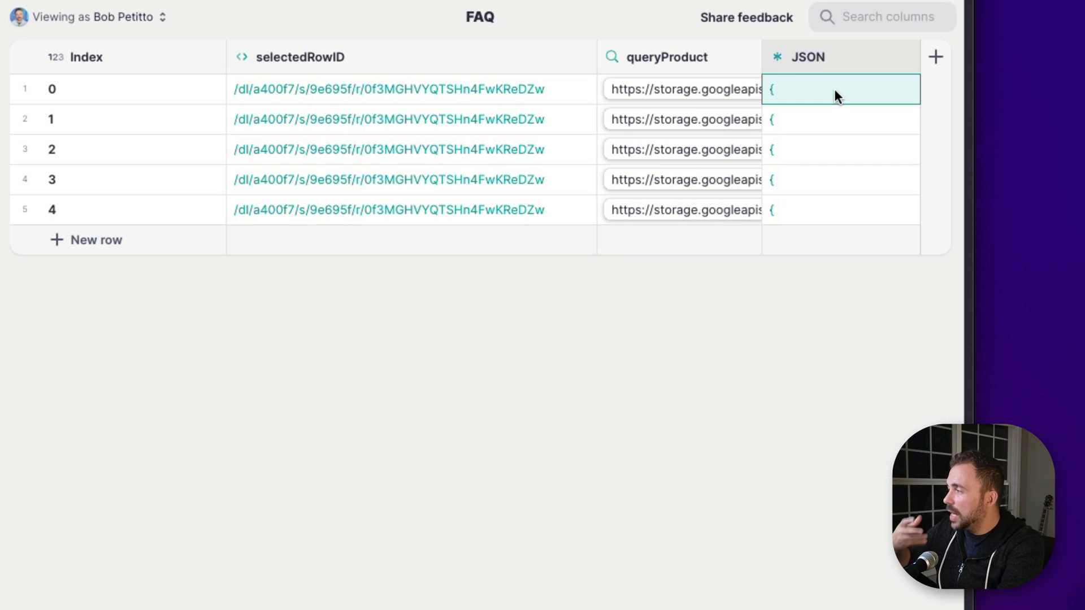
click(783, 90)
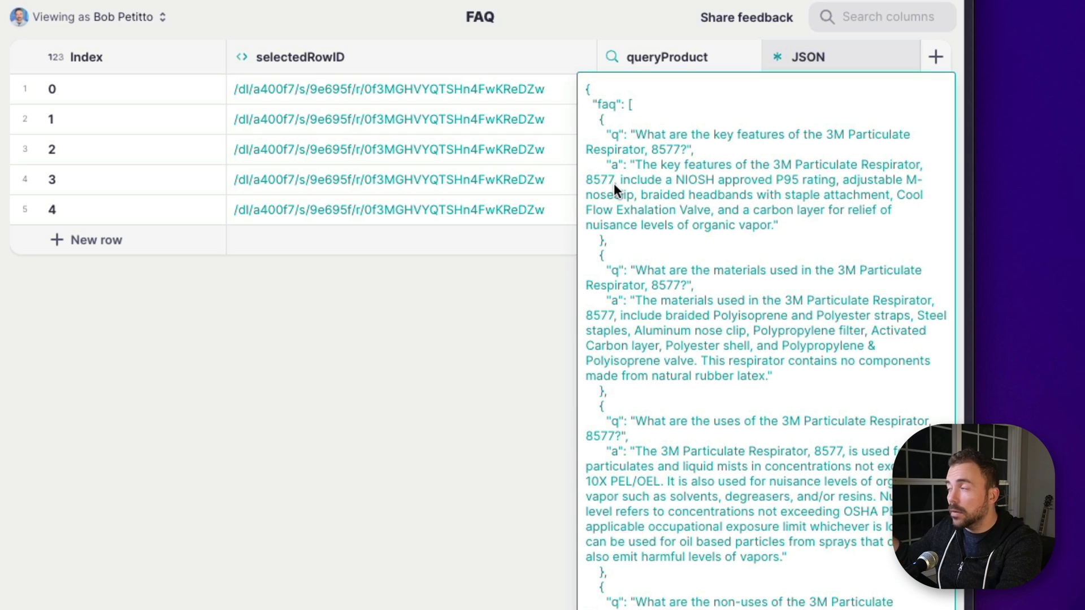
Step: Review the Index numbers of the FAQ rows against the matching JSON column cells
click(105, 85)
drag(104, 82, 83, 212)
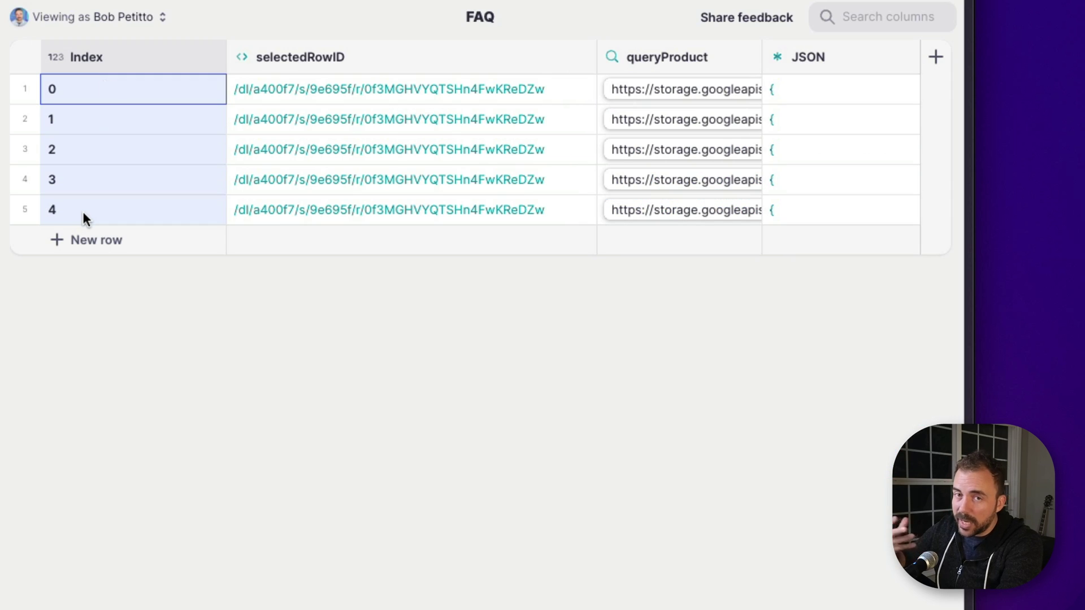
double_click(78, 103)
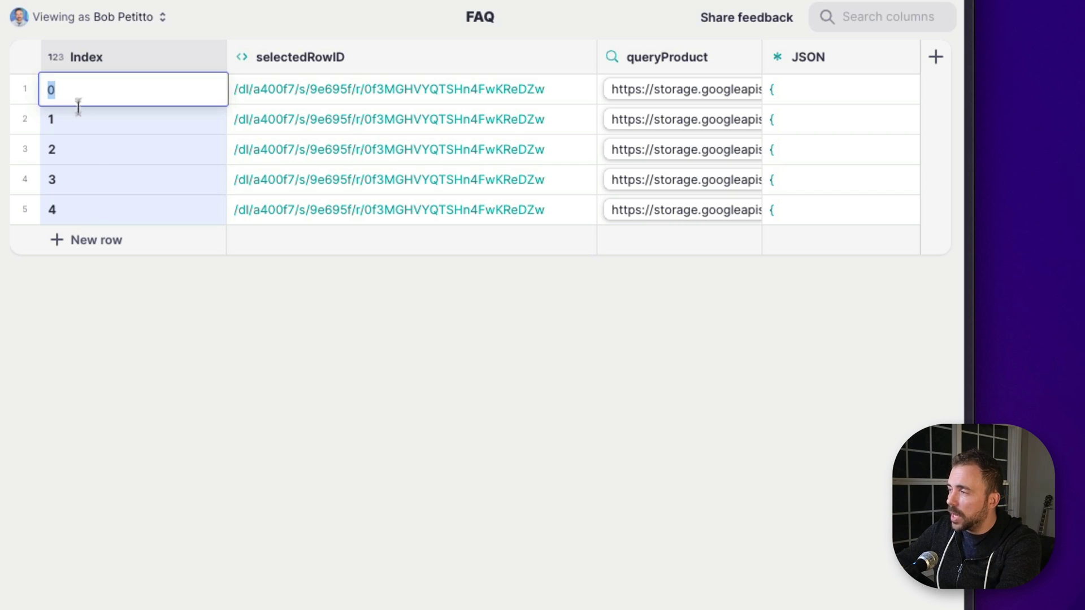
click(67, 217)
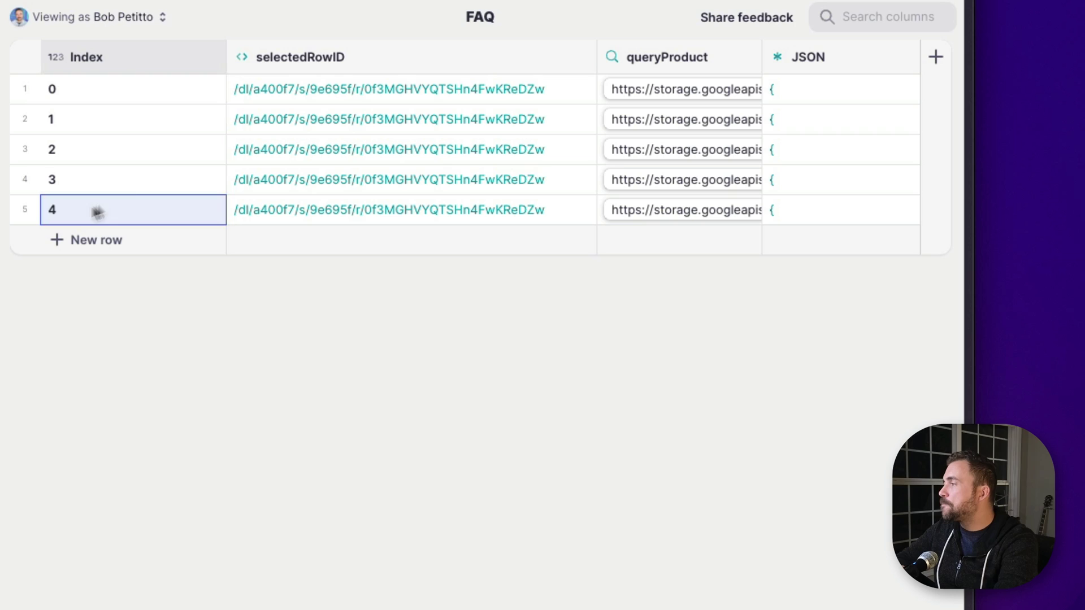
click(826, 89)
drag(826, 89, 821, 214)
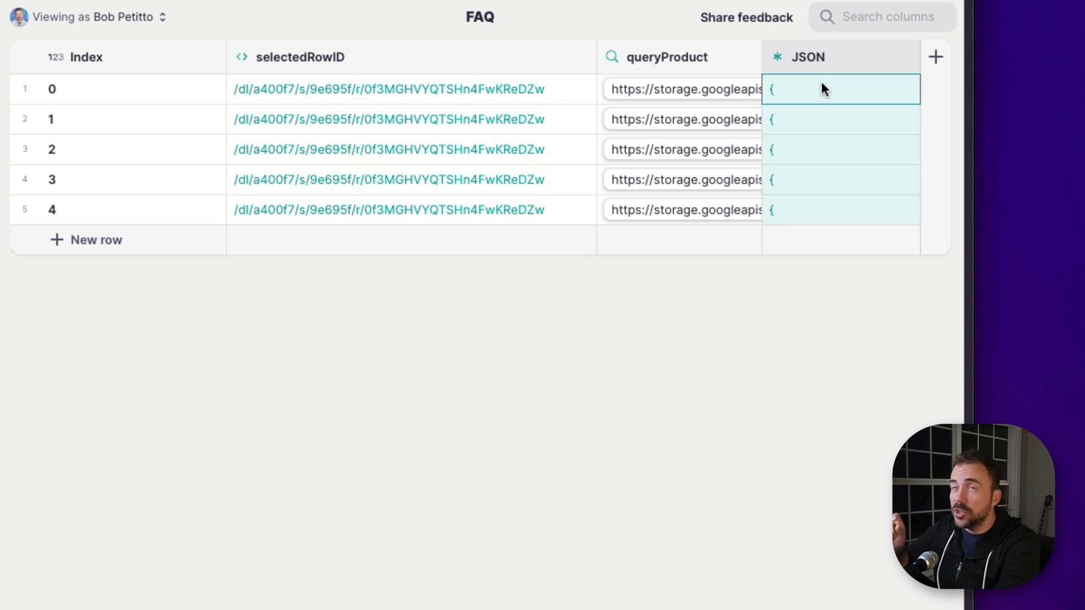
click(144, 89)
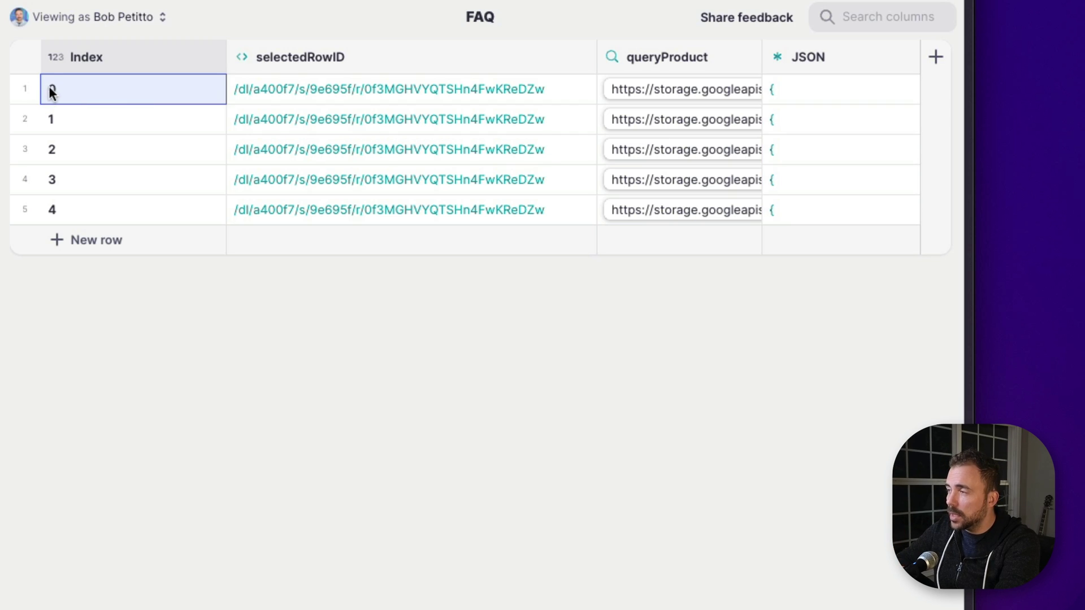
click(54, 120)
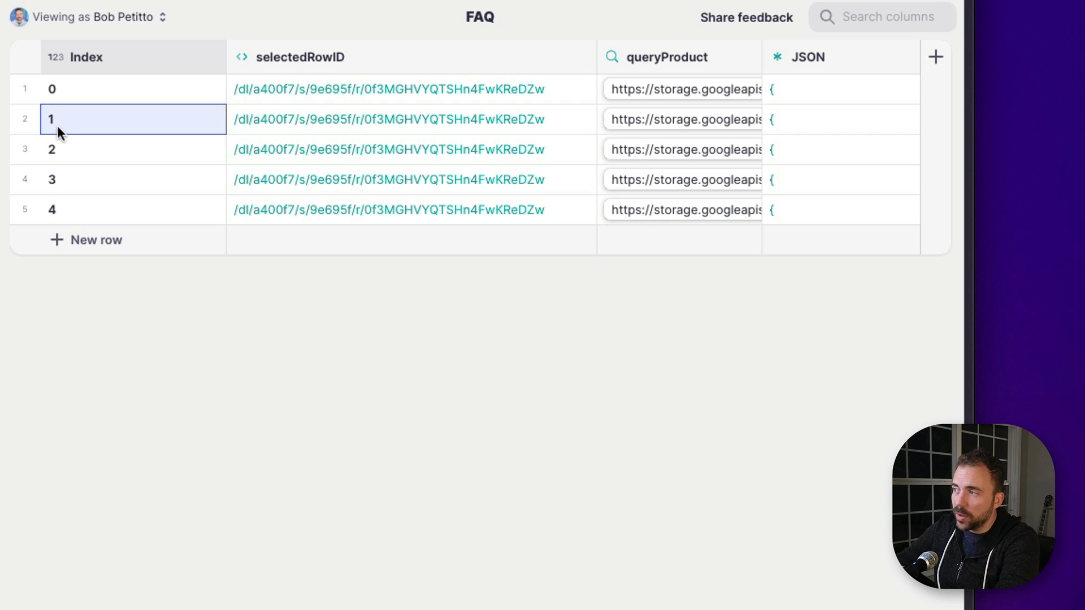
click(60, 148)
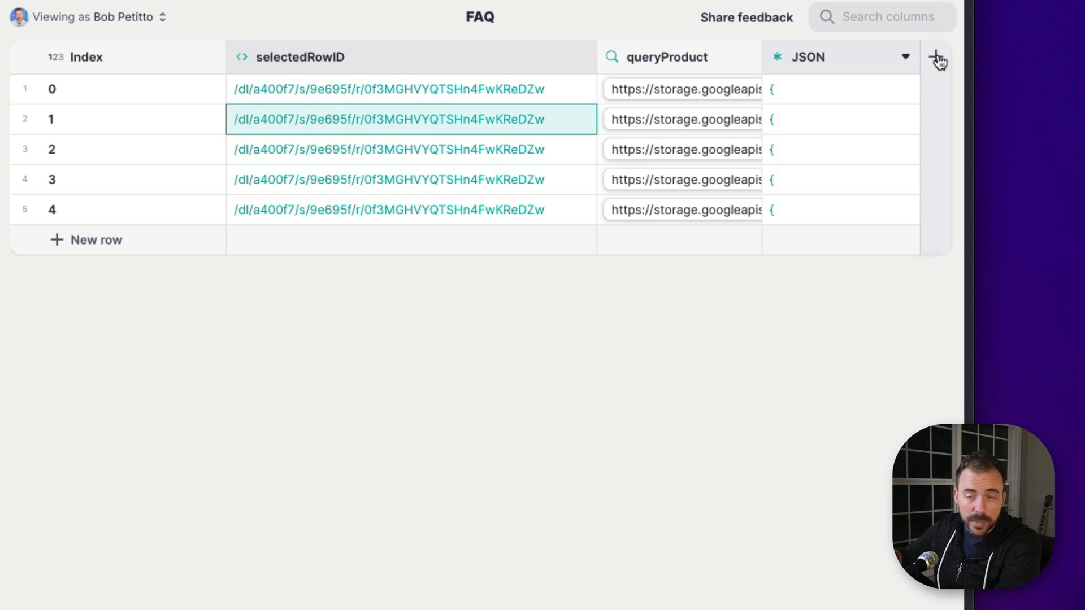
Step: Add a Template column named jsonQuery to the FAQ table
click(937, 58)
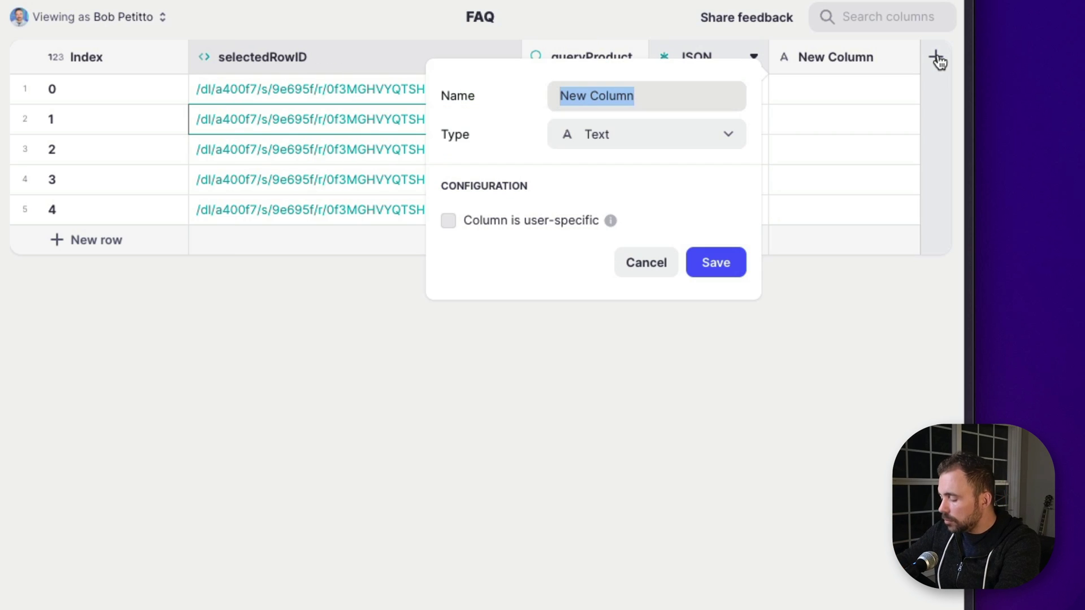
text(jsonQuery)
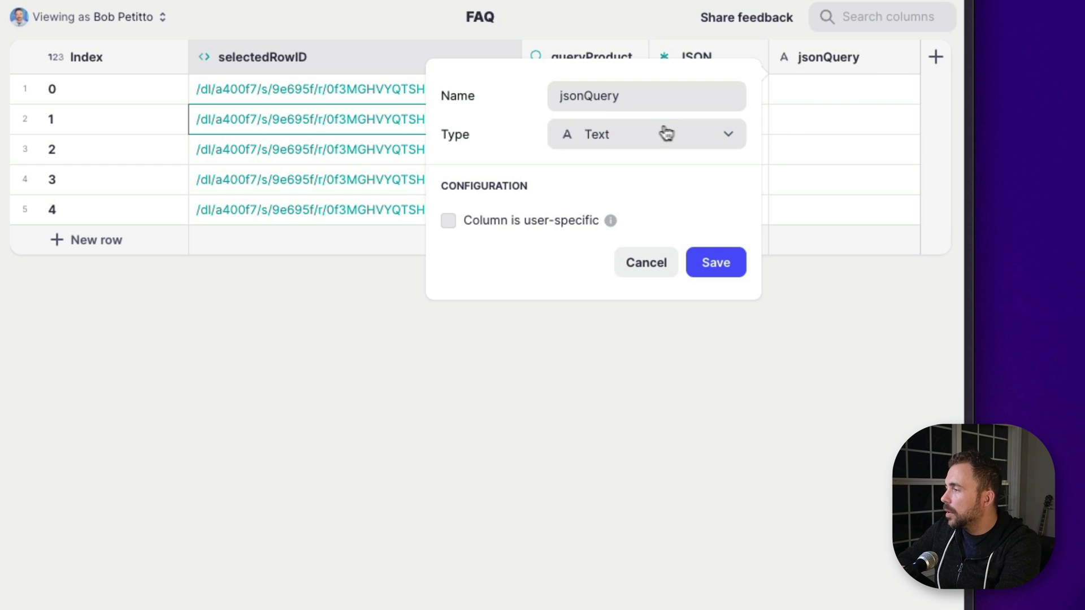
click(649, 139)
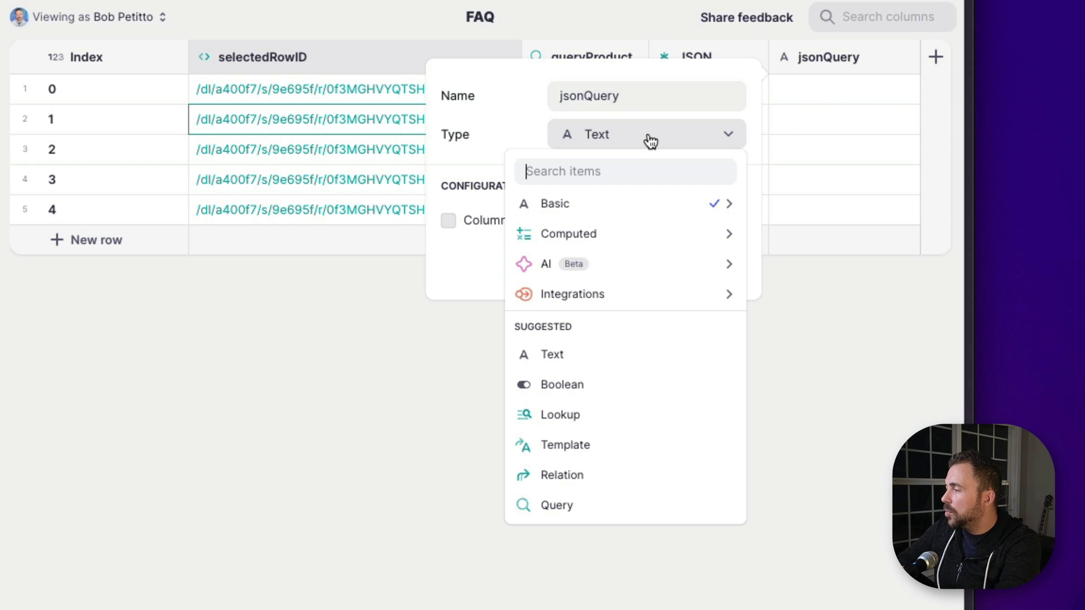
click(570, 451)
Step: Set the jsonQuery template to faq[0] with 0 replaced by the Index column, save it and check the jsonQuery and JSON columns
click(576, 220)
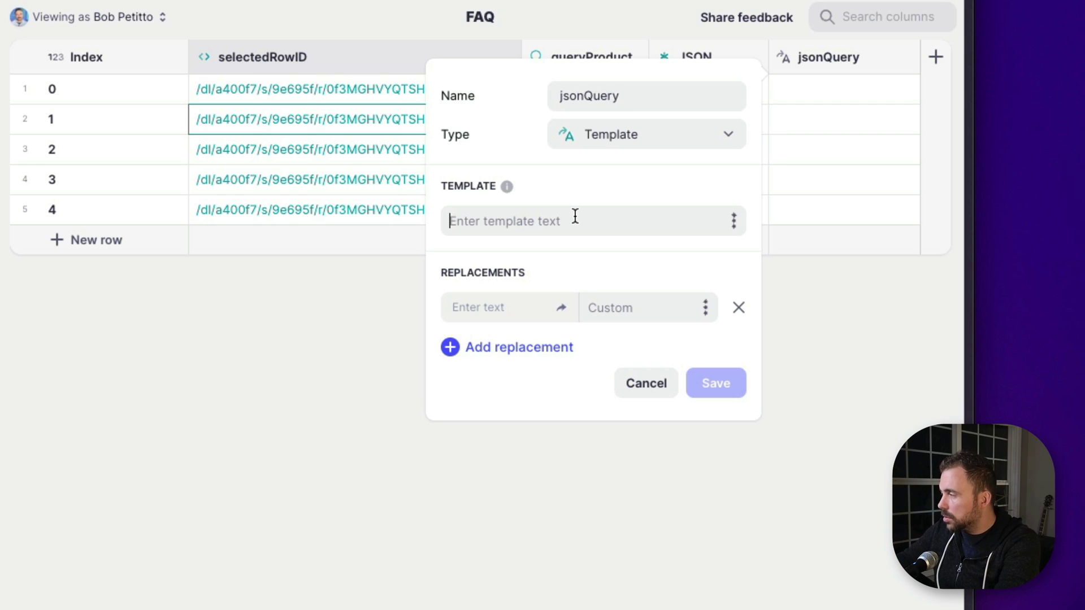
text(faq[)
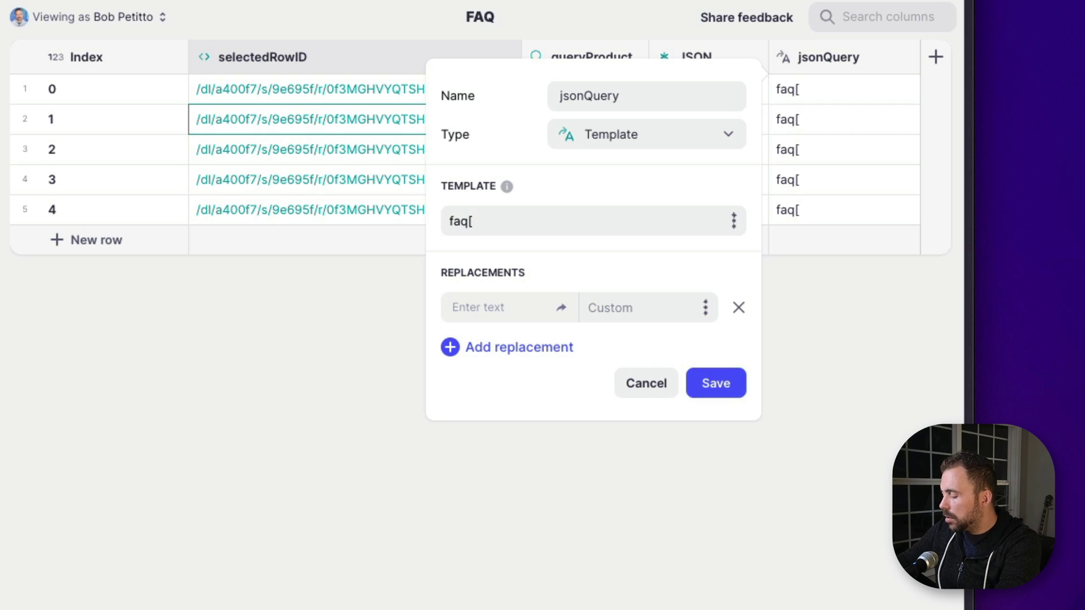
text(0])
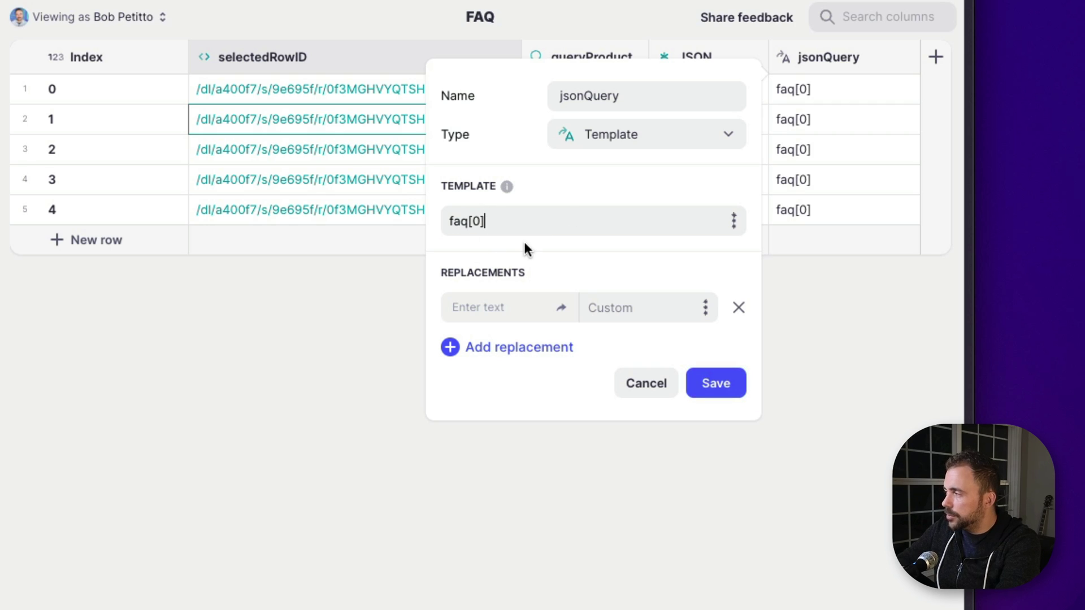
click(492, 310)
text(0)
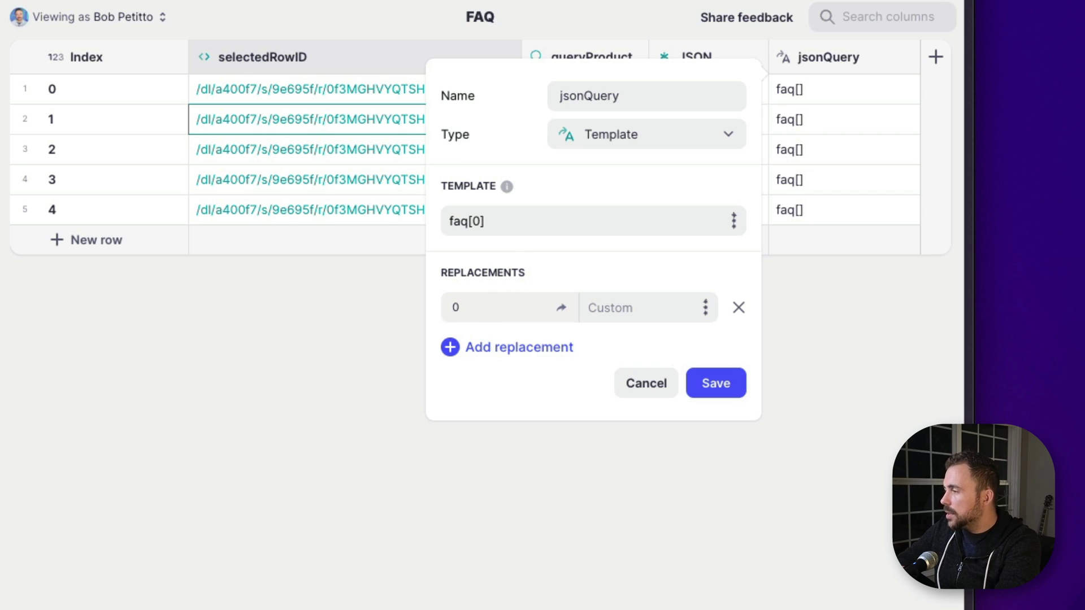
click(705, 308)
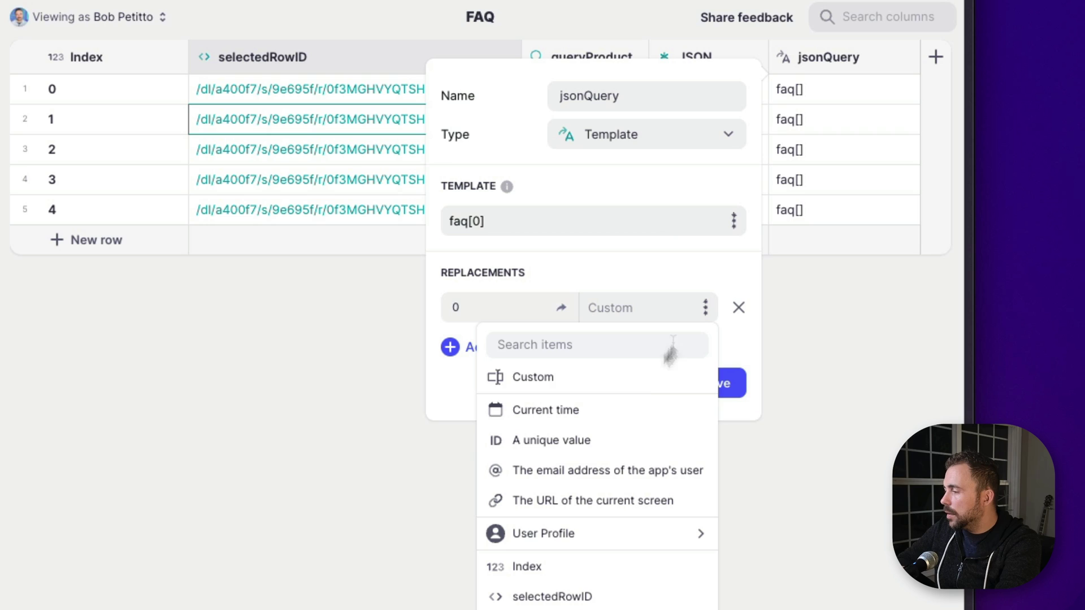
click(552, 568)
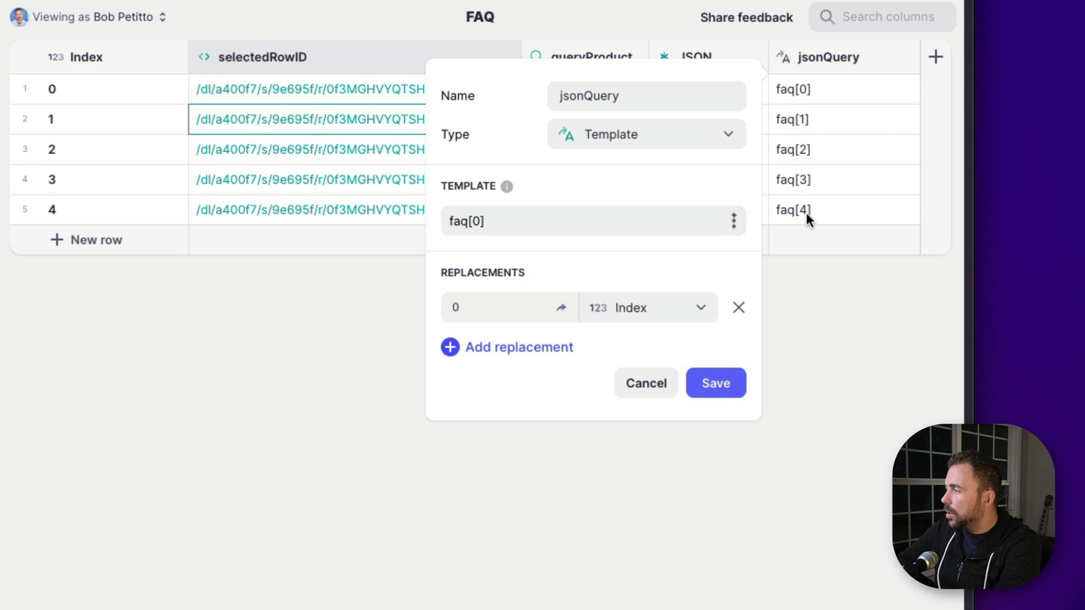
click(720, 391)
drag(841, 89, 827, 221)
drag(723, 85, 714, 212)
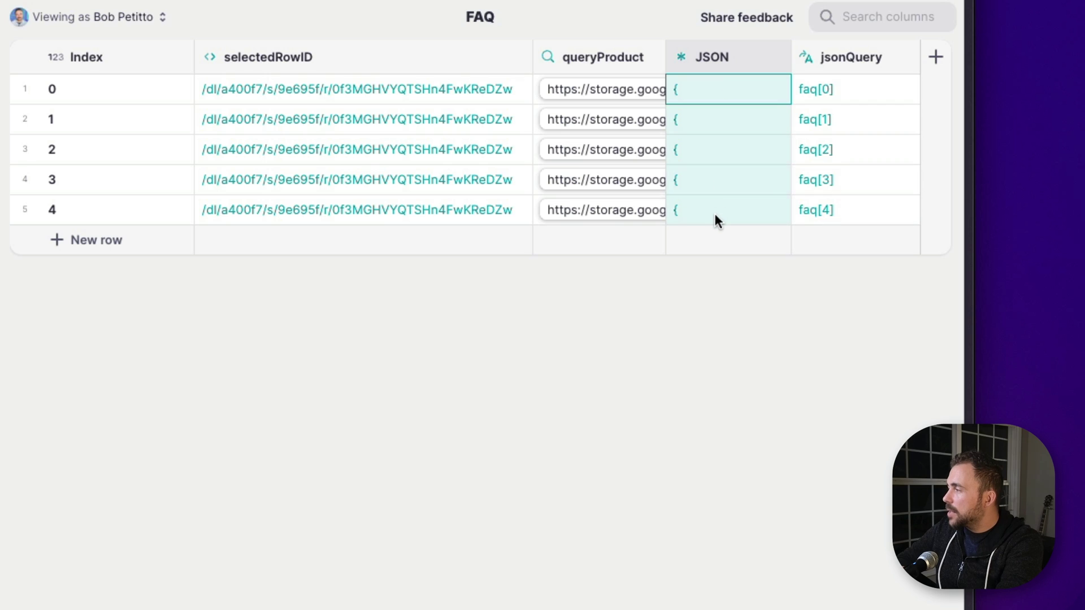
Step: Add a Query JSON column named parsedJSON directly after the jsonQuery column in the FAQ table
click(905, 57)
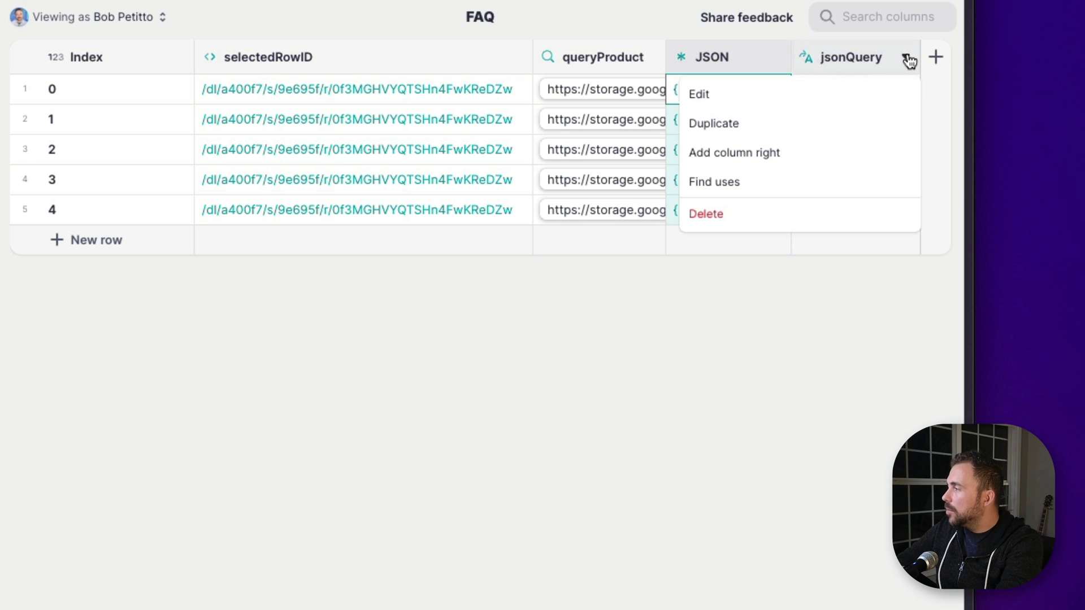
click(788, 159)
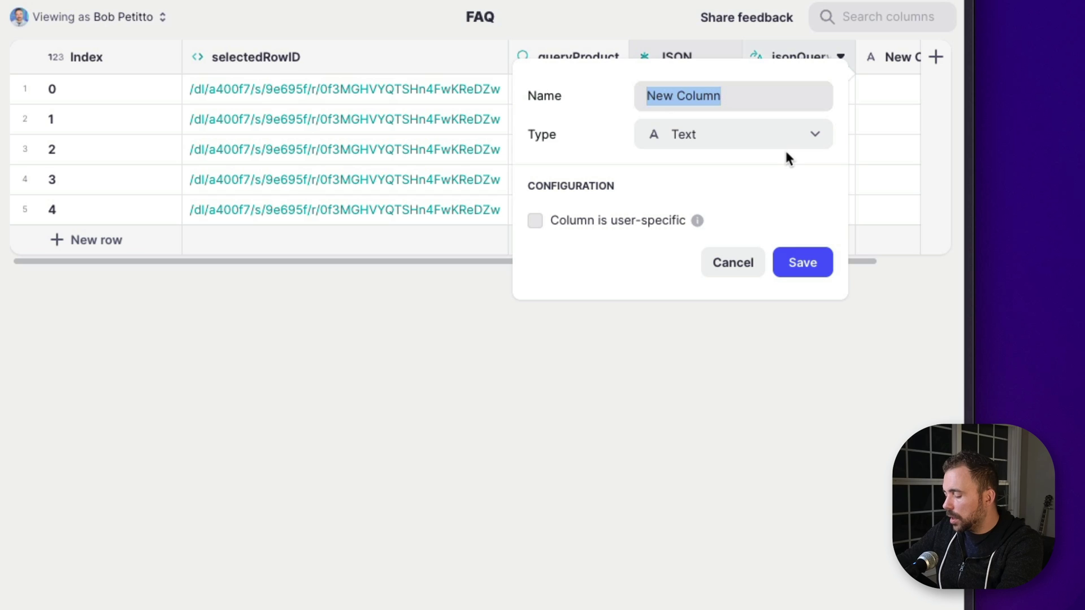
text(parsed)
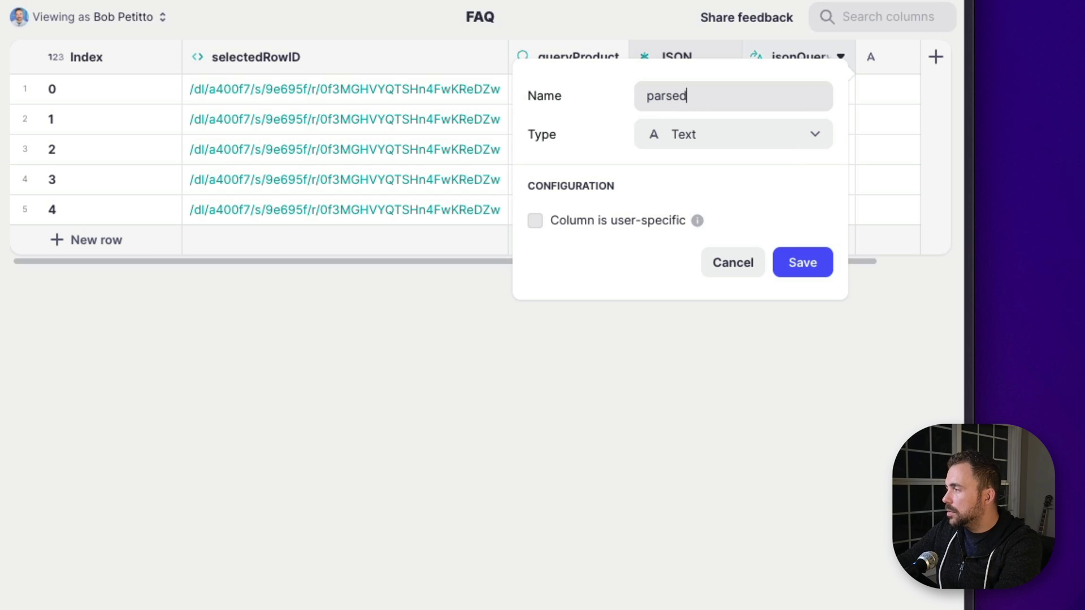
text(JSON)
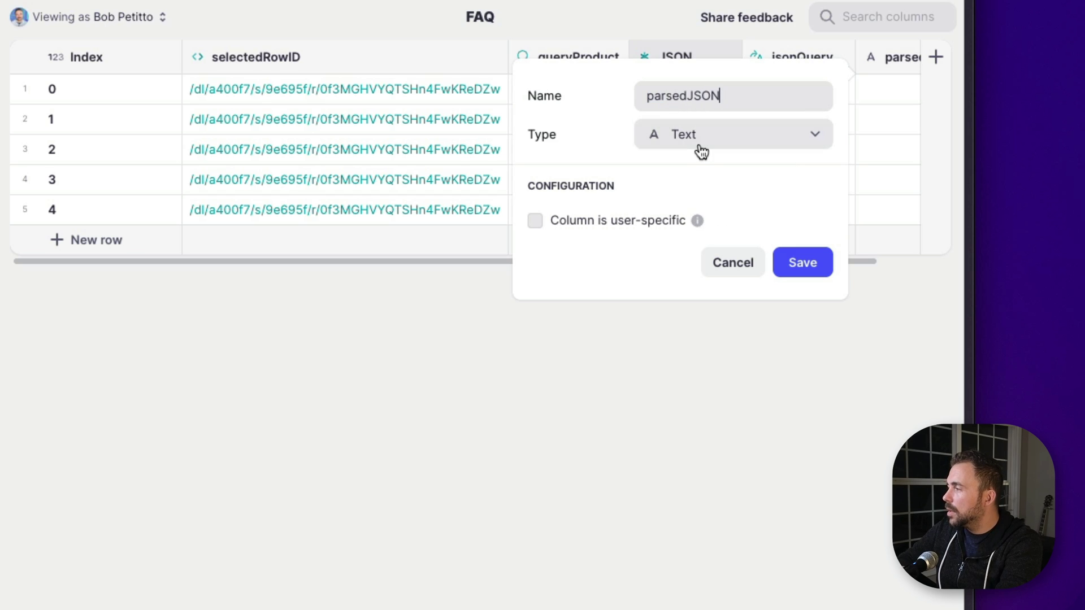
click(699, 146)
text(j)
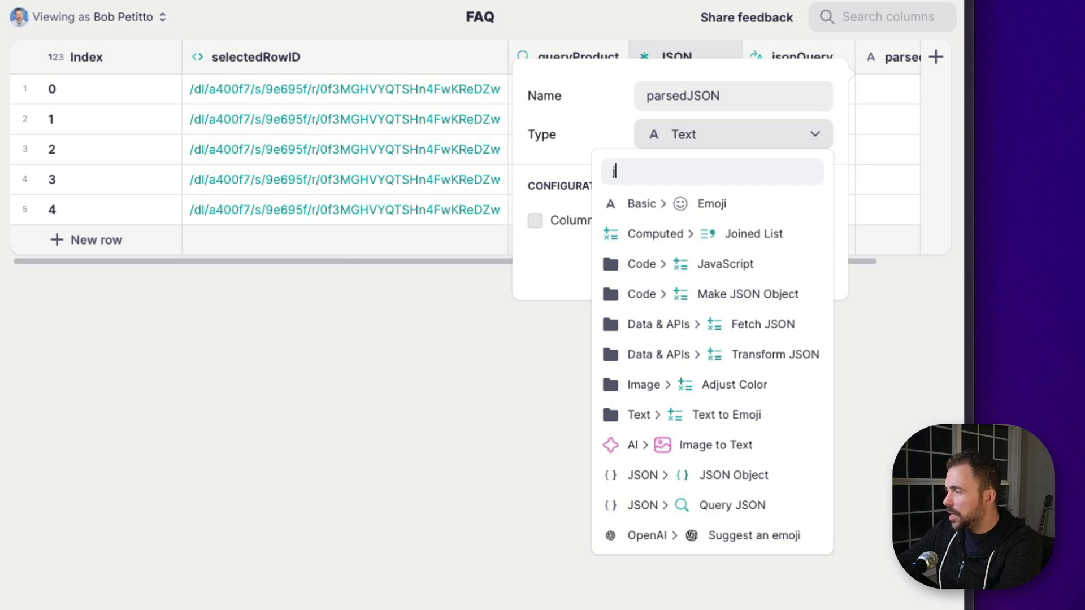
text(son)
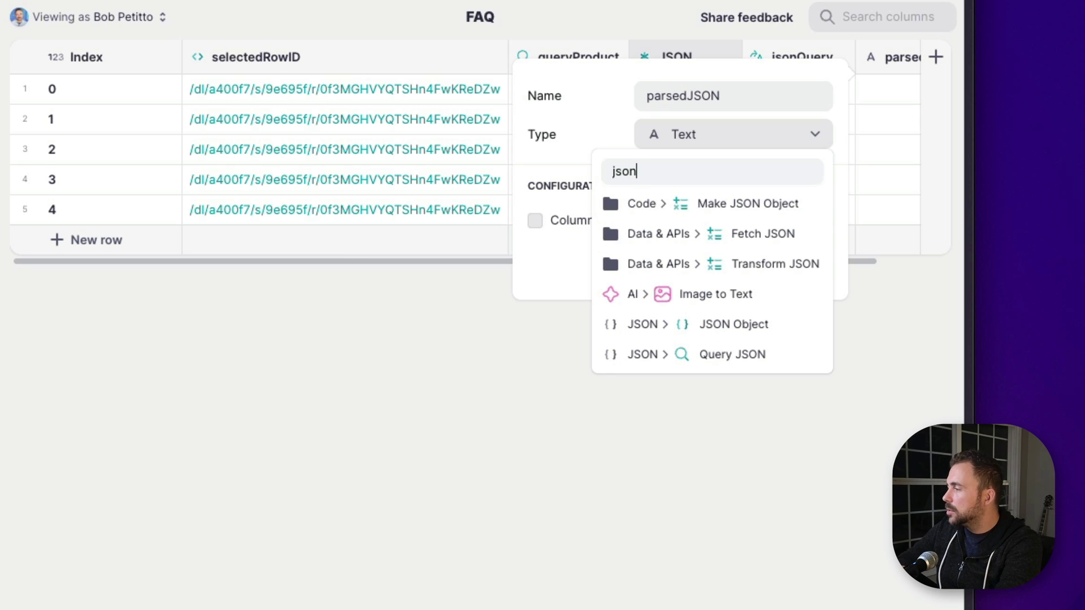
click(670, 356)
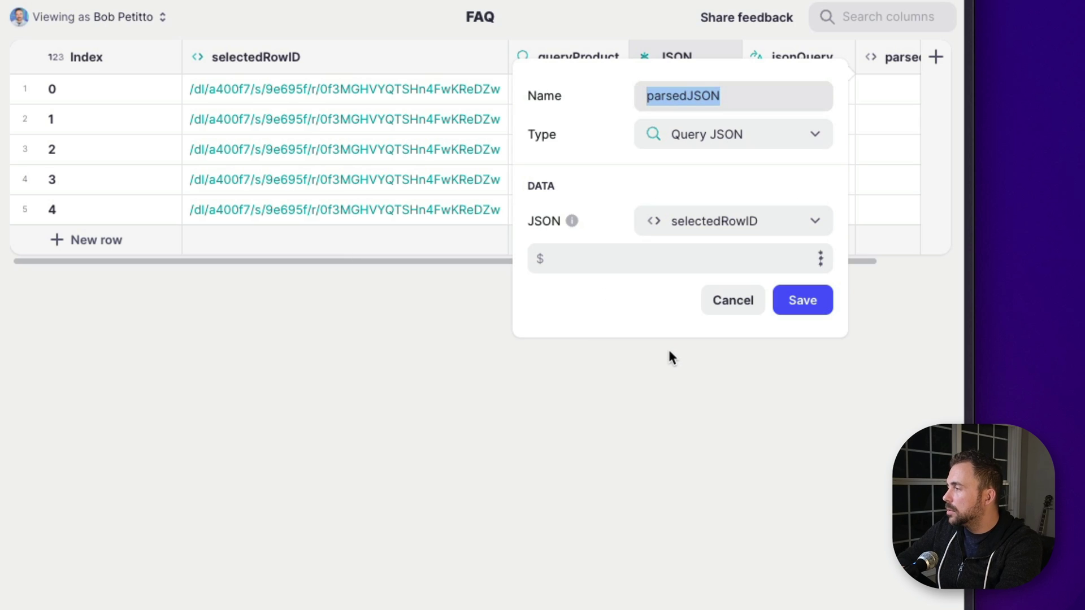
Step: Set parsedJSON to read from the JSON column with jsonQuery as its query, and save the column
click(708, 229)
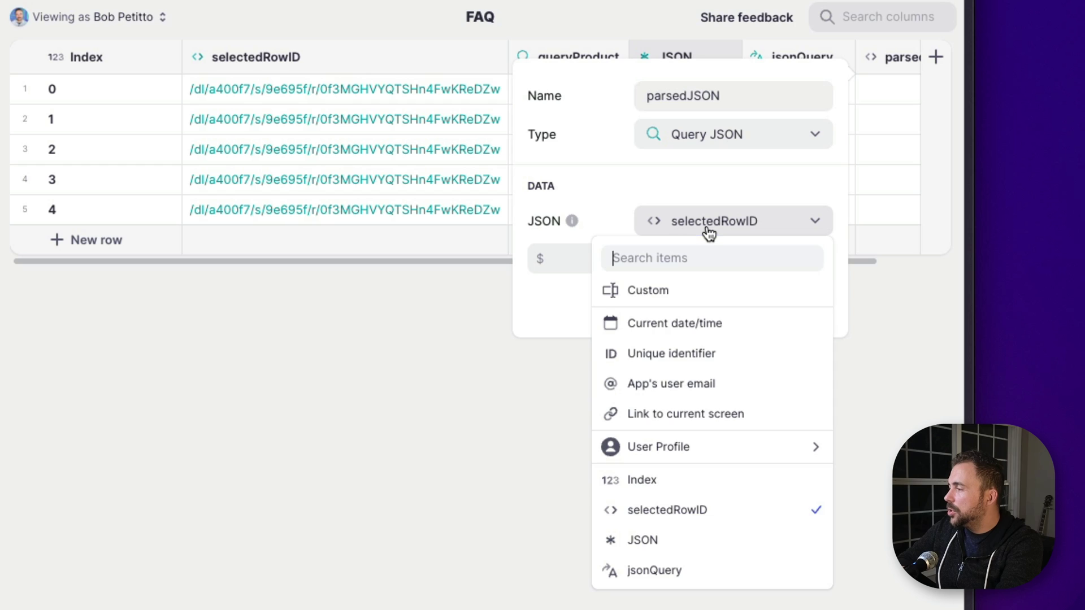
click(697, 572)
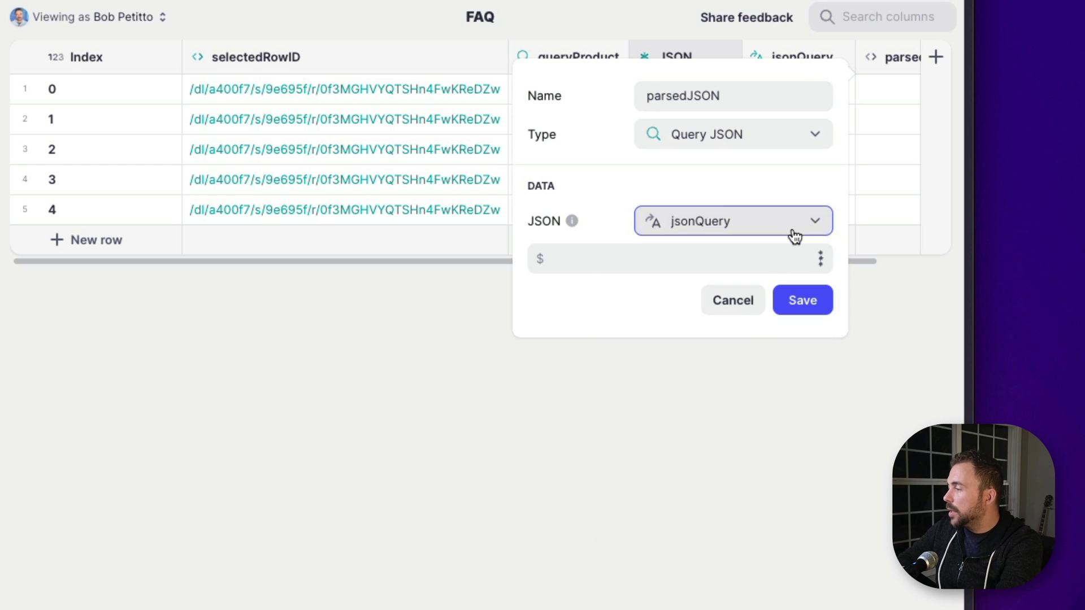
click(795, 236)
click(707, 540)
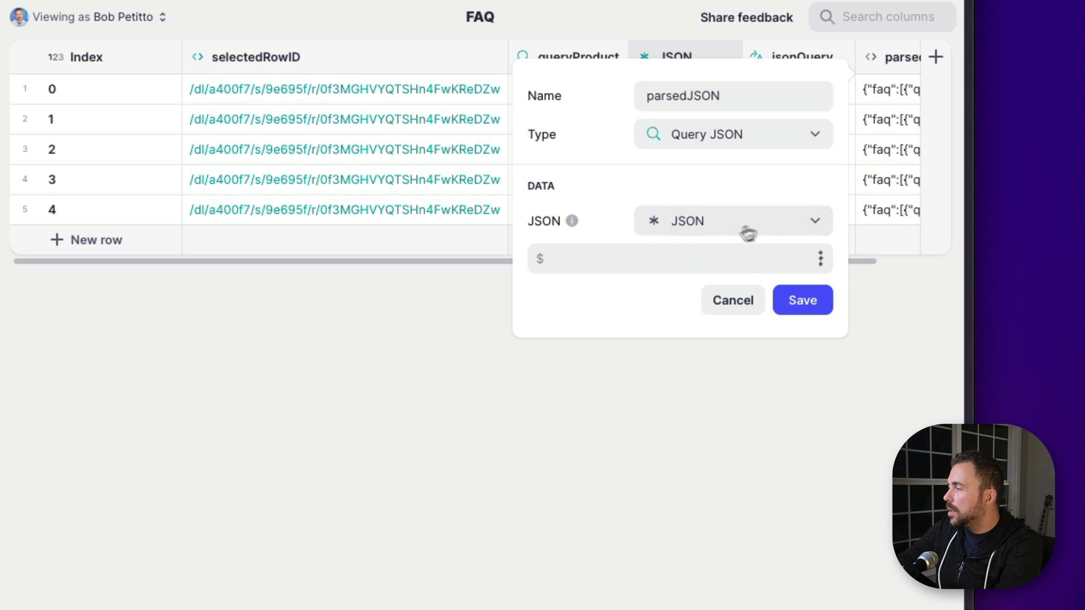
click(821, 260)
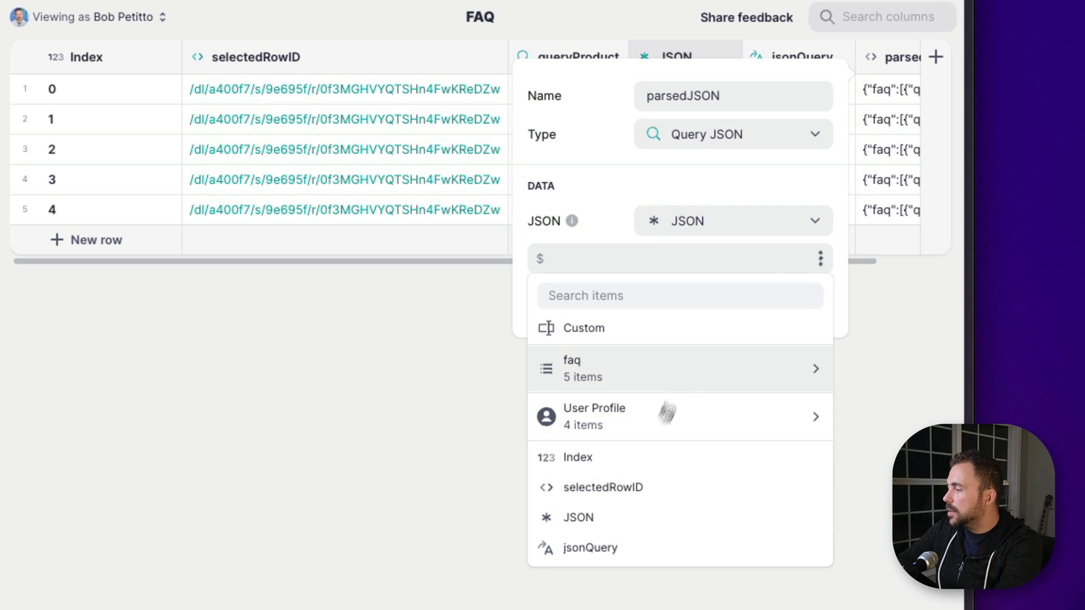
click(626, 547)
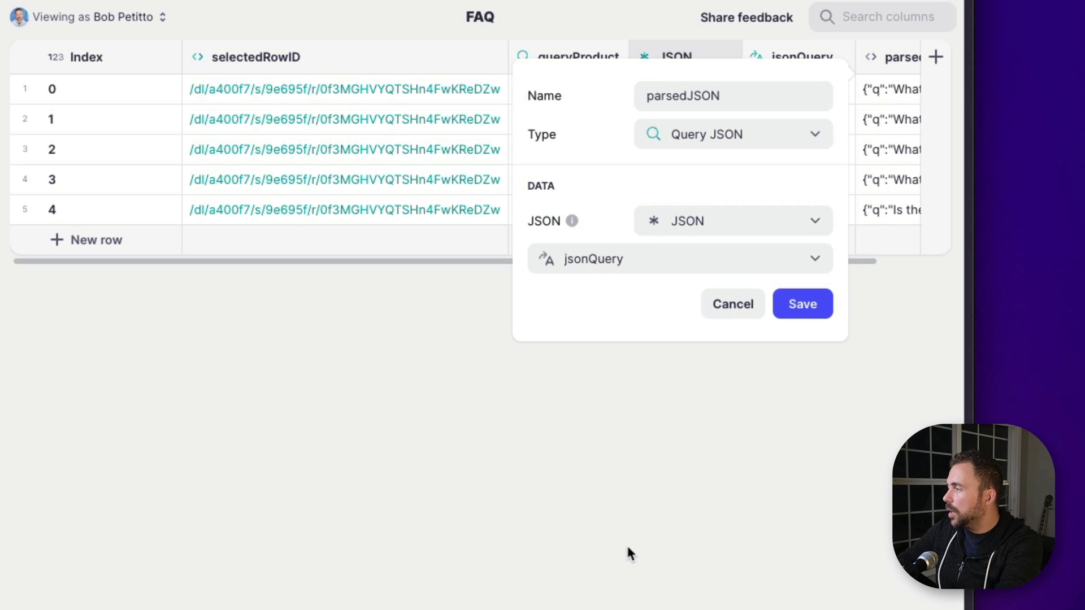
click(799, 309)
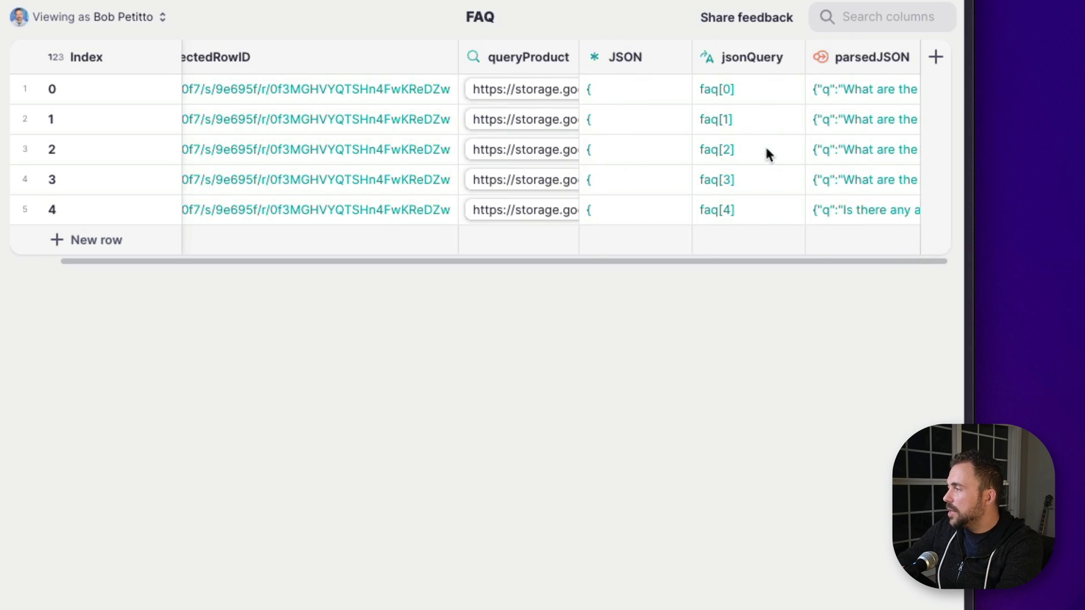
Step: Examine the question and answer object in each row of the parsedJSON column
click(851, 91)
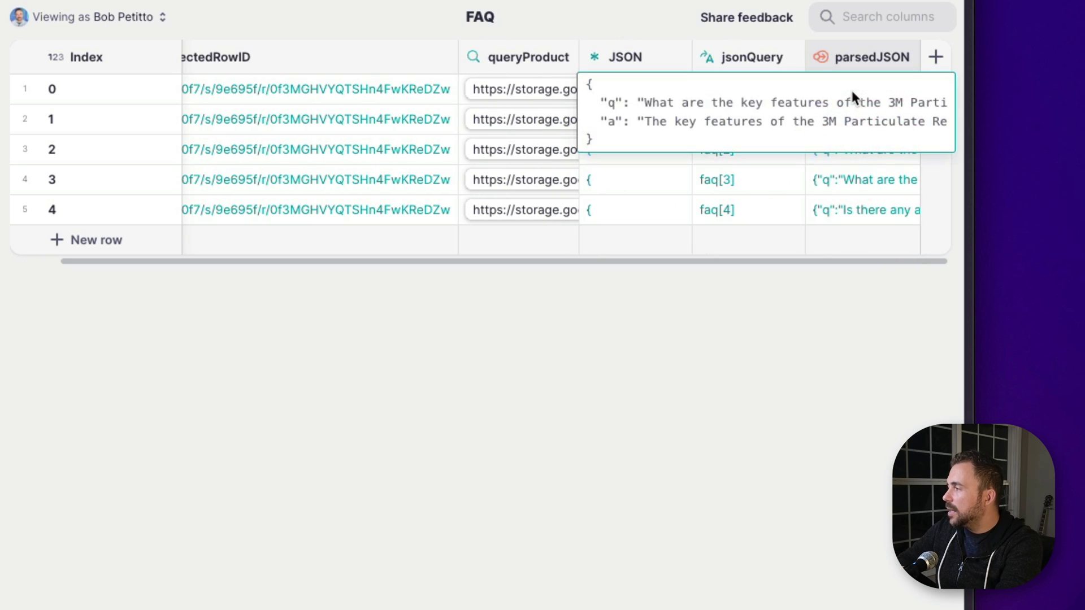
click(835, 180)
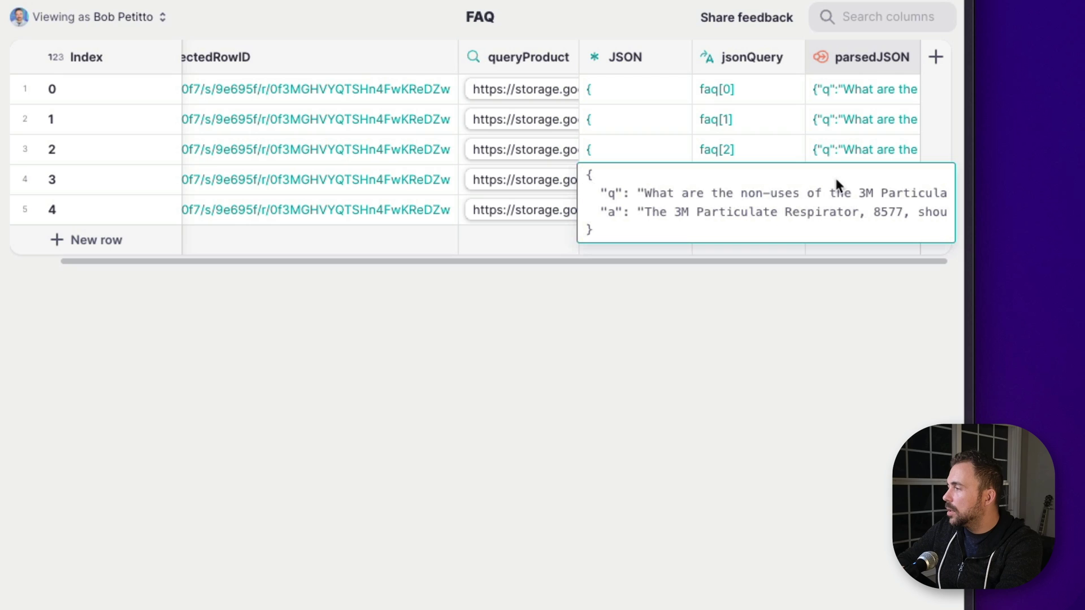
click(846, 151)
click(846, 151)
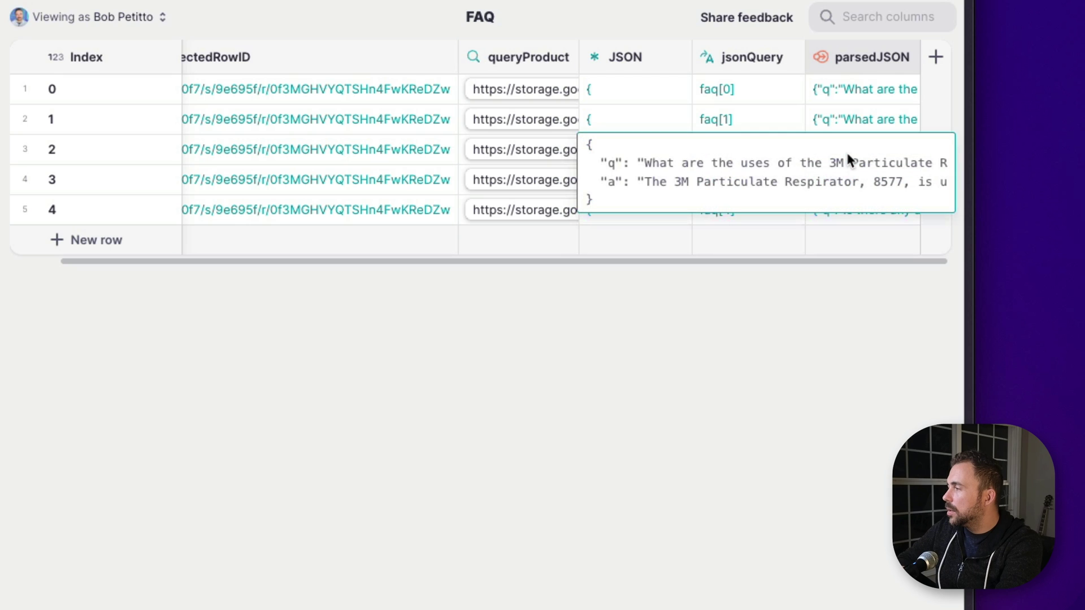
click(850, 128)
click(850, 126)
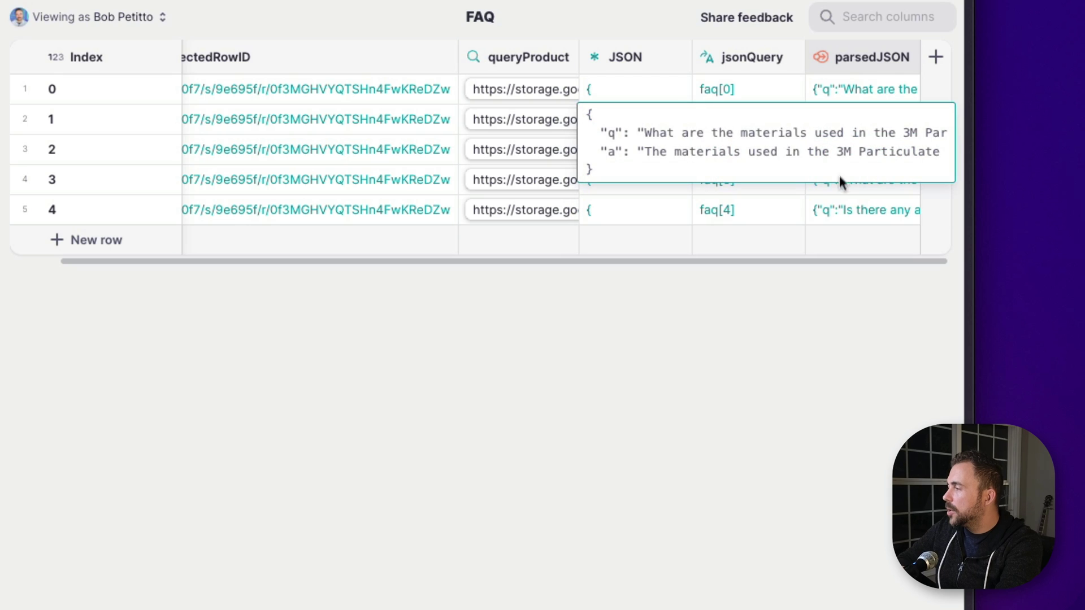
click(832, 205)
click(838, 89)
click(839, 91)
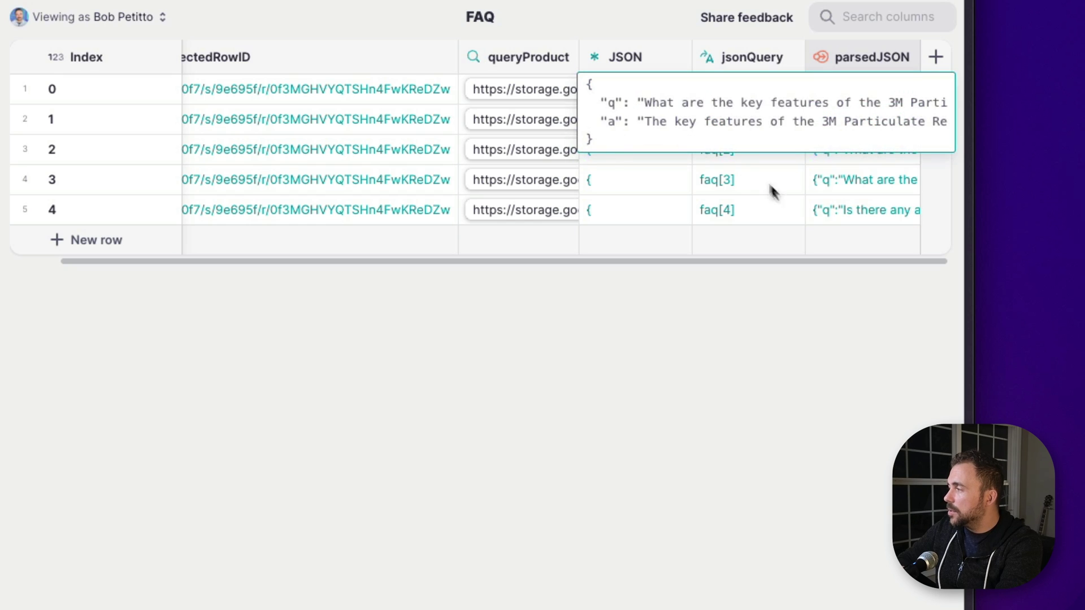
click(852, 205)
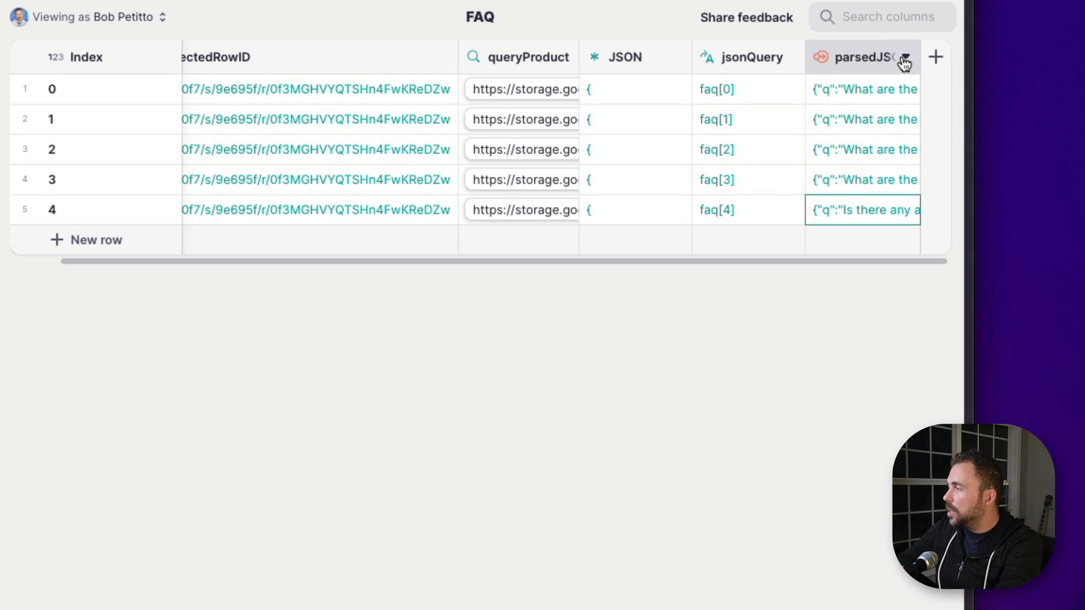
Step: Duplicate parsedJSON as a column named question that queries q from parsedJSON, save it and check its cells
click(905, 57)
click(814, 120)
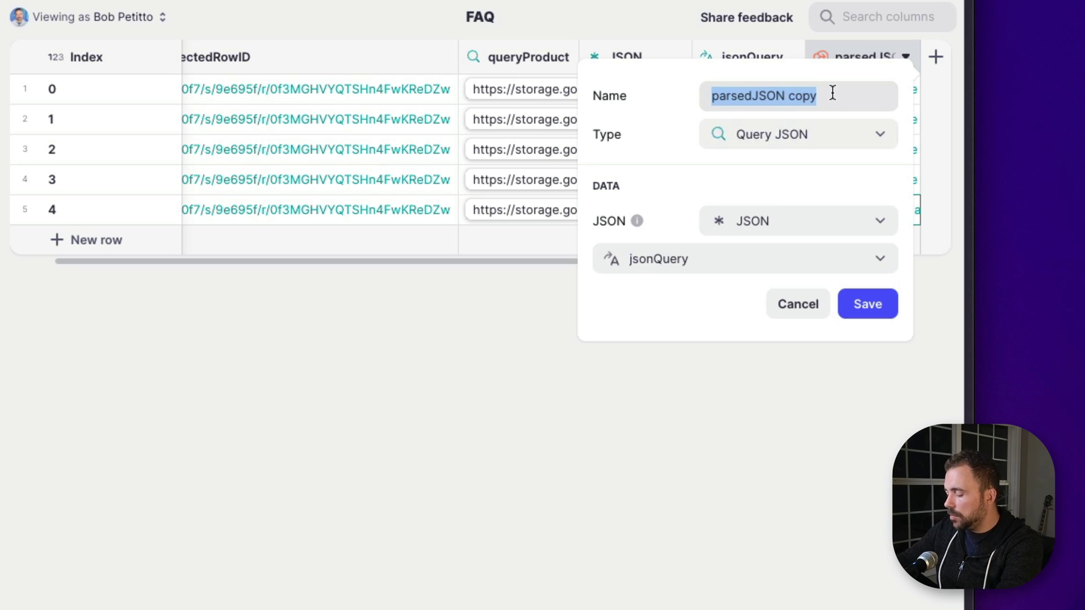
text(question)
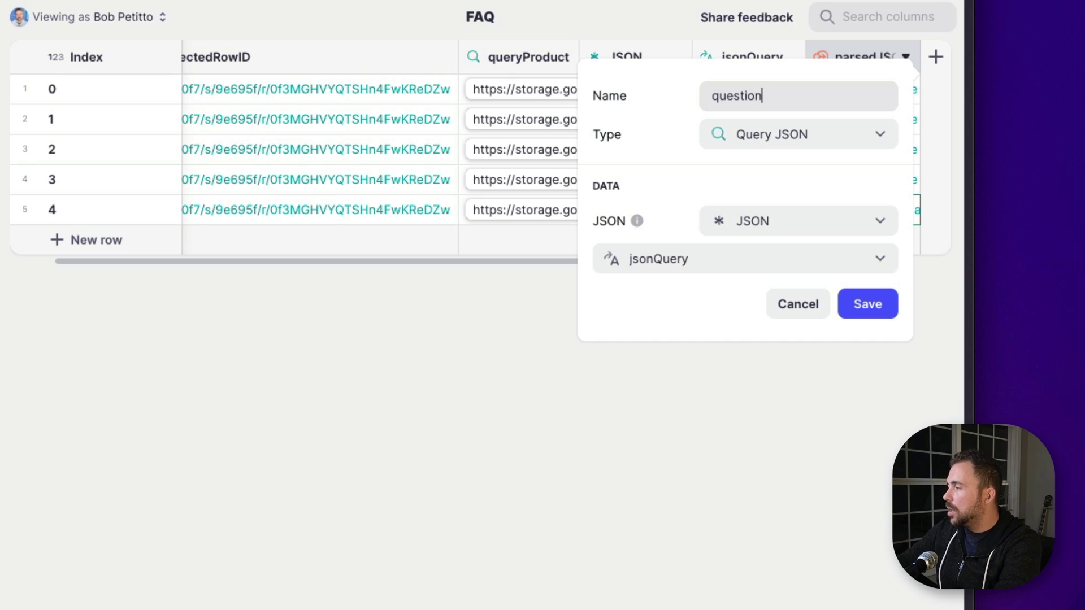
click(808, 226)
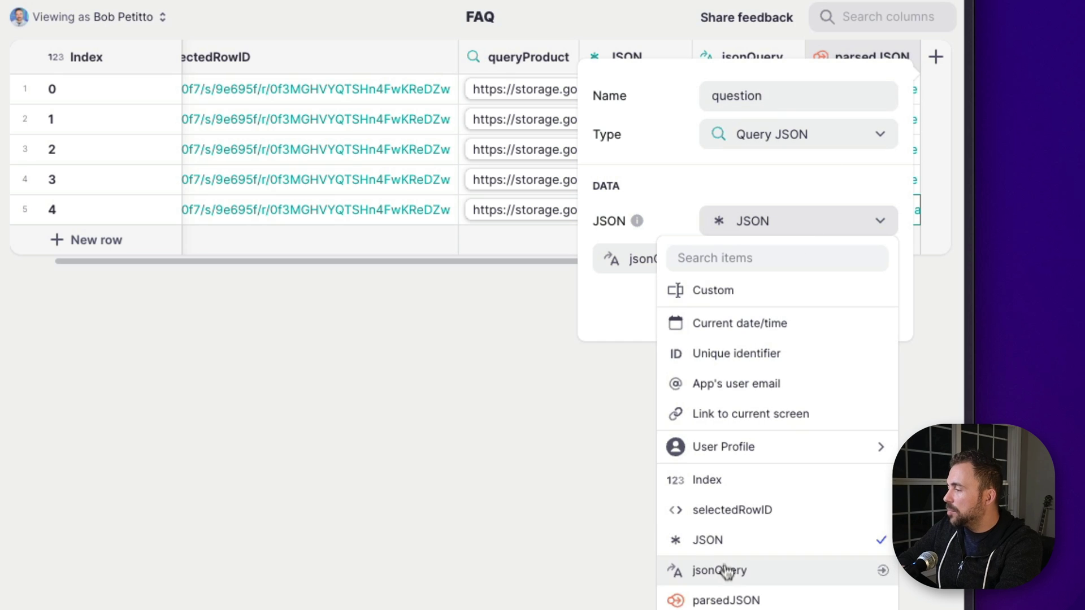
click(726, 601)
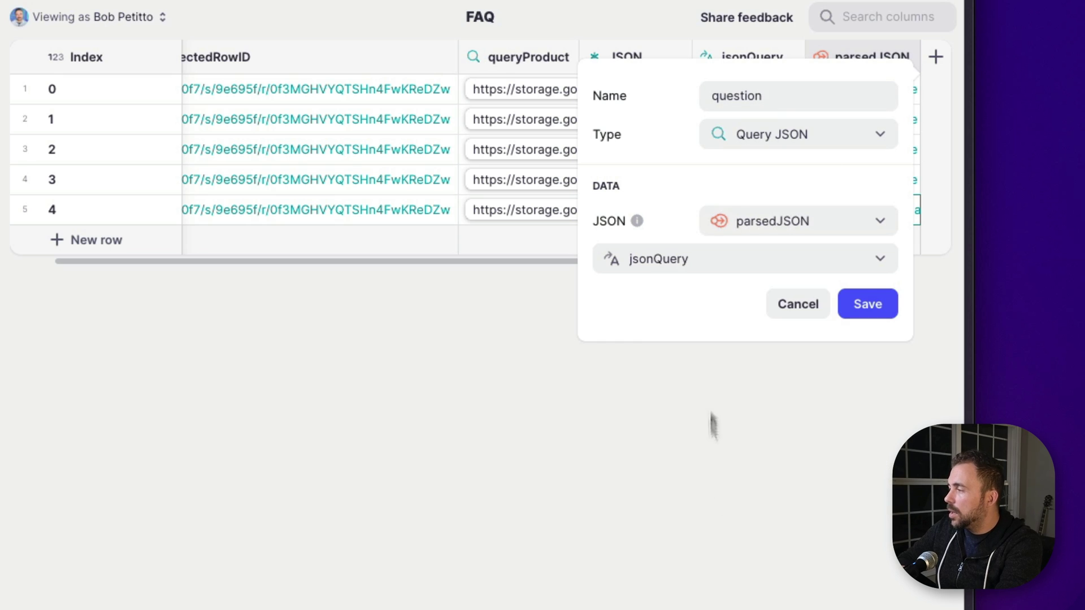
click(699, 258)
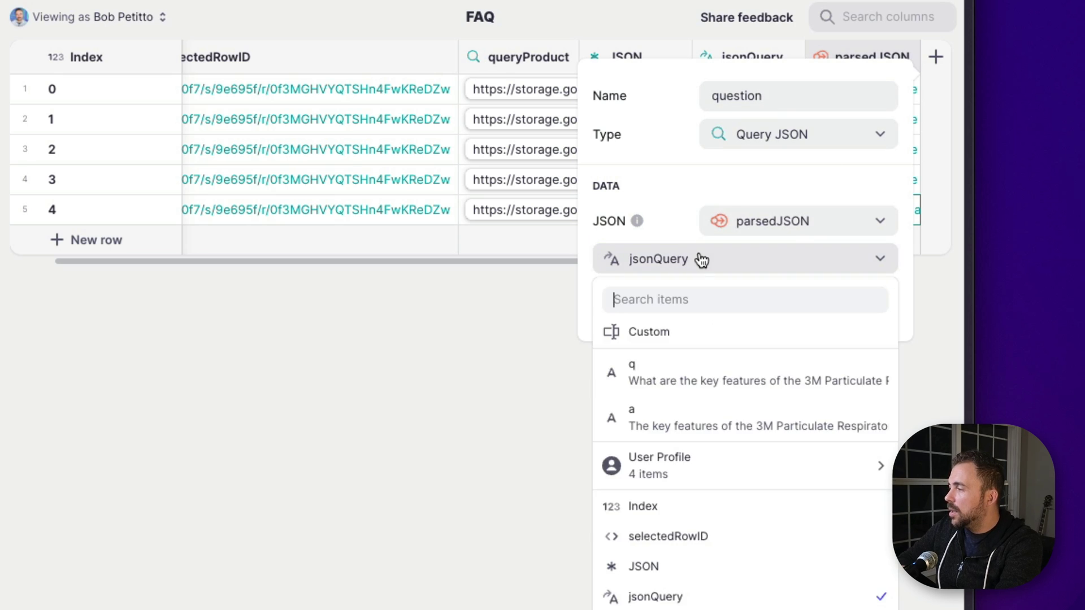
click(669, 383)
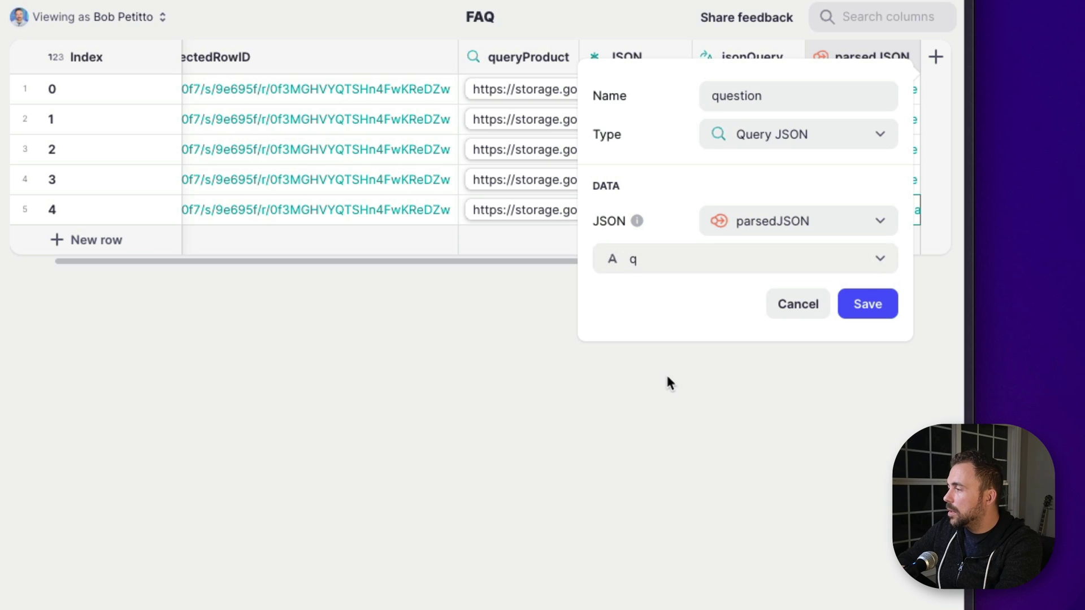
click(863, 305)
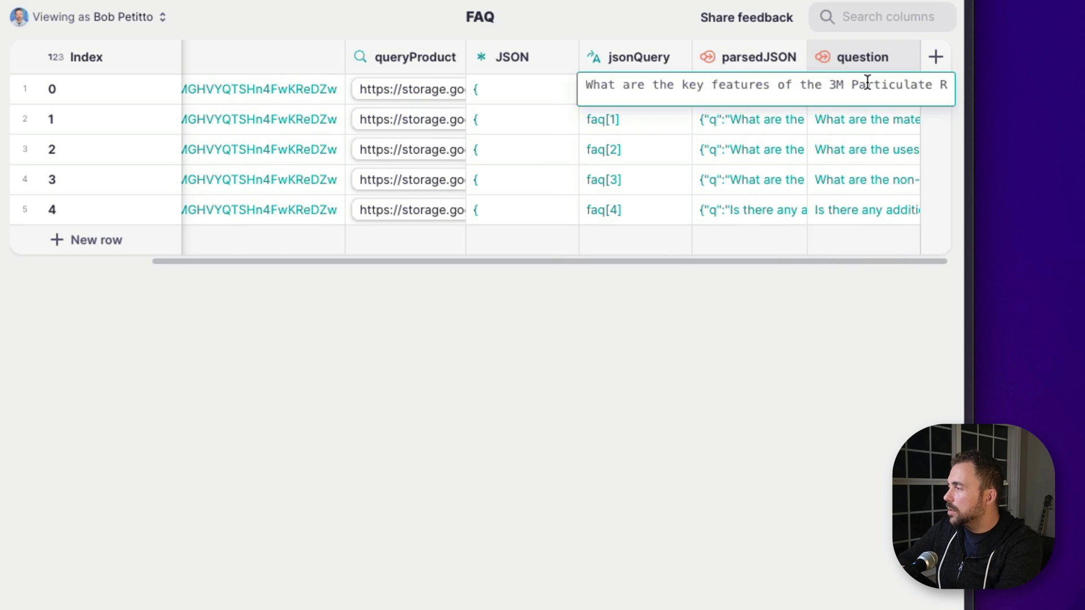
click(857, 149)
Step: Duplicate question as a column named answer that queries a from parsedJSON, save it and check the question and answer cells
click(906, 57)
click(836, 123)
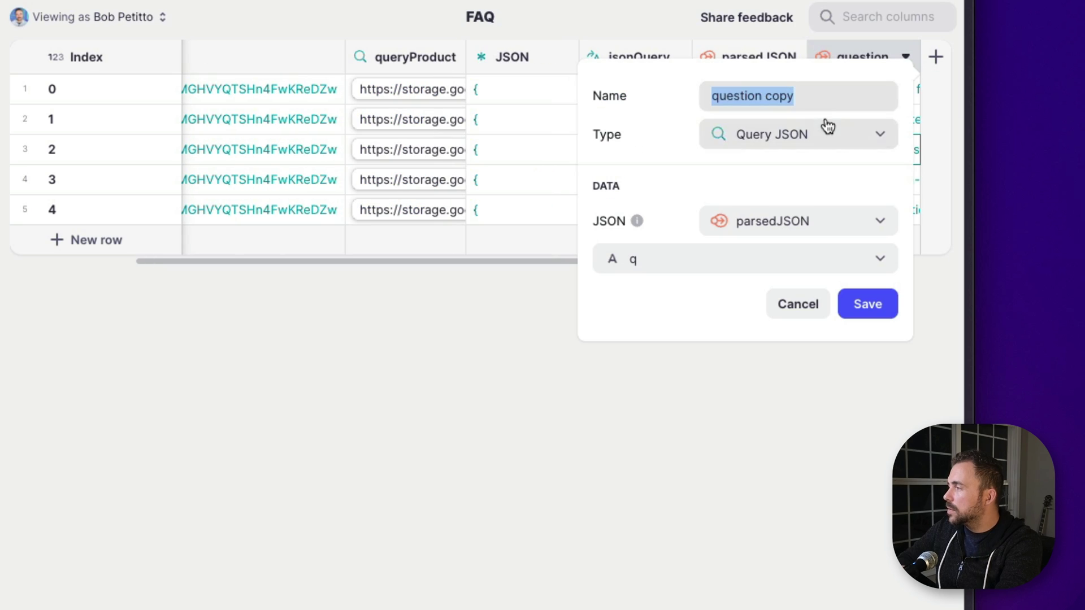
text(ans)
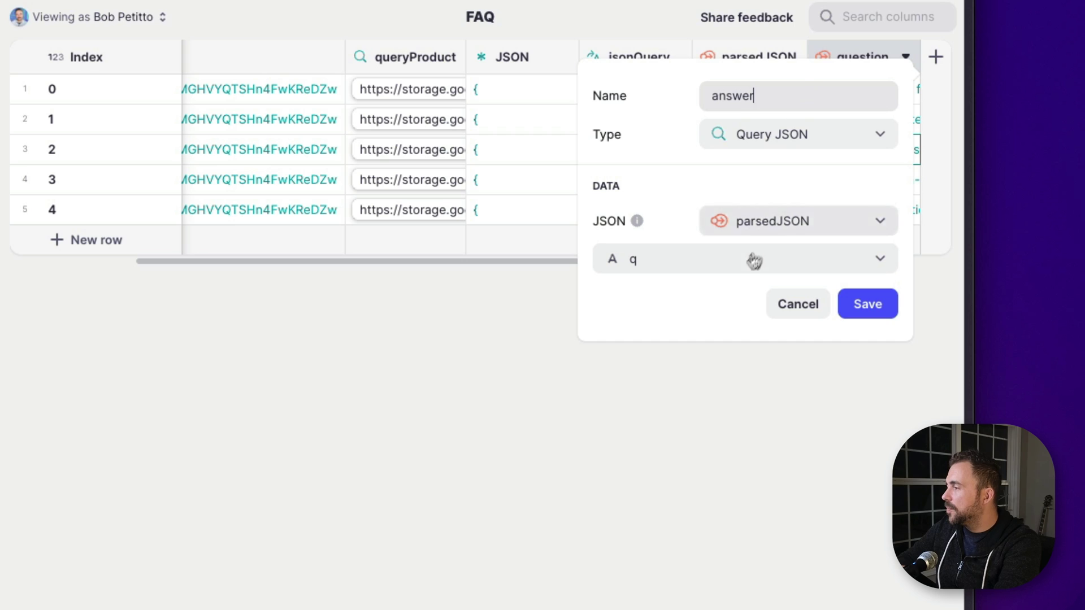
text(wer)
click(757, 258)
click(724, 415)
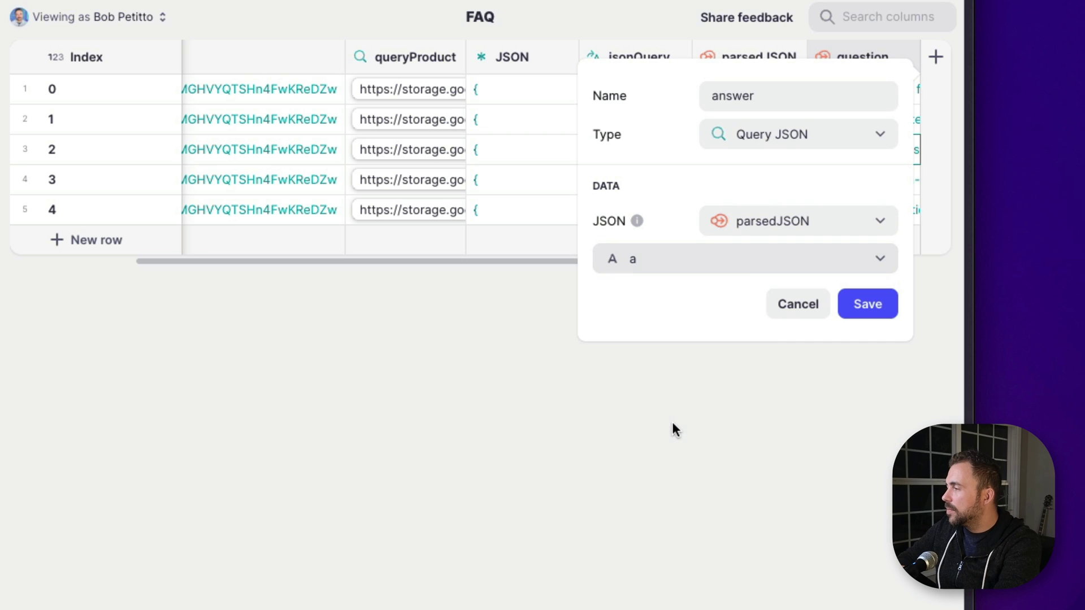
click(846, 317)
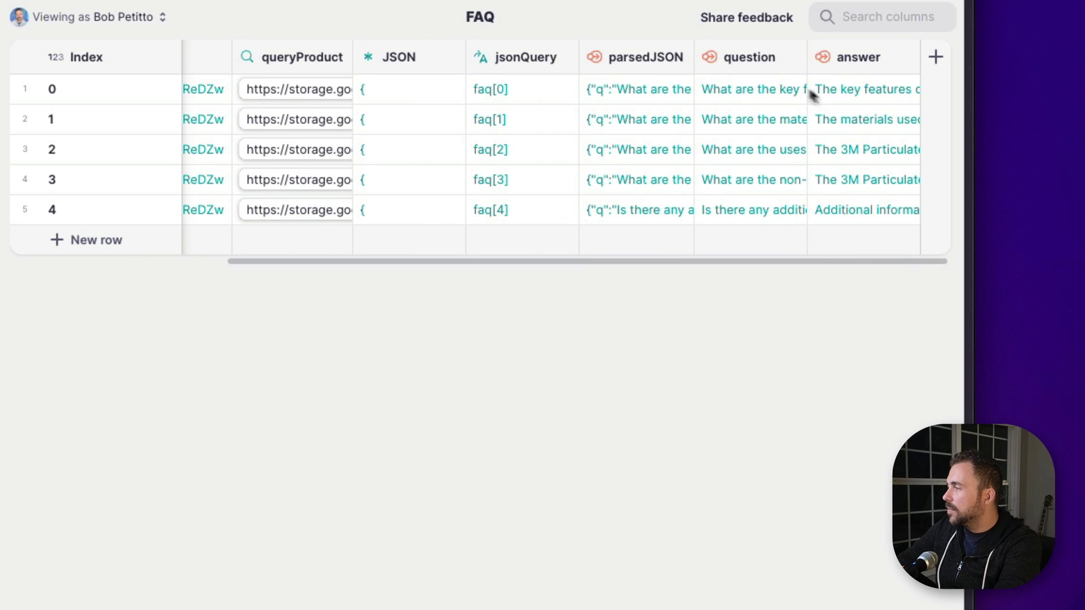
double_click(795, 86)
double_click(835, 119)
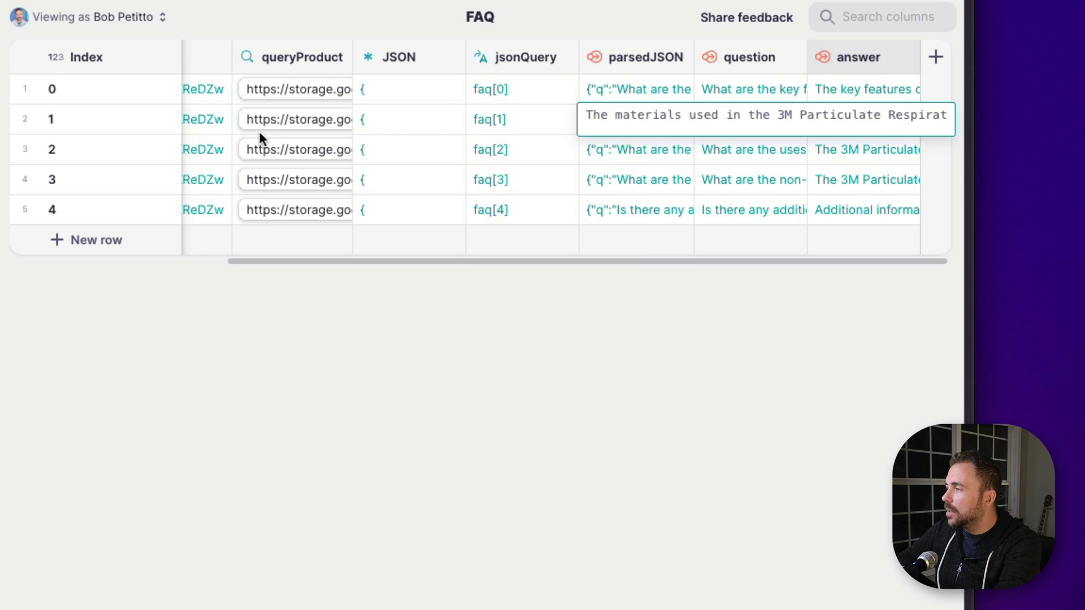
Step: Review the selectedRowID values and the column's configuration, and close the configuration without saving
scroll(259, 138, left, 5)
drag(254, 89, 256, 219)
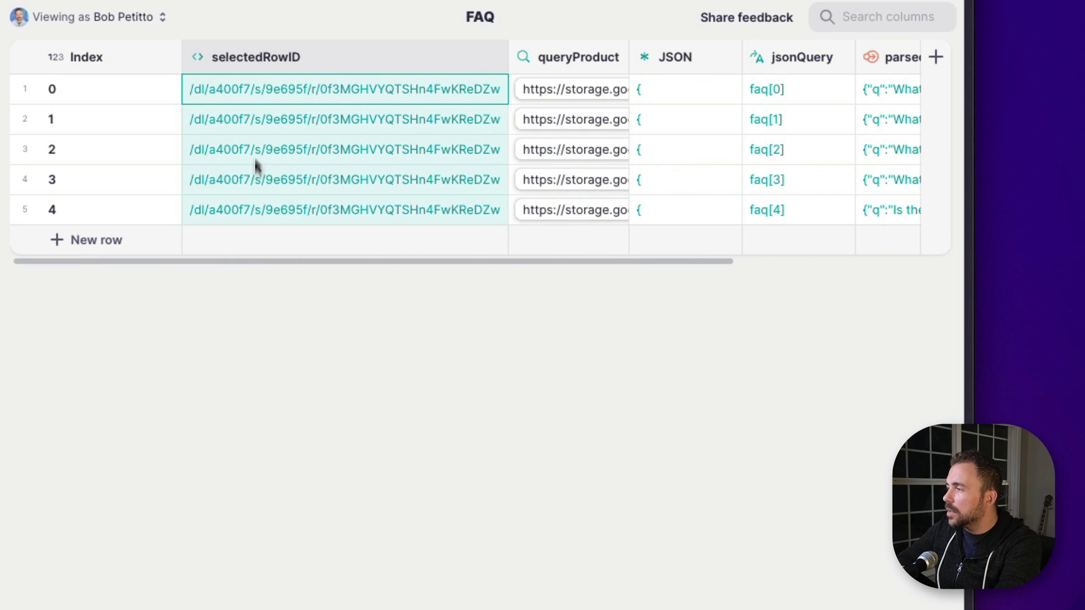
double_click(257, 63)
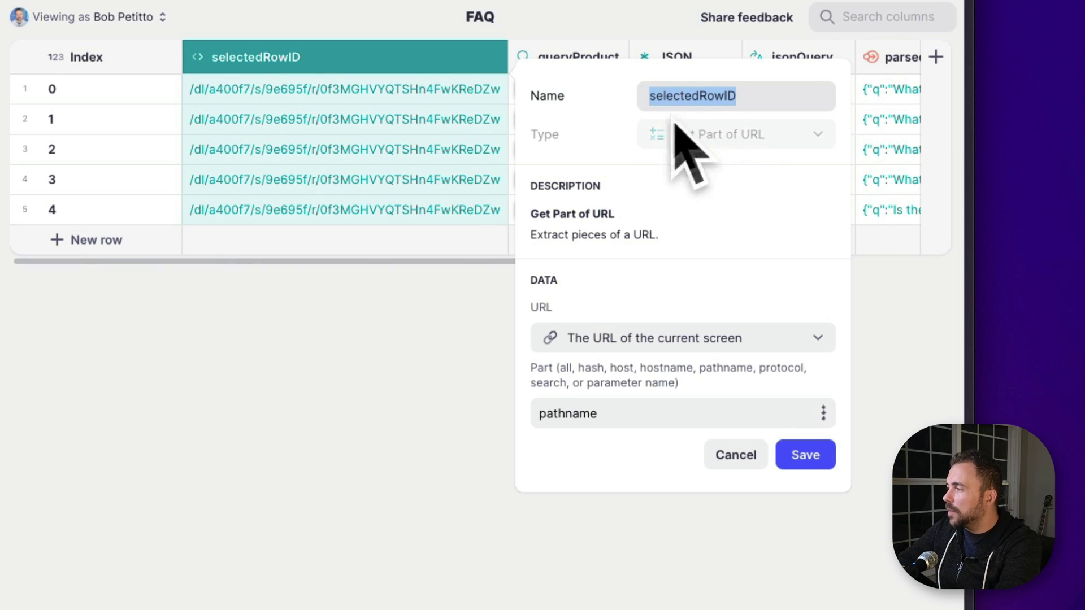
click(282, 120)
click(357, 368)
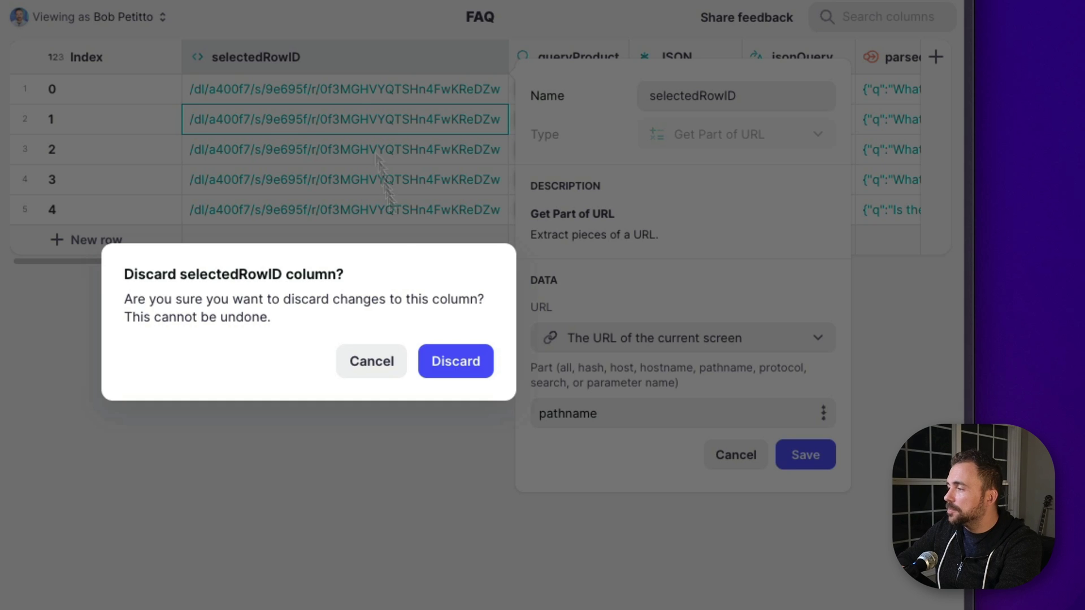
click(451, 361)
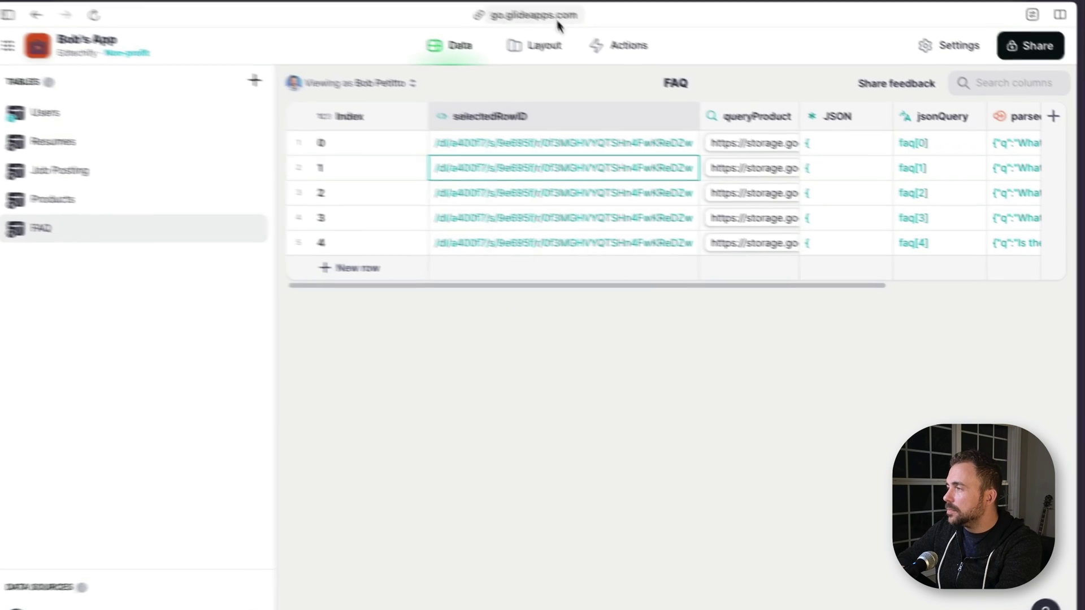
Step: Delete the FAQ as toggles rich text component from the product details screen and return to the Products list
click(548, 50)
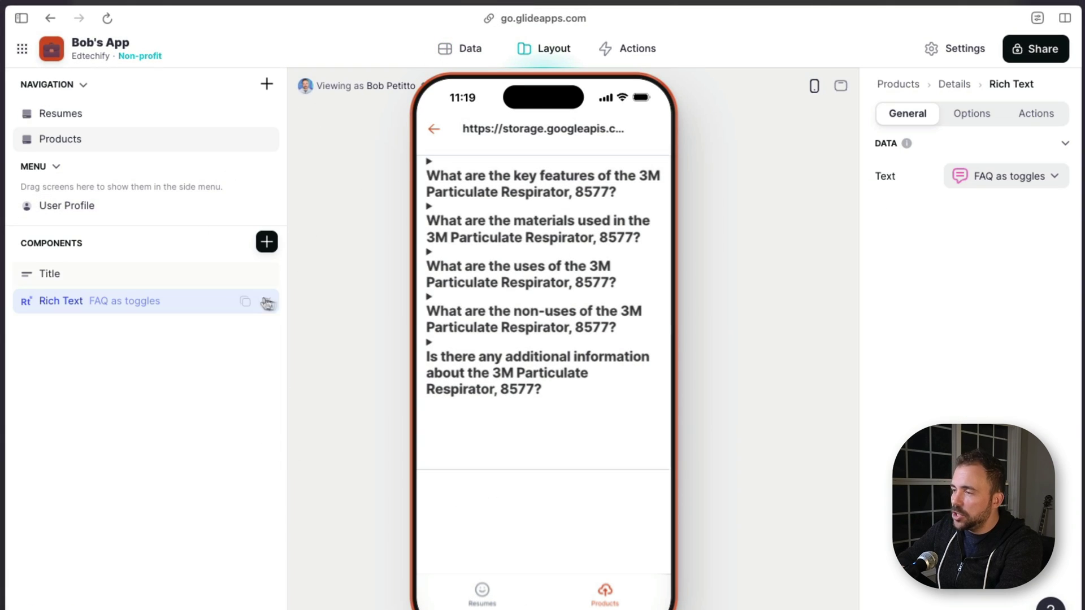
click(261, 300)
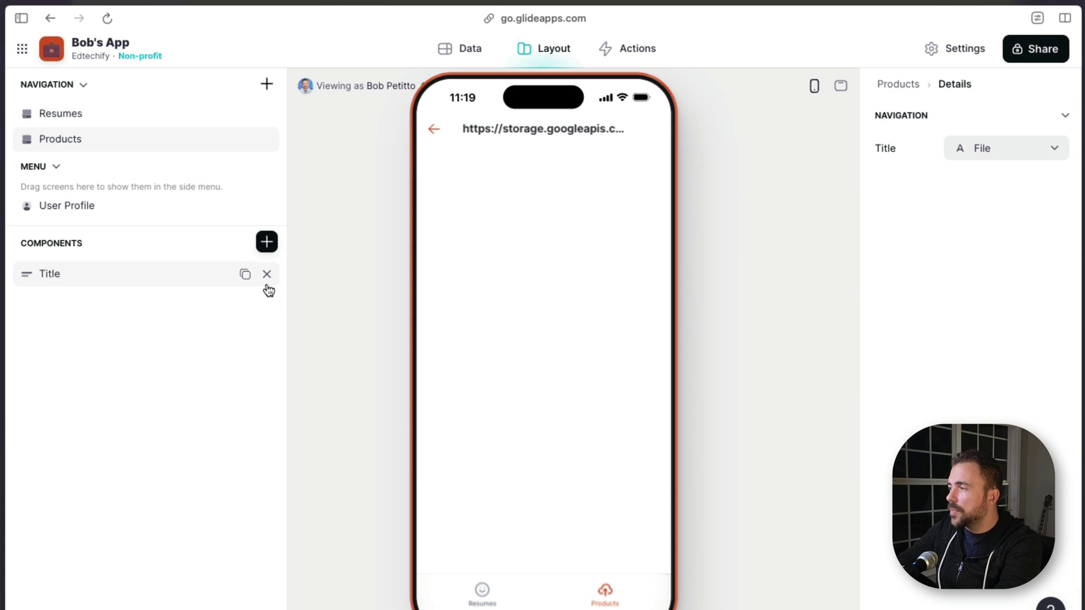
mouse_move(266, 277)
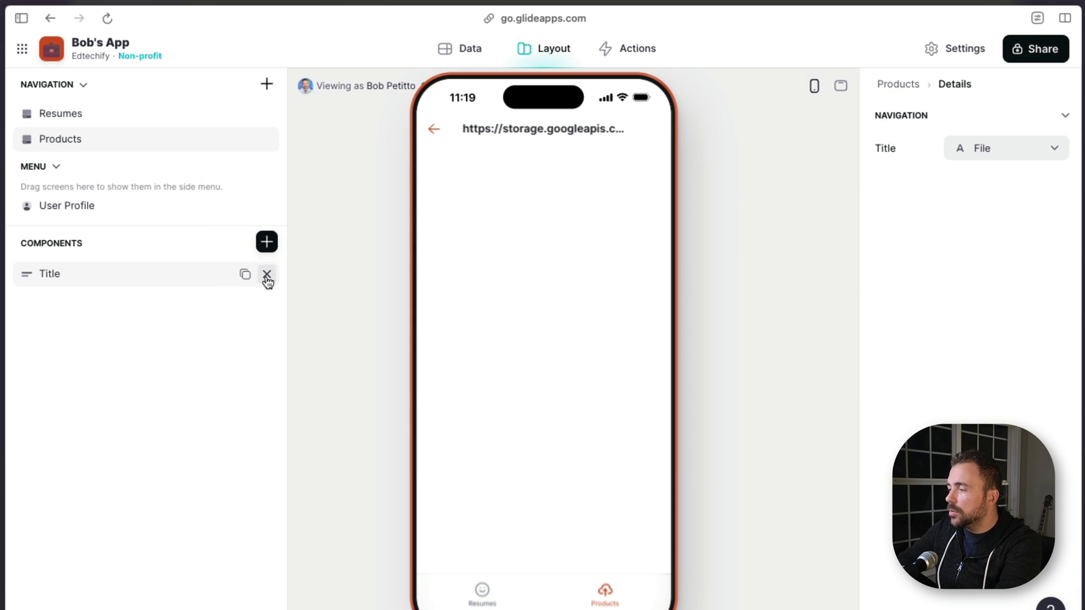
click(433, 129)
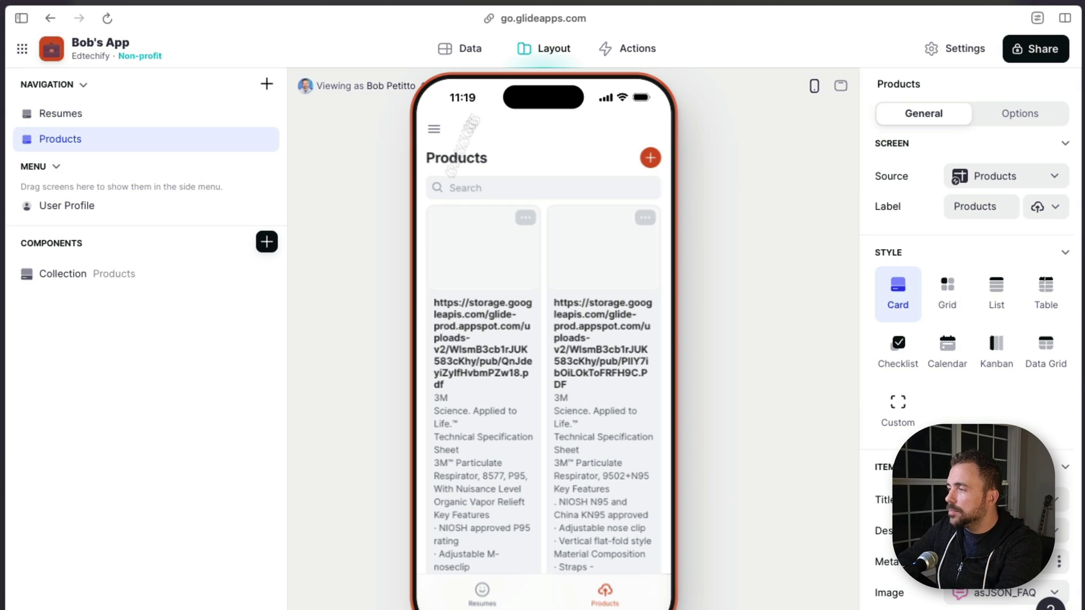
Step: Add a Generate Text column to the Products table with the instruction "Extract the product name" and extractText as input, and save it
click(466, 48)
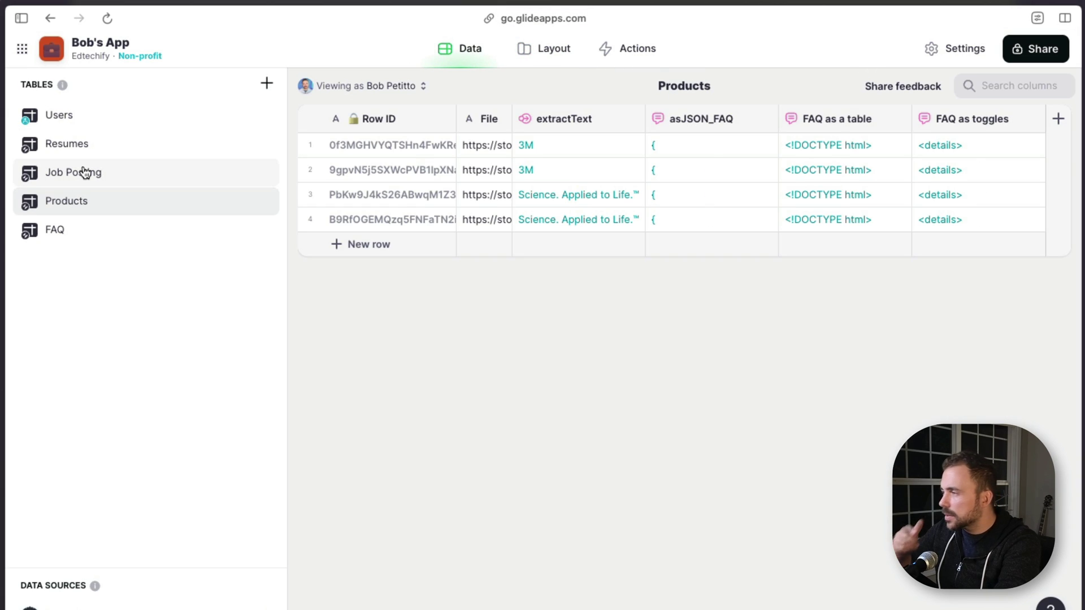
click(1058, 119)
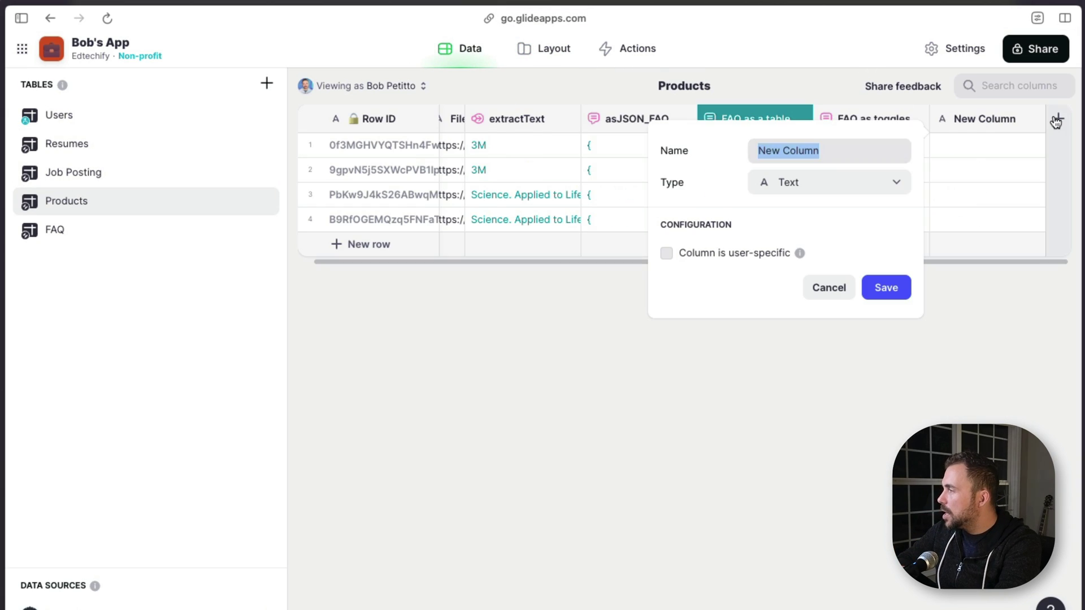
click(826, 184)
mouse_move(771, 295)
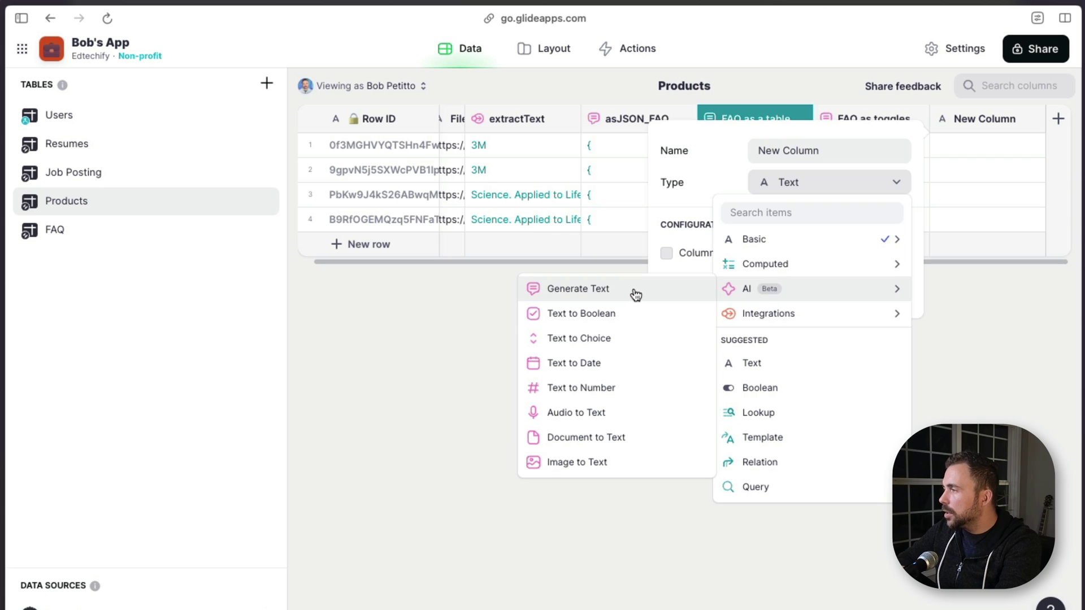
click(567, 291)
click(826, 292)
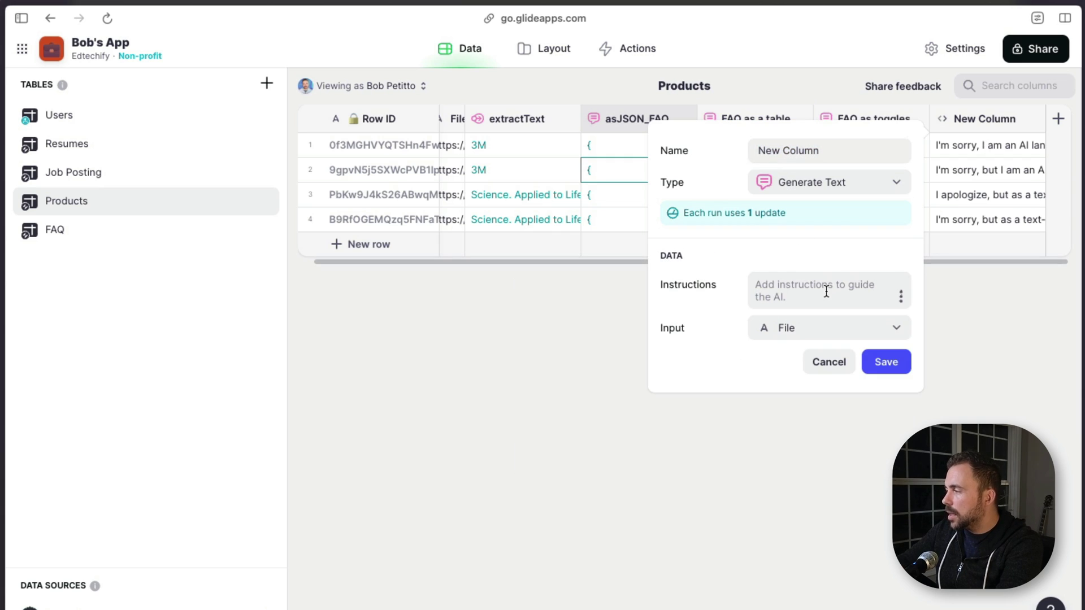
text(Ex)
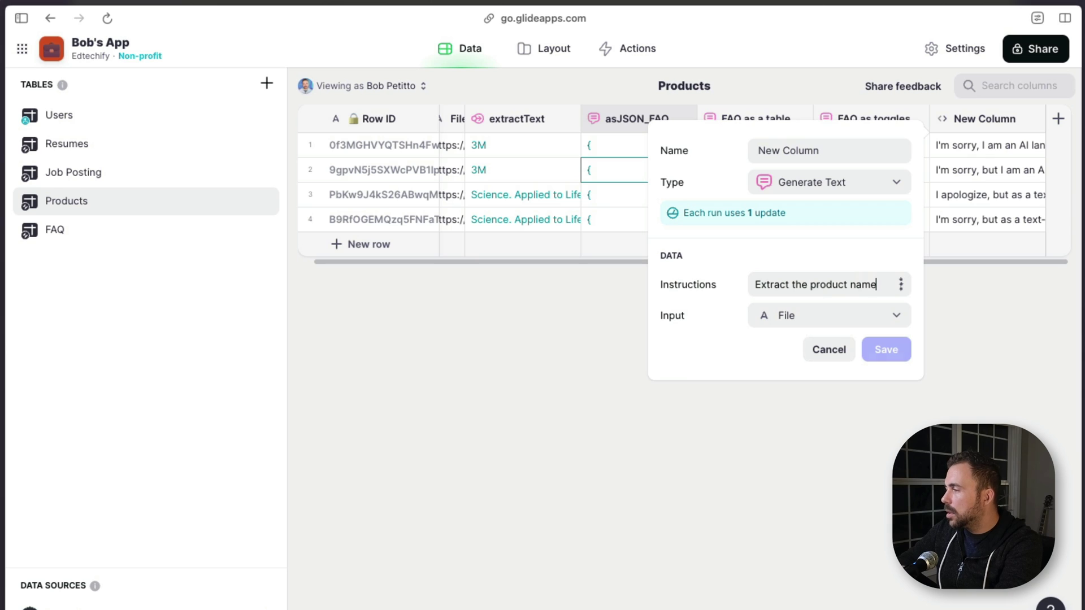
text(tract the product name)
click(788, 315)
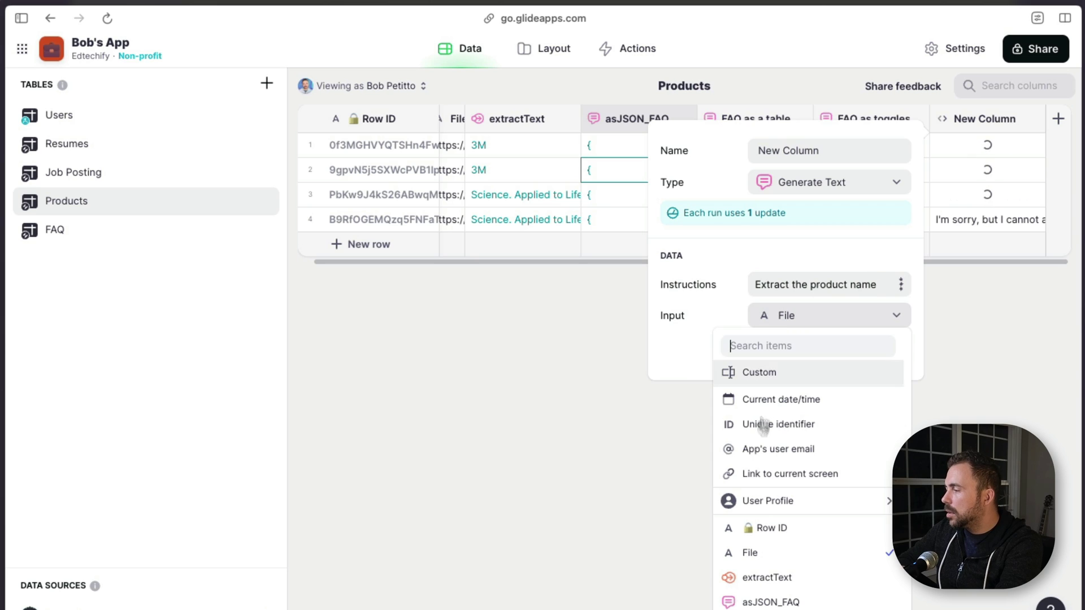
click(756, 578)
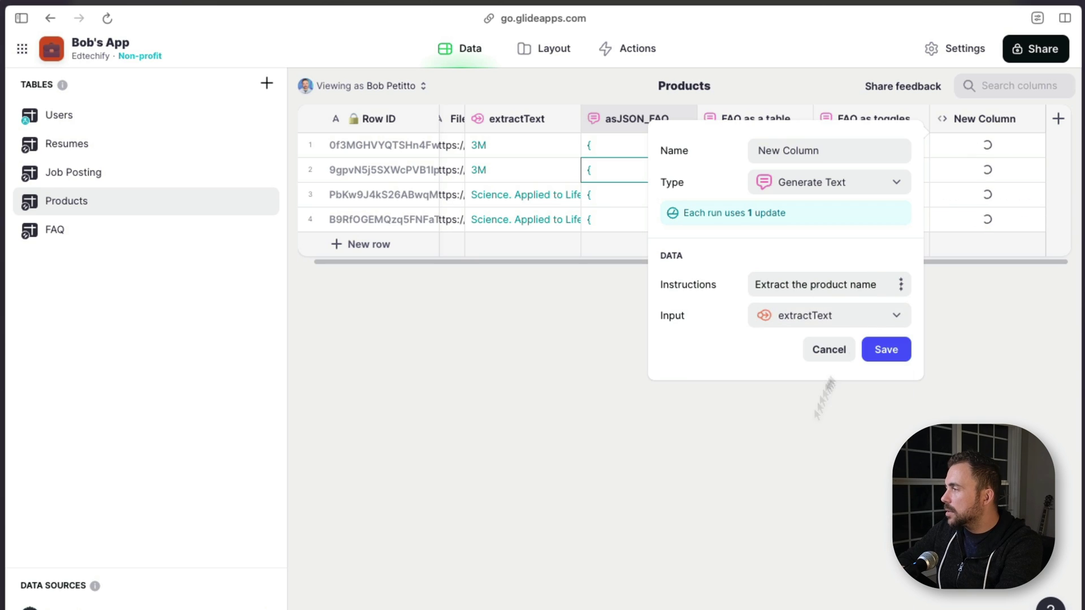
click(891, 357)
Step: Rename the new product name column in the Products table as Name and save it
click(995, 144)
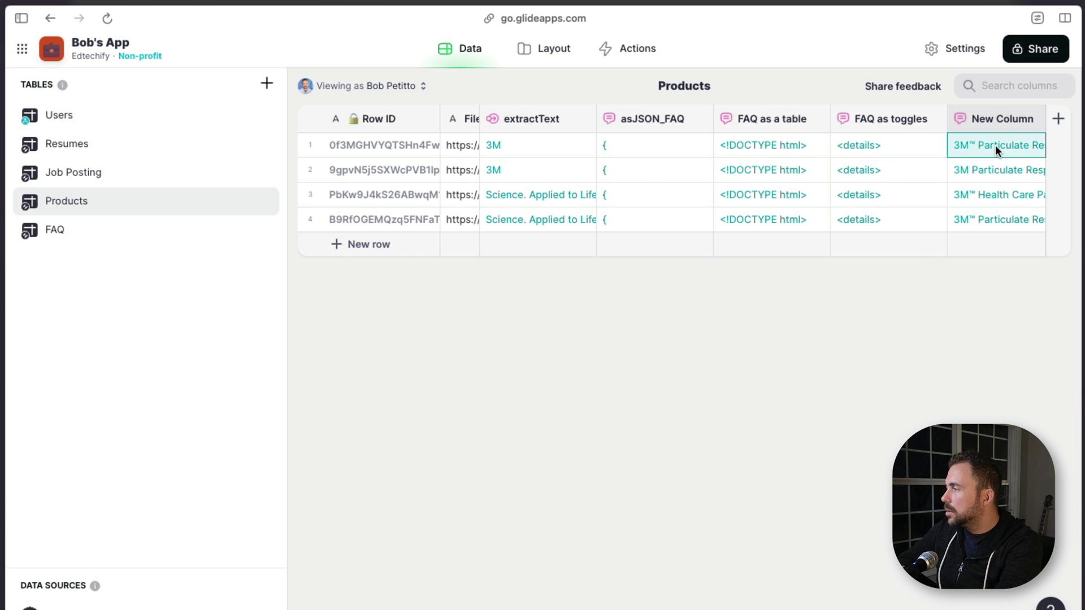
click(995, 119)
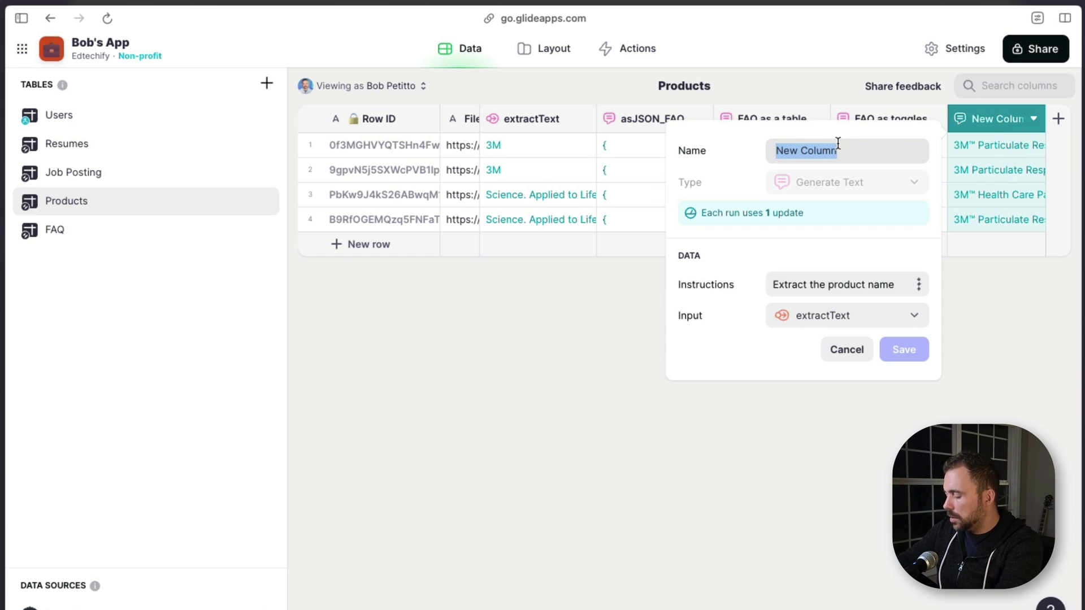
text(Name)
click(868, 285)
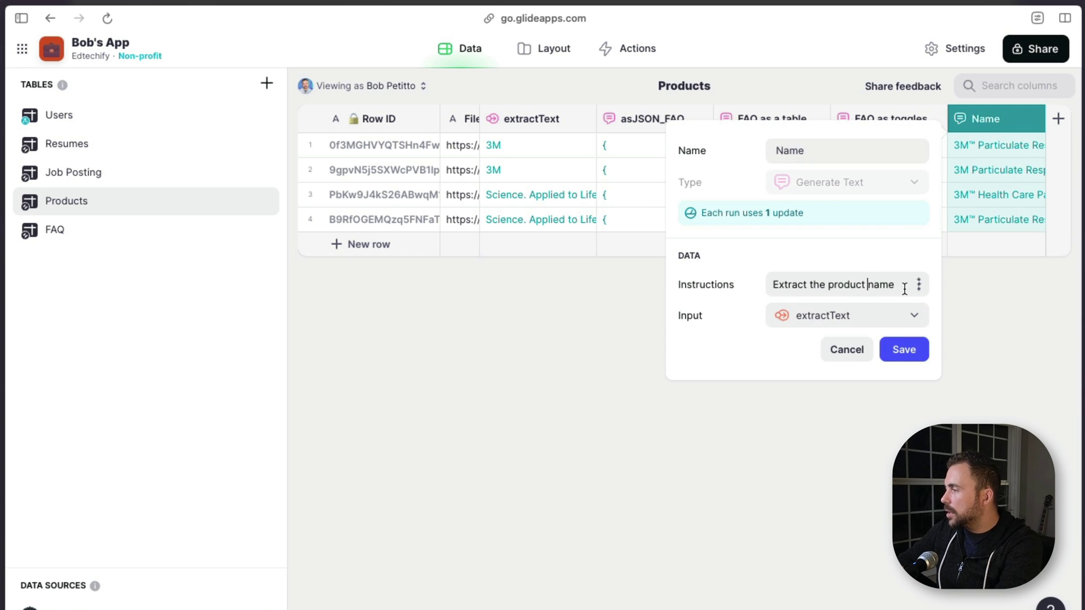
click(910, 347)
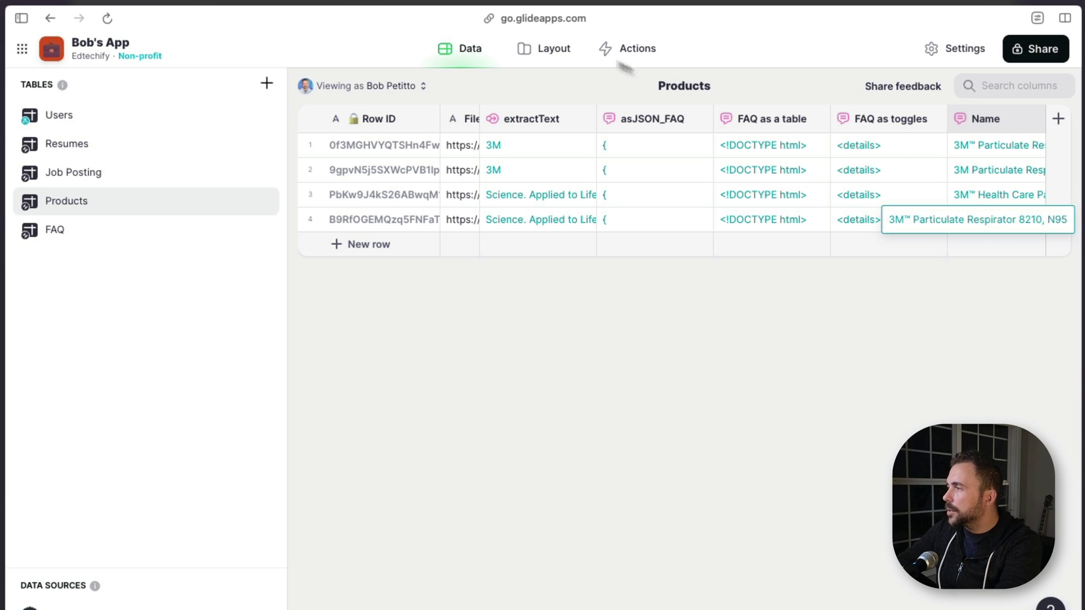
Step: Set the item title of the Products card collection to the Name column
click(546, 49)
click(131, 278)
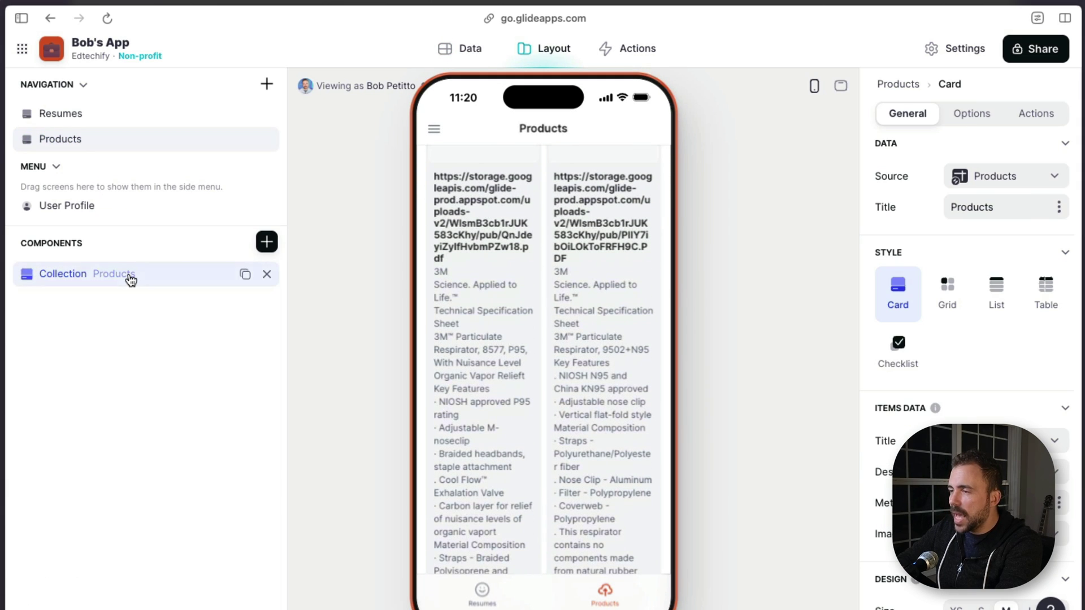
click(981, 441)
click(980, 413)
Step: Clear the extractText description from the Products cards and switch their image from asJSON_FAQ to an empty From URL value
click(995, 176)
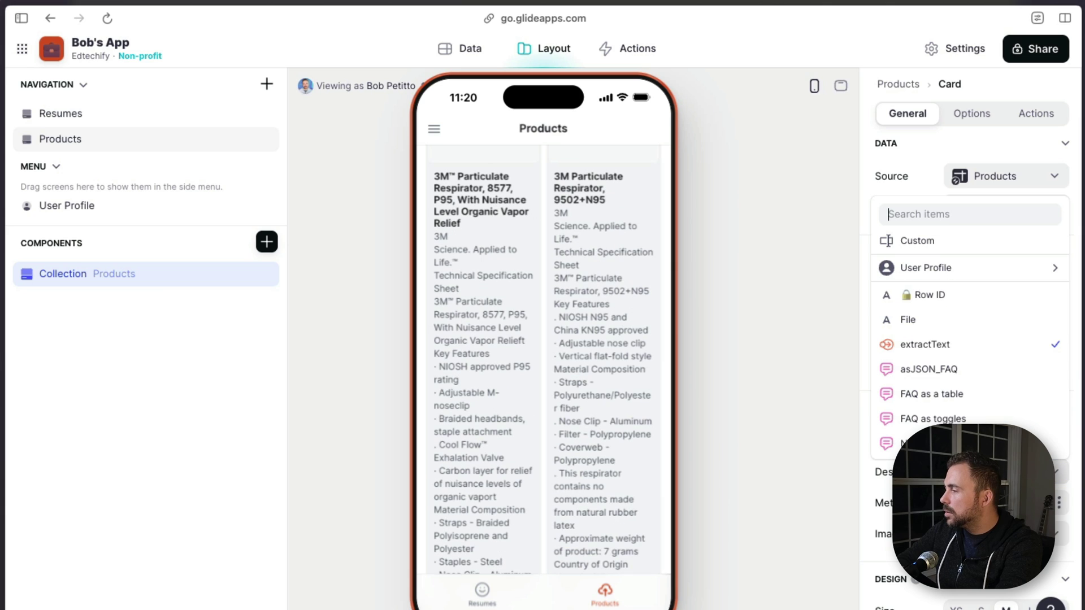
key(Escape)
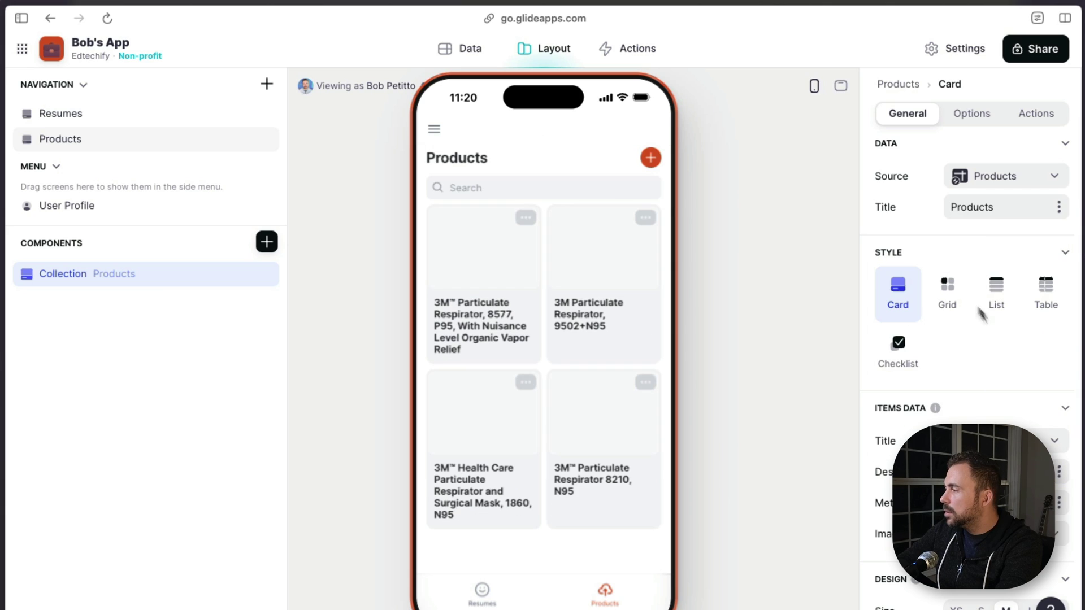
click(971, 534)
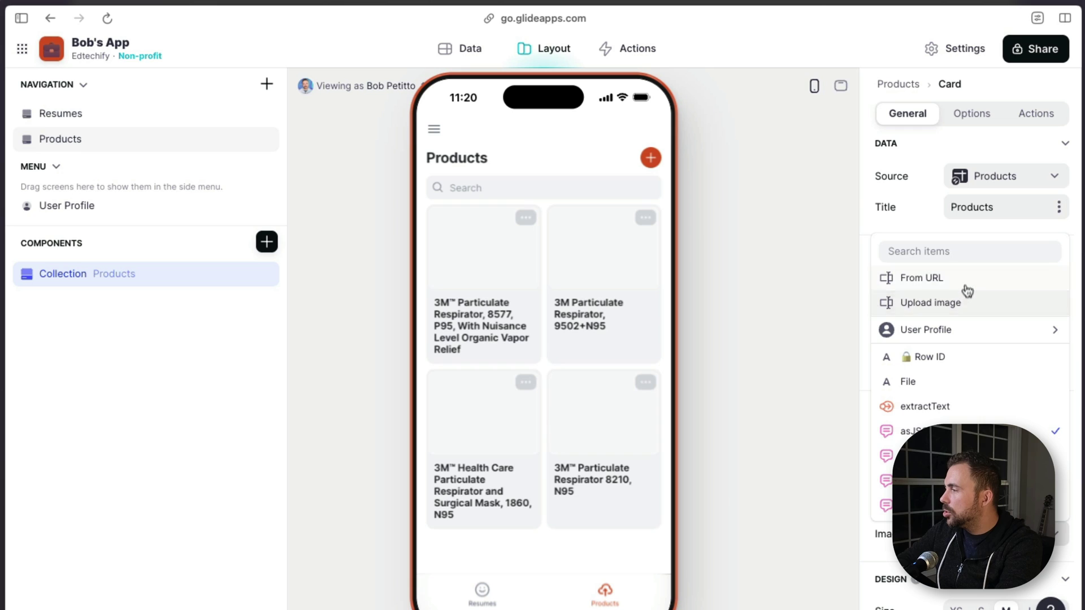
click(967, 286)
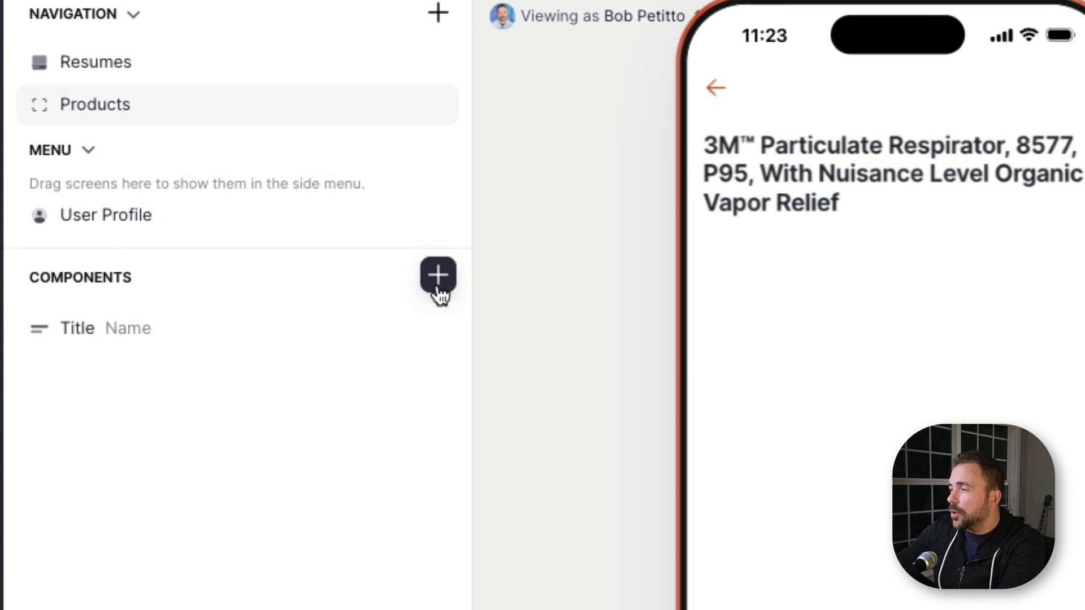
Step: Insert a custom collection below the title on the product details screen and set its layout to Full
click(265, 252)
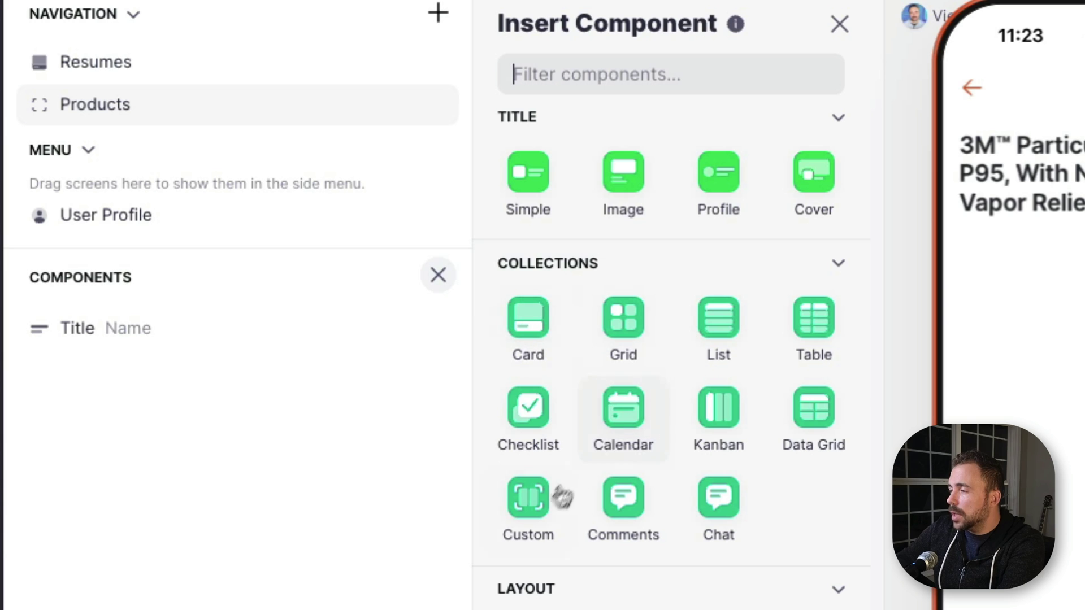
click(528, 537)
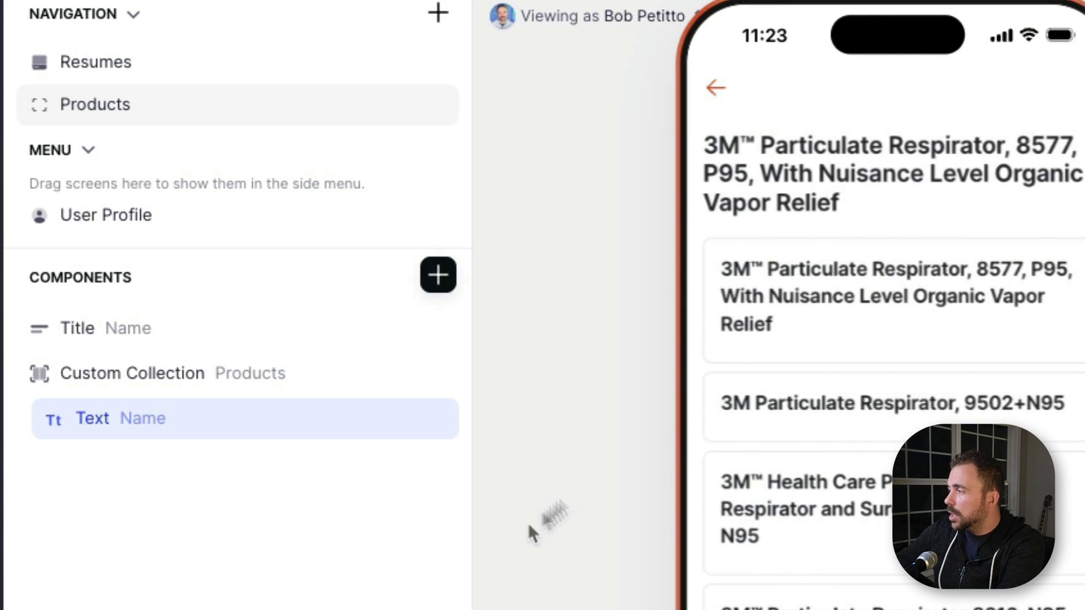
click(146, 389)
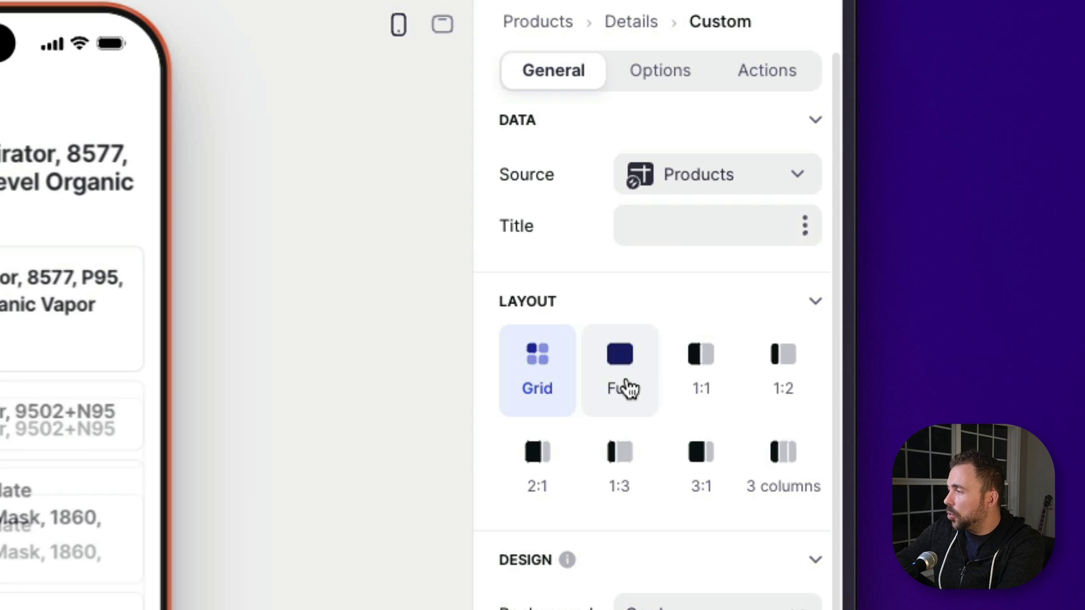
click(626, 389)
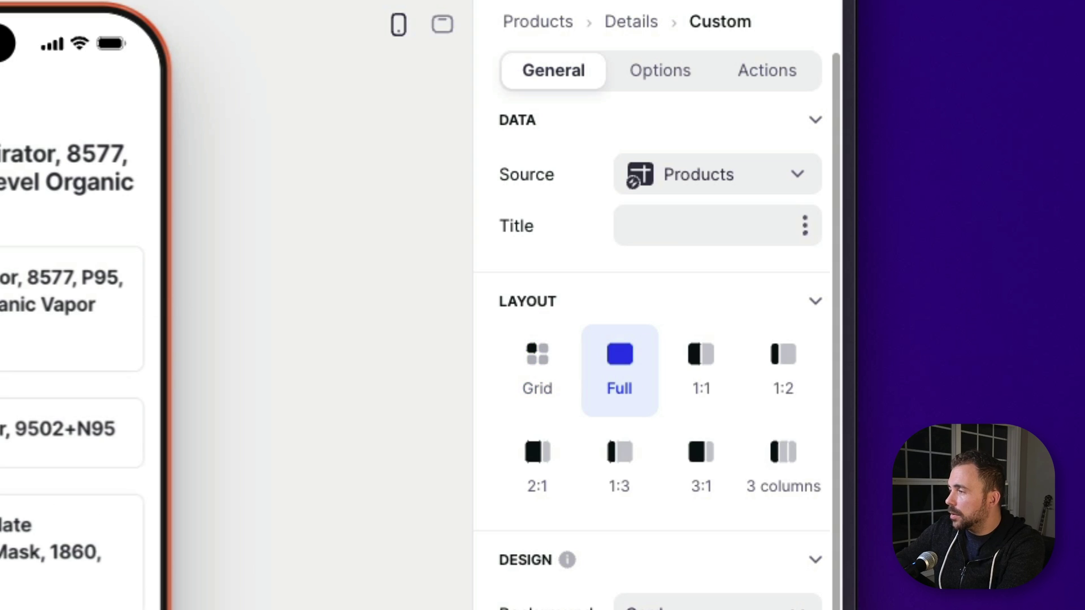
Step: Set the custom collection's source to the FAQ table and turn off its search bar
click(687, 180)
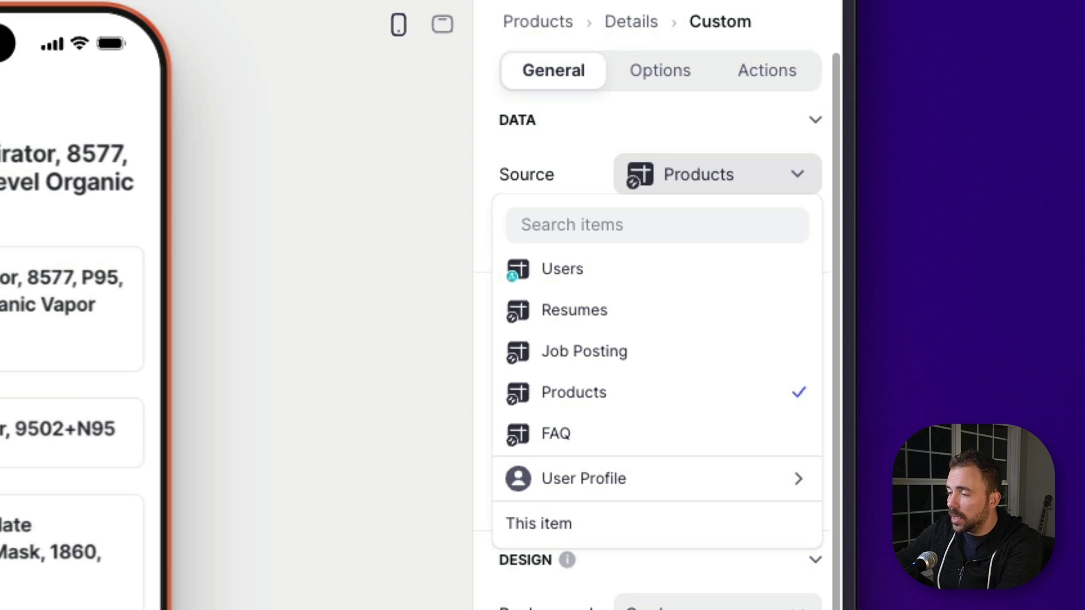
key(Escape)
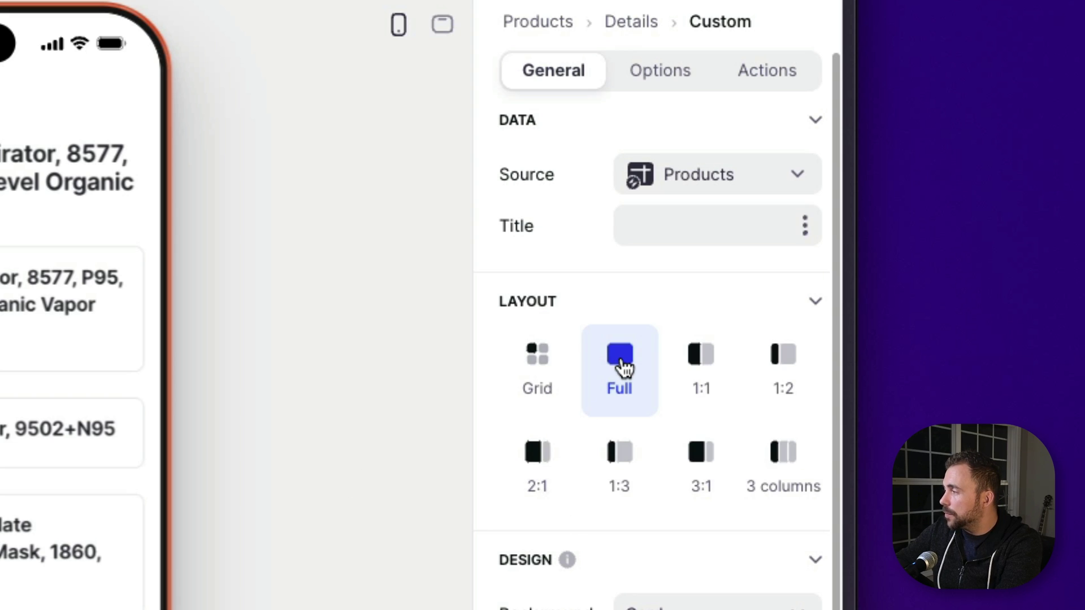
click(713, 185)
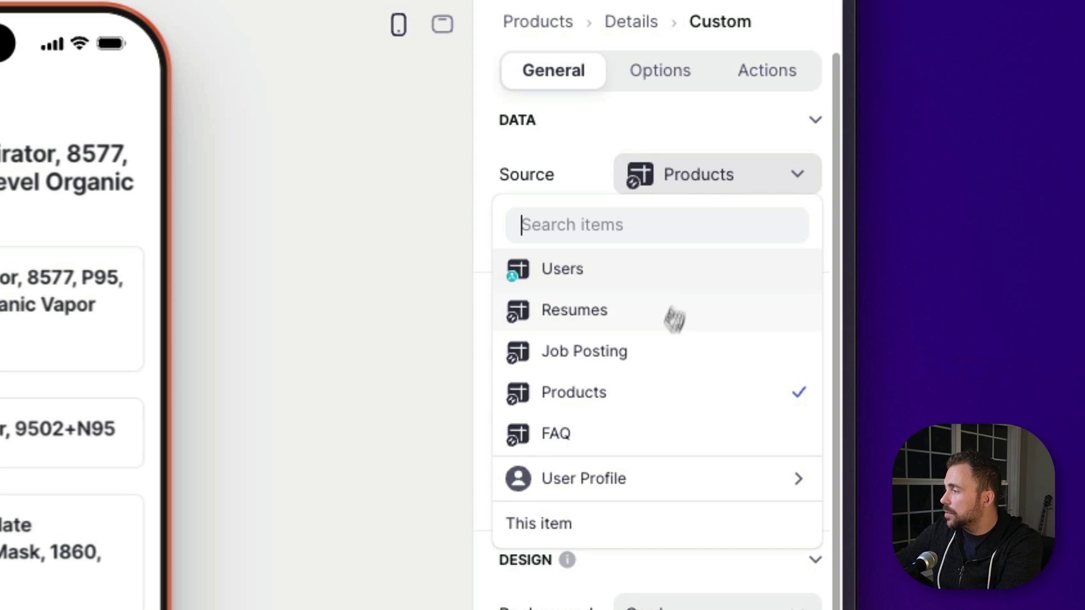
click(627, 451)
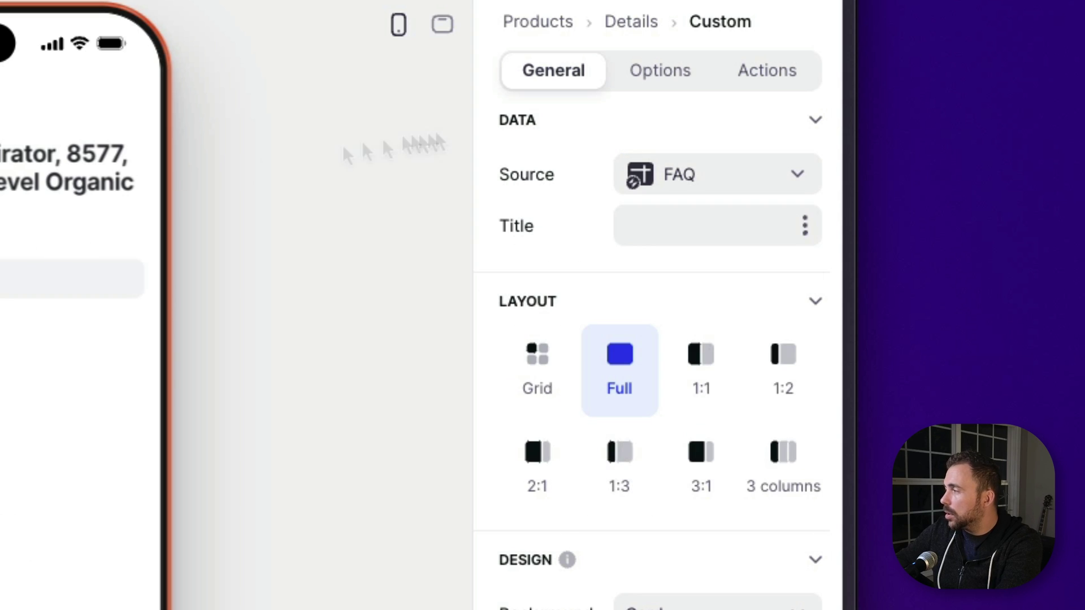
click(660, 72)
click(543, 588)
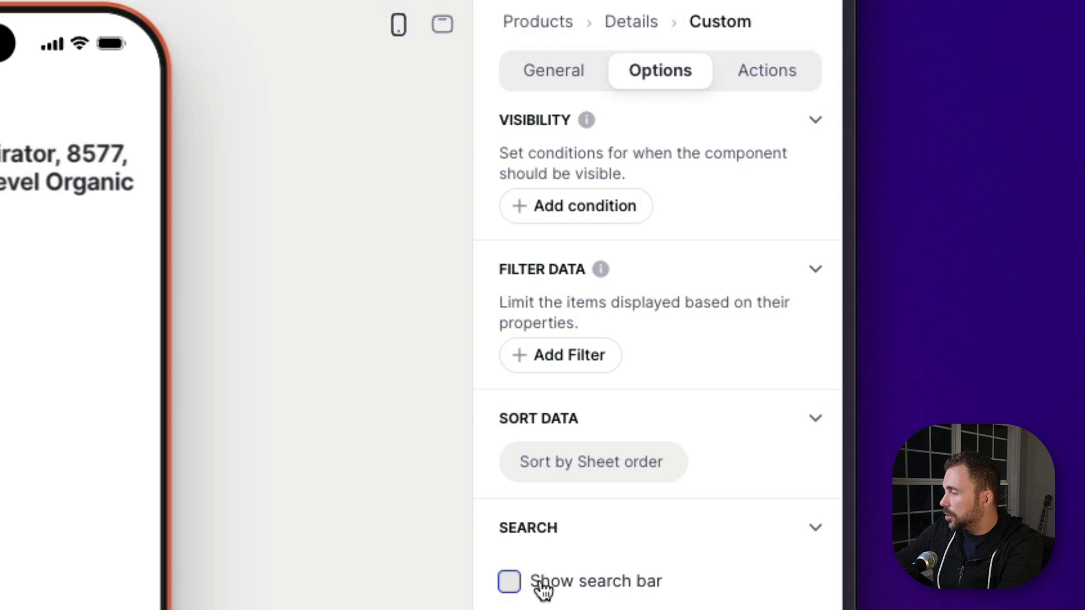
click(782, 75)
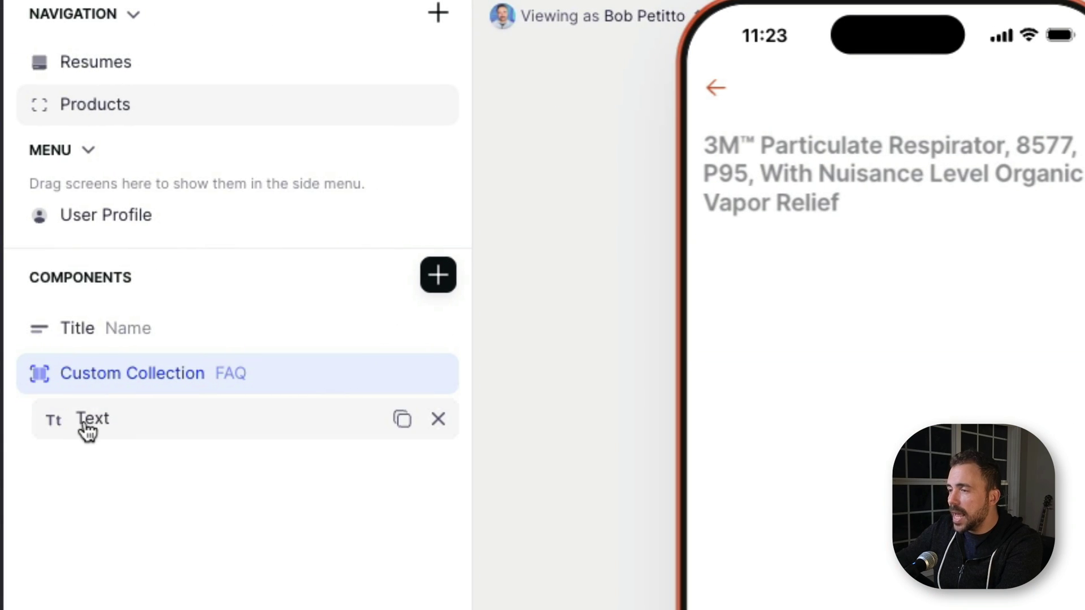
Step: Bind the text component inside the custom collection to the question column and set its style to Large
click(84, 424)
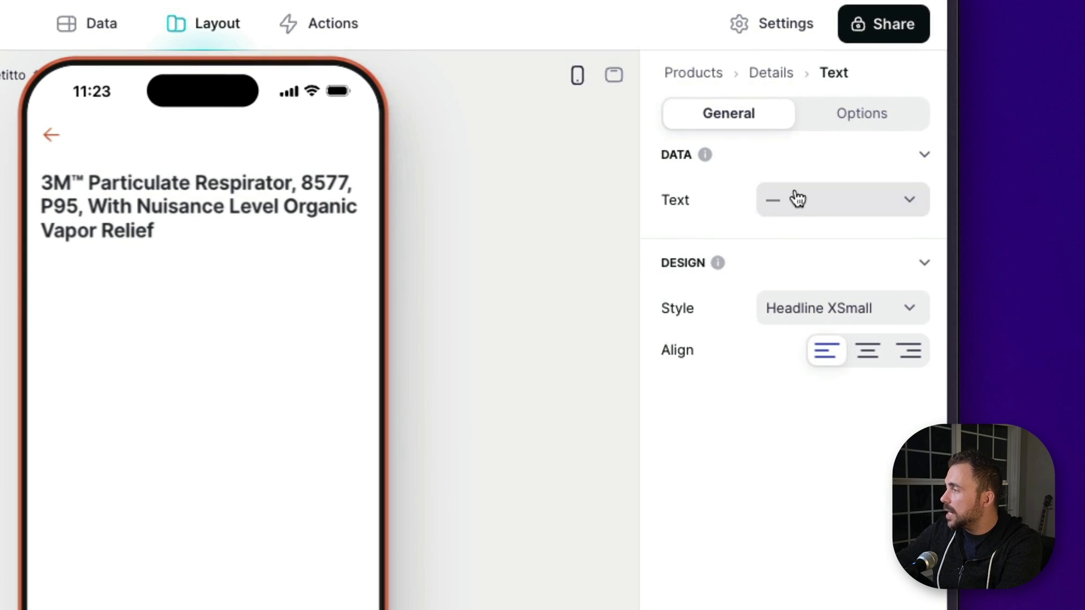
click(795, 198)
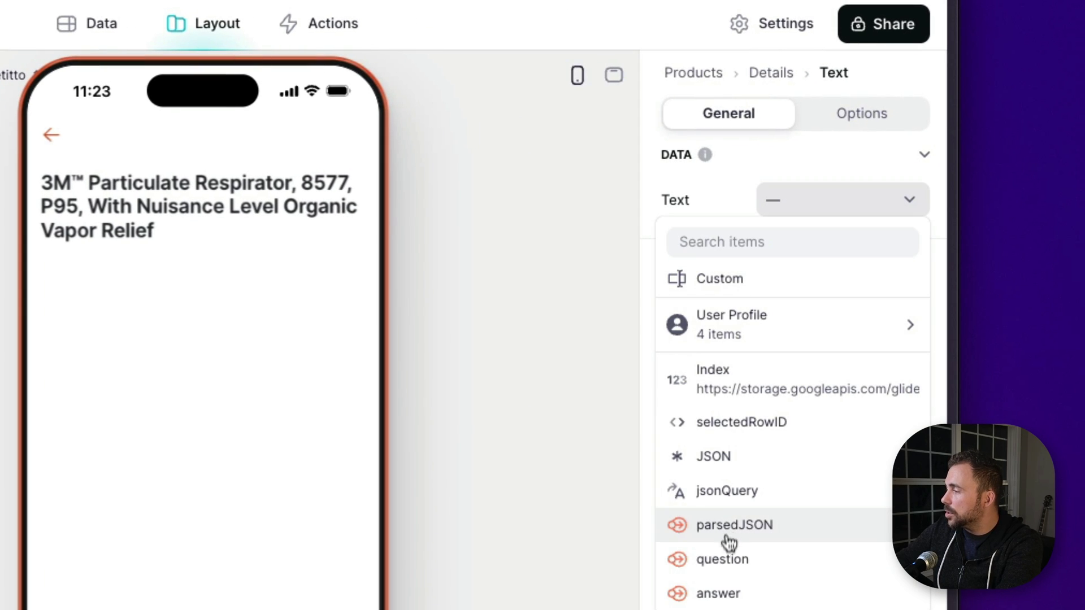
click(723, 560)
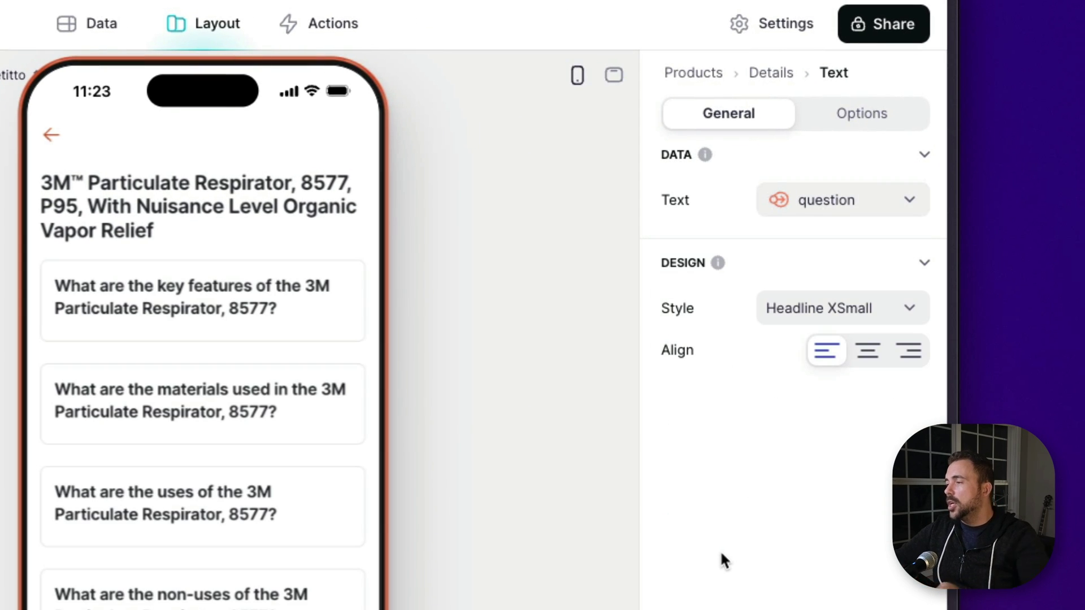
click(852, 312)
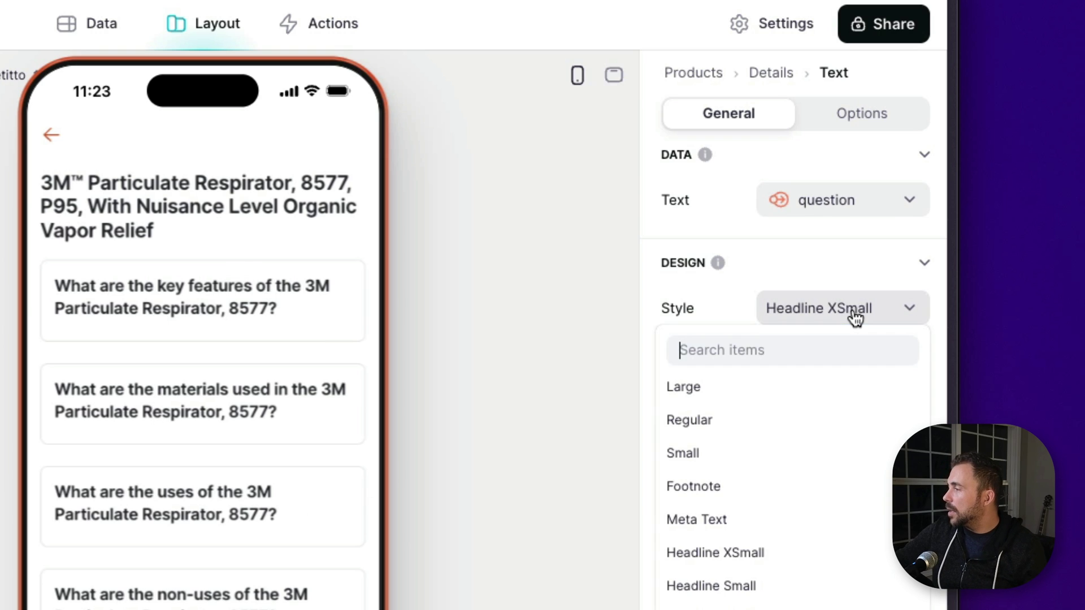
click(784, 397)
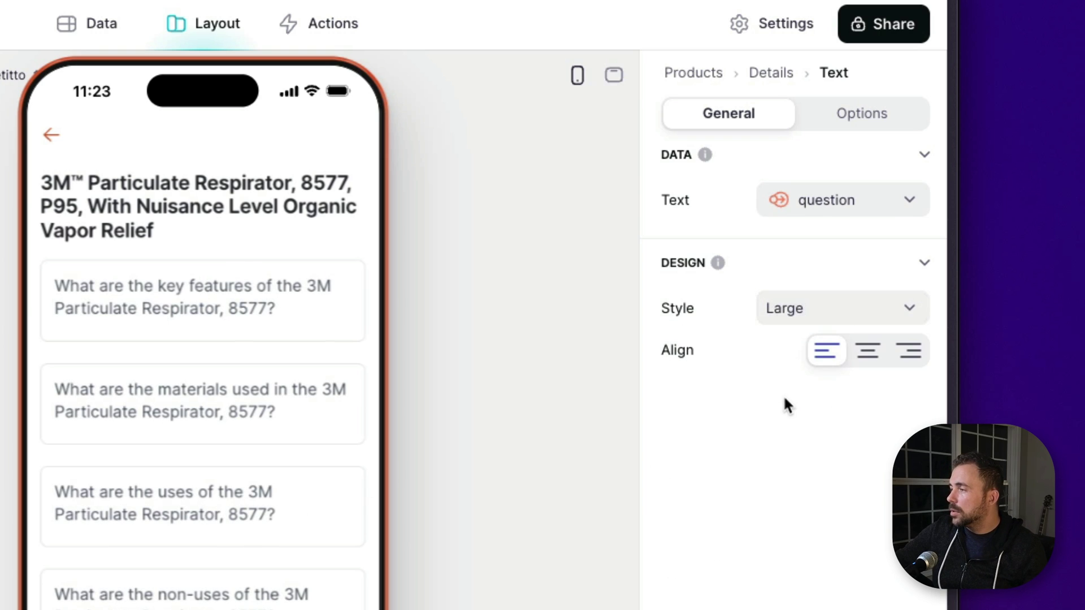
Step: Set the FAQ custom collection's item click action to show the detail screen with Slide In as its navigation target
scroll(122, 315, down, 2)
scroll(122, 315, up, 2)
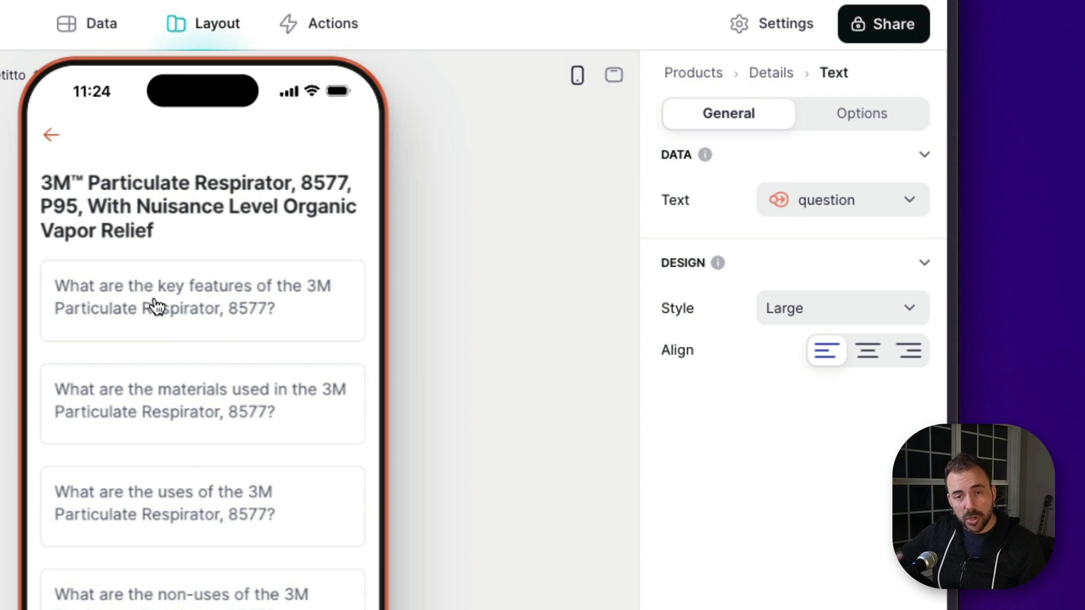
click(1, 226)
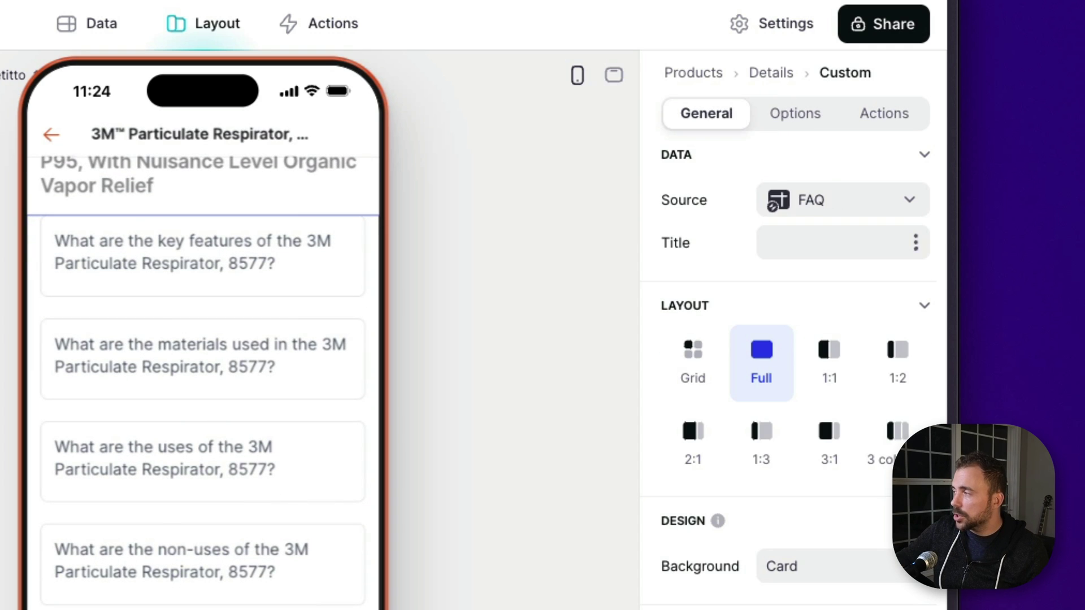
click(888, 124)
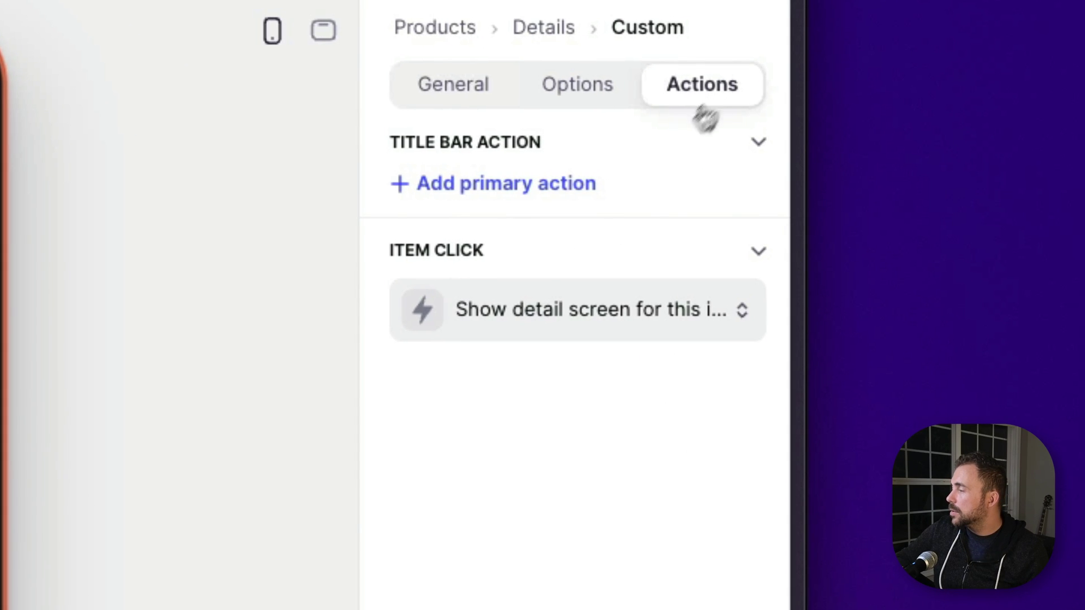
click(576, 300)
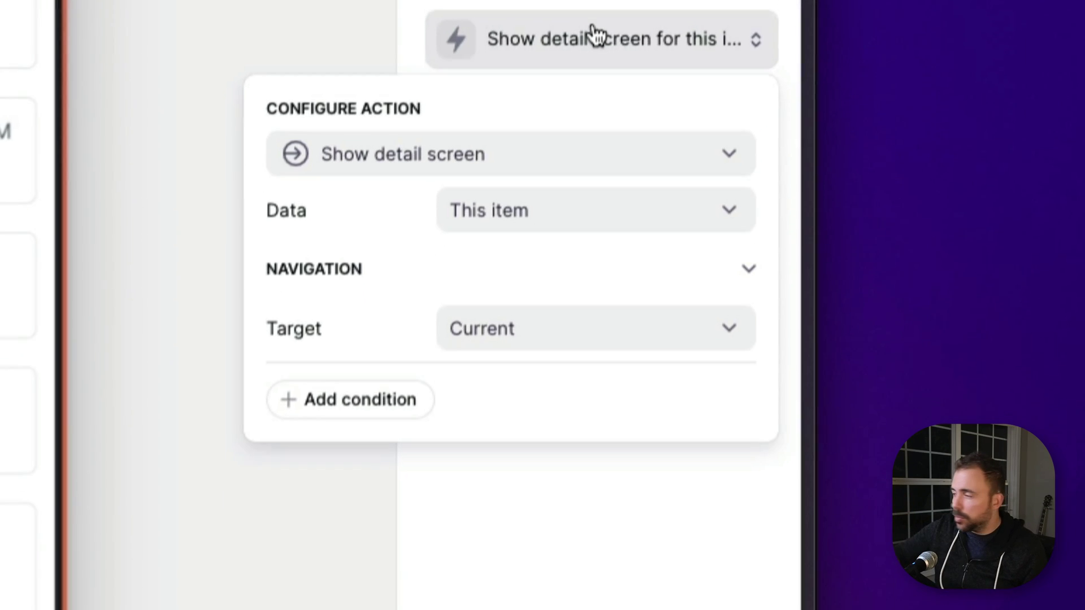
click(548, 328)
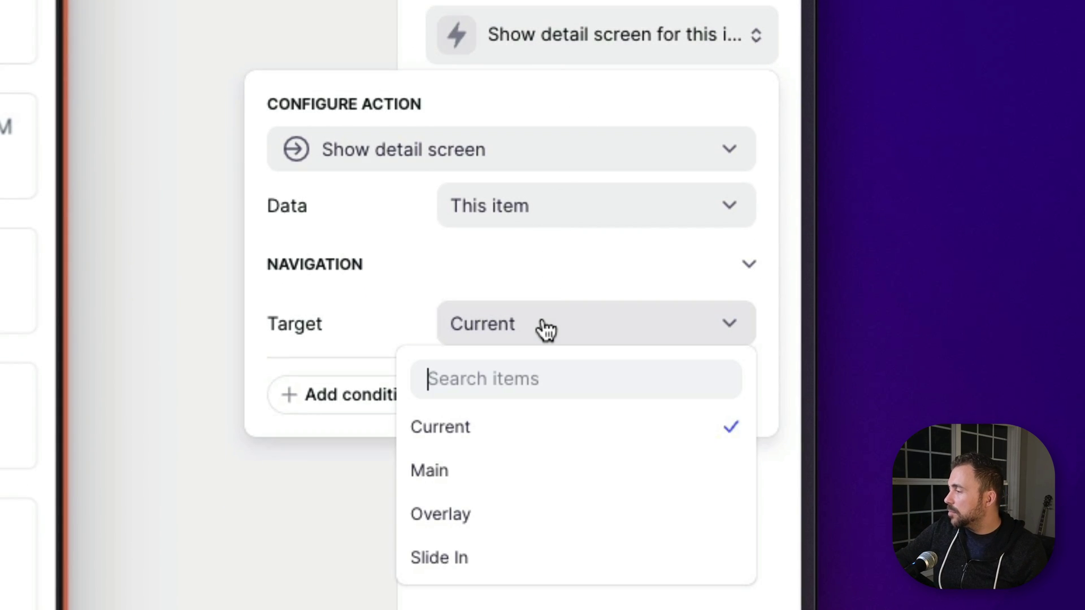
click(490, 557)
click(341, 553)
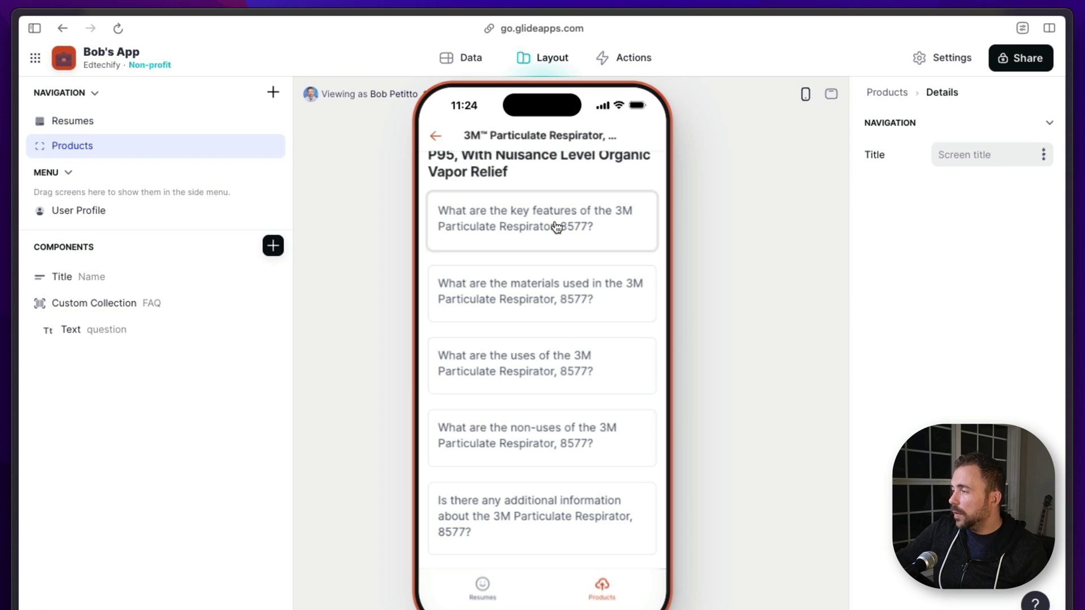
Step: On the first question's detail screen, remove the Breadcrumbs, Title and Fields components and set the navigation title to the question column
click(557, 227)
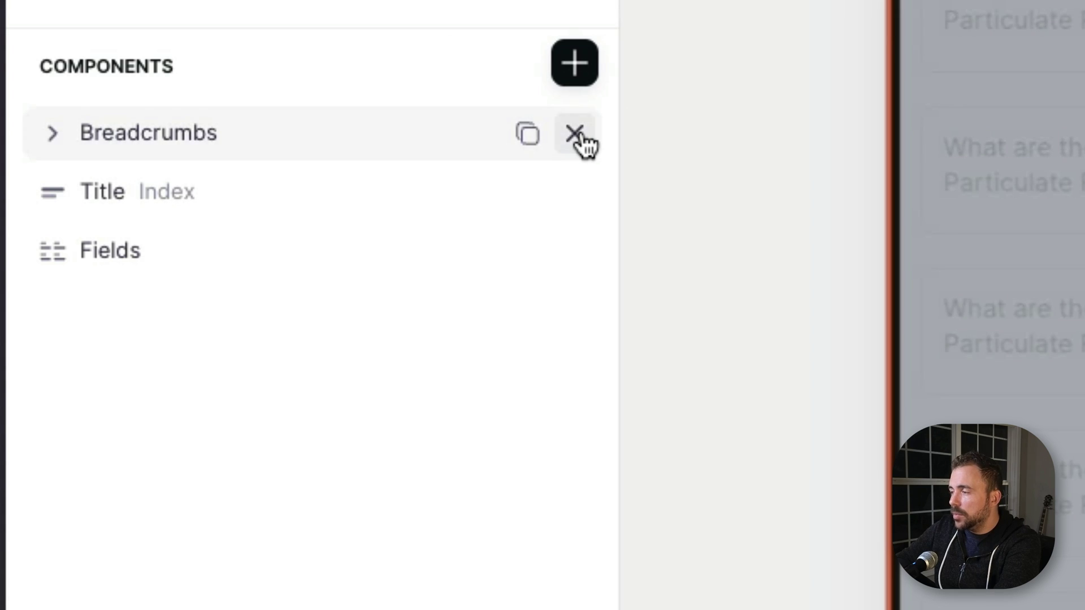
click(576, 135)
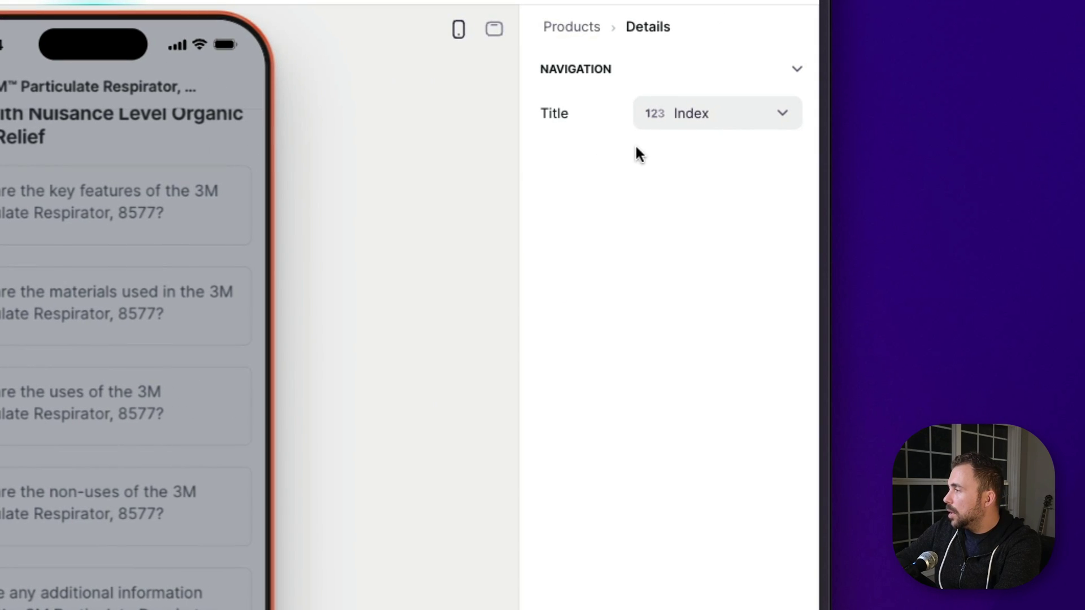
click(673, 113)
click(622, 536)
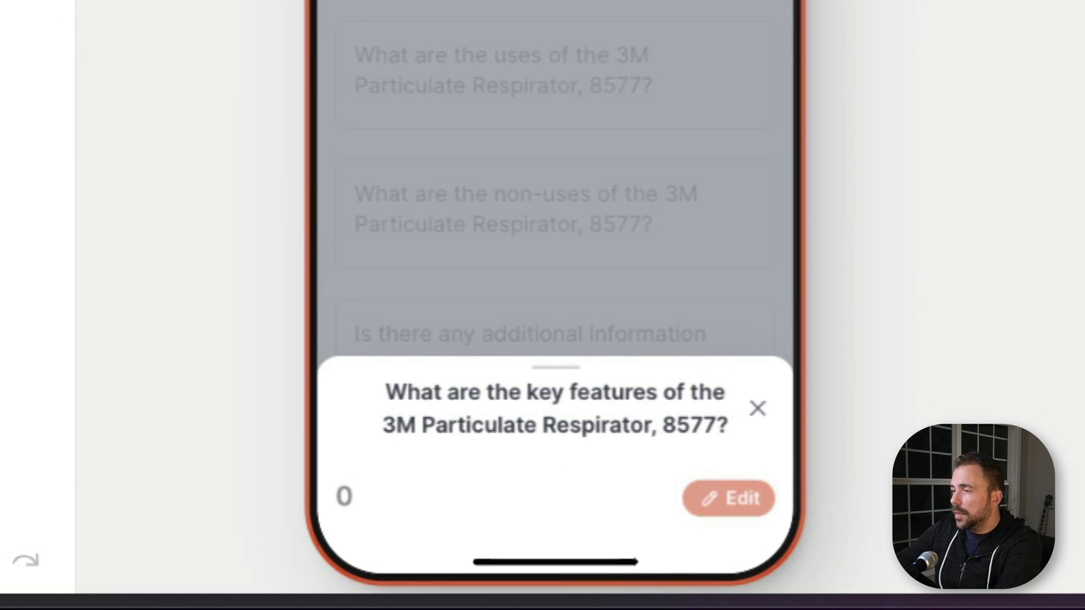
key(Delete)
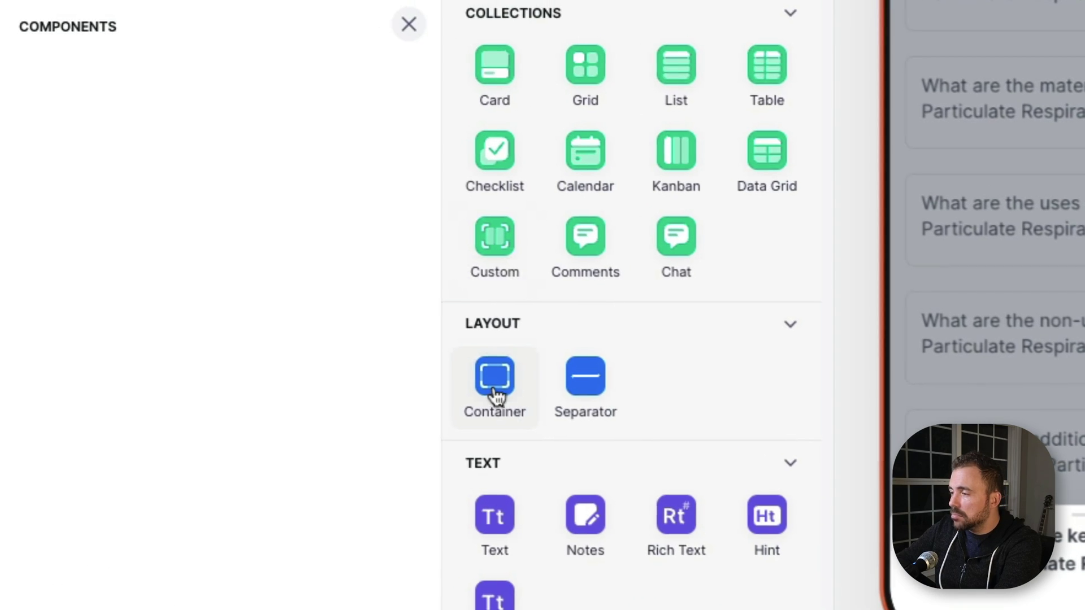
Step: Add a container holding a text component to the question detail screen and bind the text to the answer column
drag(139, 259, 245, 108)
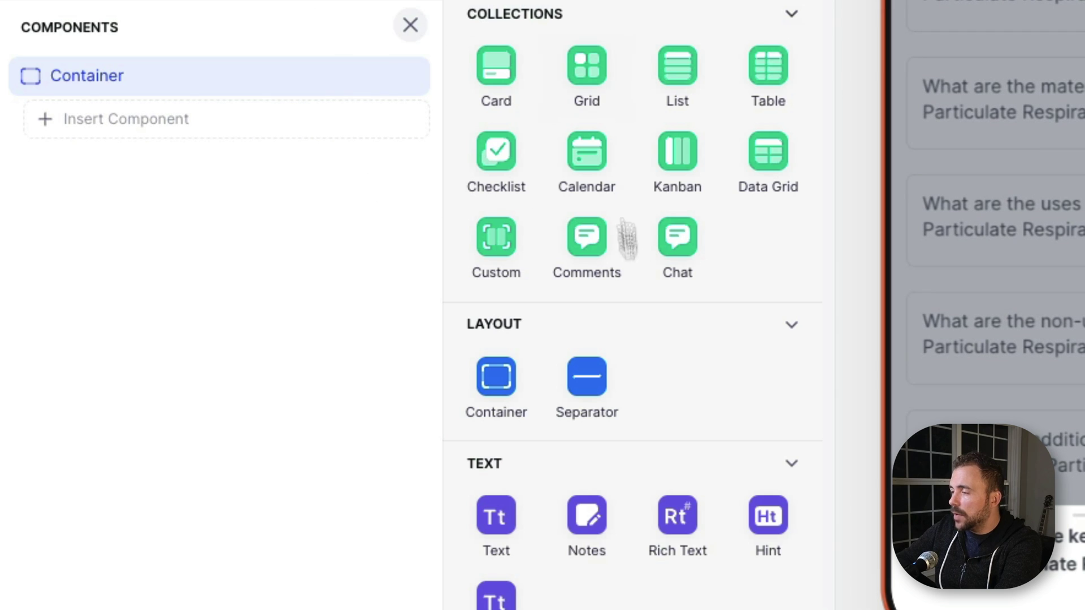
drag(503, 517, 228, 106)
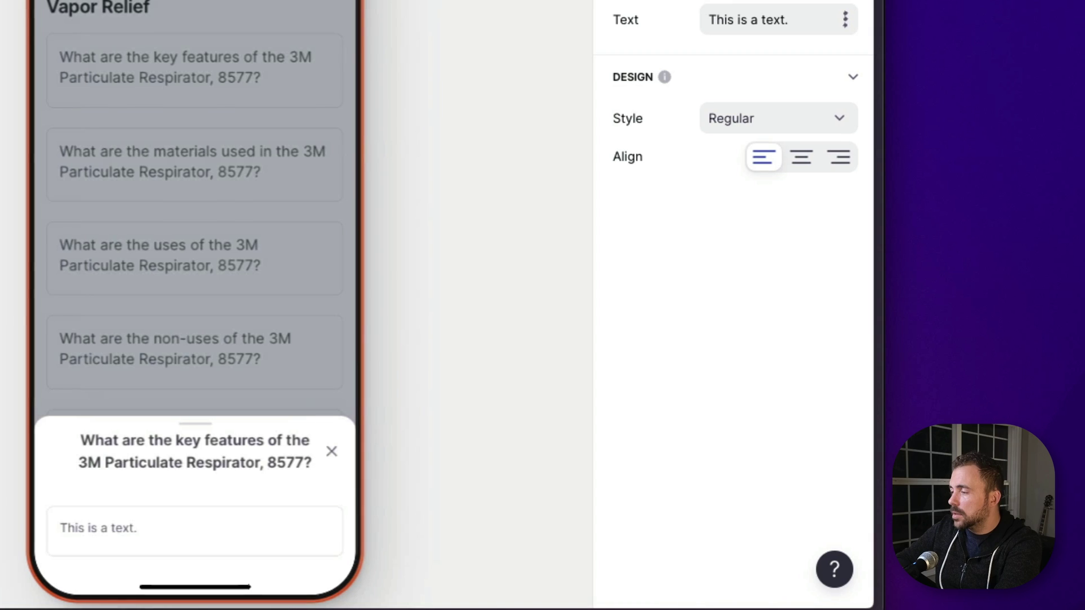
click(846, 20)
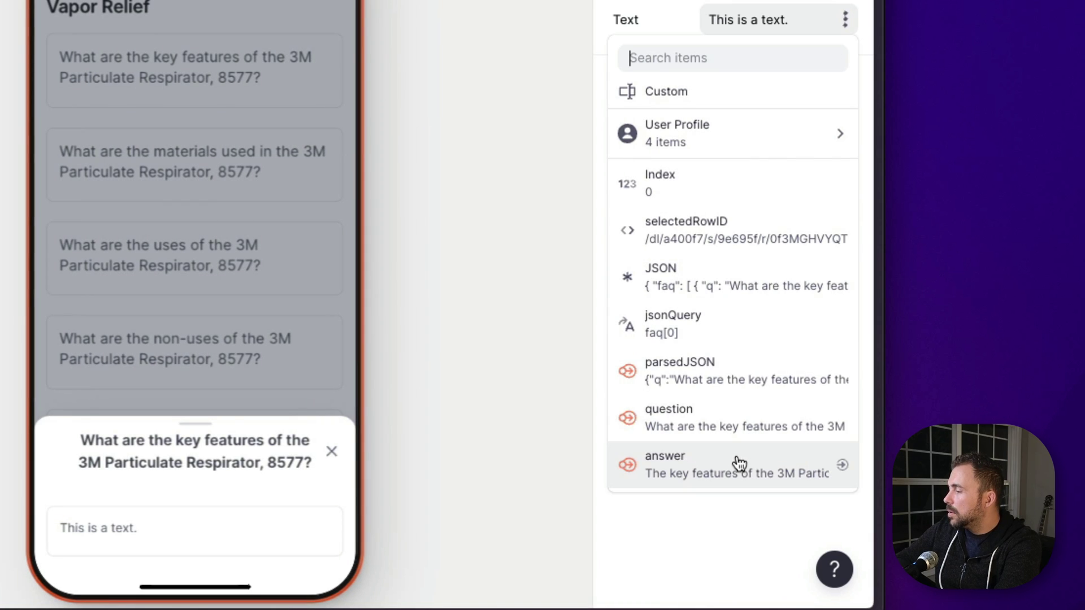
click(738, 460)
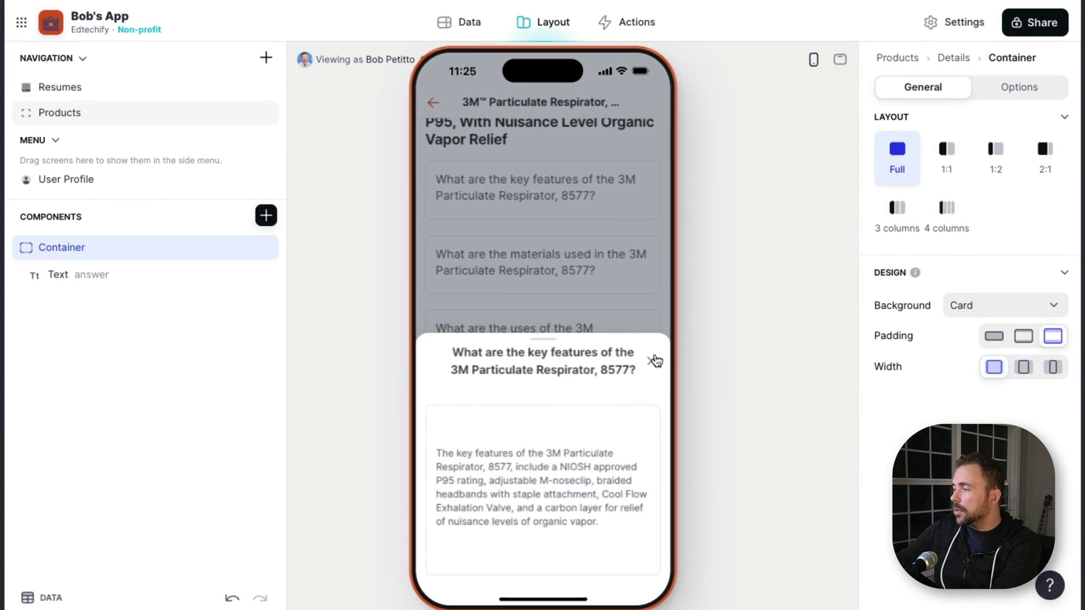
Step: Preview the answers to the materials, non-uses and additional information questions for the 8577 respirator, closing each one
click(655, 362)
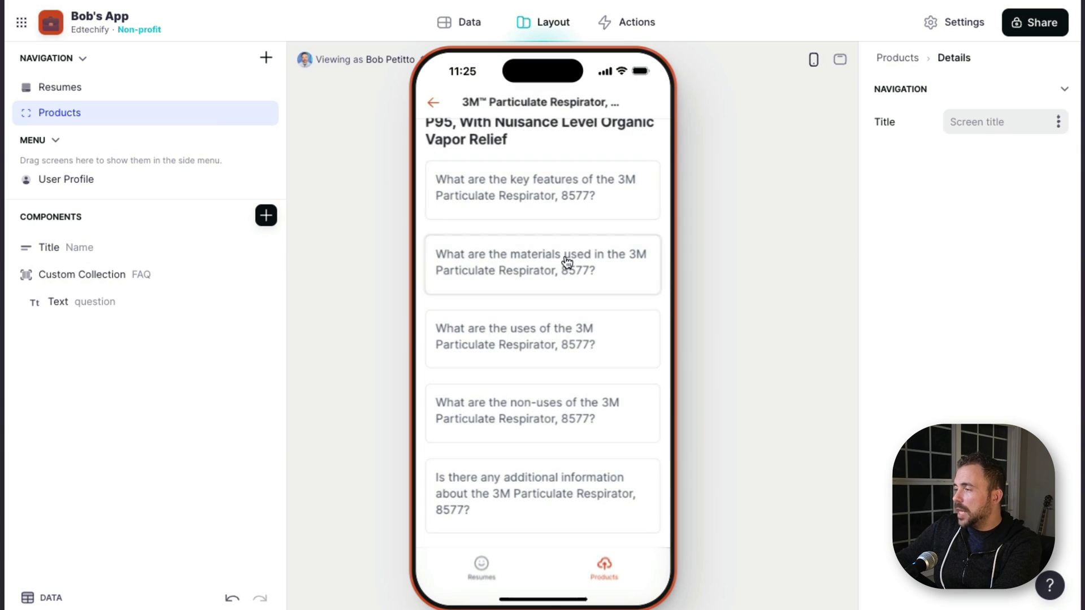
click(566, 261)
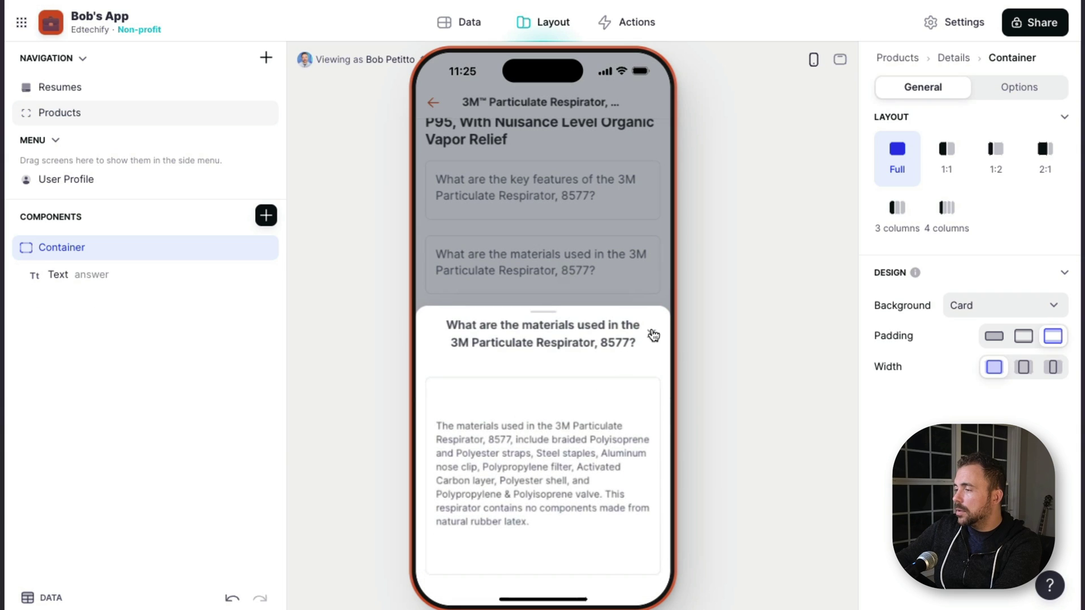
click(653, 335)
click(538, 423)
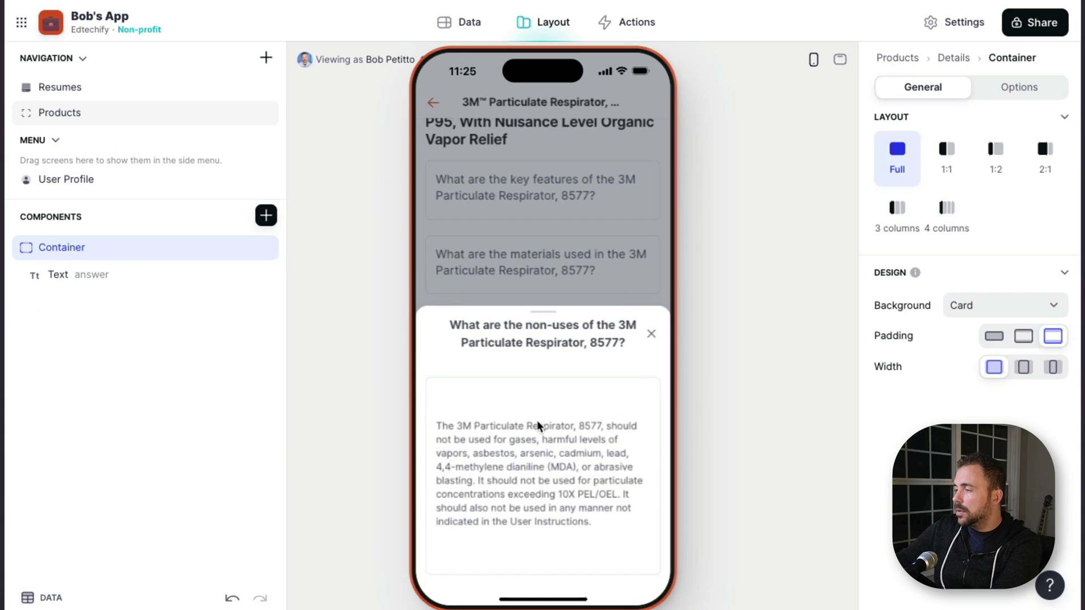
click(654, 334)
click(559, 468)
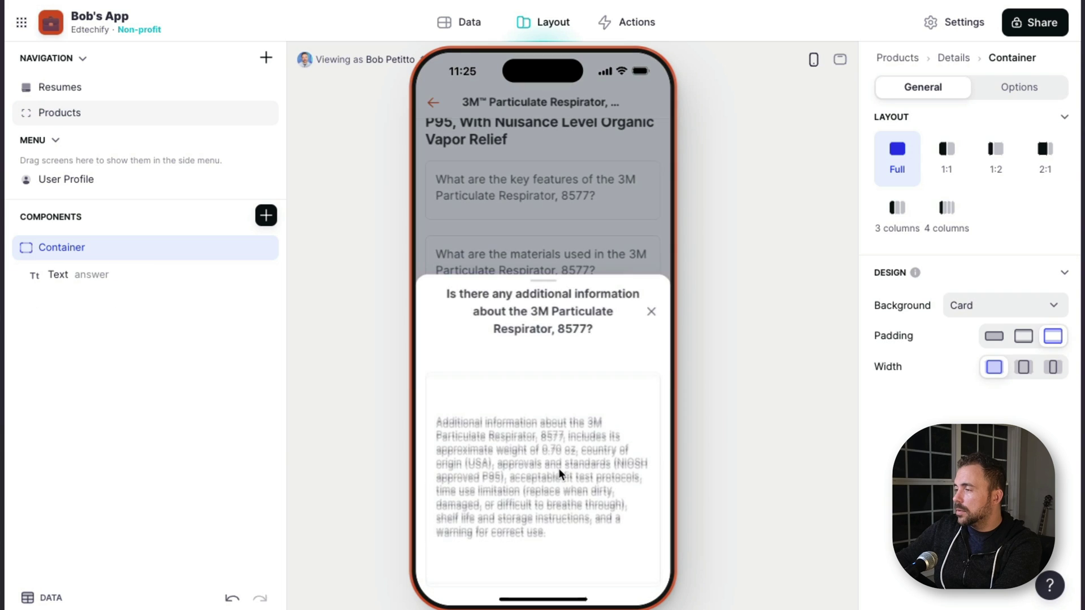
click(652, 315)
Step: Return to the product list and open the 3M Particulate Respirator 8210, N95 to examine its FAQ
scroll(562, 205, up, 2)
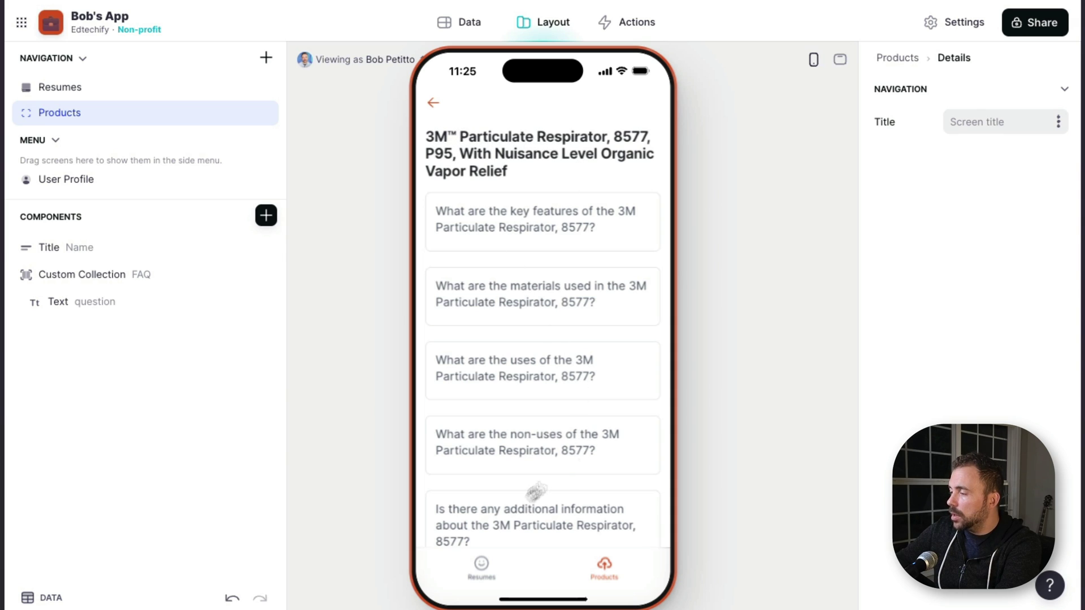
click(431, 104)
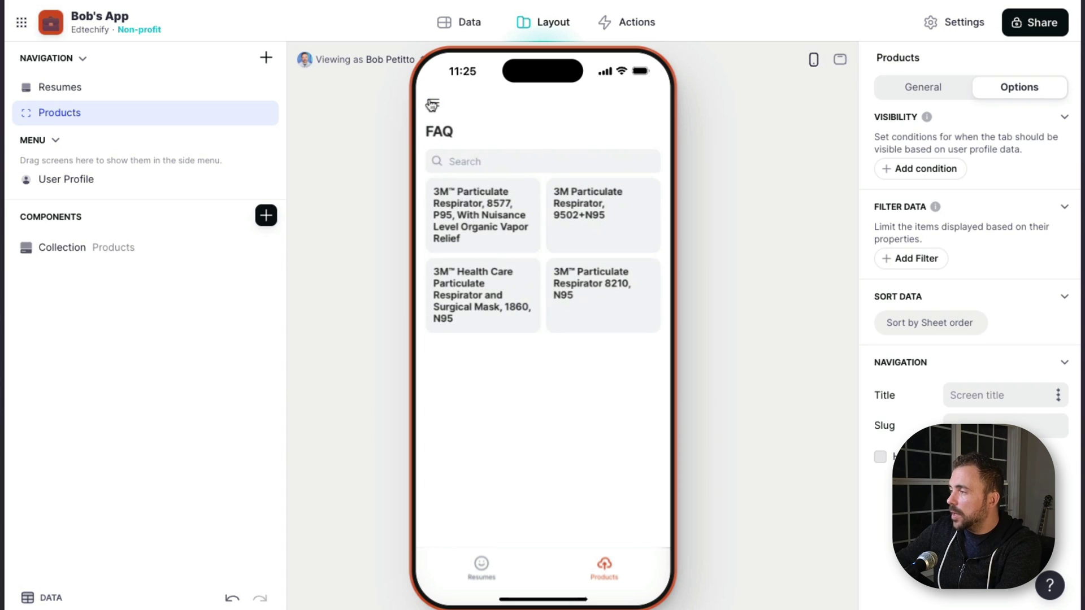
click(616, 293)
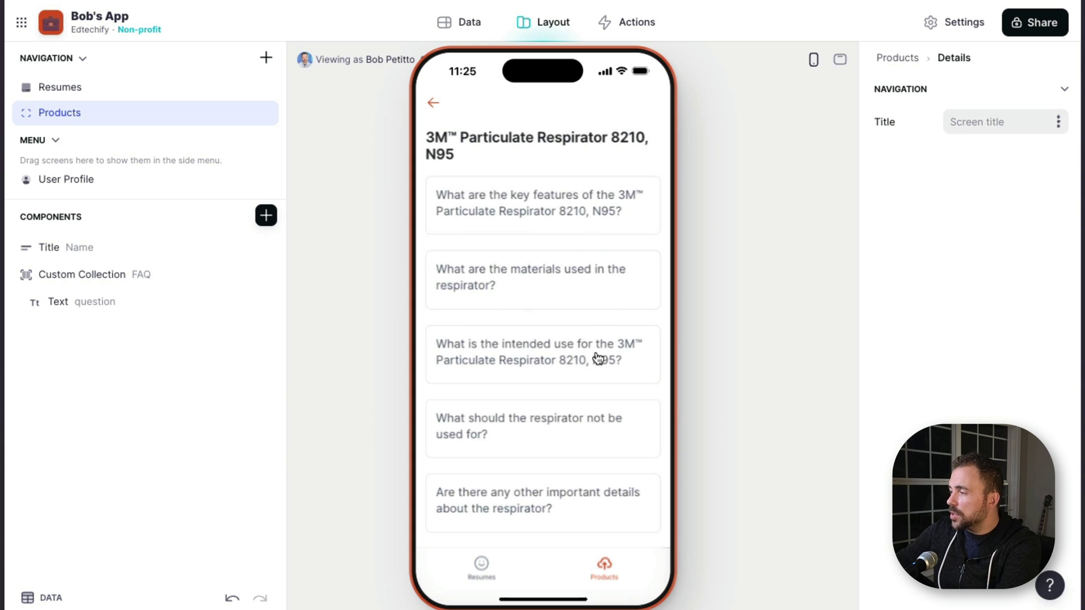